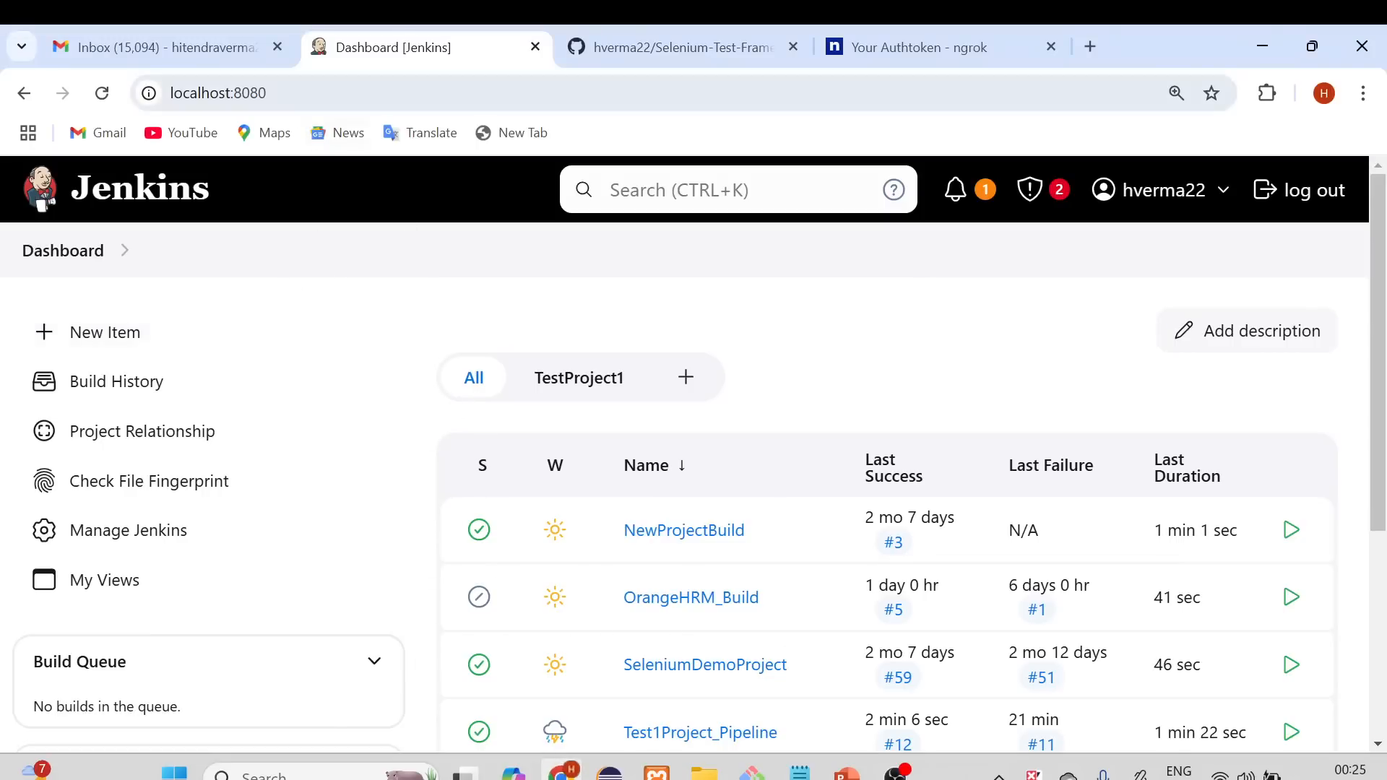
- Open the OrangeHRM_Build job and review its general configuration settings
{"action": "left_click", "coordinate": [286, 93]}
{"action": "left_click_drag", "start_coordinate": [286, 93], "coordinate": [169, 94]}
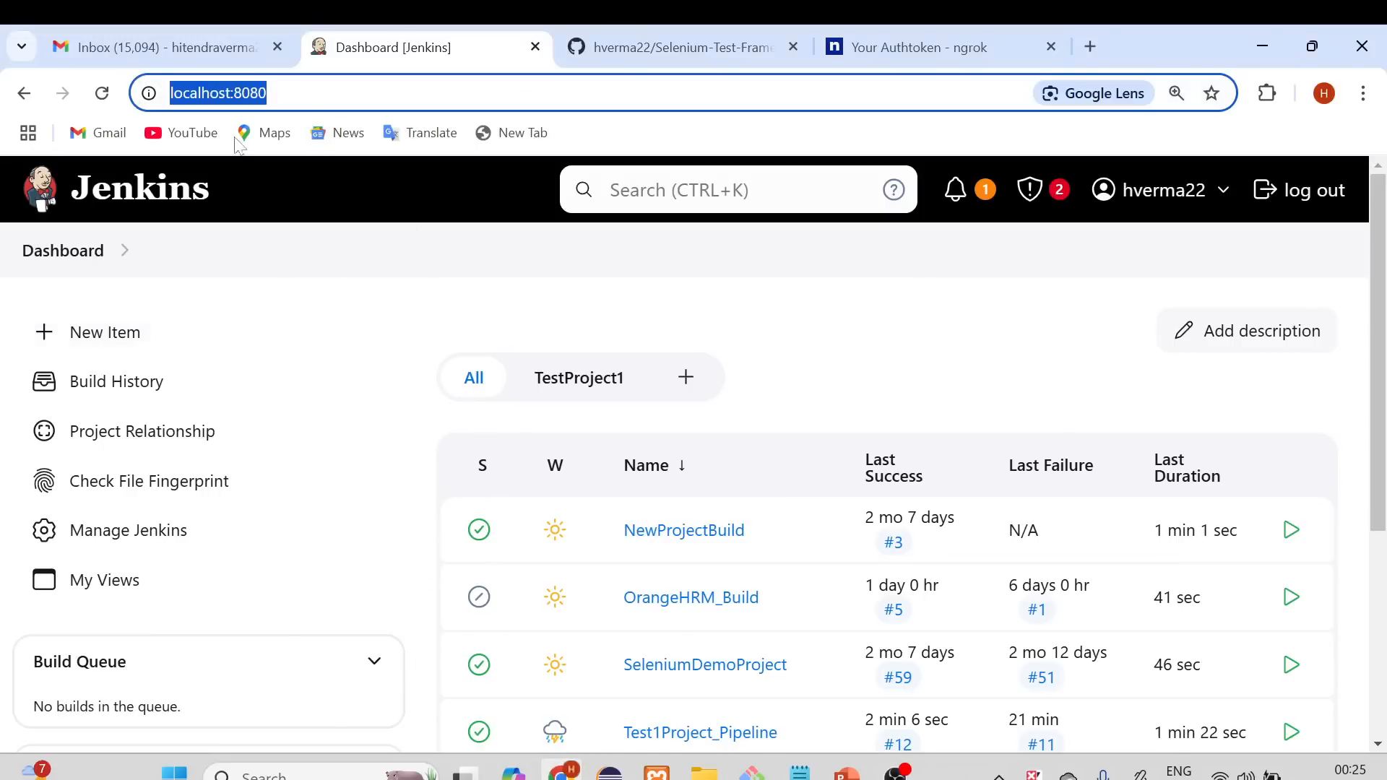
{"action": "scroll", "coordinate": [656, 509], "scroll_direction": "down", "scroll_amount": 3}
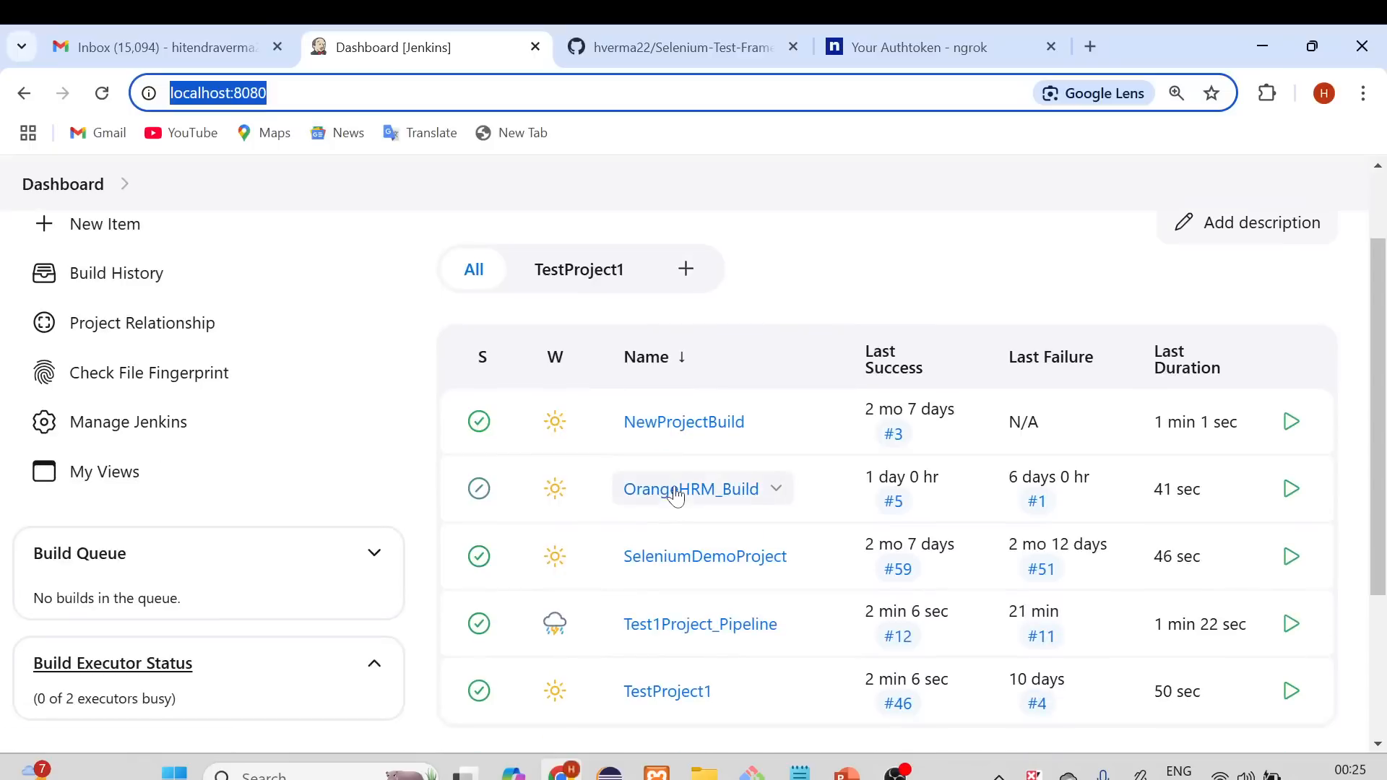
{"action": "left_click", "coordinate": [668, 489]}
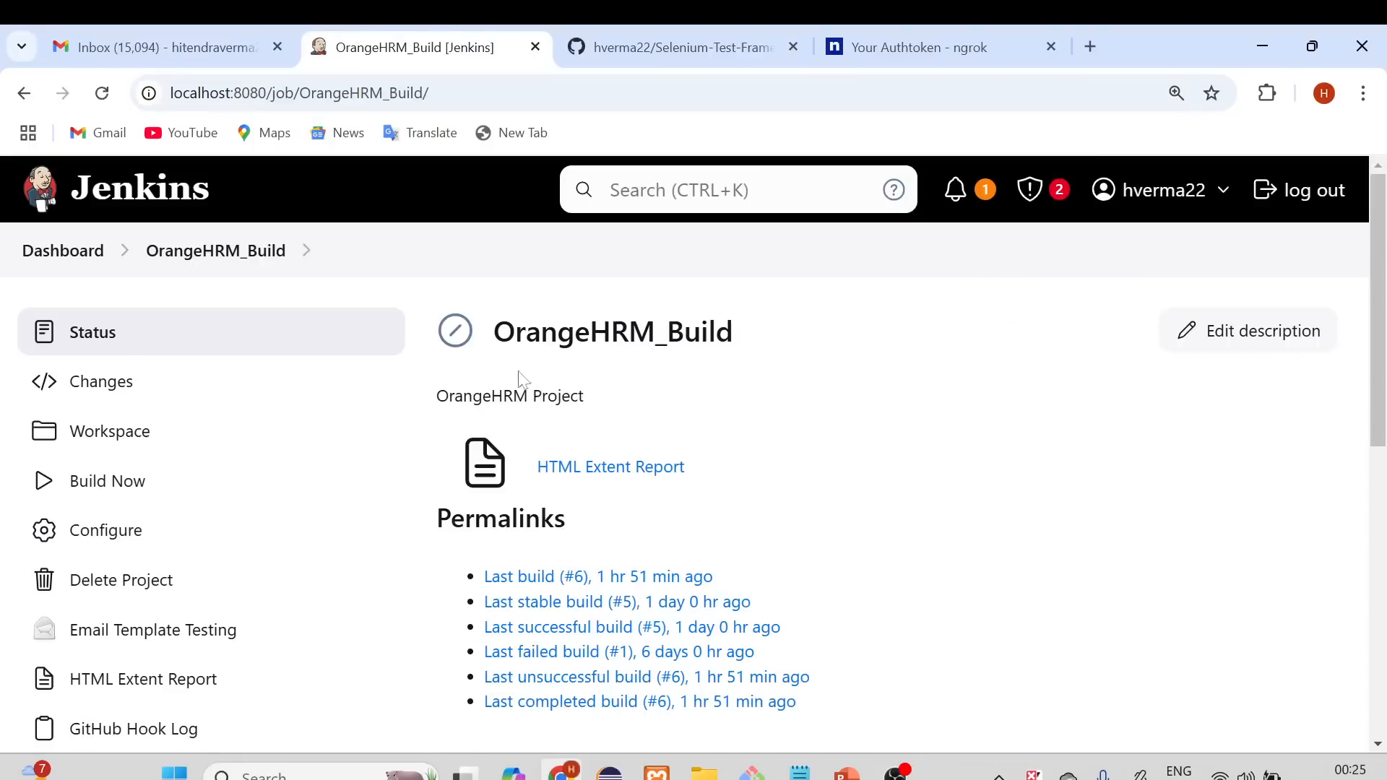
{"action": "left_click_drag", "start_coordinate": [741, 346], "coordinate": [493, 339]}
{"action": "scroll", "coordinate": [603, 497], "scroll_direction": "down", "scroll_amount": 1}
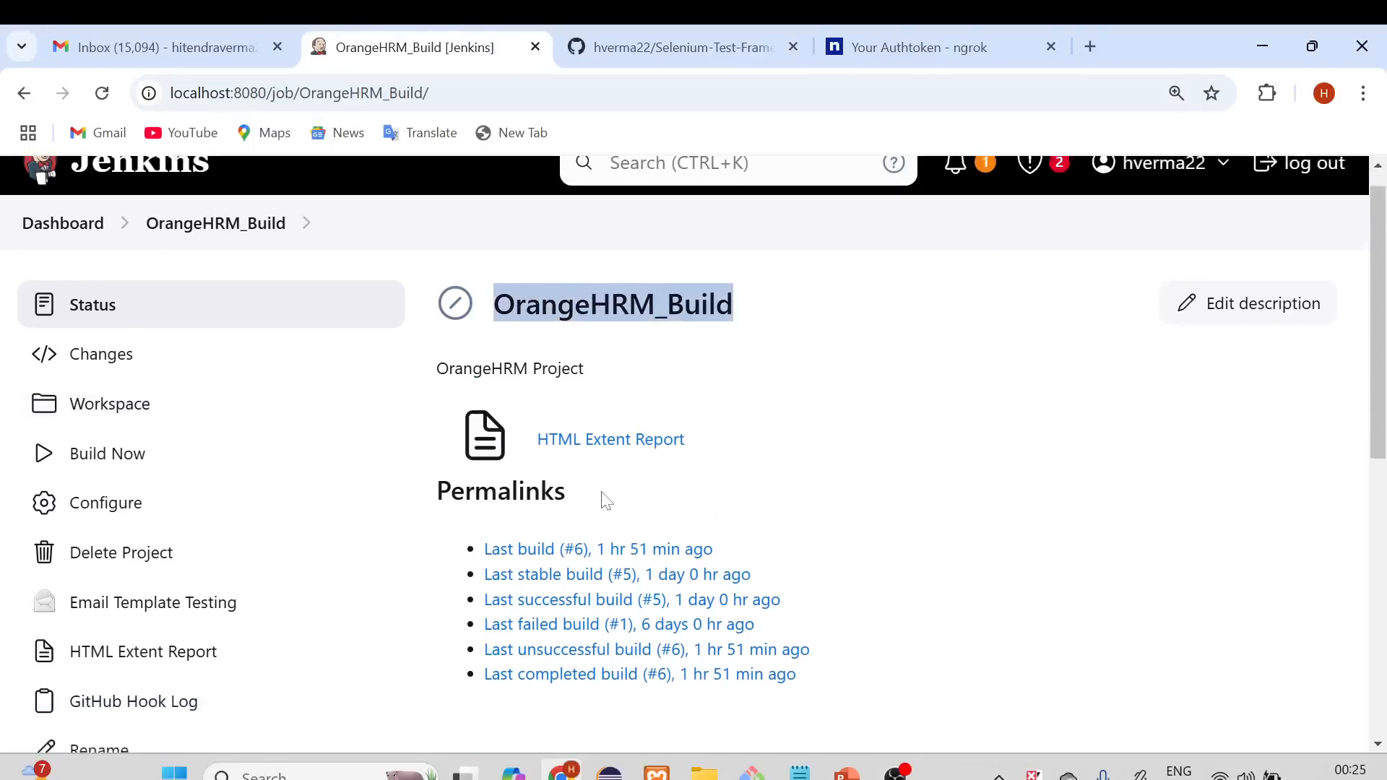
{"action": "scroll", "coordinate": [203, 474], "scroll_direction": "up", "scroll_amount": 1}
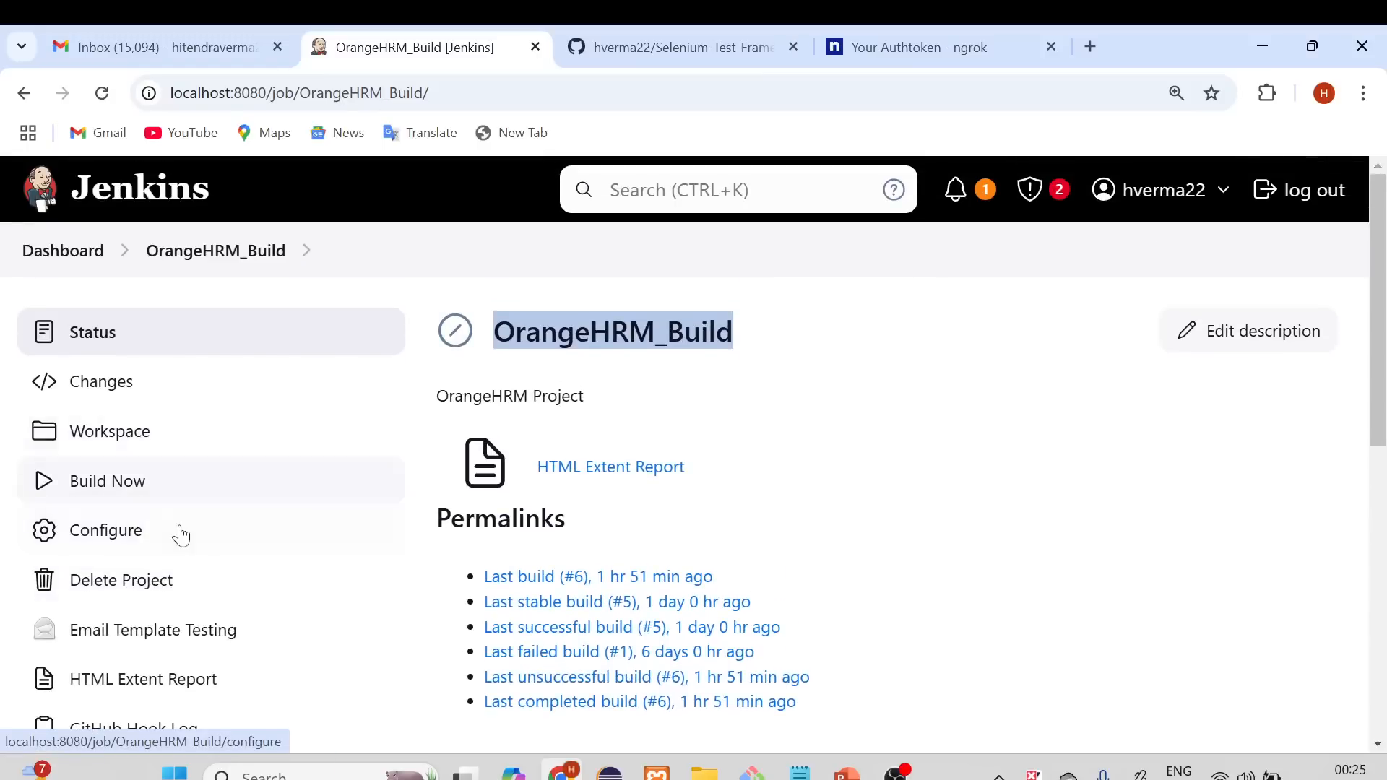
{"action": "left_click", "coordinate": [132, 531]}
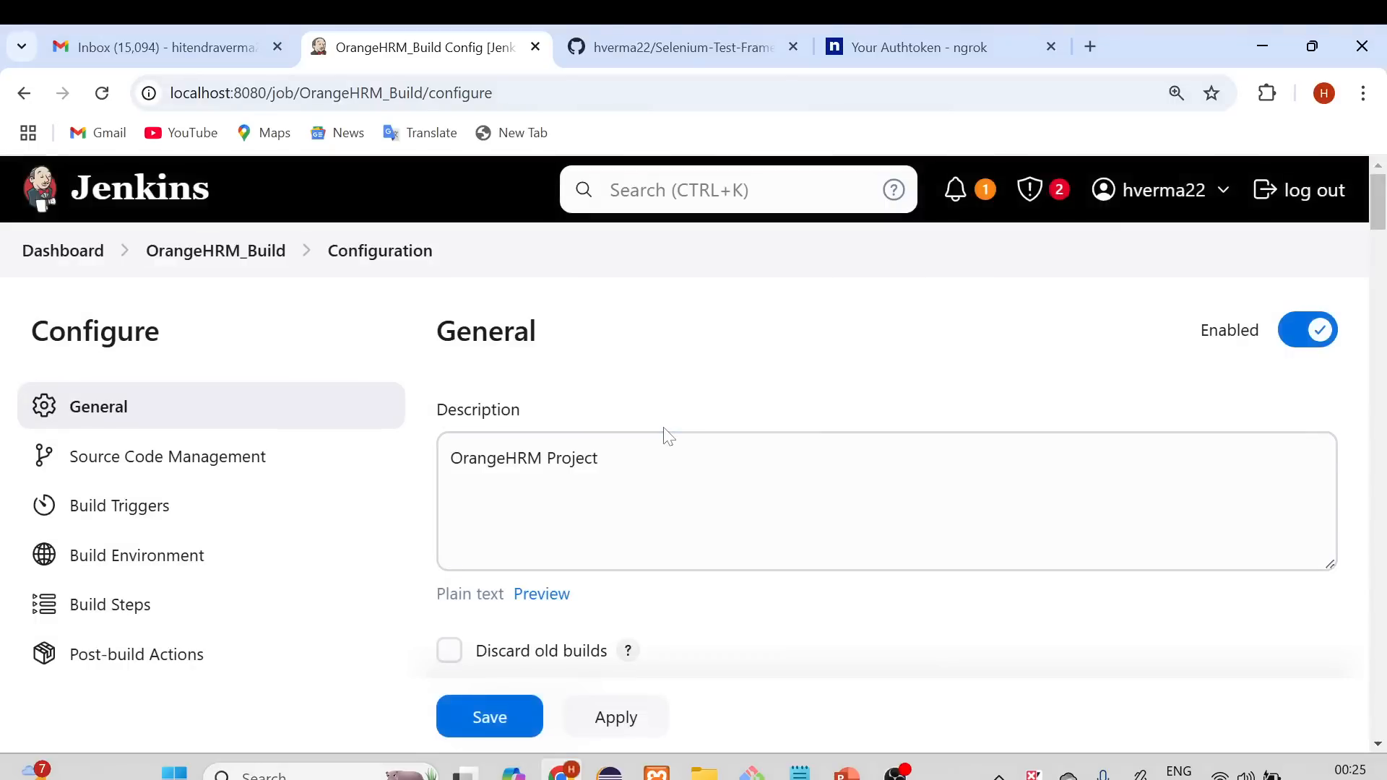
{"action": "scroll", "coordinate": [693, 425], "scroll_direction": "down", "scroll_amount": 15}
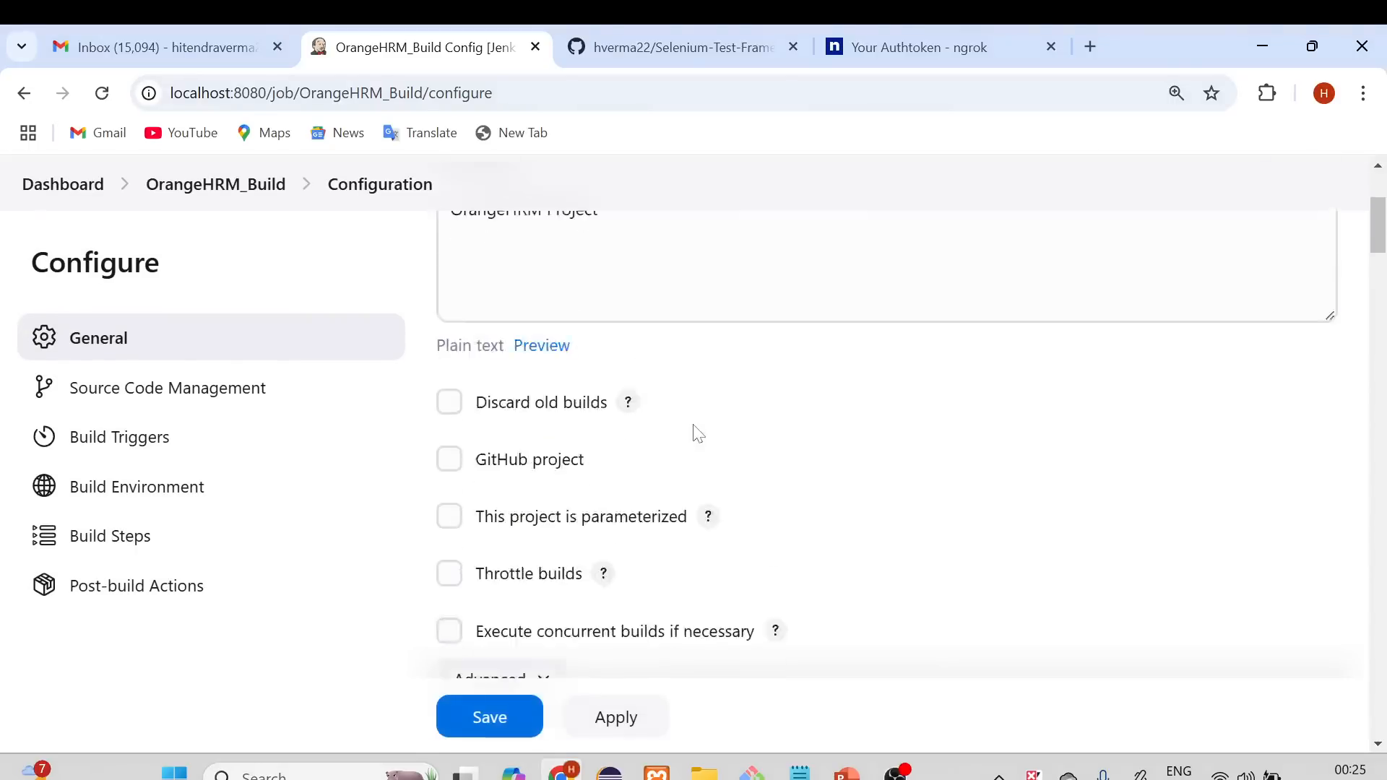
{"action": "scroll", "coordinate": [547, 425], "scroll_direction": "up", "scroll_amount": 15}
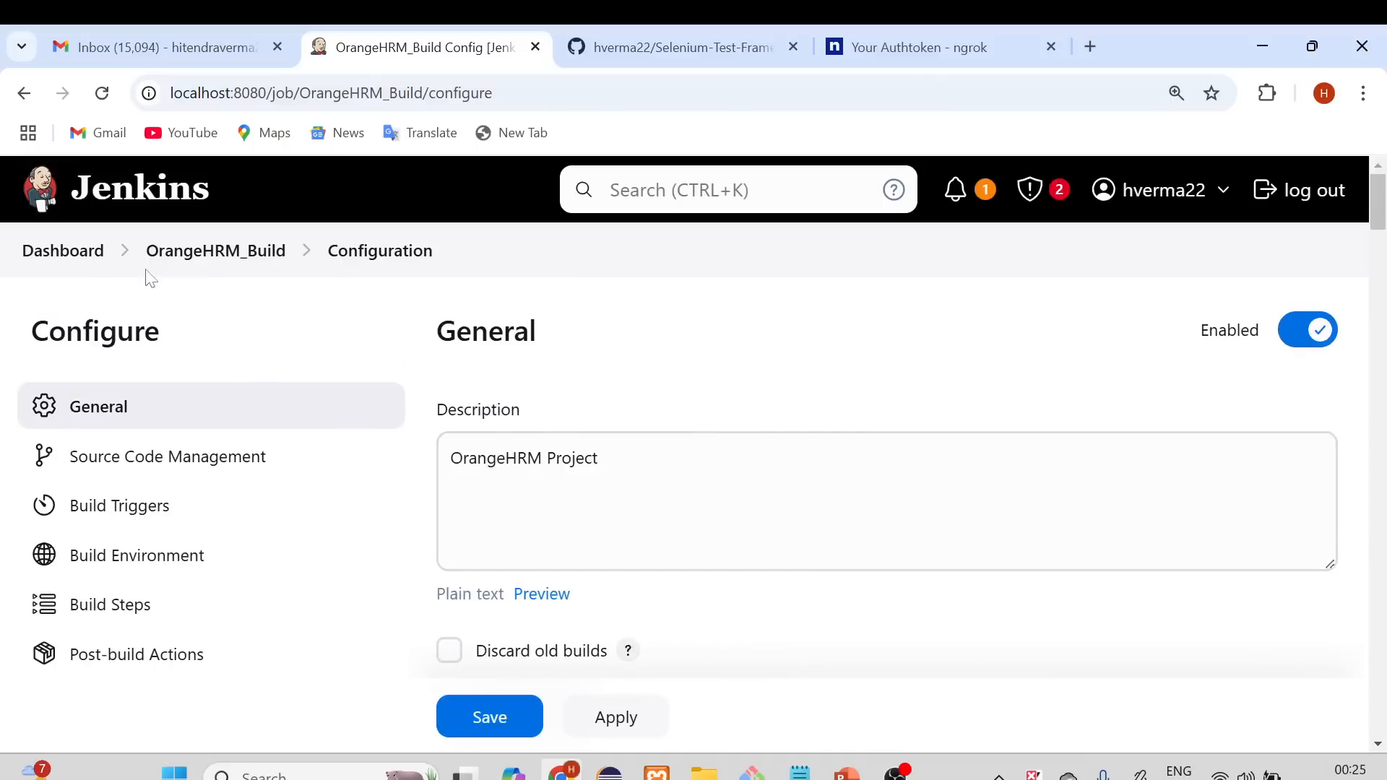
- Return to the dashboard and start a new item with the name OrangeHRM_Build_Pipeline
{"action": "left_click", "coordinate": [65, 251]}
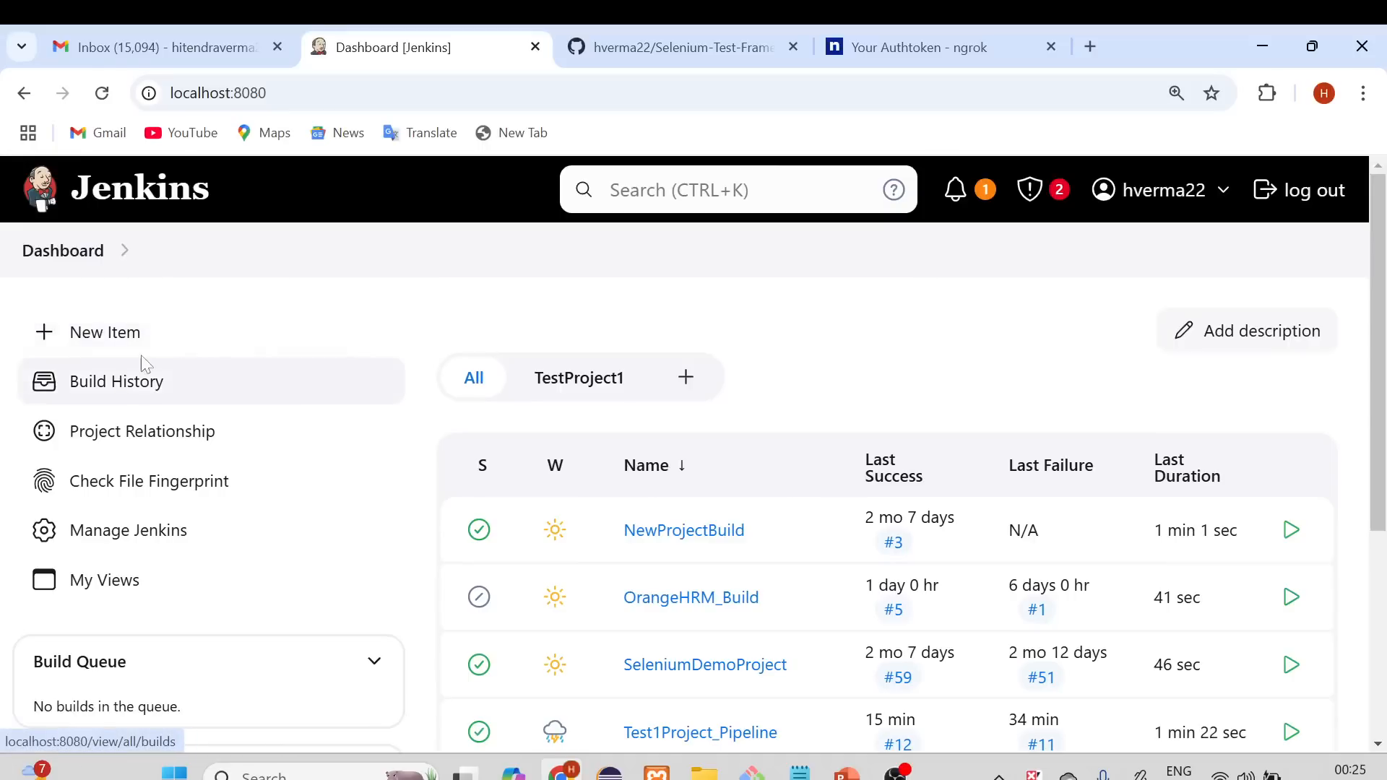
{"action": "left_click", "coordinate": [98, 343]}
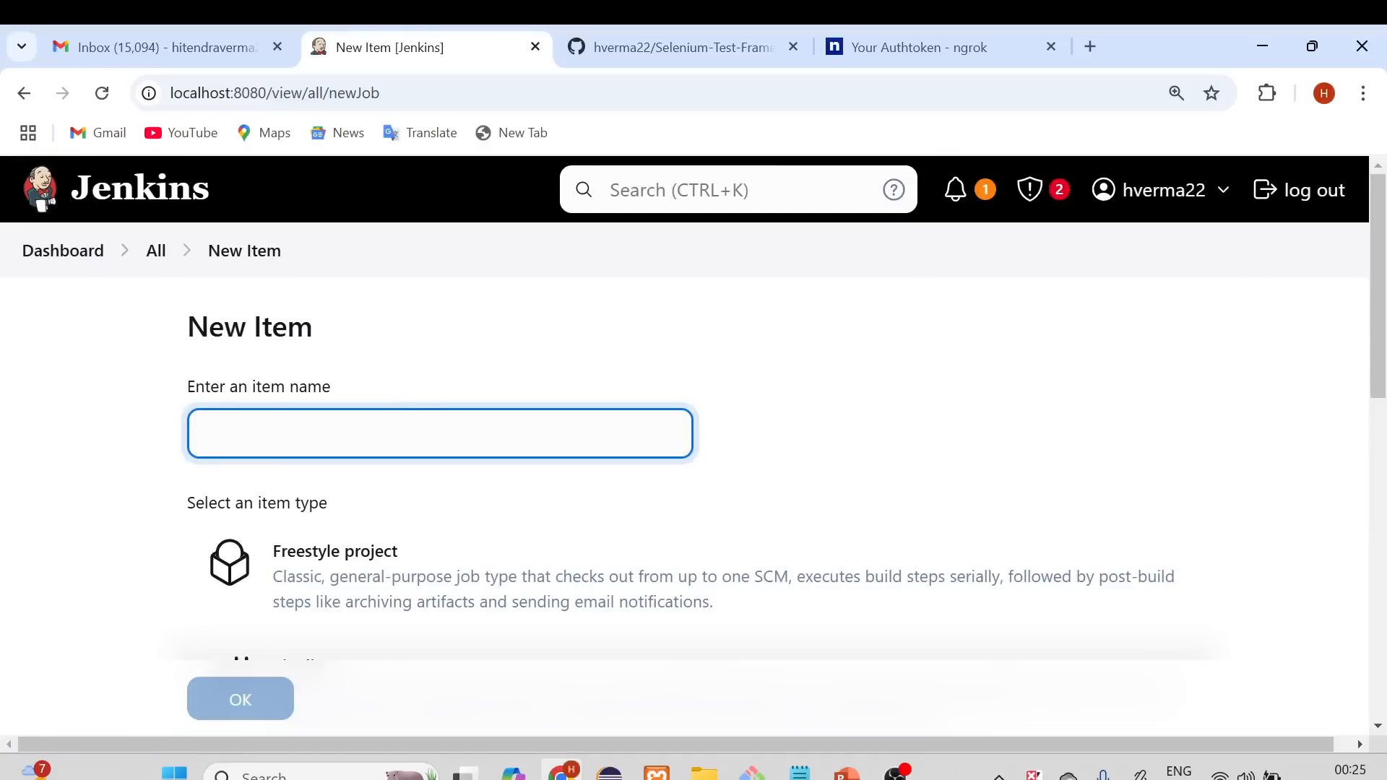
{"action": "left_click", "coordinate": [376, 434]}
{"action": "type", "text": "O"}
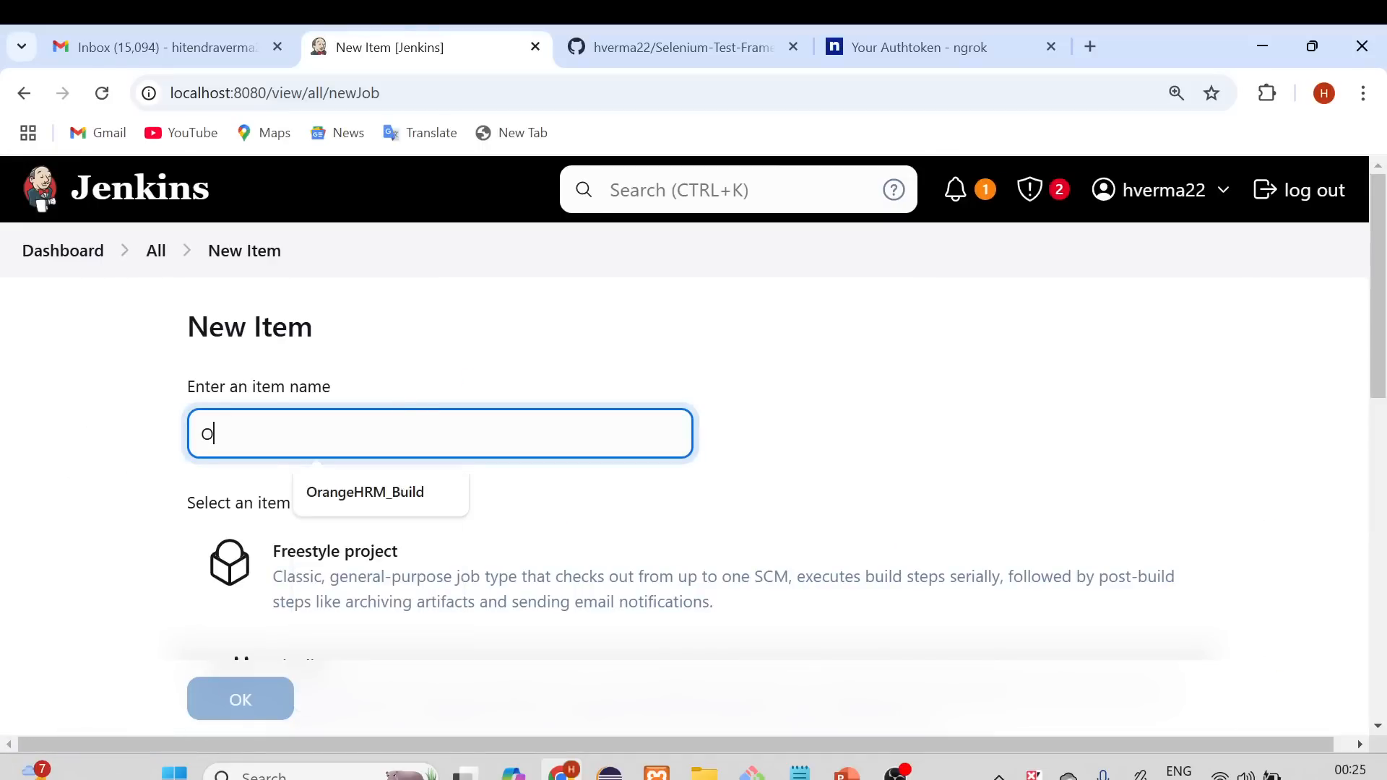
{"action": "type", "text": "r"}
{"action": "key", "text": "Down"}
{"action": "key", "text": "Return"}
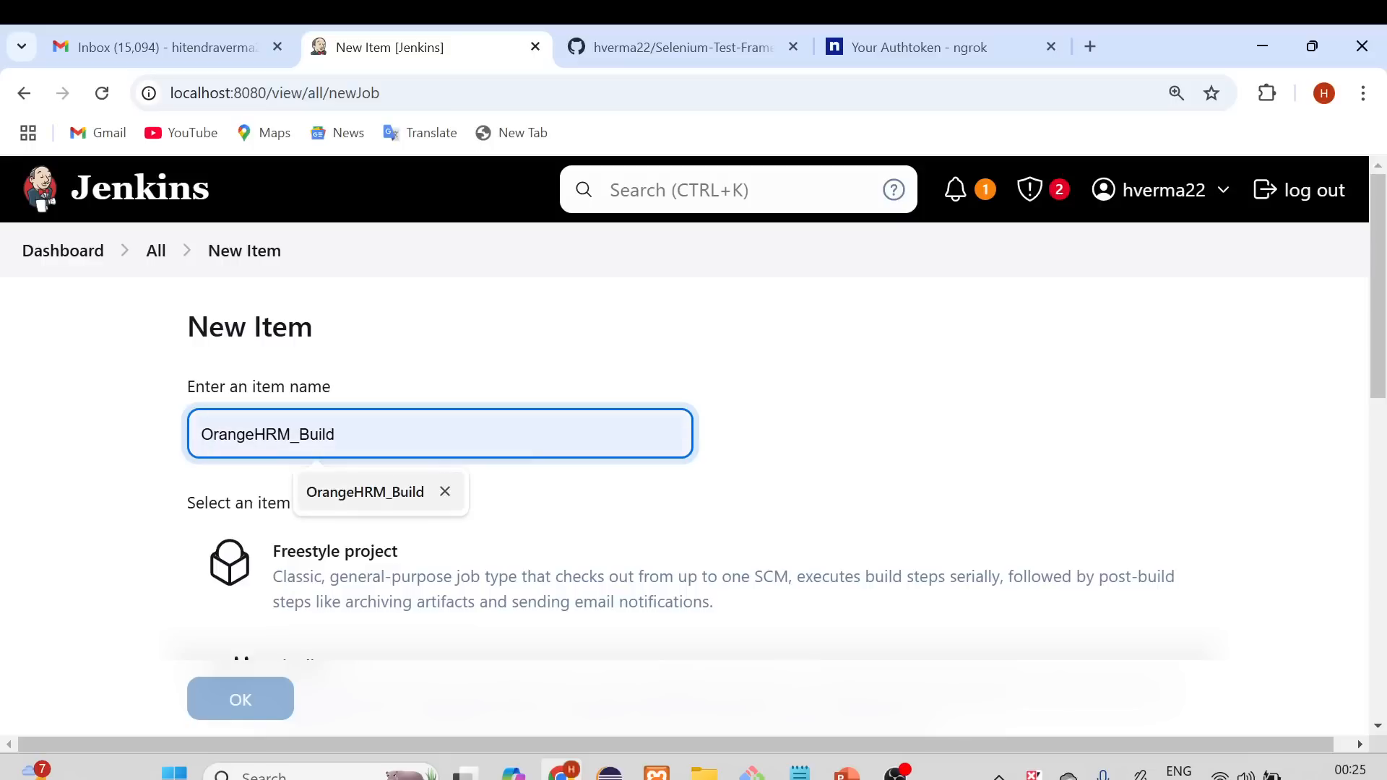
{"action": "type", "text": "_"}
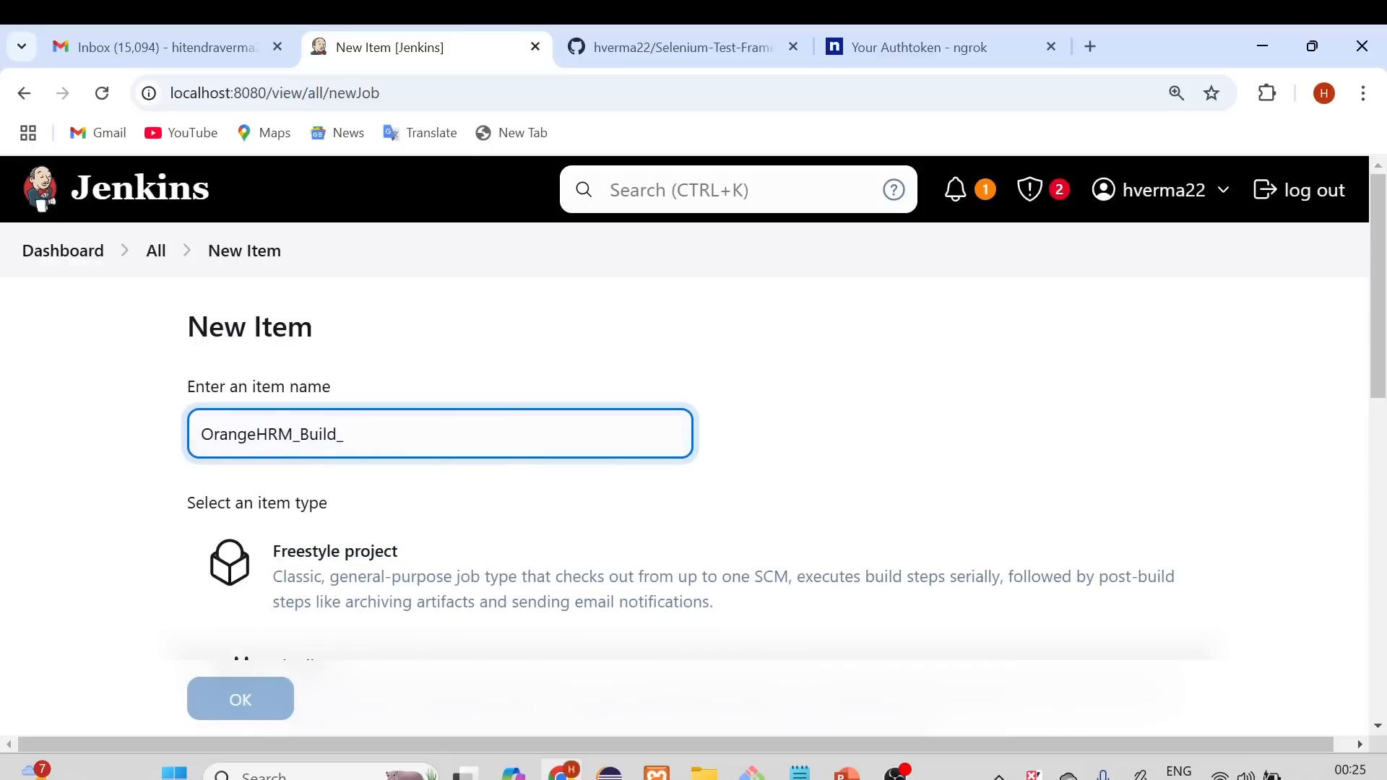
{"action": "type", "text": "Pipeline"}
- Change the new item's name to OrangeHRM_Pipeline_Job
{"action": "left_click_drag", "start_coordinate": [405, 436], "coordinate": [190, 442]}
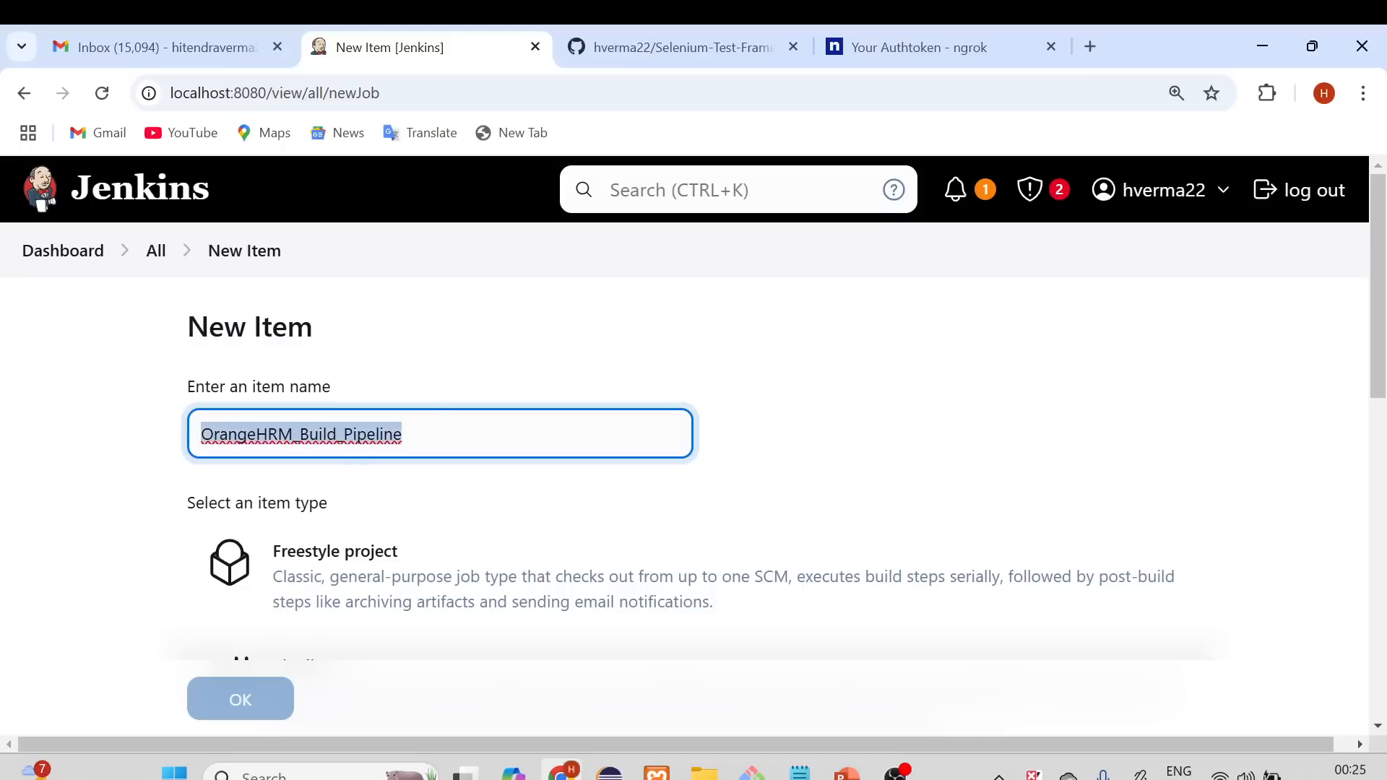
{"action": "left_click", "coordinate": [344, 434]}
{"action": "key", "text": "BackSpace"}
{"action": "key", "text": "BackSpace"}
{"action": "key", "text": "BackSpace"}
{"action": "key", "text": "BackSpace"}
{"action": "key", "text": "BackSpace"}
{"action": "key", "text": "BackSpace"}
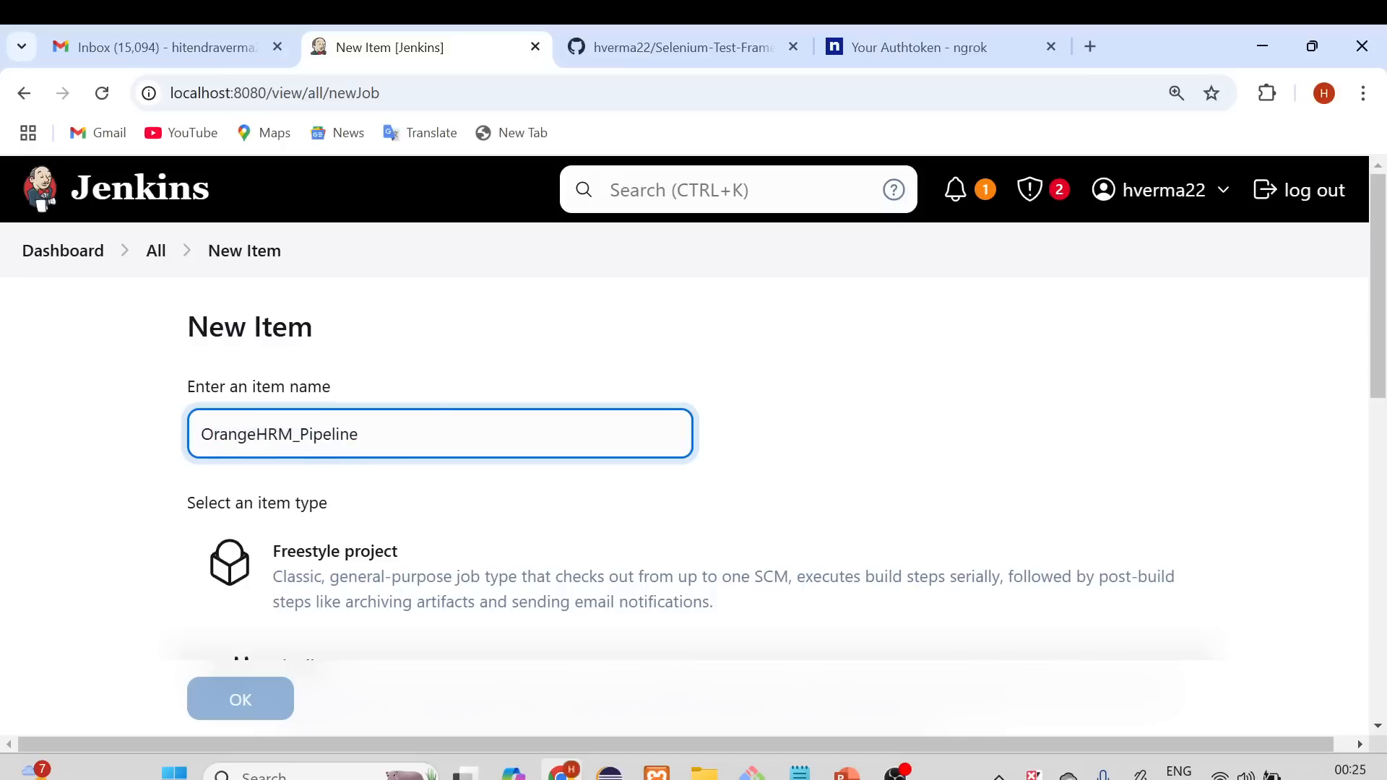
{"action": "left_click", "coordinate": [358, 434]}
{"action": "type", "text": "_Job"}
- Choose Pipeline as the item type and create the job
{"action": "scroll", "coordinate": [314, 481], "scroll_direction": "down", "scroll_amount": 3}
{"action": "left_click", "coordinate": [314, 484]}
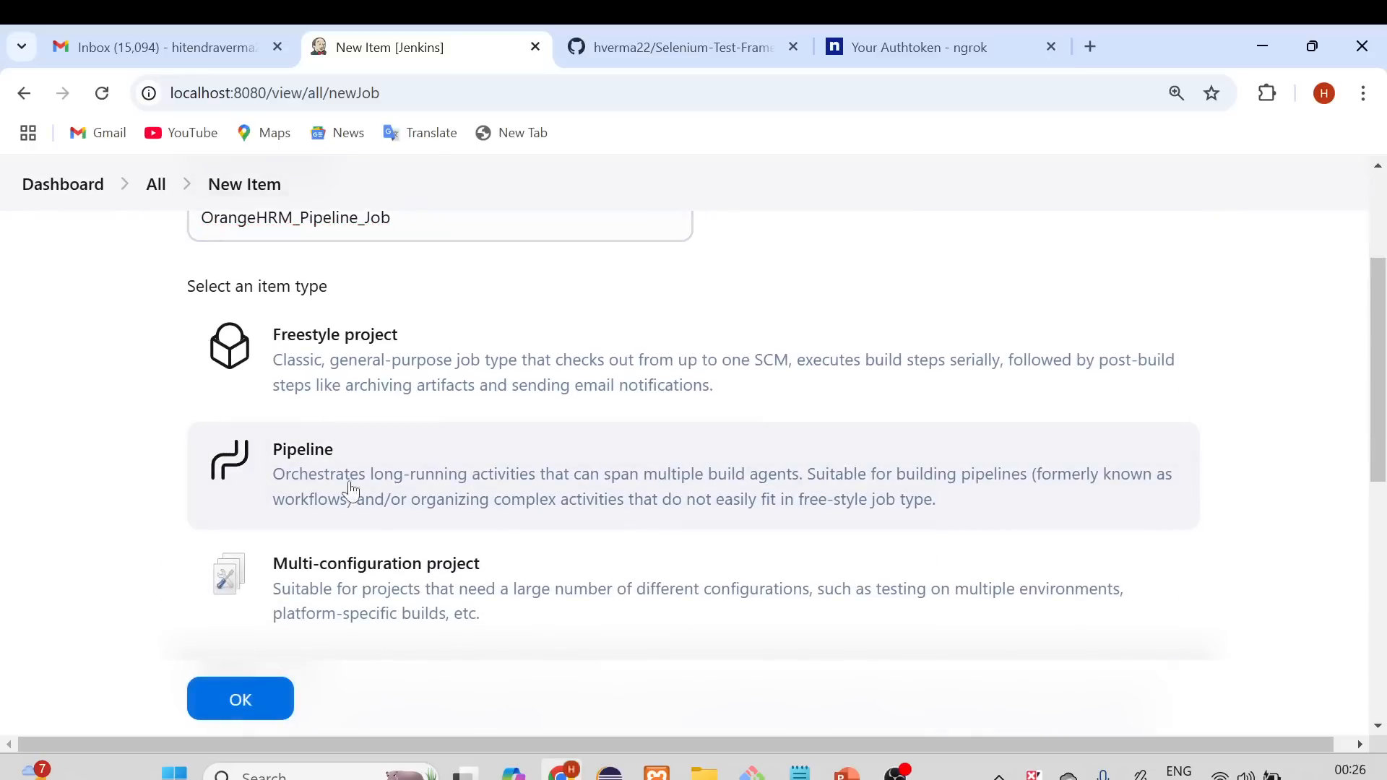
{"action": "left_click", "coordinate": [239, 698]}
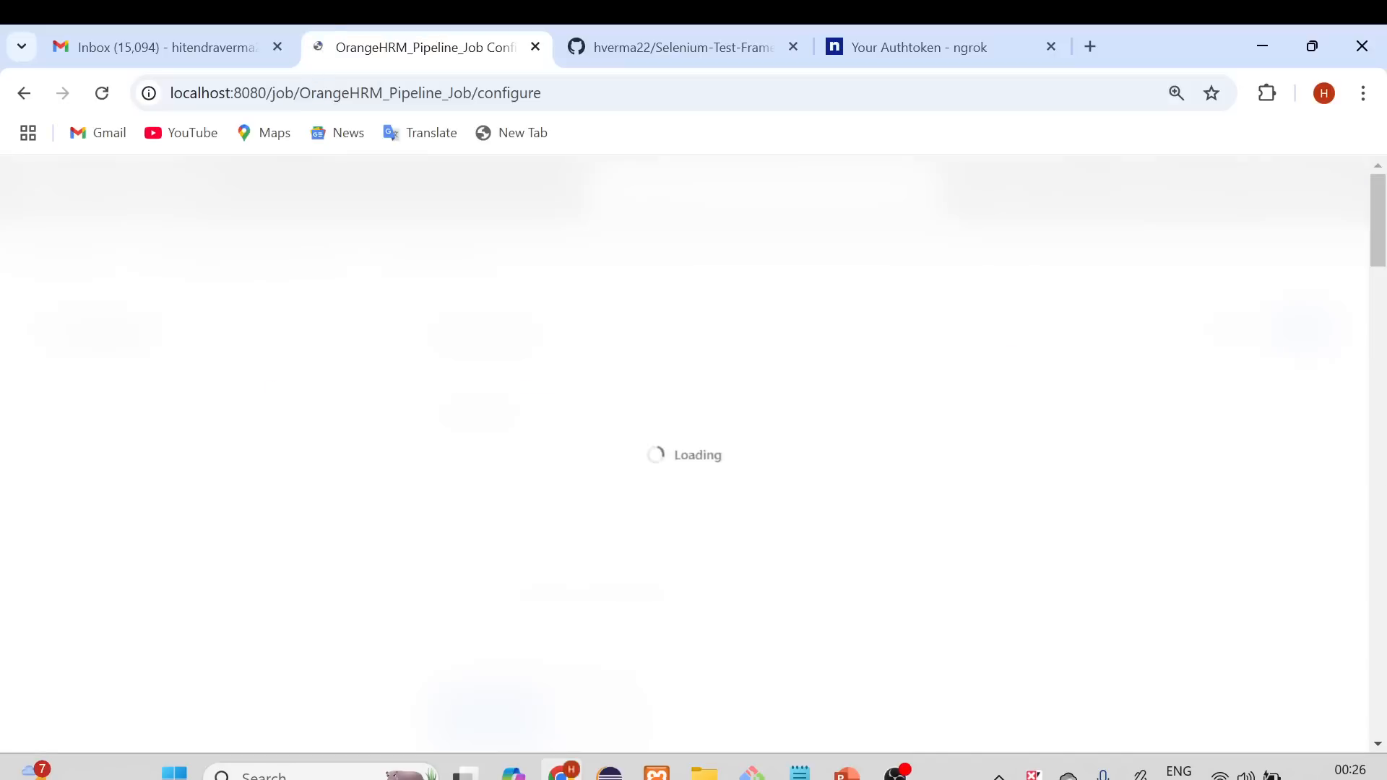
- Copy the job name OrangeHRM_Pipeline_Job from the breadcrumb into the job's description
{"action": "scroll", "coordinate": [622, 428], "scroll_direction": "down", "scroll_amount": 1}
{"action": "left_click", "coordinate": [622, 426]}
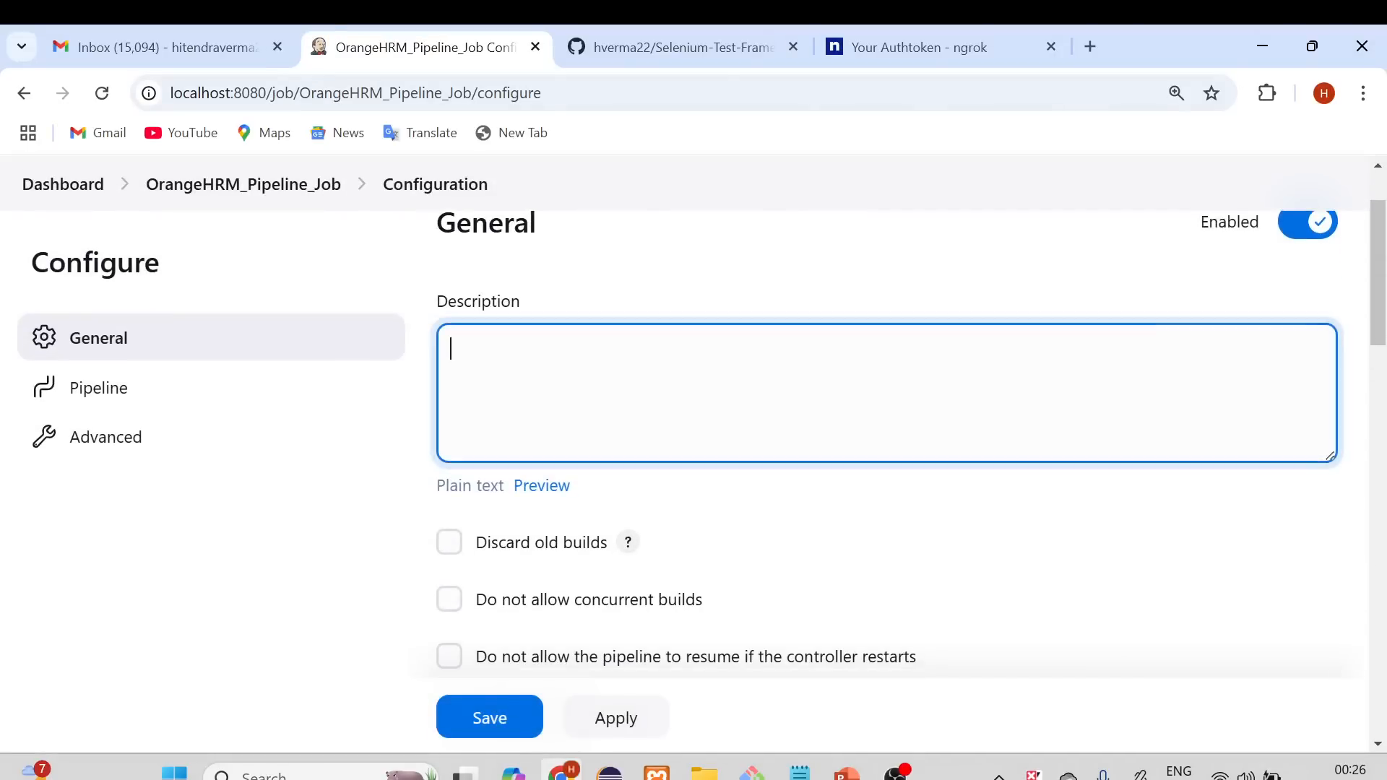
{"action": "scroll", "coordinate": [531, 361], "scroll_direction": "up", "scroll_amount": 1}
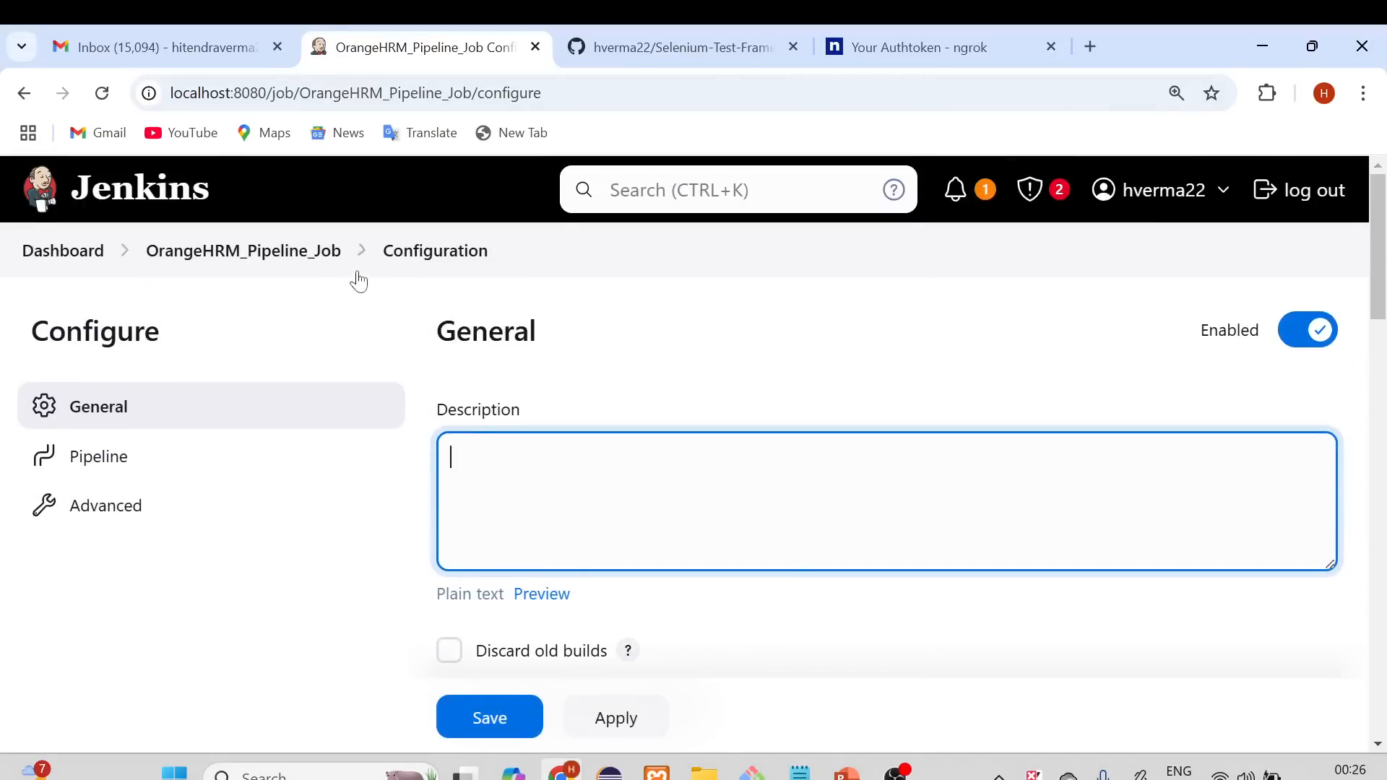
{"action": "left_click_drag", "start_coordinate": [341, 252], "coordinate": [174, 250]}
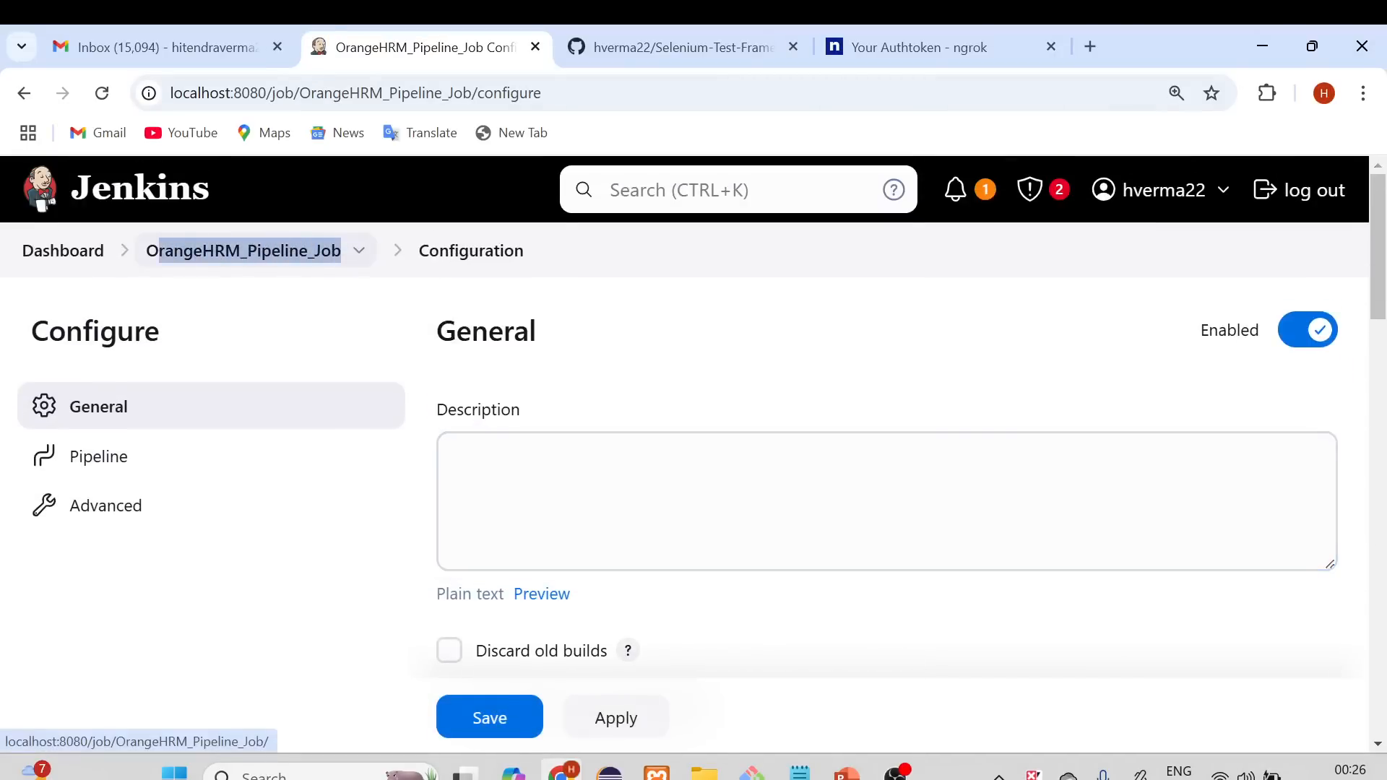
{"action": "key", "text": "ctrl+c"}
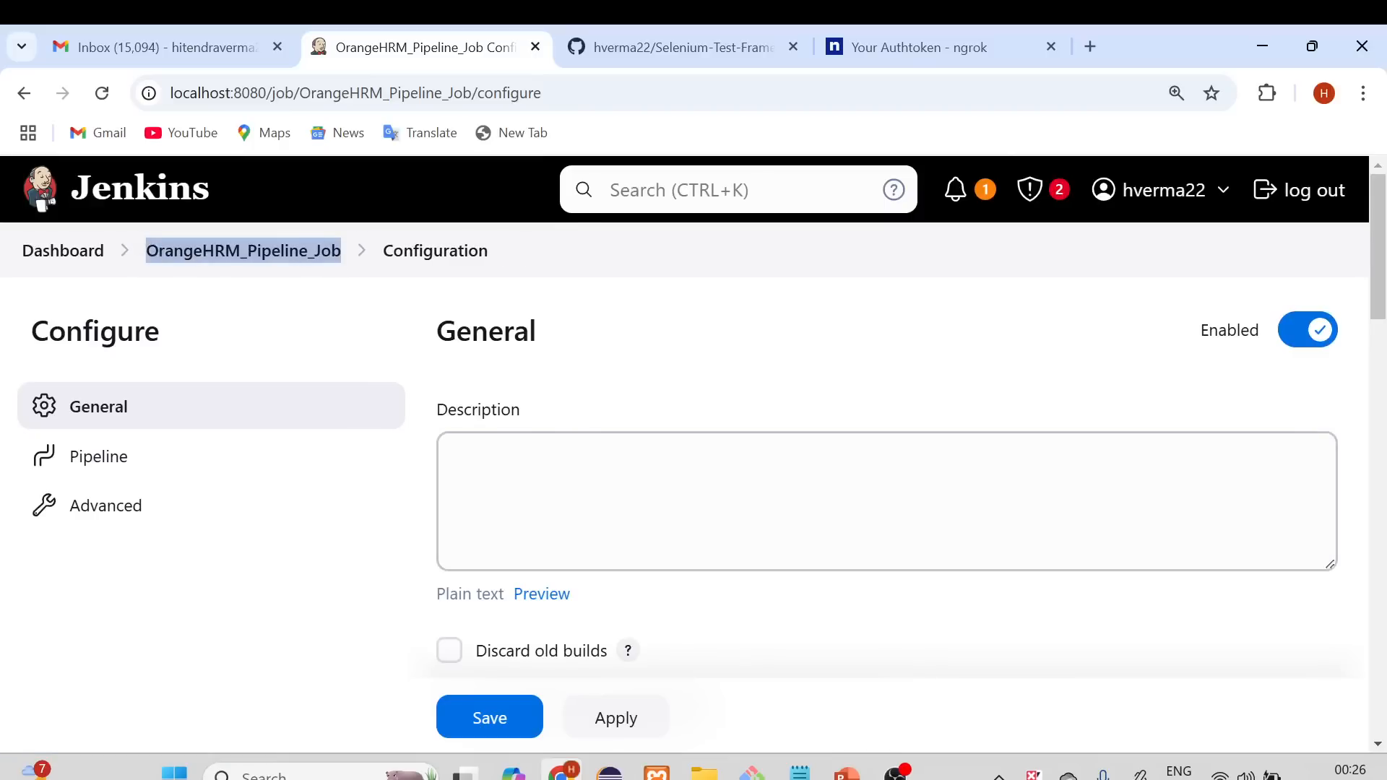
{"action": "left_click", "coordinate": [470, 462]}
{"action": "key", "text": "ctrl+v"}
- Examine the job's general options, build triggers and pipeline definition settings
{"action": "scroll", "coordinate": [694, 433], "scroll_direction": "down", "scroll_amount": 1}
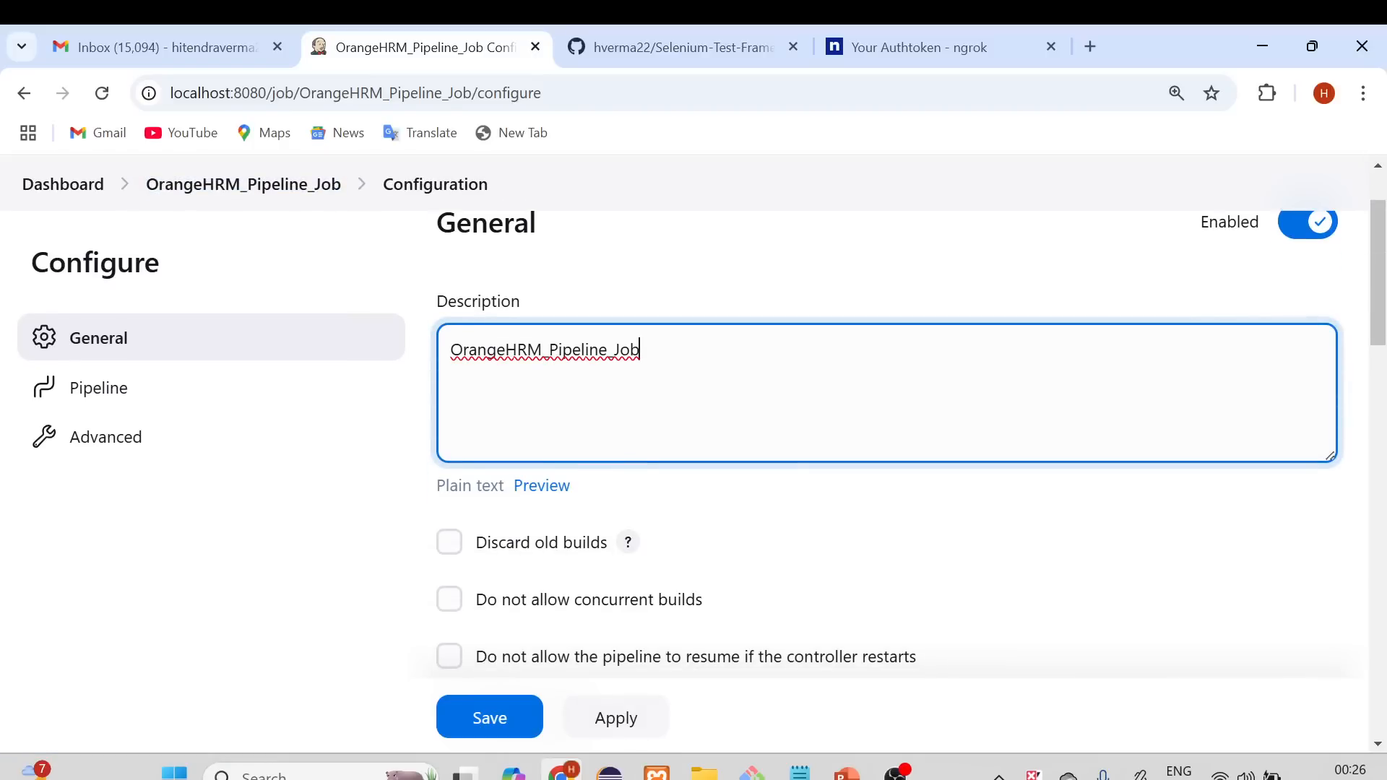
{"action": "scroll", "coordinate": [694, 433], "scroll_direction": "down", "scroll_amount": 1}
{"action": "scroll", "coordinate": [694, 439], "scroll_direction": "down", "scroll_amount": 4}
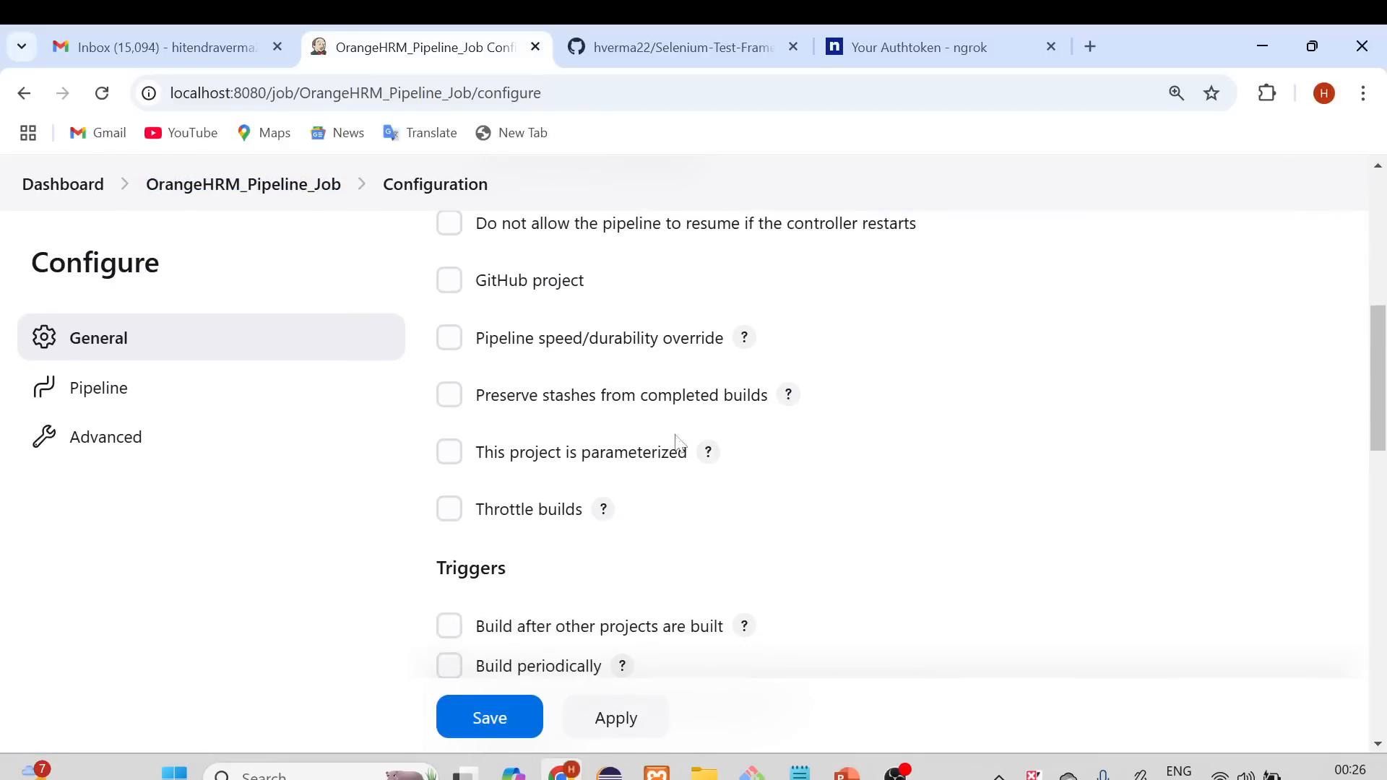
{"action": "scroll", "coordinate": [552, 426], "scroll_direction": "up", "scroll_amount": 2}
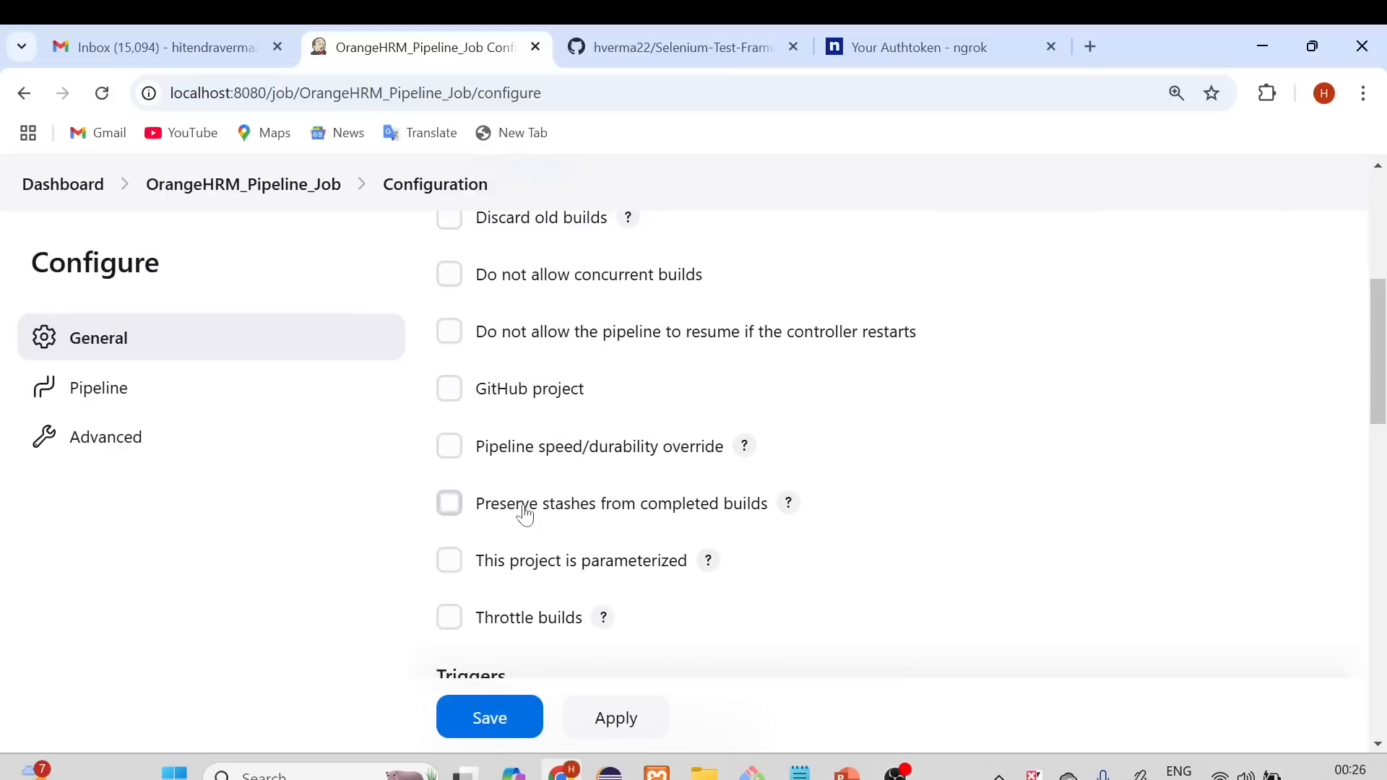
{"action": "scroll", "coordinate": [535, 532], "scroll_direction": "down", "scroll_amount": 2}
{"action": "scroll", "coordinate": [539, 534], "scroll_direction": "down", "scroll_amount": 1}
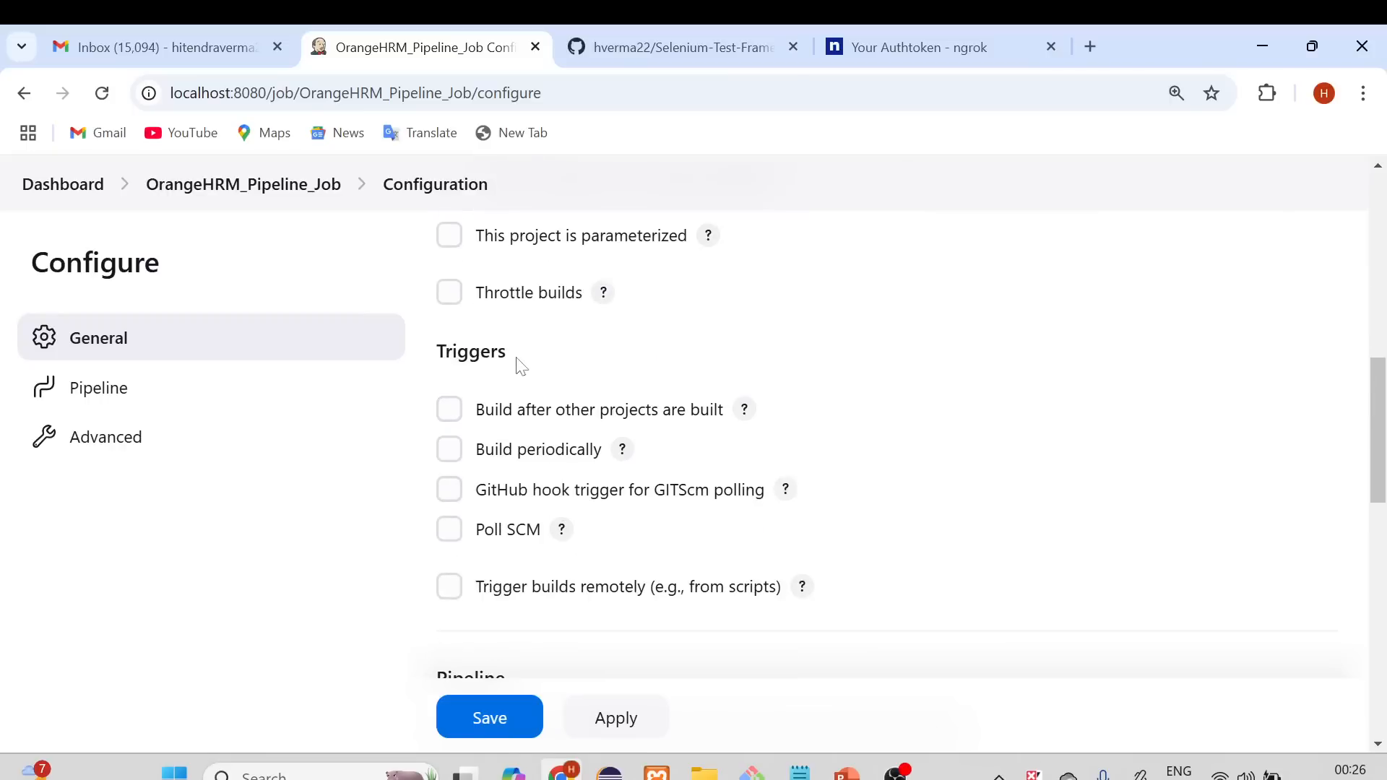
{"action": "left_click_drag", "start_coordinate": [513, 357], "coordinate": [418, 359]}
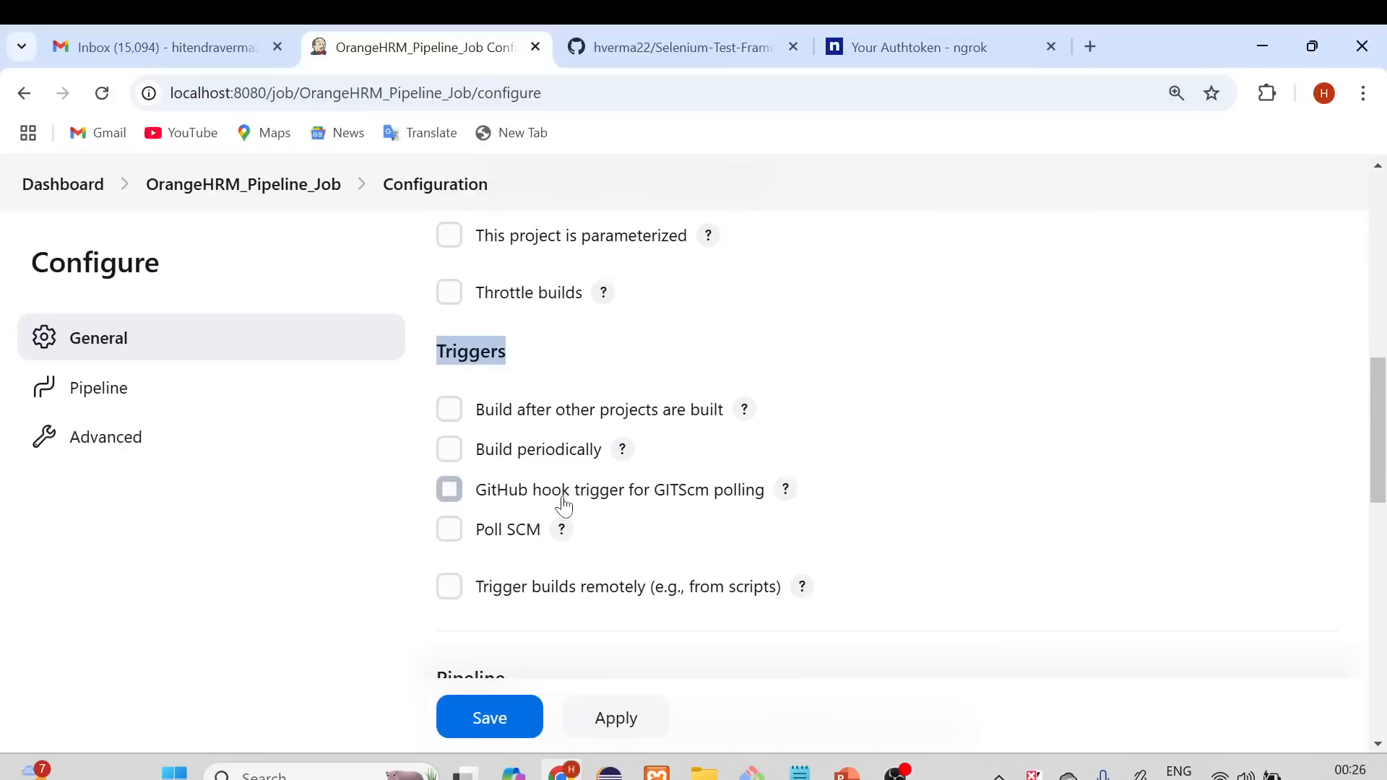
{"action": "scroll", "coordinate": [599, 546], "scroll_direction": "down", "scroll_amount": 2}
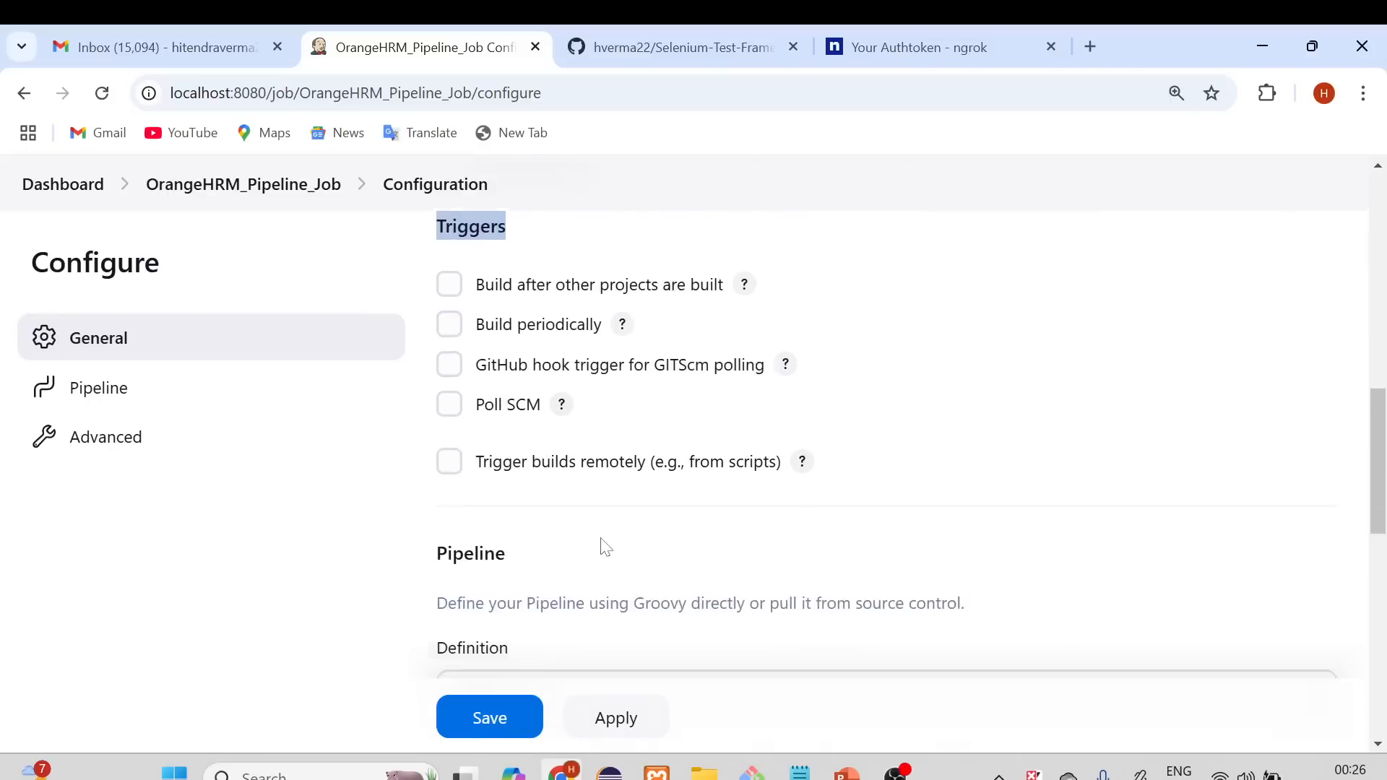
{"action": "scroll", "coordinate": [614, 531], "scroll_direction": "down", "scroll_amount": 1}
{"action": "scroll", "coordinate": [606, 455], "scroll_direction": "down", "scroll_amount": 1}
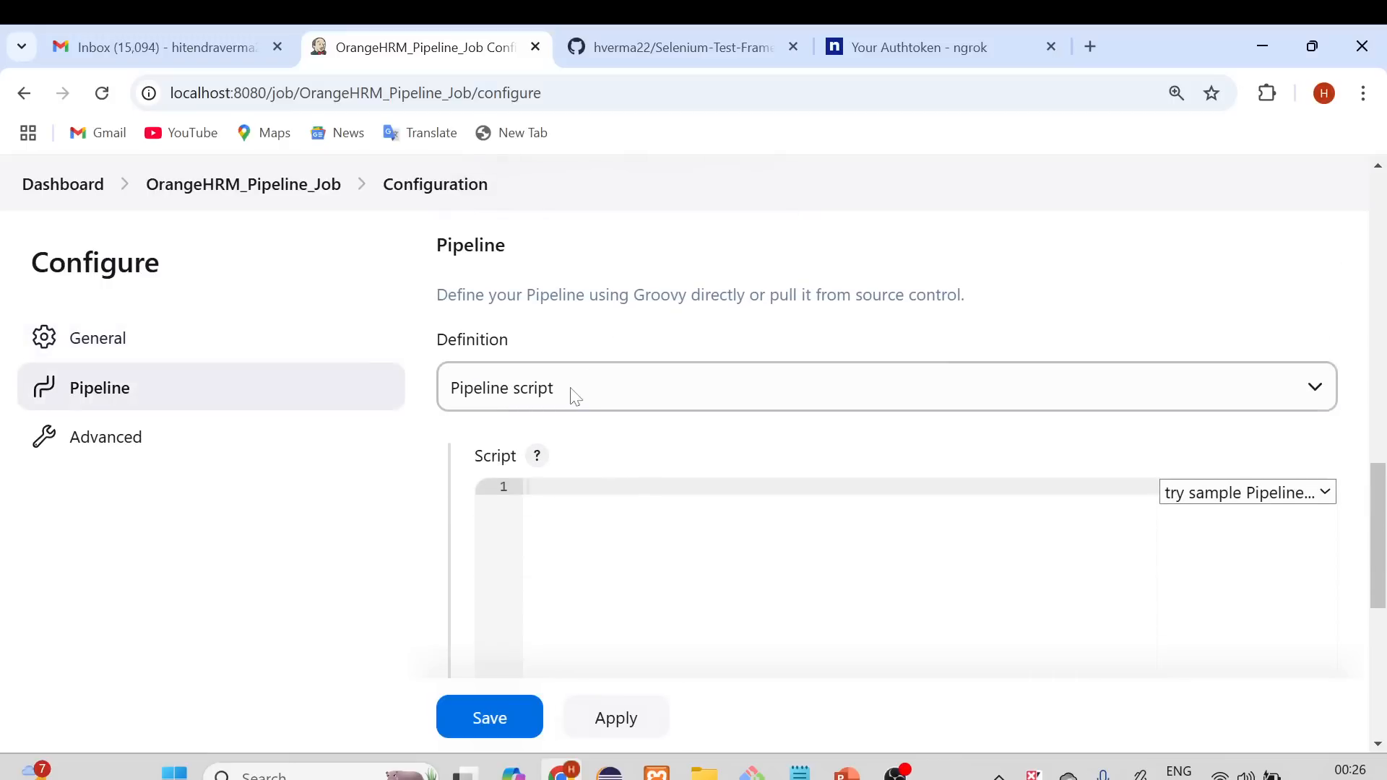
{"action": "scroll", "coordinate": [576, 398], "scroll_direction": "down", "scroll_amount": 1}
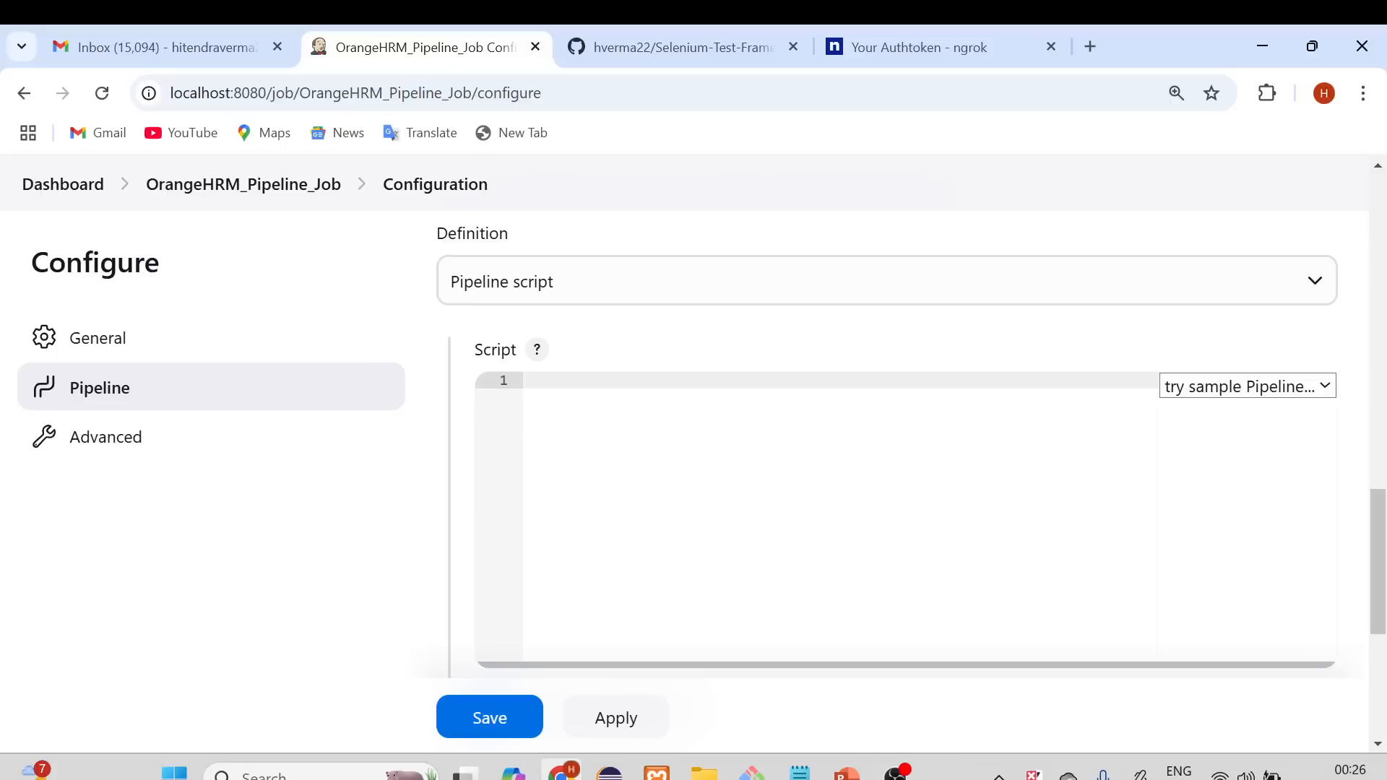
- Set the pipeline definition to Pipeline script from SCM and choose Git as its SCM
{"action": "scroll", "coordinate": [617, 424], "scroll_direction": "up", "scroll_amount": 1}
{"action": "left_click", "coordinate": [596, 386]}
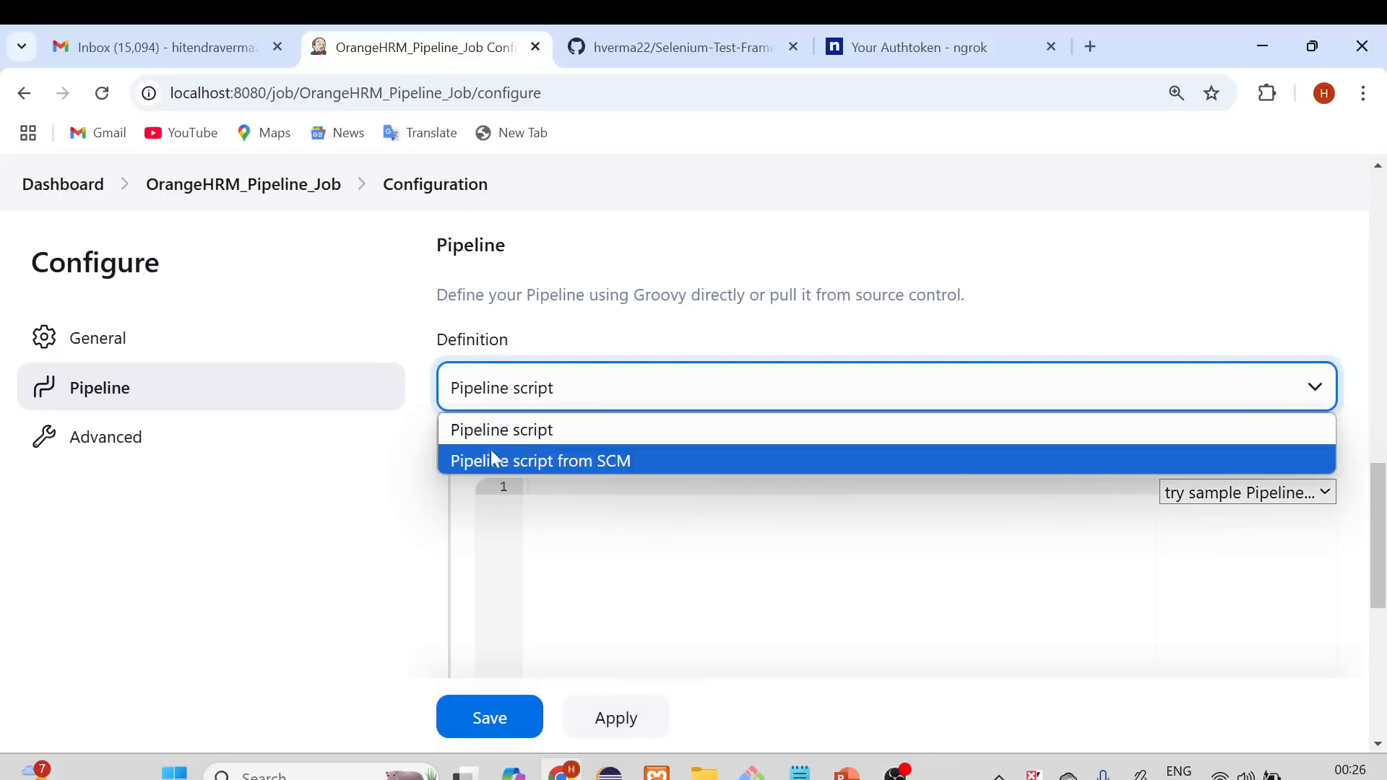
{"action": "left_click", "coordinate": [521, 465]}
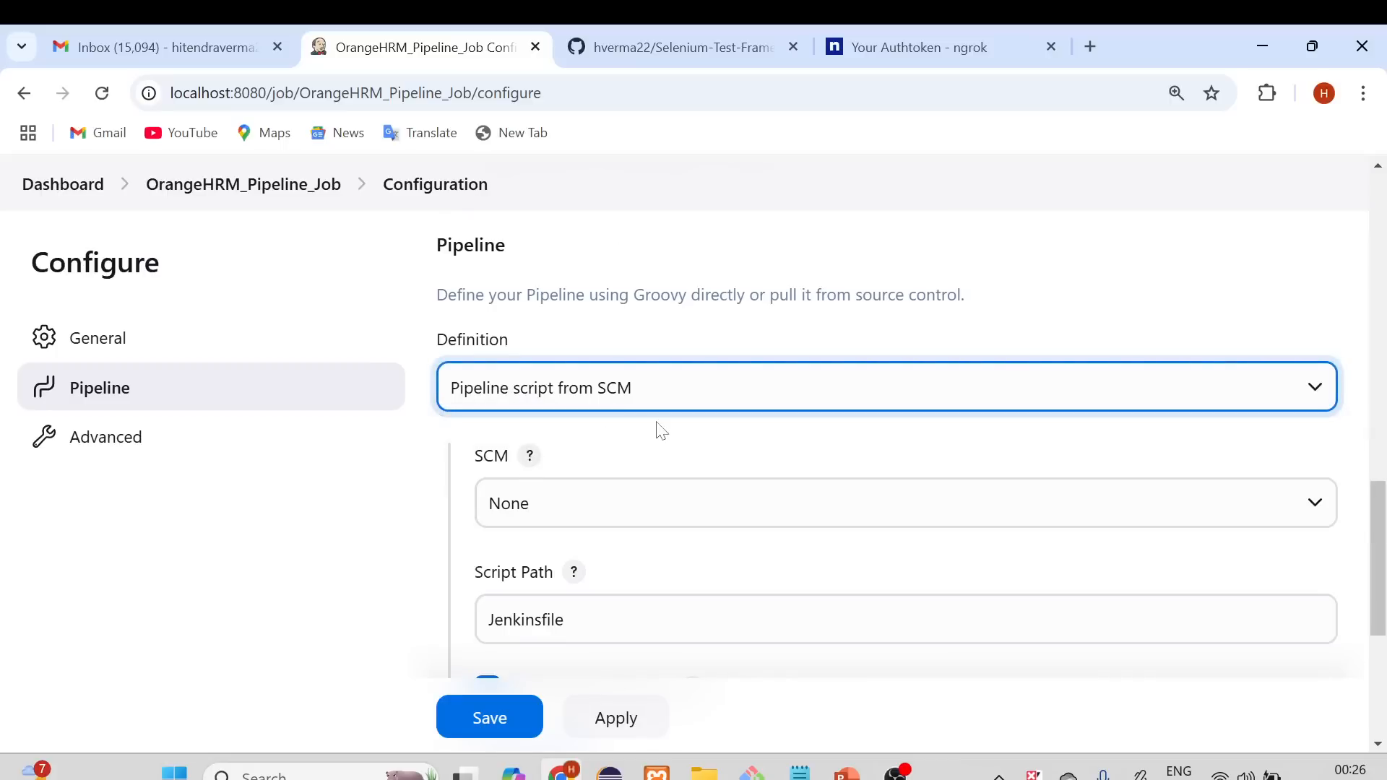
{"action": "scroll", "coordinate": [653, 444], "scroll_direction": "down", "scroll_amount": 1}
{"action": "left_click", "coordinate": [579, 396]}
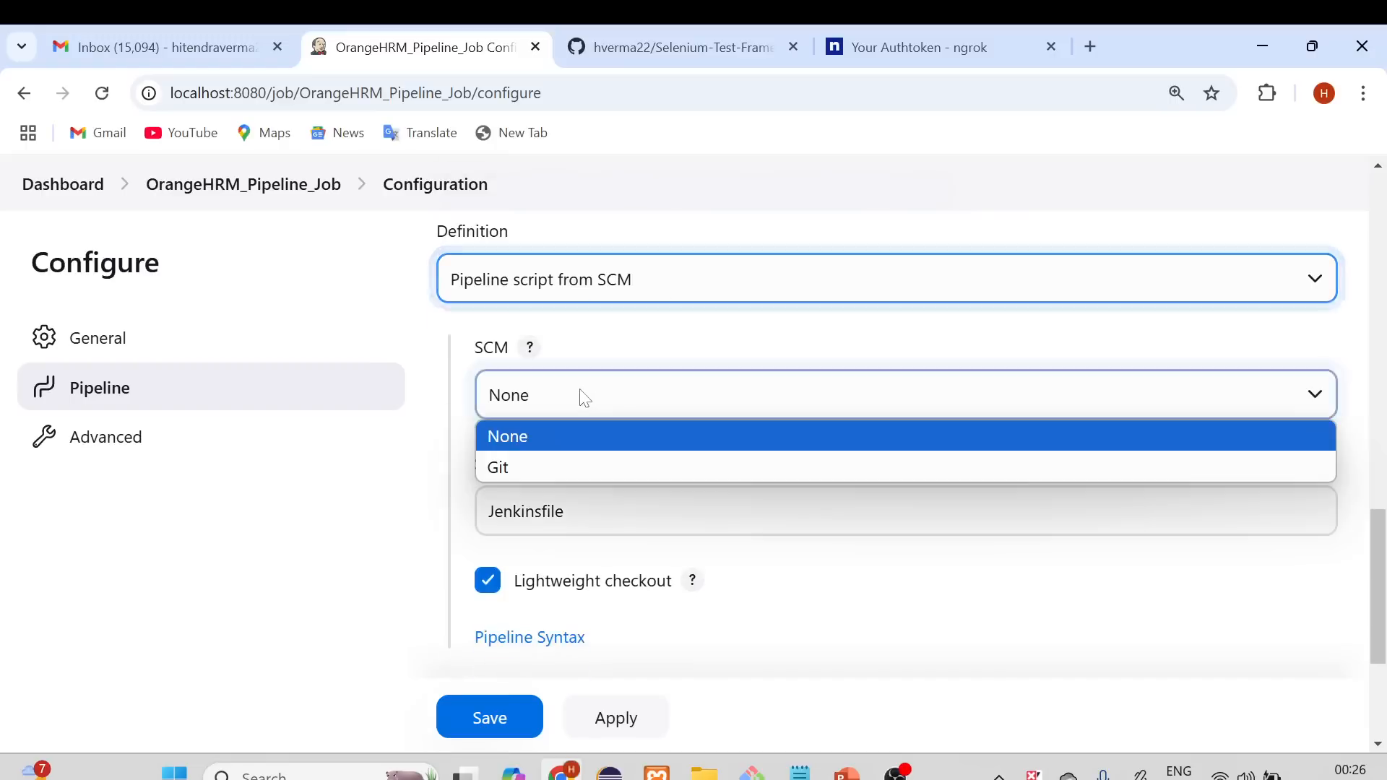
{"action": "left_click", "coordinate": [571, 468]}
{"action": "scroll", "coordinate": [618, 442], "scroll_direction": "down", "scroll_amount": 1}
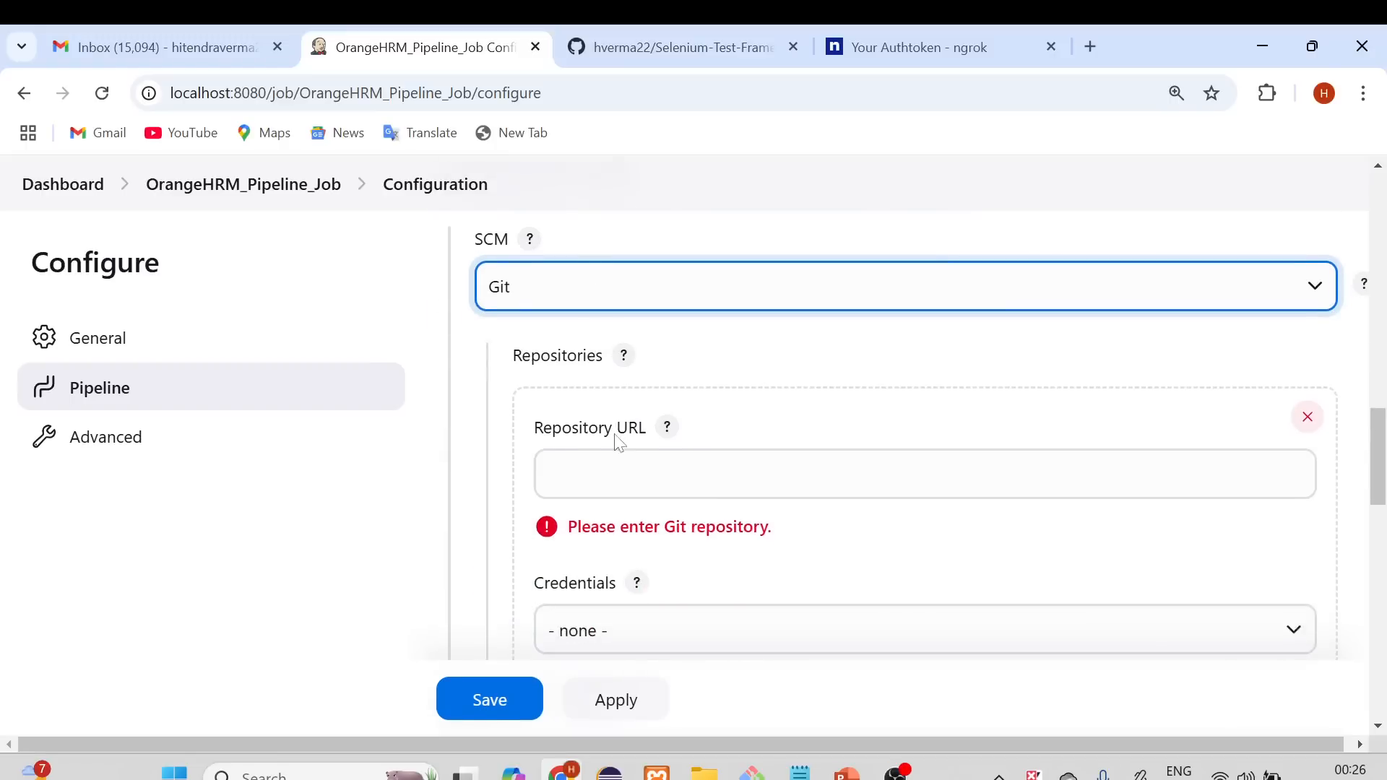
- Reselect Git as the SCM and place the cursor in the empty Repository URL field
{"action": "left_click", "coordinate": [619, 474]}
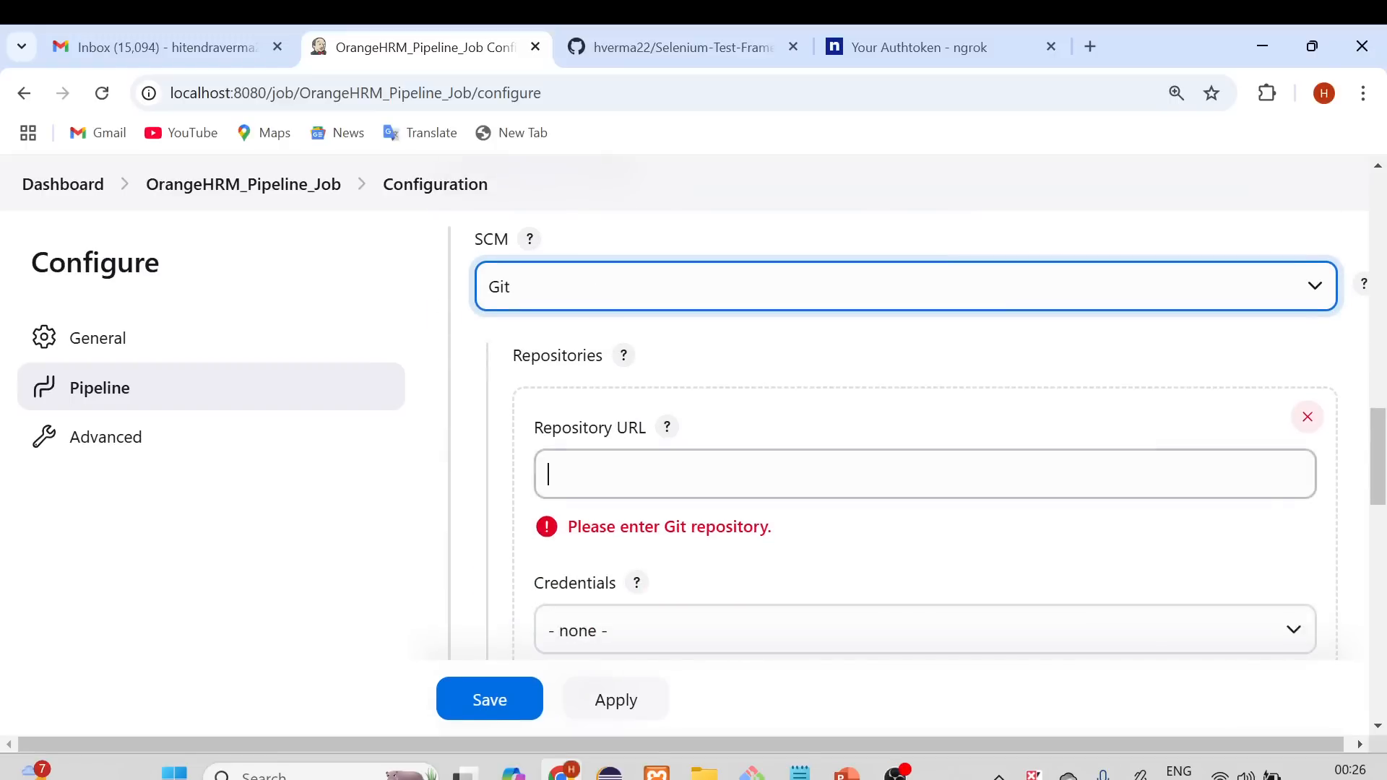
{"action": "scroll", "coordinate": [596, 404], "scroll_direction": "up", "scroll_amount": 1}
{"action": "left_click", "coordinate": [553, 400]}
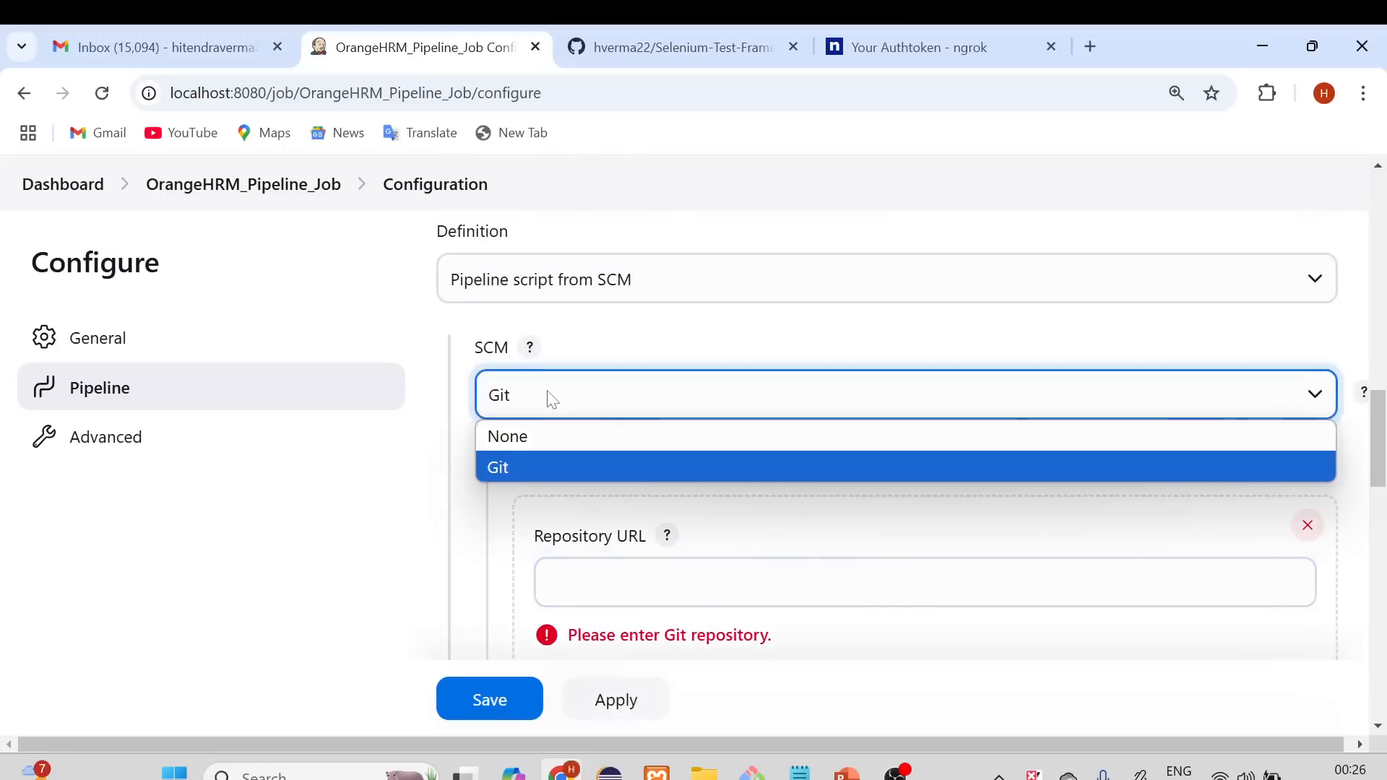
{"action": "left_click", "coordinate": [570, 466]}
{"action": "left_click", "coordinate": [571, 582]}
{"action": "scroll", "coordinate": [571, 582], "scroll_direction": "down", "scroll_amount": 1}
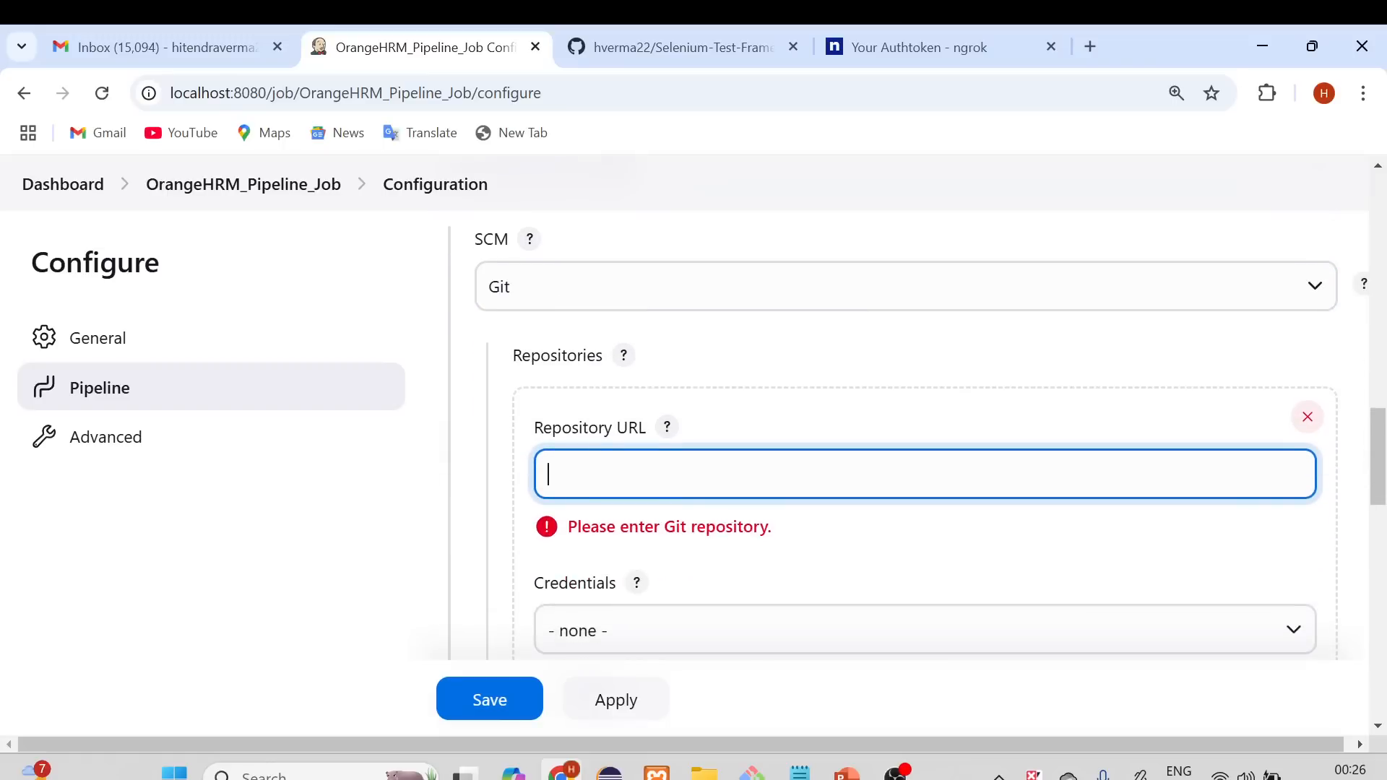
- Copy the HTTPS clone URL of the Selenium-Test-Framework repository from GitHub into the job's Repository URL
{"action": "left_click", "coordinate": [658, 44]}
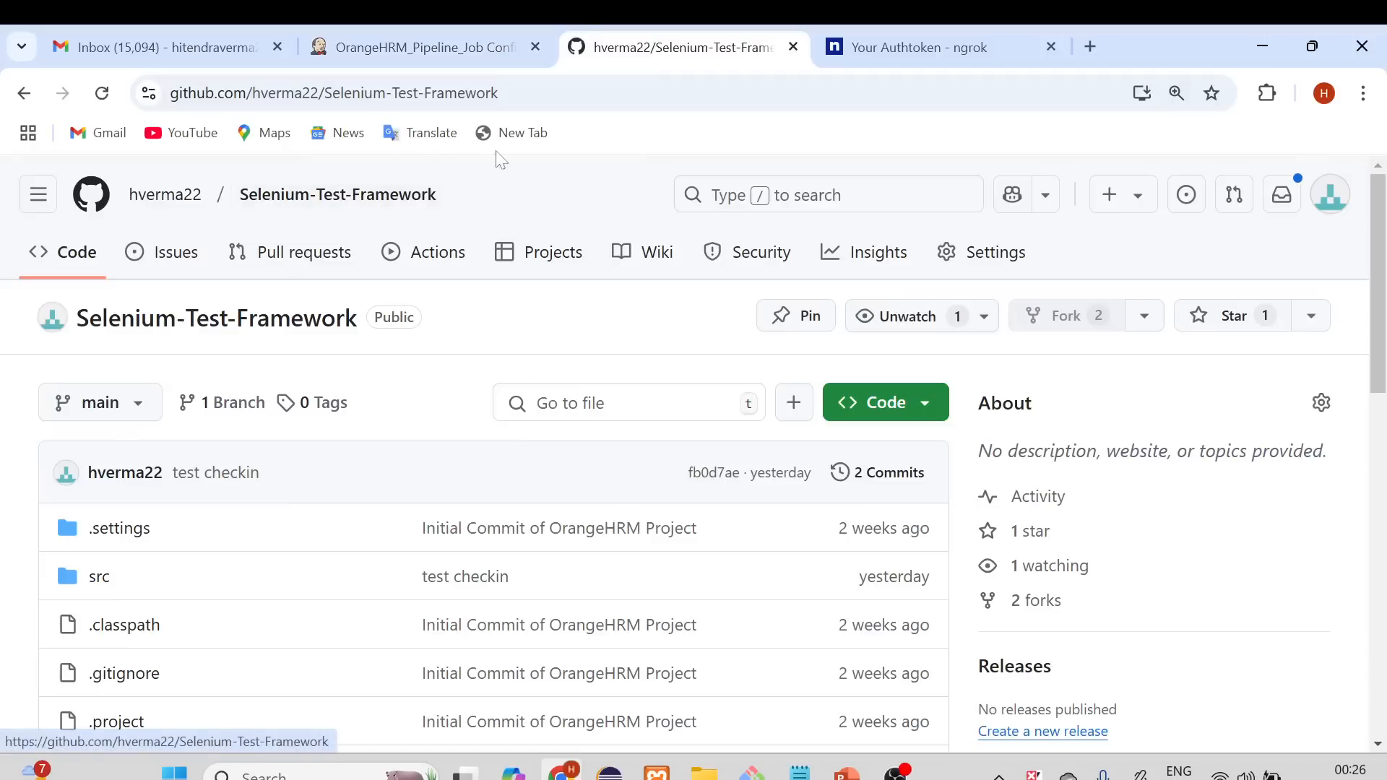
{"action": "left_click", "coordinate": [506, 92]}
{"action": "left_click", "coordinate": [473, 214]}
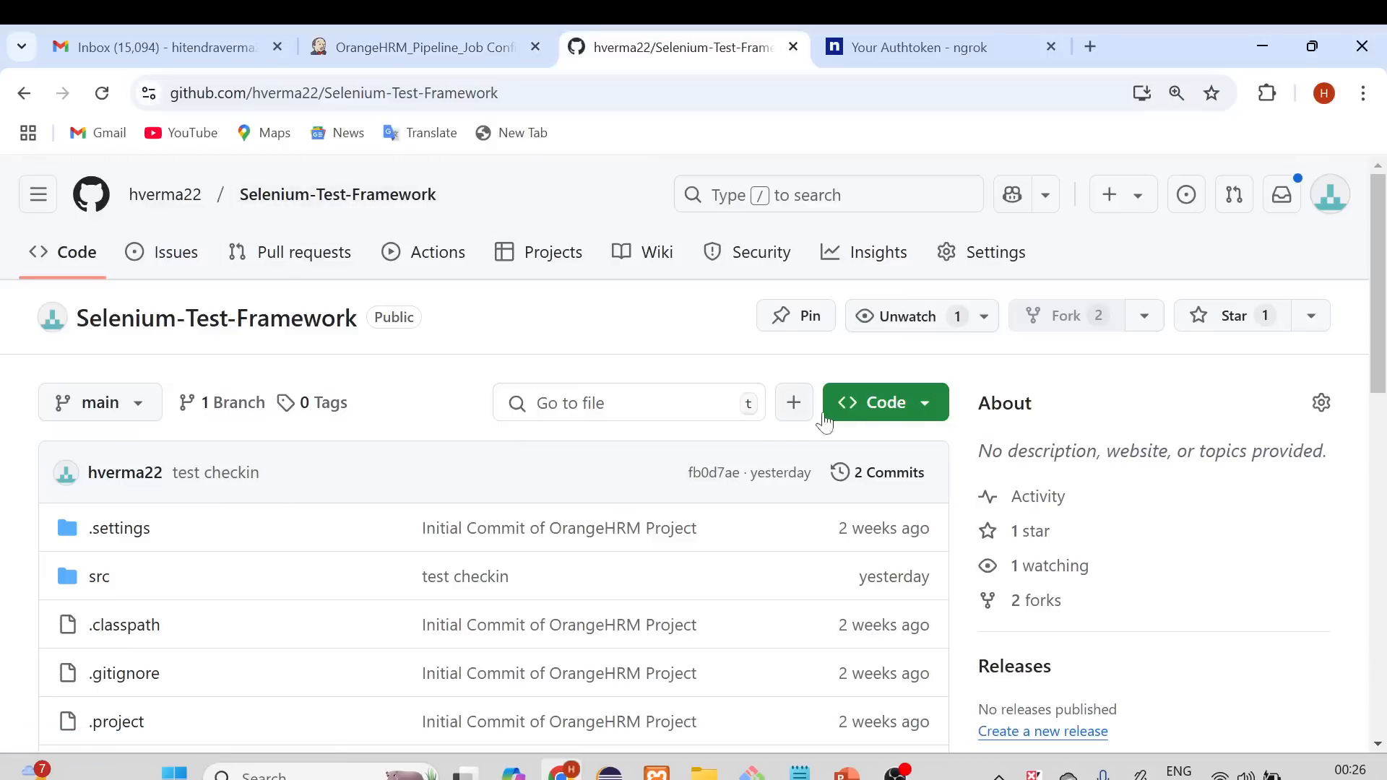
{"action": "left_click", "coordinate": [923, 404]}
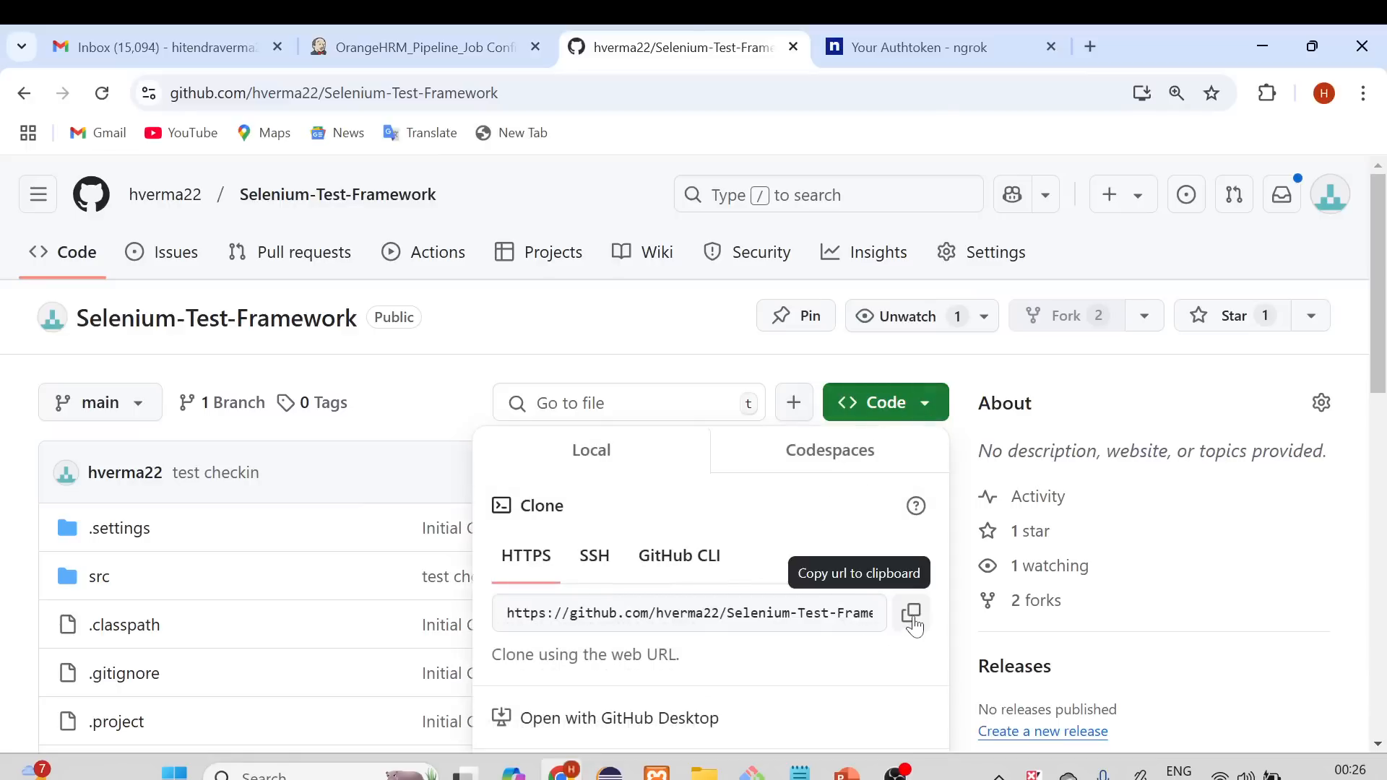
{"action": "left_click", "coordinate": [911, 613]}
{"action": "left_click", "coordinate": [419, 47]}
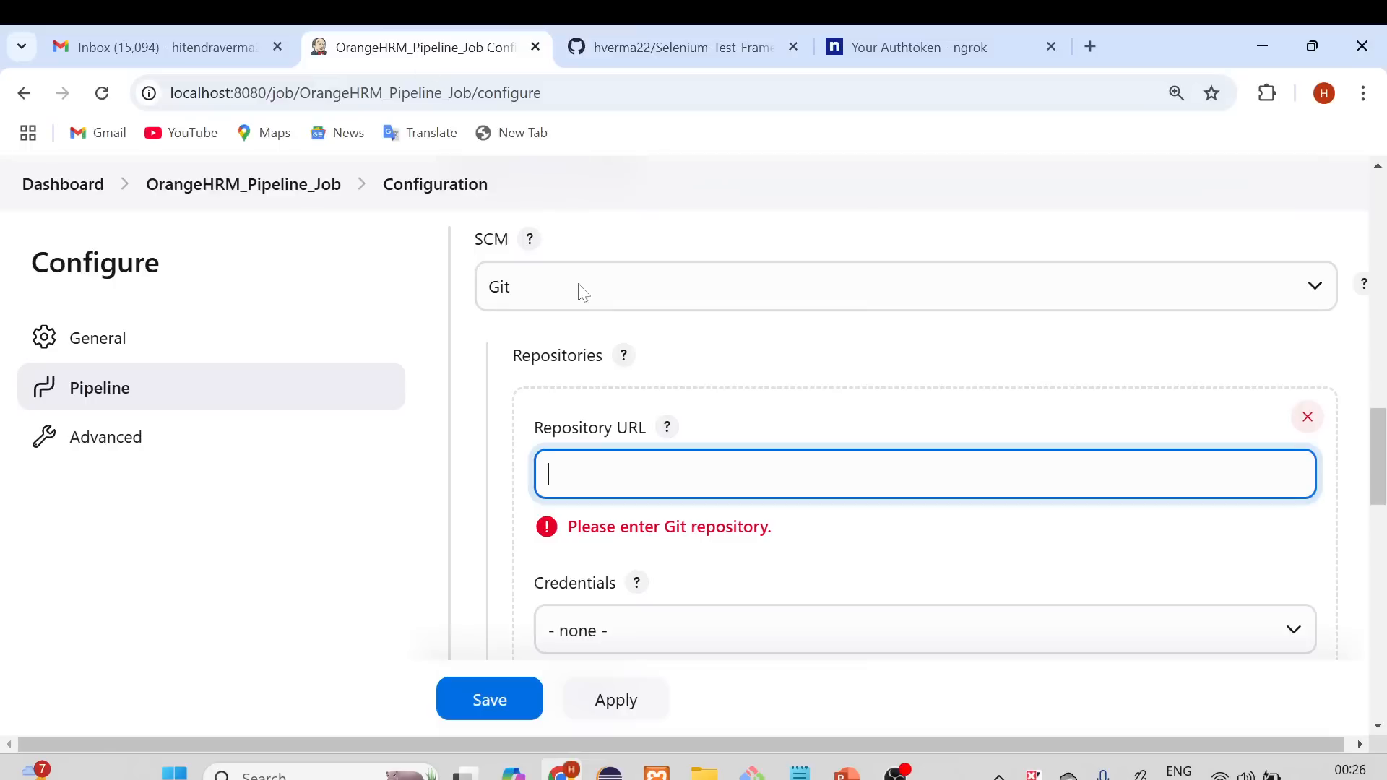
{"action": "key", "text": "ctrl+v"}
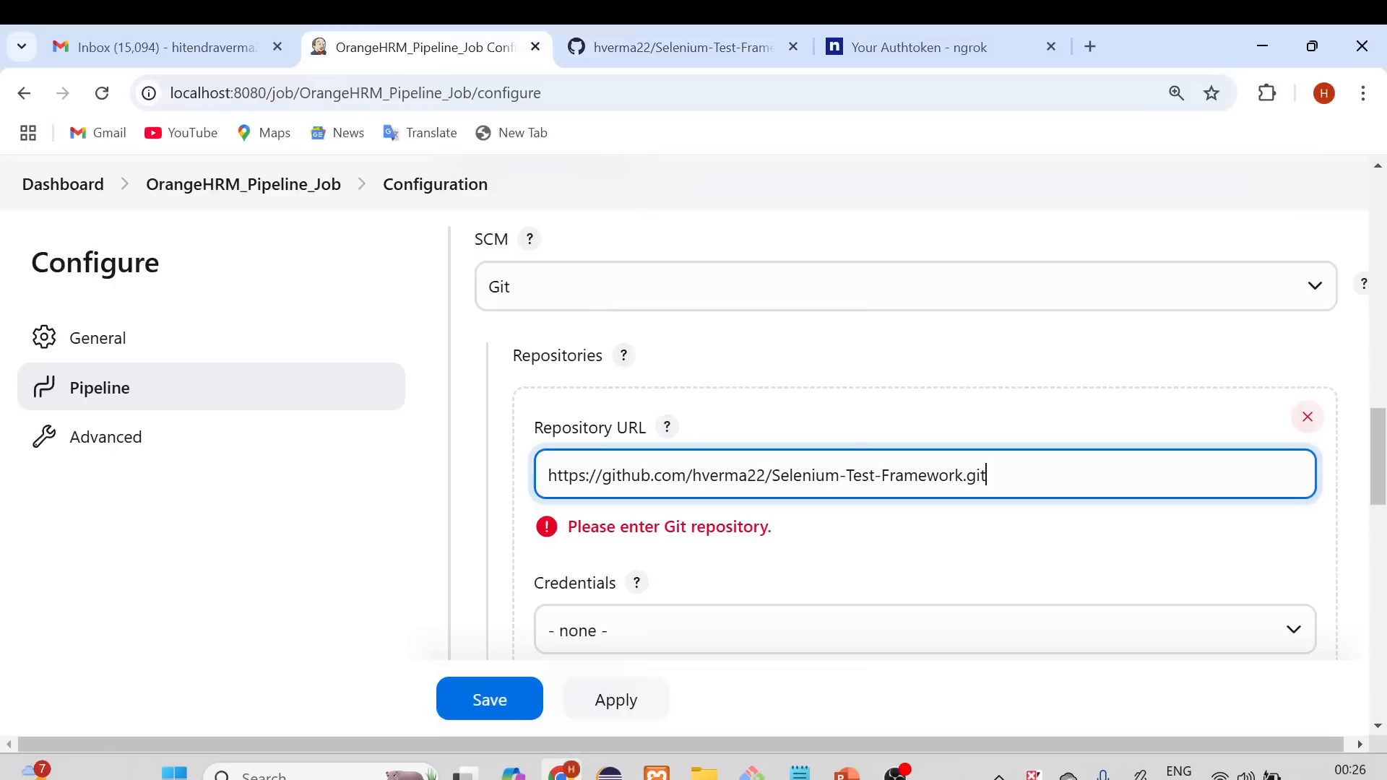
{"action": "left_click", "coordinate": [887, 410]}
- Examine the repository's credentials choices, URL and advanced options
{"action": "scroll", "coordinate": [795, 455], "scroll_direction": "down", "scroll_amount": 1}
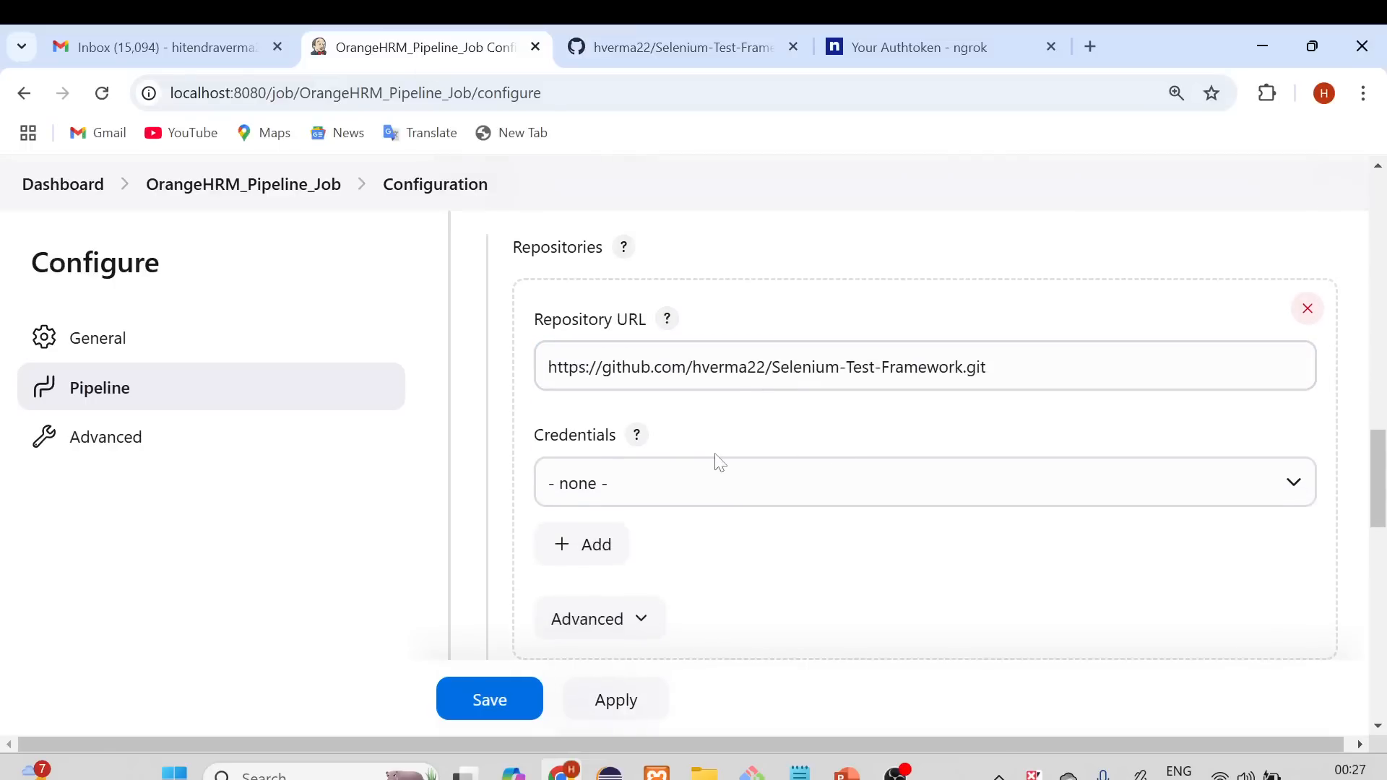
{"action": "left_click", "coordinate": [619, 486]}
{"action": "left_click", "coordinate": [679, 477]}
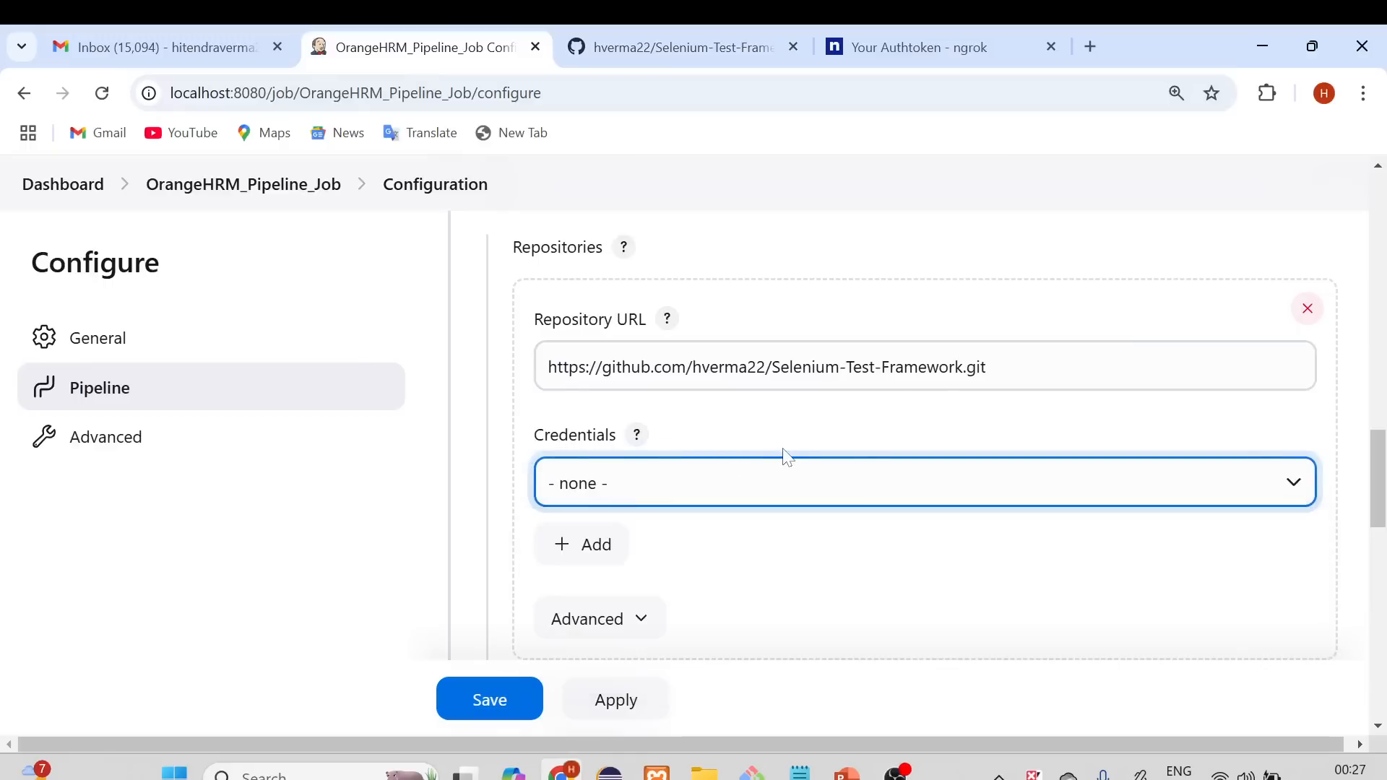
{"action": "left_click_drag", "start_coordinate": [994, 367], "coordinate": [525, 364]}
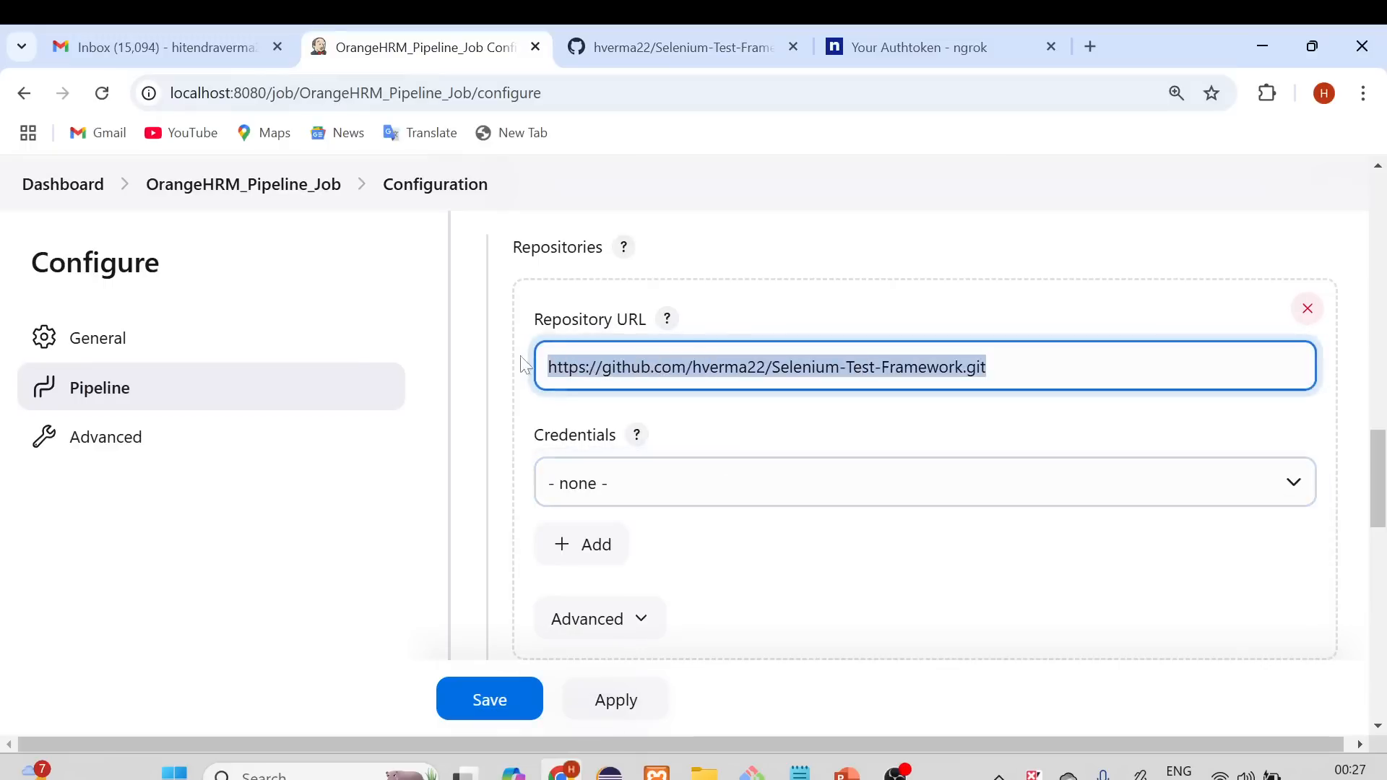
{"action": "left_click", "coordinate": [707, 443]}
{"action": "scroll", "coordinate": [744, 465], "scroll_direction": "down", "scroll_amount": 3}
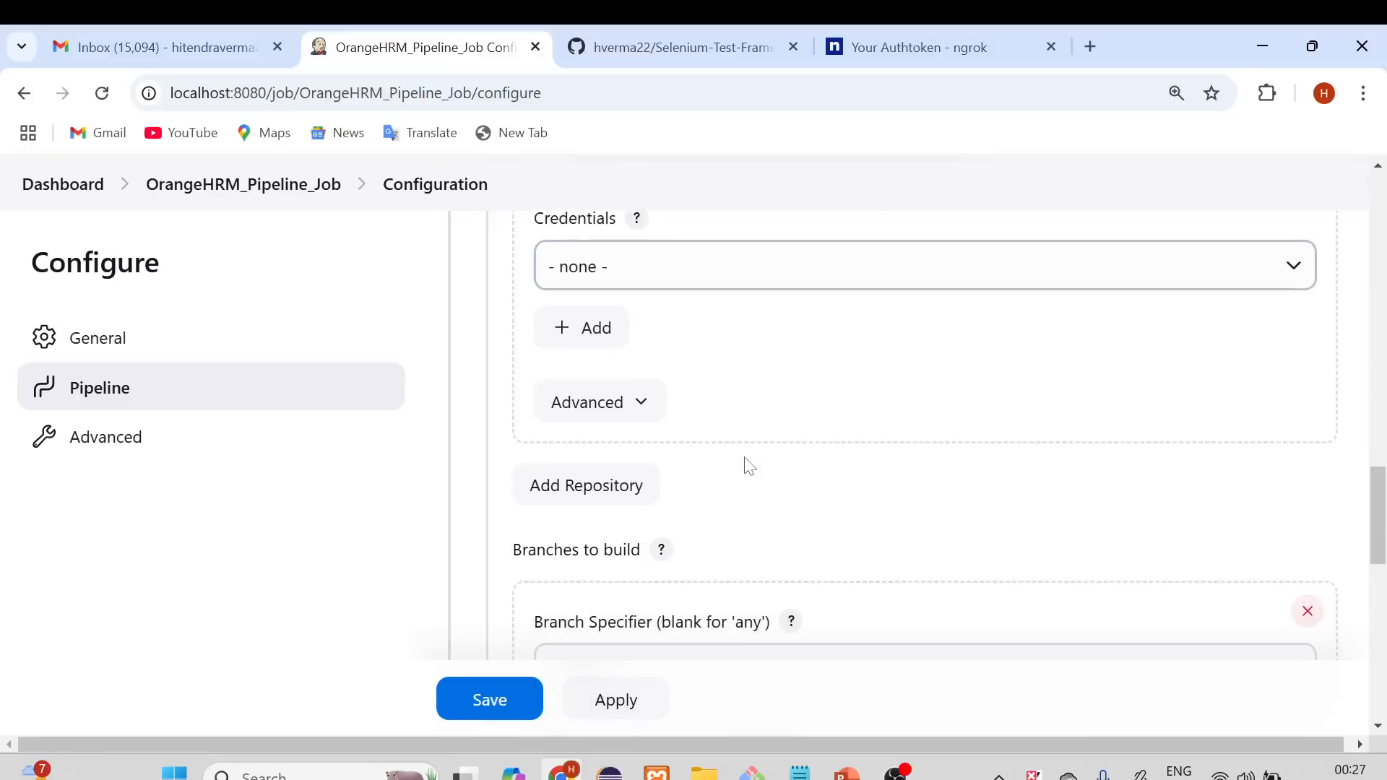
{"action": "left_click", "coordinate": [641, 405]}
{"action": "left_click", "coordinate": [641, 406]}
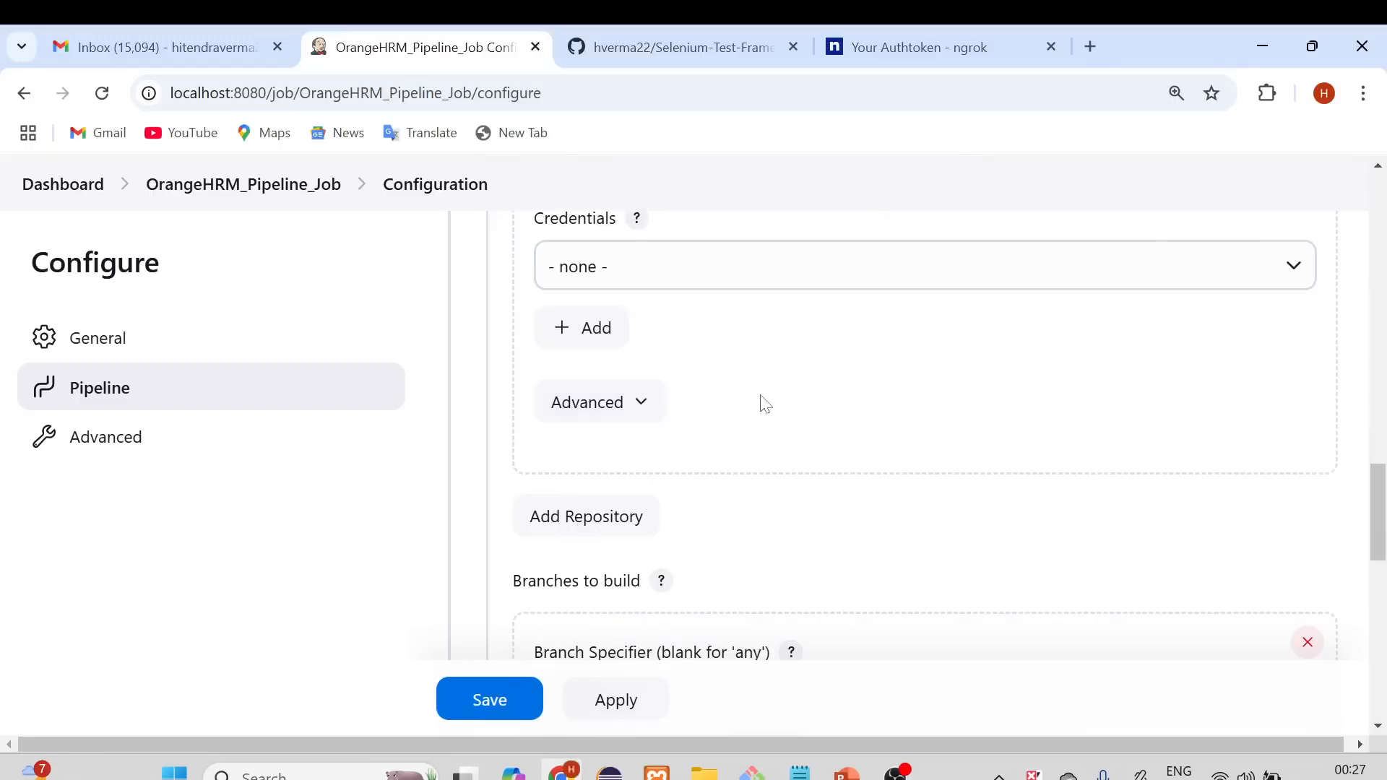
- Set the branch specifier of the branches to build to */main
{"action": "scroll", "coordinate": [761, 402], "scroll_direction": "down", "scroll_amount": 3}
{"action": "left_click_drag", "start_coordinate": [624, 485], "coordinate": [585, 485]}
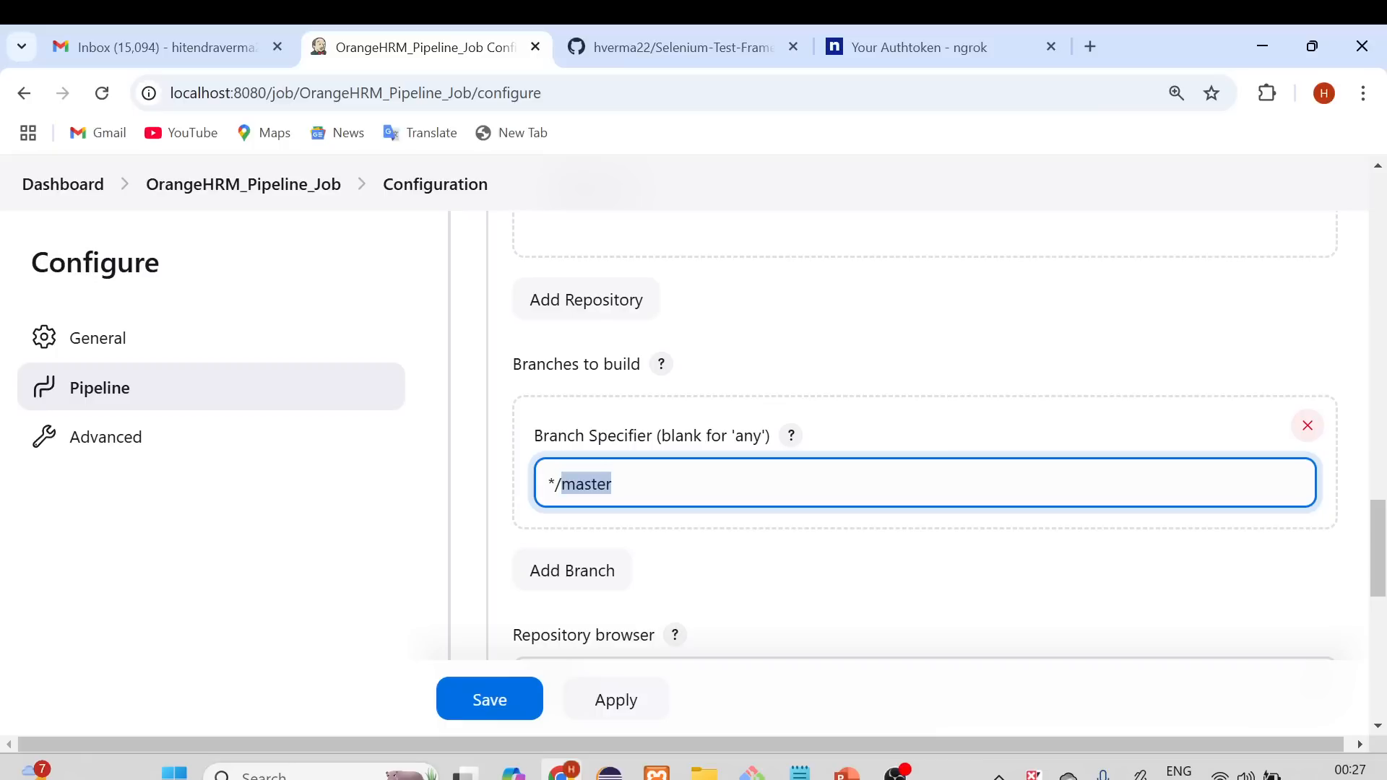
{"action": "type", "text": "main"}
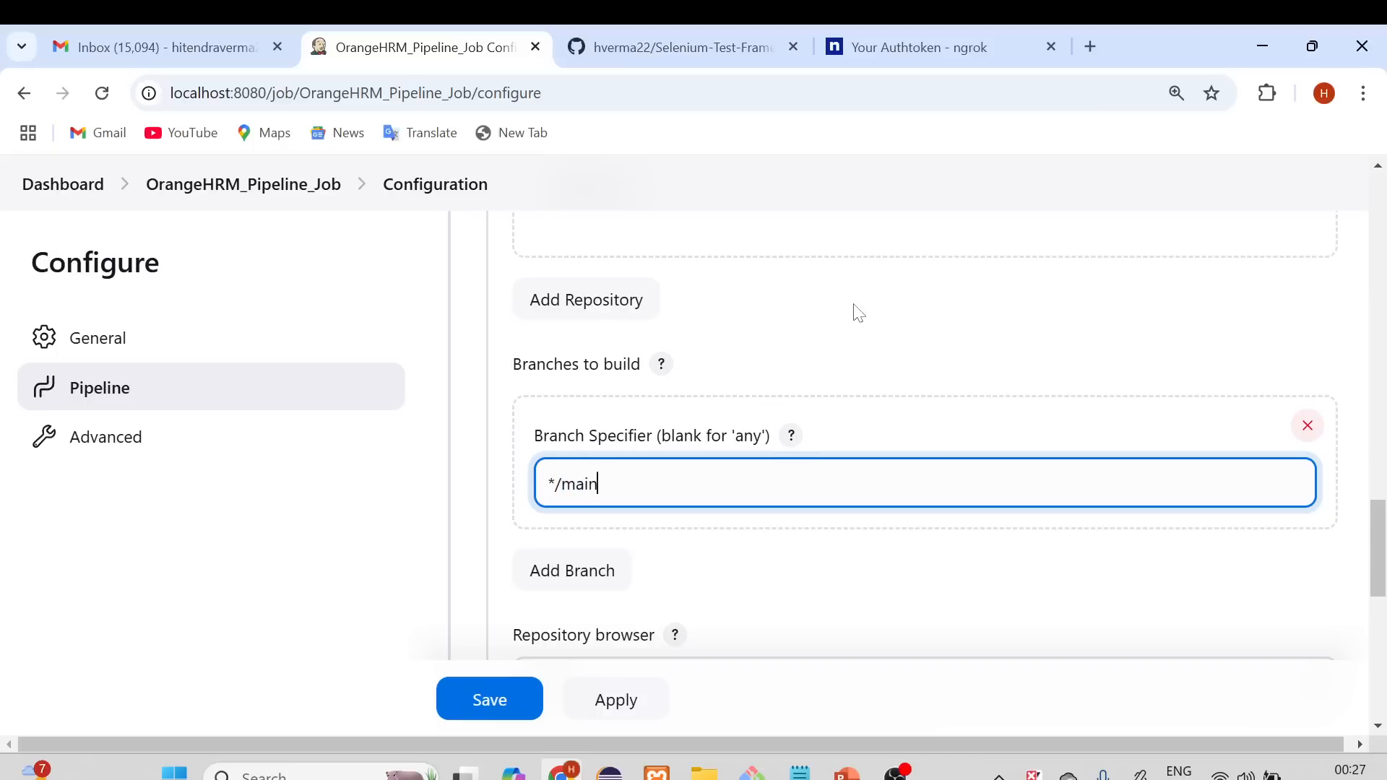
{"action": "left_click", "coordinate": [864, 694]}
- Switch to Eclipse to view the OrangeHRMProject contents in a slightly wider Project Explorer, and return to the Jenkins configuration
{"action": "left_click", "coordinate": [610, 772]}
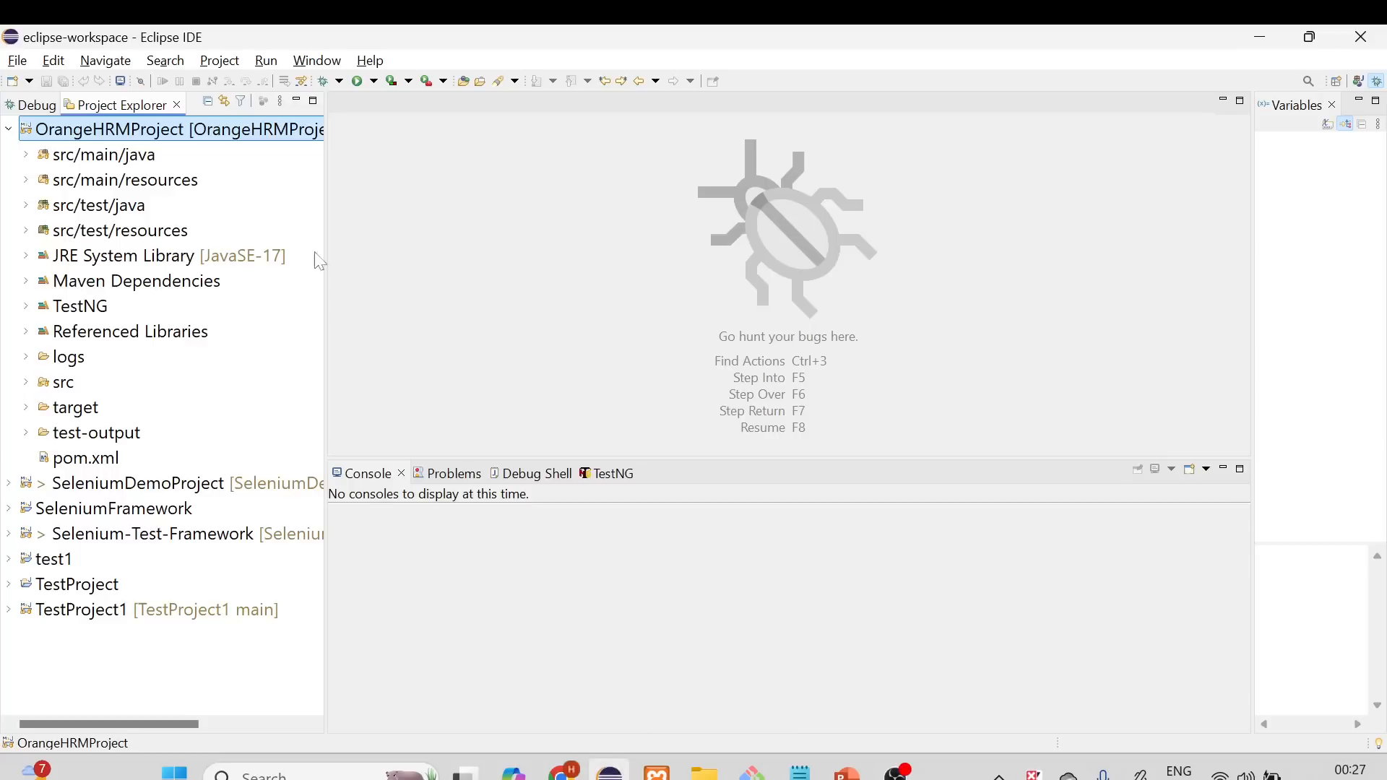
{"action": "left_click_drag", "start_coordinate": [325, 206], "coordinate": [338, 235]}
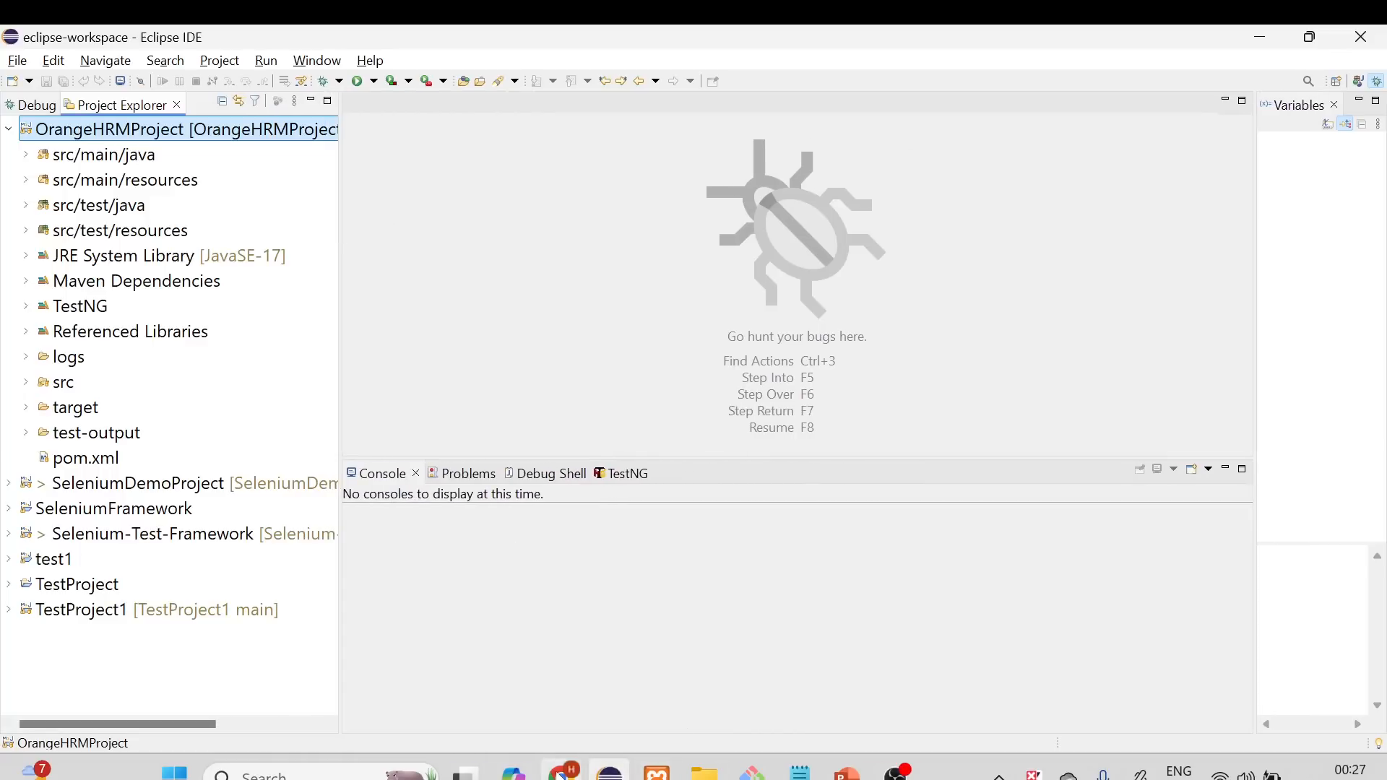
{"action": "left_click", "coordinate": [562, 772]}
- Examine the repository browser, additional behaviours and Script Path settings of the pipeline
{"action": "scroll", "coordinate": [723, 495], "scroll_direction": "down", "scroll_amount": 3}
{"action": "scroll", "coordinate": [718, 486], "scroll_direction": "down", "scroll_amount": 2}
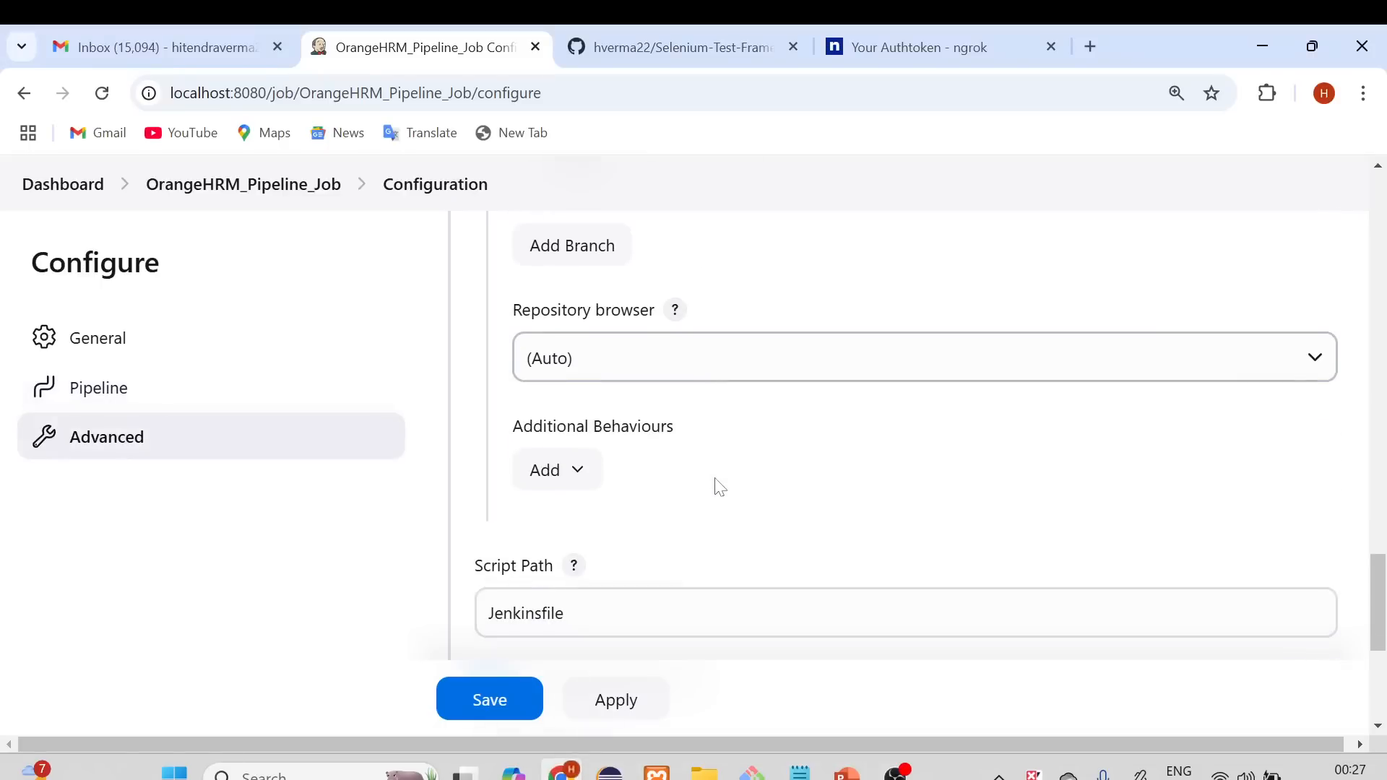
{"action": "scroll", "coordinate": [720, 488], "scroll_direction": "down", "scroll_amount": 3}
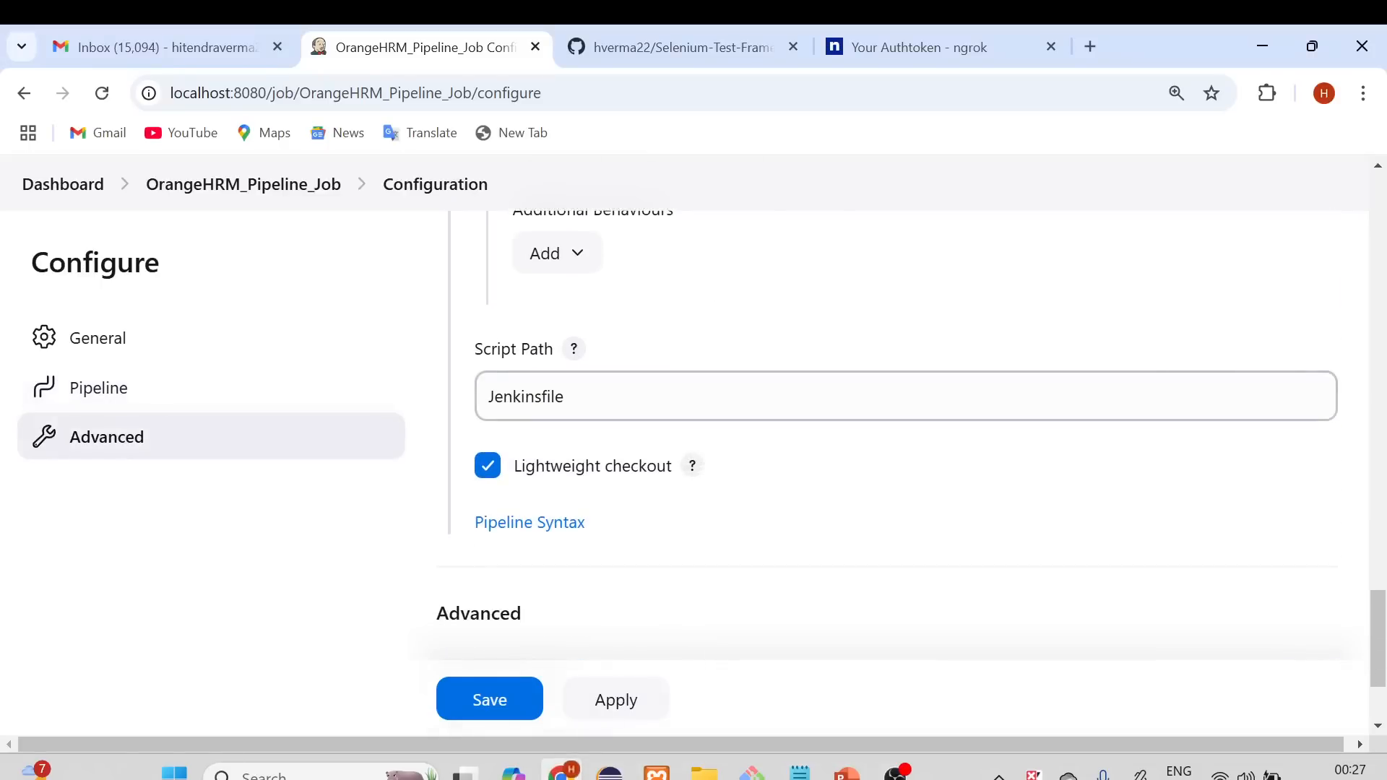
{"action": "left_click_drag", "start_coordinate": [572, 397], "coordinate": [460, 398]}
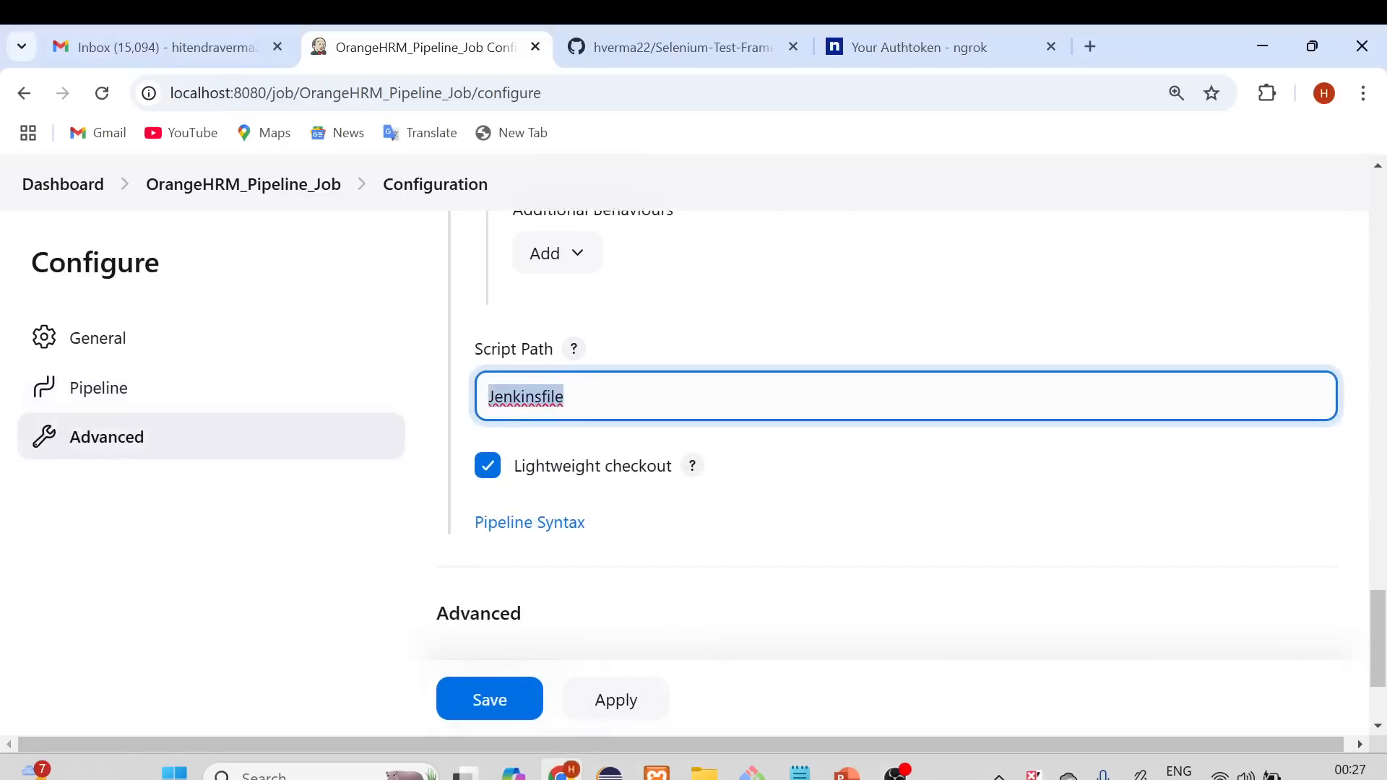
{"action": "left_click_drag", "start_coordinate": [571, 397], "coordinate": [470, 401]}
{"action": "scroll", "coordinate": [751, 457], "scroll_direction": "down", "scroll_amount": 2}
- Review the job's general options, triggers and pipeline definition once more
{"action": "scroll", "coordinate": [751, 458], "scroll_direction": "up", "scroll_amount": 8}
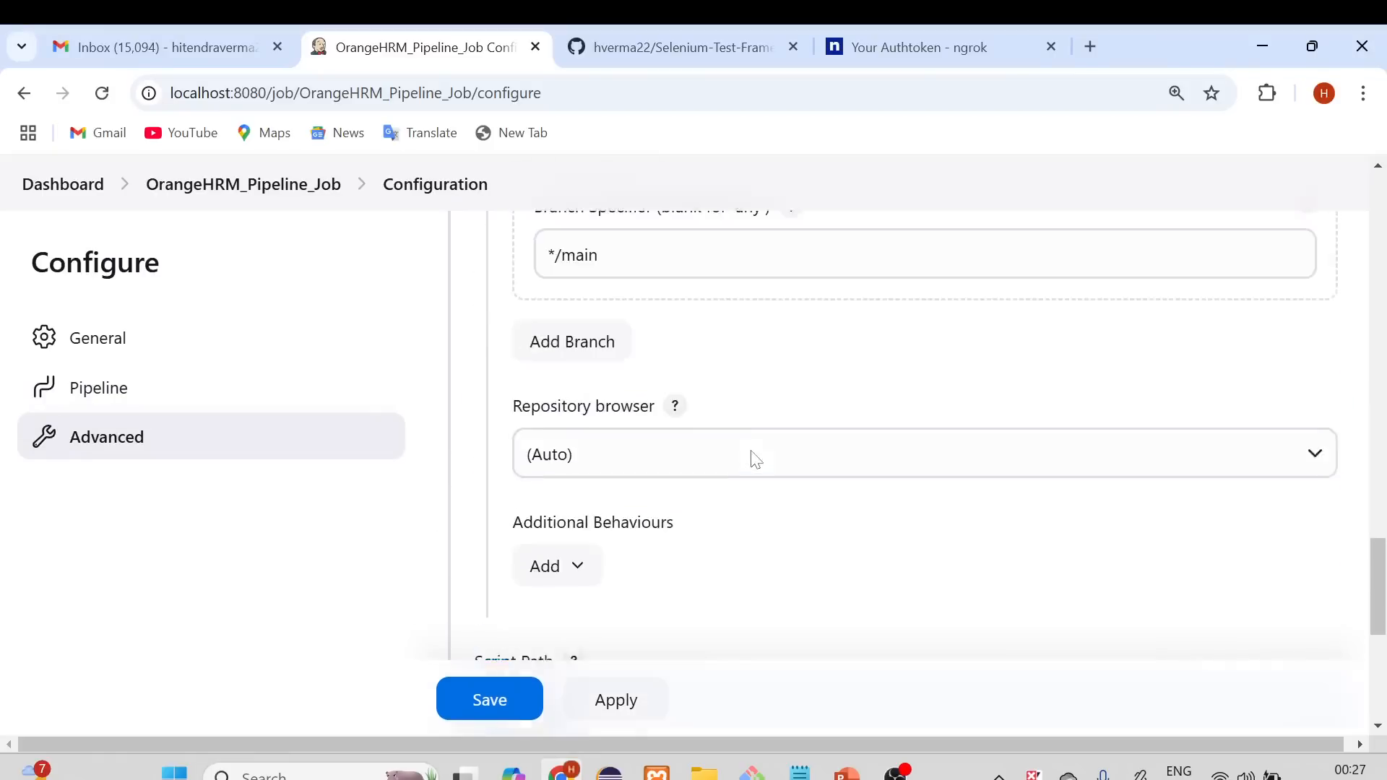
{"action": "scroll", "coordinate": [756, 459], "scroll_direction": "up", "scroll_amount": 10}
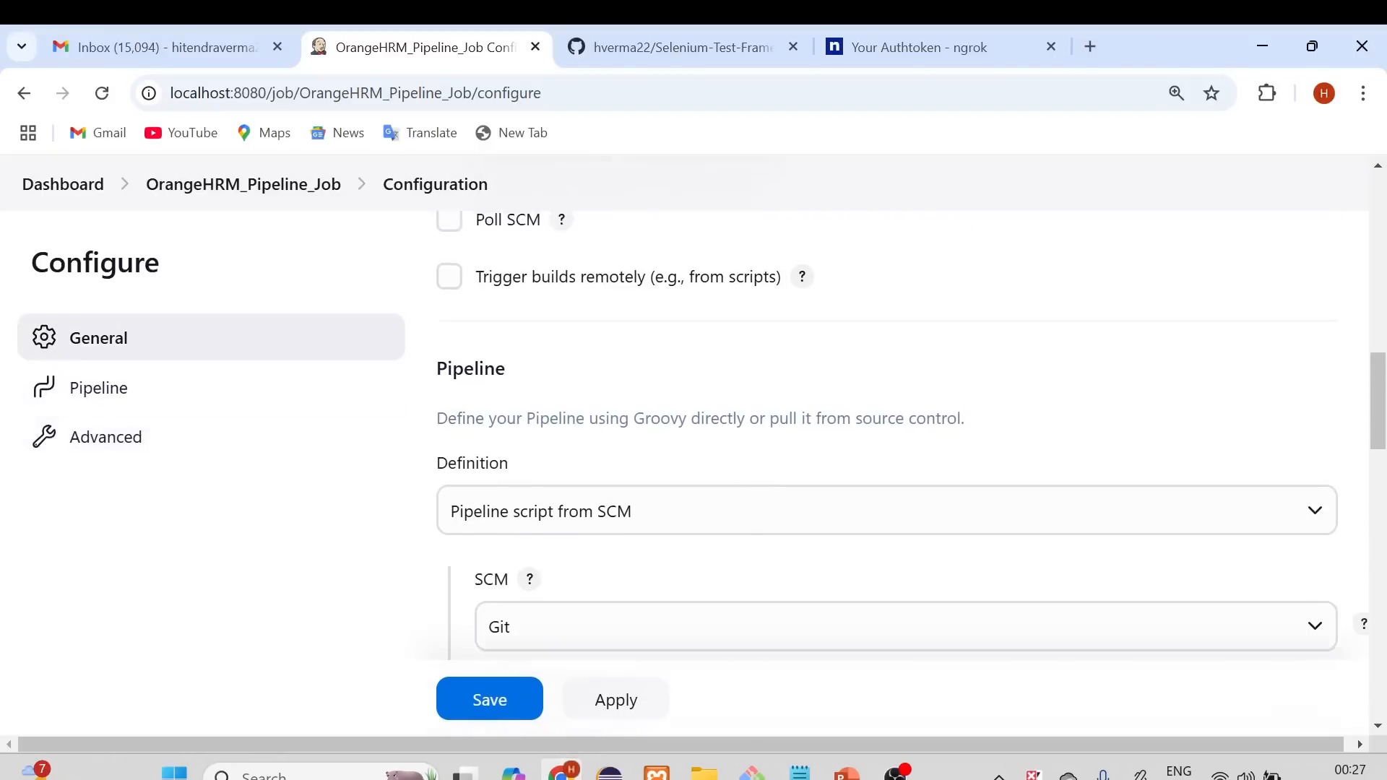
{"action": "scroll", "coordinate": [720, 418], "scroll_direction": "up", "scroll_amount": 7}
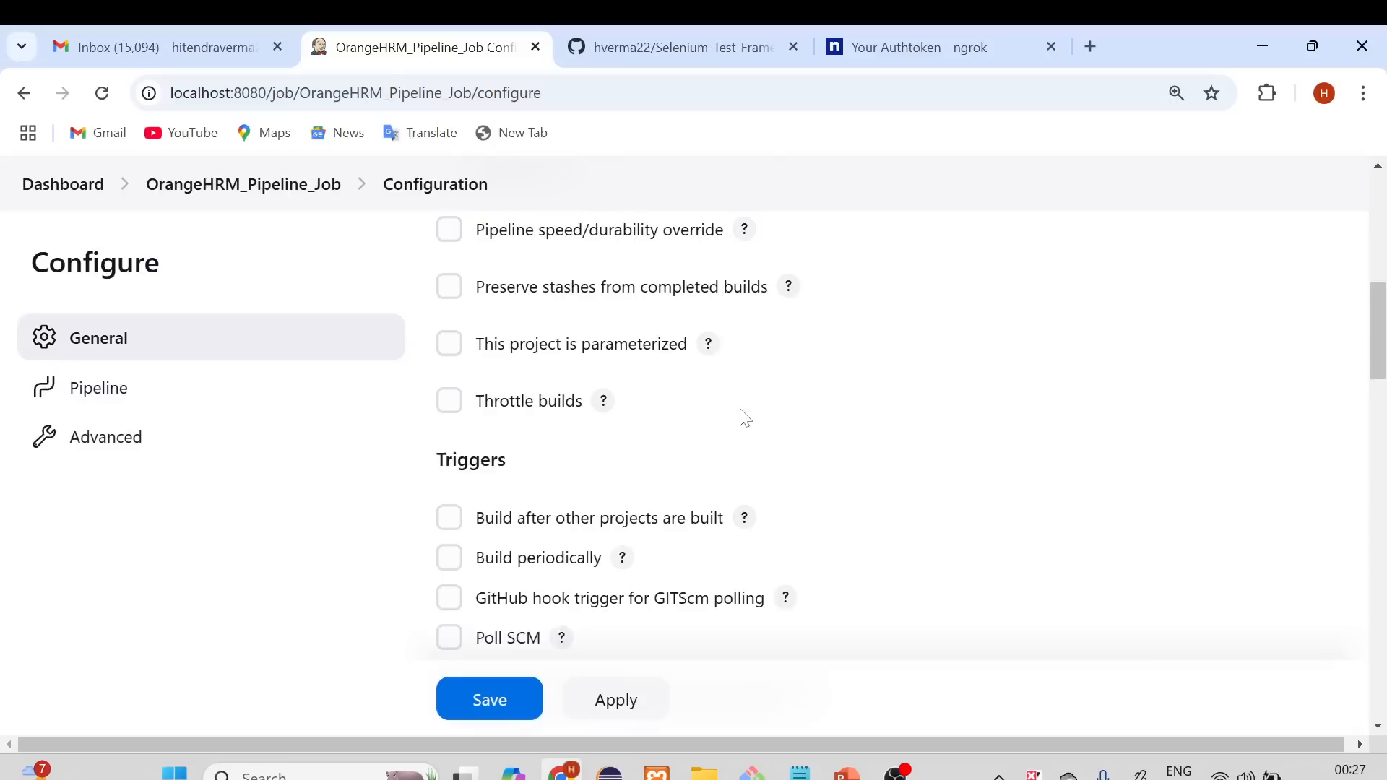
{"action": "scroll", "coordinate": [747, 418], "scroll_direction": "up", "scroll_amount": 4}
{"action": "scroll", "coordinate": [752, 427], "scroll_direction": "down", "scroll_amount": 15}
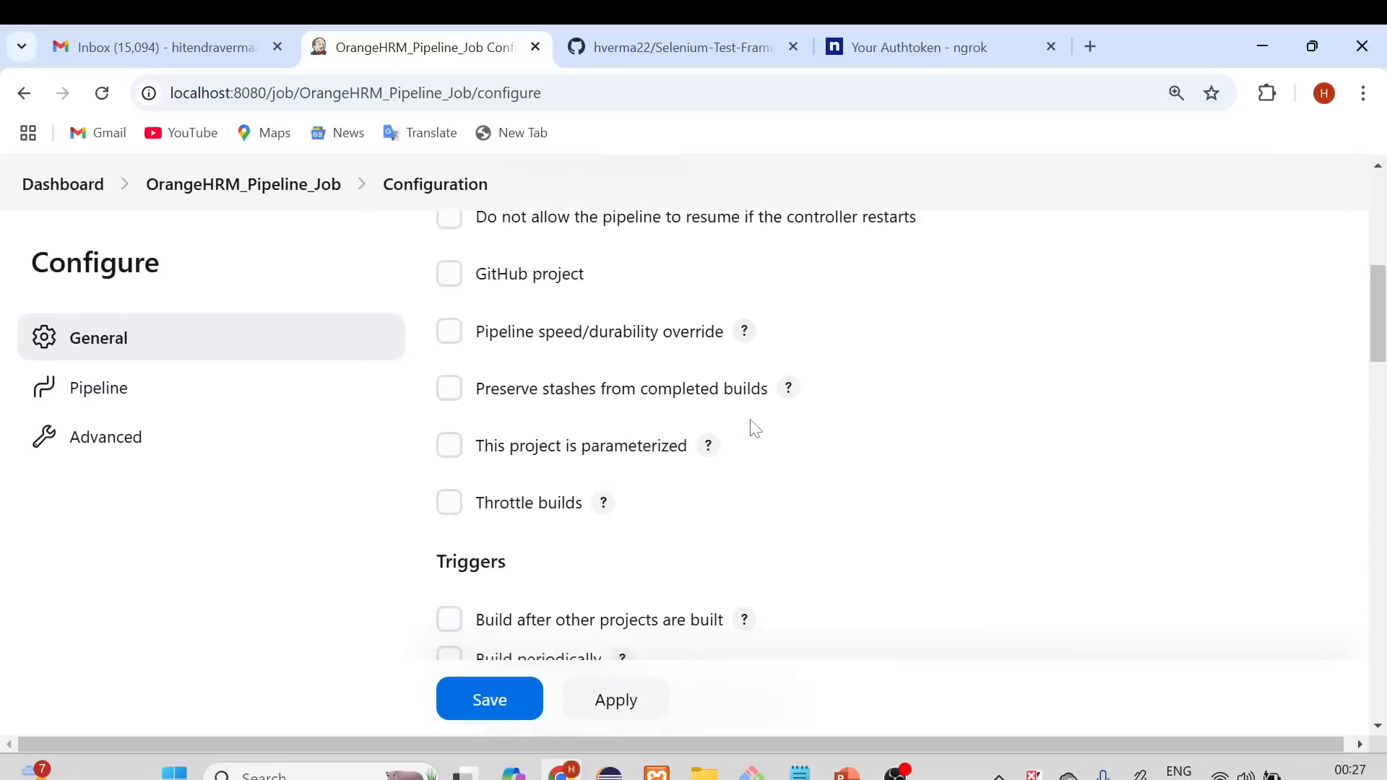
{"action": "scroll", "coordinate": [752, 427], "scroll_direction": "up", "scroll_amount": 3}
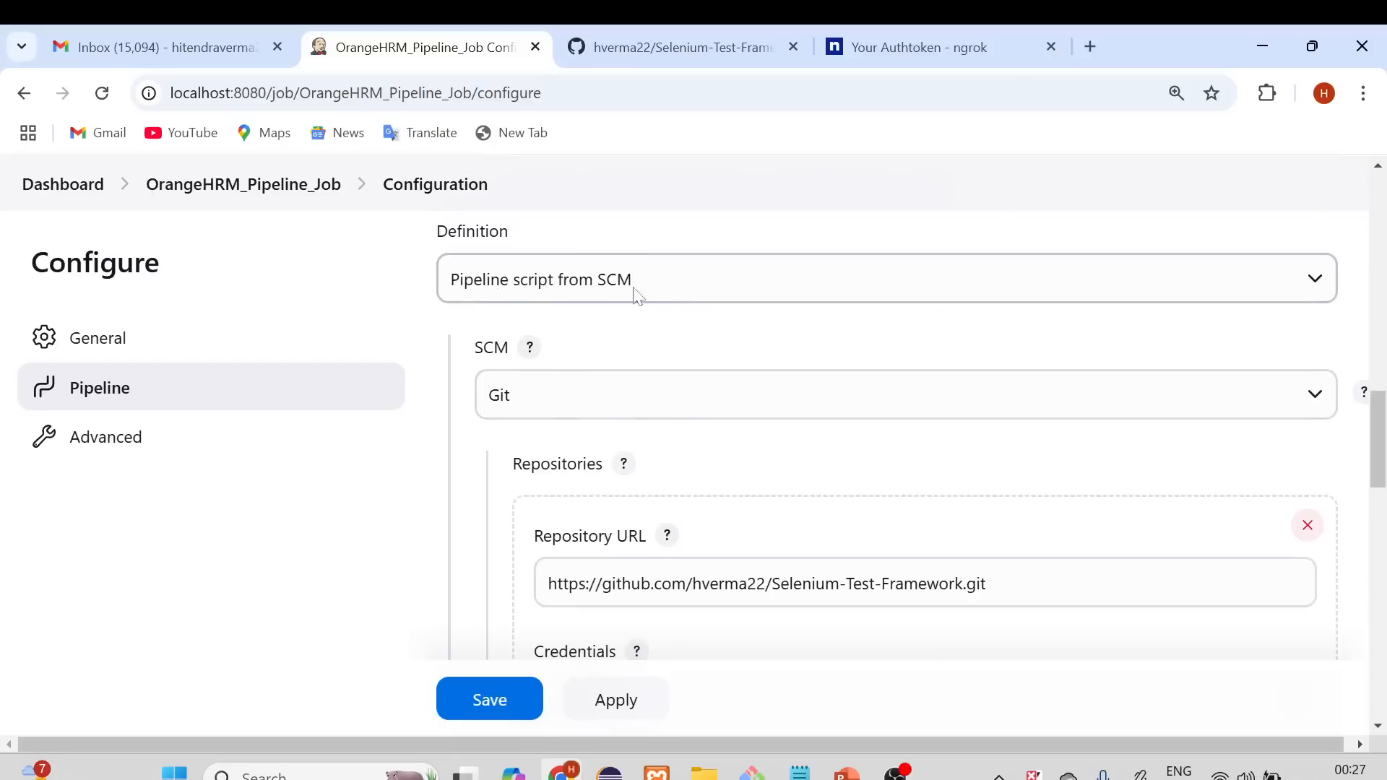
- Review the Git repository URL, credentials and branch specifier entered for the pipeline
{"action": "scroll", "coordinate": [712, 362], "scroll_direction": "down", "scroll_amount": 3}
{"action": "left_click_drag", "start_coordinate": [1001, 369], "coordinate": [516, 371]}
{"action": "scroll", "coordinate": [737, 433], "scroll_direction": "down", "scroll_amount": 3}
{"action": "scroll", "coordinate": [721, 427], "scroll_direction": "up", "scroll_amount": 3}
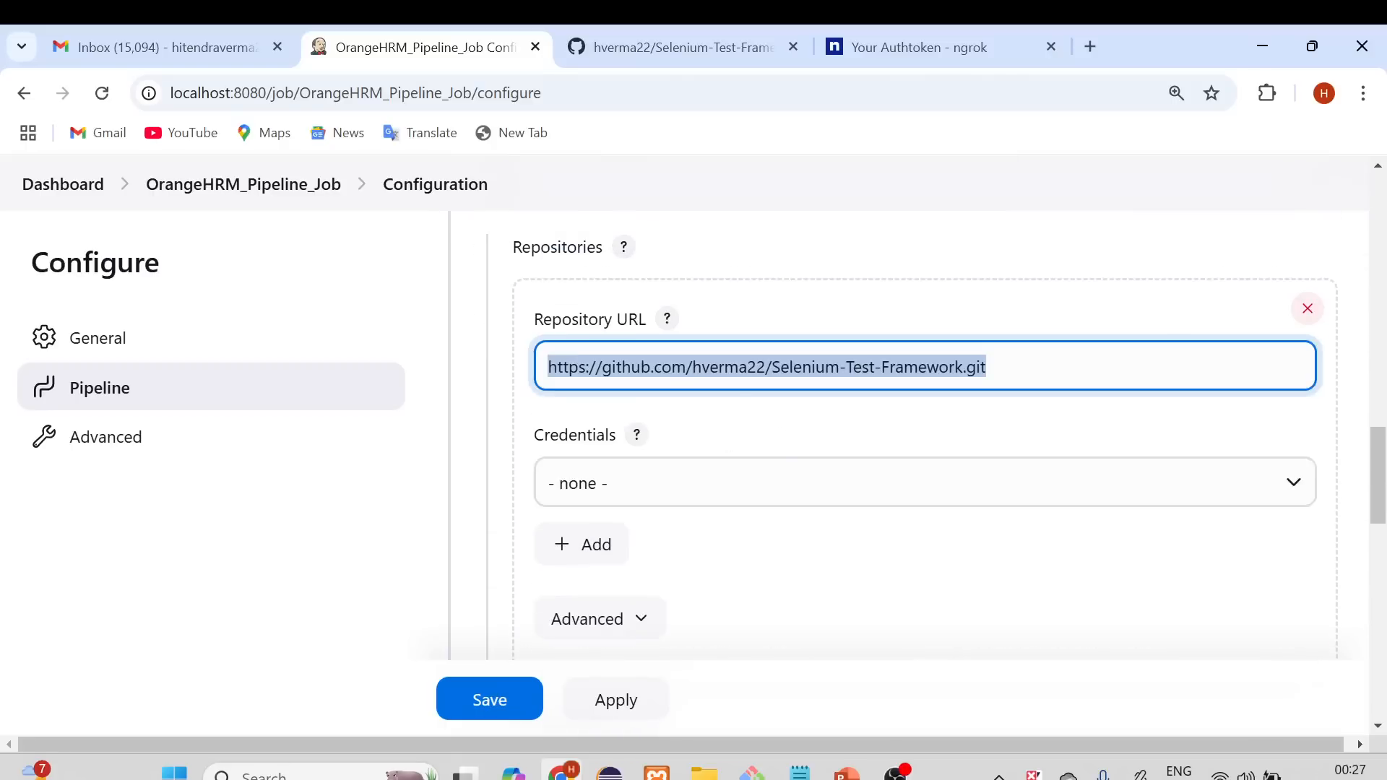
{"action": "scroll", "coordinate": [783, 474], "scroll_direction": "down", "scroll_amount": 4}
{"action": "scroll", "coordinate": [788, 477], "scroll_direction": "up", "scroll_amount": 3}
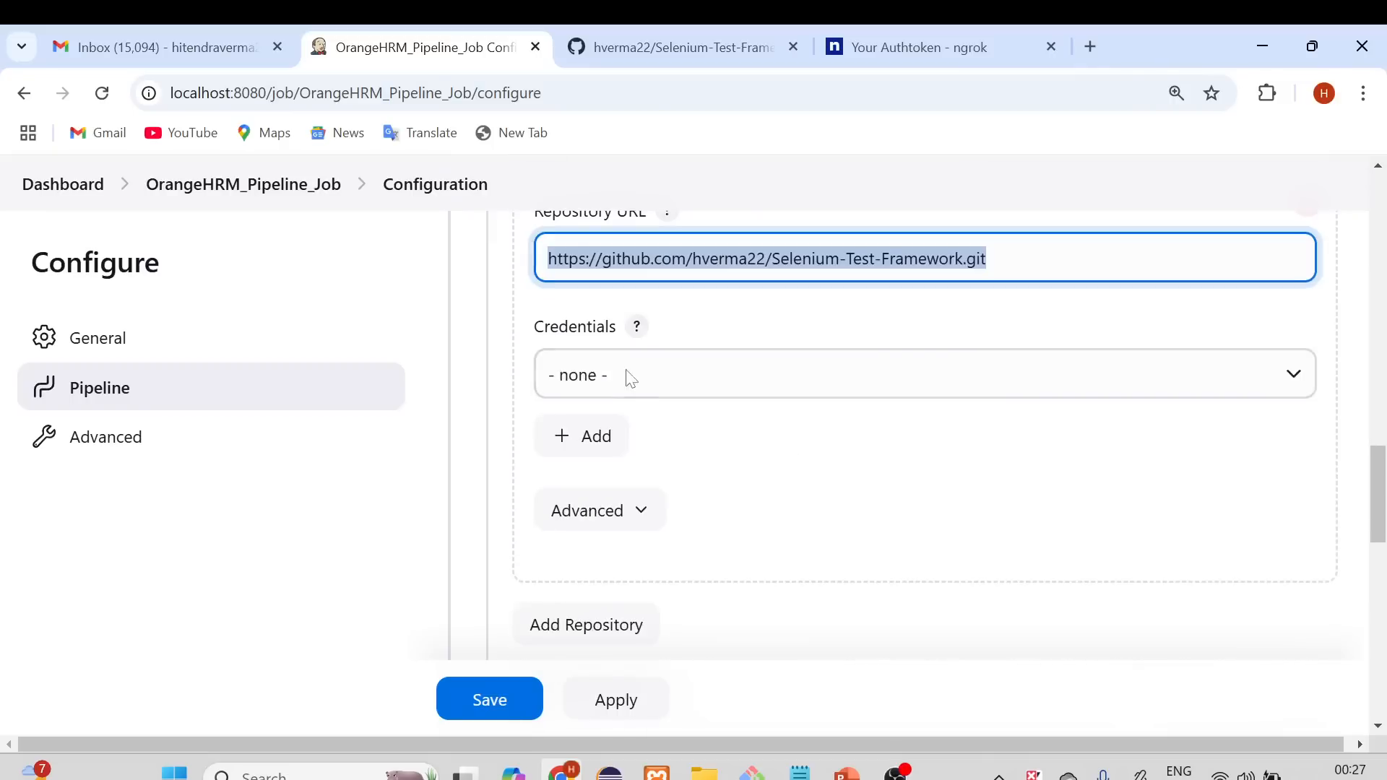
{"action": "scroll", "coordinate": [665, 433], "scroll_direction": "down", "scroll_amount": 6}
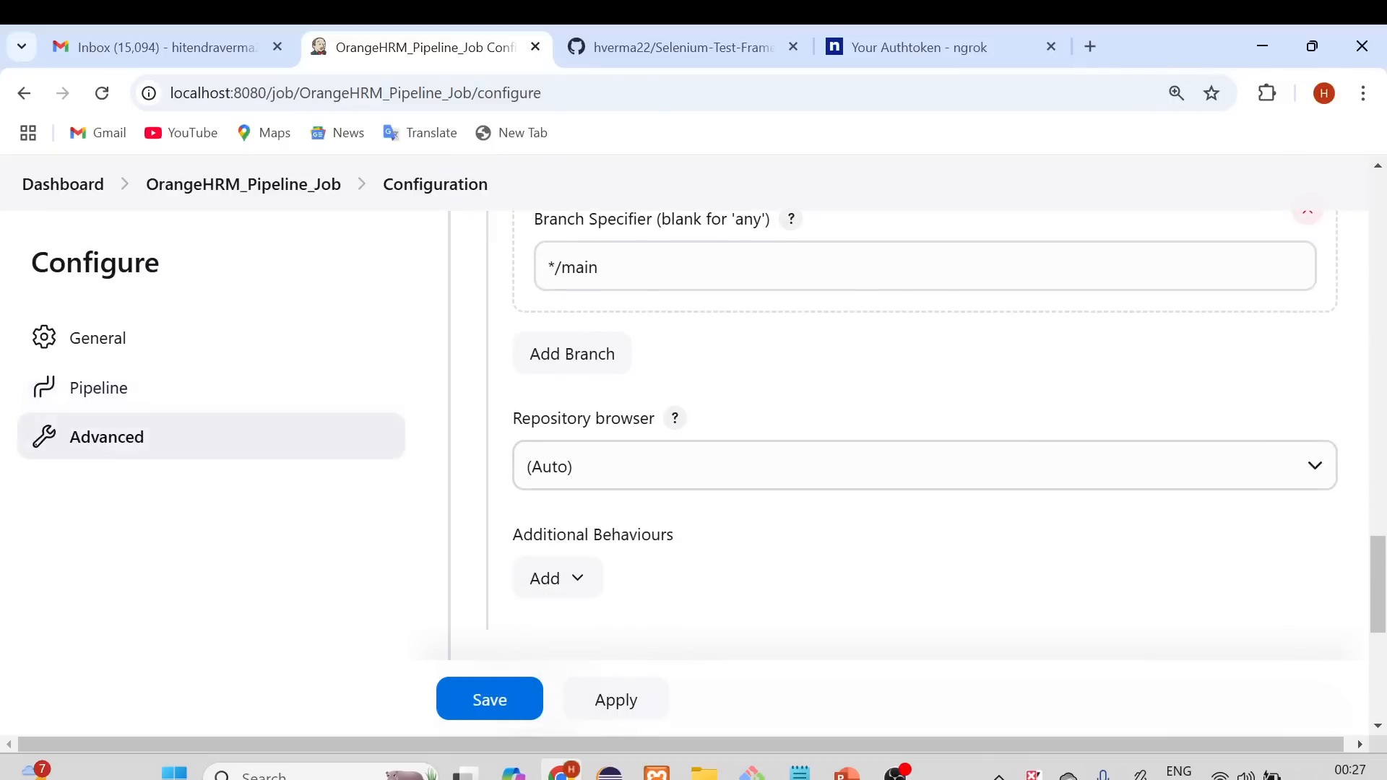
{"action": "left_click_drag", "start_coordinate": [600, 268], "coordinate": [510, 267]}
- Copy the script file name Jenkinsfile from the pipeline's Script Path
{"action": "scroll", "coordinate": [734, 474], "scroll_direction": "down", "scroll_amount": 5}
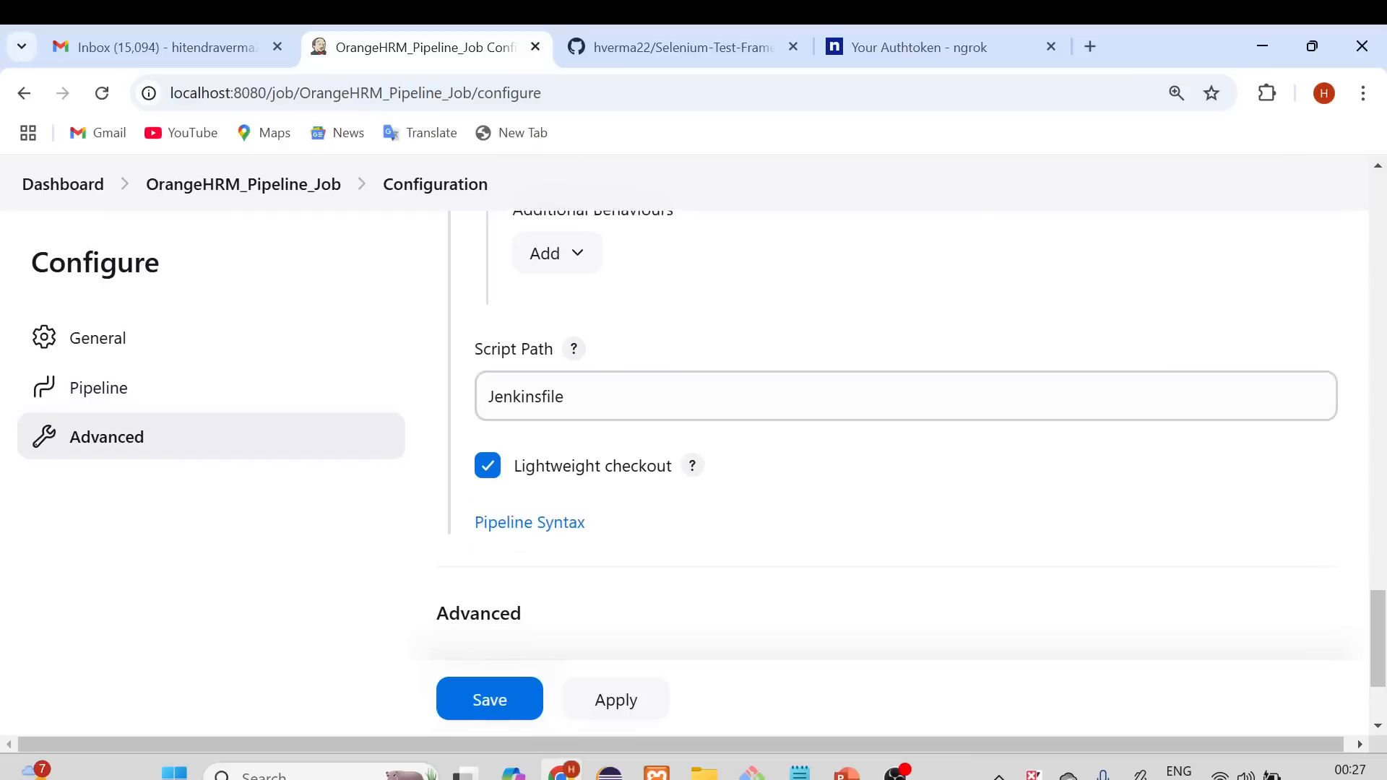
{"action": "left_click_drag", "start_coordinate": [571, 396], "coordinate": [466, 400]}
{"action": "key", "text": "ctrl+c"}
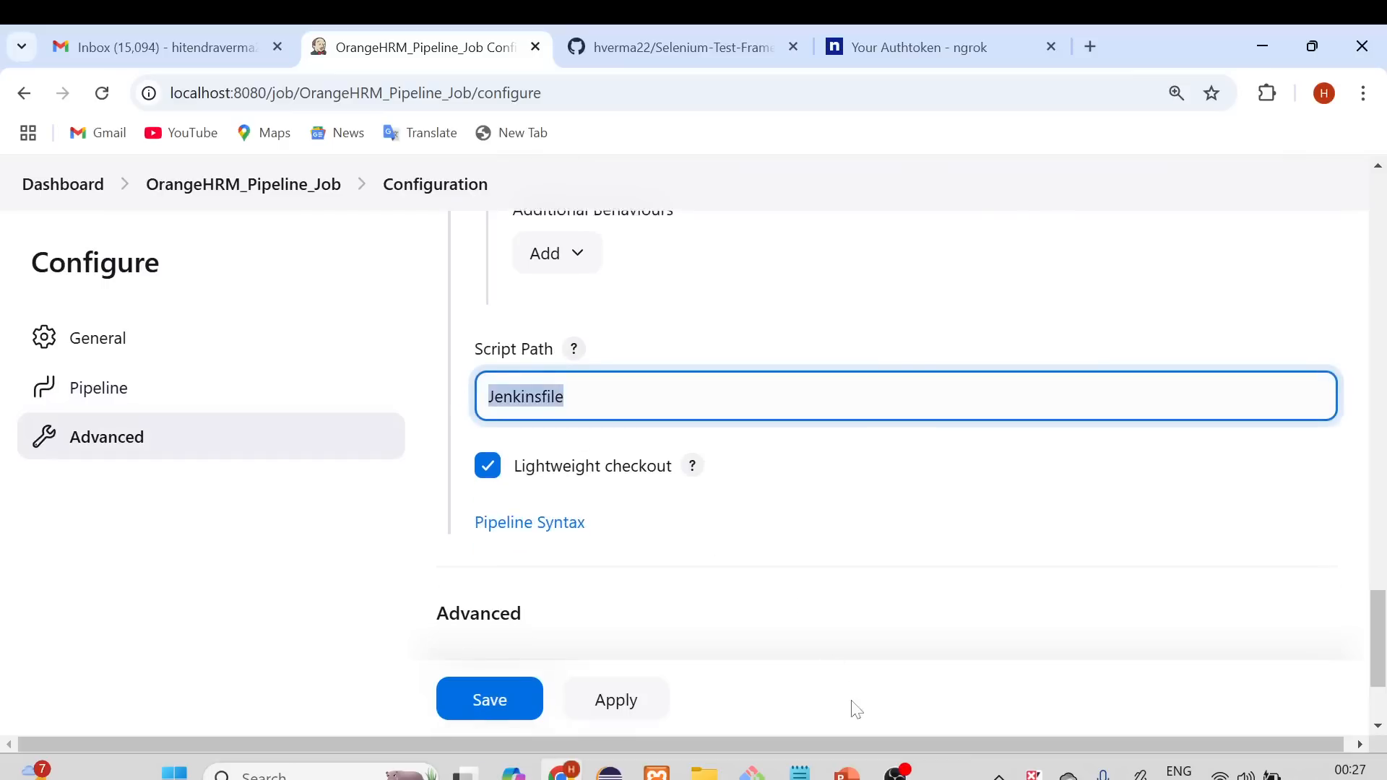
- Switch to Eclipse and create a new file named Jenkinsfile directly under OrangeHRMProject
{"action": "left_click", "coordinate": [611, 772]}
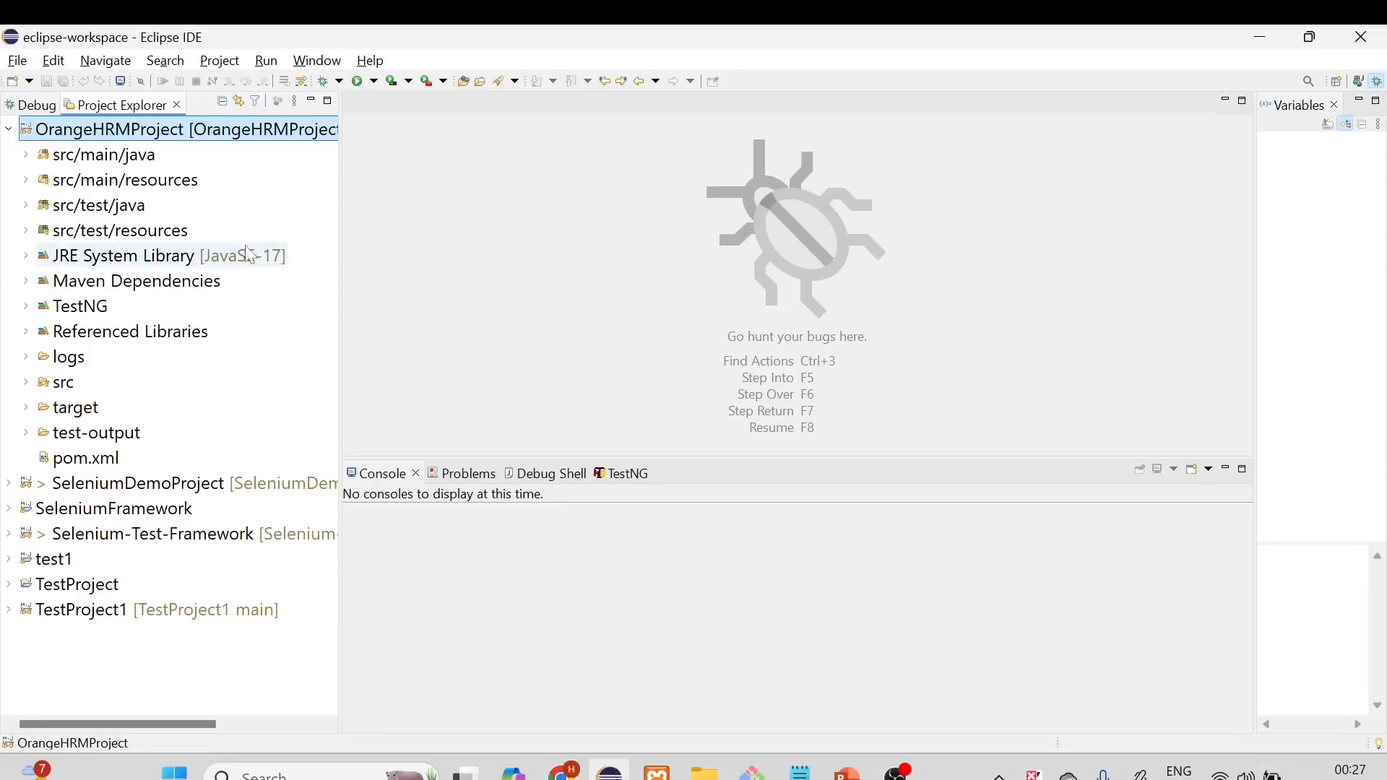
{"action": "right_click", "coordinate": [149, 130]}
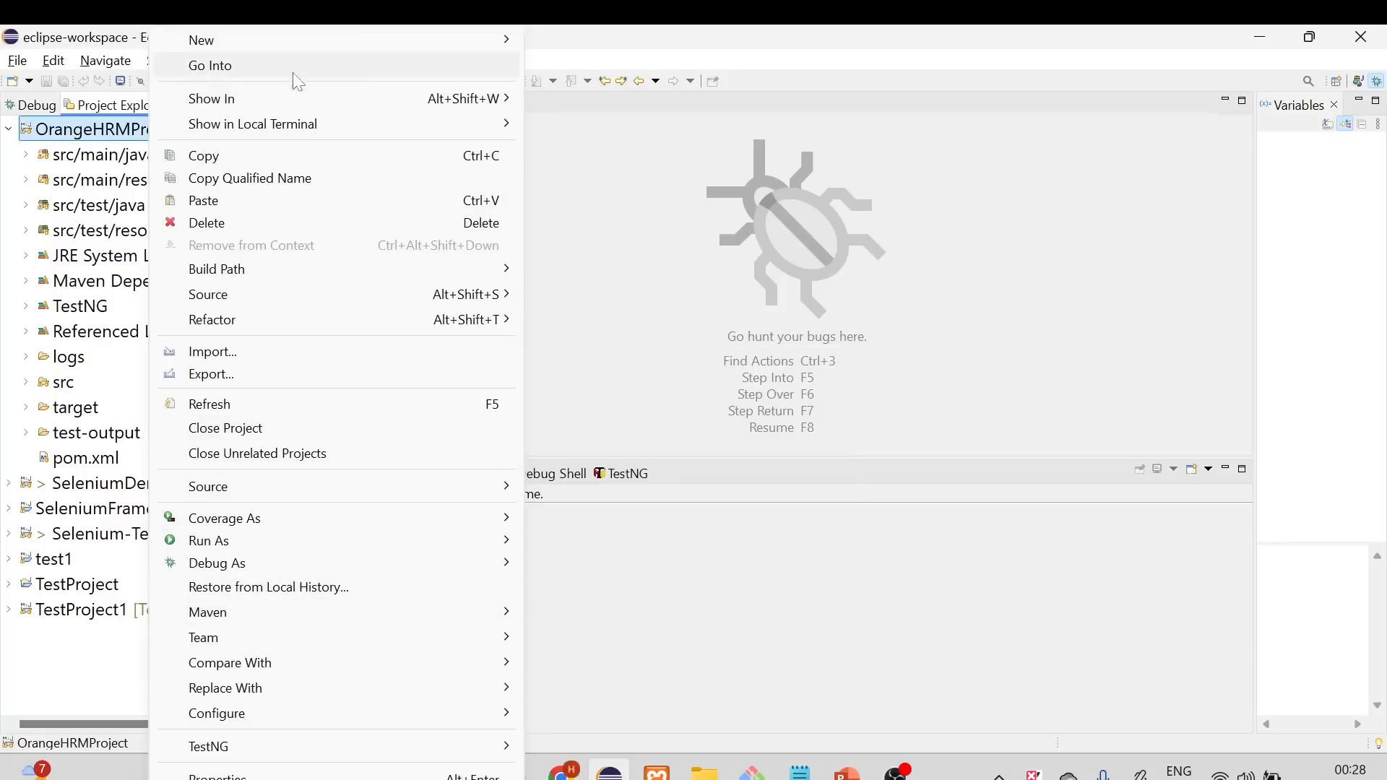
{"action": "mouse_move", "coordinate": [326, 43]}
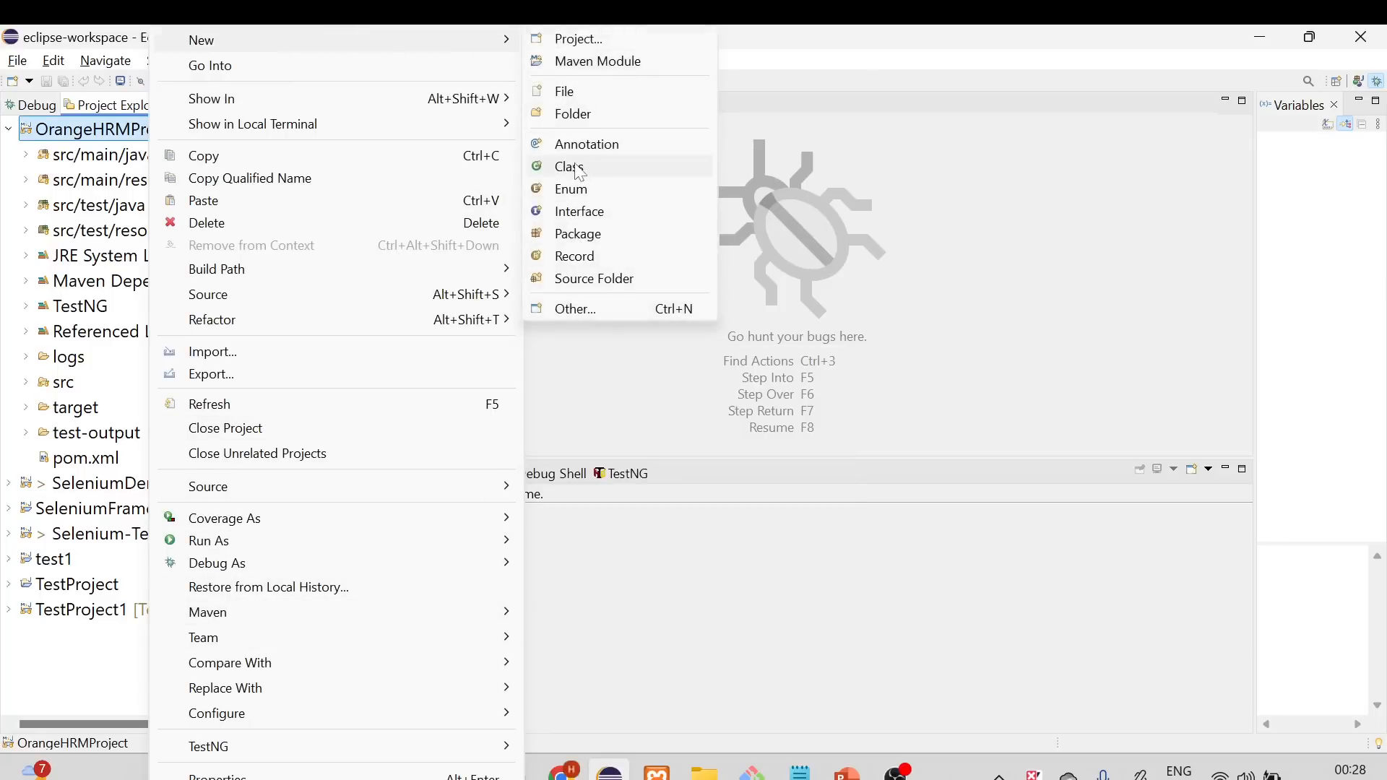
{"action": "left_click", "coordinate": [560, 91]}
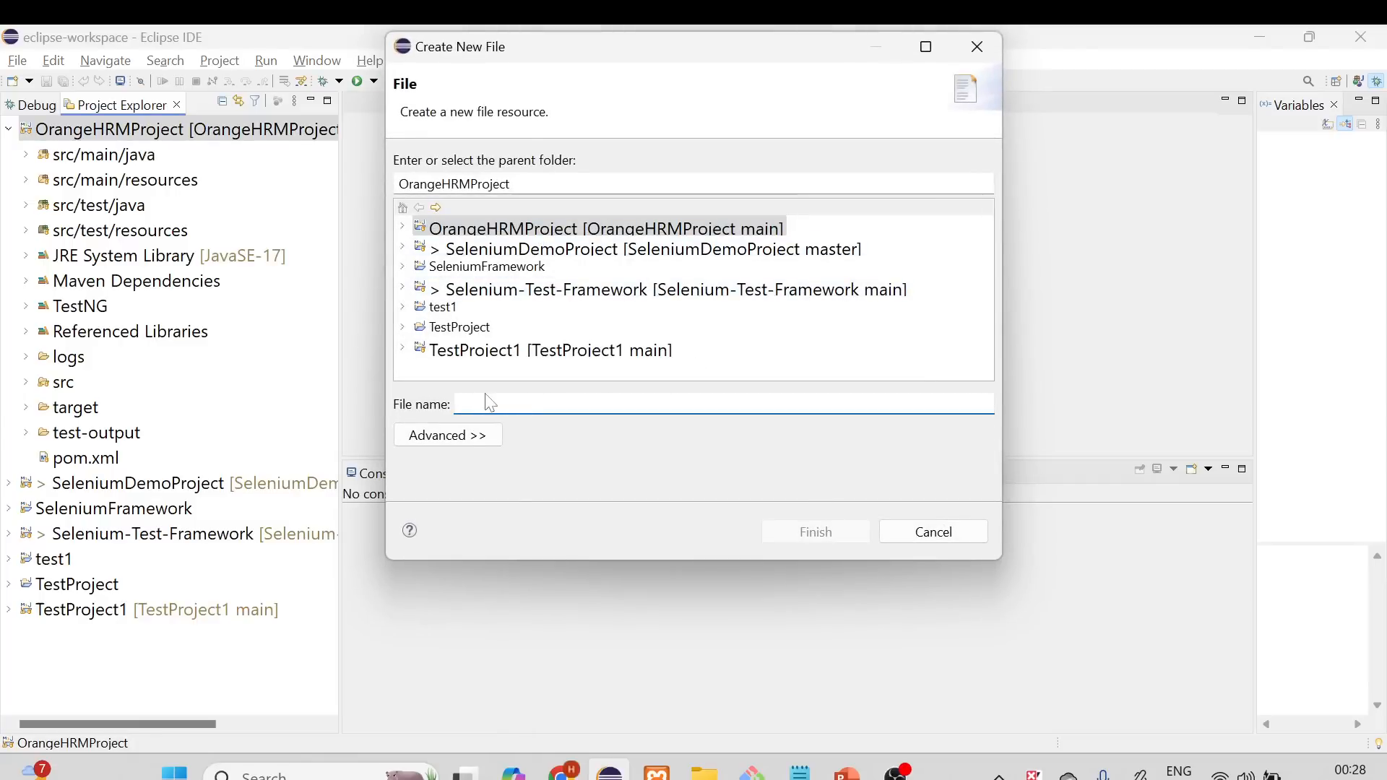
{"action": "key", "text": "ctrl+v"}
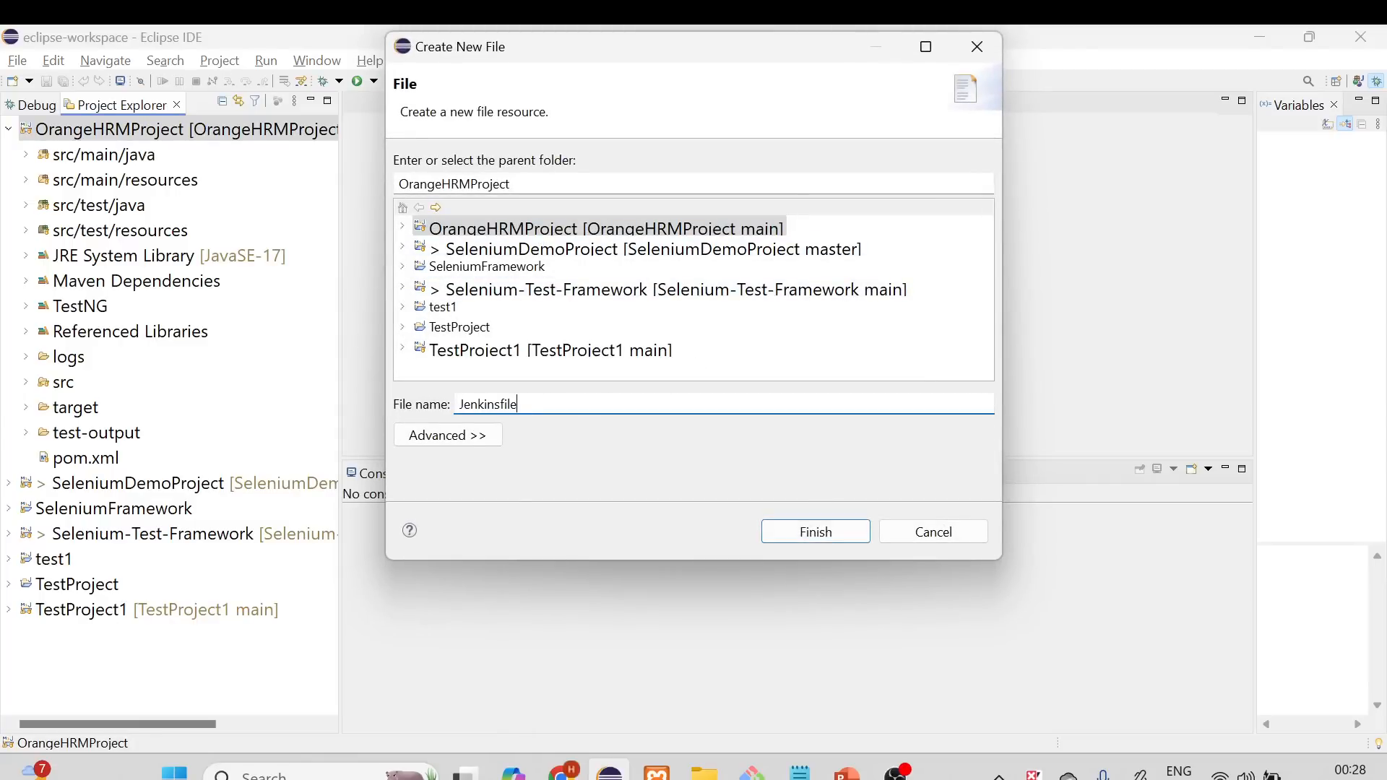
{"action": "left_click", "coordinate": [809, 532]}
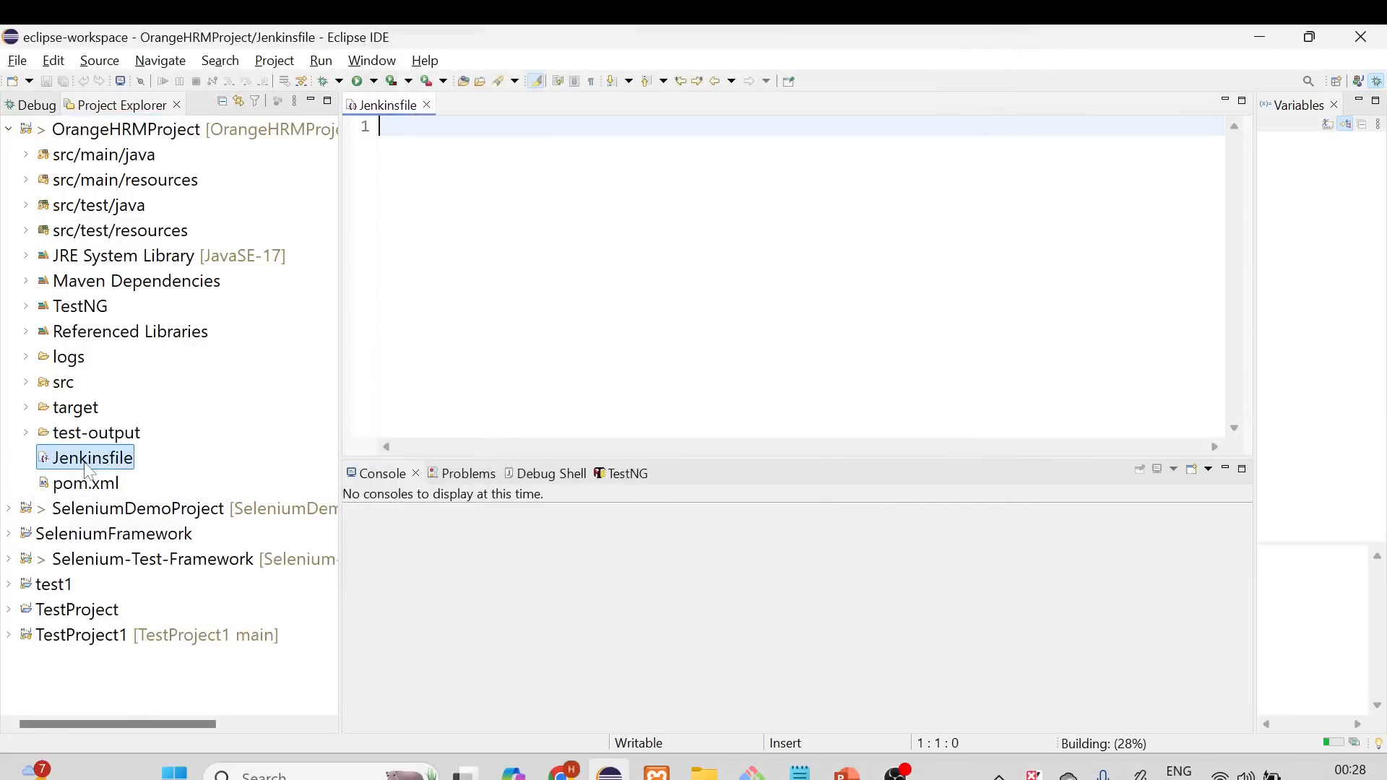
{"action": "left_click", "coordinate": [94, 486]}
{"action": "double_click", "coordinate": [94, 458]}
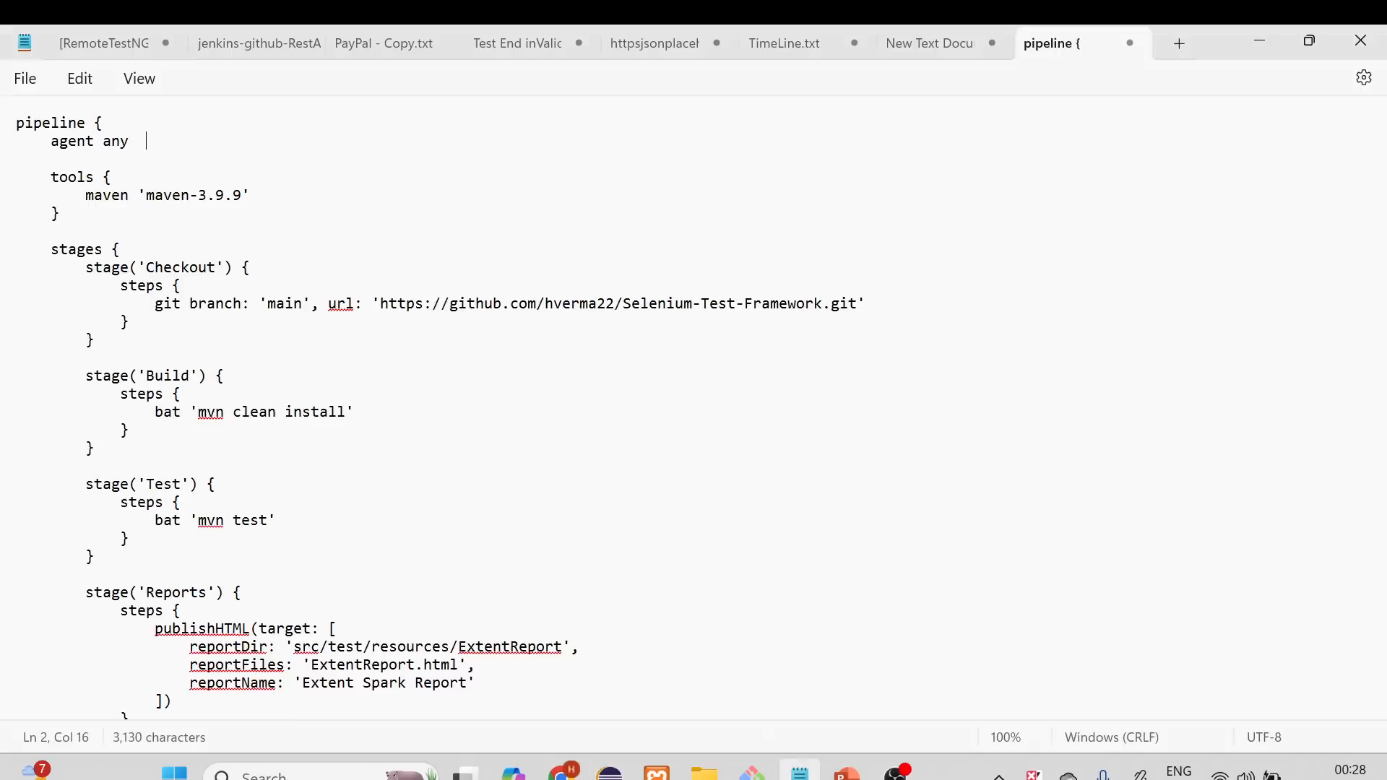
- Switch to the pipeline script in Notepad and examine the outer pipeline block from its opening to its closing brace
{"action": "left_click", "coordinate": [800, 772]}
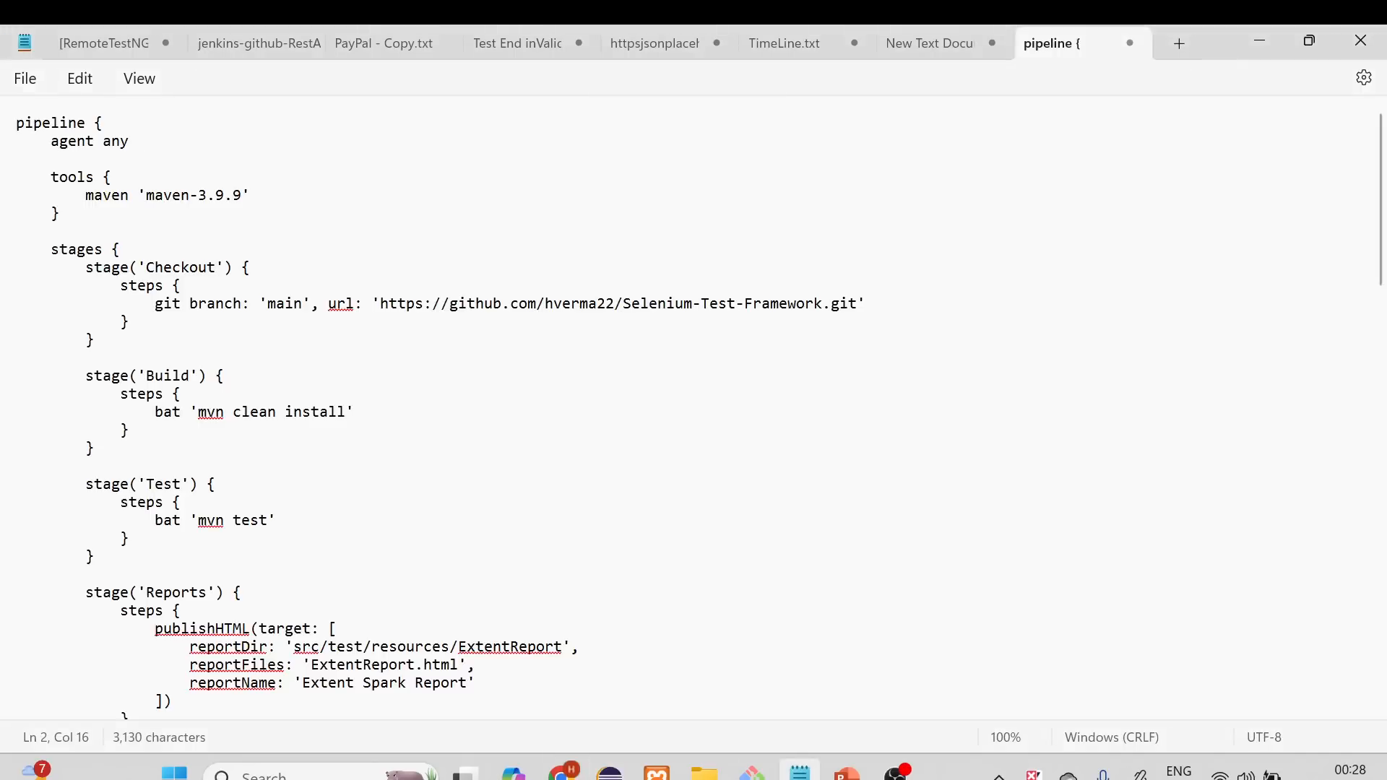
{"action": "key", "text": "ctrl+plus"}
{"action": "key", "text": "ctrl+plus"}
{"action": "key", "text": "ctrl+plus"}
{"action": "key", "text": "ctrl+plus"}
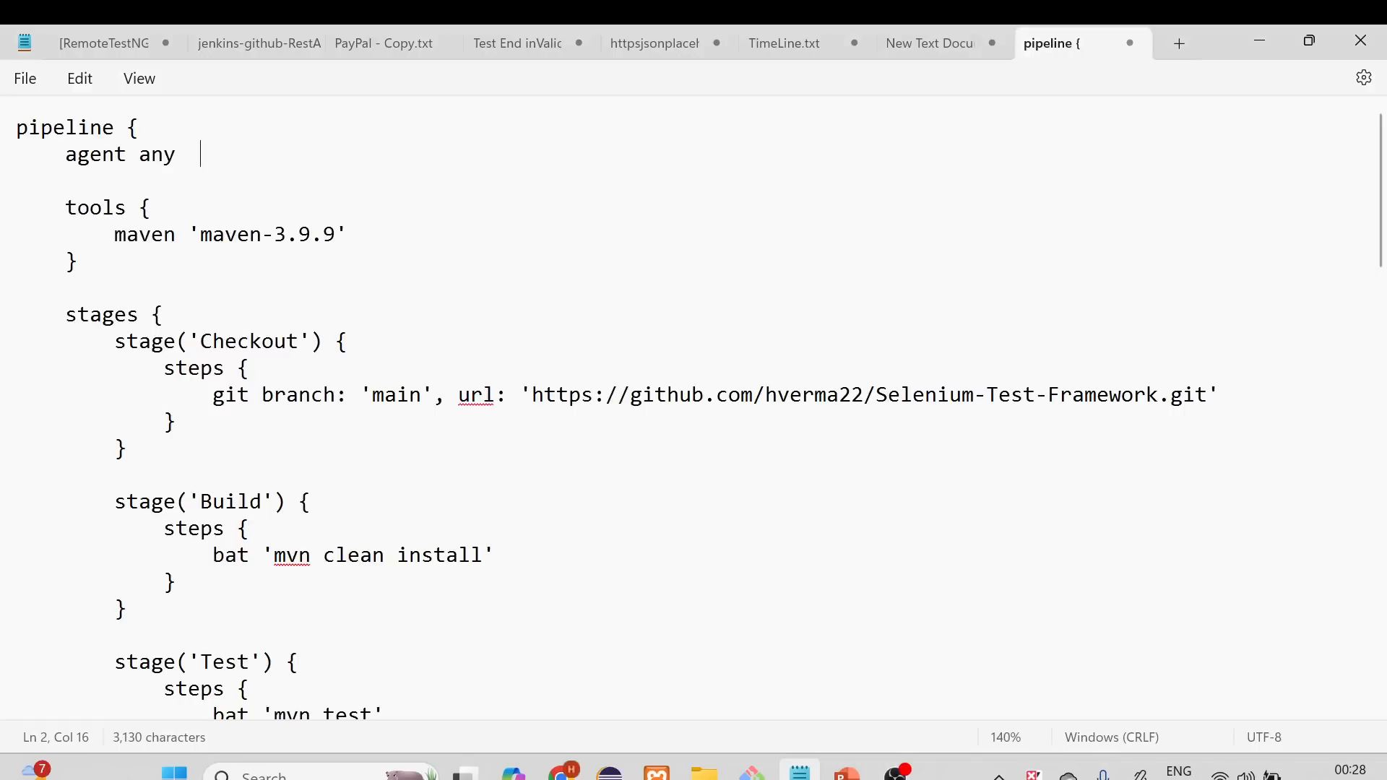
{"action": "double_click", "coordinate": [66, 128]}
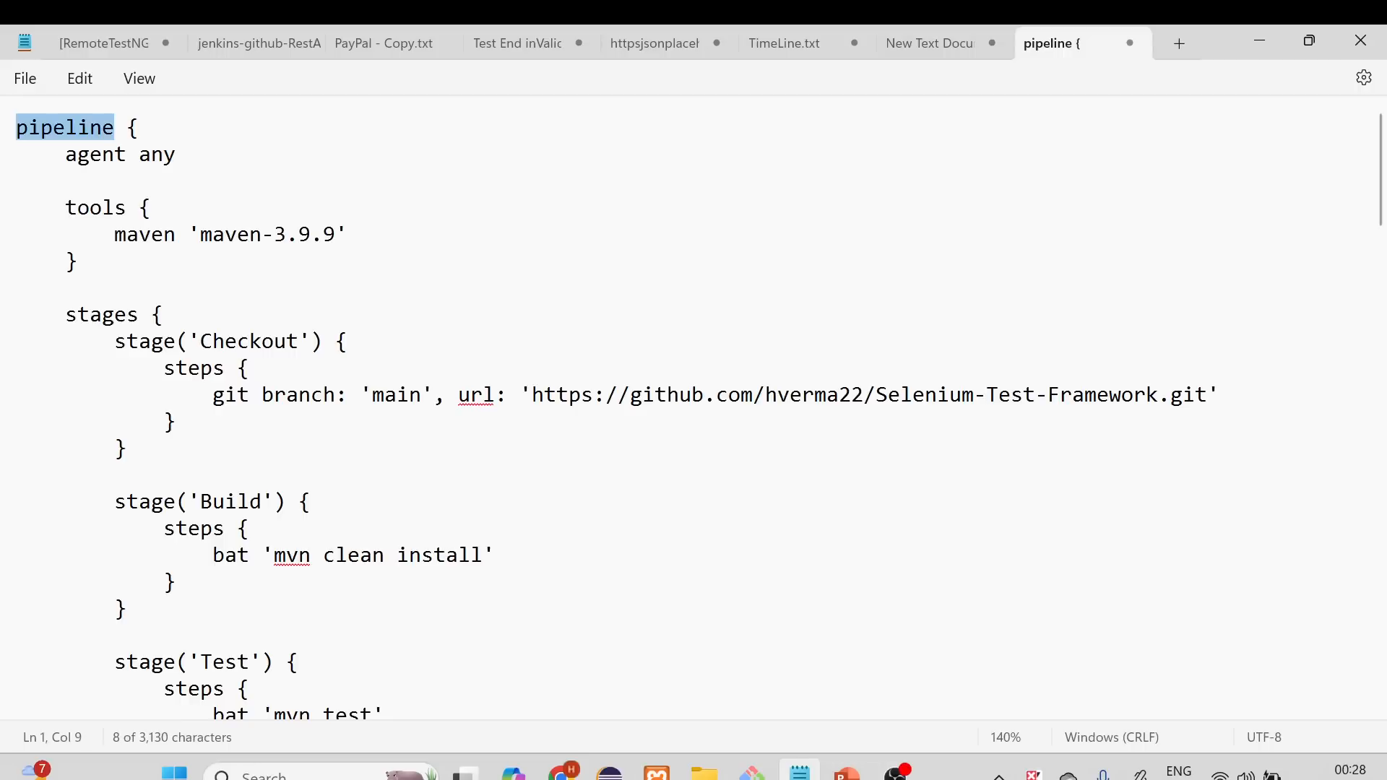
{"action": "left_click_drag", "start_coordinate": [139, 130], "coordinate": [40, 135]}
{"action": "left_click", "coordinate": [136, 131]}
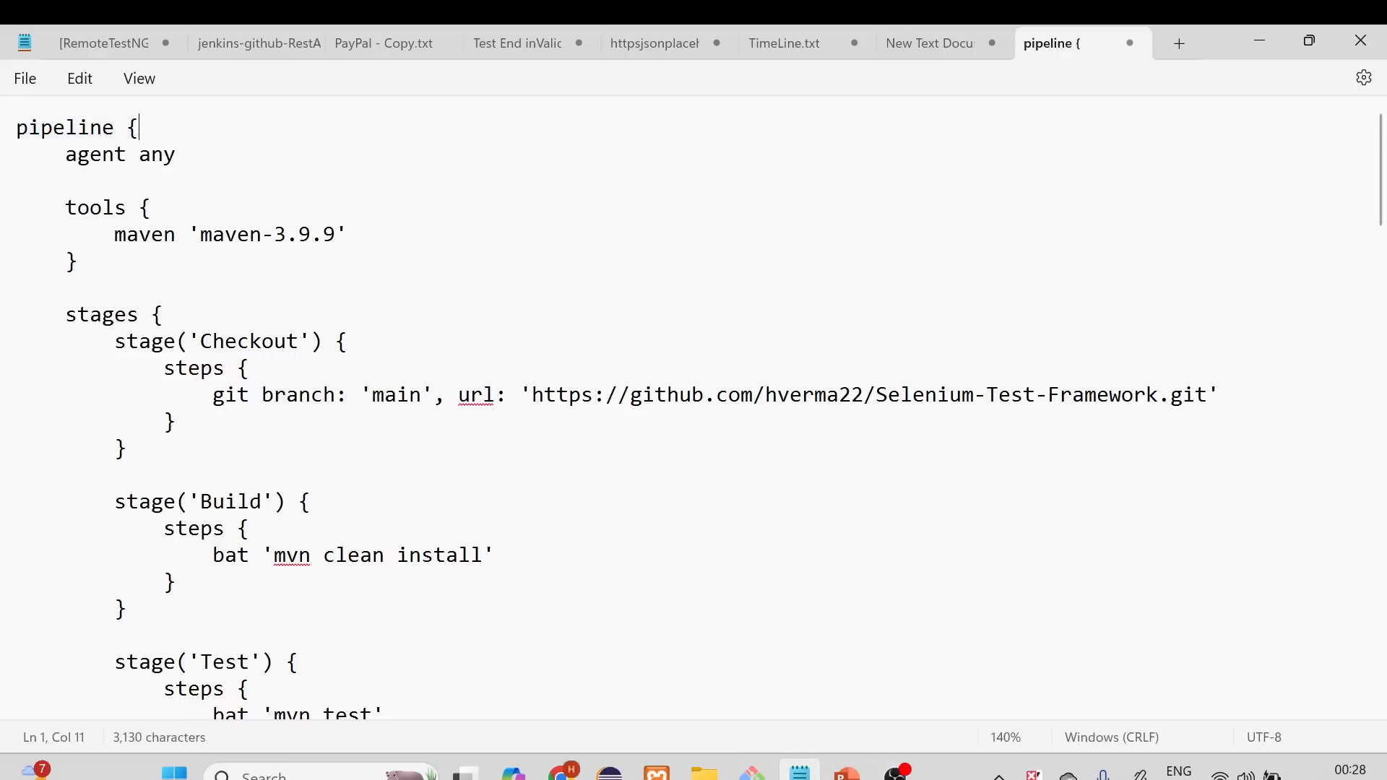
{"action": "double_click", "coordinate": [136, 128]}
{"action": "scroll", "coordinate": [136, 128], "scroll_direction": "down", "scroll_amount": 6}
{"action": "scroll", "coordinate": [693, 404], "scroll_direction": "down", "scroll_amount": 15}
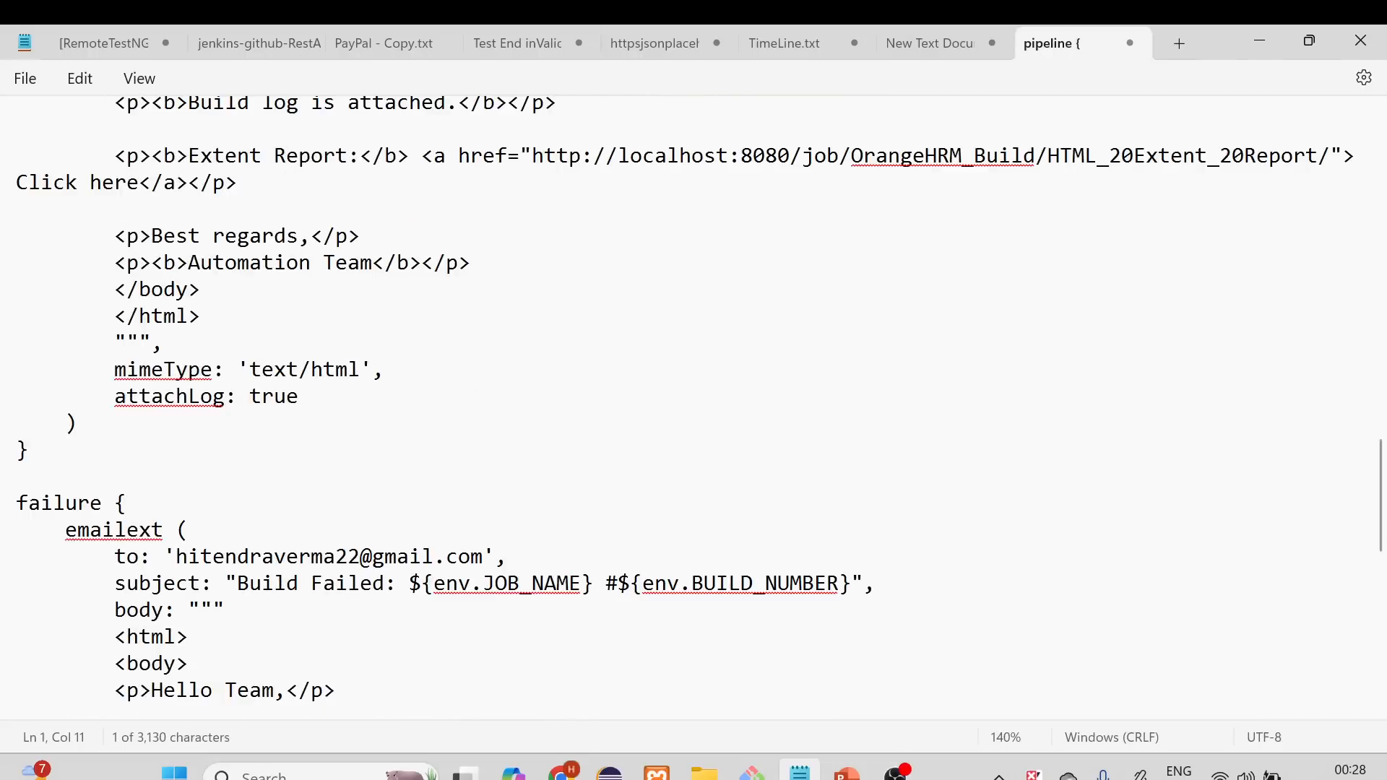
{"action": "double_click", "coordinate": [22, 707]}
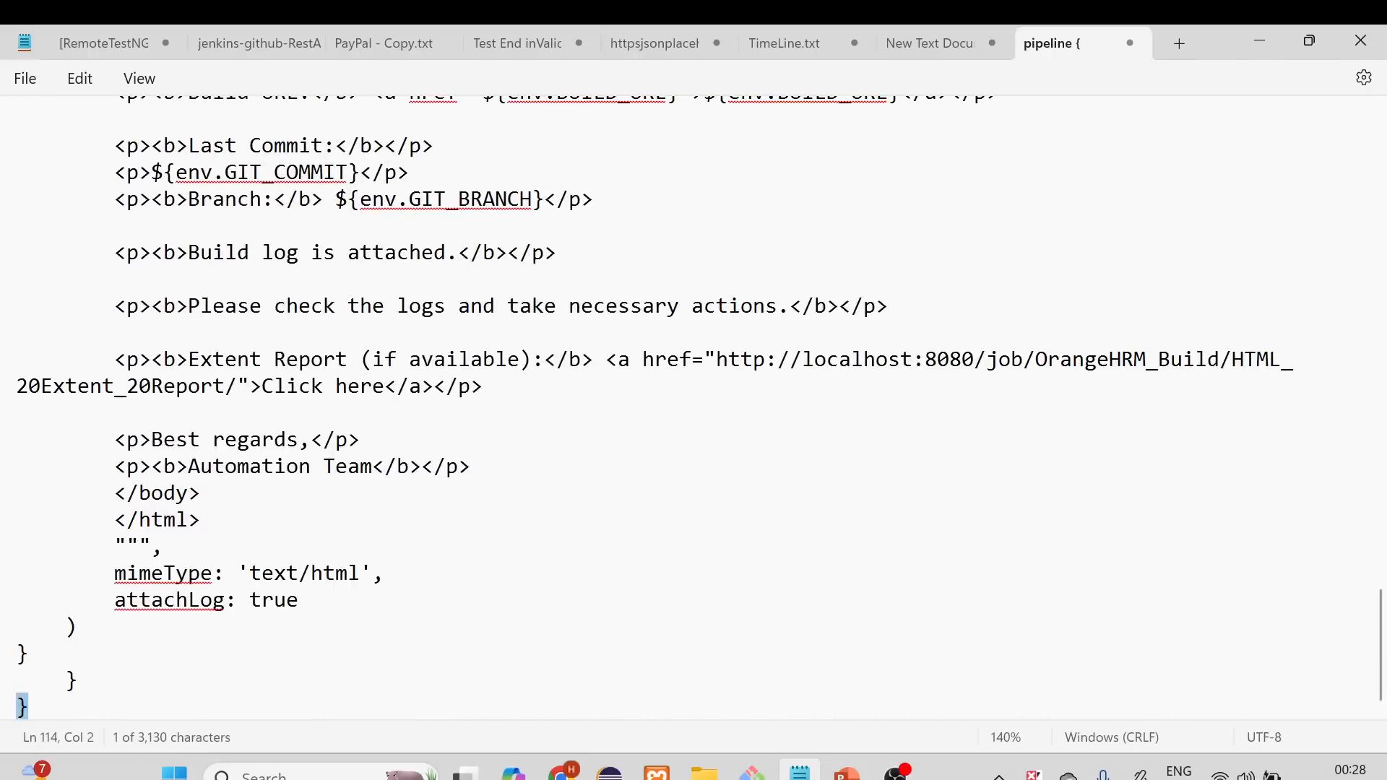
{"action": "scroll", "coordinate": [23, 707], "scroll_direction": "up", "scroll_amount": 20}
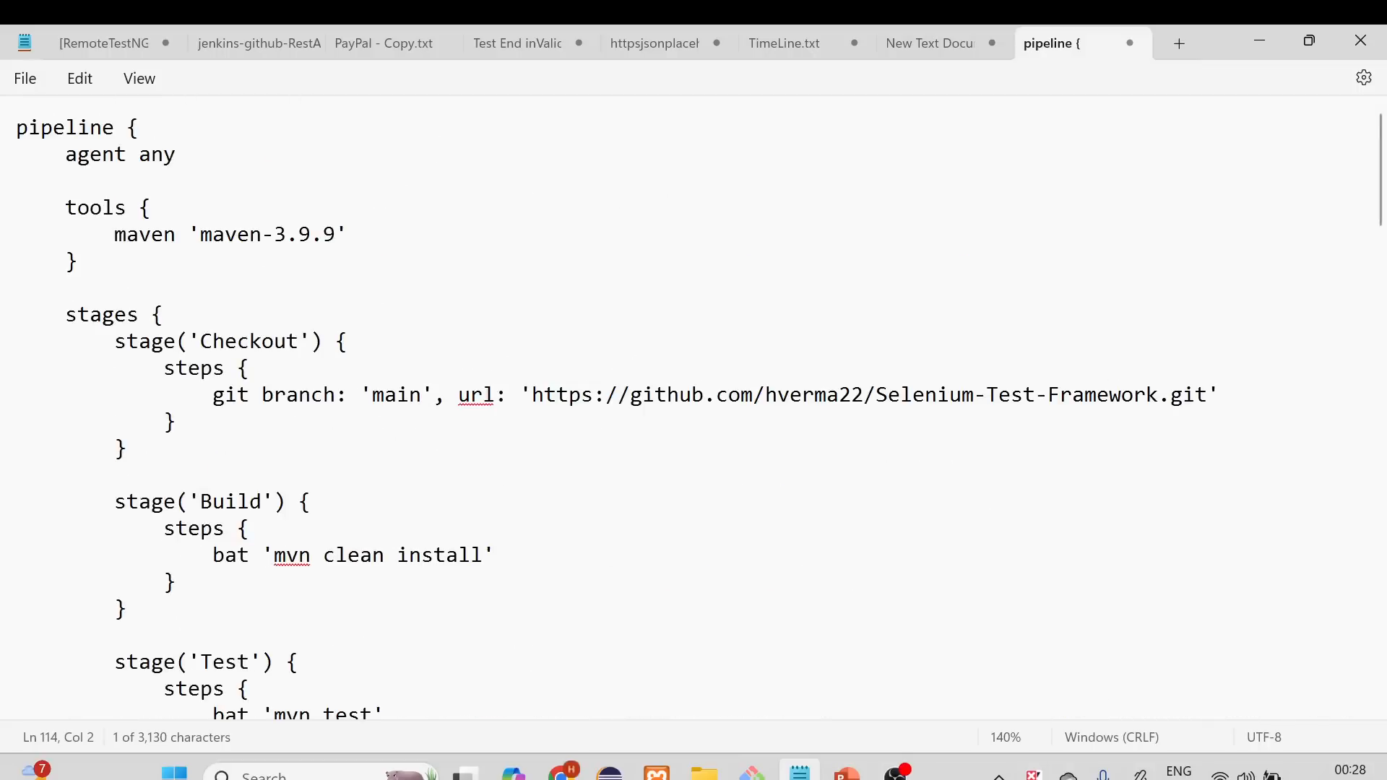
- Examine the agent directive at the start of the pipeline script
{"action": "left_click_drag", "start_coordinate": [66, 155], "coordinate": [176, 155]}
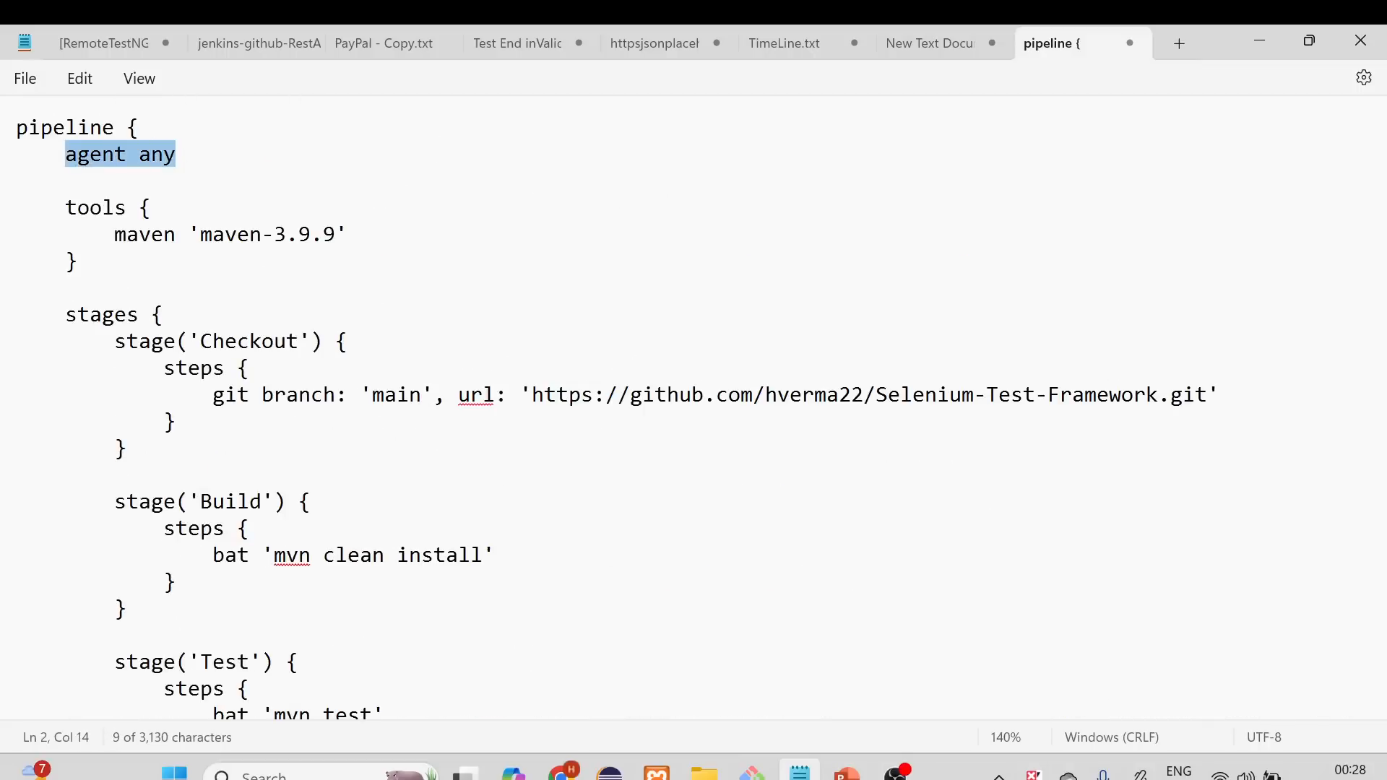
{"action": "double_click", "coordinate": [174, 164]}
{"action": "left_click", "coordinate": [178, 165]}
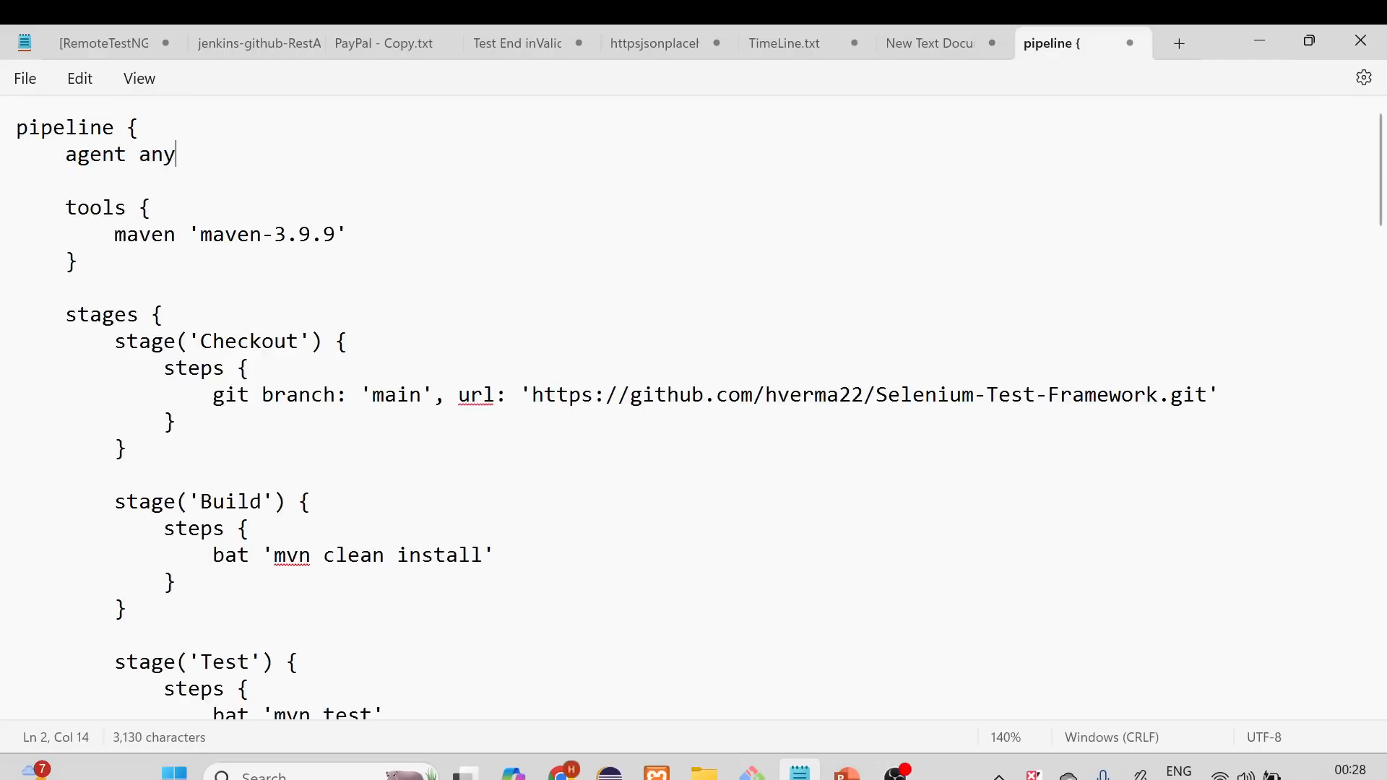
{"action": "double_click", "coordinate": [103, 155]}
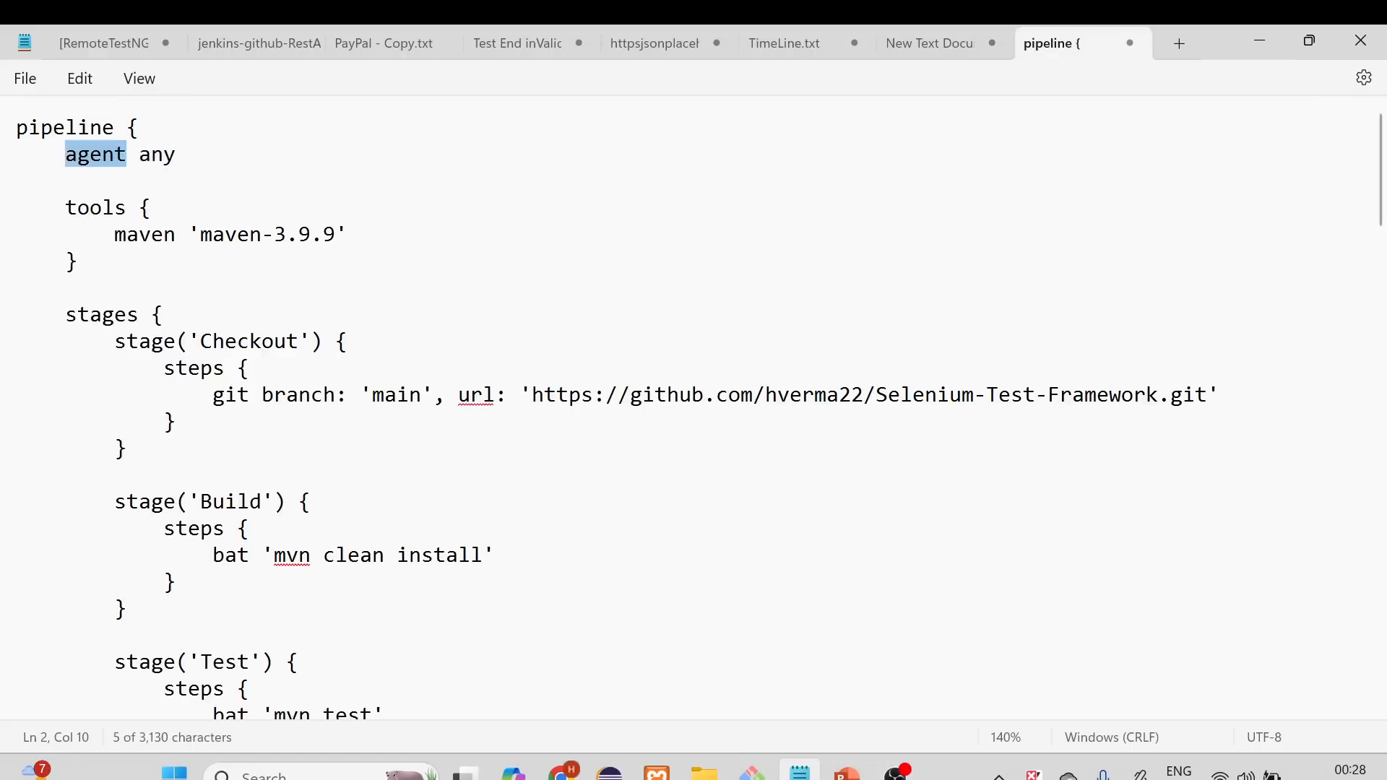
{"action": "double_click", "coordinate": [160, 163]}
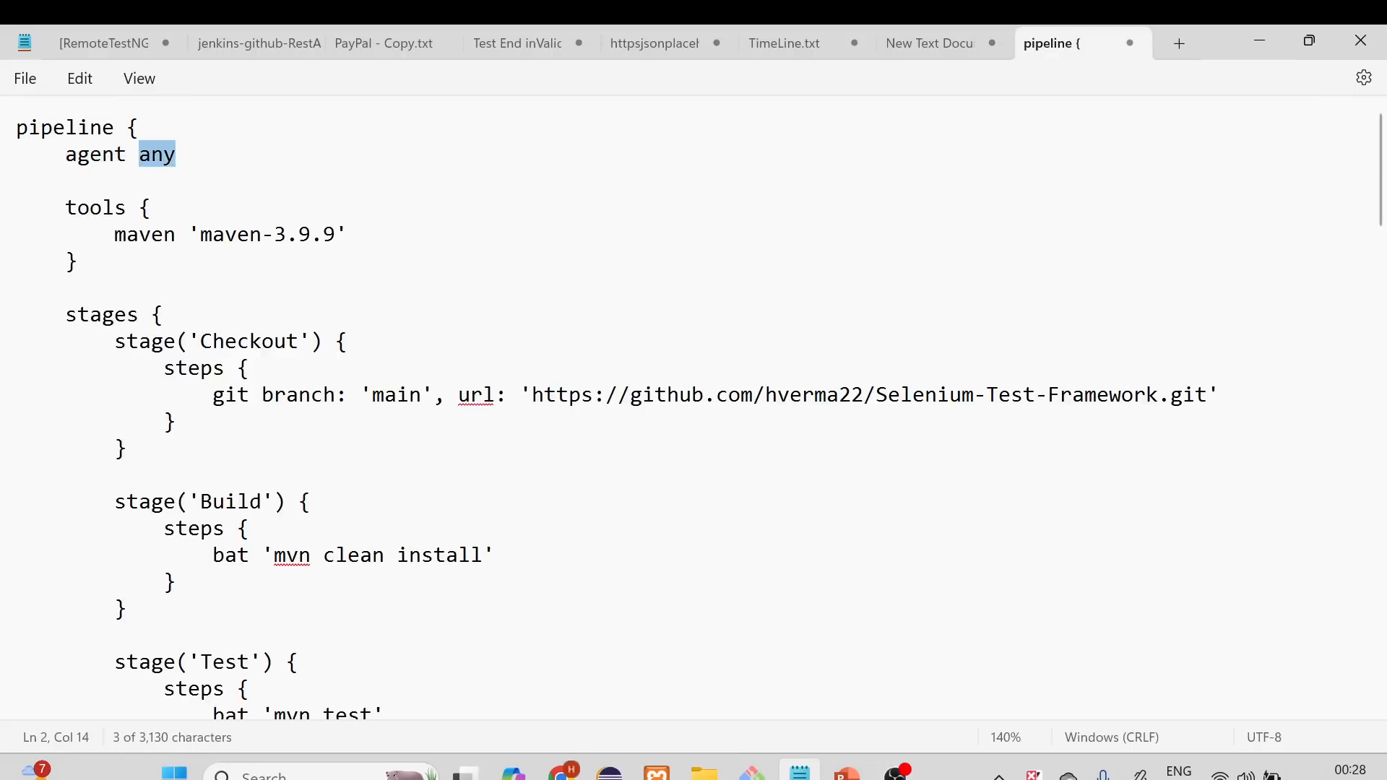
- Examine the tools block and the Maven tool name it declares
{"action": "double_click", "coordinate": [94, 214]}
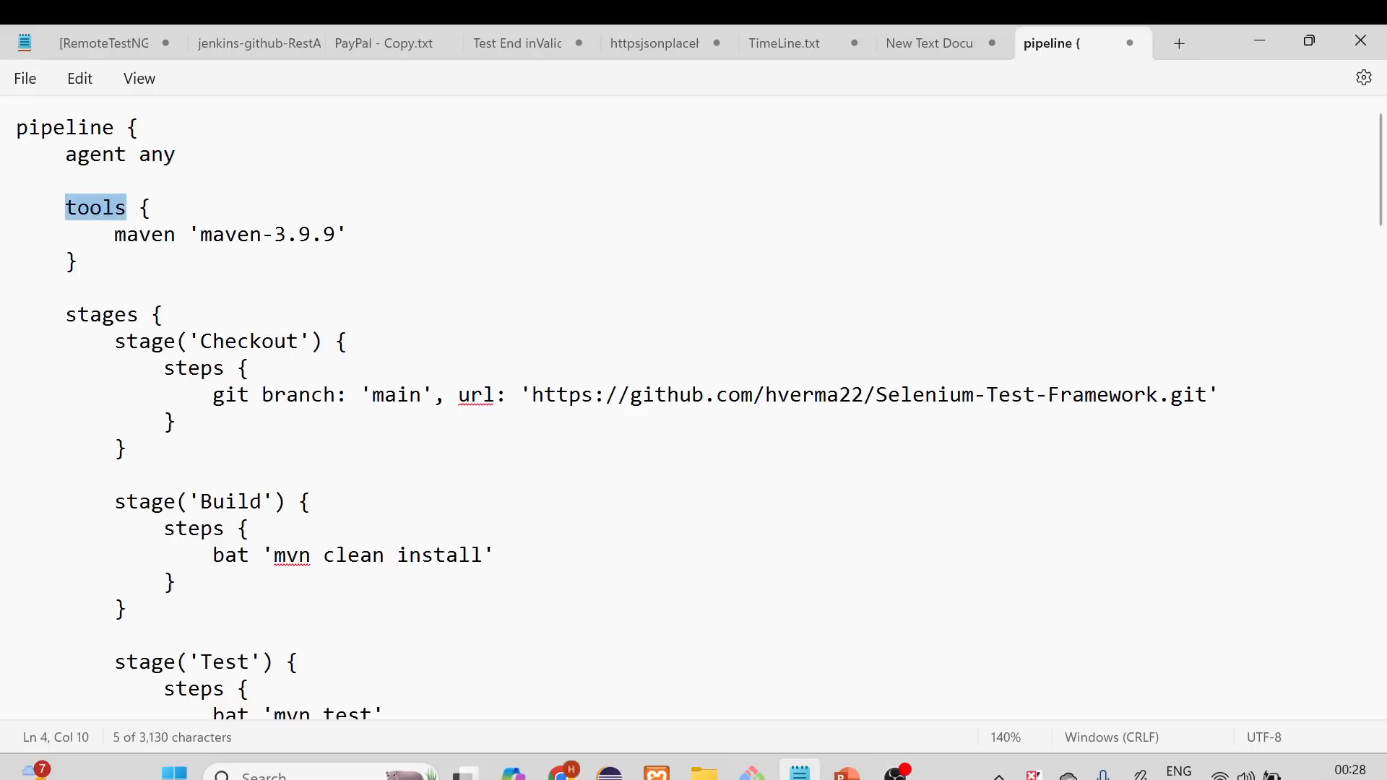
{"action": "left_click_drag", "start_coordinate": [79, 263], "coordinate": [66, 209]}
{"action": "left_click", "coordinate": [80, 263]}
{"action": "left_click", "coordinate": [90, 210]}
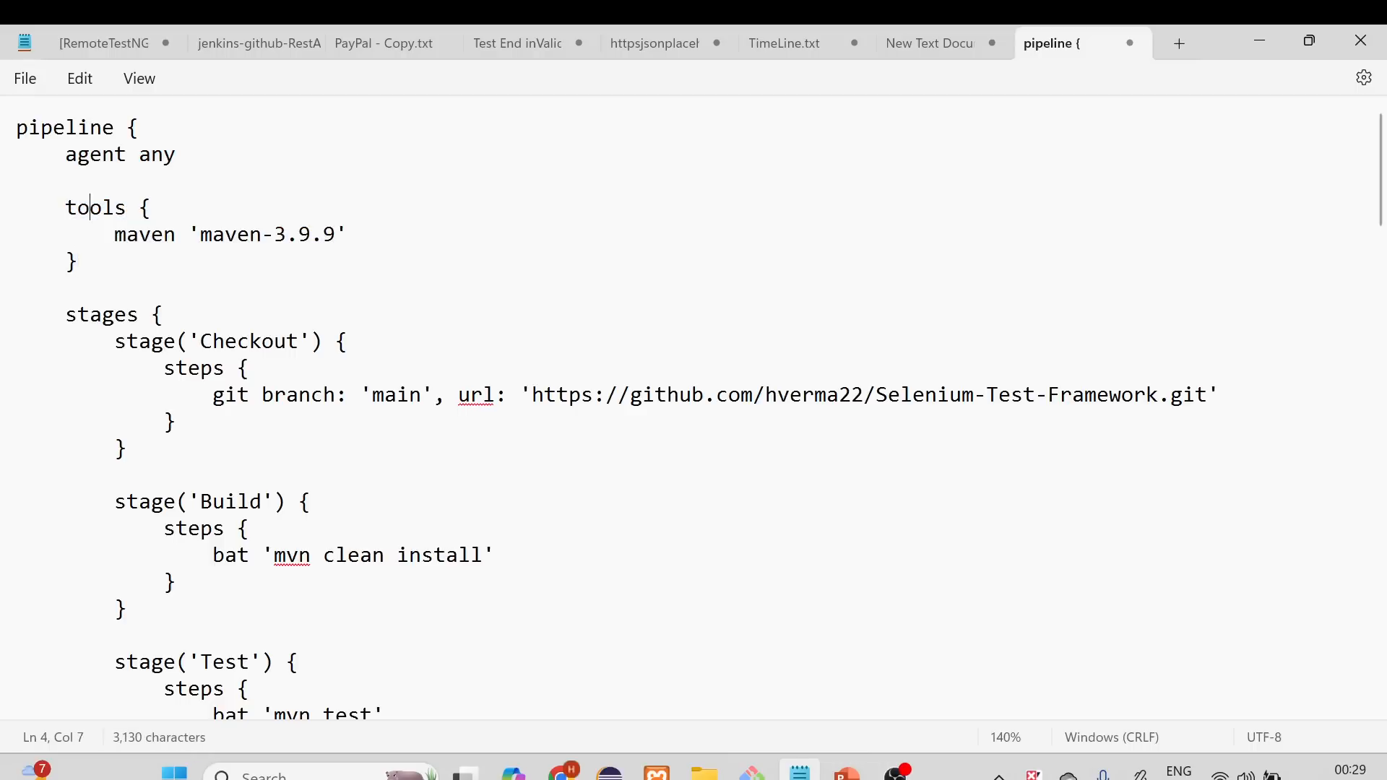
{"action": "double_click", "coordinate": [90, 210]}
{"action": "double_click", "coordinate": [145, 209]}
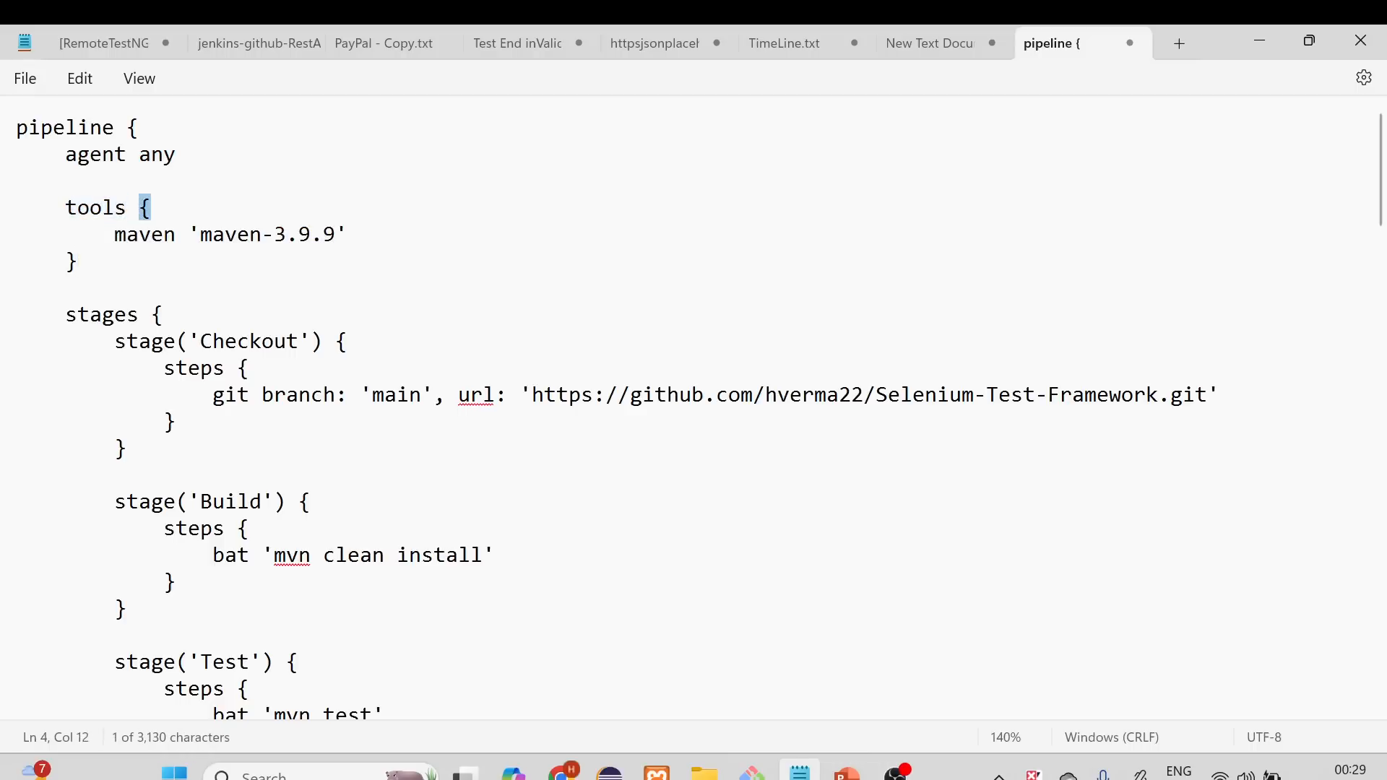
{"action": "double_click", "coordinate": [150, 237]}
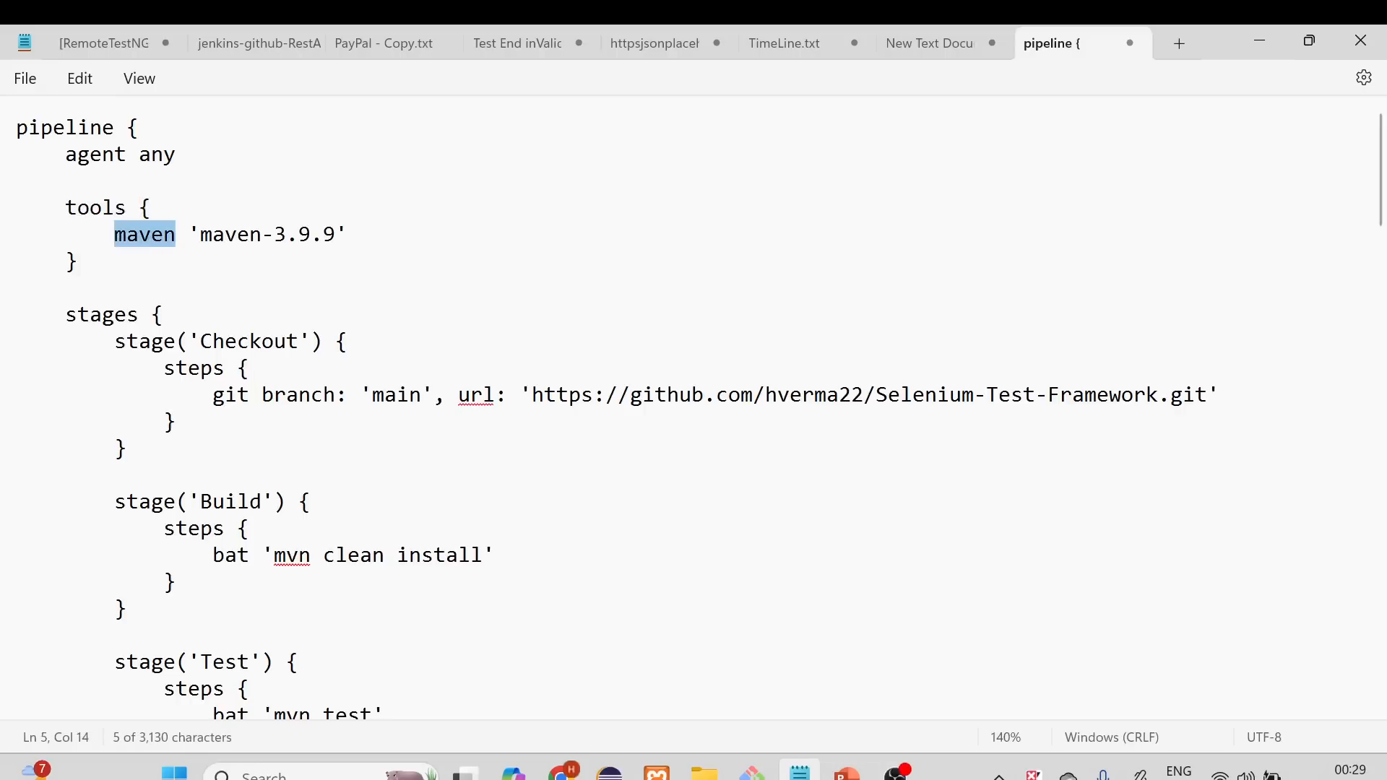
{"action": "left_click_drag", "start_coordinate": [189, 235], "coordinate": [348, 235]}
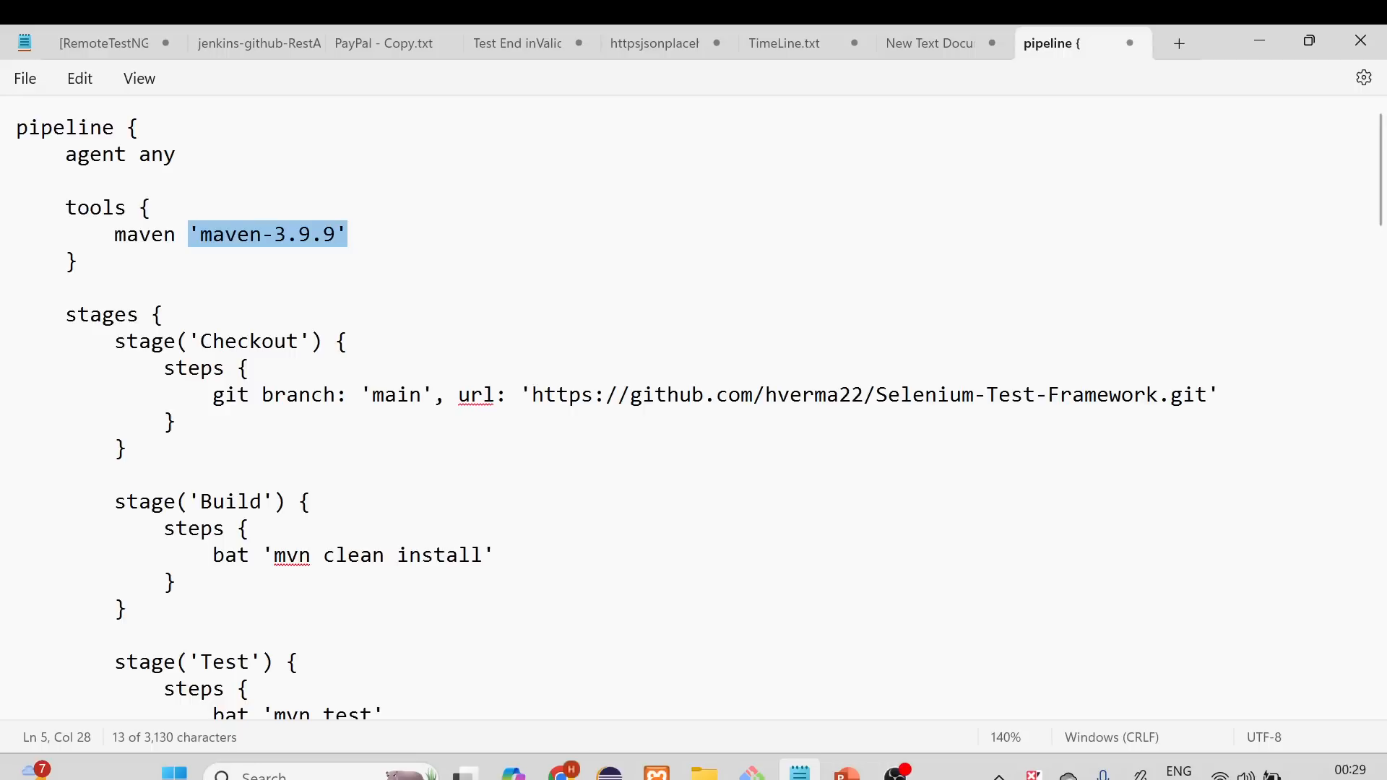
{"action": "left_click", "coordinate": [79, 262]}
{"action": "left_click_drag", "start_coordinate": [200, 235], "coordinate": [336, 235]}
{"action": "left_click_drag", "start_coordinate": [65, 209], "coordinate": [77, 262]}
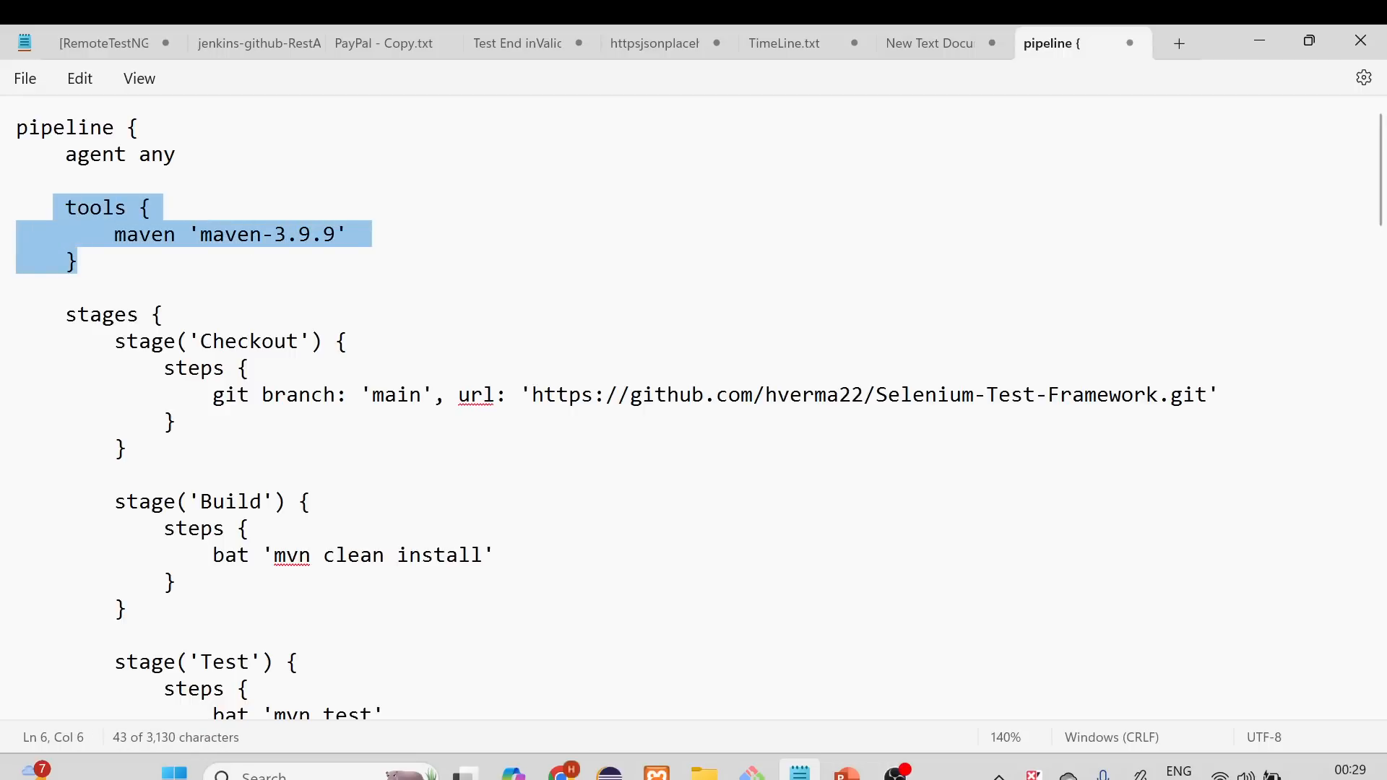
- Examine how the stages block opens and how its Checkout stage is declared
{"action": "double_click", "coordinate": [110, 316]}
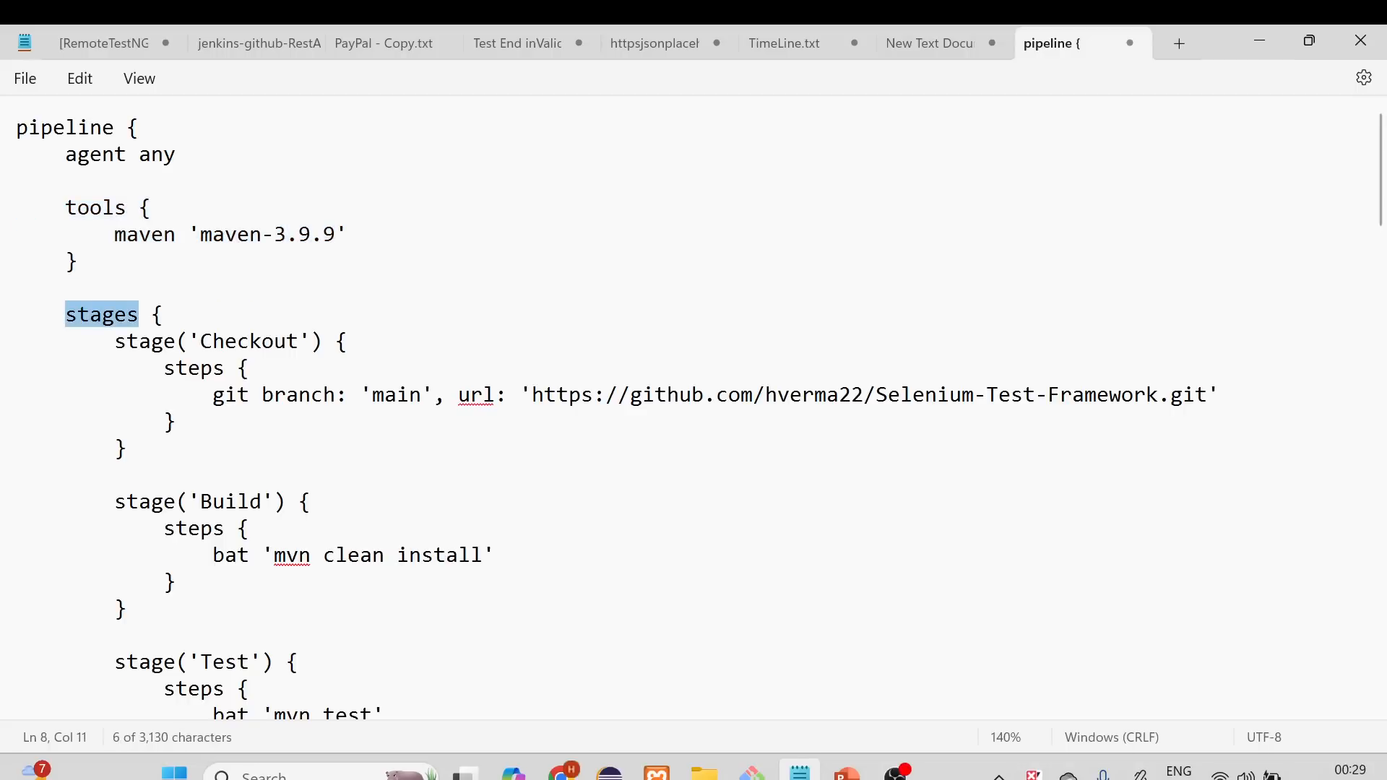
{"action": "left_click_drag", "start_coordinate": [151, 315], "coordinate": [180, 319]}
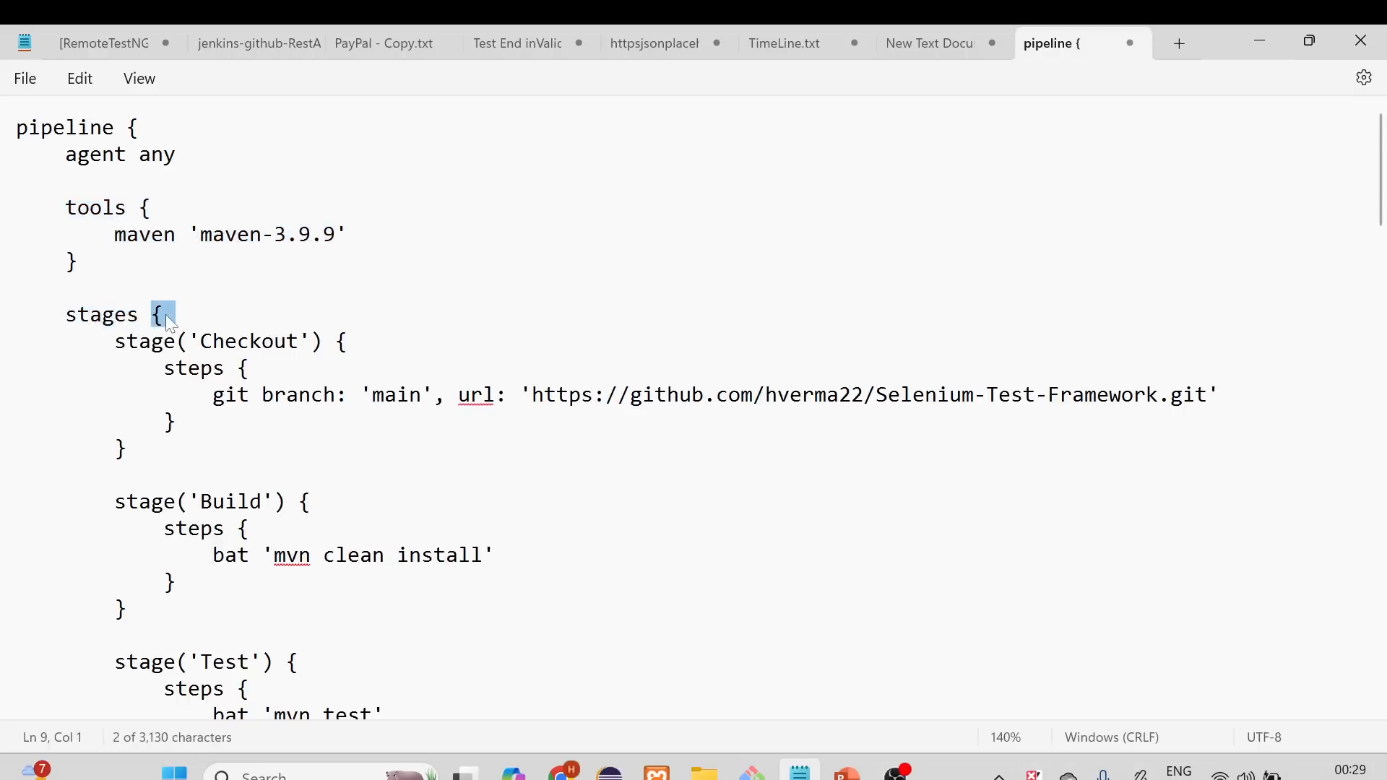
{"action": "left_click_drag", "start_coordinate": [115, 449], "coordinate": [127, 453]}
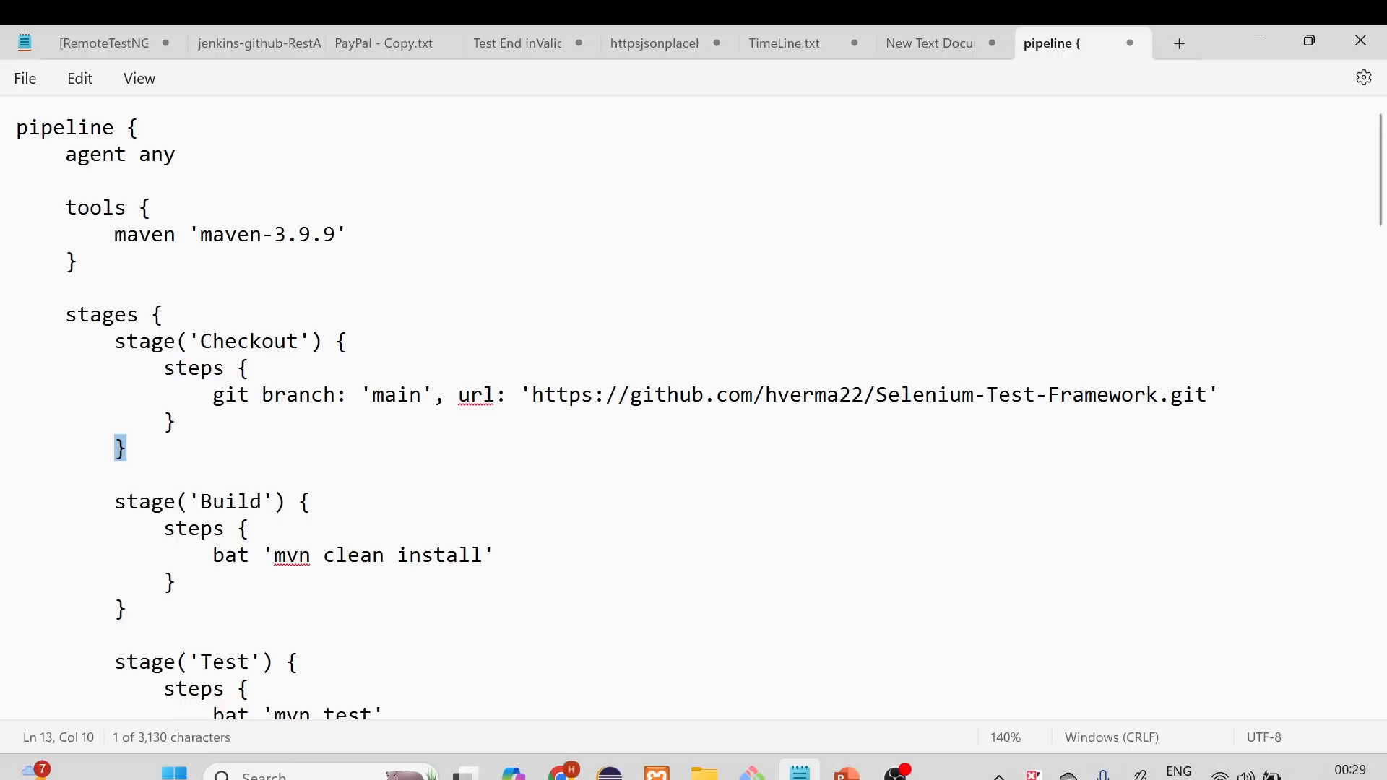
{"action": "double_click", "coordinate": [108, 315]}
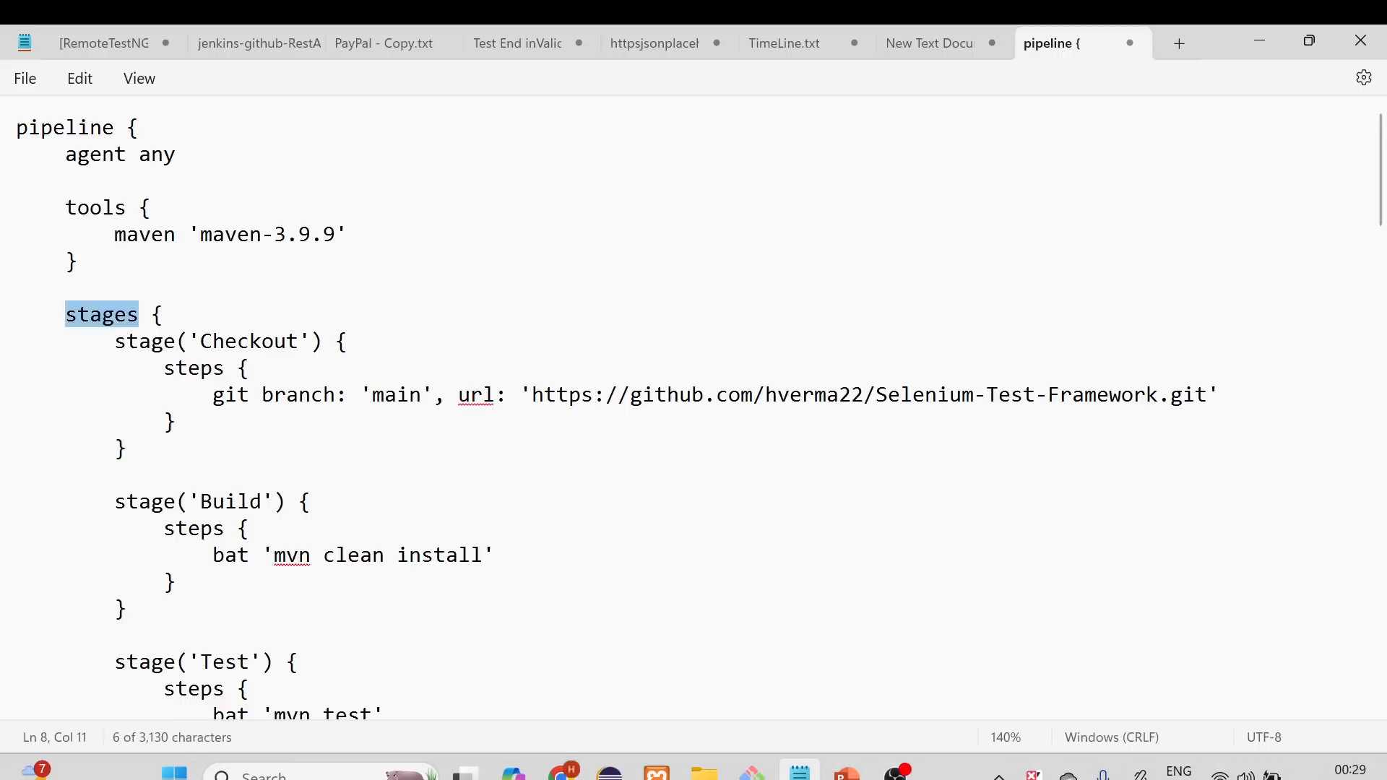
{"action": "left_click_drag", "start_coordinate": [103, 342], "coordinate": [175, 342]}
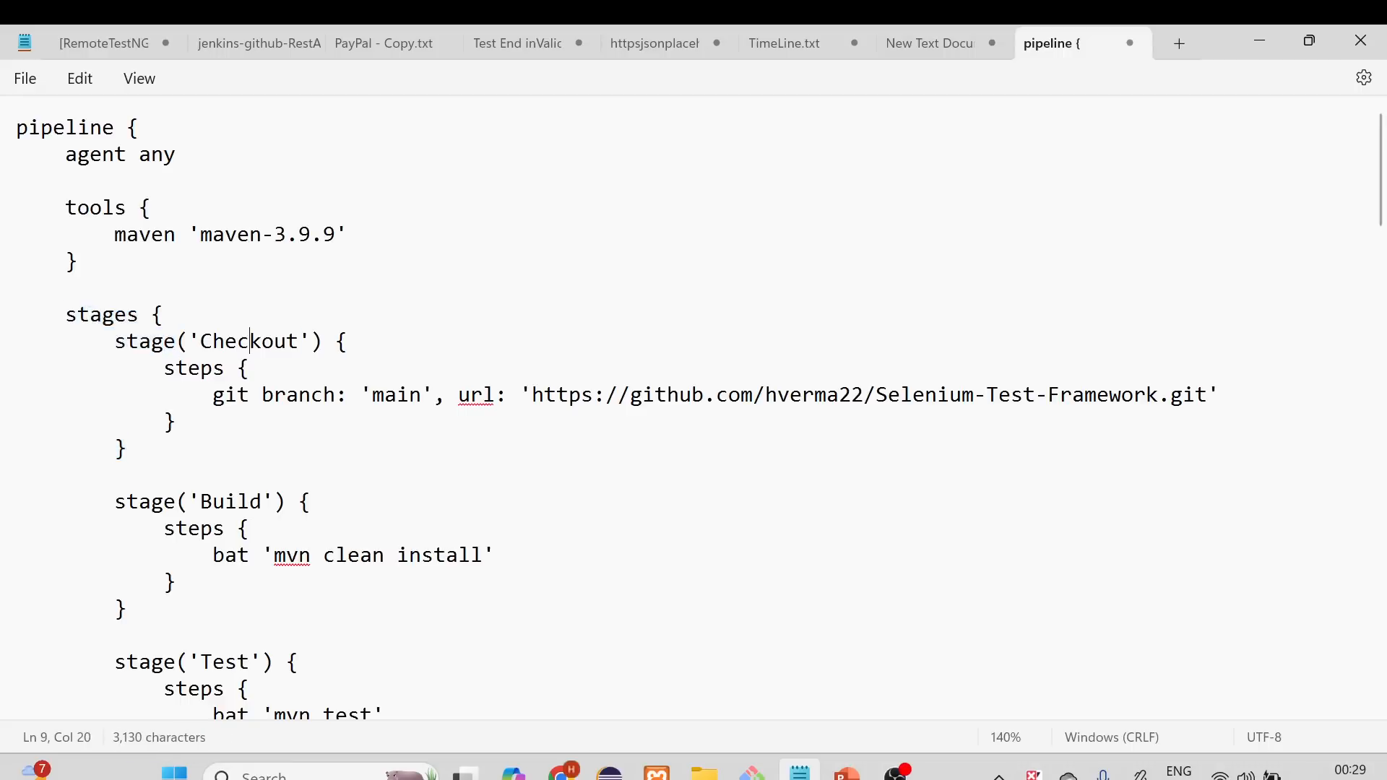
{"action": "double_click", "coordinate": [251, 342]}
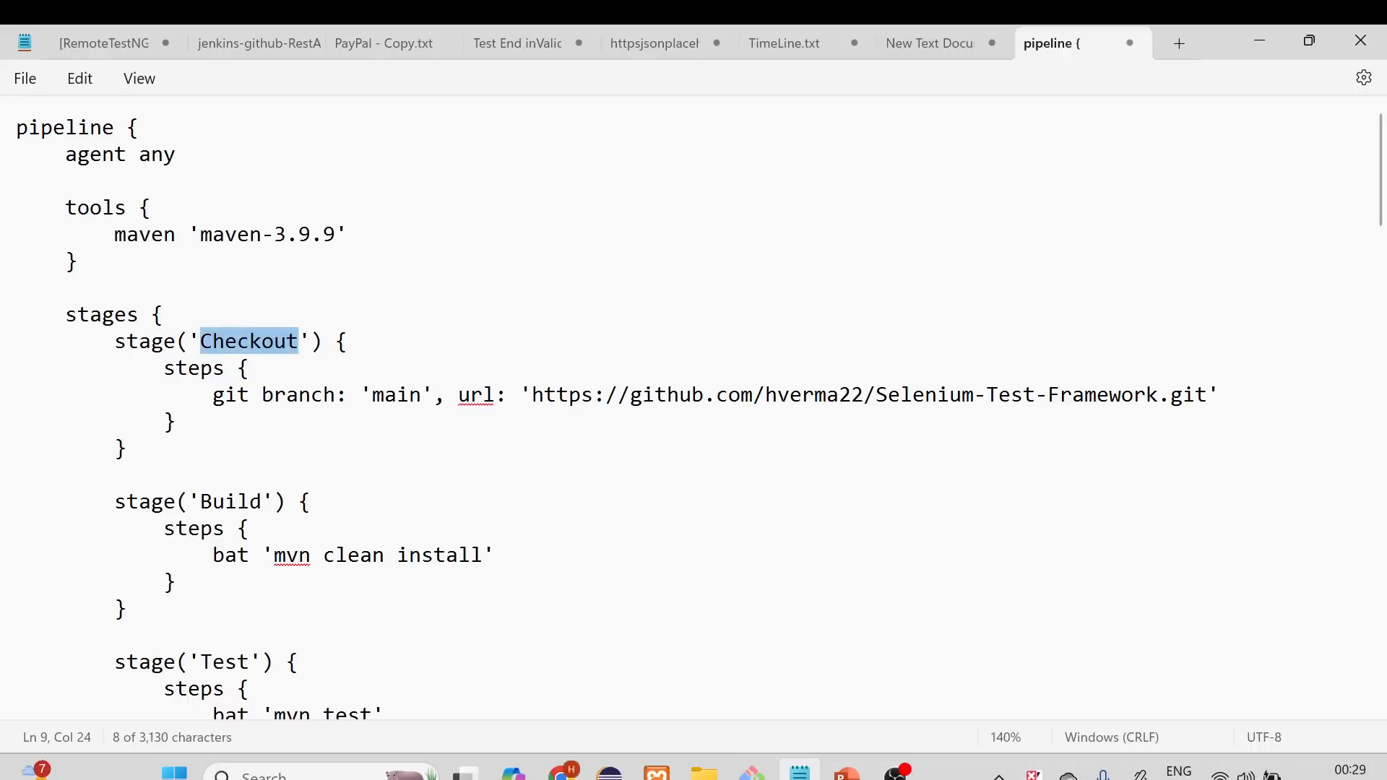
- Examine the Checkout stage's steps block, including the git branch and repository URL
{"action": "left_click_drag", "start_coordinate": [1207, 395], "coordinate": [534, 395]}
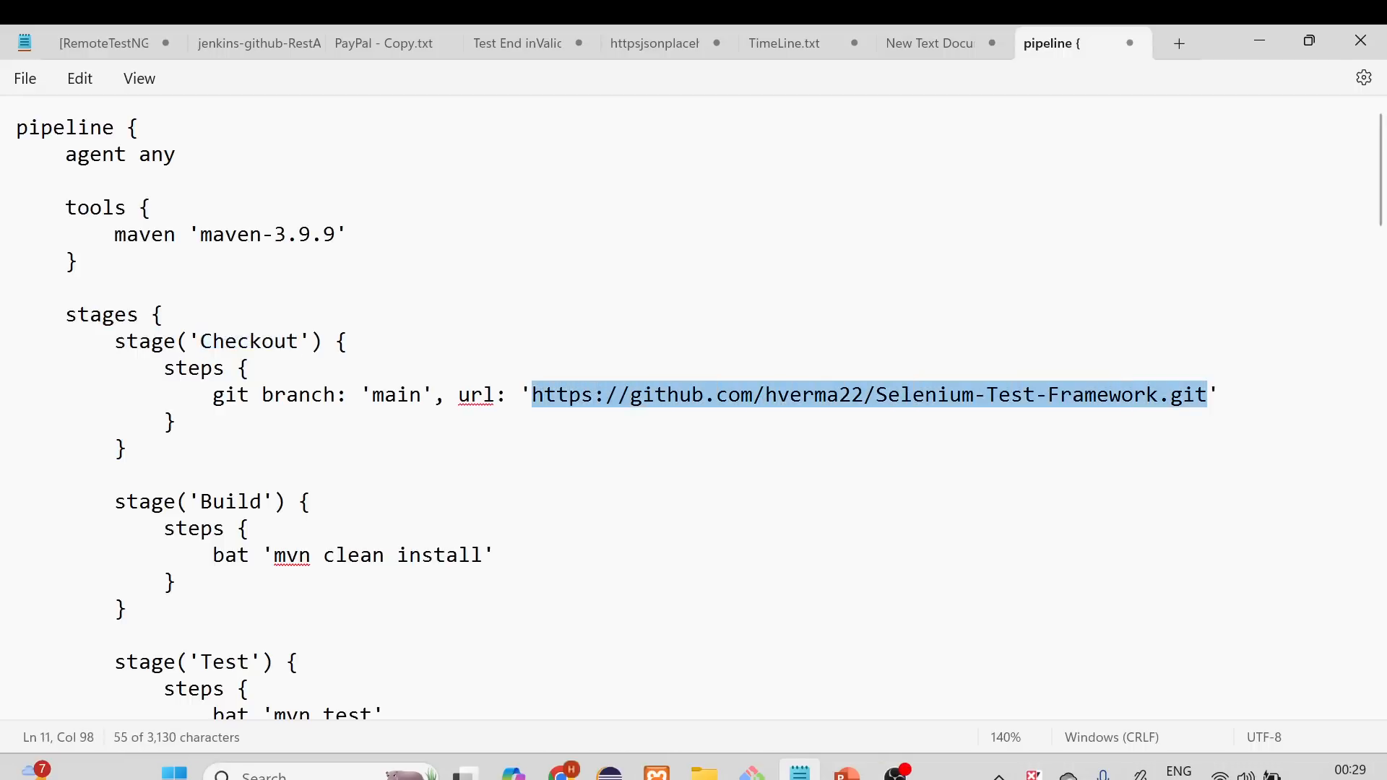
{"action": "double_click", "coordinate": [396, 396]}
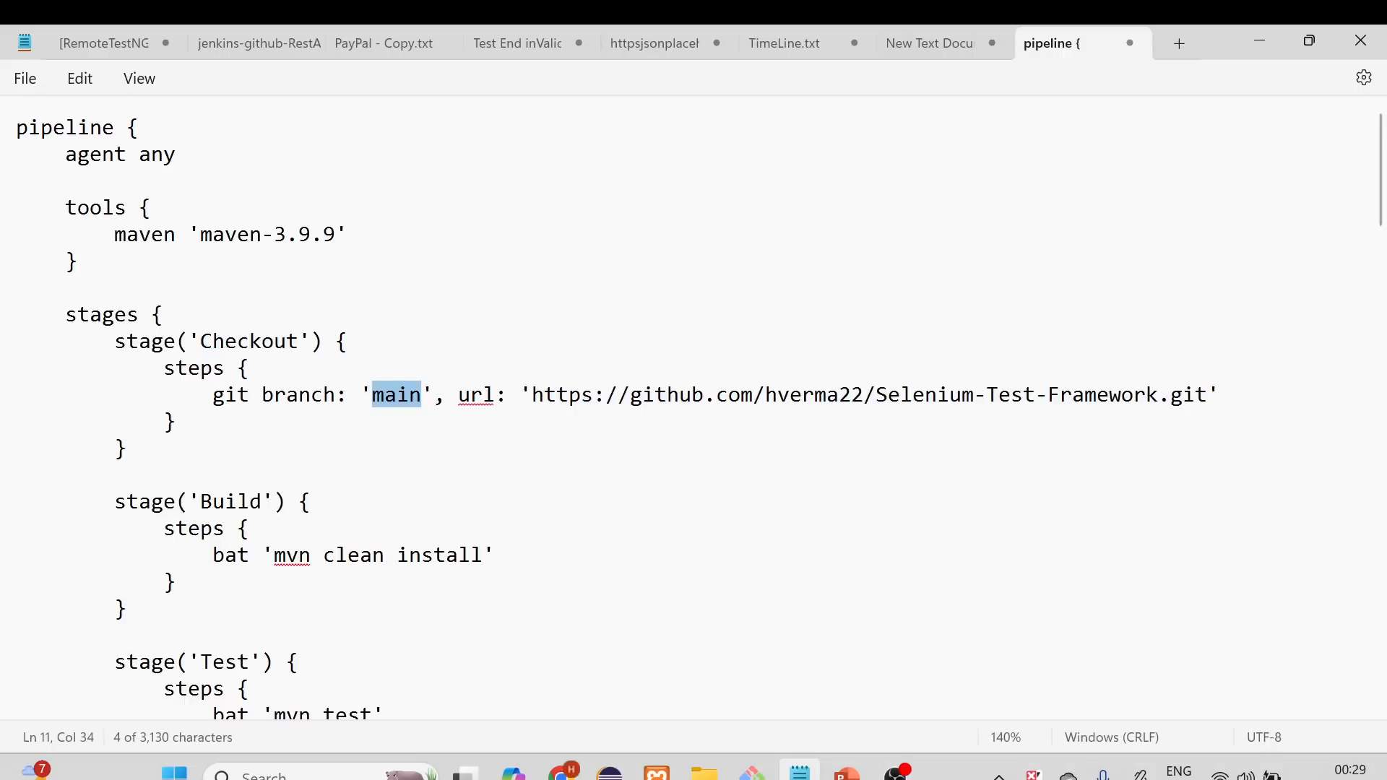
{"action": "left_click_drag", "start_coordinate": [360, 395], "coordinate": [213, 396]}
{"action": "double_click", "coordinate": [242, 397]}
{"action": "left_click", "coordinate": [299, 397]}
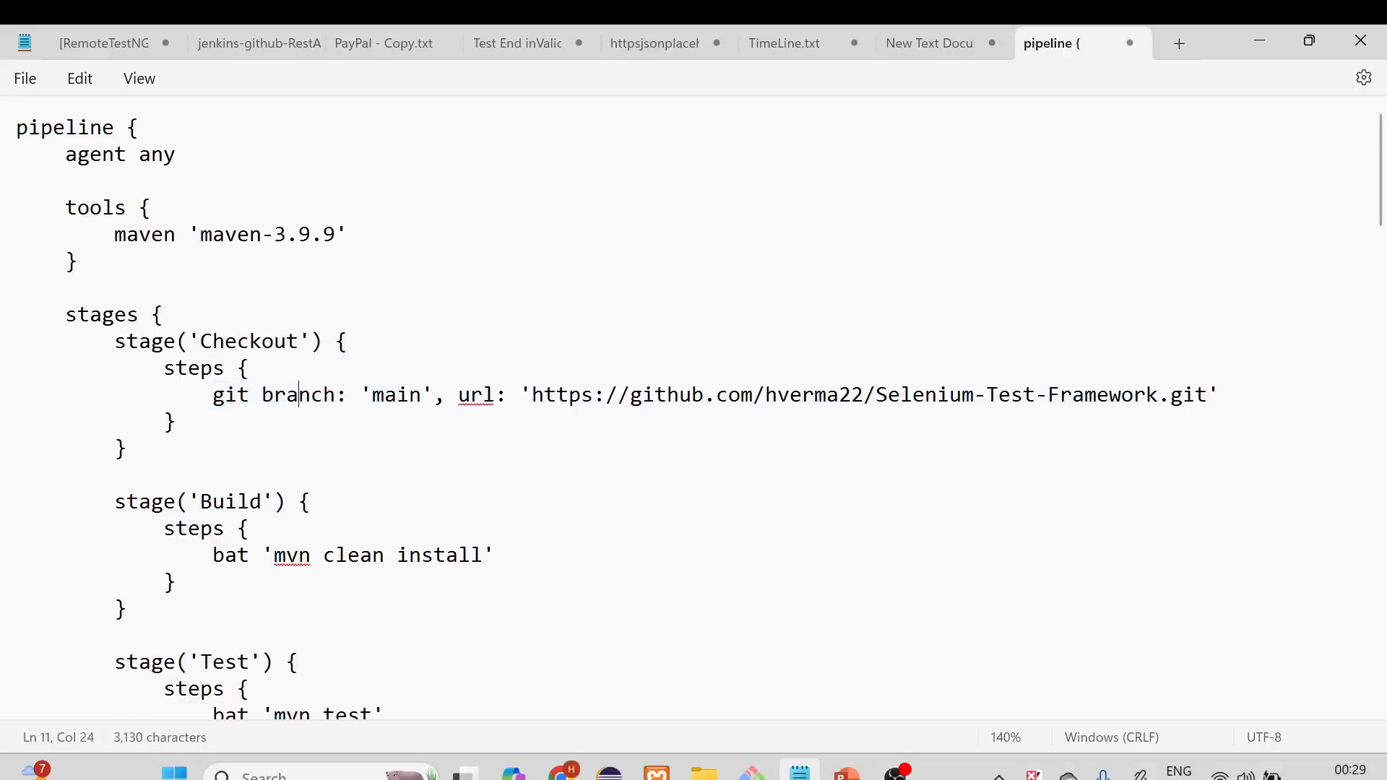
{"action": "double_click", "coordinate": [299, 397]}
{"action": "double_click", "coordinate": [396, 396]}
{"action": "left_click", "coordinate": [471, 395]}
{"action": "double_click", "coordinate": [477, 395]}
{"action": "left_click", "coordinate": [509, 395]}
{"action": "left_click_drag", "start_coordinate": [532, 395], "coordinate": [1048, 395]}
{"action": "left_click", "coordinate": [176, 422]}
{"action": "scroll", "coordinate": [701, 410], "scroll_direction": "down", "scroll_amount": 1}
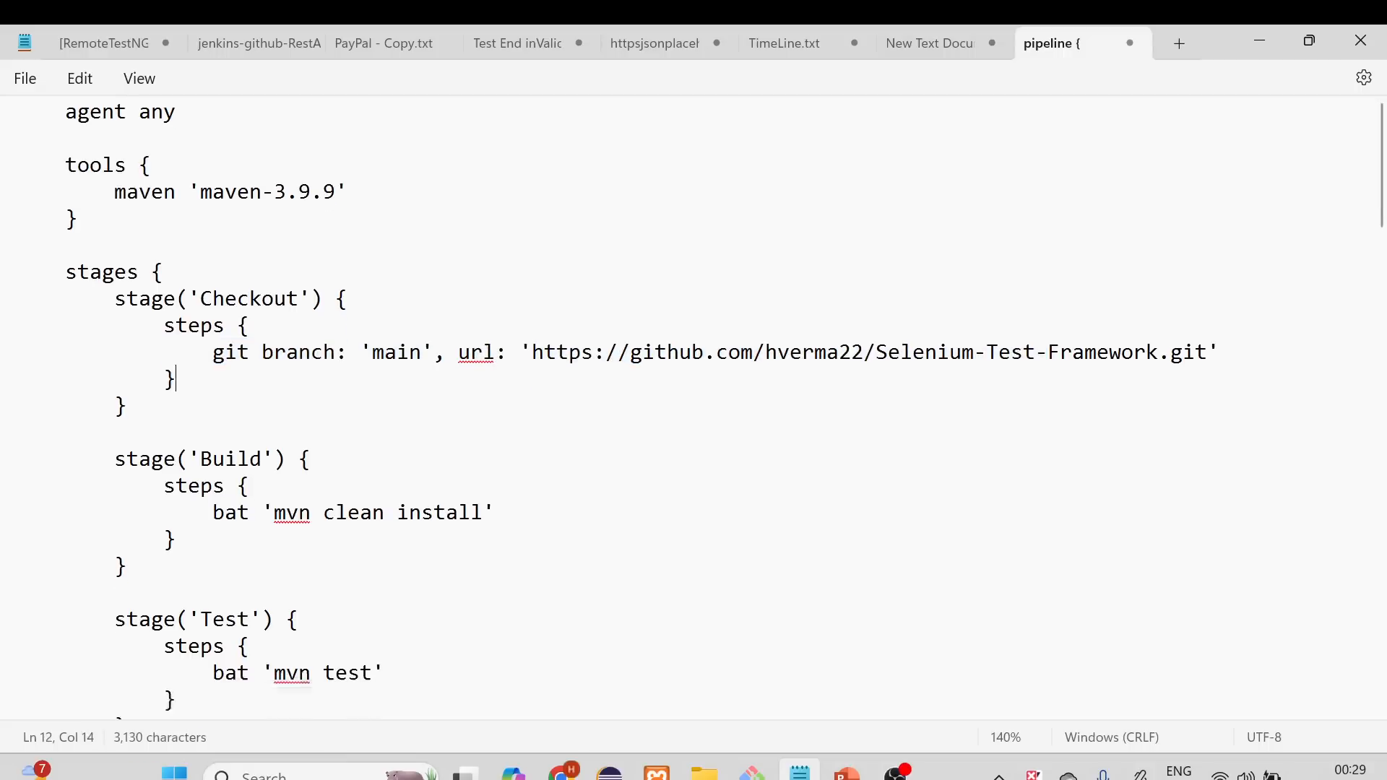
{"action": "key", "text": "shift+Right"}
{"action": "left_click_drag", "start_coordinate": [165, 297], "coordinate": [245, 314]}
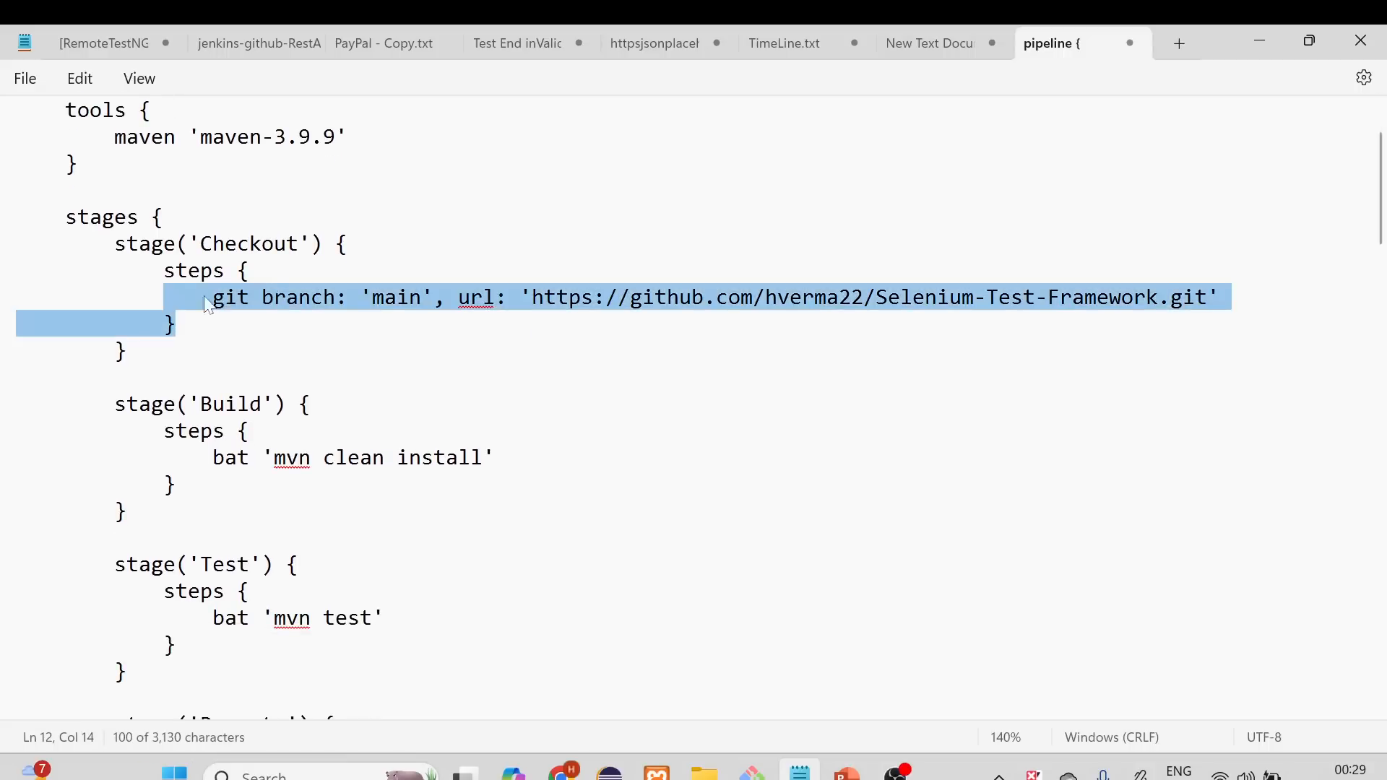
- Compare how the Checkout and Build stages are declared in the pipeline script
{"action": "key", "text": "Down"}
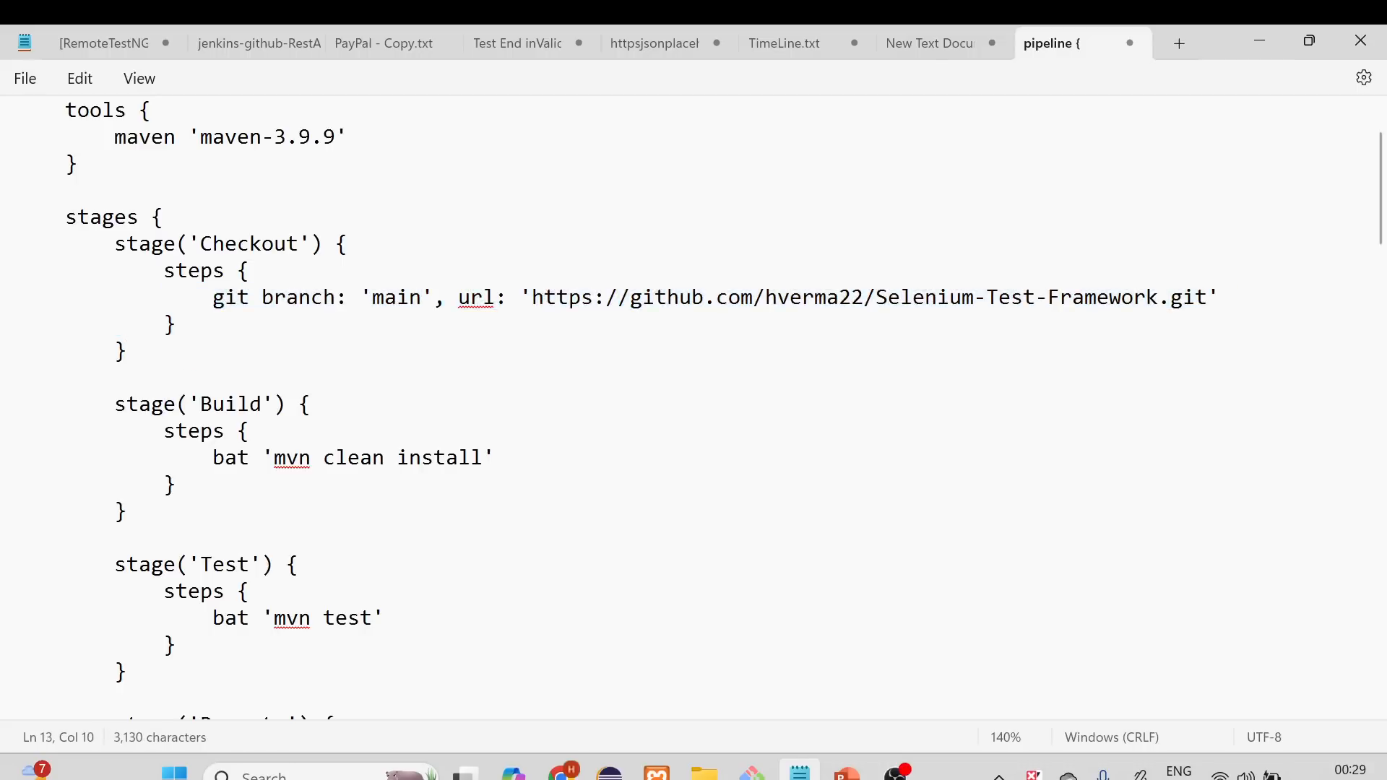
{"action": "double_click", "coordinate": [142, 405]}
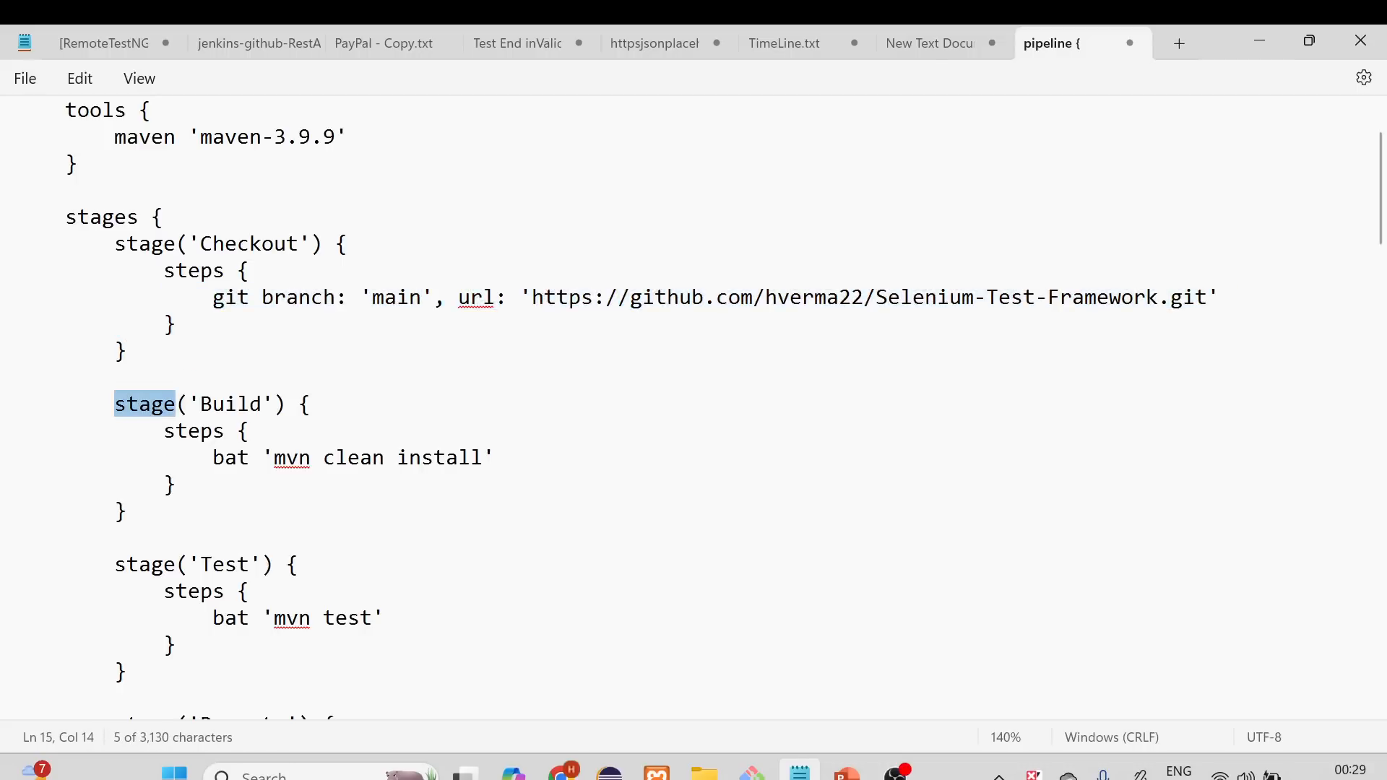
{"action": "key", "text": "Left"}
{"action": "key", "text": "Up"}
{"action": "key", "text": "Up"}
{"action": "key", "text": "shift+Right"}
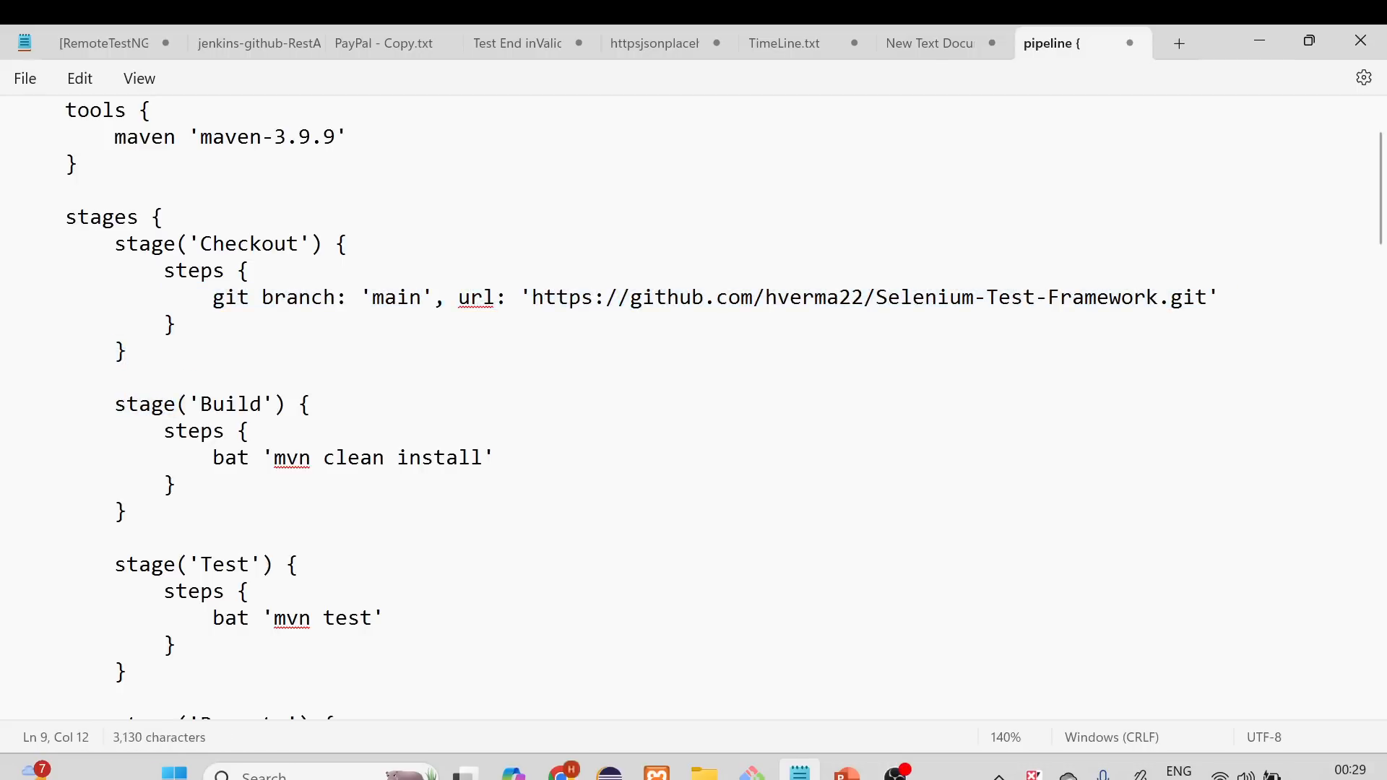
{"action": "double_click", "coordinate": [152, 244]}
{"action": "left_click", "coordinate": [336, 244]}
{"action": "left_click_drag", "start_coordinate": [115, 405], "coordinate": [176, 405]}
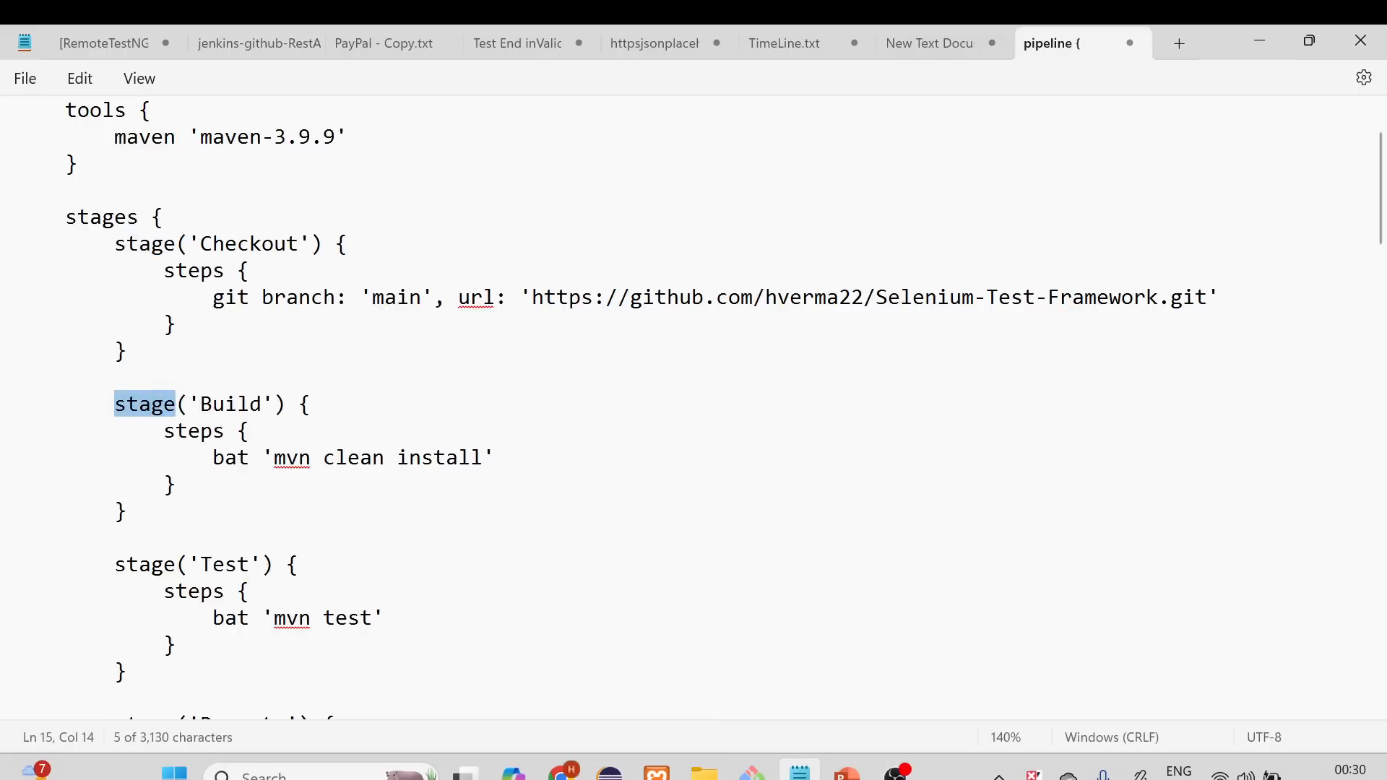
{"action": "double_click", "coordinate": [233, 404]}
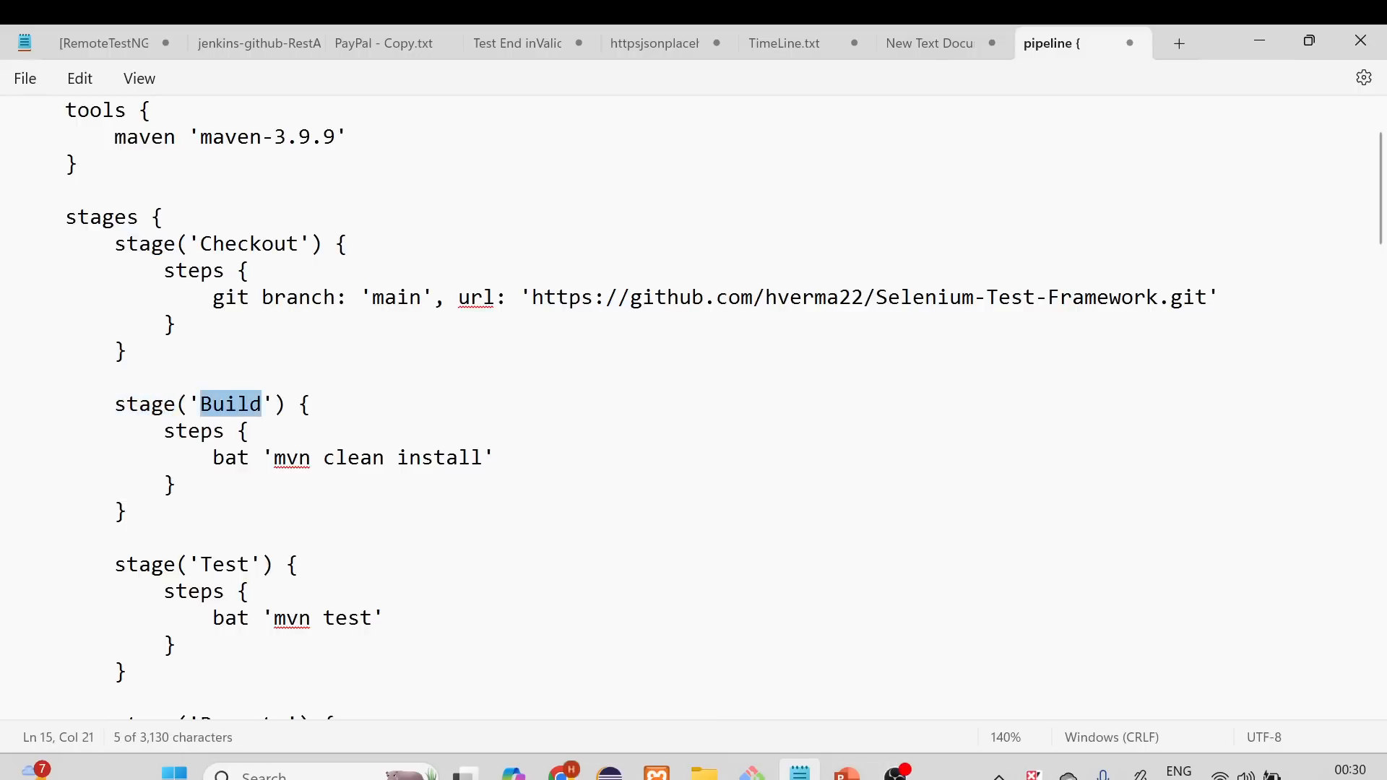
- Examine the Build stage's bat step and the Maven command it runs
{"action": "scroll", "coordinate": [724, 407], "scroll_direction": "down", "scroll_amount": 1}
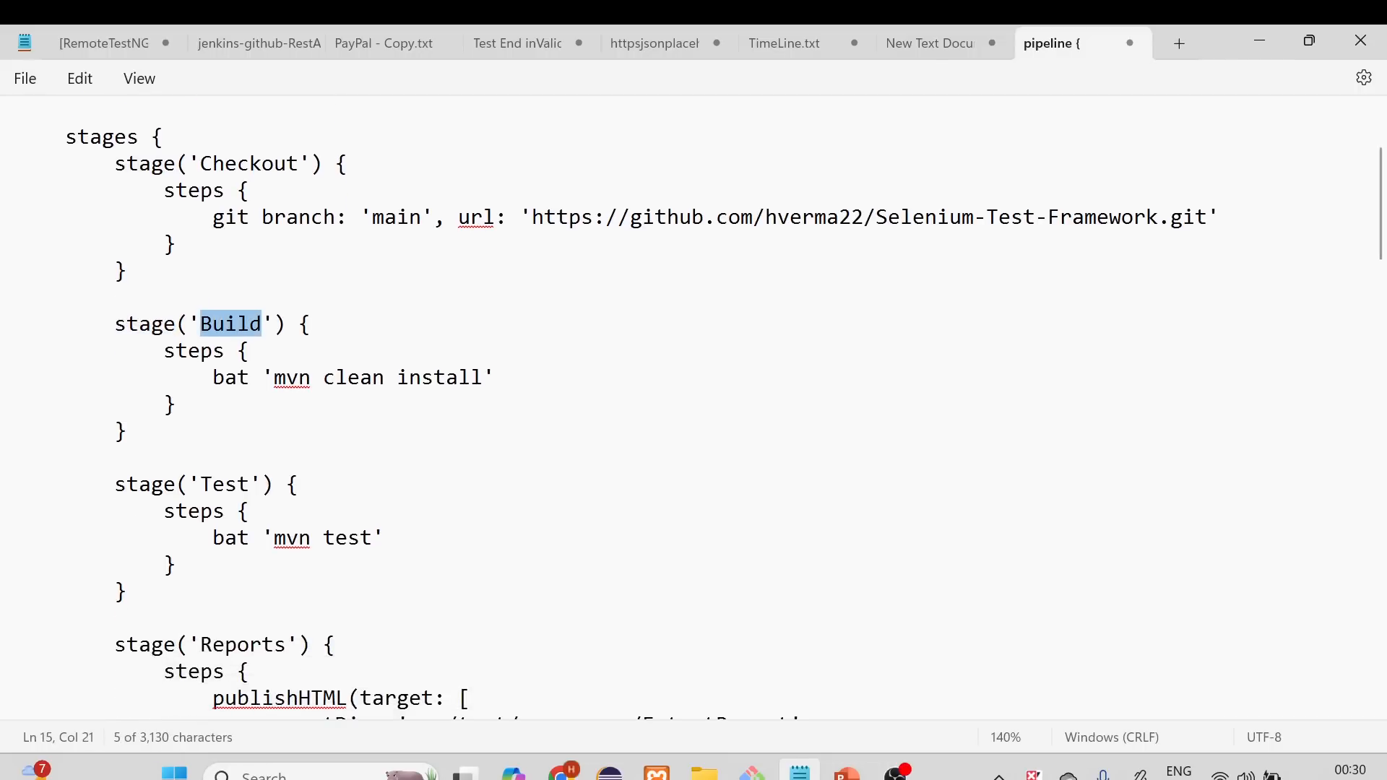
{"action": "left_click_drag", "start_coordinate": [274, 377], "coordinate": [482, 377]}
{"action": "left_click", "coordinate": [175, 404]}
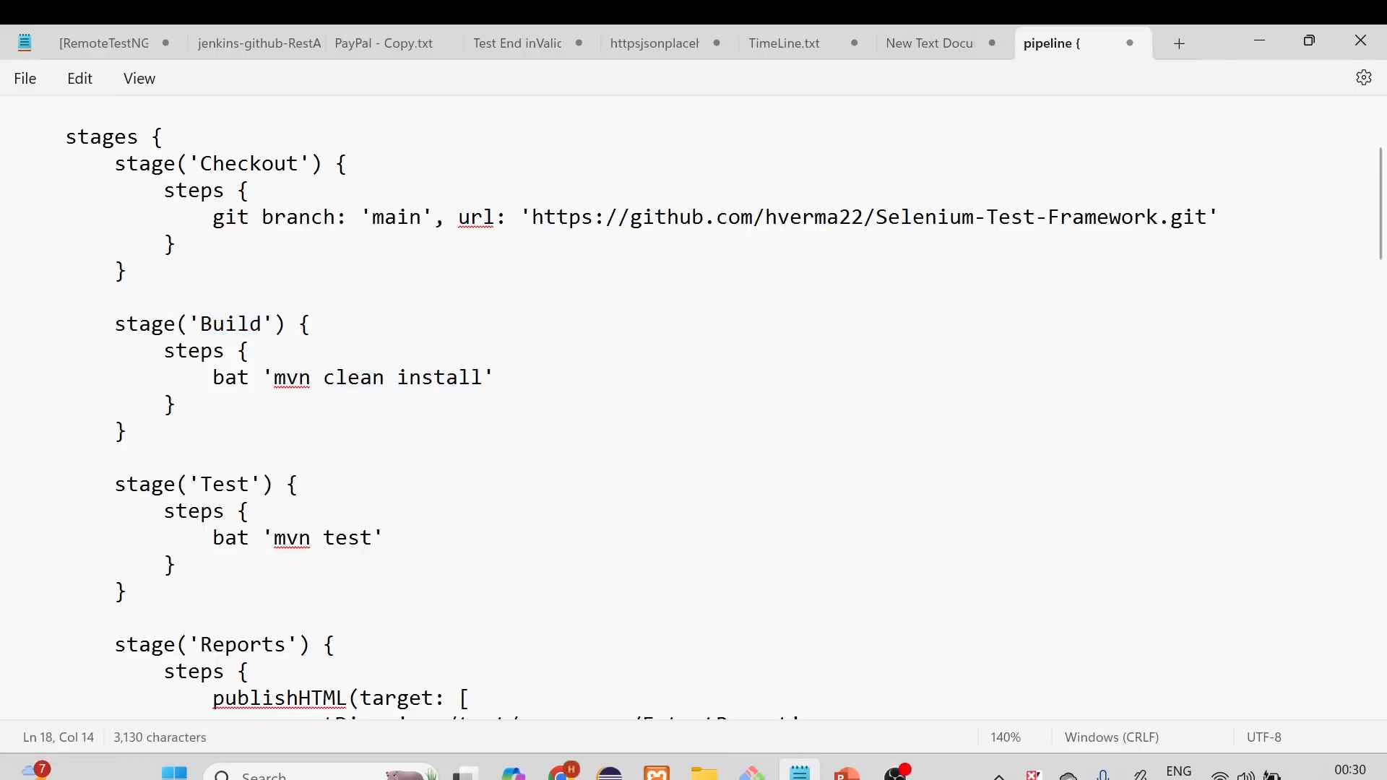
{"action": "left_click_drag", "start_coordinate": [483, 378], "coordinate": [213, 377]}
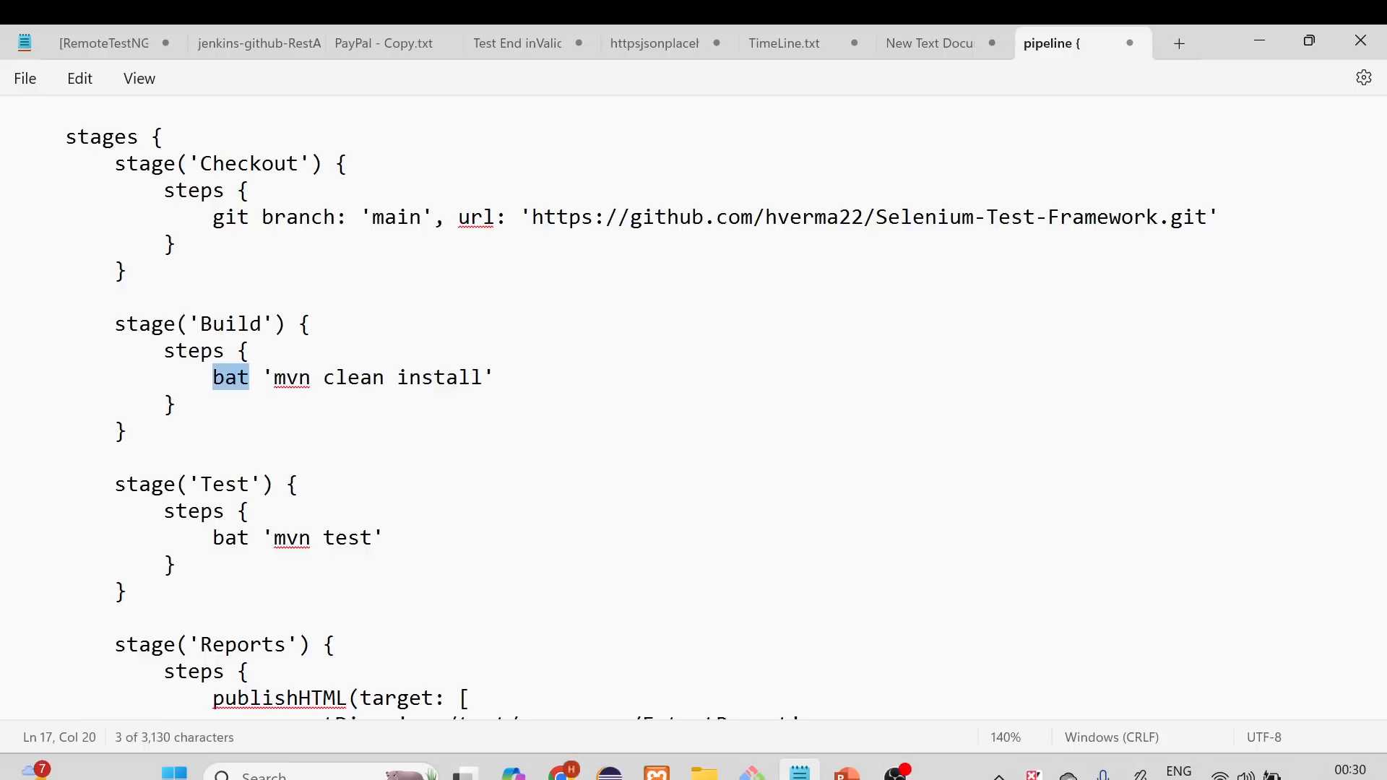
{"action": "left_click", "coordinate": [217, 404]}
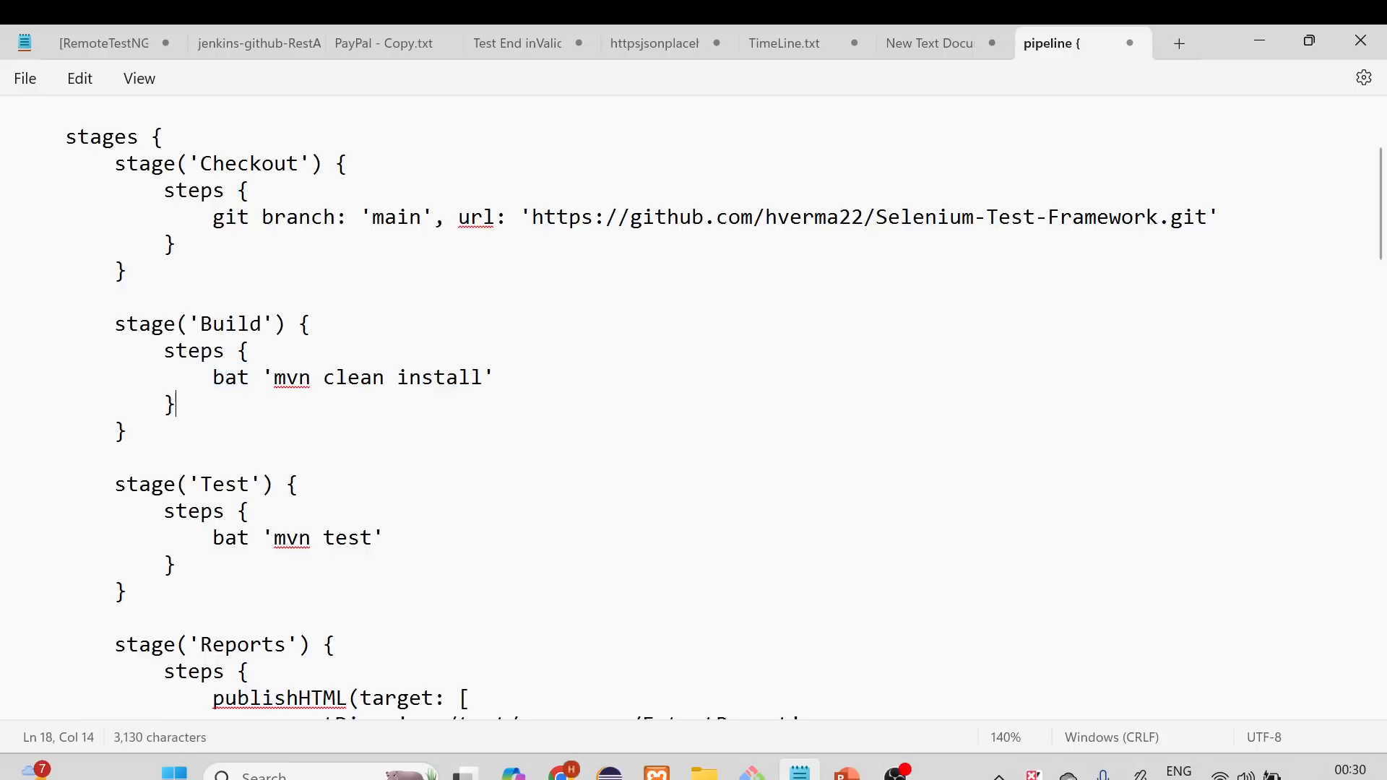
{"action": "double_click", "coordinate": [232, 378]}
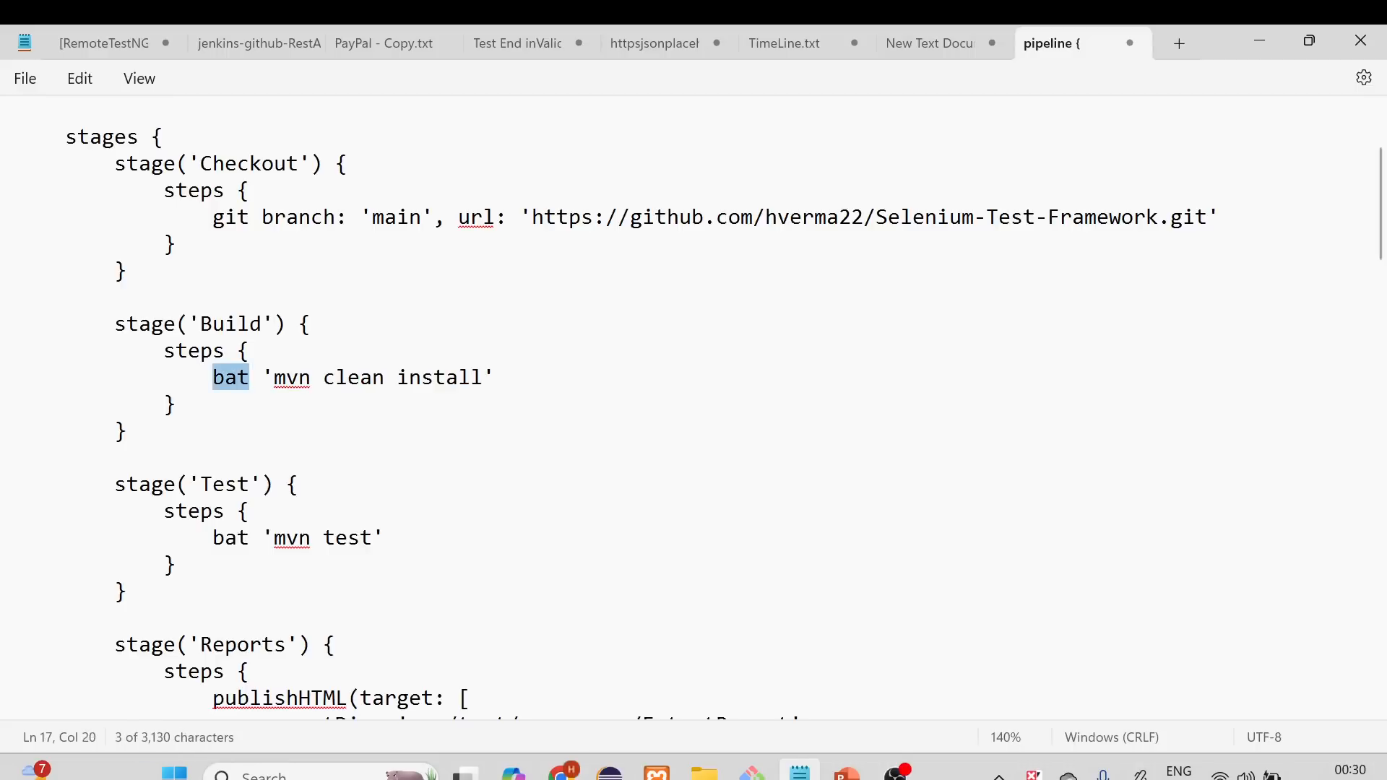
- Examine the Test stage's declaration and Maven command, comparing it with the Build stage above
{"action": "scroll", "coordinate": [725, 415], "scroll_direction": "down", "scroll_amount": 1}
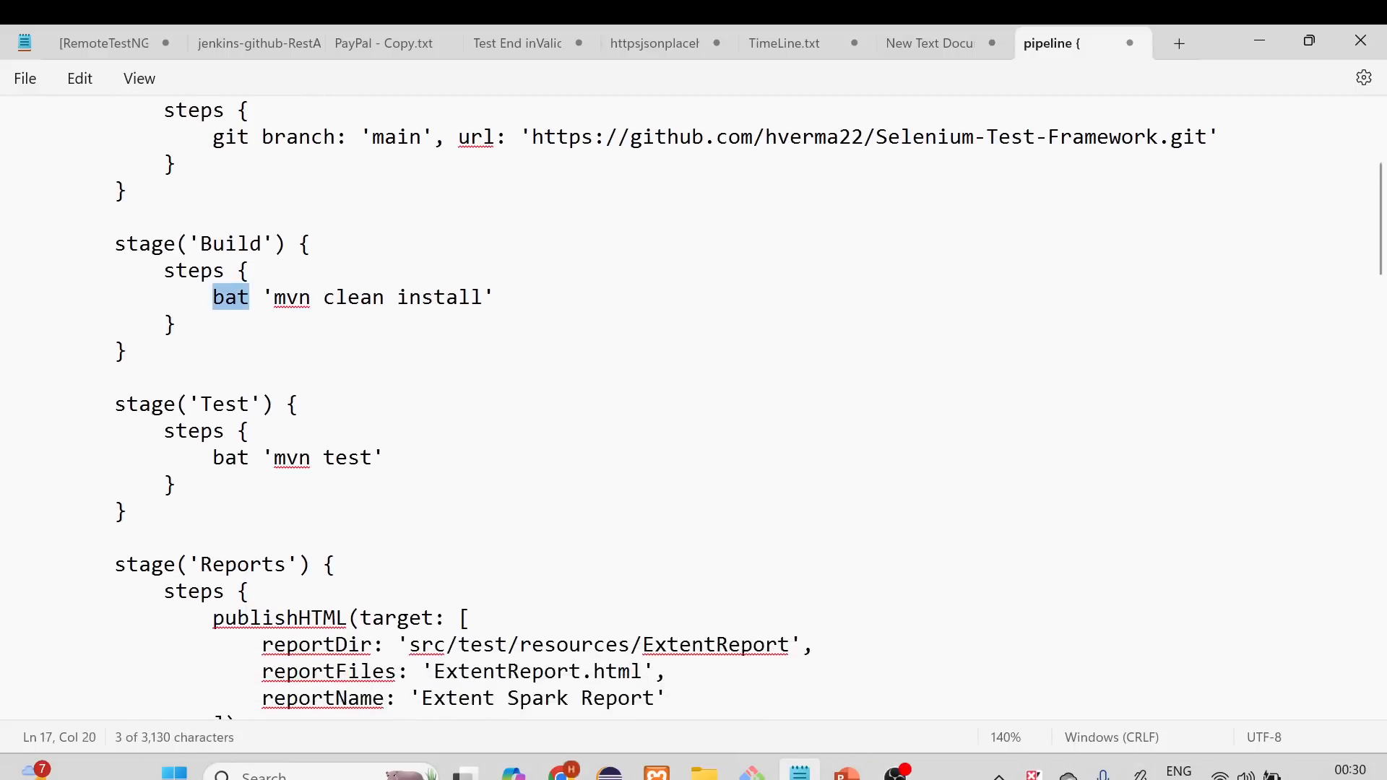
{"action": "double_click", "coordinate": [144, 405]}
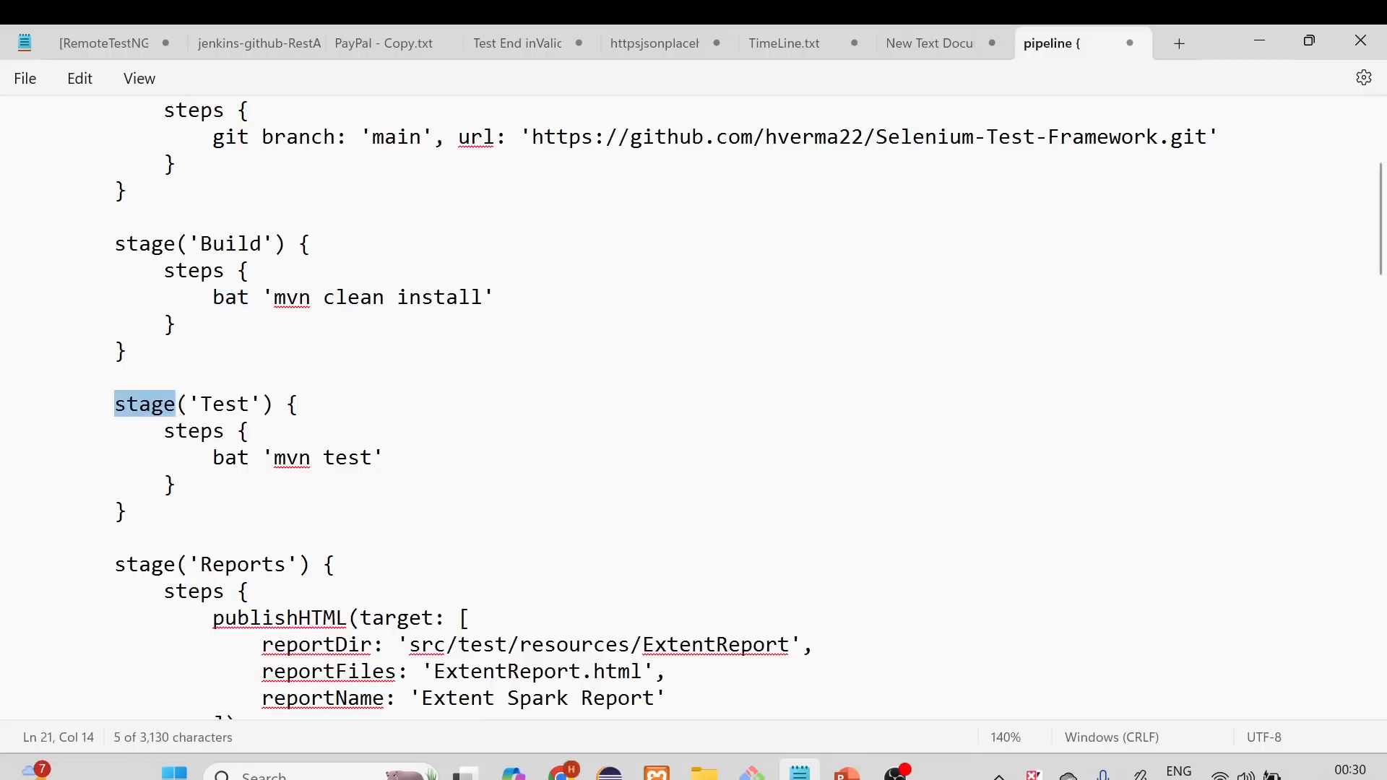
{"action": "double_click", "coordinate": [240, 245]}
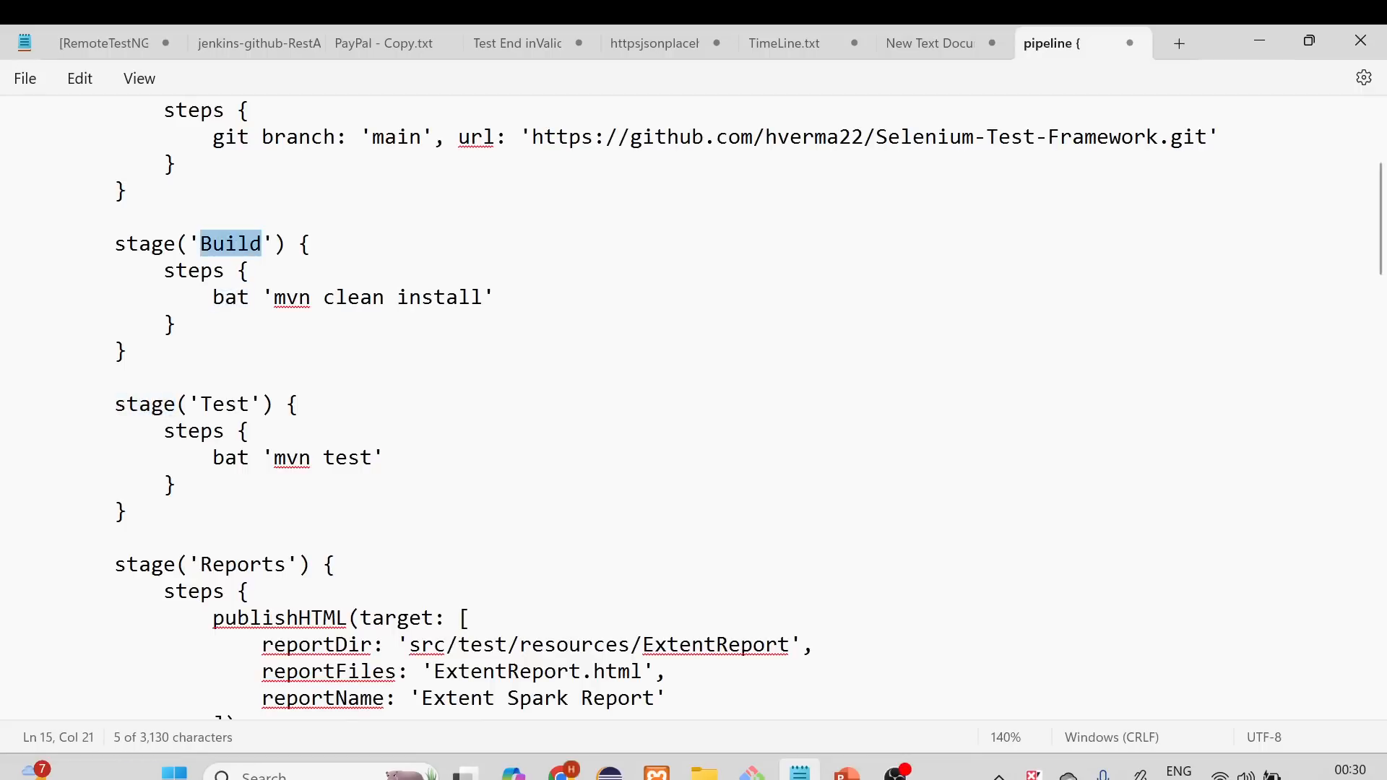
{"action": "double_click", "coordinate": [225, 405]}
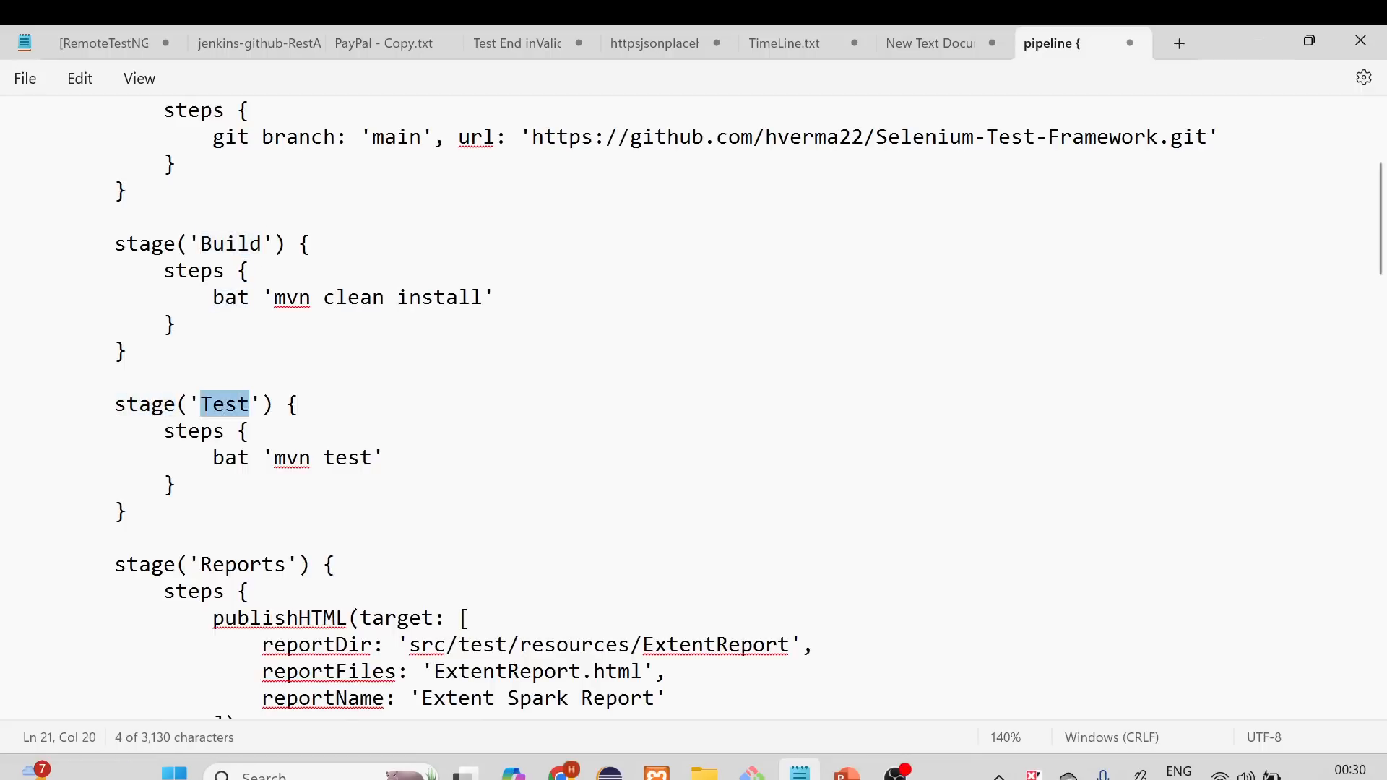
{"action": "left_click_drag", "start_coordinate": [274, 458], "coordinate": [360, 458]}
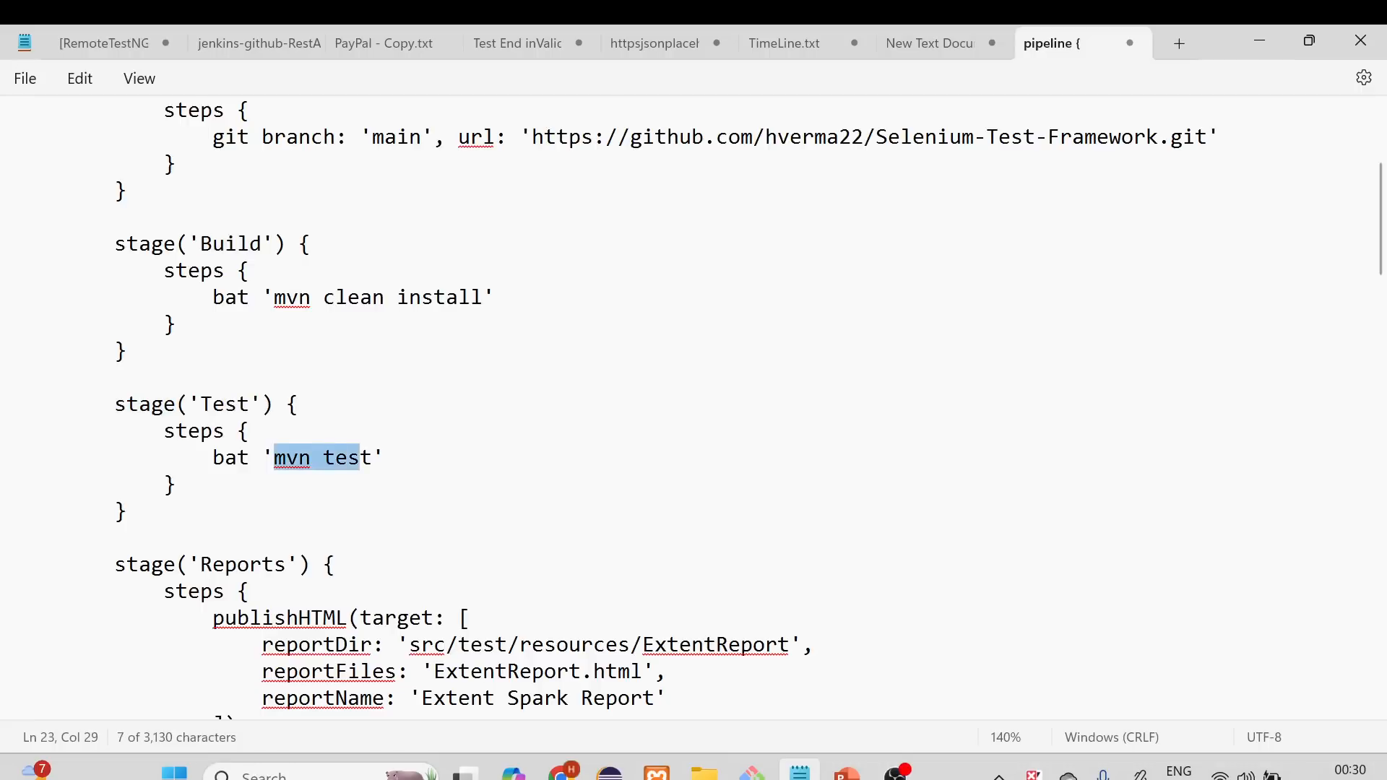
{"action": "scroll", "coordinate": [750, 406], "scroll_direction": "down", "scroll_amount": 1}
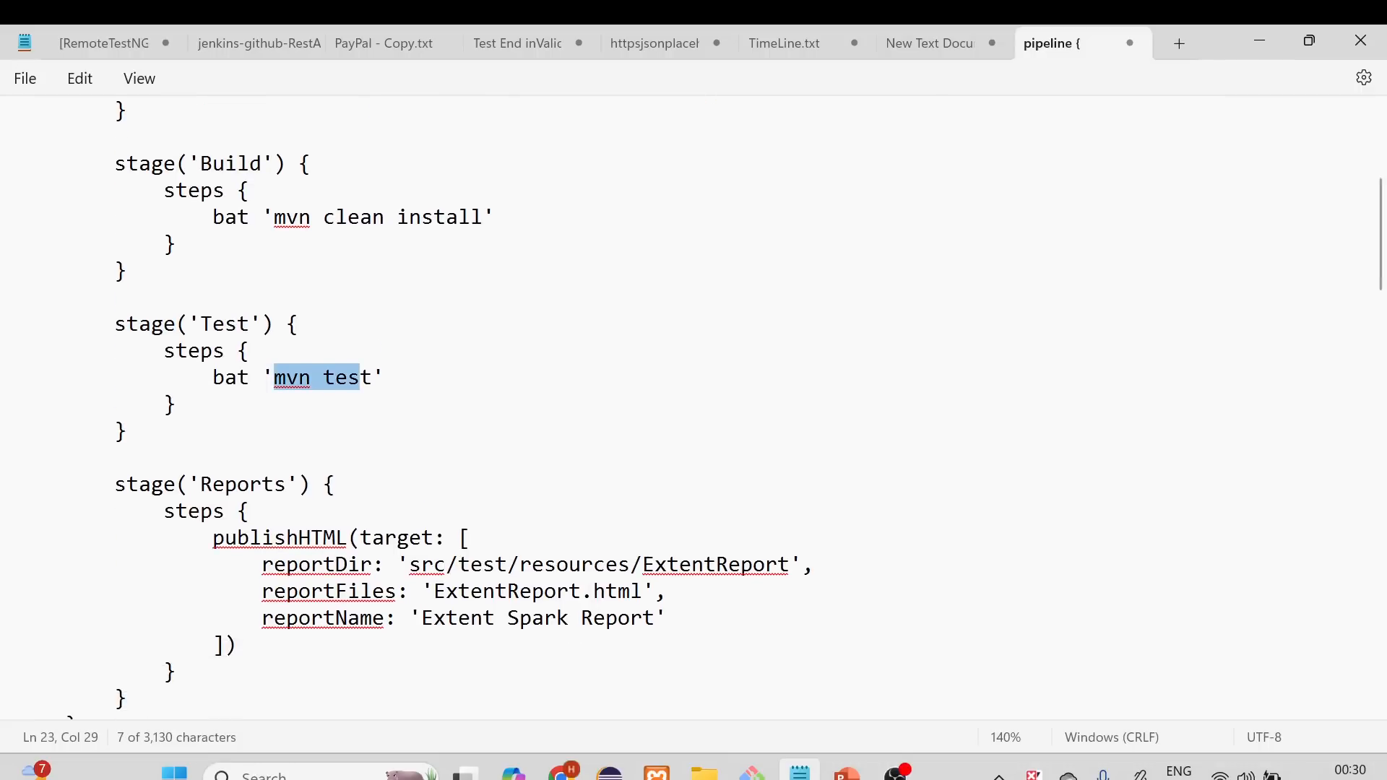
{"action": "scroll", "coordinate": [750, 408], "scroll_direction": "up", "scroll_amount": 1}
{"action": "double_click", "coordinate": [231, 244]}
{"action": "double_click", "coordinate": [225, 405]}
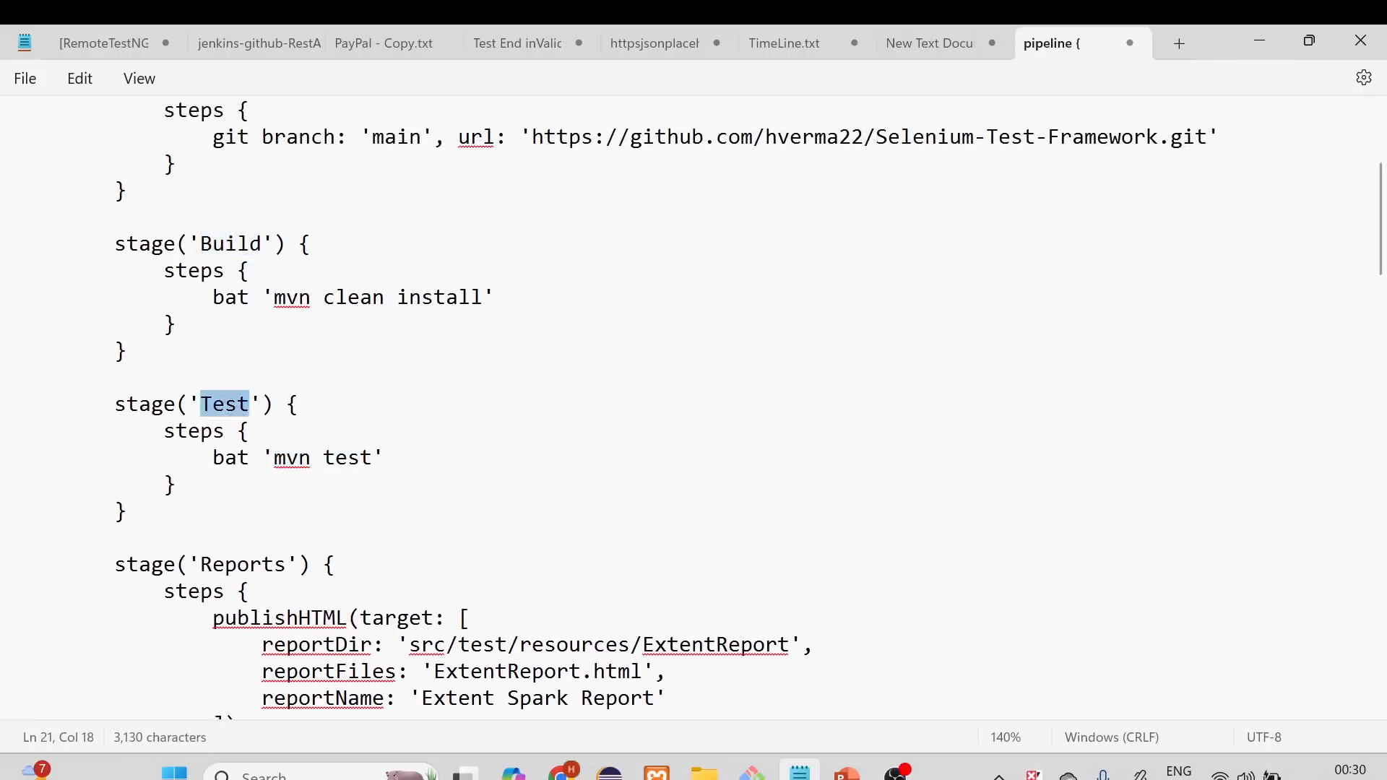
- Examine the Reports stage and the publishHTML call in its steps block
{"action": "scroll", "coordinate": [224, 404], "scroll_direction": "down", "scroll_amount": 2}
{"action": "double_click", "coordinate": [239, 406]}
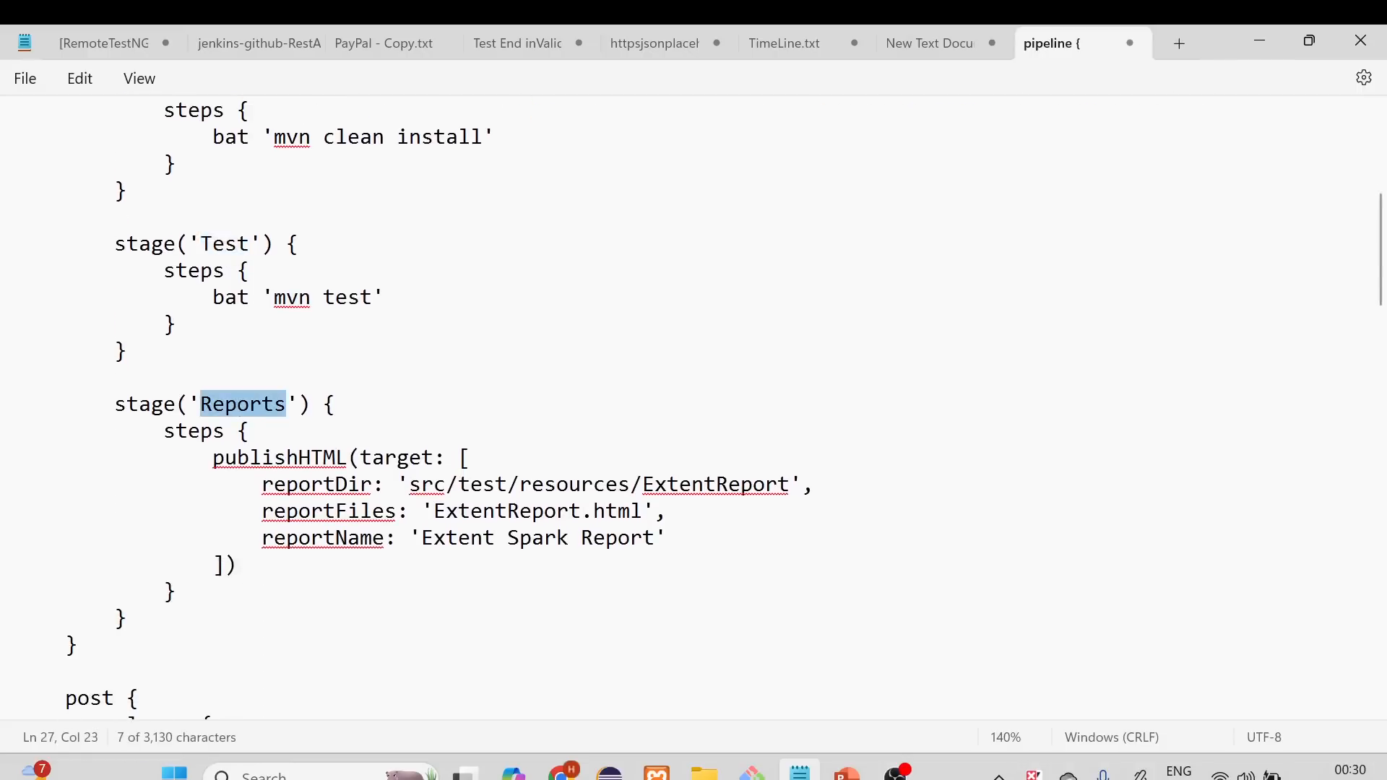
{"action": "left_click_drag", "start_coordinate": [225, 458], "coordinate": [346, 457]}
{"action": "left_click_drag", "start_coordinate": [163, 431], "coordinate": [225, 432]}
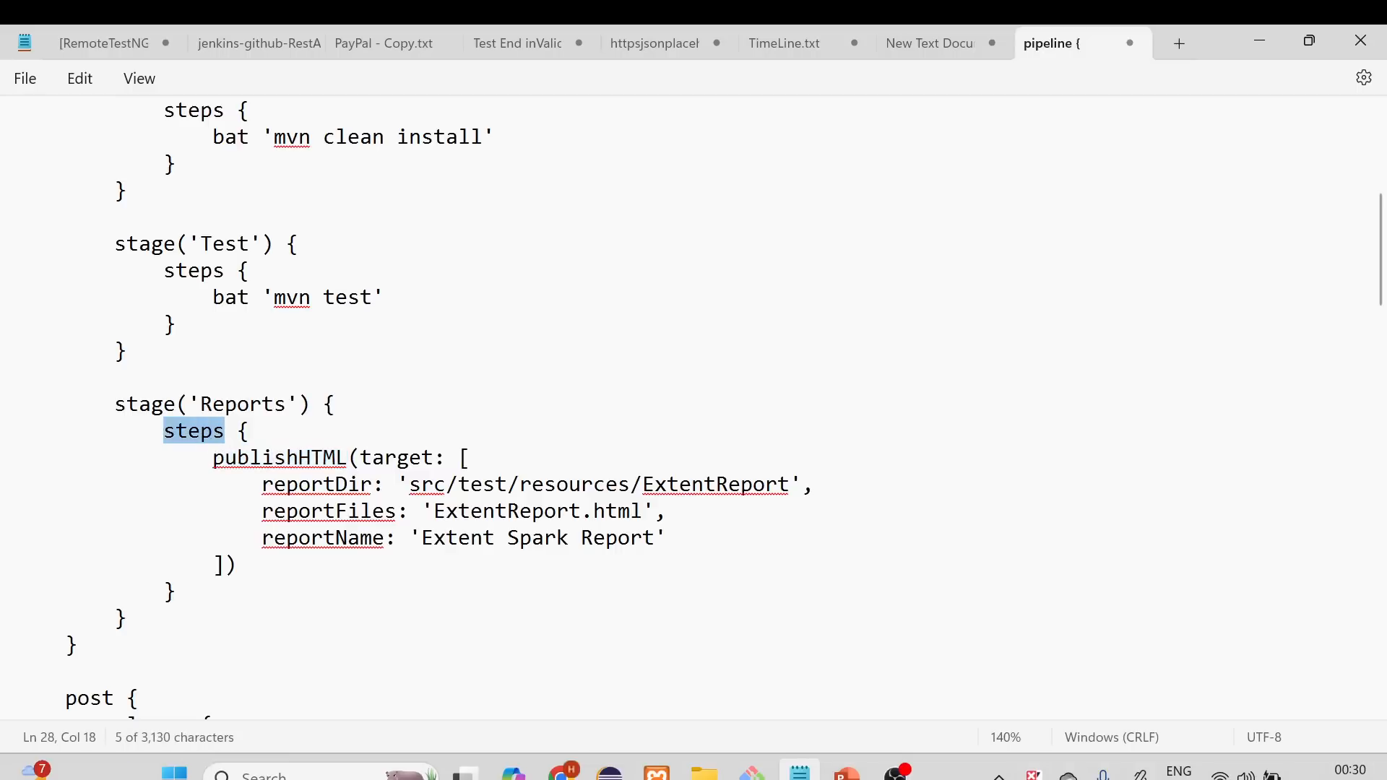
- Check the script's reportDir path against the ExtentReport folder under src/test/resources in the Eclipse project, then return to Notepad
{"action": "left_click_drag", "start_coordinate": [262, 484], "coordinate": [789, 484]}
{"action": "left_click", "coordinate": [611, 772]}
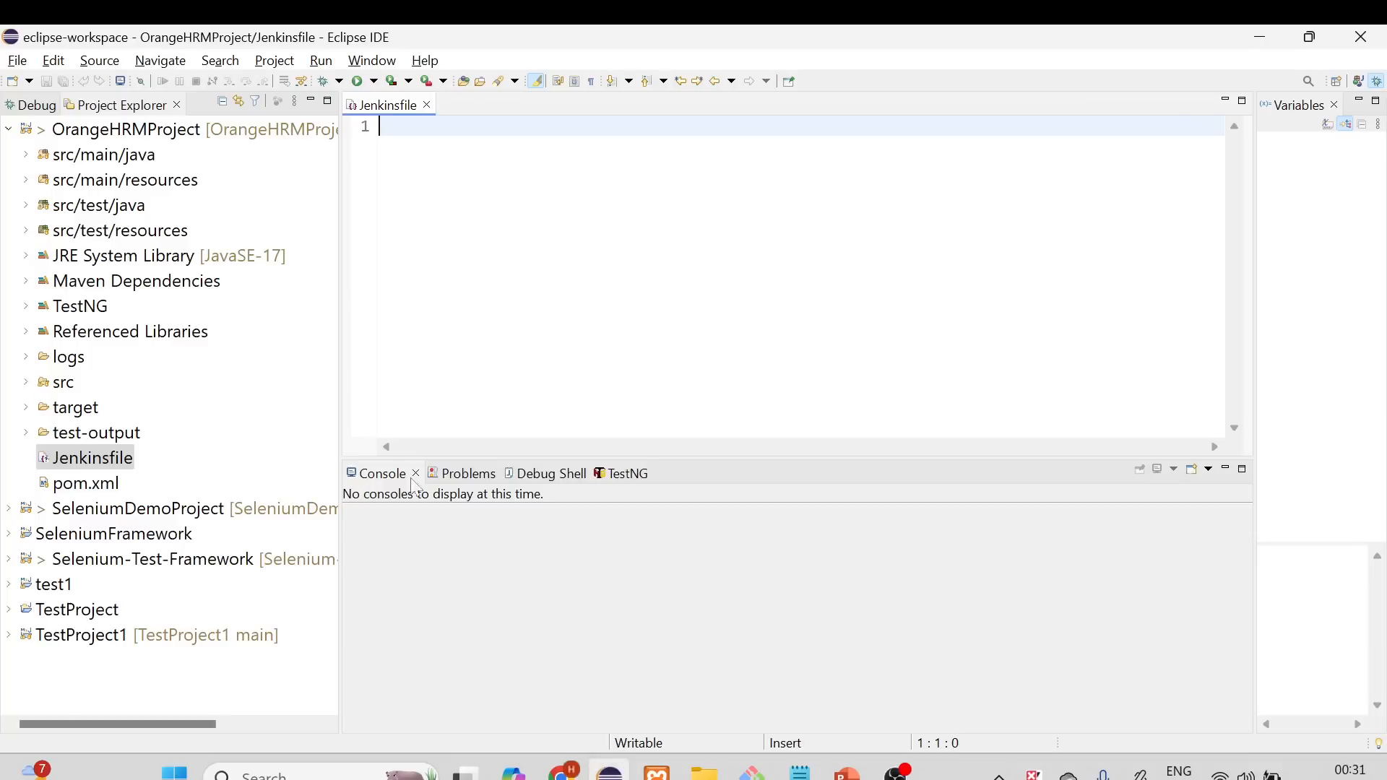
{"action": "double_click", "coordinate": [119, 230]}
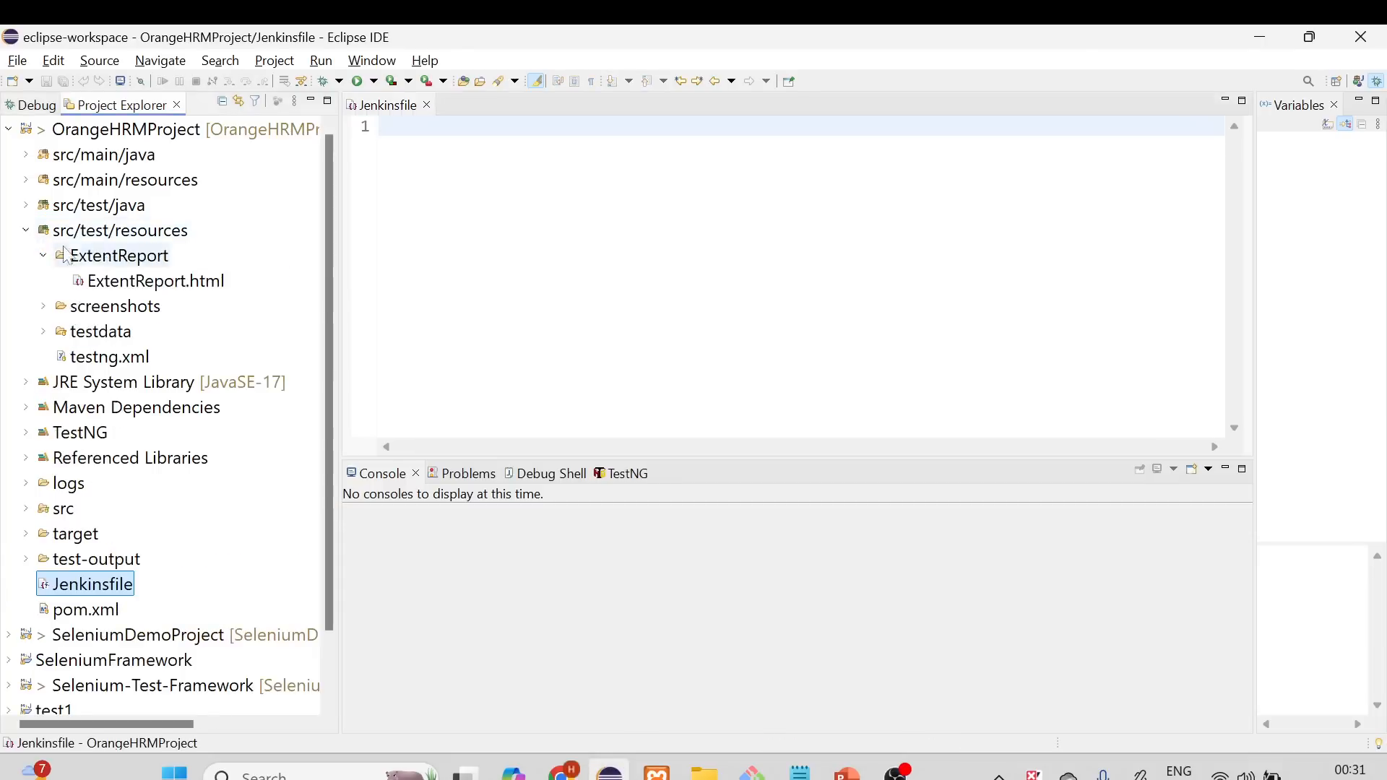
{"action": "left_click", "coordinate": [118, 260]}
{"action": "key", "text": "alt+Tab"}
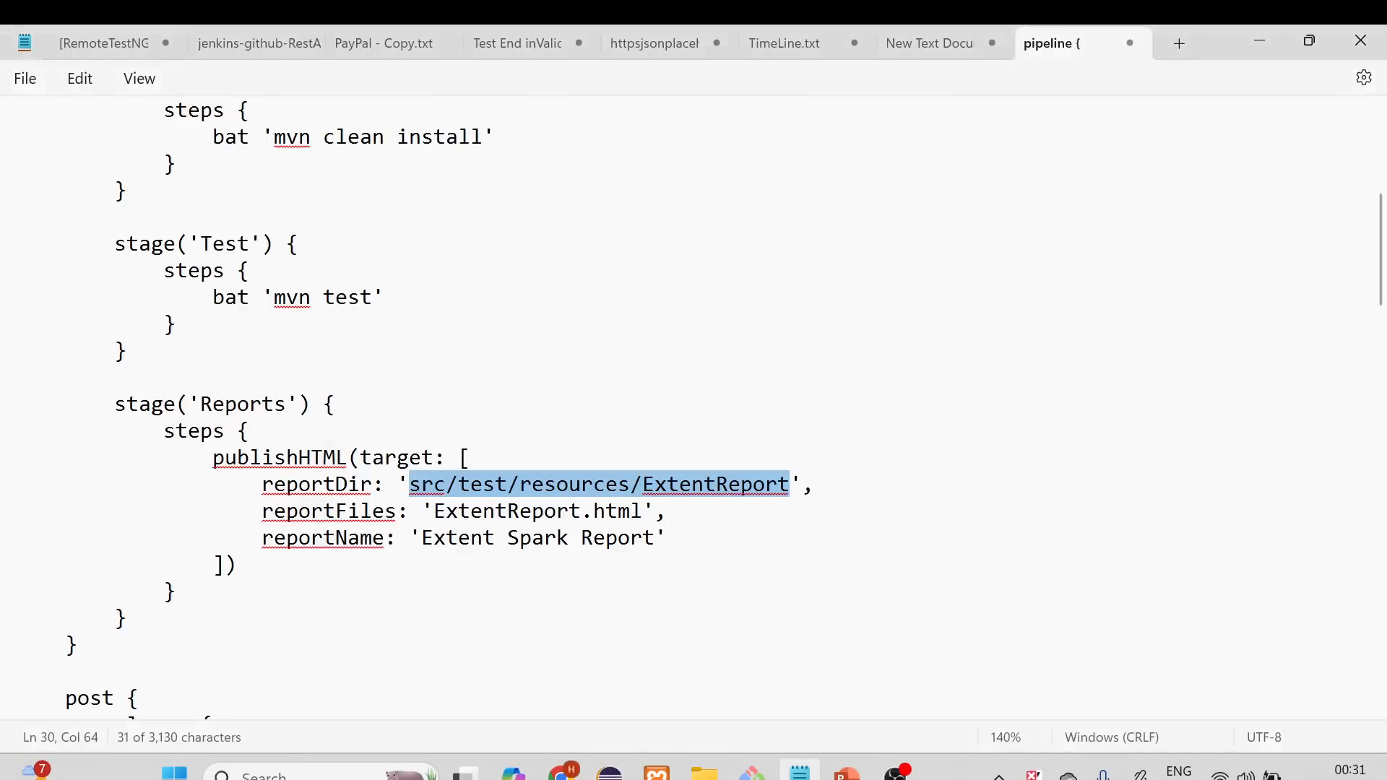
- Check the script's reportFiles value against the HTML file inside the ExtentReport folder in Eclipse, then return to Notepad
{"action": "left_click_drag", "start_coordinate": [433, 510], "coordinate": [643, 511]}
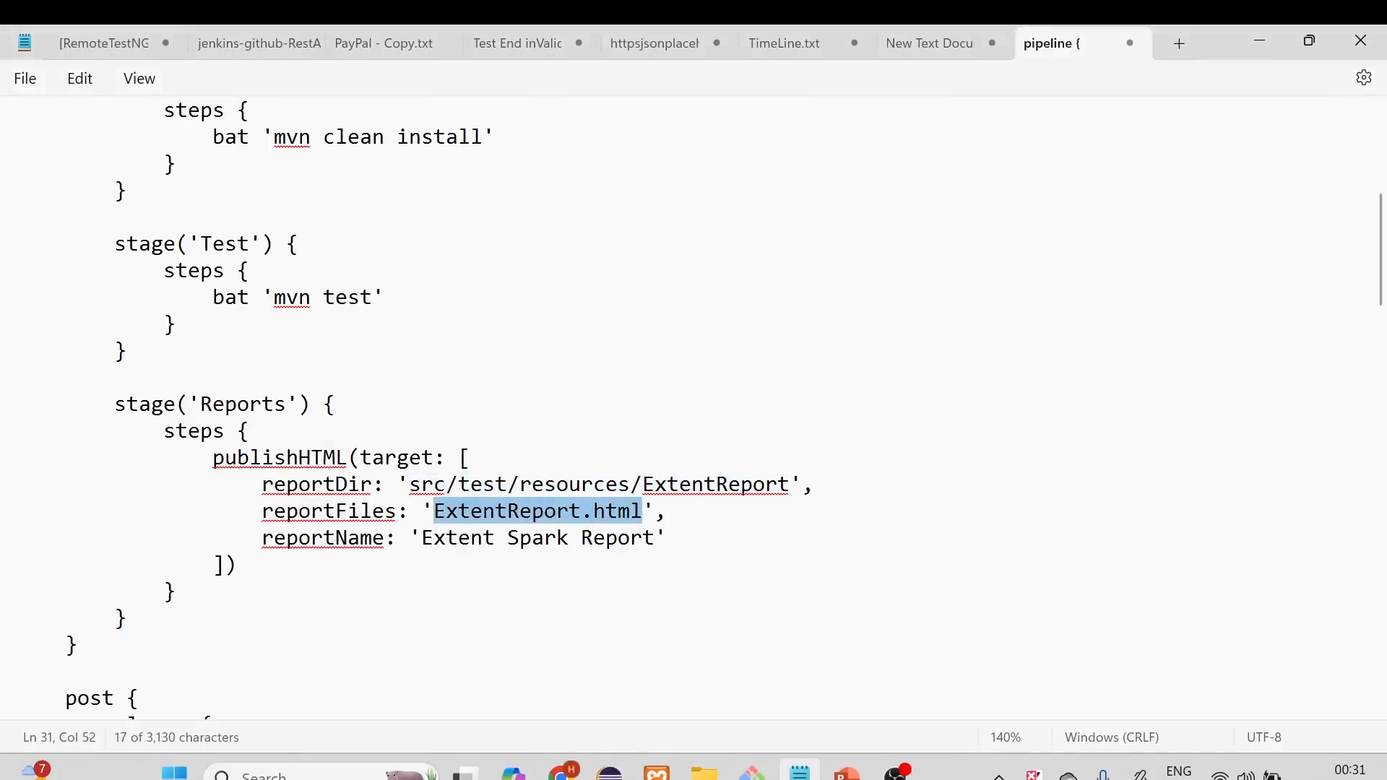
{"action": "double_click", "coordinate": [509, 513]}
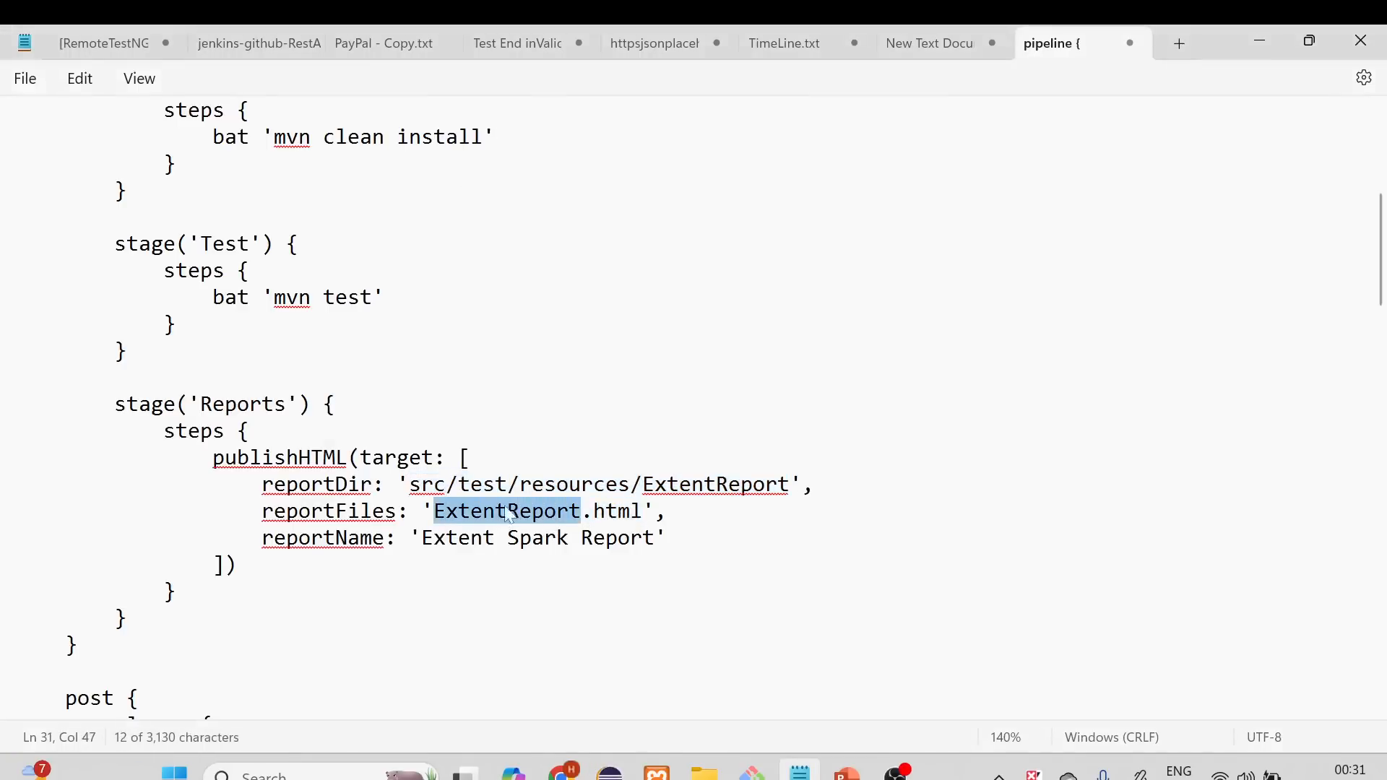
{"action": "key", "text": "alt+Tab"}
{"action": "left_click", "coordinate": [166, 285]}
{"action": "key", "text": "alt+Tab"}
- Examine the reportName value and the closing braces of the Reports stage and stages block
{"action": "left_click_drag", "start_coordinate": [423, 538], "coordinate": [666, 538]}
{"action": "scroll", "coordinate": [693, 404], "scroll_direction": "down", "scroll_amount": 2}
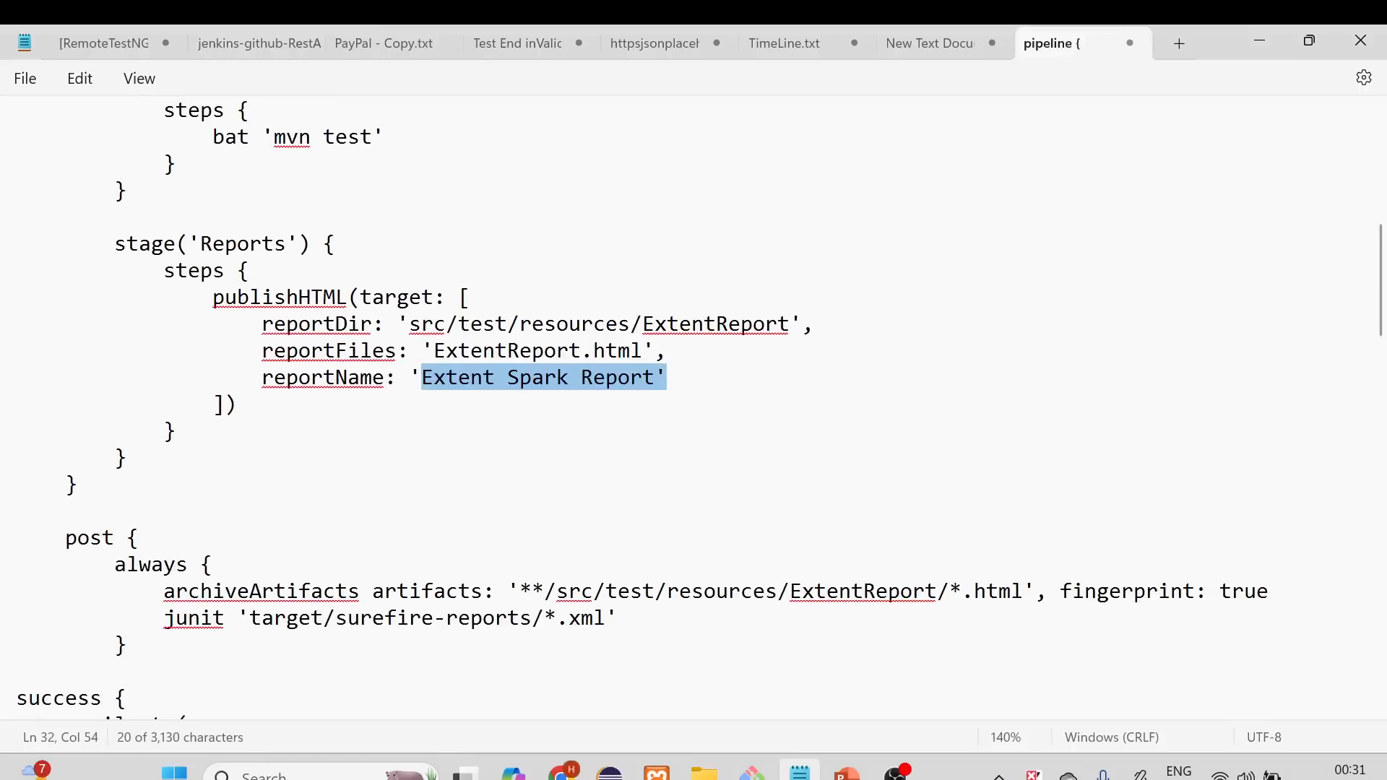
{"action": "left_click_drag", "start_coordinate": [78, 486], "coordinate": [139, 351]}
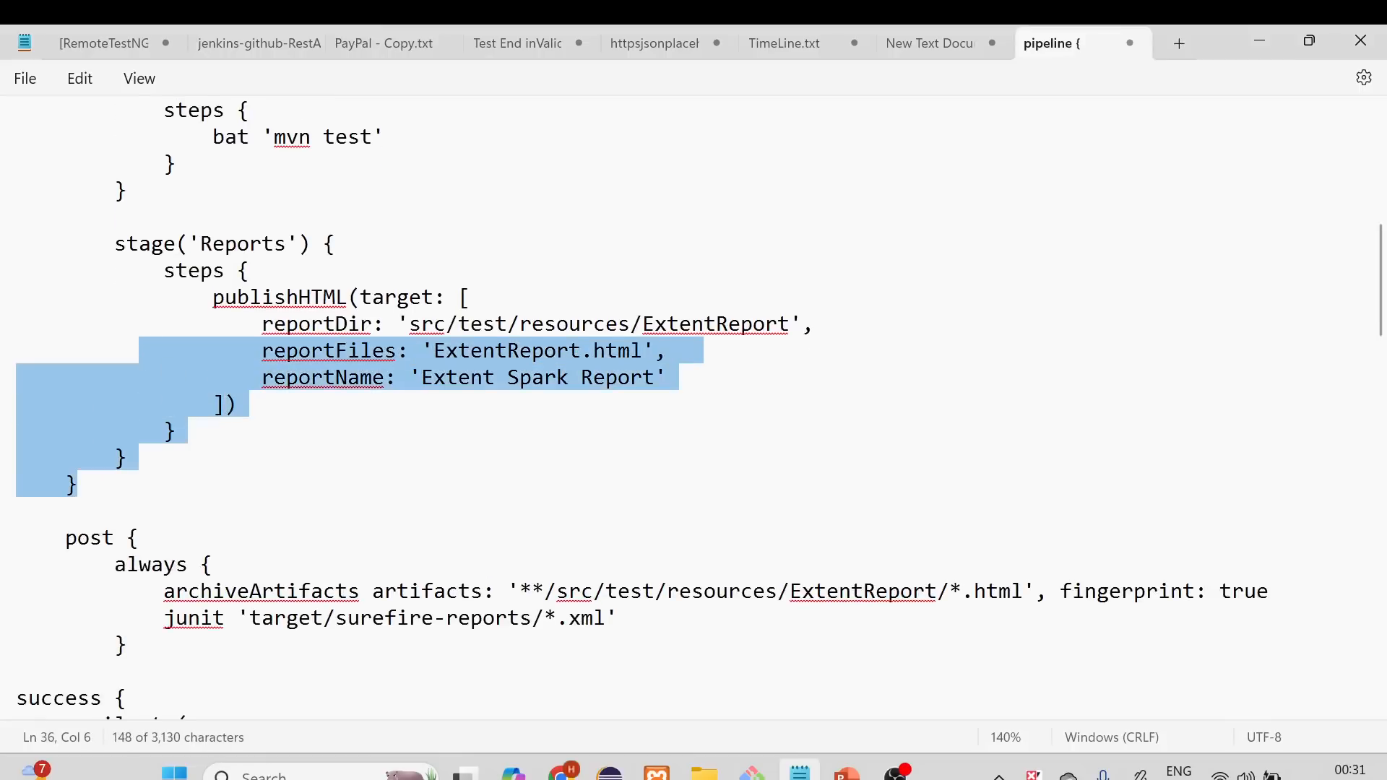
- Examine the post section's always block, including the archiveArtifacts path and the junit line
{"action": "scroll", "coordinate": [694, 404], "scroll_direction": "down", "scroll_amount": 1}
{"action": "scroll", "coordinate": [694, 405], "scroll_direction": "down", "scroll_amount": 2}
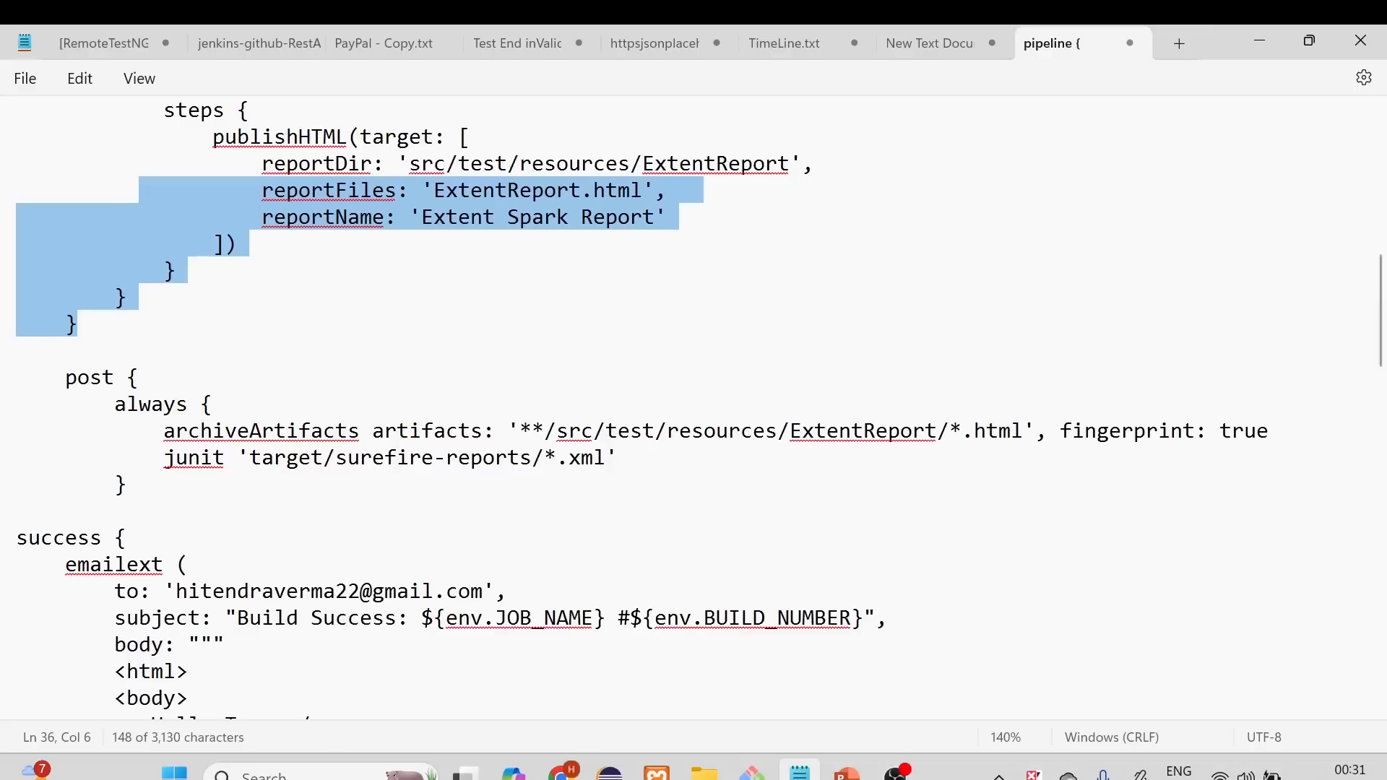
{"action": "double_click", "coordinate": [89, 378]}
{"action": "left_click_drag", "start_coordinate": [149, 431], "coordinate": [618, 458]}
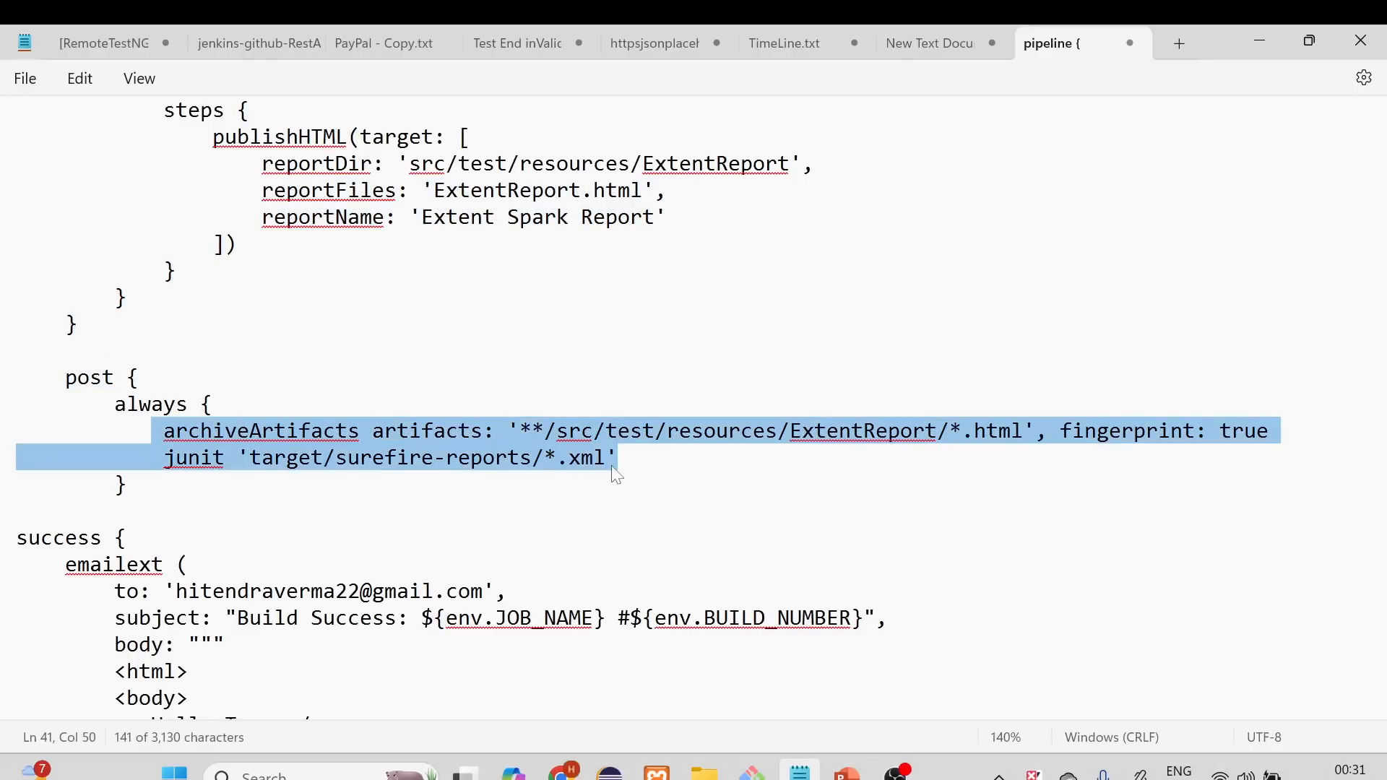
{"action": "left_click", "coordinate": [636, 460]}
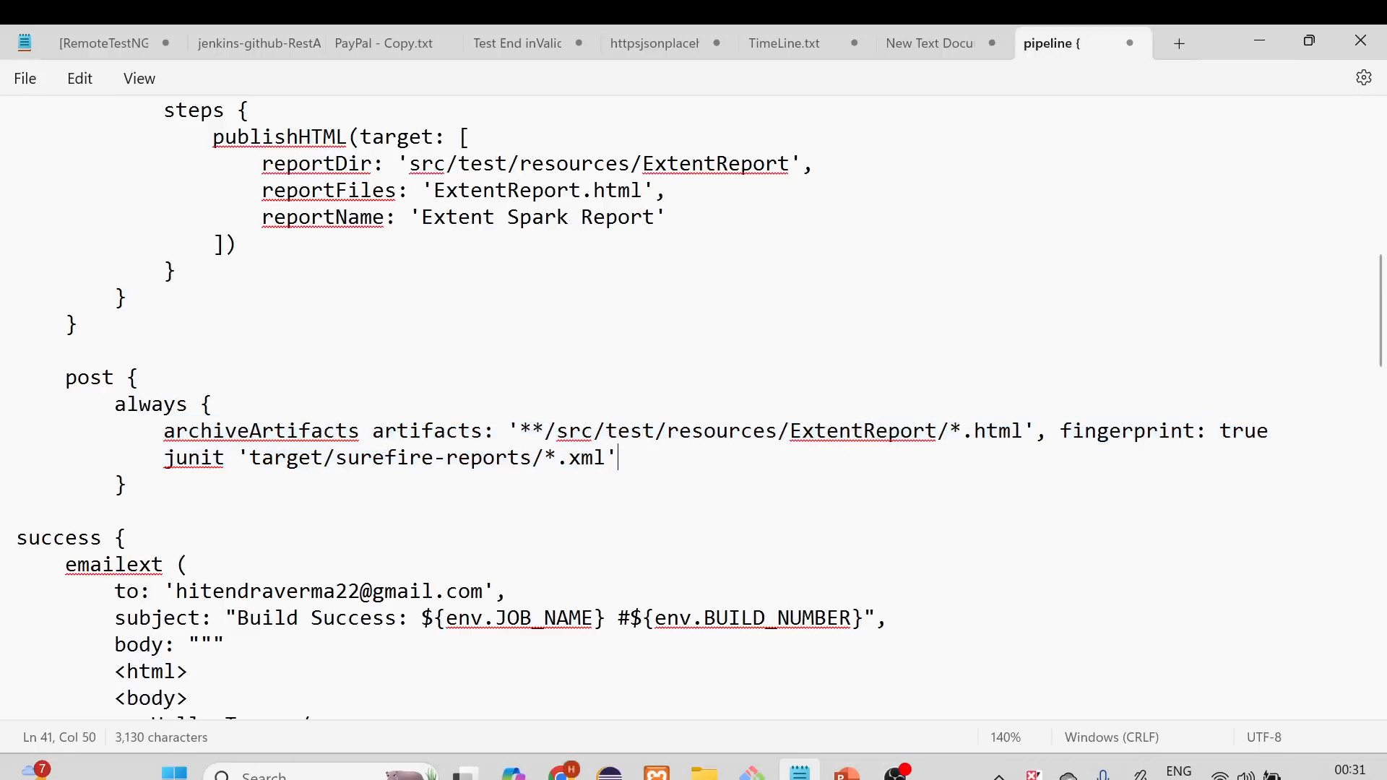
{"action": "double_click", "coordinate": [423, 431]}
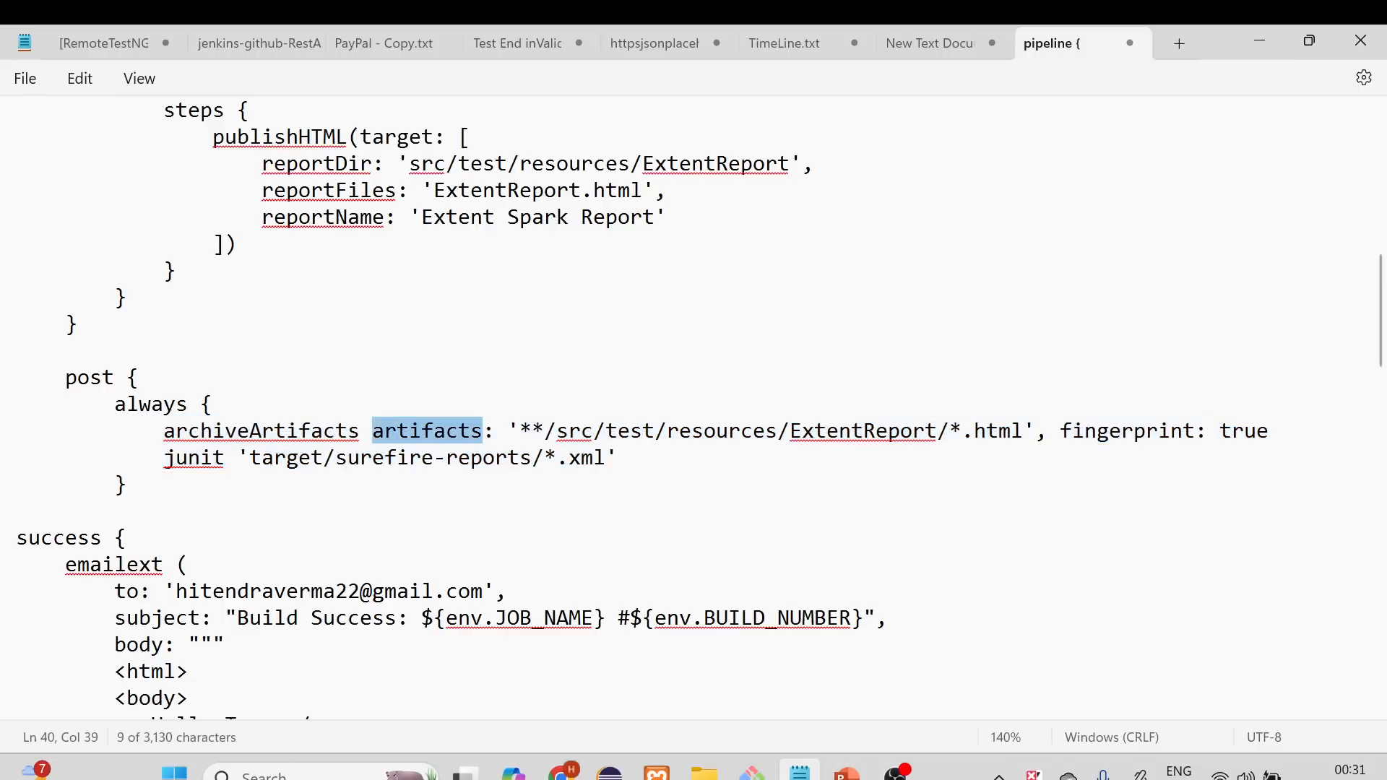
{"action": "left_click_drag", "start_coordinate": [557, 432], "coordinate": [949, 433]}
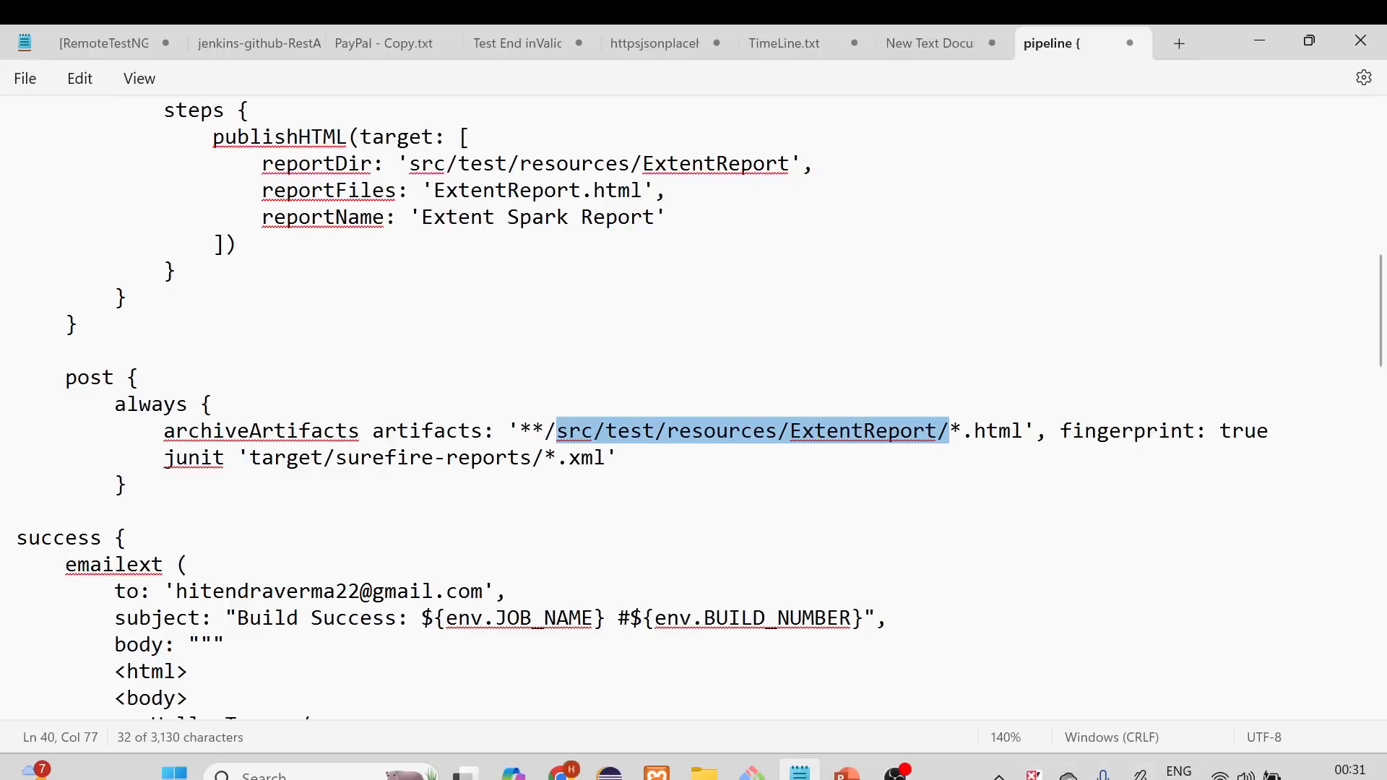
- Examine the success block of the post section and the extent of its emailext call
{"action": "scroll", "coordinate": [701, 405], "scroll_direction": "down", "scroll_amount": 2}
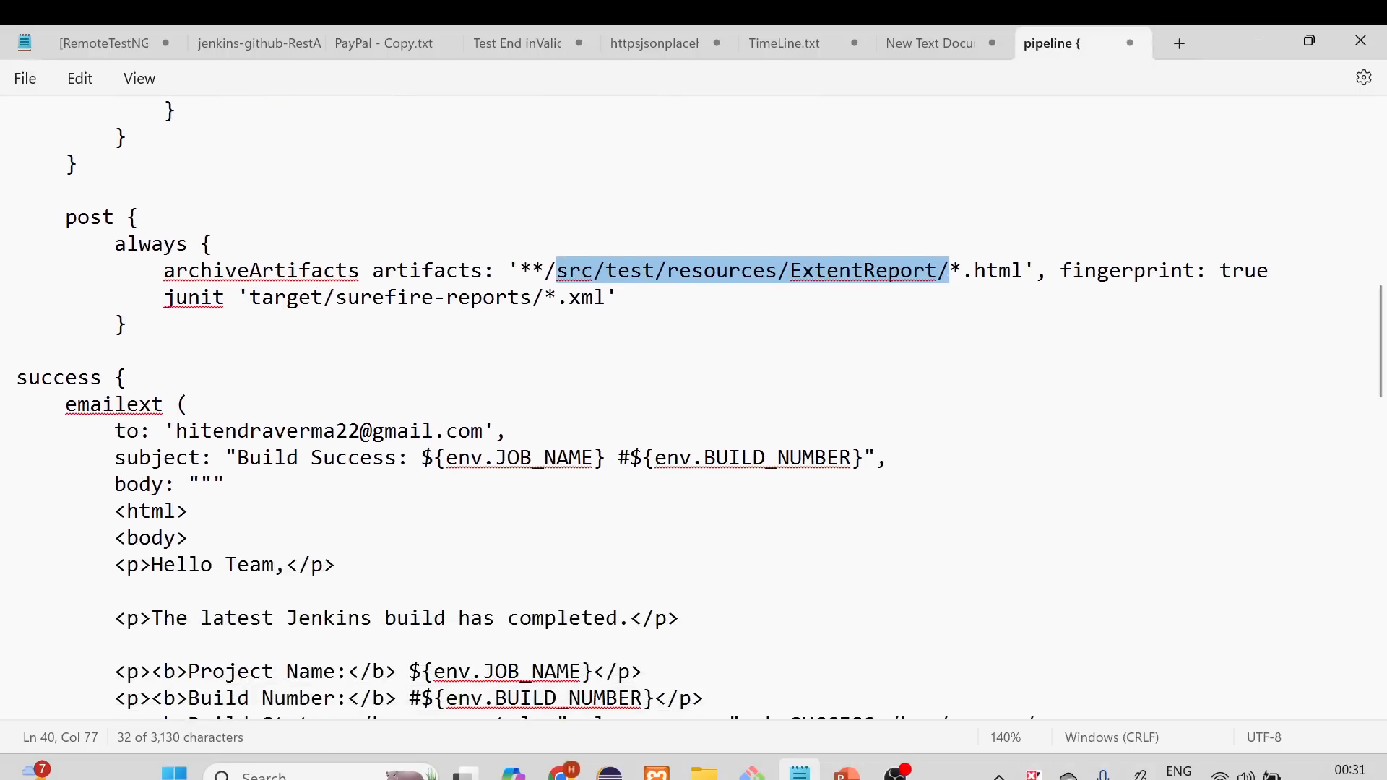
{"action": "left_click_drag", "start_coordinate": [17, 378], "coordinate": [113, 378]}
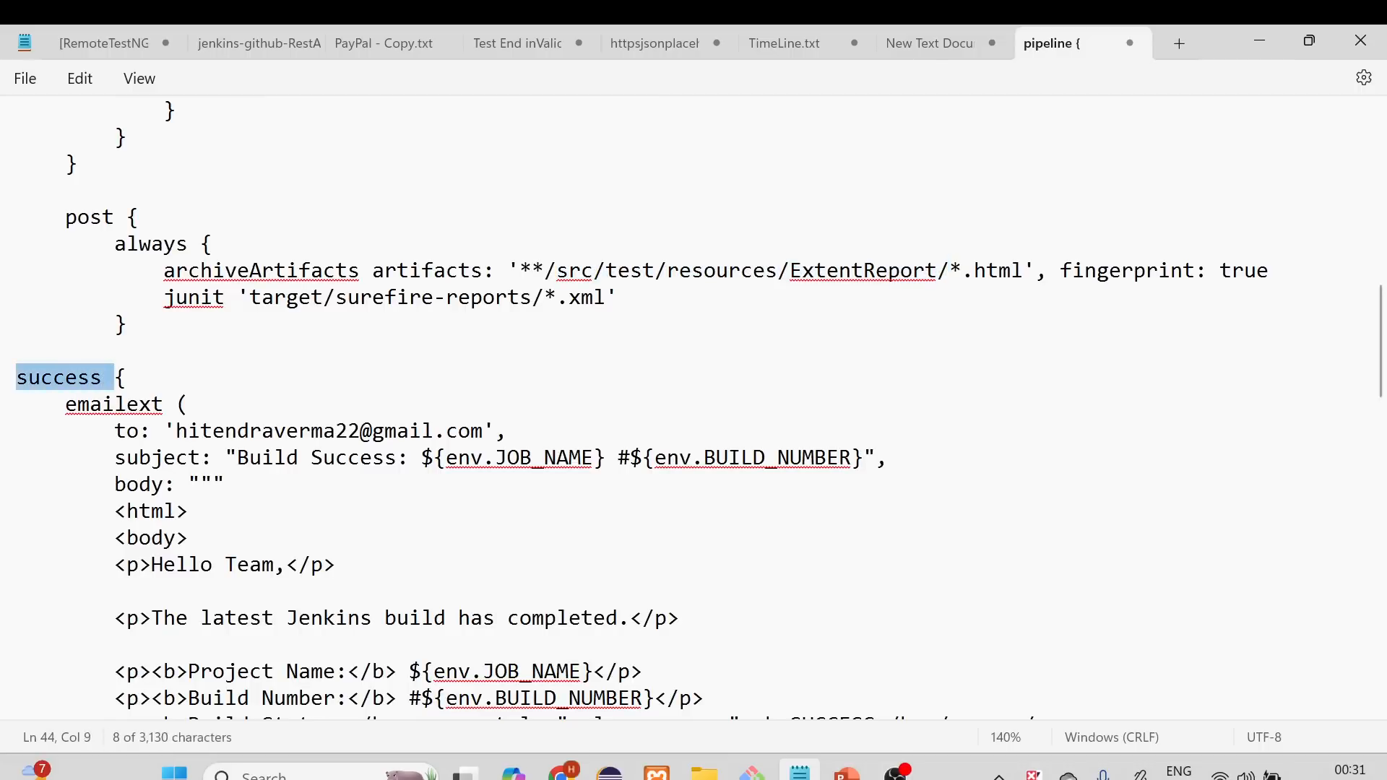
{"action": "scroll", "coordinate": [700, 410], "scroll_direction": "up", "scroll_amount": 1}
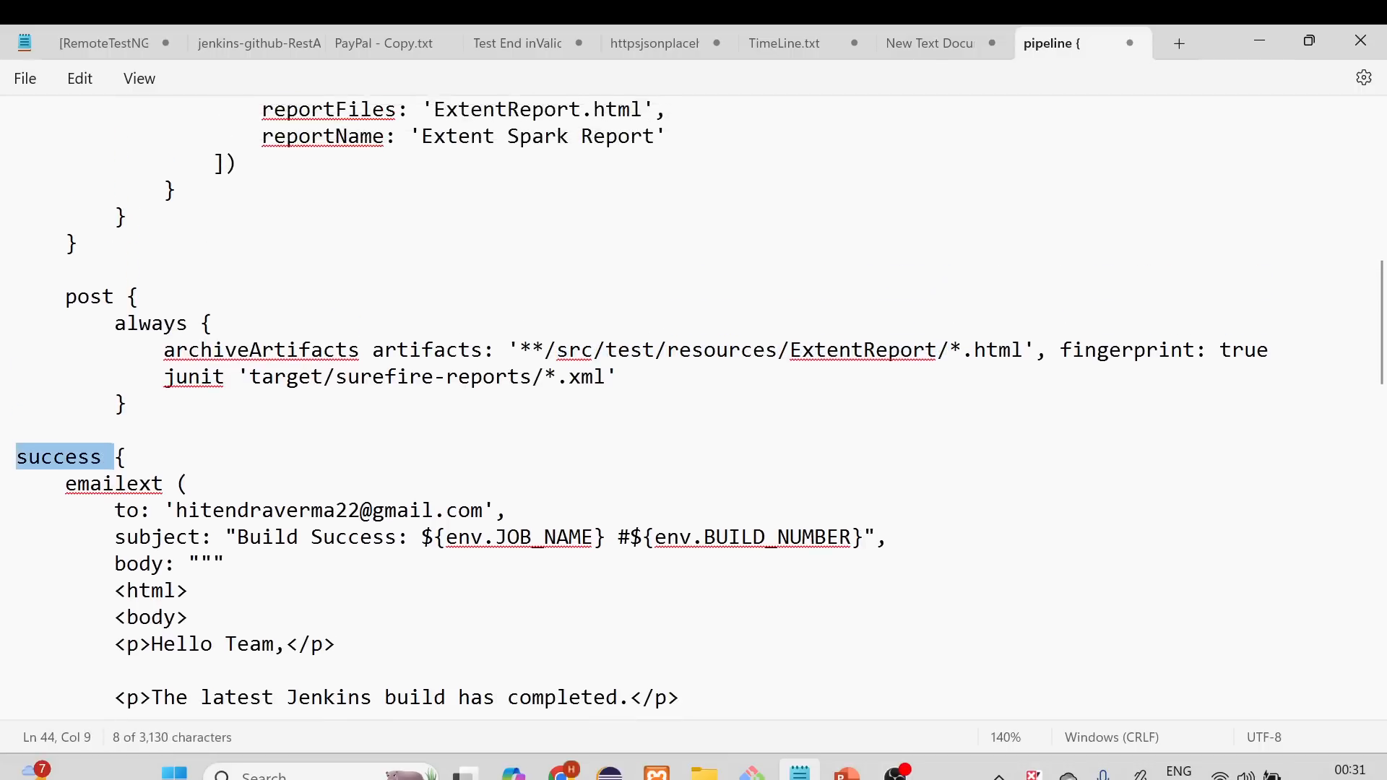
{"action": "scroll", "coordinate": [700, 410], "scroll_direction": "down", "scroll_amount": 2}
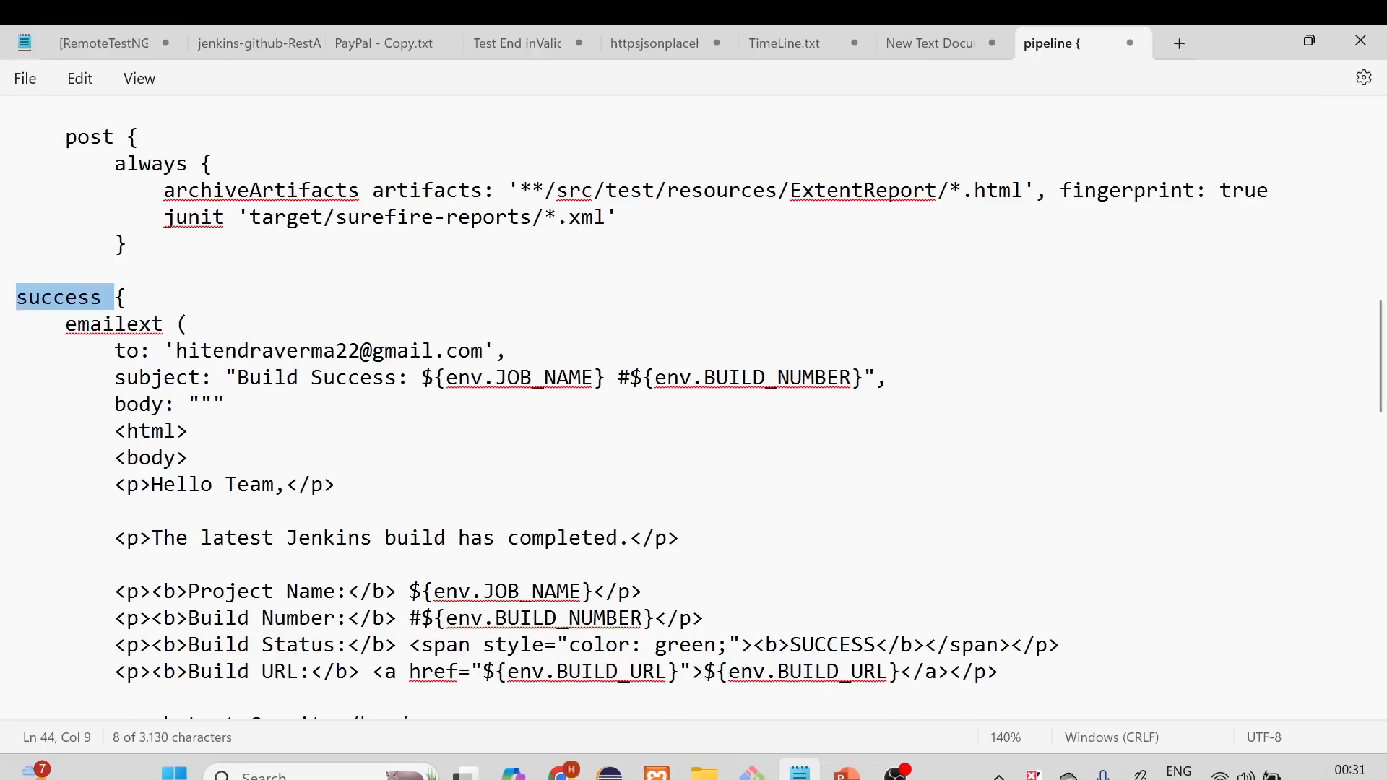
{"action": "left_click_drag", "start_coordinate": [104, 351], "coordinate": [323, 591]}
{"action": "left_click", "coordinate": [226, 405]}
{"action": "left_click_drag", "start_coordinate": [19, 432], "coordinate": [289, 618]}
{"action": "left_click", "coordinate": [219, 437]}
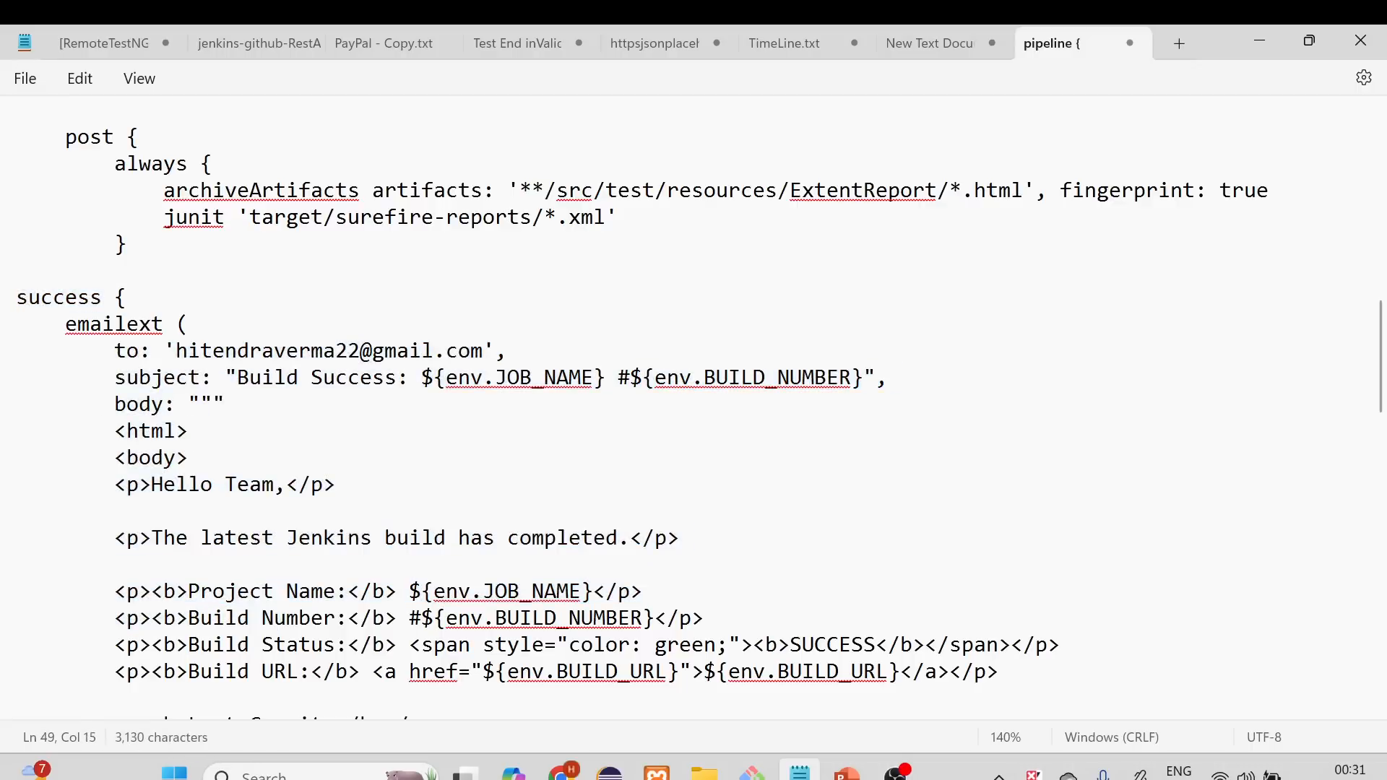
- Examine the recipient address and the subject line of the success email
{"action": "left_click_drag", "start_coordinate": [176, 351], "coordinate": [433, 351]}
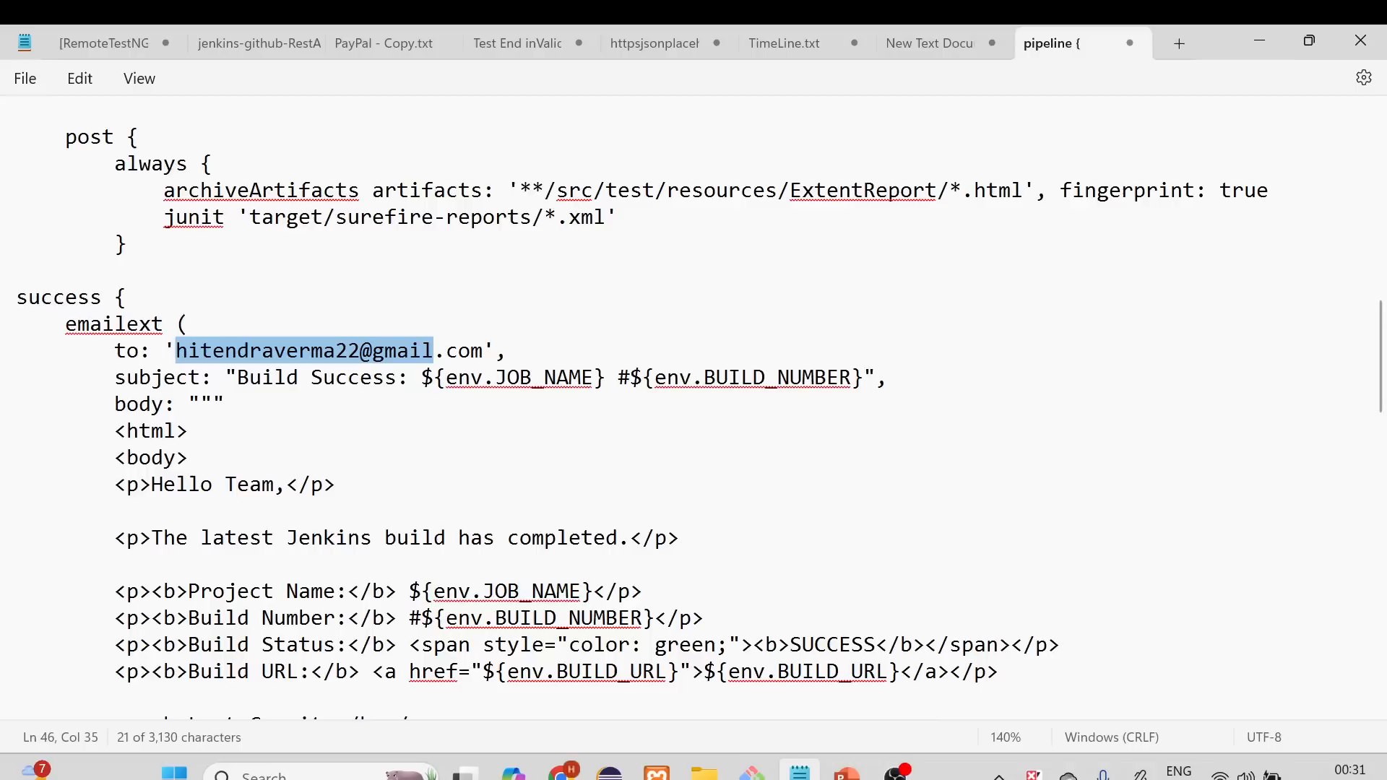
{"action": "left_click", "coordinate": [189, 431]}
{"action": "left_click_drag", "start_coordinate": [238, 377], "coordinate": [852, 377]}
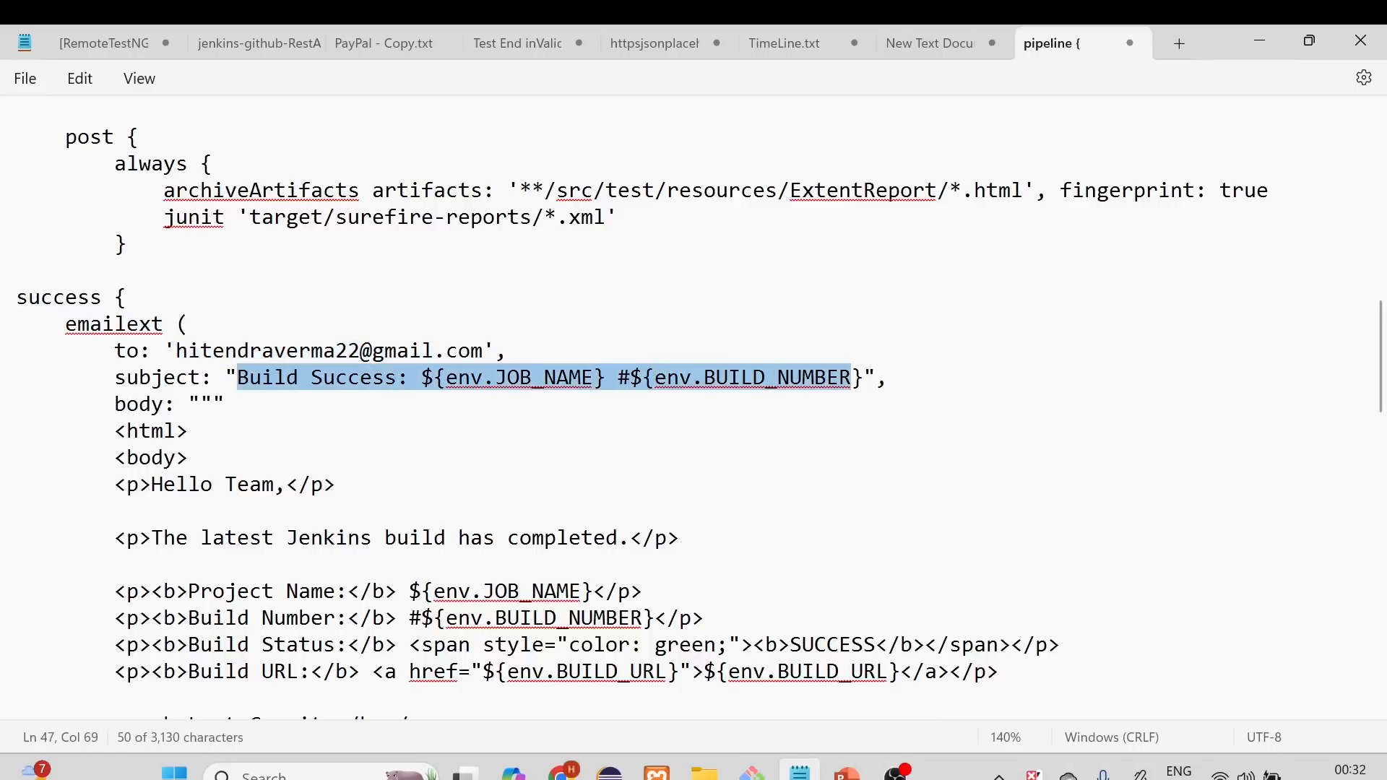
{"action": "left_click", "coordinate": [189, 431]}
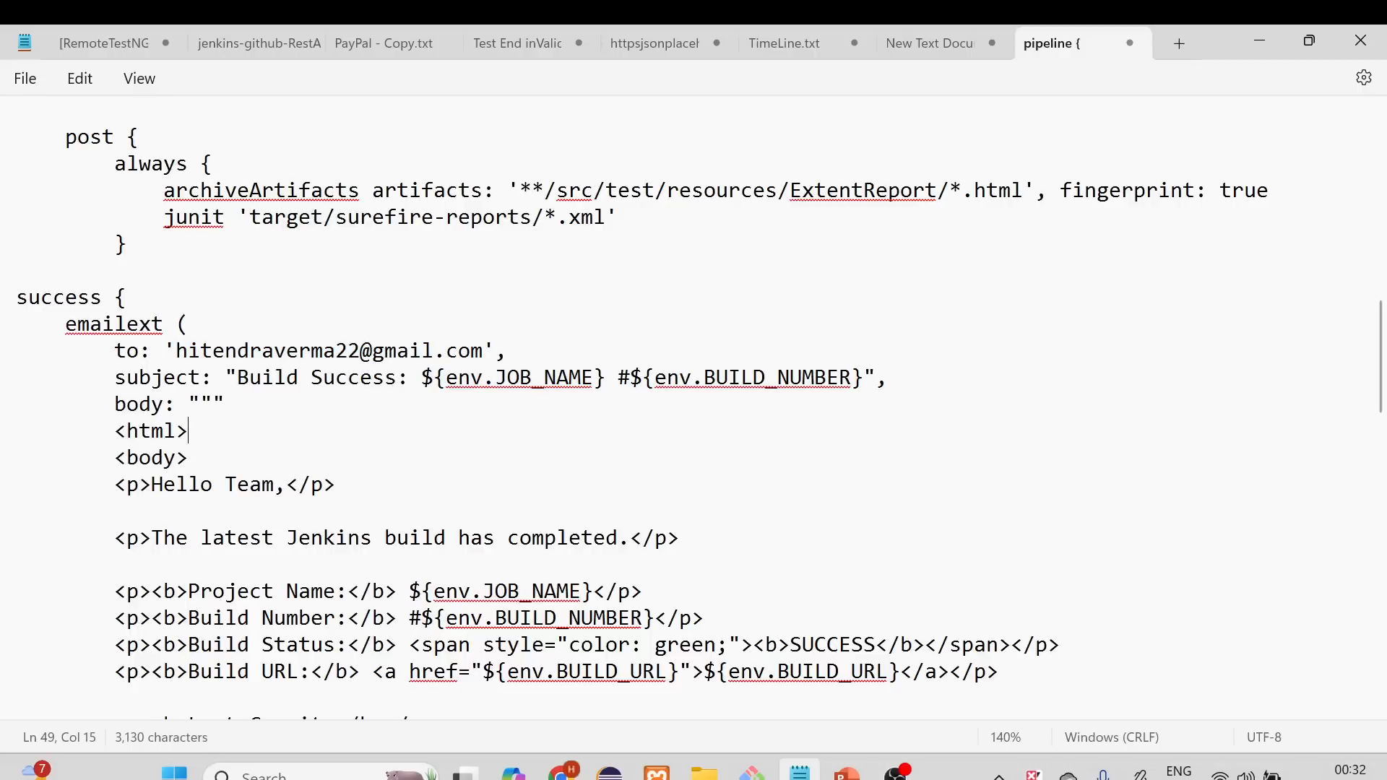
- Examine the success email's body, from the completion message through the project name, build number, build status colour and build URL lines
{"action": "scroll", "coordinate": [693, 404], "scroll_direction": "down", "scroll_amount": 2}
{"action": "left_click_drag", "start_coordinate": [103, 244], "coordinate": [188, 244]}
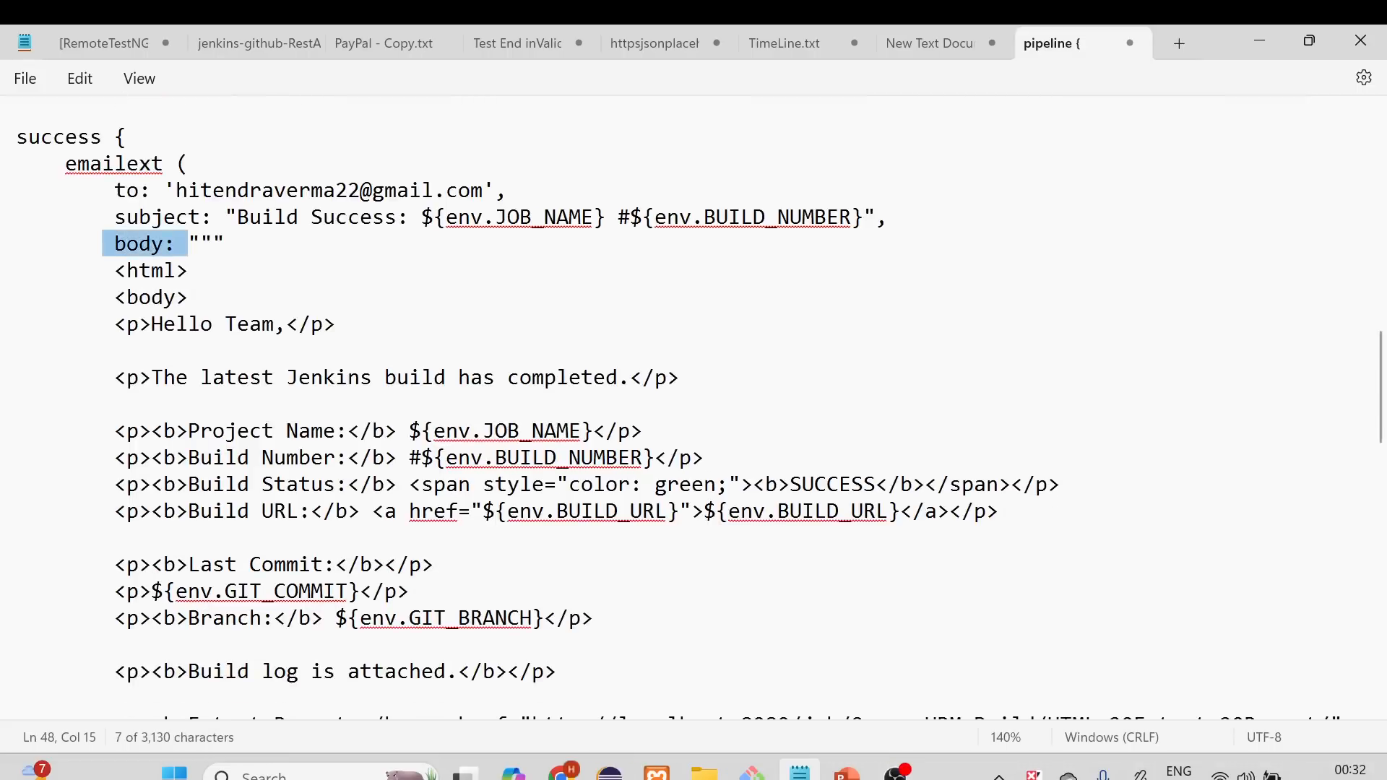
{"action": "left_click_drag", "start_coordinate": [151, 378], "coordinate": [630, 383]}
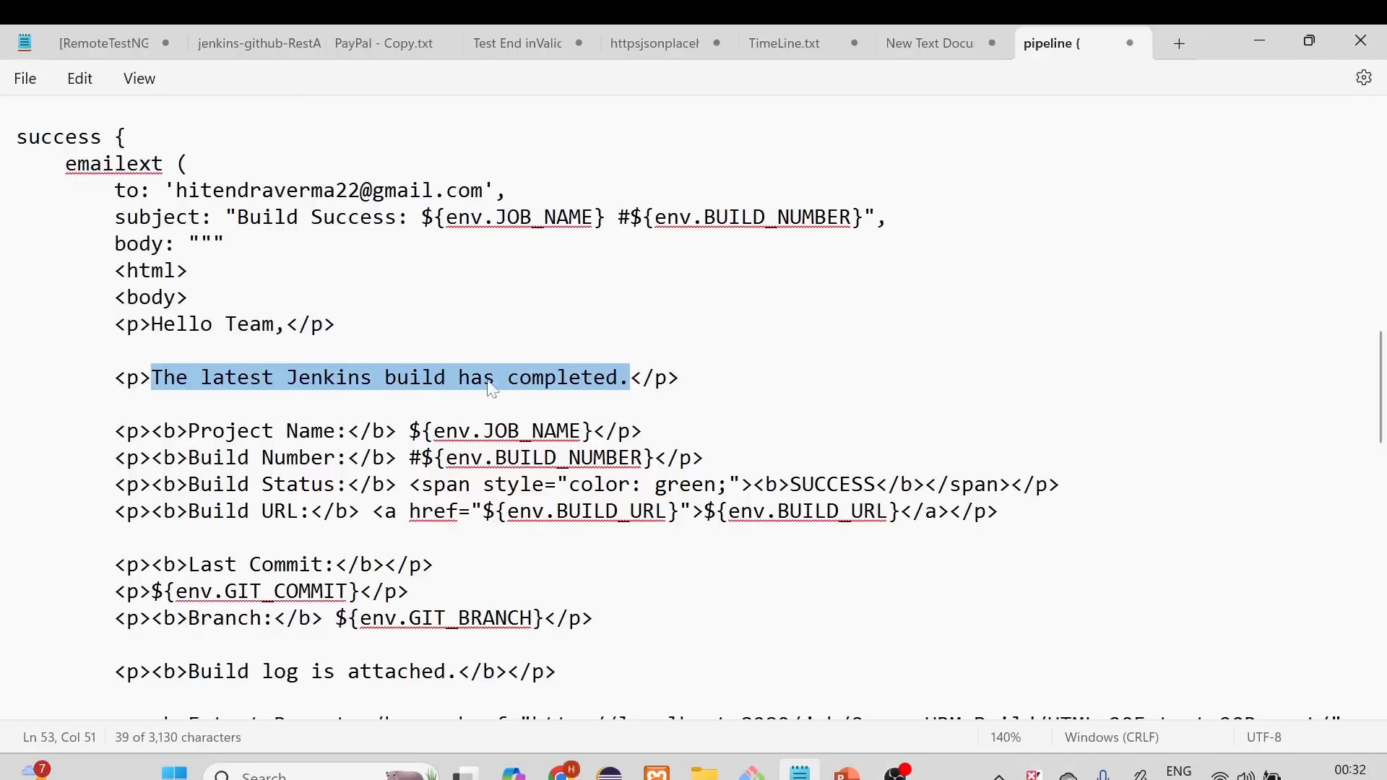
{"action": "scroll", "coordinate": [528, 388], "scroll_direction": "down", "scroll_amount": 1}
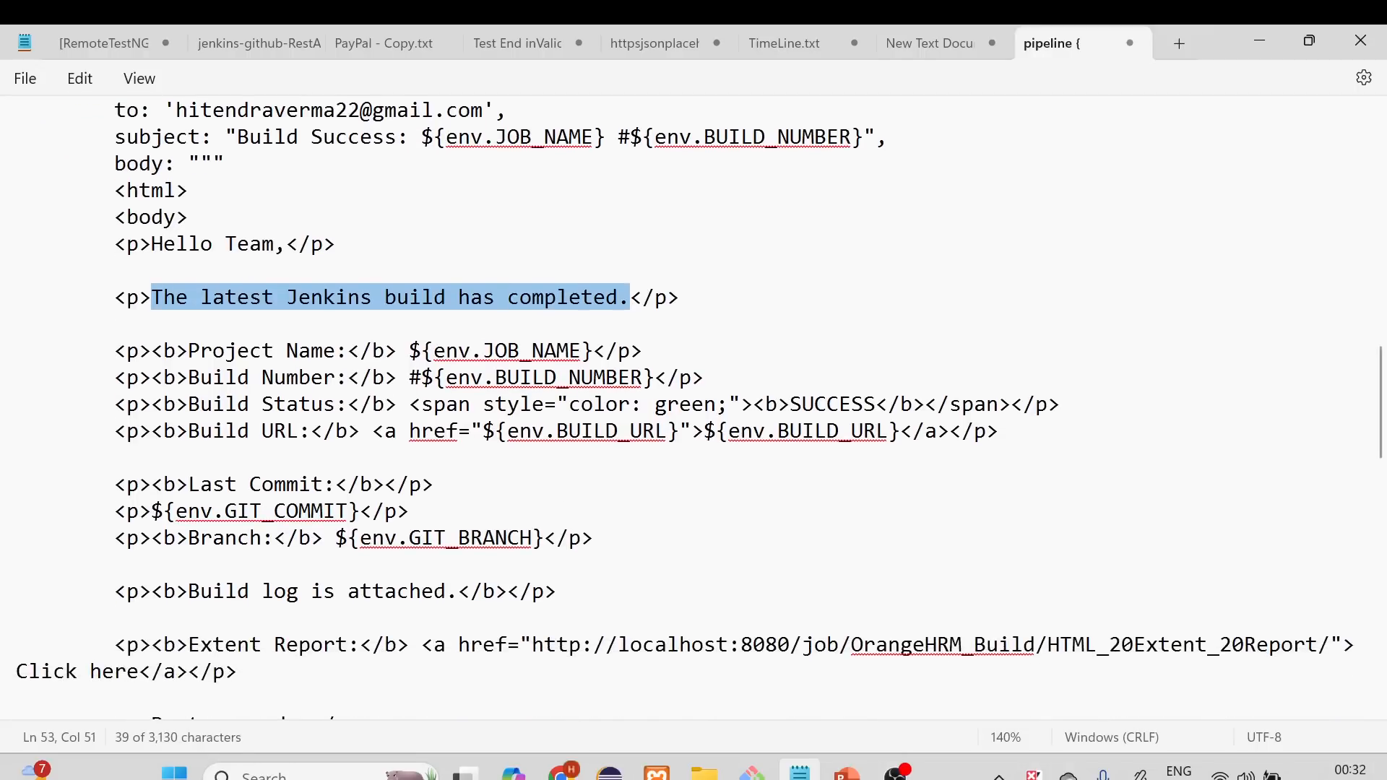
{"action": "left_click_drag", "start_coordinate": [594, 351], "coordinate": [421, 351]}
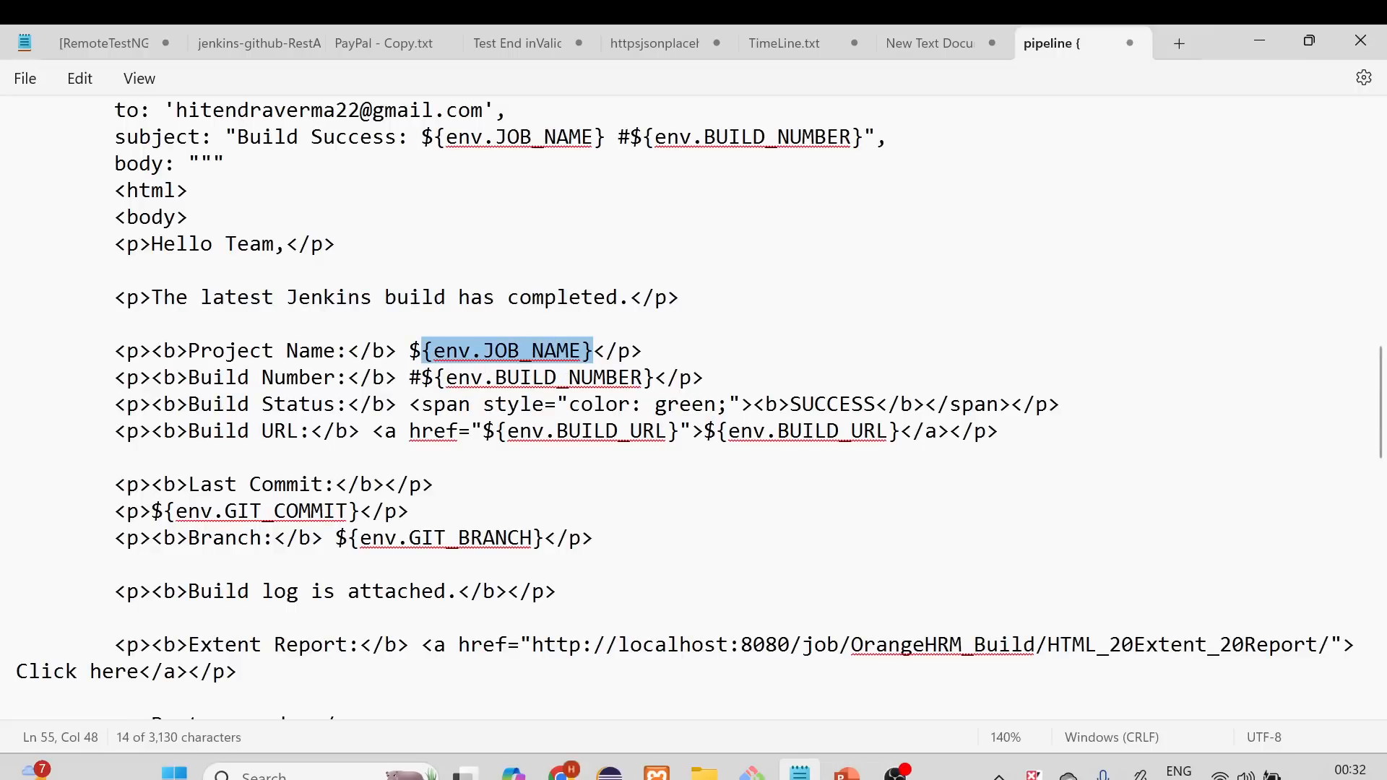
{"action": "double_click", "coordinate": [528, 378]}
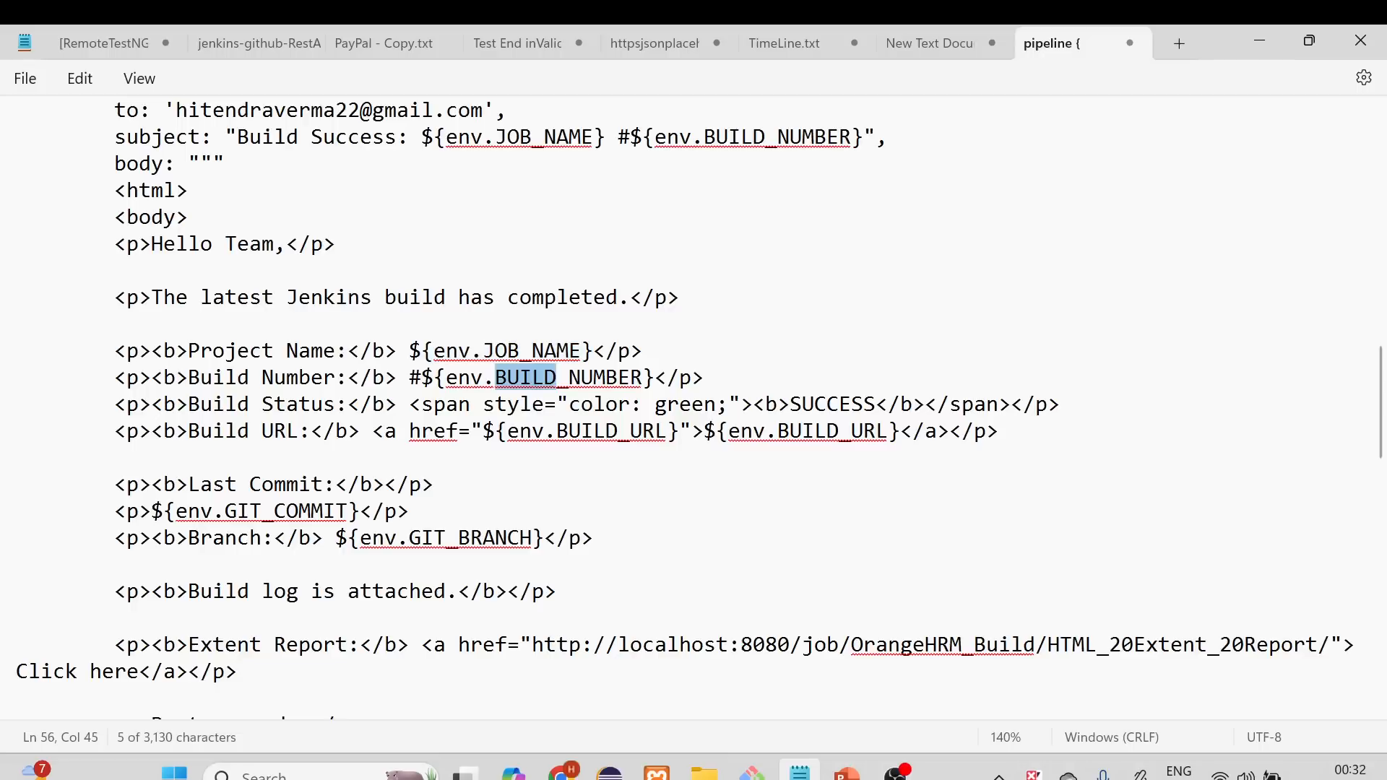
{"action": "double_click", "coordinate": [613, 434]}
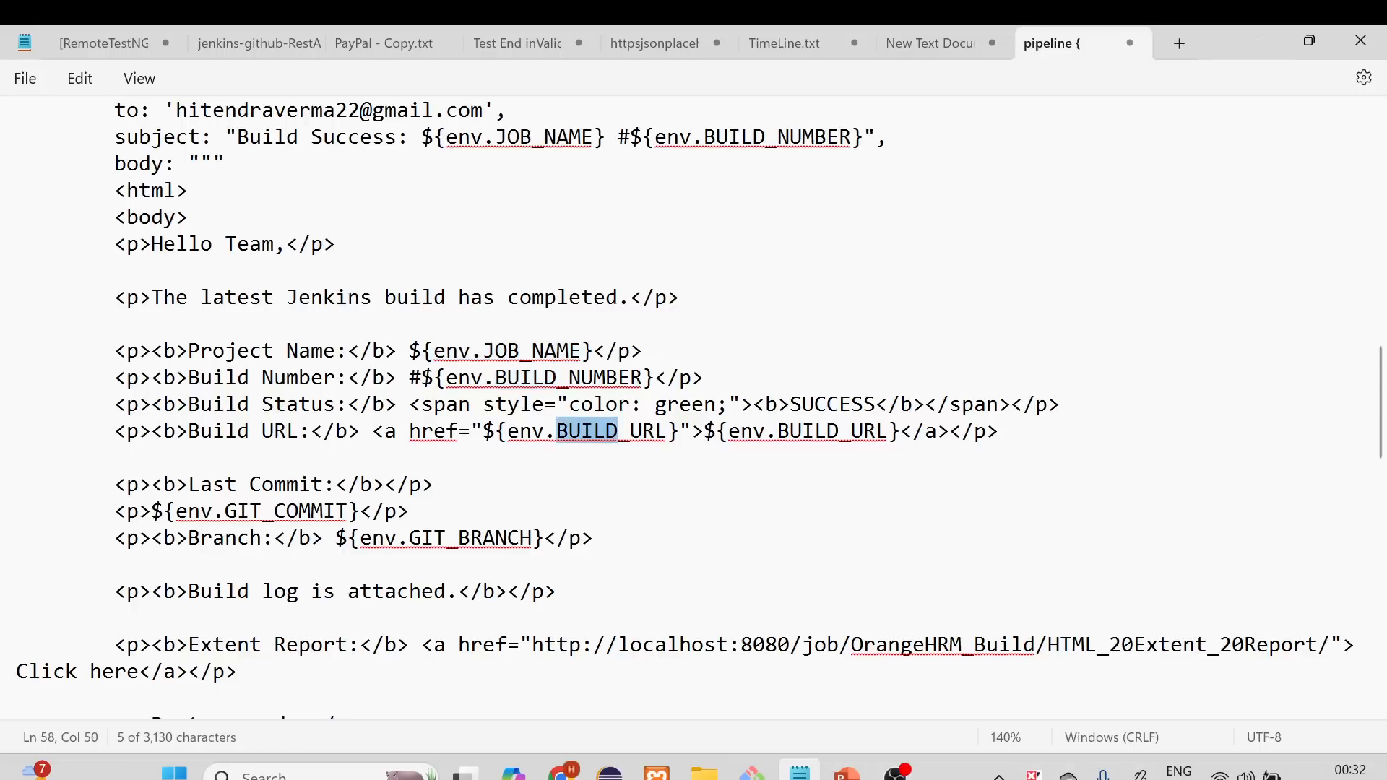
{"action": "left_click_drag", "start_coordinate": [570, 405], "coordinate": [705, 405]}
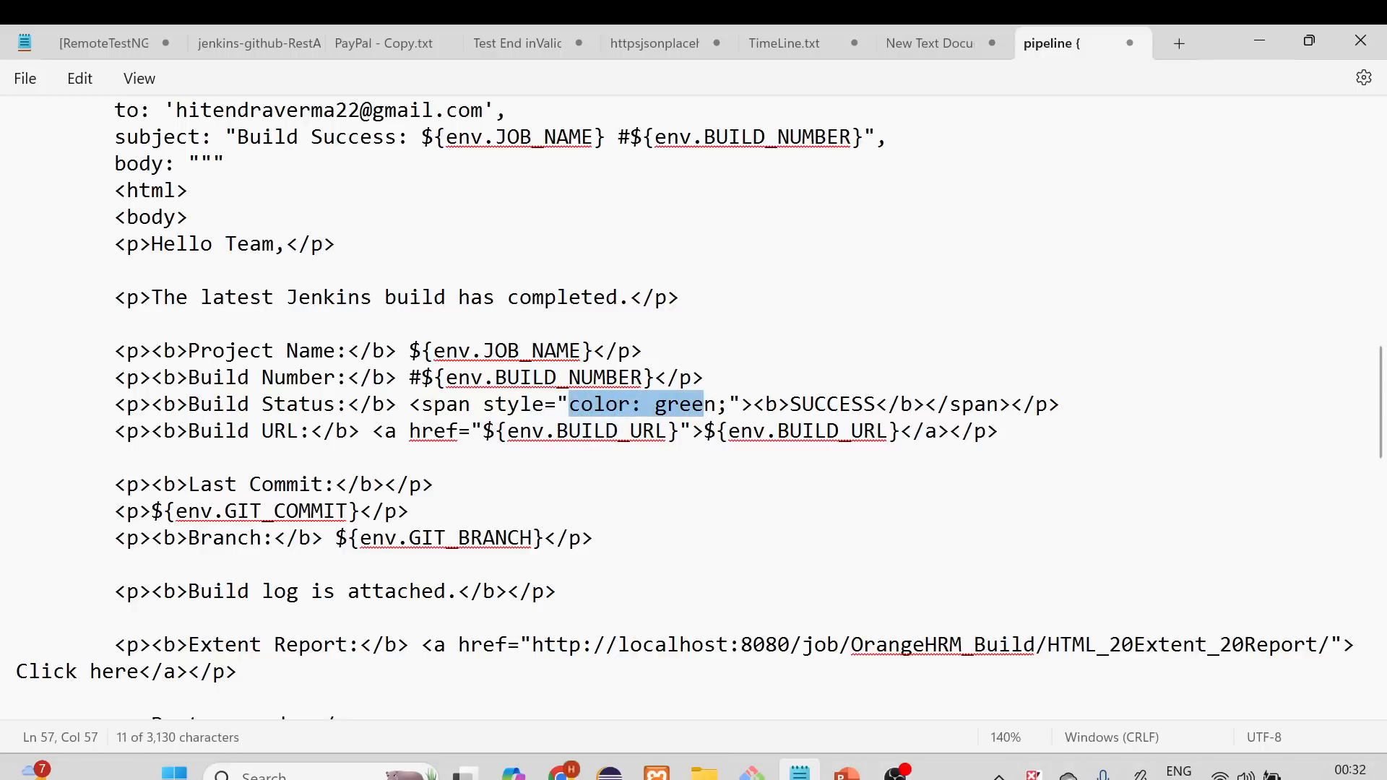
{"action": "double_click", "coordinate": [692, 405]}
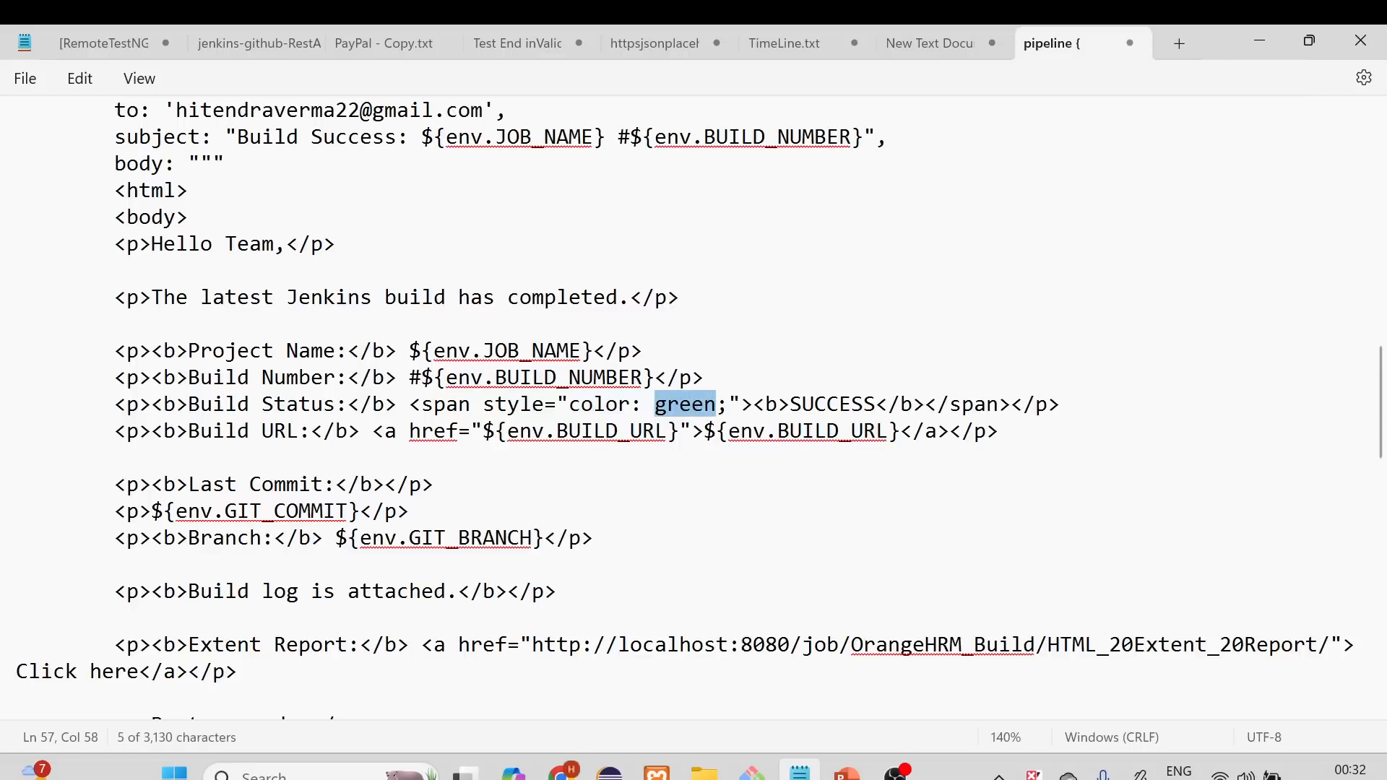
- Review the success email's detail lines from Project Name to the build log note against its subject and heading
{"action": "scroll", "coordinate": [691, 407], "scroll_direction": "down", "scroll_amount": 2}
{"action": "scroll", "coordinate": [692, 407], "scroll_direction": "up", "scroll_amount": 1}
{"action": "left_click_drag", "start_coordinate": [560, 512], "coordinate": [214, 271]}
{"action": "scroll", "coordinate": [453, 465], "scroll_direction": "up", "scroll_amount": 1}
{"action": "scroll", "coordinate": [454, 465], "scroll_direction": "up", "scroll_amount": 2}
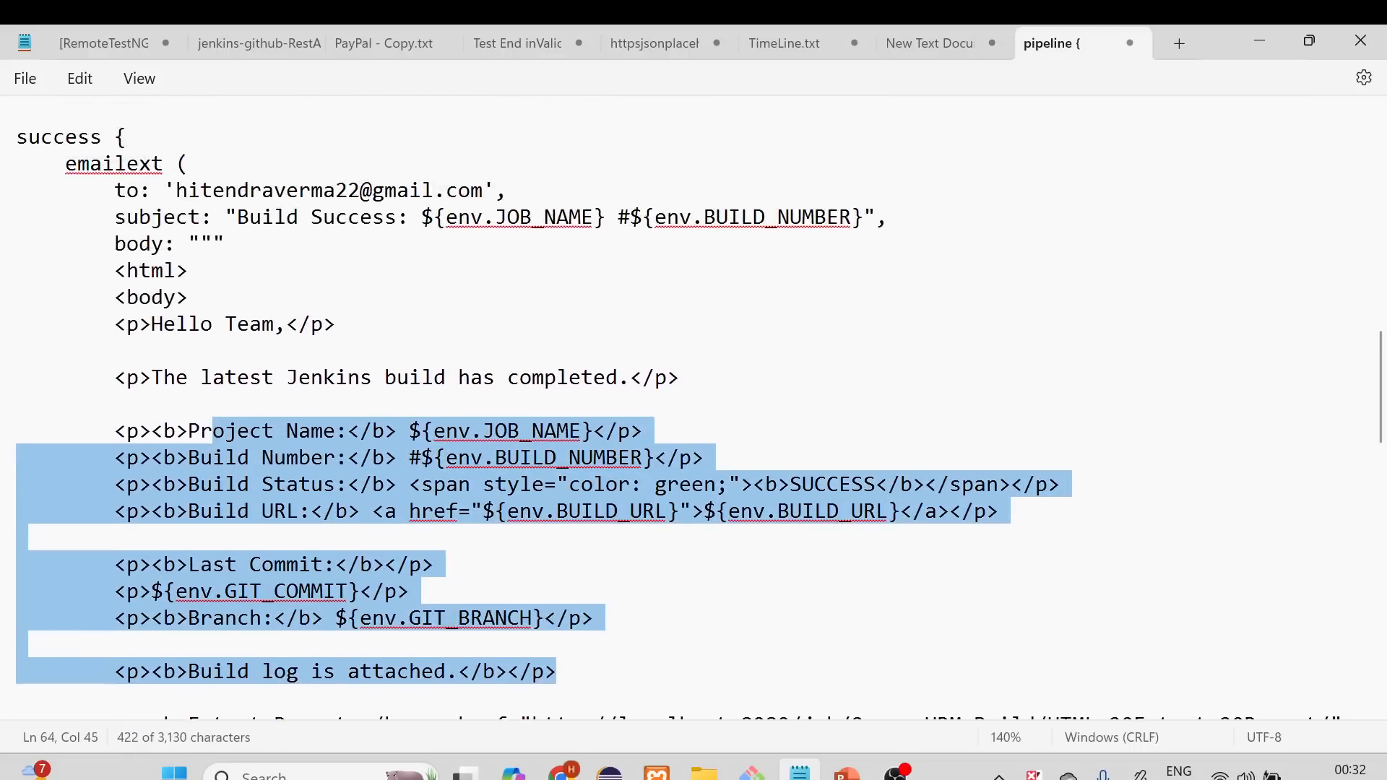
- Examine the failure block's emailext call, including its subject, HTML body and red FAILED status
{"action": "scroll", "coordinate": [327, 430], "scroll_direction": "down", "scroll_amount": 7}
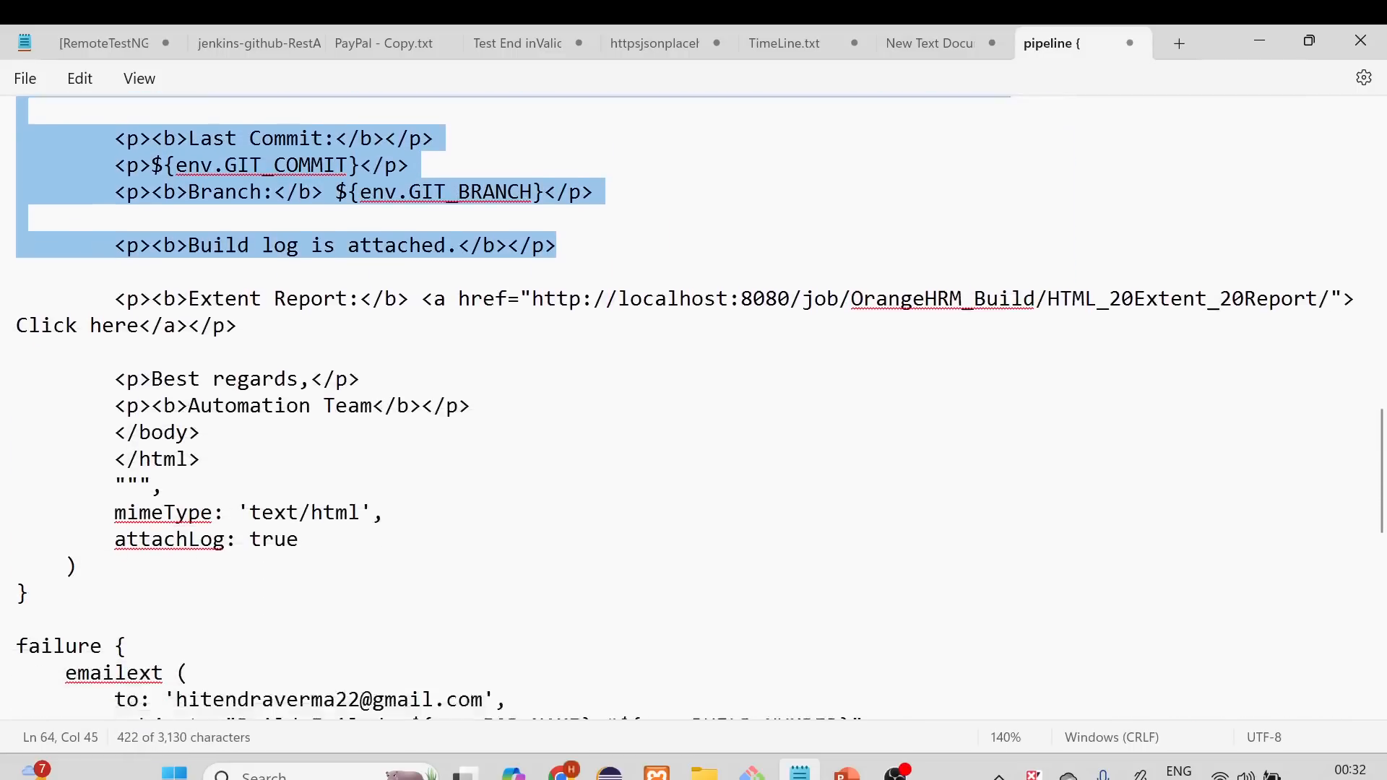
{"action": "triple_click", "coordinate": [243, 515]}
{"action": "scroll", "coordinate": [532, 517], "scroll_direction": "down", "scroll_amount": 4}
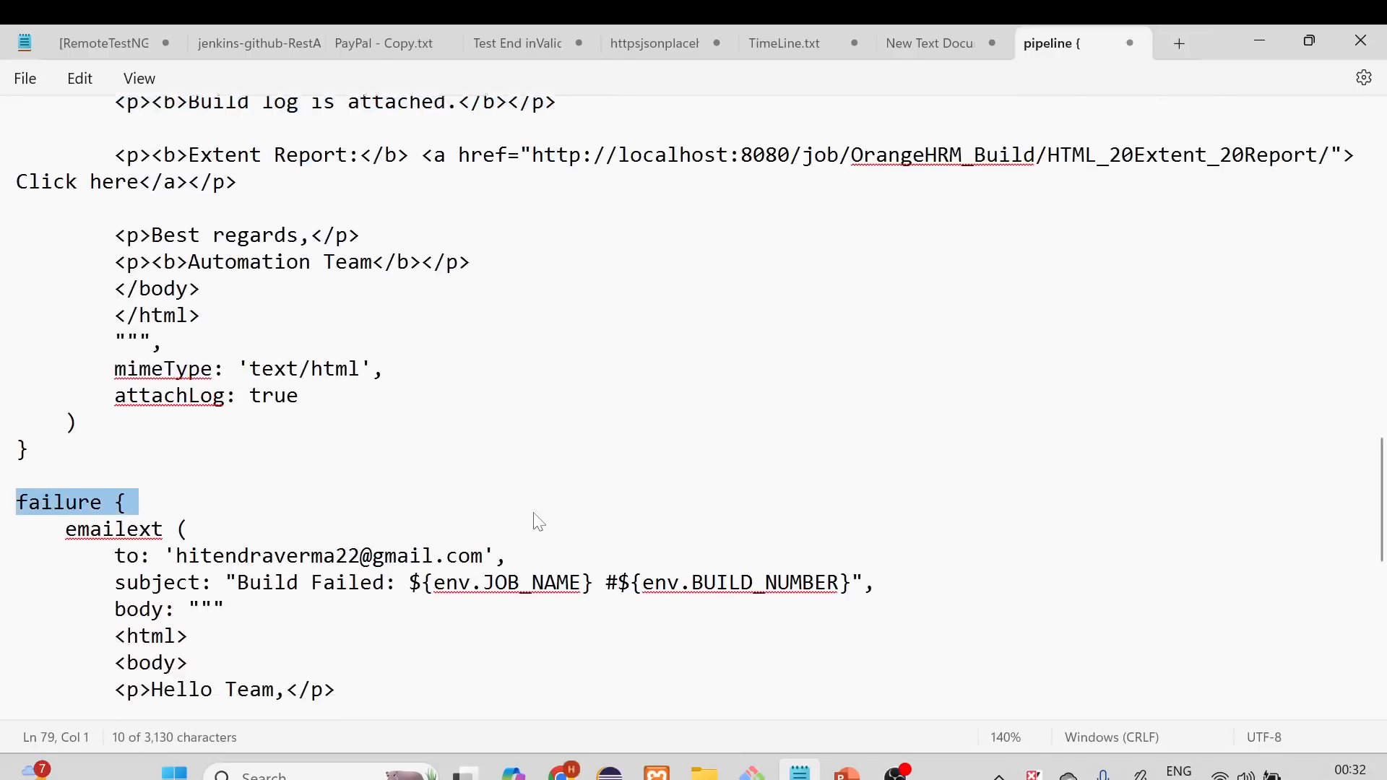
{"action": "left_click_drag", "start_coordinate": [127, 271], "coordinate": [261, 511]}
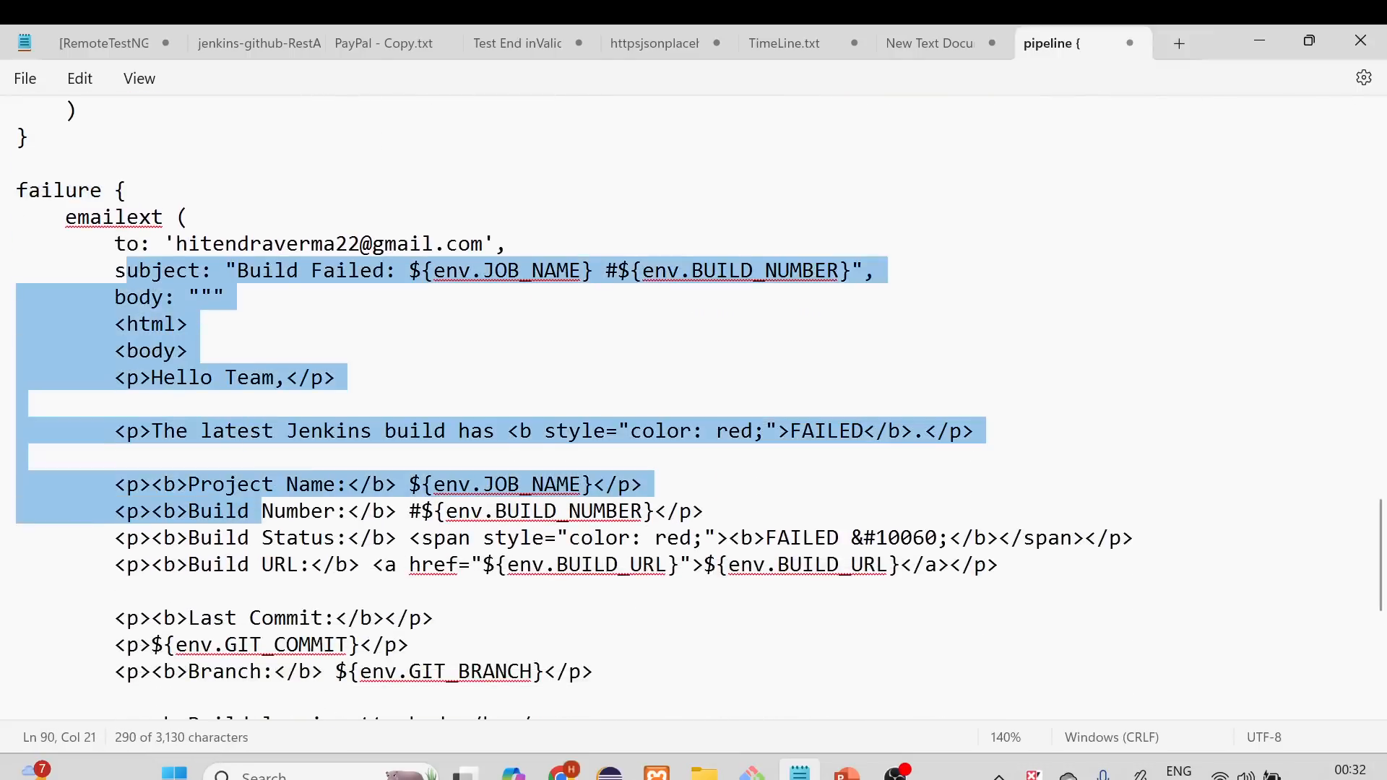
{"action": "scroll", "coordinate": [261, 512], "scroll_direction": "down", "scroll_amount": 2}
{"action": "scroll", "coordinate": [261, 511], "scroll_direction": "up", "scroll_amount": 2}
{"action": "scroll", "coordinate": [694, 409], "scroll_direction": "up", "scroll_amount": 1}
{"action": "scroll", "coordinate": [694, 409], "scroll_direction": "down", "scroll_amount": 6}
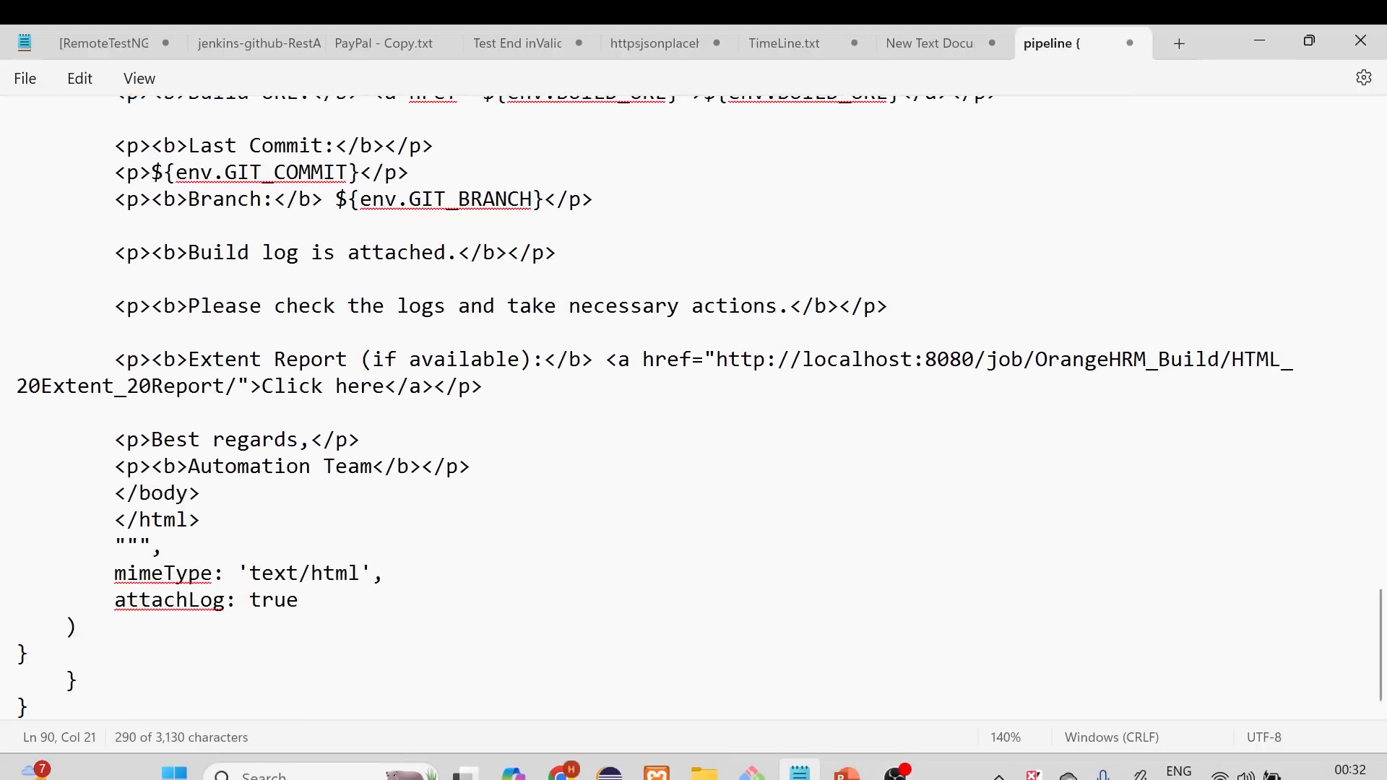
- Examine the mimeType and attachLog settings that close the failure email
{"action": "left_click_drag", "start_coordinate": [361, 573], "coordinate": [251, 575]}
{"action": "scroll", "coordinate": [693, 409], "scroll_direction": "up", "scroll_amount": 3}
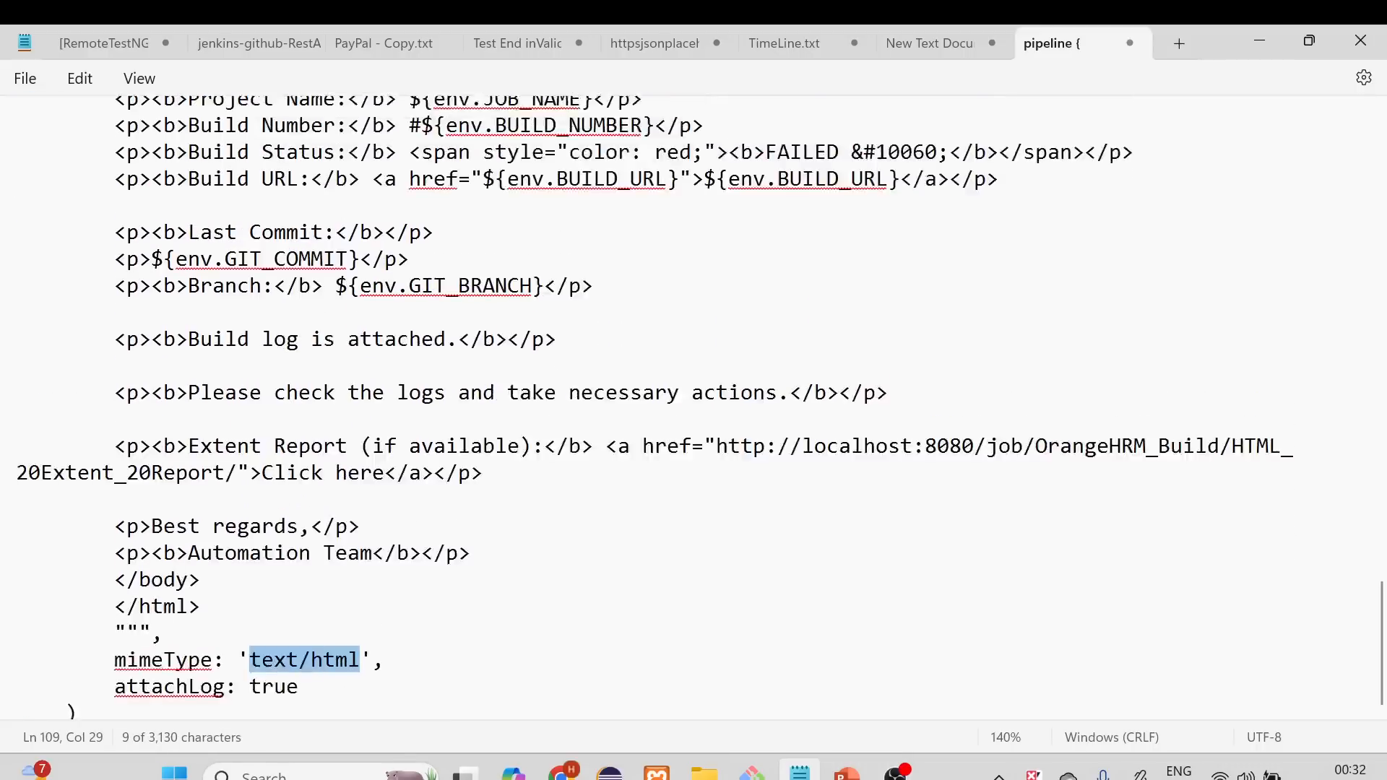
{"action": "scroll", "coordinate": [694, 409], "scroll_direction": "down", "scroll_amount": 3}
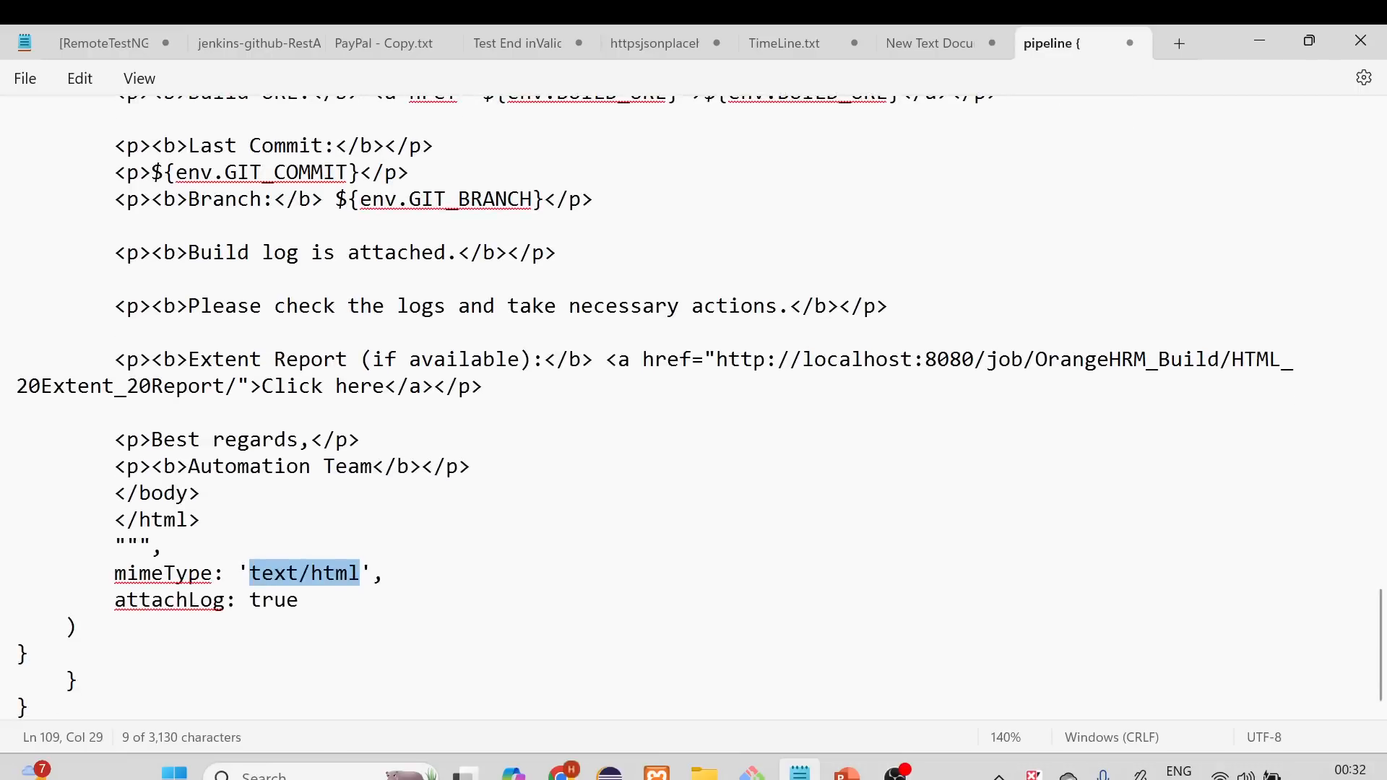
{"action": "left_click_drag", "start_coordinate": [115, 600], "coordinate": [312, 602]}
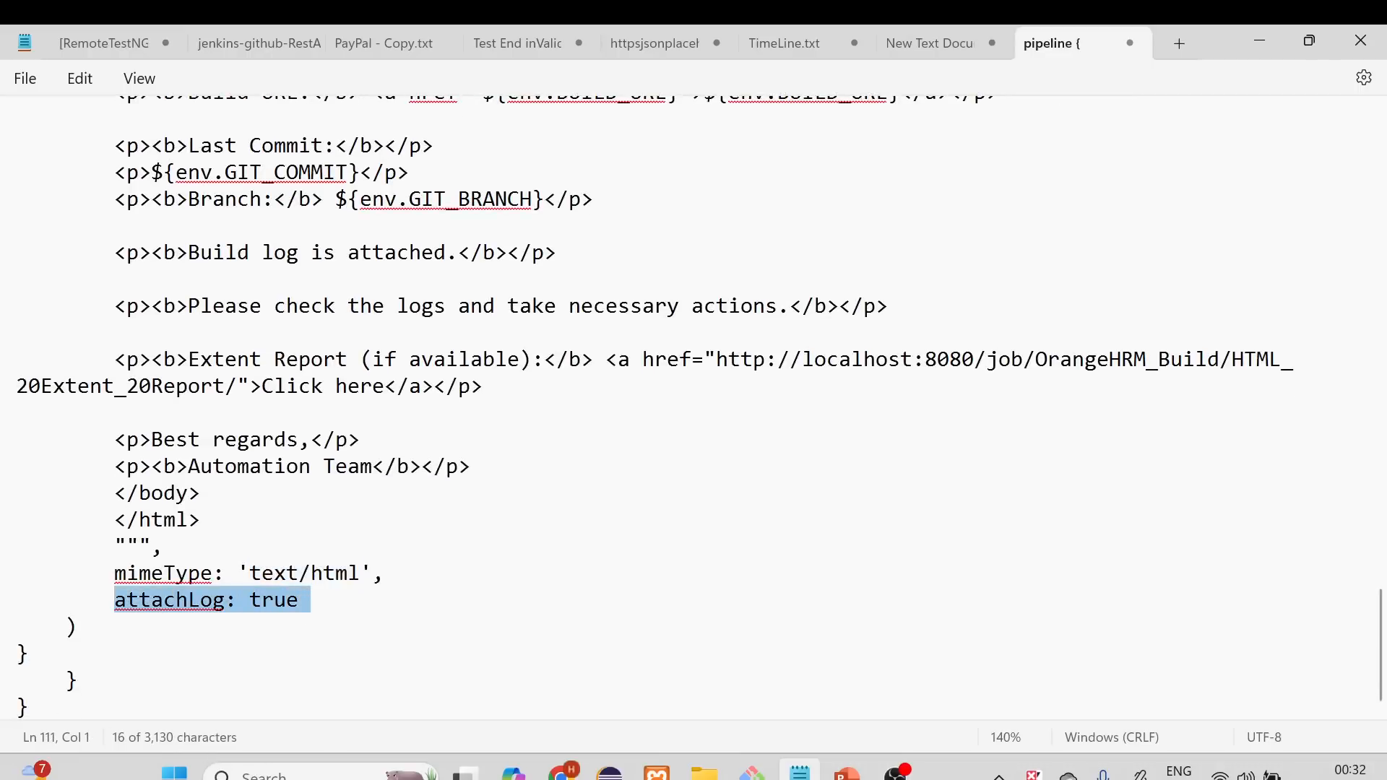
{"action": "double_click", "coordinate": [279, 611]}
{"action": "scroll", "coordinate": [281, 618], "scroll_direction": "up", "scroll_amount": 1}
{"action": "scroll", "coordinate": [281, 618], "scroll_direction": "down", "scroll_amount": 4}
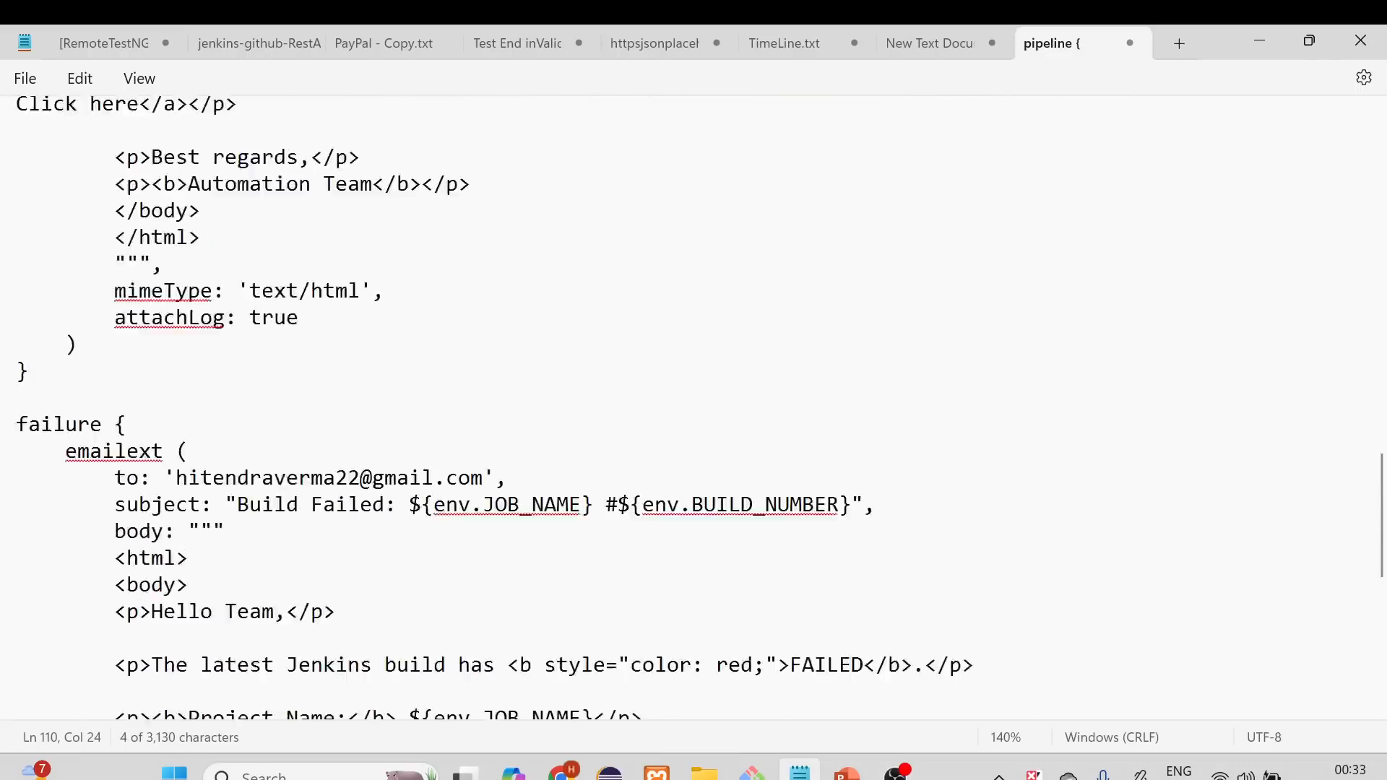
- Copy the entire pipeline script from Notepad into OrangeHRMProject's empty Jenkinsfile in Eclipse and save the file
{"action": "scroll", "coordinate": [693, 409], "scroll_direction": "up", "scroll_amount": 20}
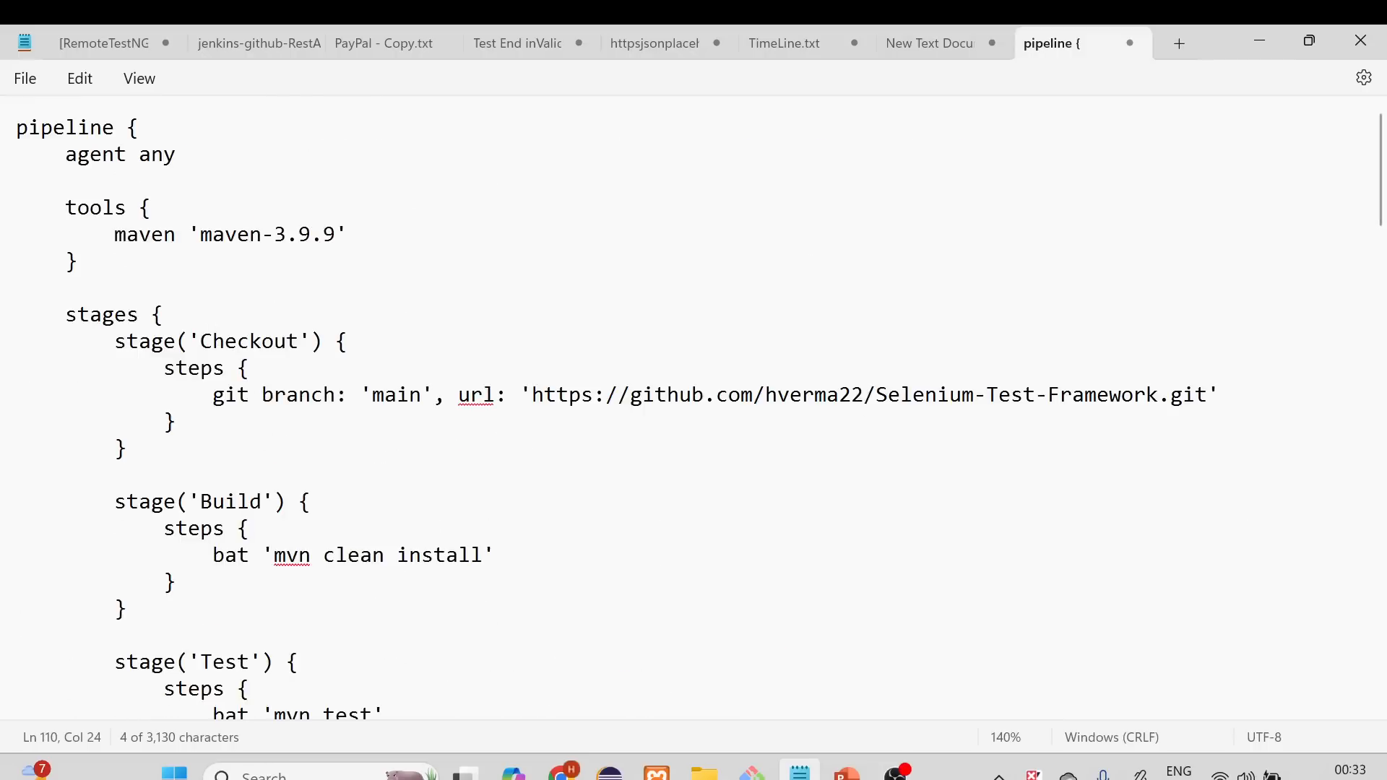
{"action": "left_click", "coordinate": [360, 234]}
{"action": "key", "text": "ctrl+a"}
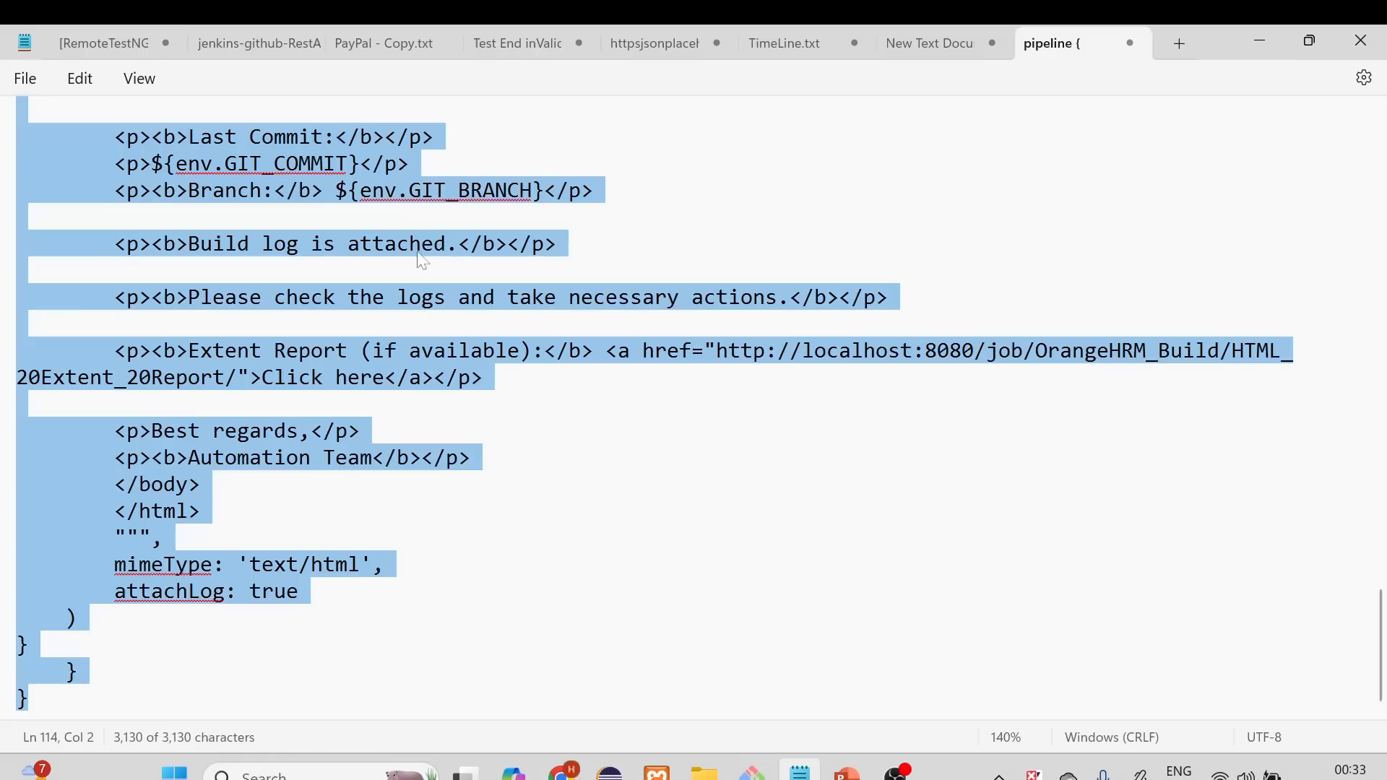
{"action": "left_click", "coordinate": [610, 772]}
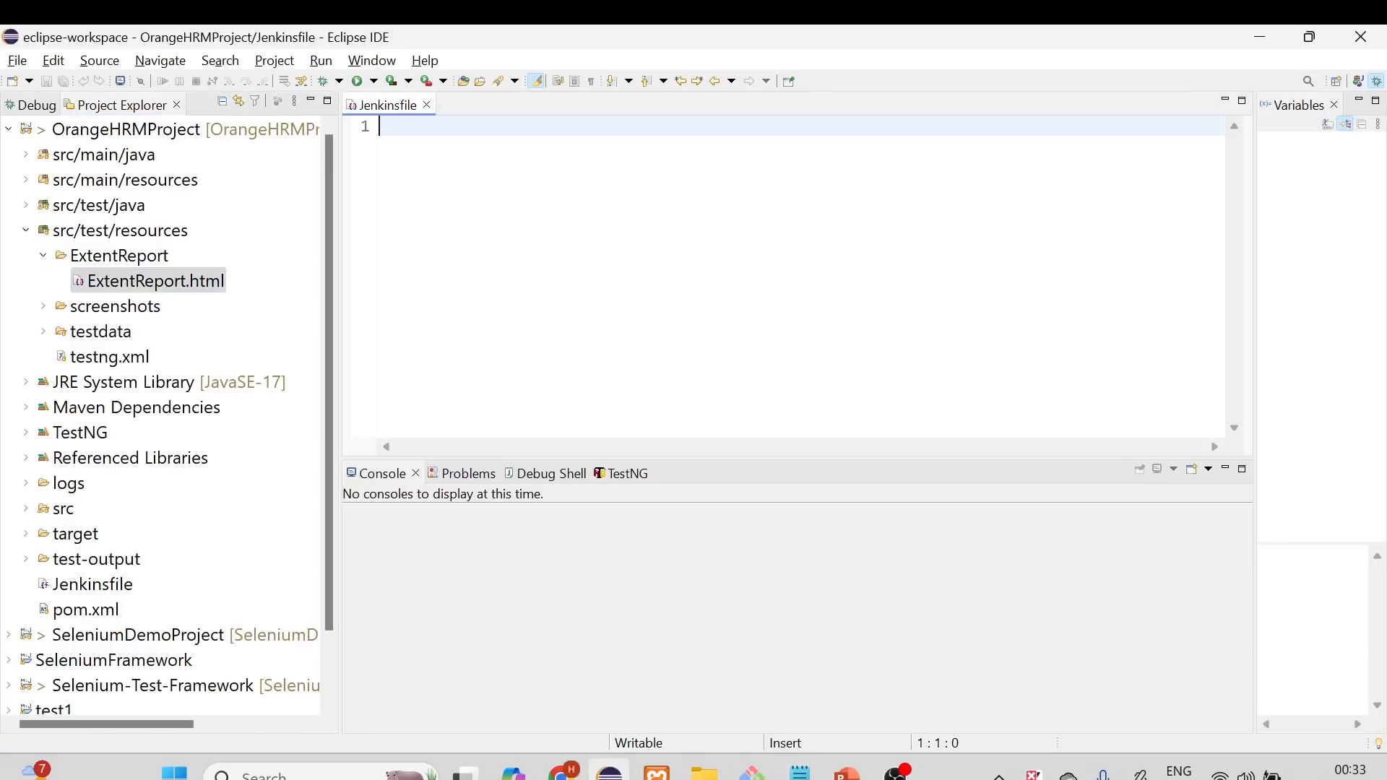
{"action": "key", "text": "ctrl+v"}
{"action": "scroll", "coordinate": [787, 274], "scroll_direction": "up", "scroll_amount": 20}
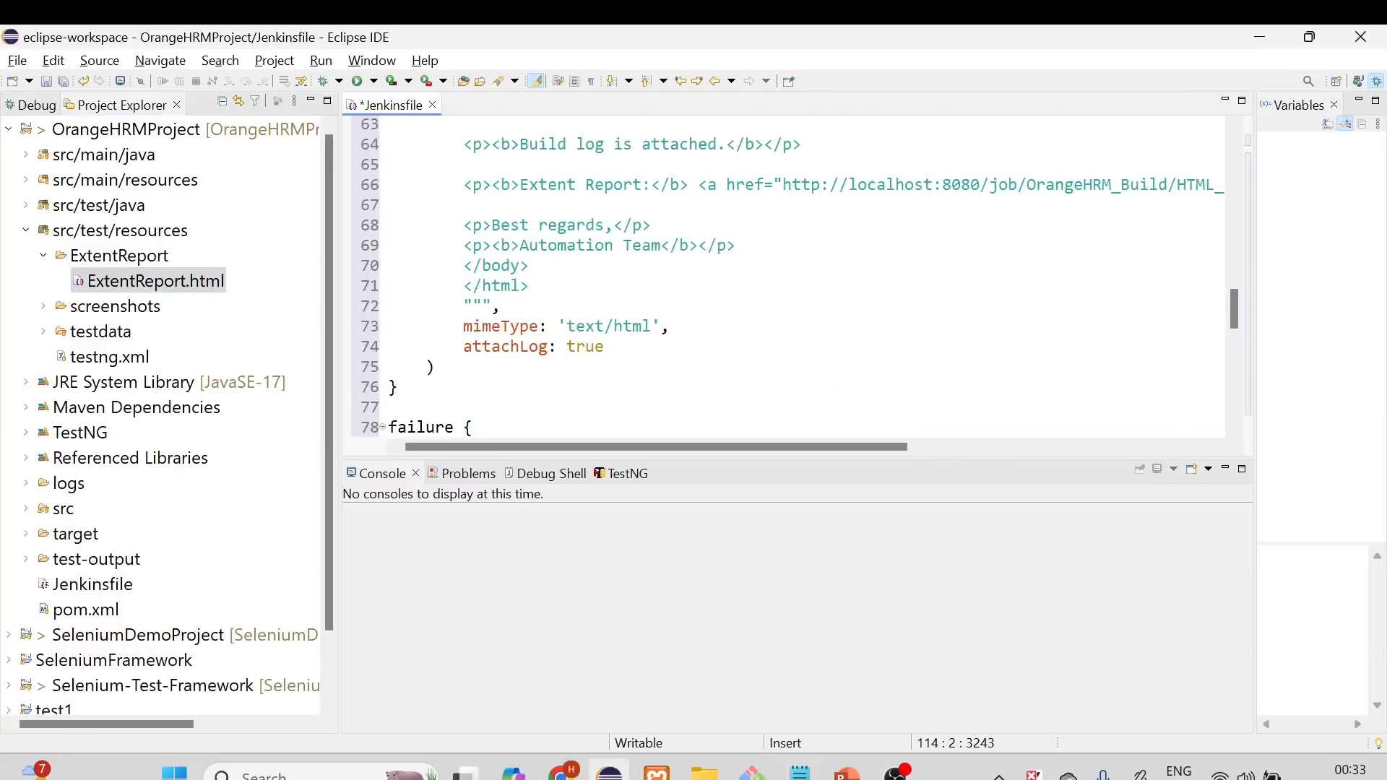
{"action": "scroll", "coordinate": [787, 275], "scroll_direction": "up", "scroll_amount": 13}
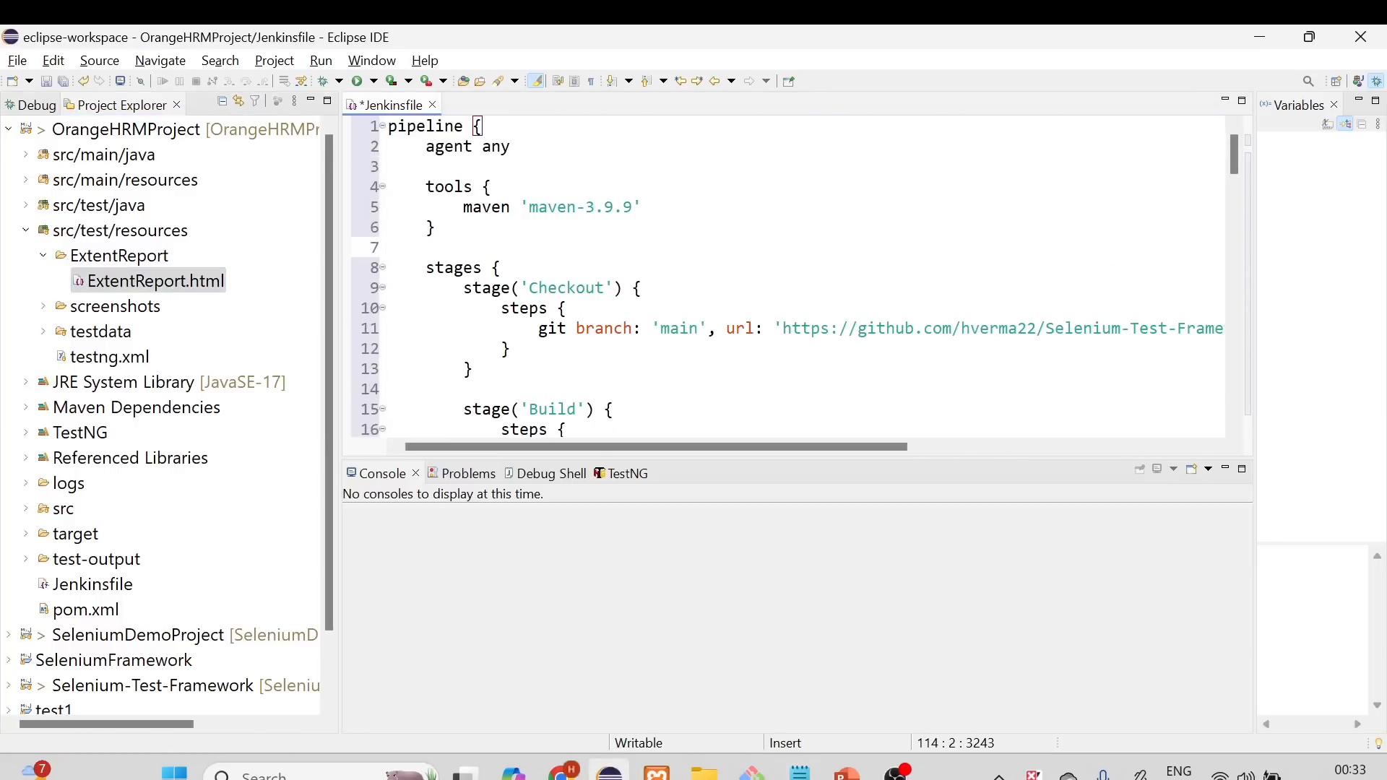
{"action": "left_click", "coordinate": [530, 146]}
{"action": "key", "text": "ctrl+s"}
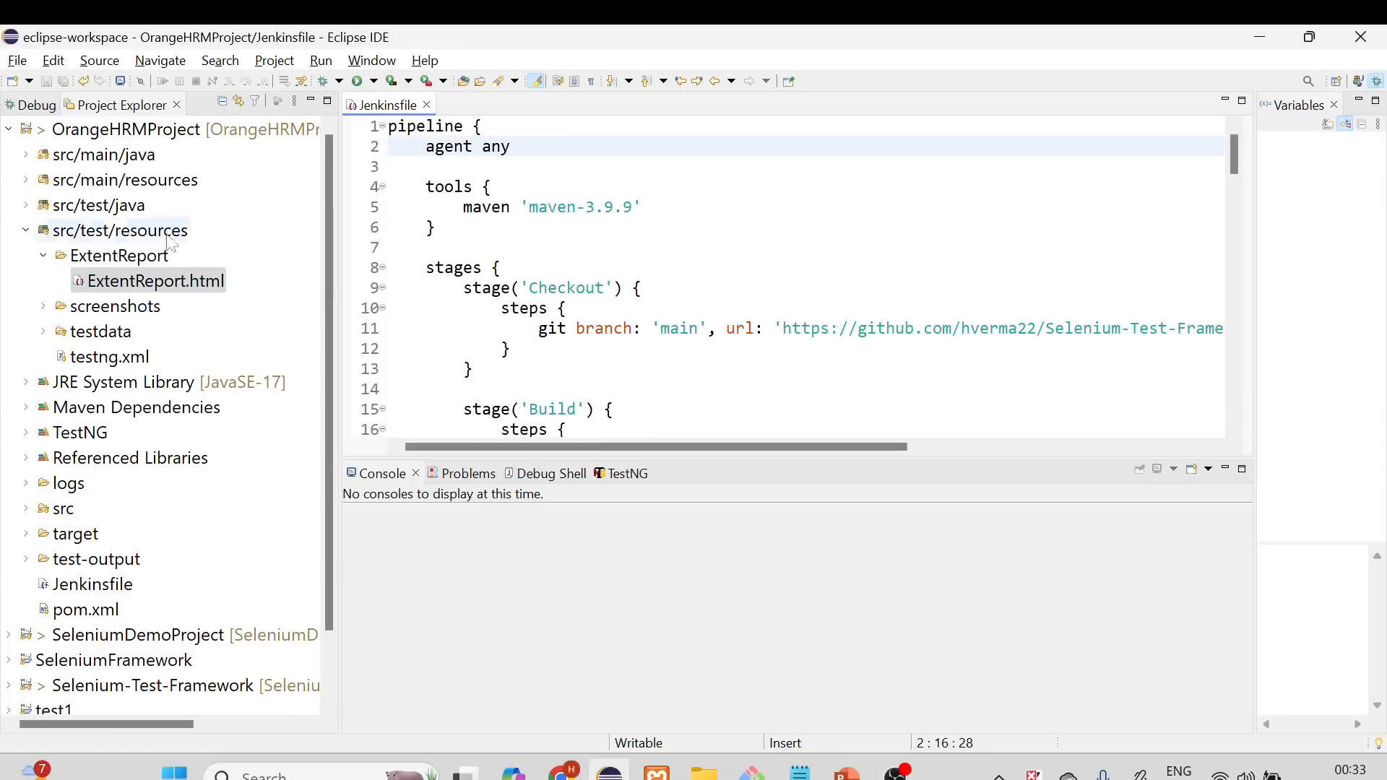
- Show OrangeHRMProject's location in File Explorer from its Eclipse project properties and open the project folder
{"action": "left_click", "coordinate": [60, 133]}
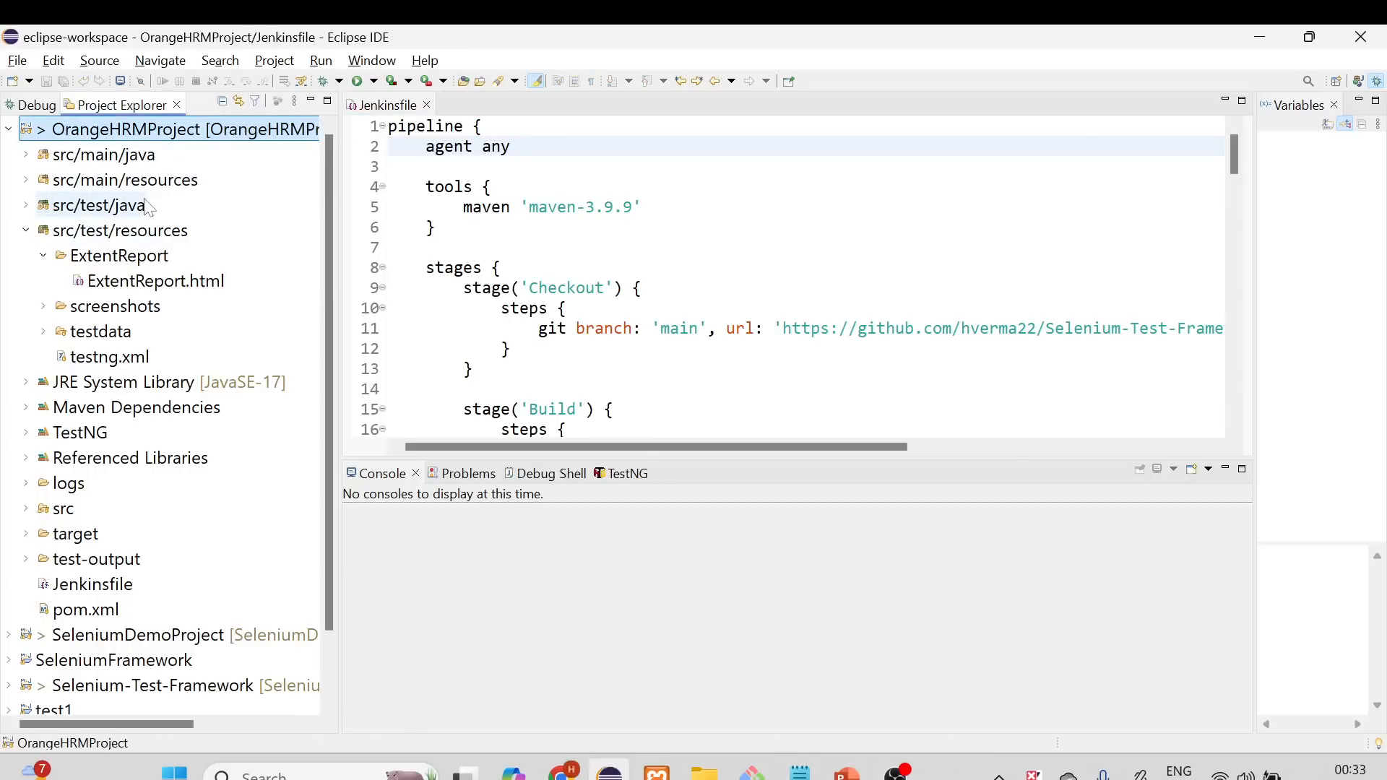
{"action": "right_click", "coordinate": [106, 139]}
{"action": "left_click", "coordinate": [409, 775]}
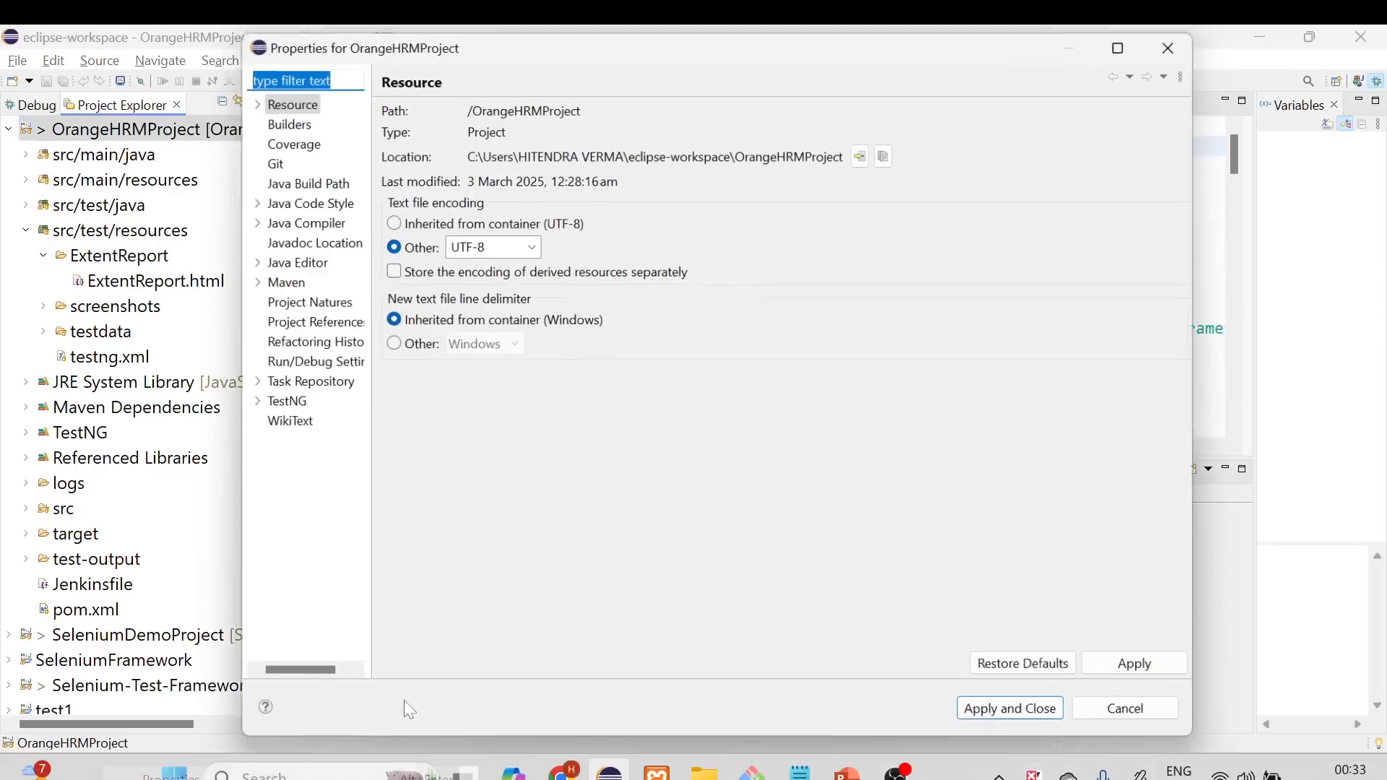
{"action": "left_click", "coordinate": [864, 157]}
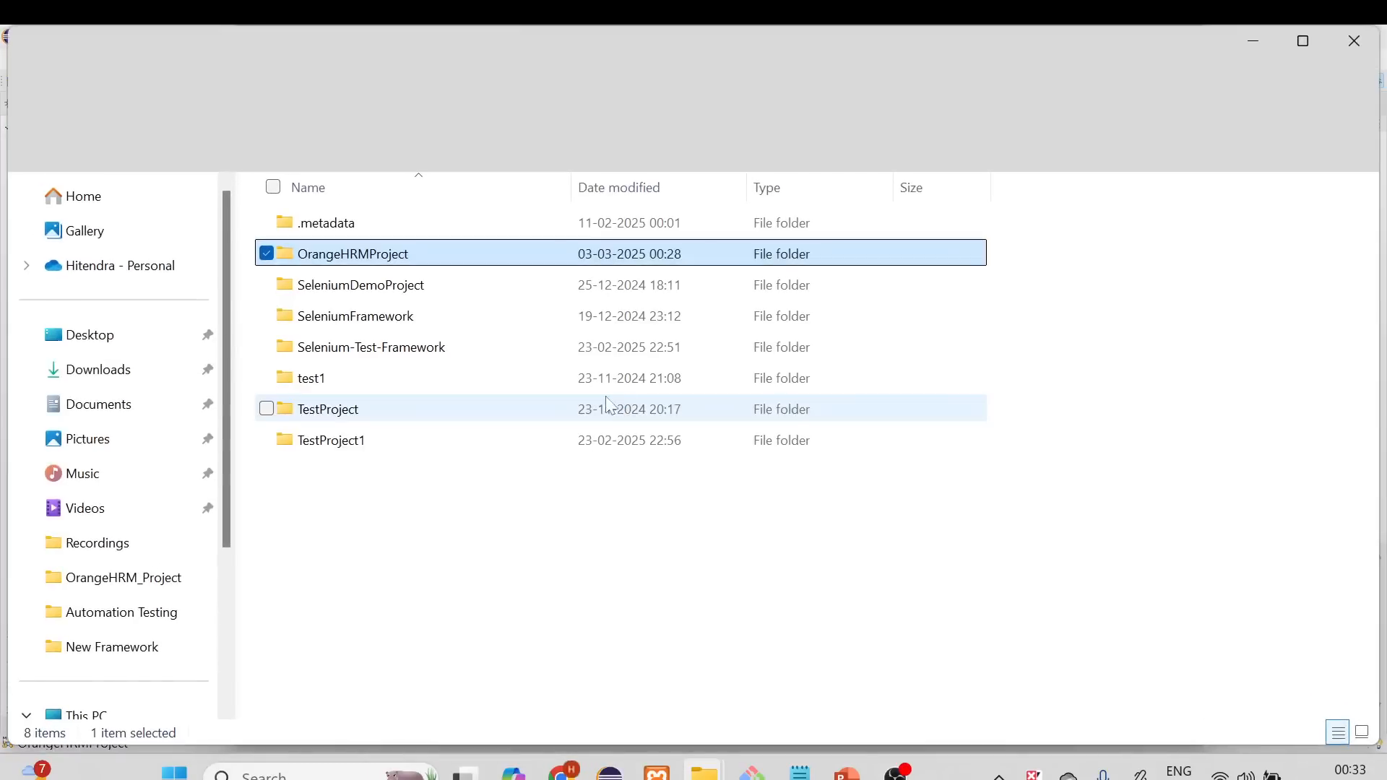
{"action": "left_click", "coordinate": [405, 505]}
{"action": "double_click", "coordinate": [393, 254]}
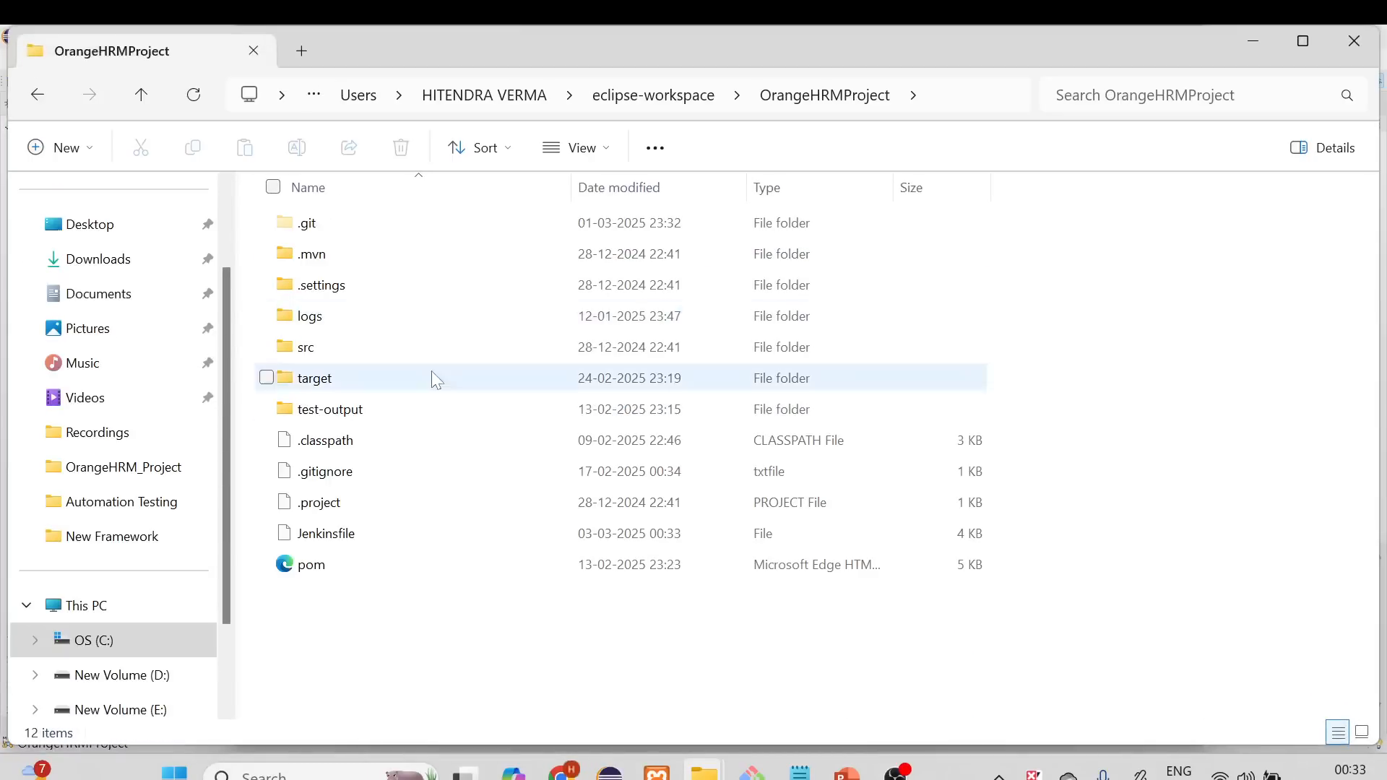
- Start Git Bash in the OrangeHRMProject folder, check the repository's git status and widen the terminal window
{"action": "right_click", "coordinate": [463, 644]}
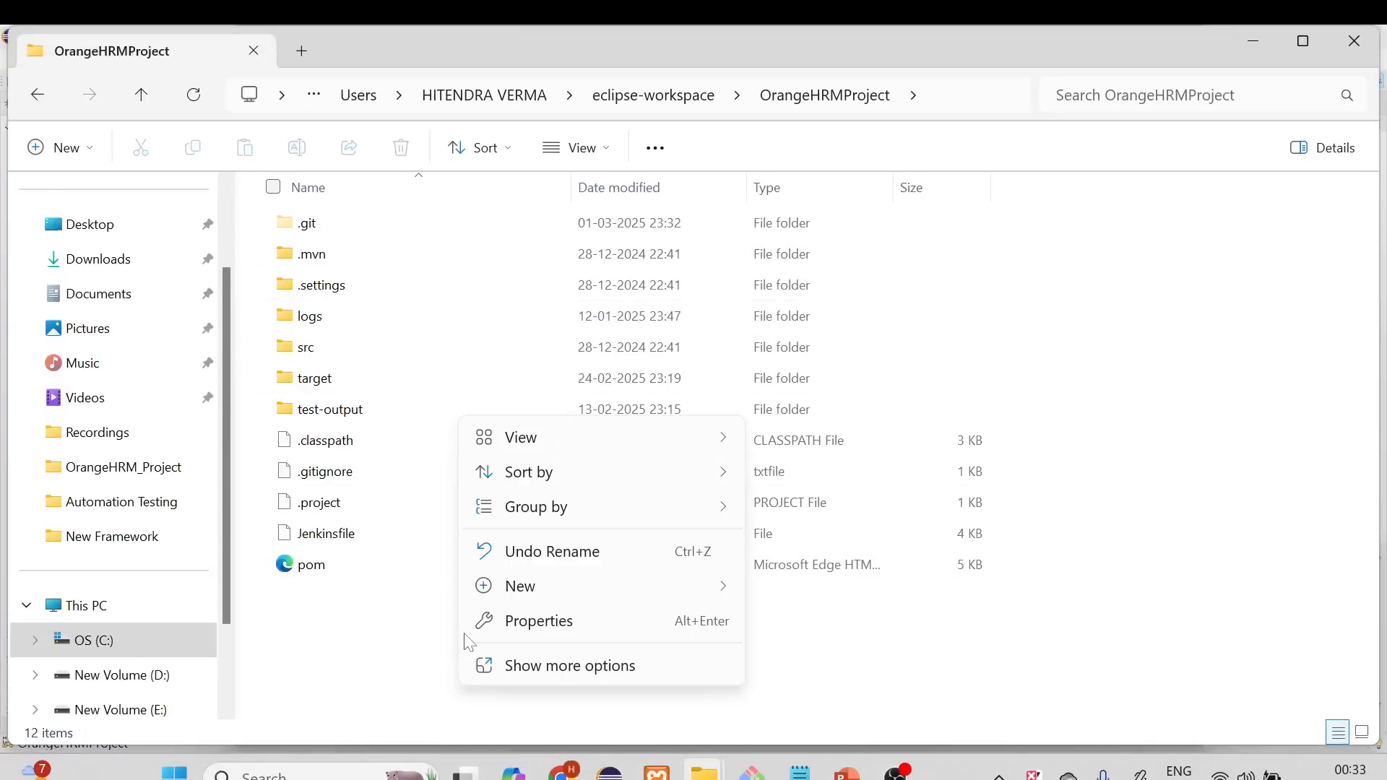
{"action": "left_click", "coordinate": [543, 661]}
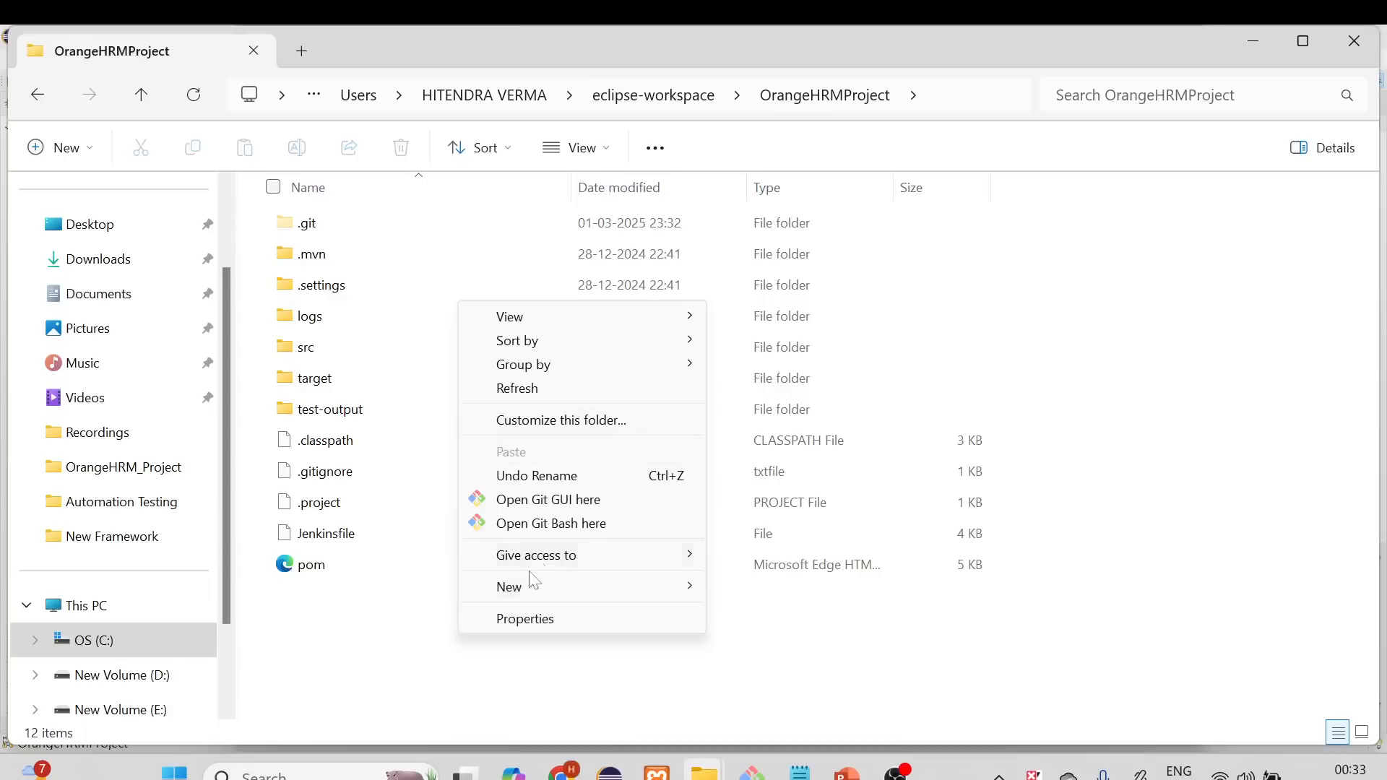
{"action": "left_click", "coordinate": [550, 524]}
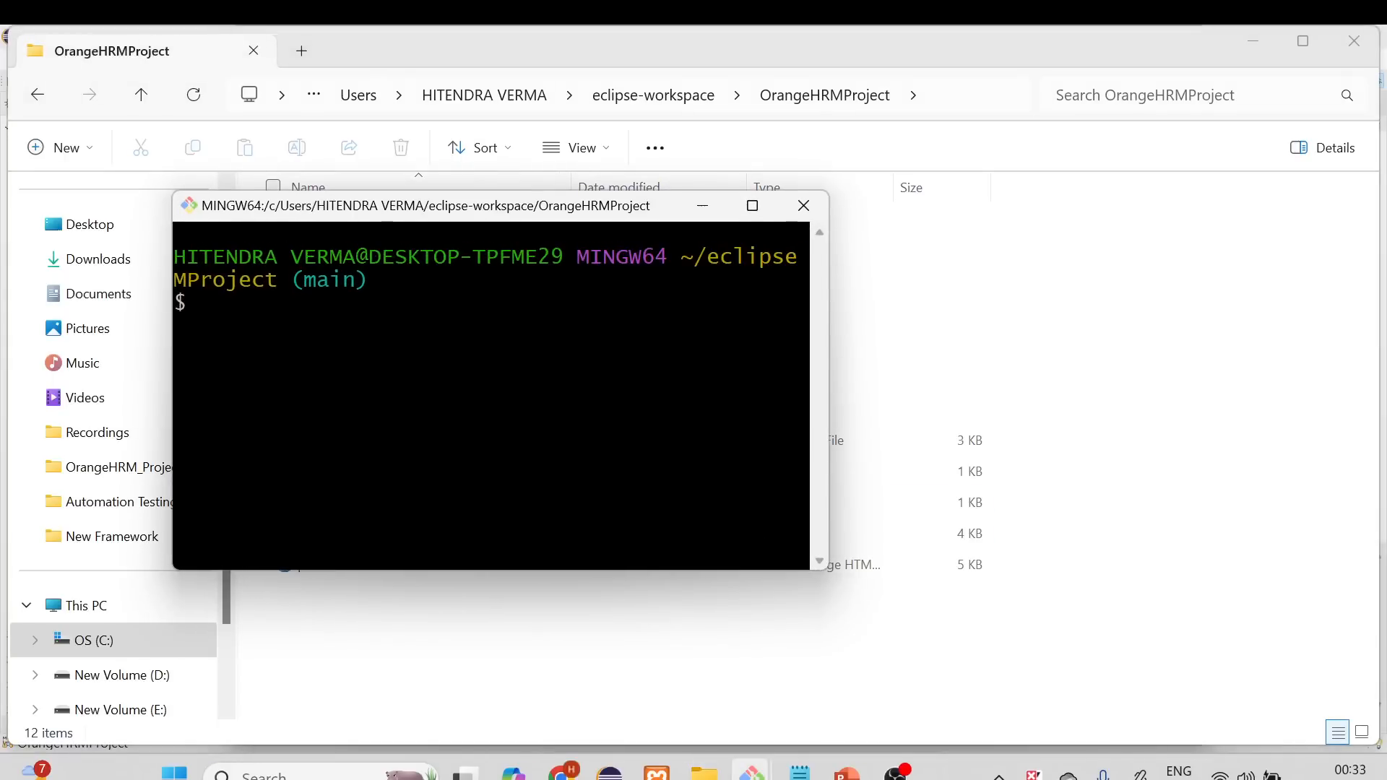
{"action": "type", "text": "git status"}
{"action": "key", "text": "Return"}
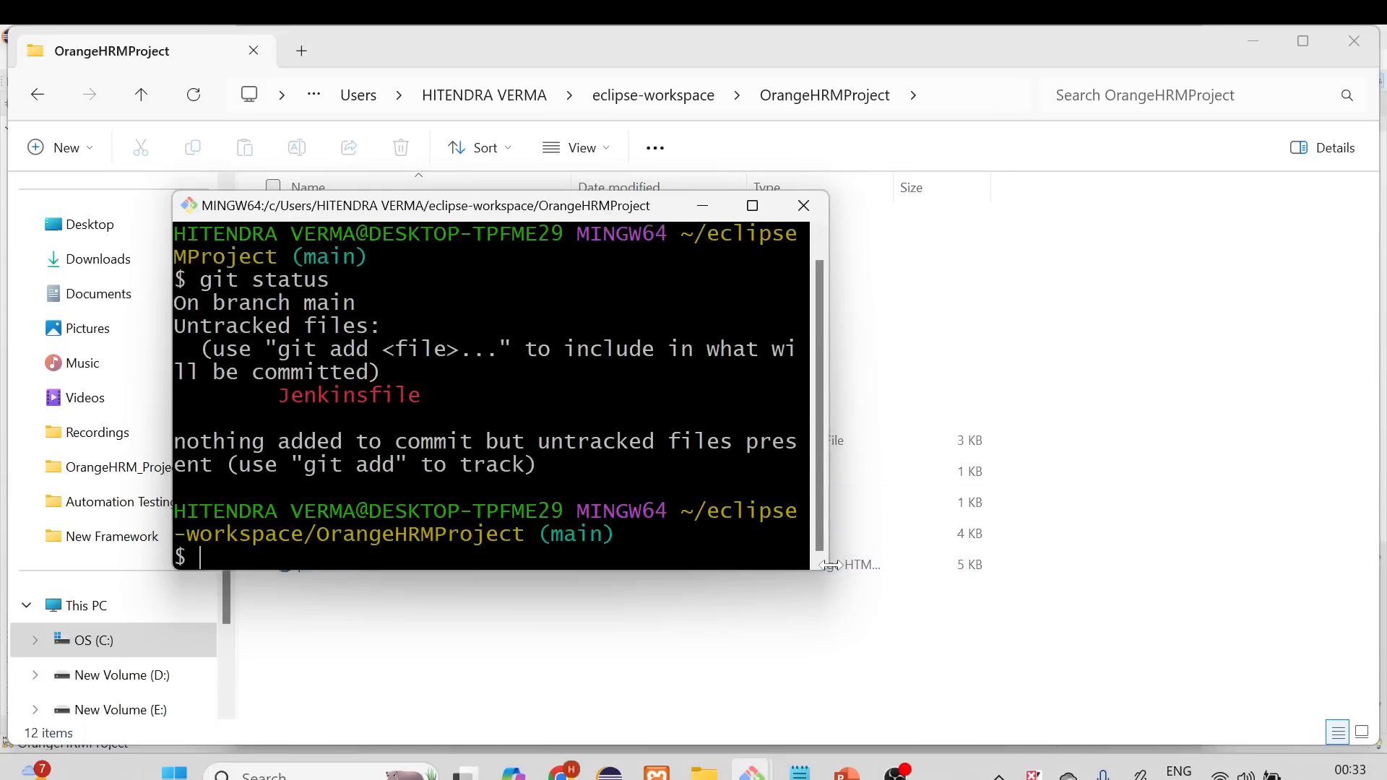
{"action": "left_click_drag", "start_coordinate": [828, 557], "coordinate": [1206, 556]}
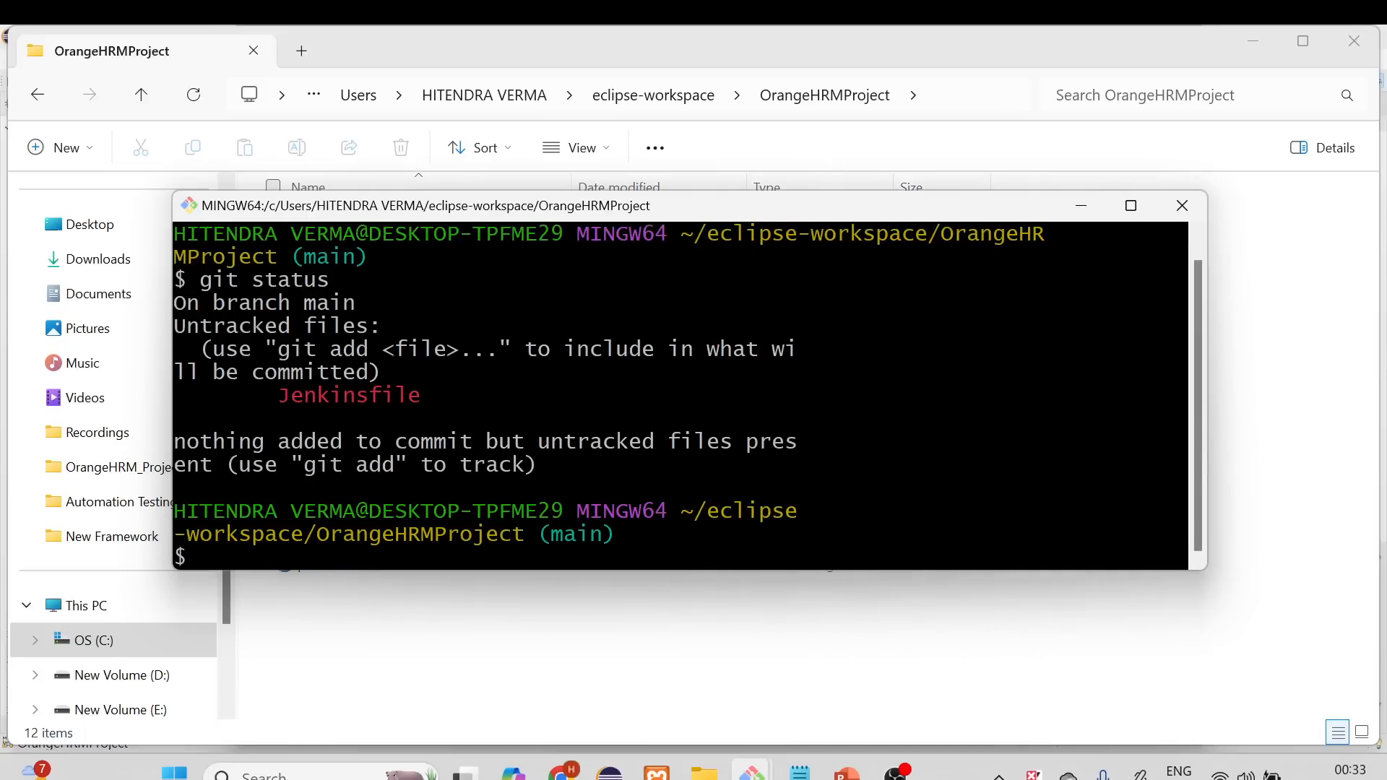
- Stage the untracked Jenkinsfile with git add
{"action": "triple_click", "coordinate": [347, 395]}
{"action": "left_click", "coordinate": [347, 395]}
{"action": "type", "text": "add ."}
{"action": "key", "text": "Return"}
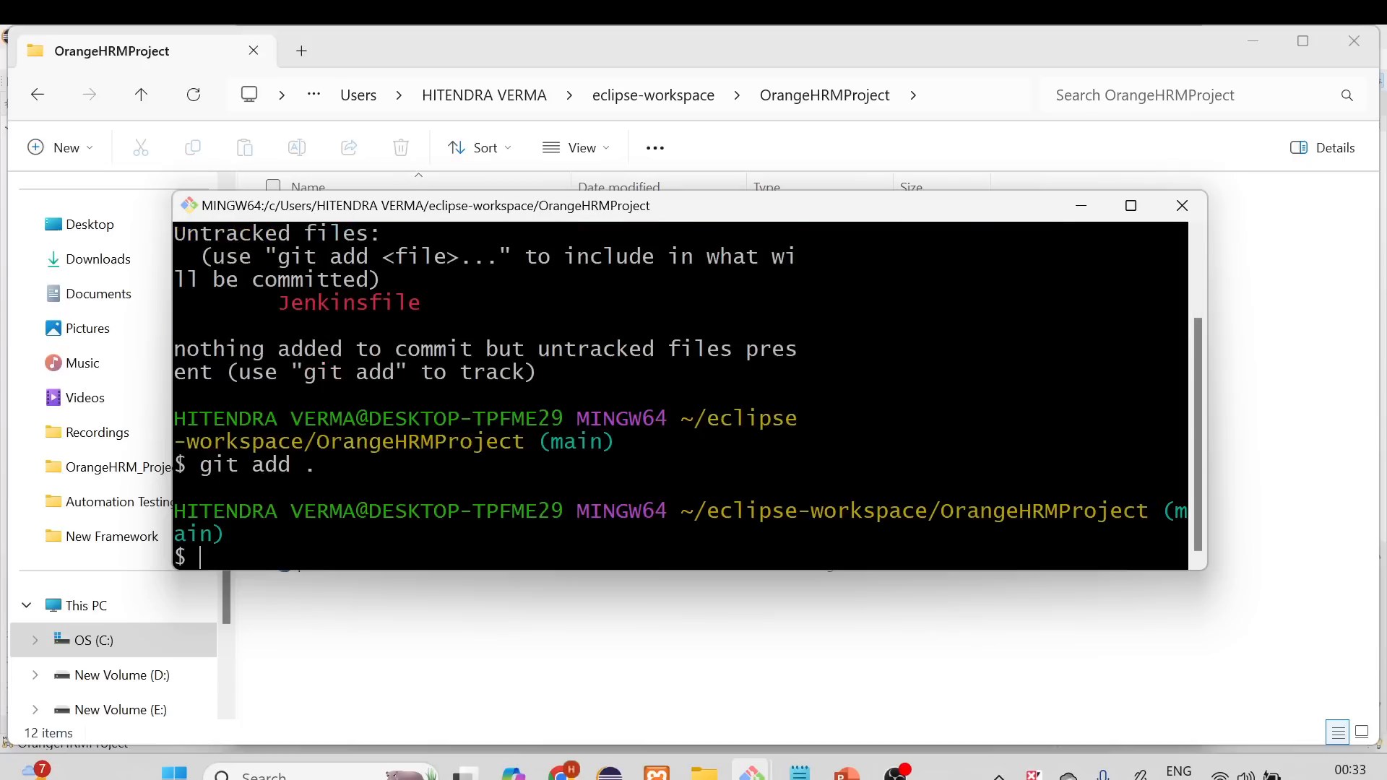
- Commit the staged Jenkinsfile with the message "Created Jenkins file for pipeline job"
{"action": "type", "text": "git commit -"}
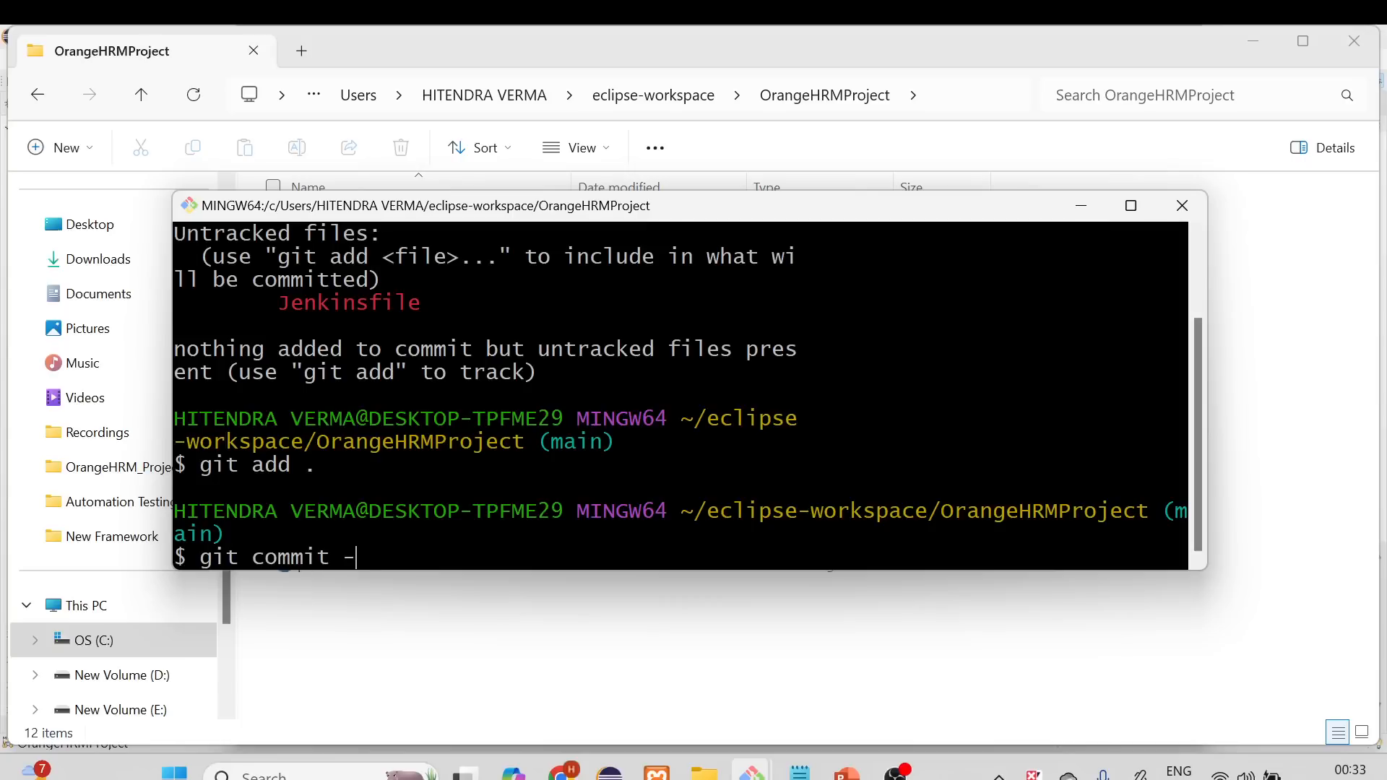
{"action": "type", "text": "m \"updated"}
{"action": "key", "text": "BackSpace"}
{"action": "key", "text": "BackSpace"}
{"action": "key", "text": "BackSpace"}
{"action": "key", "text": "BackSpace"}
{"action": "key", "text": "BackSpace"}
{"action": "key", "text": "BackSpace"}
{"action": "key", "text": "BackSpace"}
{"action": "type", "text": "Created Jenkins"}
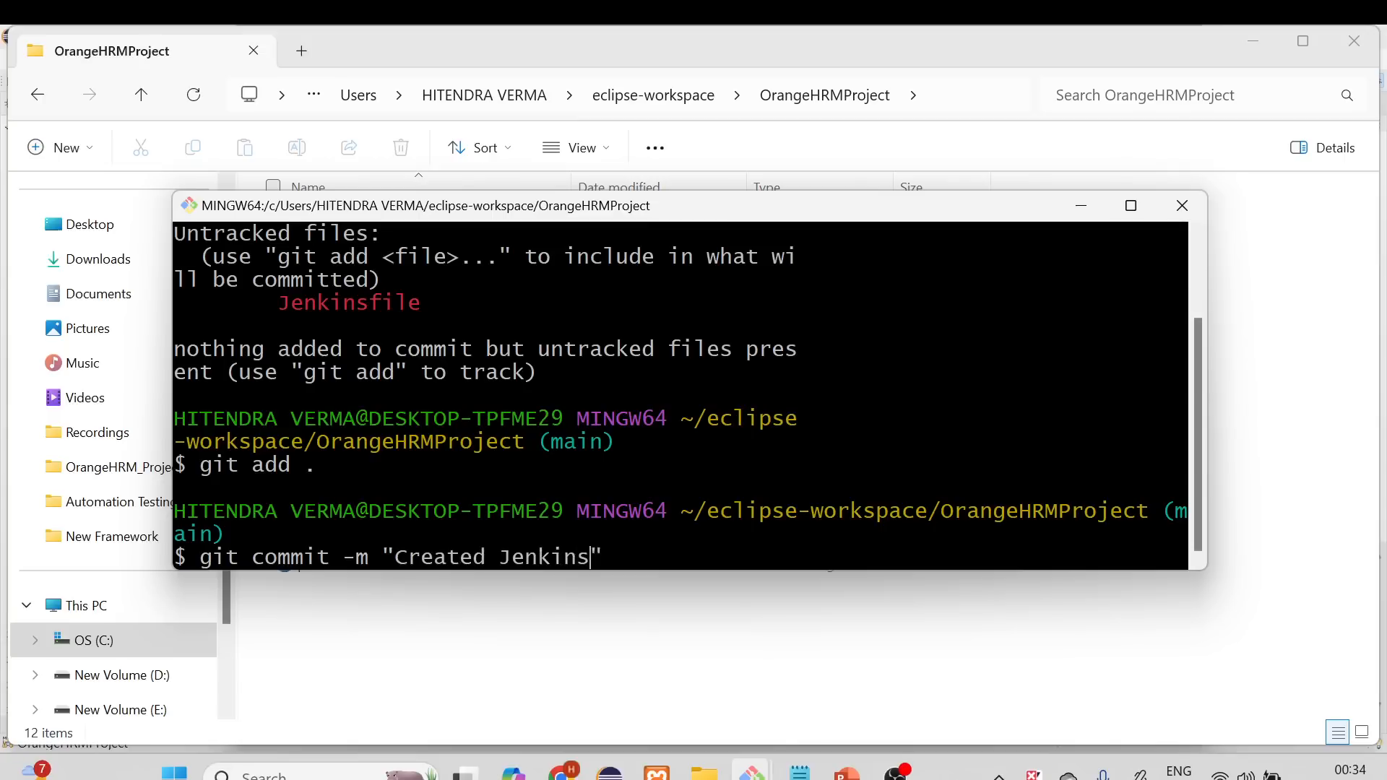
{"action": "type", "text": " file for pipeline "}
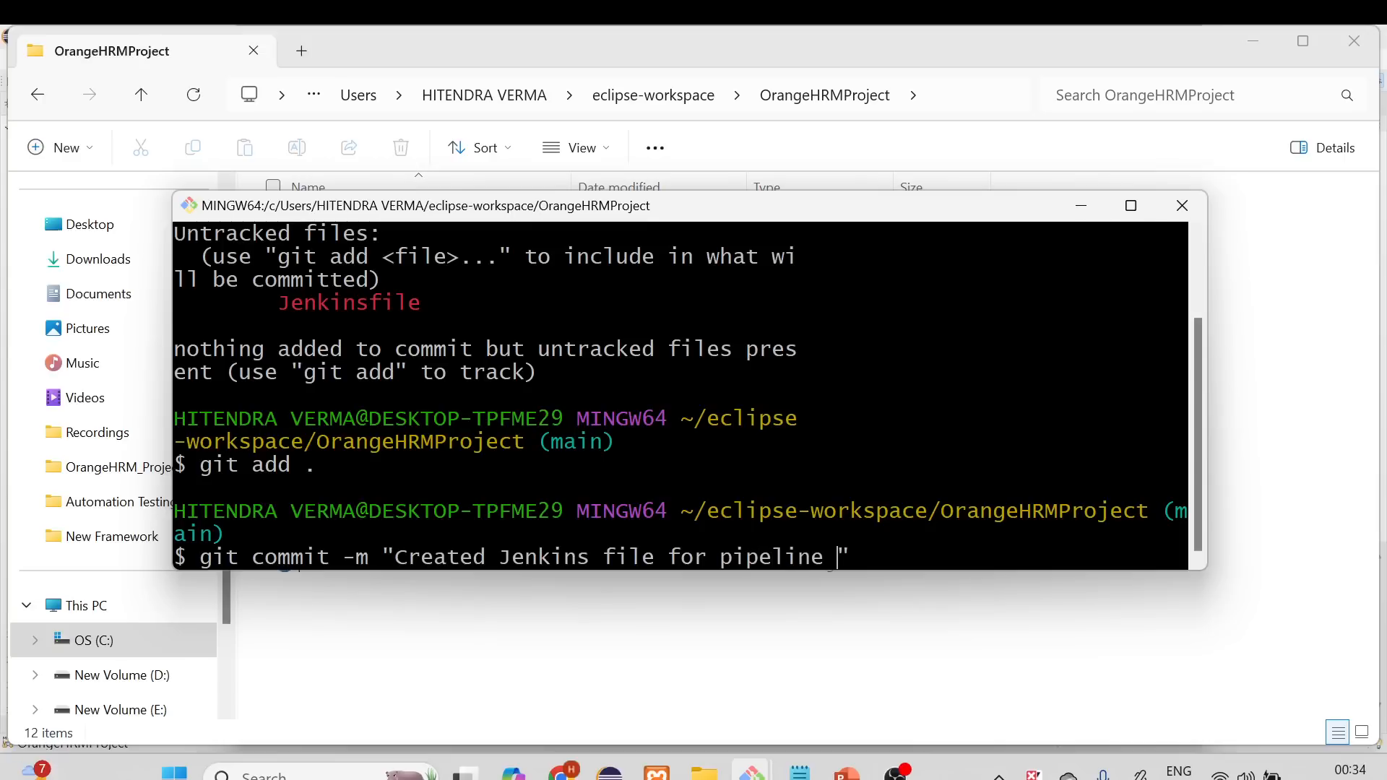
{"action": "type", "text": "job"}
{"action": "key", "text": "Return"}
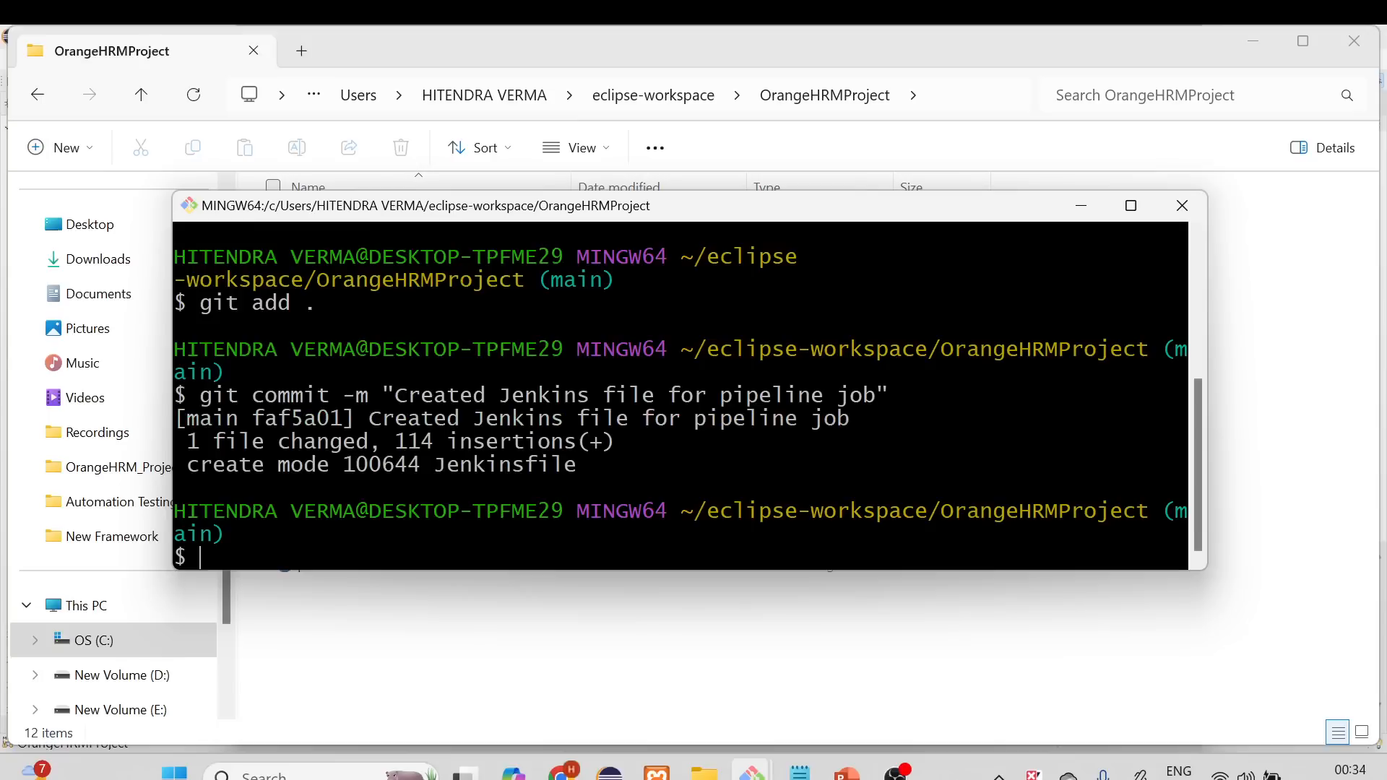
- Push the commit to origin main and minimize the Git Bash window
{"action": "type", "text": "git push origi"}
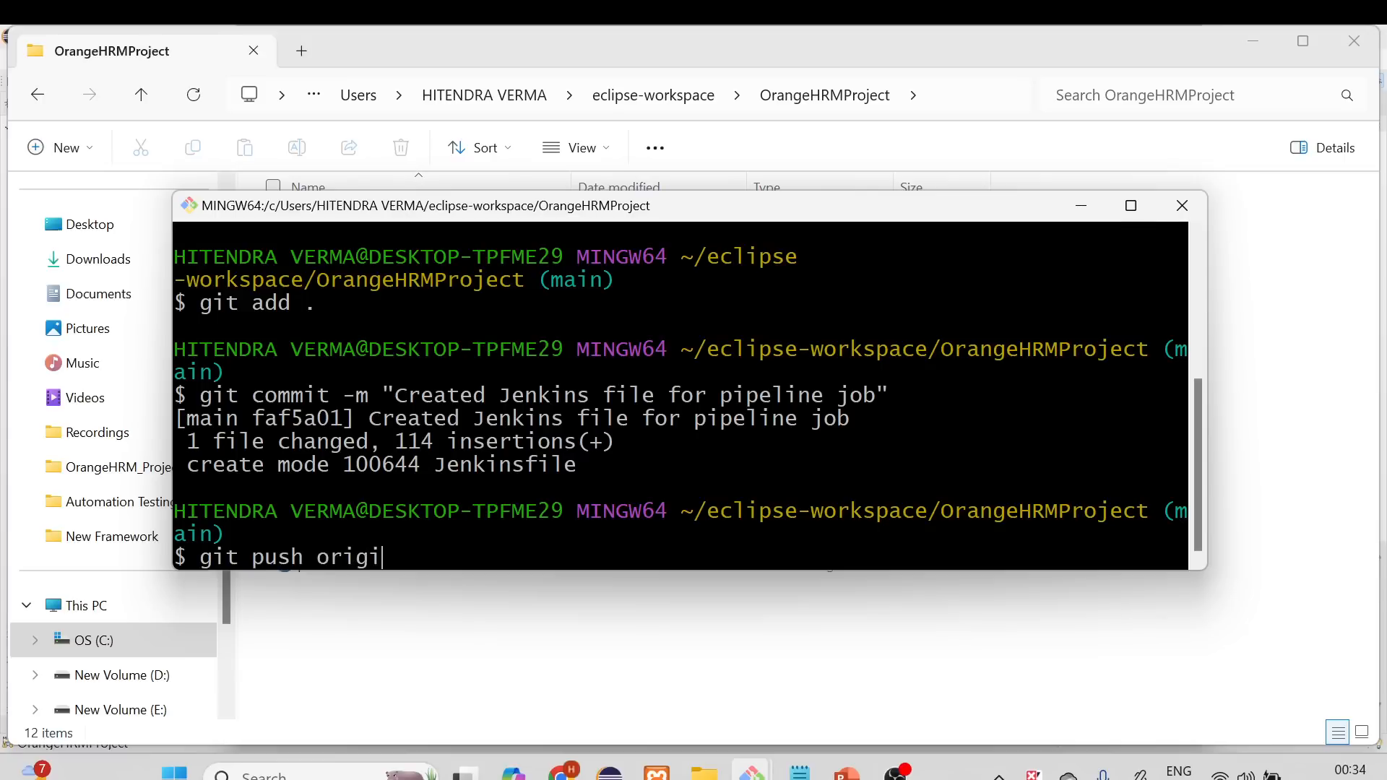
{"action": "type", "text": "n main"}
{"action": "key", "text": "Return"}
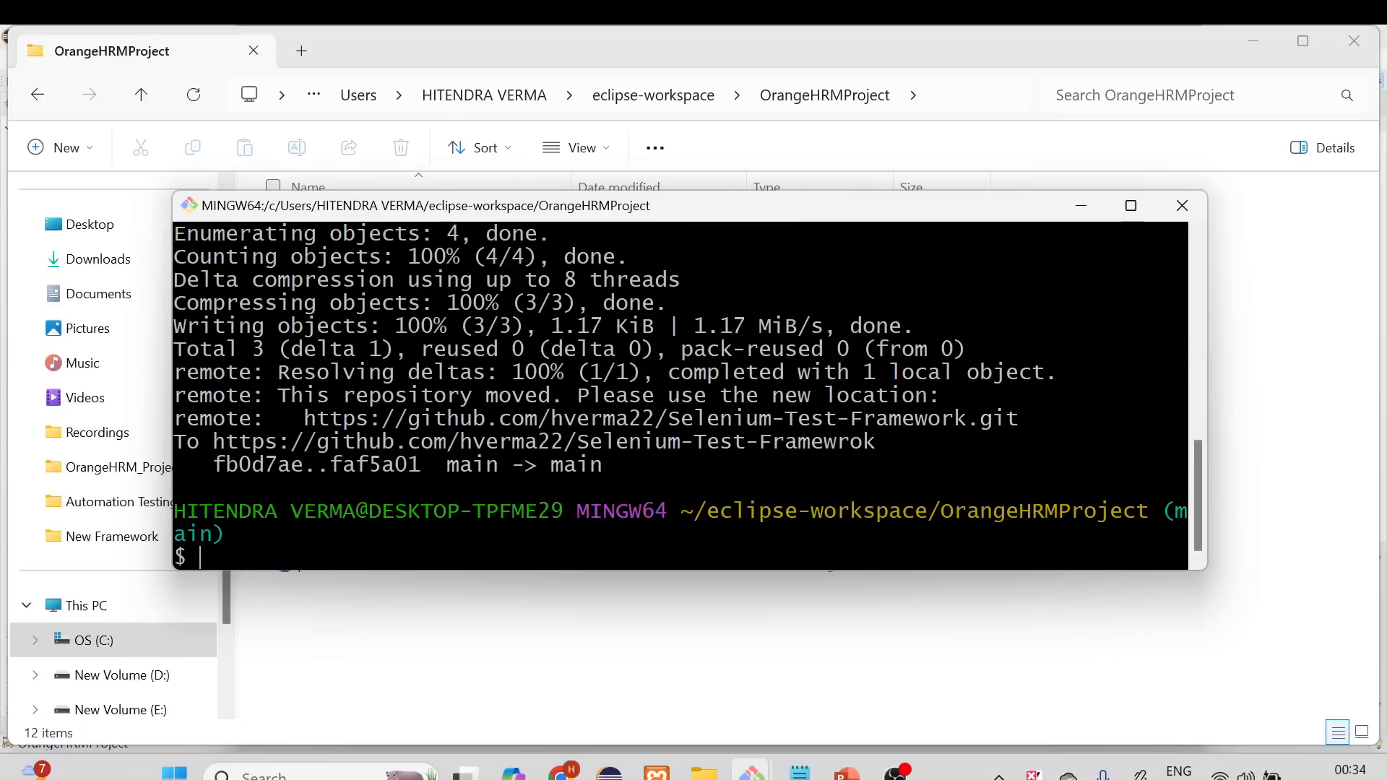
{"action": "left_click", "coordinate": [1081, 206]}
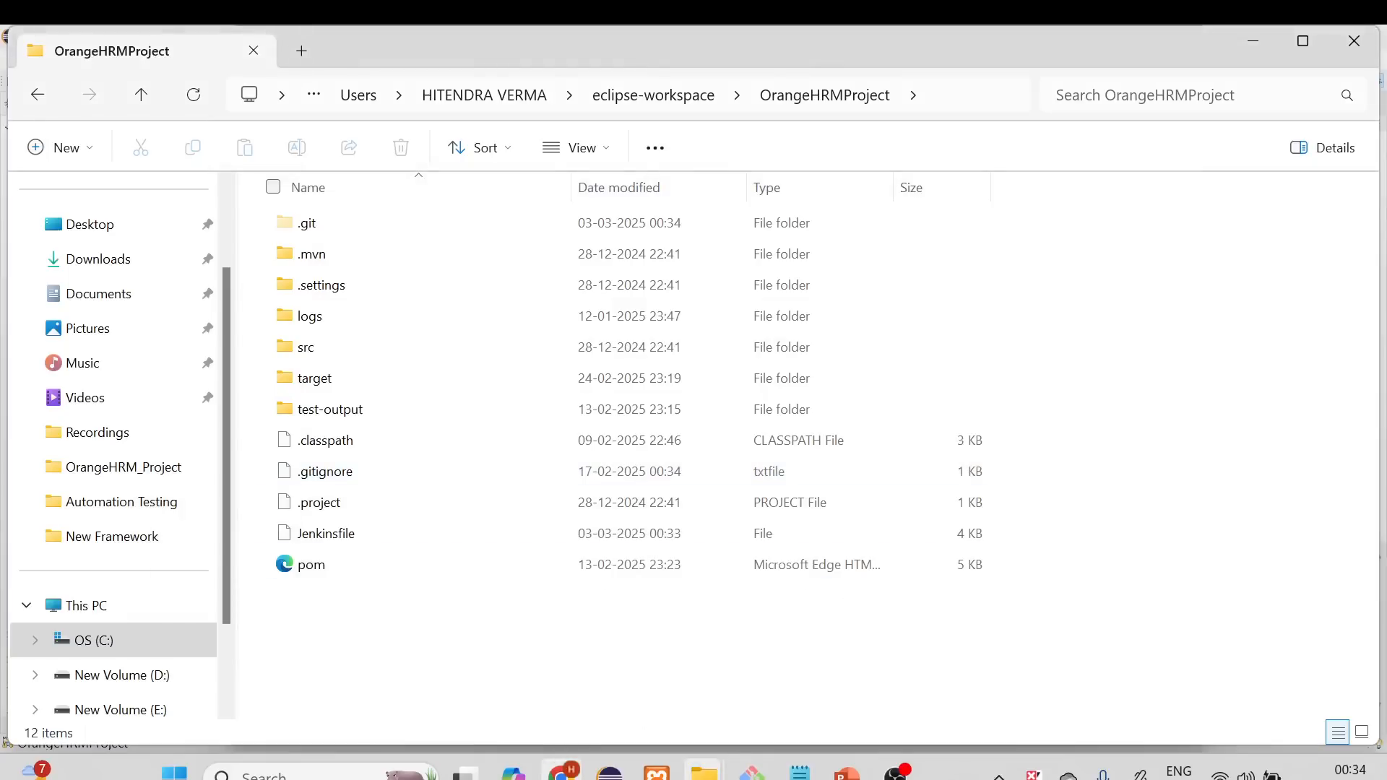
- Switch to Chrome, reopen the Selenium-Test-Framework repository from the GitHub repositories list and check its files for the Jenkinsfile
{"action": "left_click", "coordinate": [561, 774]}
{"action": "left_click", "coordinate": [691, 55]}
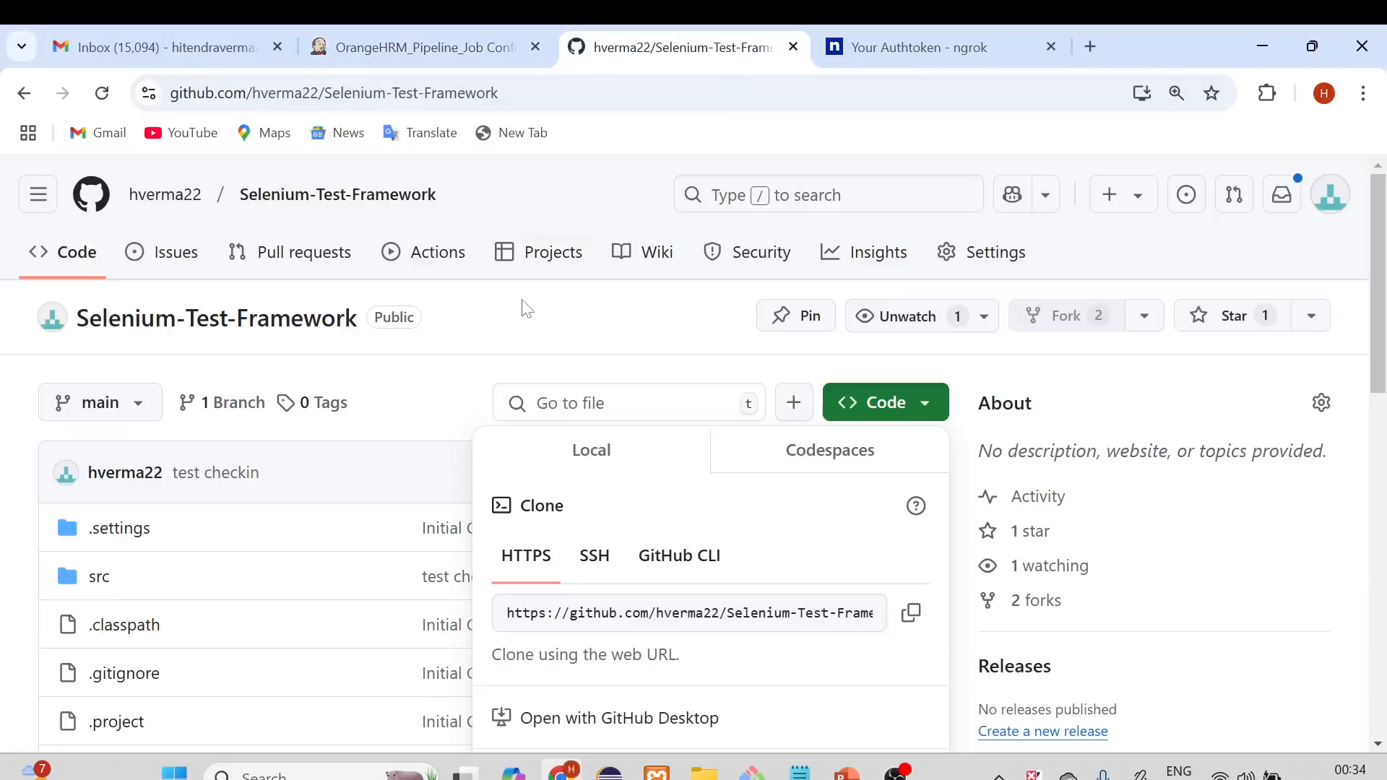
{"action": "left_click", "coordinate": [300, 260]}
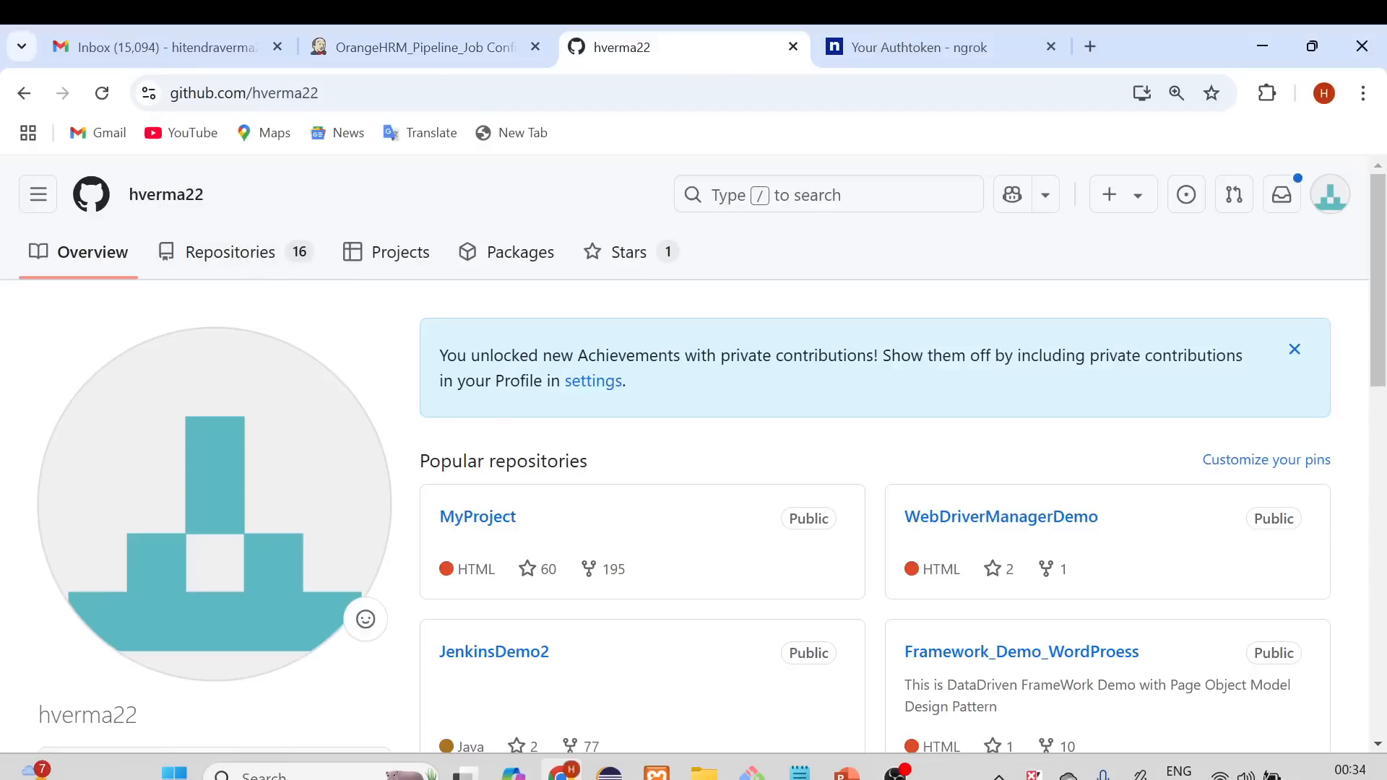
{"action": "scroll", "coordinate": [614, 481], "scroll_direction": "down", "scroll_amount": 1}
{"action": "scroll", "coordinate": [552, 463], "scroll_direction": "up", "scroll_amount": 1}
{"action": "left_click", "coordinate": [248, 261]}
{"action": "scroll", "coordinate": [614, 471], "scroll_direction": "down", "scroll_amount": 3}
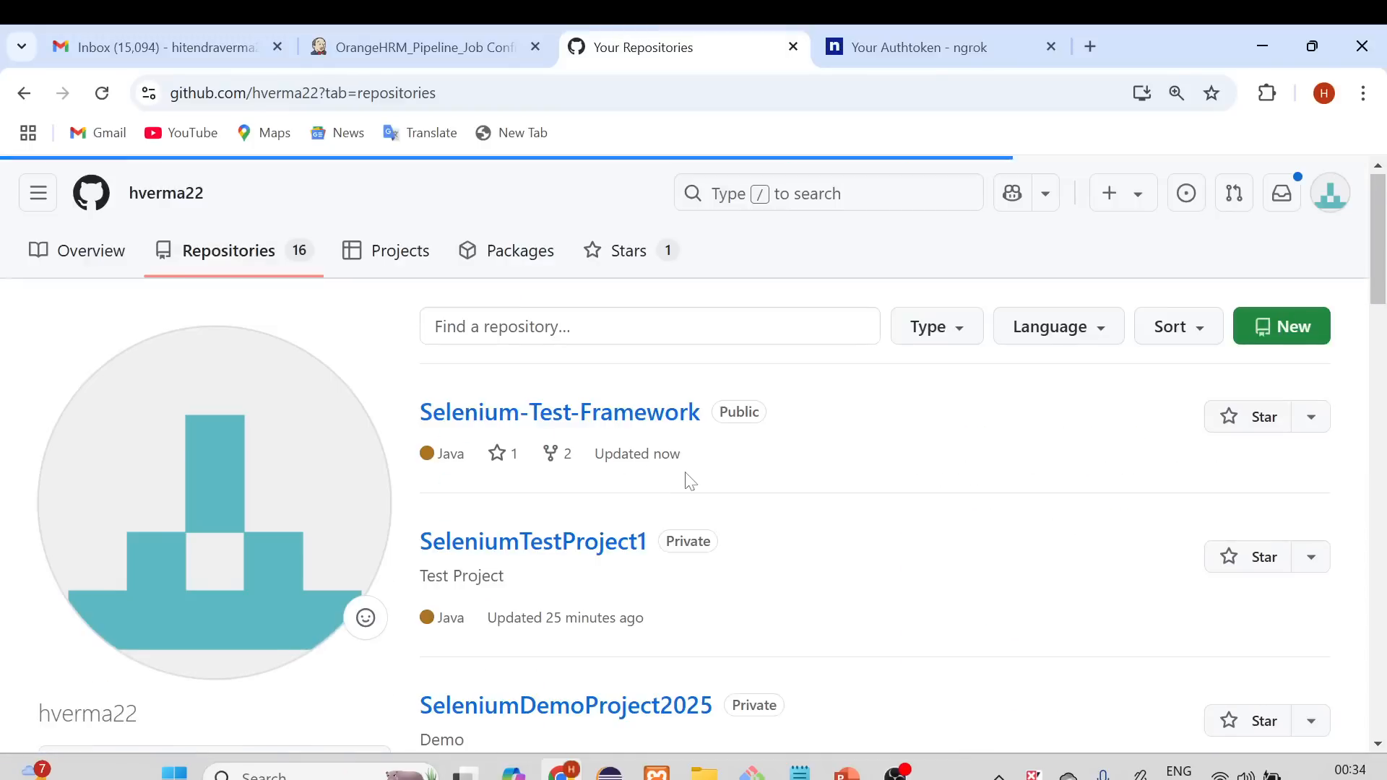
{"action": "left_click", "coordinate": [434, 419]}
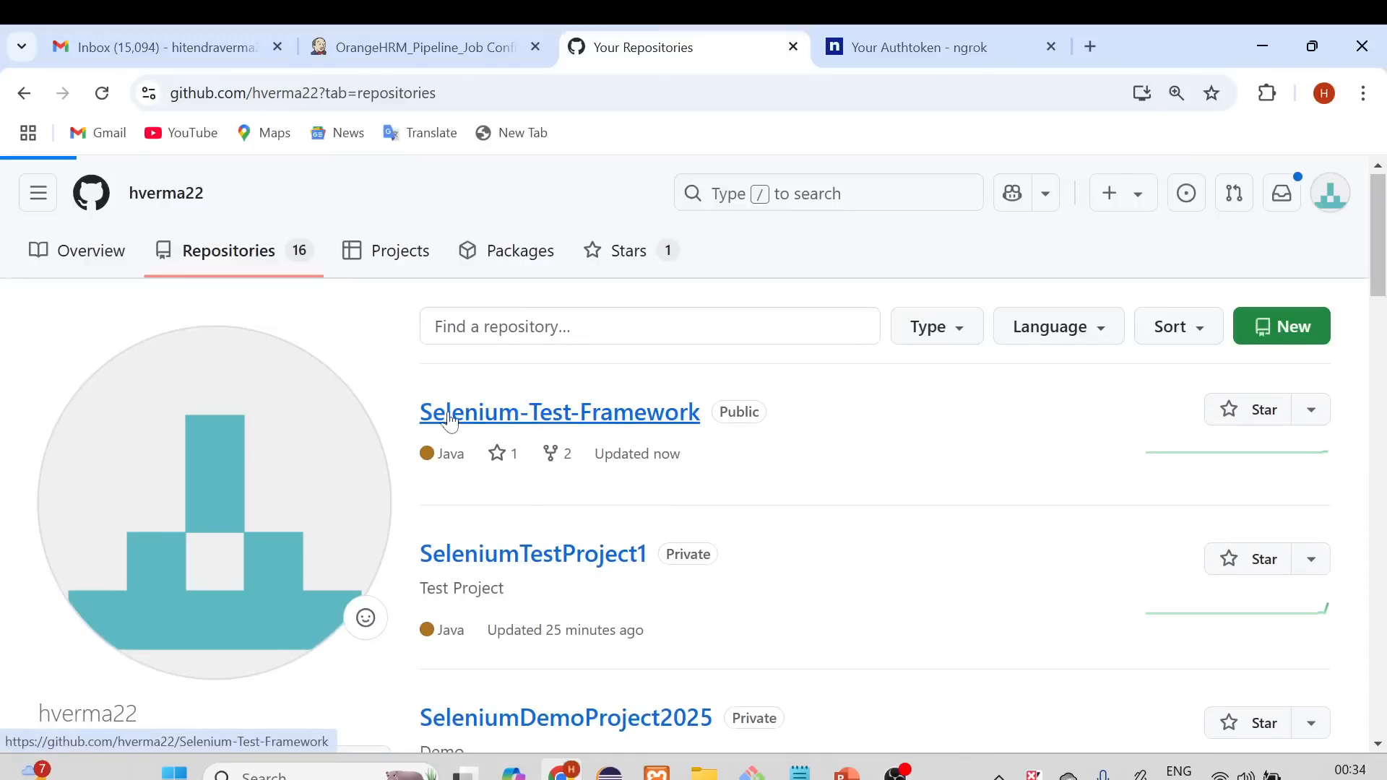
{"action": "scroll", "coordinate": [303, 451], "scroll_direction": "down", "scroll_amount": 4}
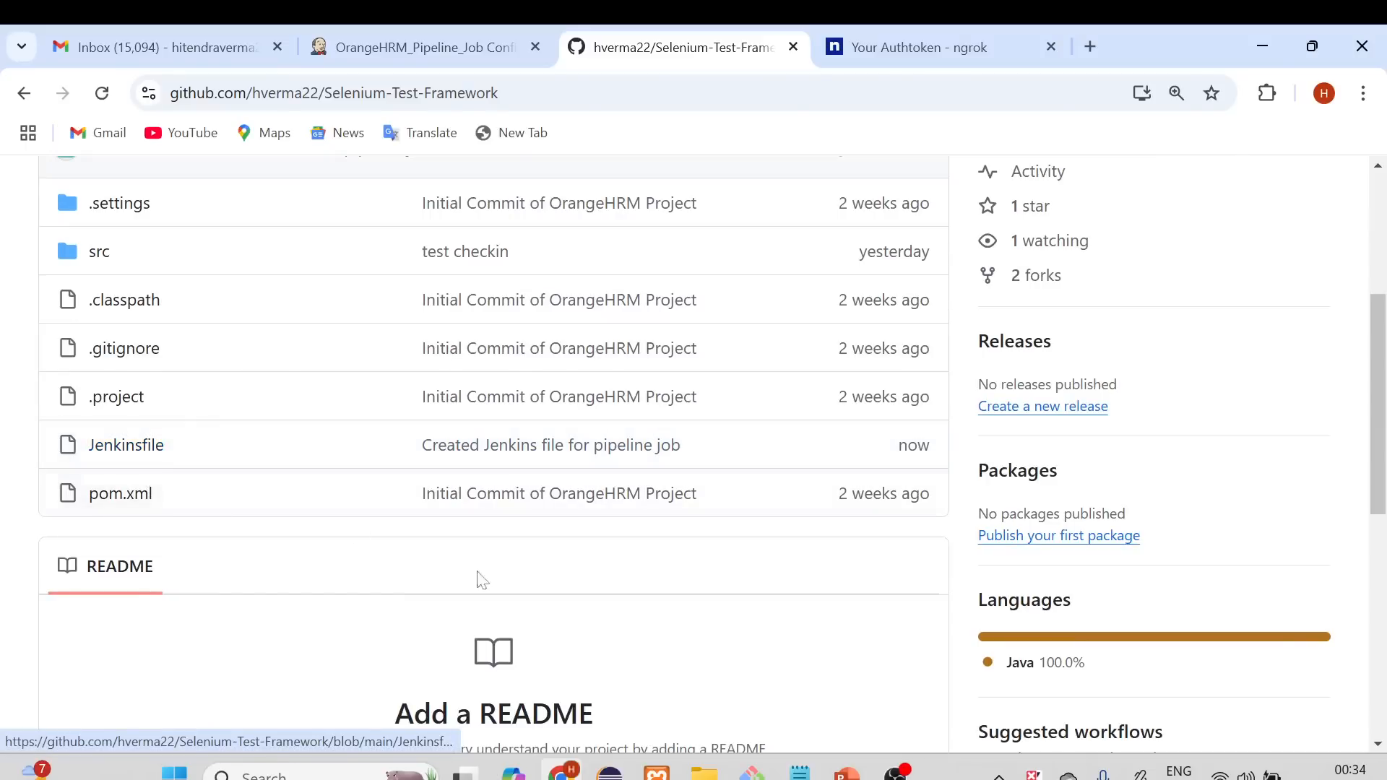
- Close the OrangeHRMProject properties dialog in Eclipse and return to Chrome
{"action": "left_click", "coordinate": [626, 775]}
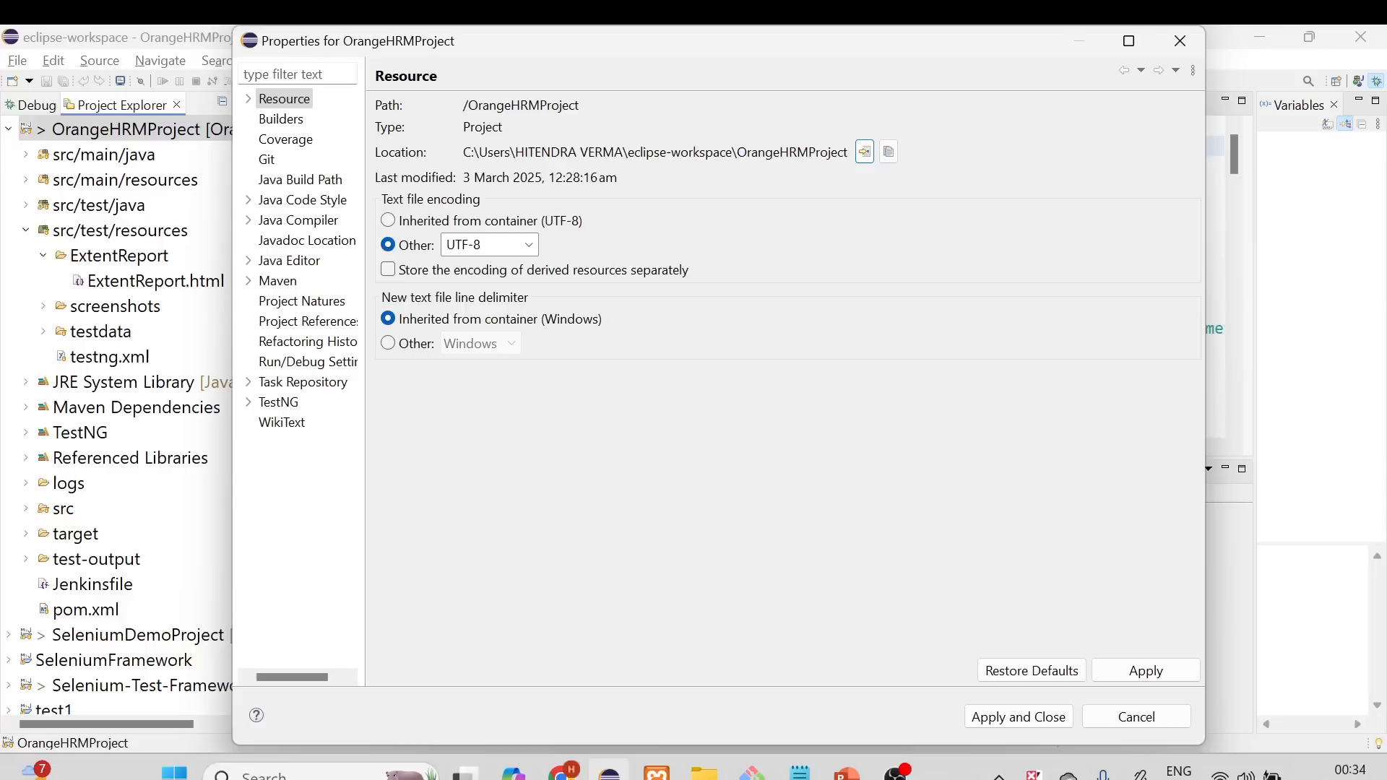
{"action": "left_click", "coordinate": [1180, 41]}
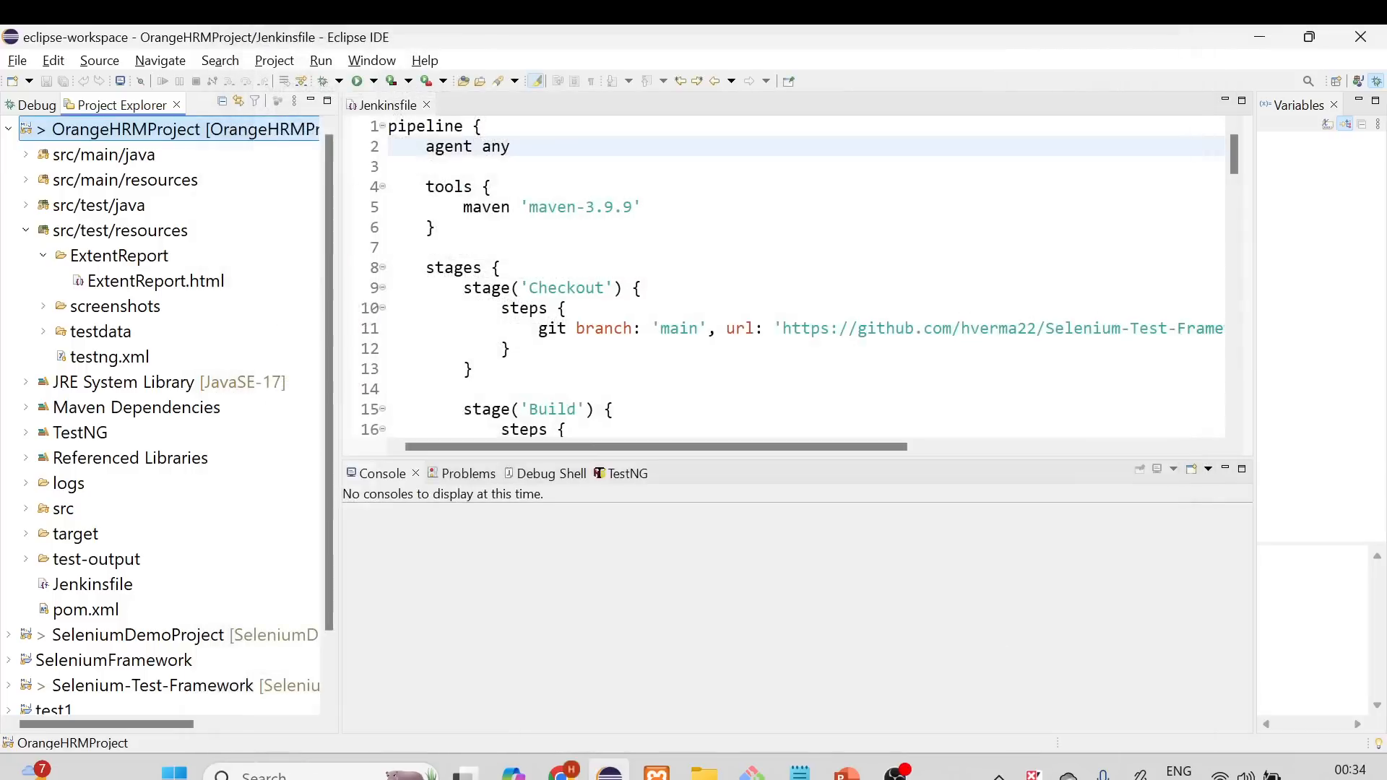
{"action": "left_click", "coordinate": [562, 771]}
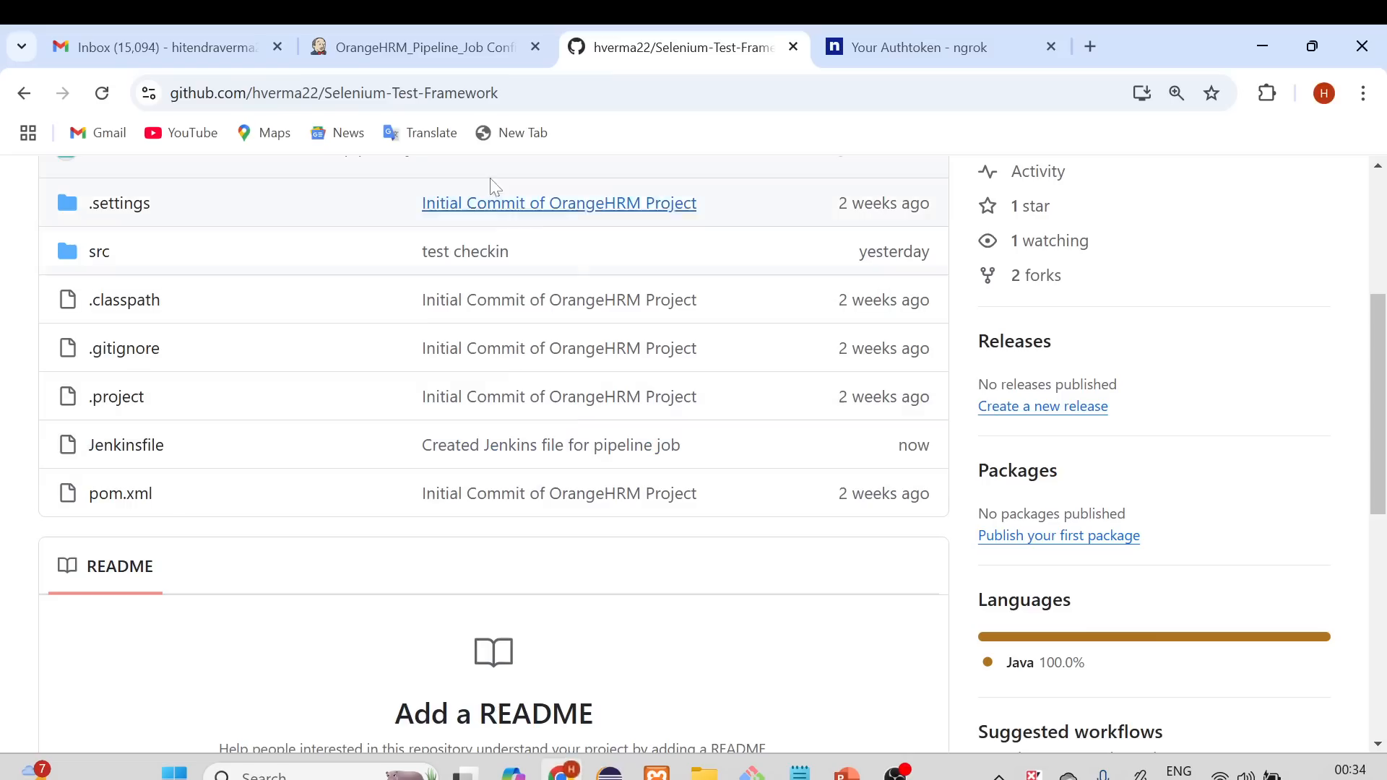
- Review the Jenkinsfile script path and the other settings in OrangeHRM_Pipeline_Job's Jenkins configuration, and save the job
{"action": "left_click", "coordinate": [417, 48]}
{"action": "left_click", "coordinate": [593, 397]}
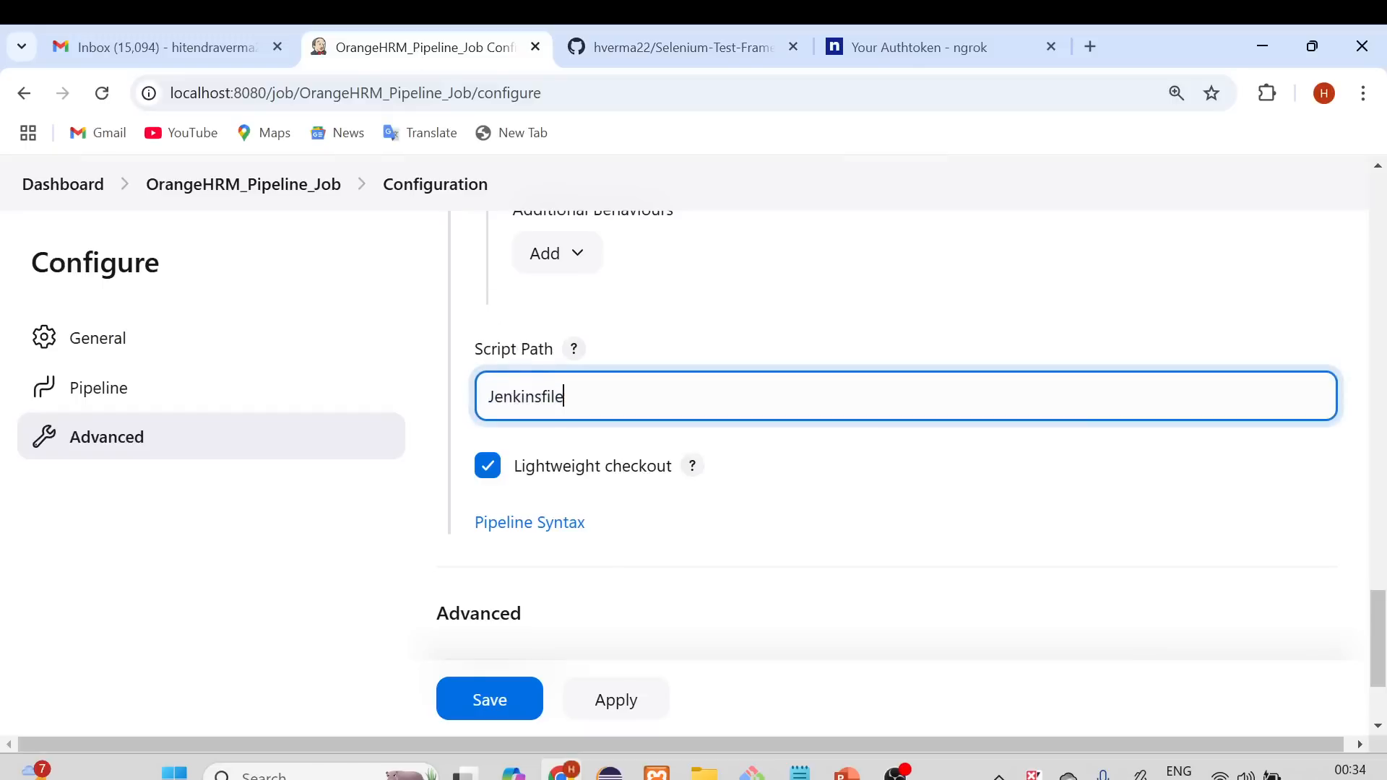
{"action": "left_click_drag", "start_coordinate": [593, 398], "coordinate": [423, 402]}
{"action": "scroll", "coordinate": [646, 510], "scroll_direction": "down", "scroll_amount": 2}
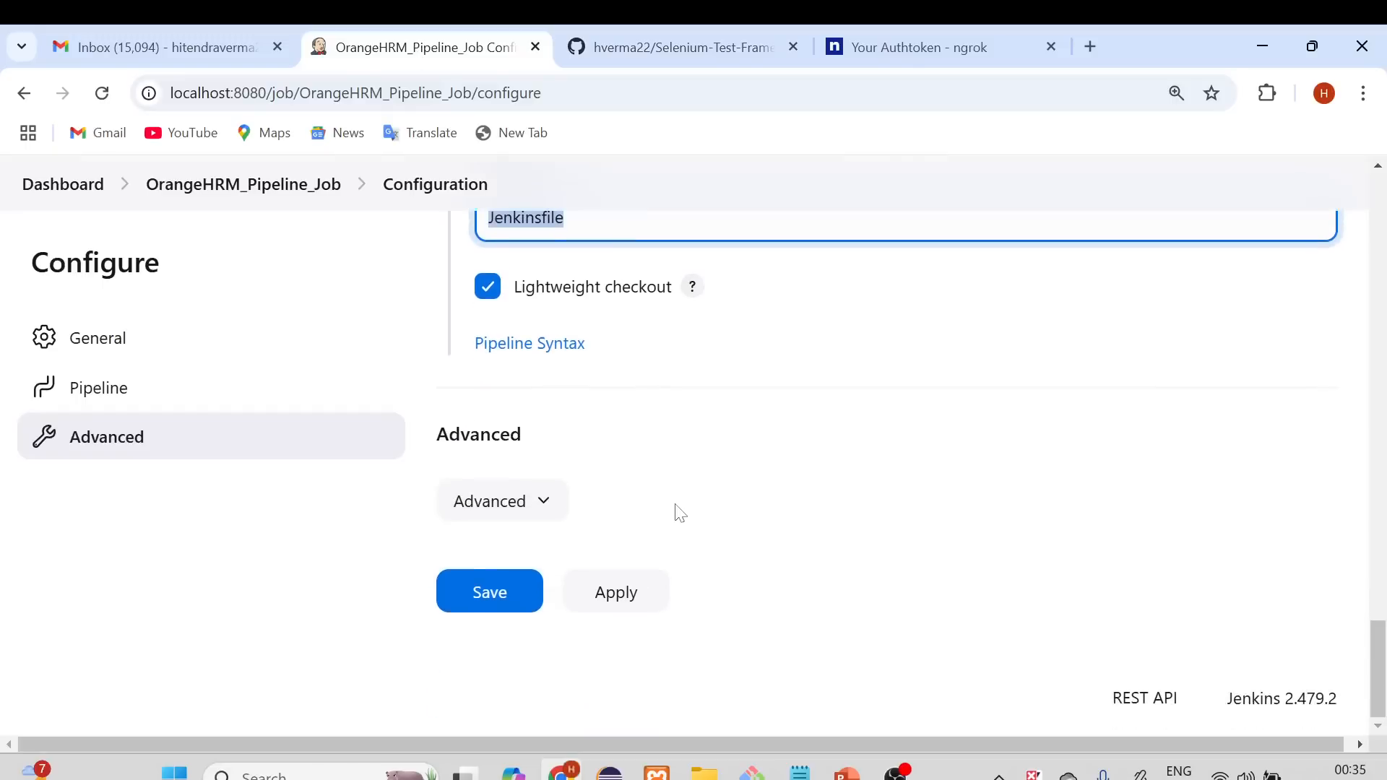
{"action": "scroll", "coordinate": [675, 512], "scroll_direction": "up", "scroll_amount": 15}
{"action": "scroll", "coordinate": [694, 470], "scroll_direction": "up", "scroll_amount": 15}
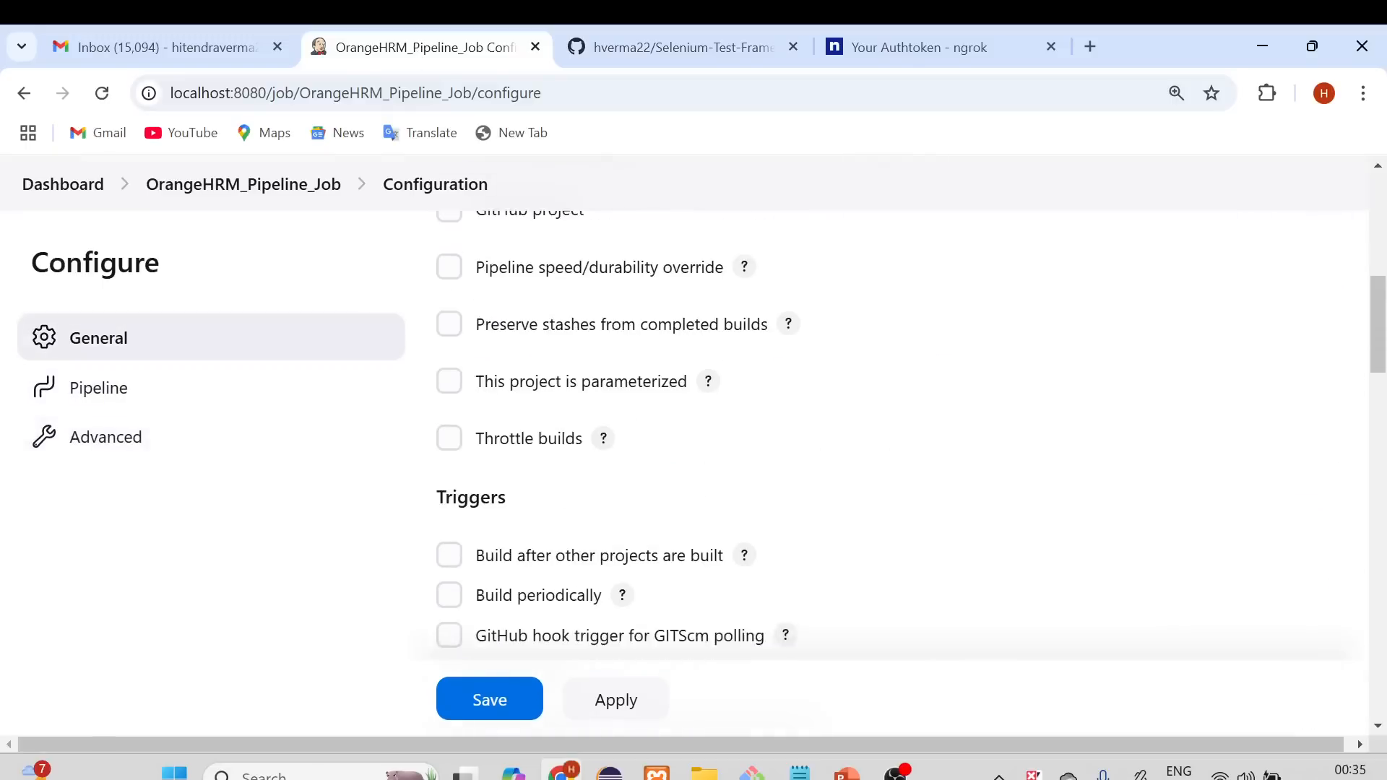
{"action": "scroll", "coordinate": [718, 463], "scroll_direction": "down", "scroll_amount": 15}
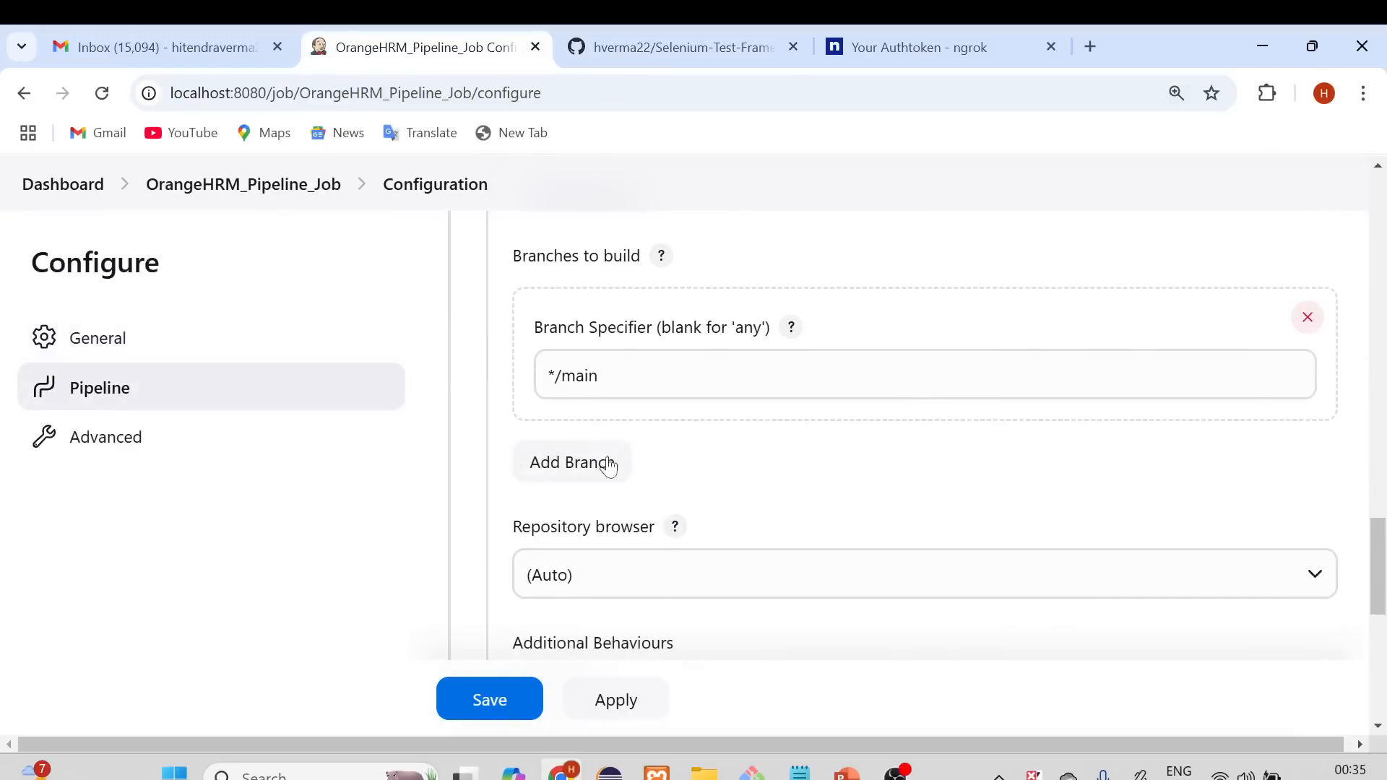
{"action": "left_click", "coordinate": [489, 700]}
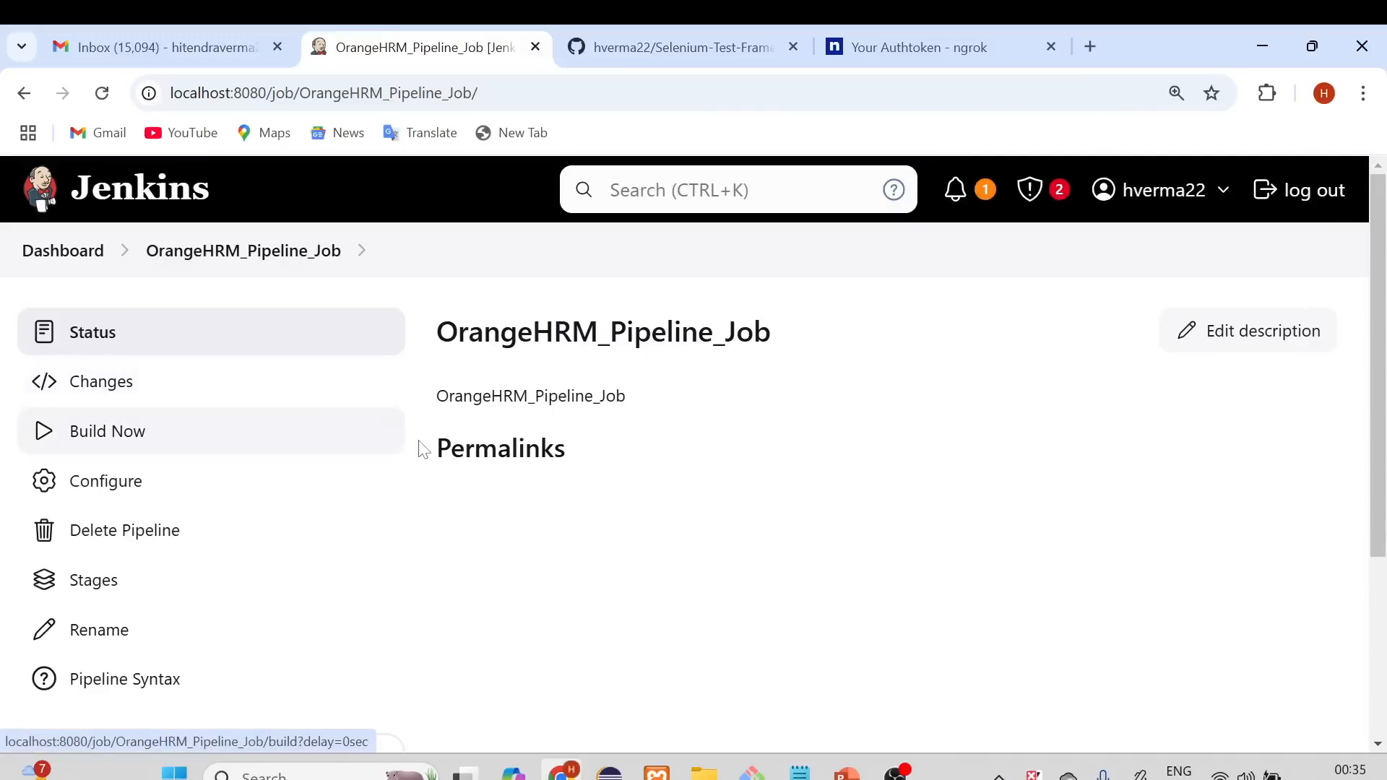
- Start a build of OrangeHRM_Pipeline_Job and open the console output of build #1
{"action": "left_click", "coordinate": [101, 434]}
{"action": "scroll", "coordinate": [271, 468], "scroll_direction": "down", "scroll_amount": 1}
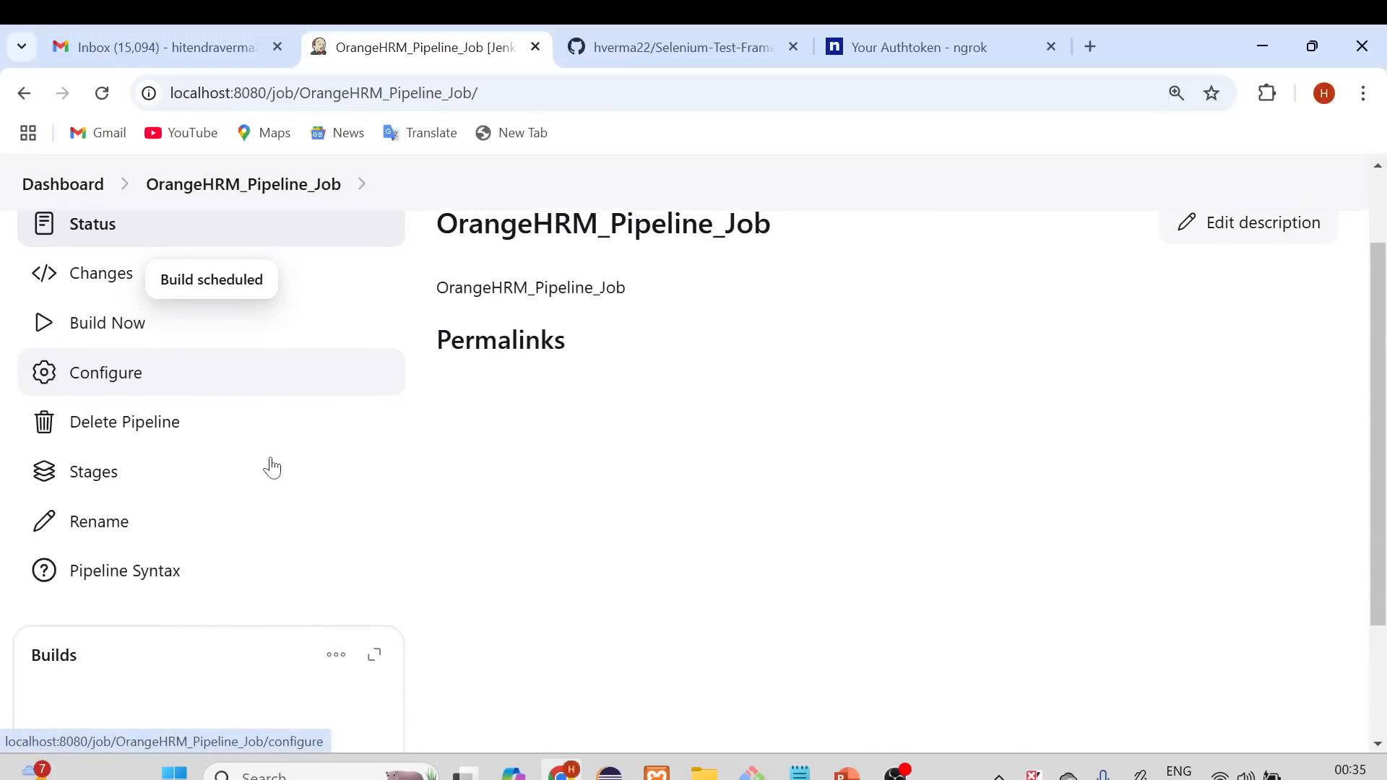
{"action": "scroll", "coordinate": [272, 468], "scroll_direction": "down", "scroll_amount": 2}
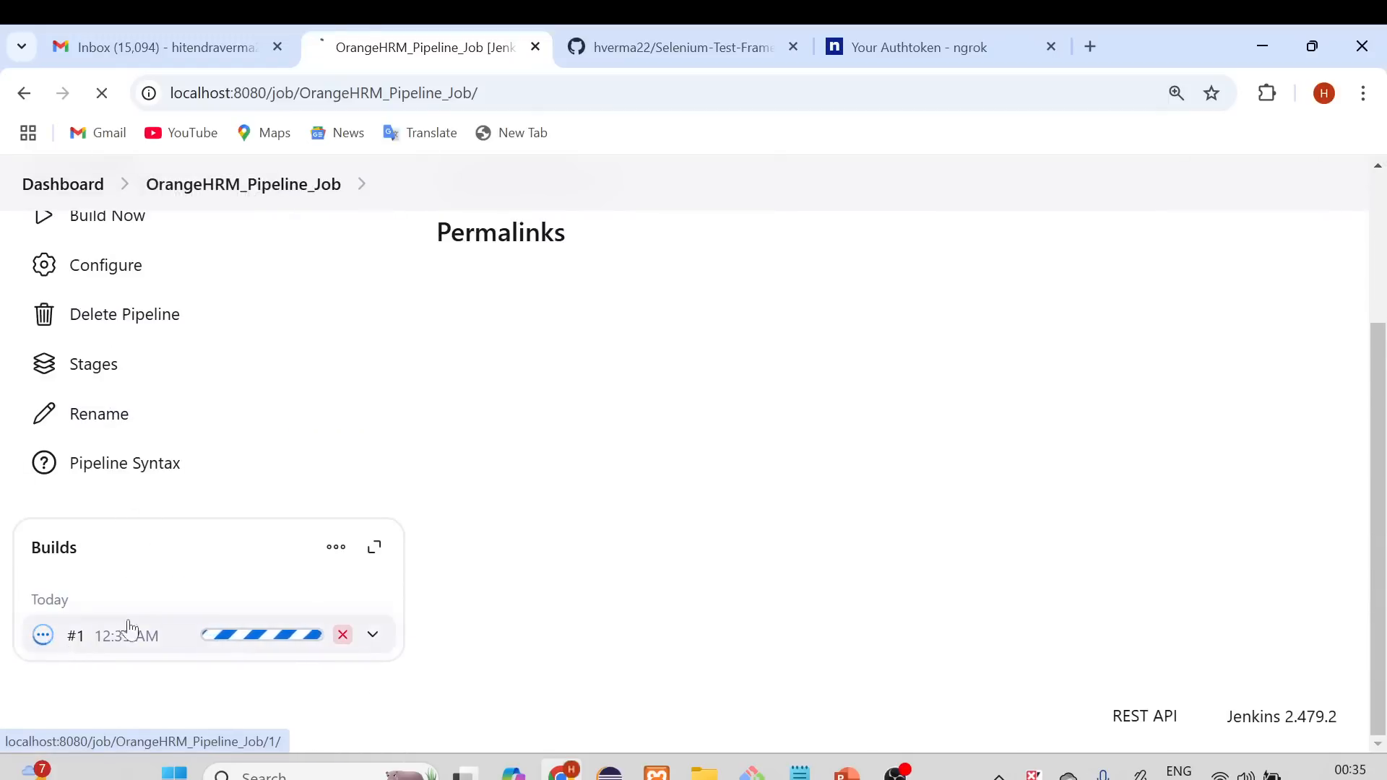
{"action": "left_click", "coordinate": [130, 628]}
{"action": "scroll", "coordinate": [650, 457], "scroll_direction": "down", "scroll_amount": 1}
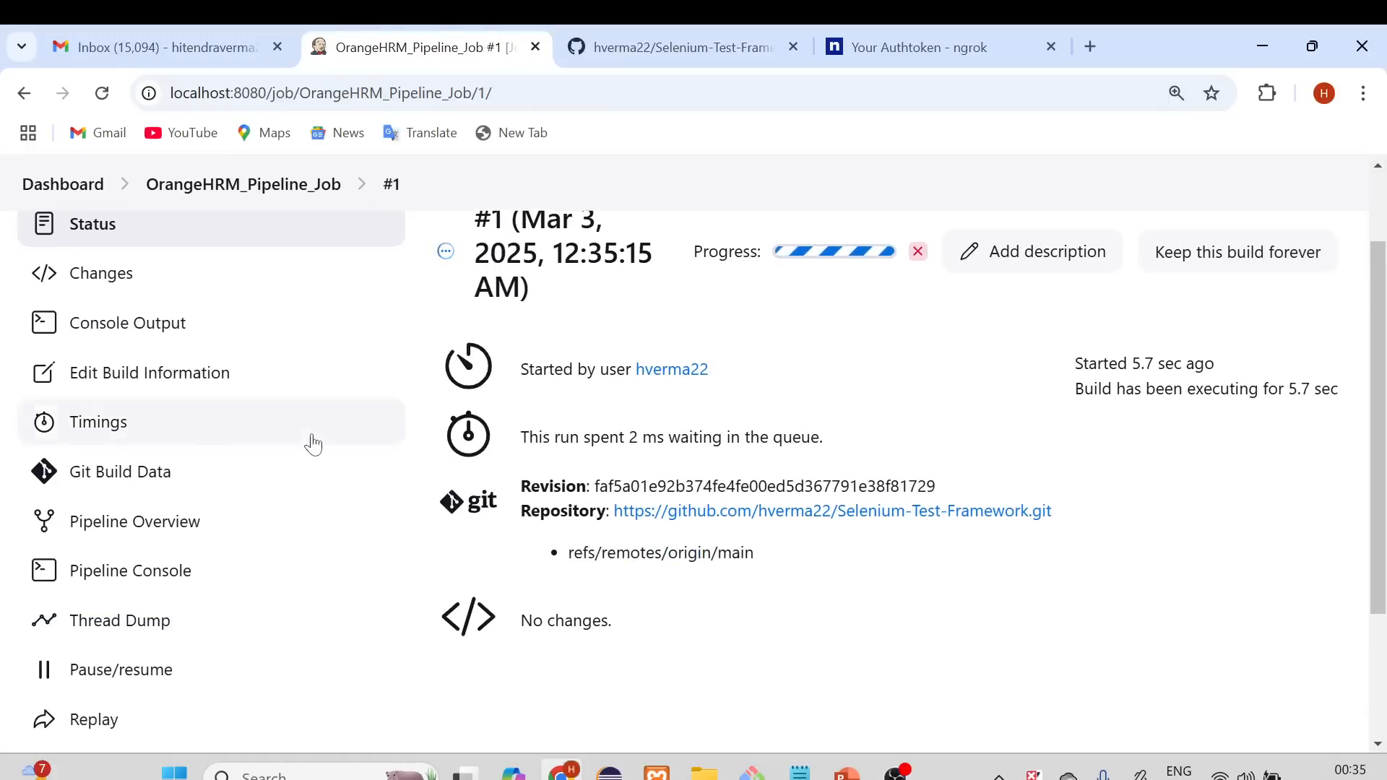
{"action": "scroll", "coordinate": [313, 444], "scroll_direction": "up", "scroll_amount": 1}
{"action": "left_click", "coordinate": [133, 441]}
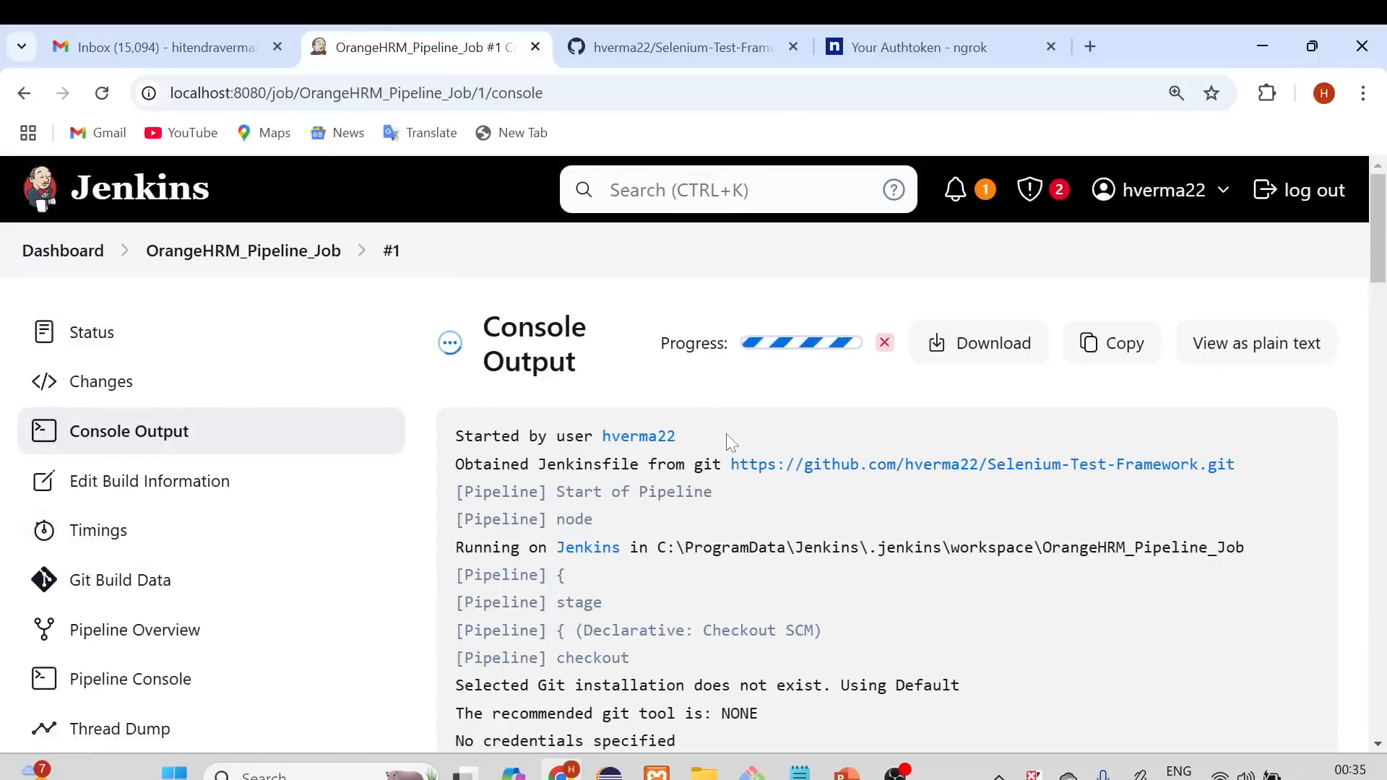
- Examine build #1's console log from the Jenkinsfile retrieval and pipeline start through the Checkout stage
{"action": "scroll", "coordinate": [813, 477], "scroll_direction": "down", "scroll_amount": 1}
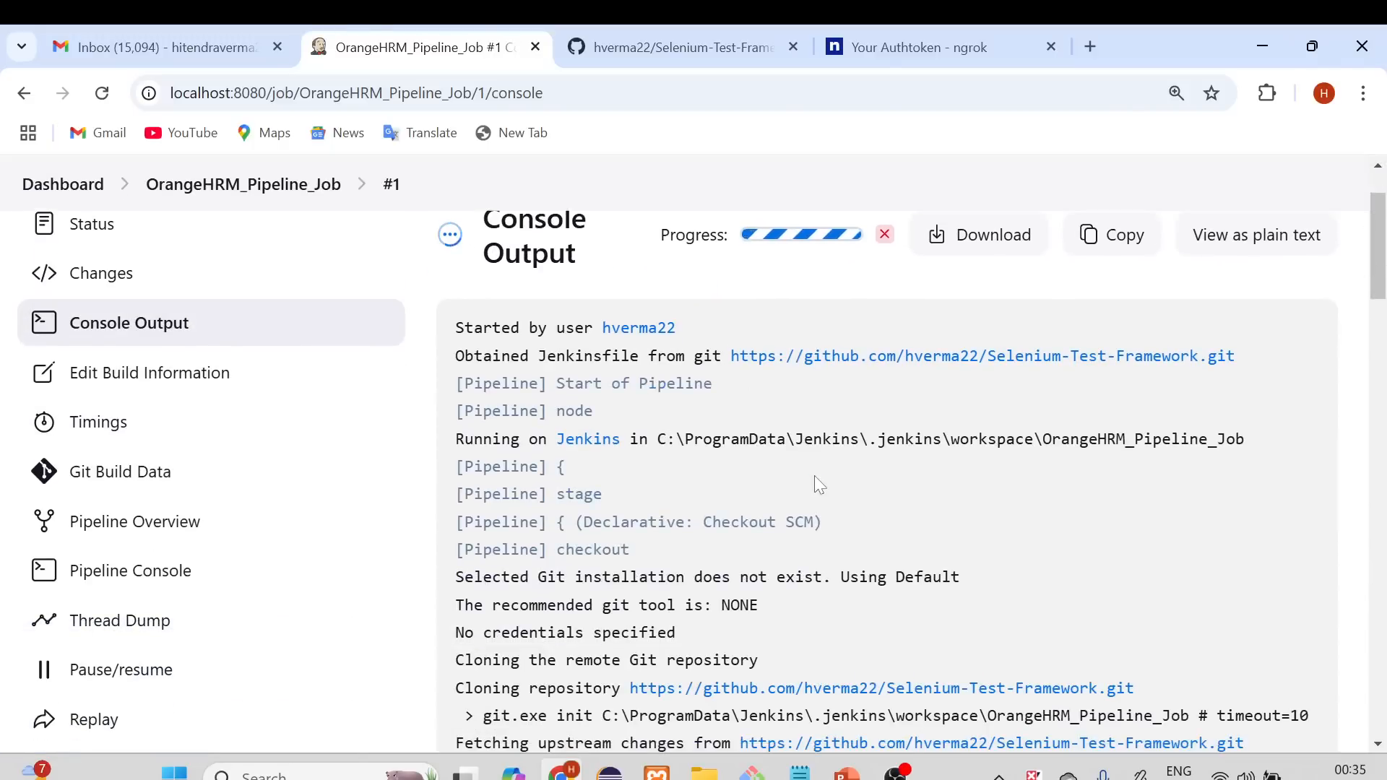
{"action": "left_click_drag", "start_coordinate": [483, 356], "coordinate": [685, 355]}
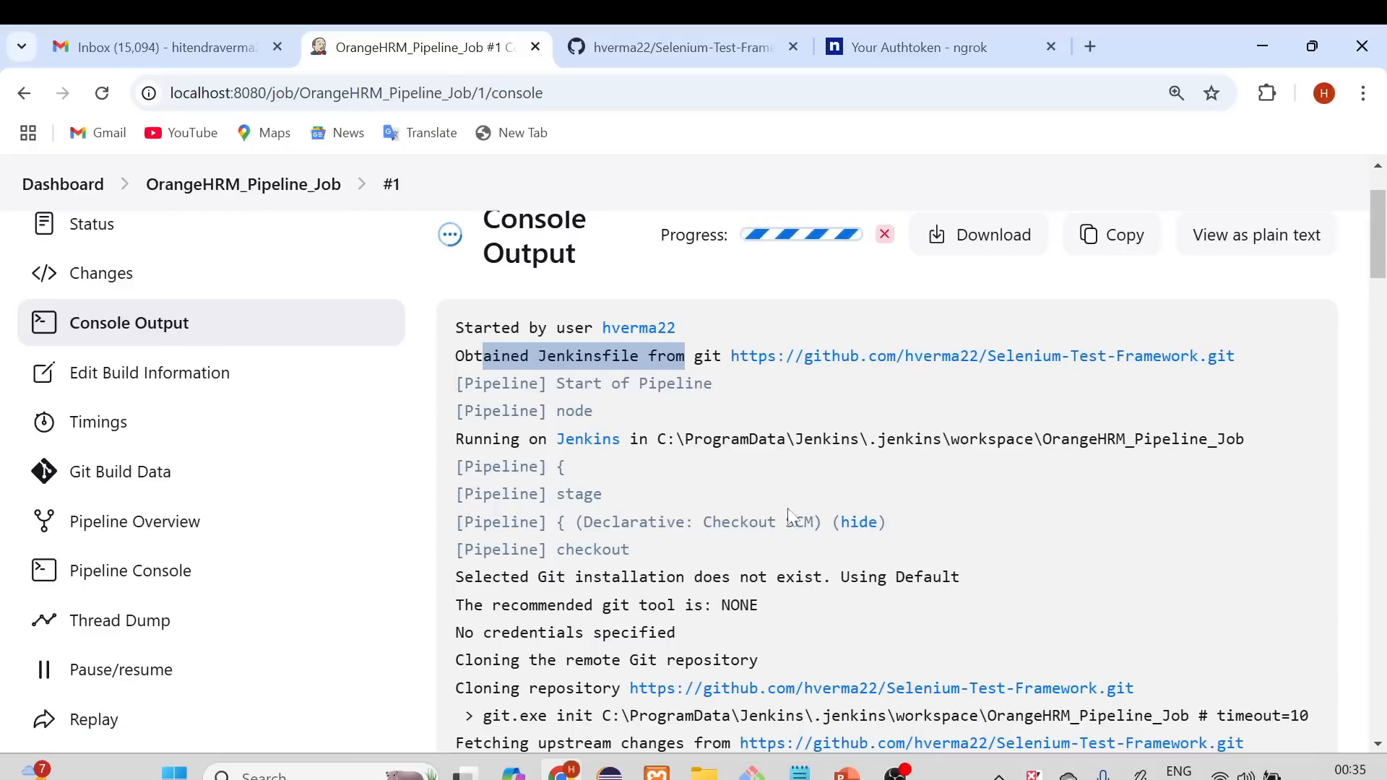
{"action": "left_click_drag", "start_coordinate": [557, 383], "coordinate": [685, 383]}
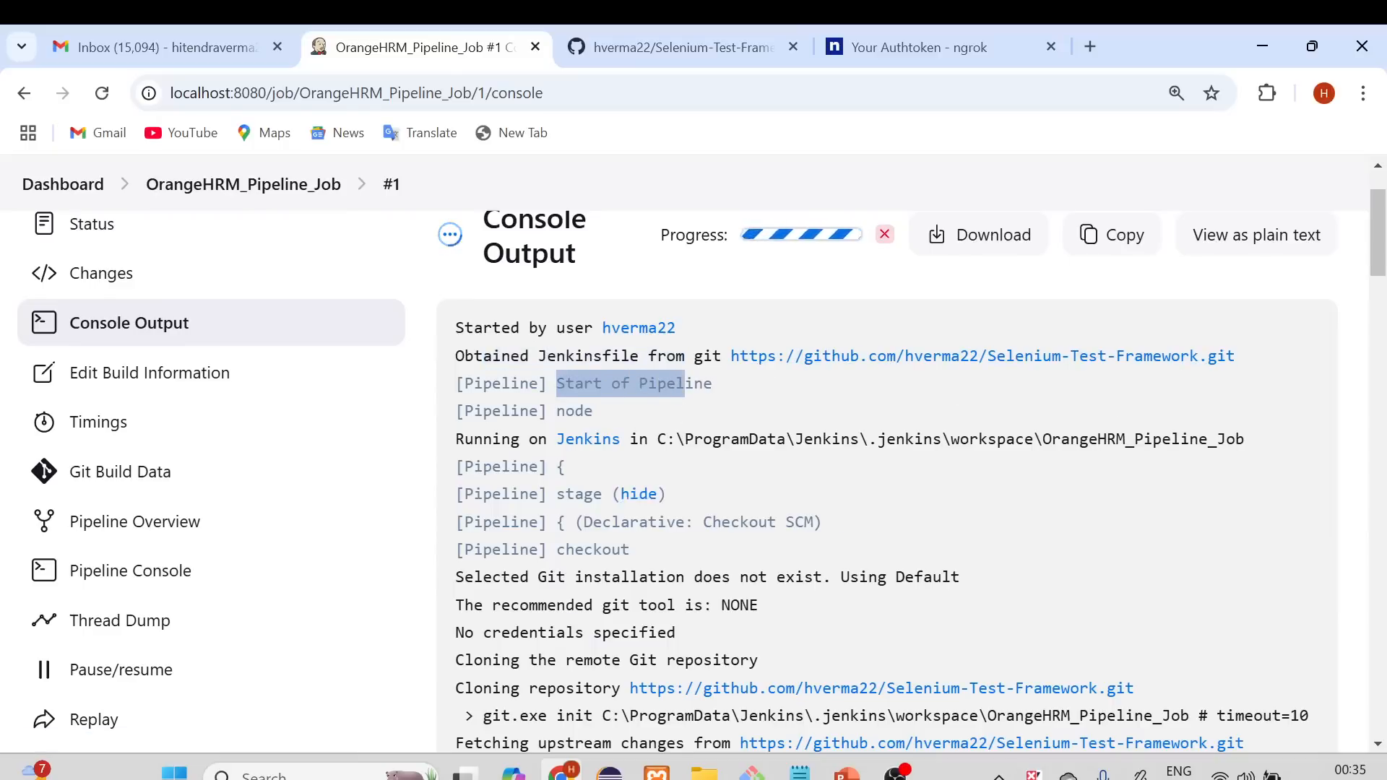
{"action": "scroll", "coordinate": [888, 477], "scroll_direction": "down", "scroll_amount": 4}
{"action": "scroll", "coordinate": [888, 477], "scroll_direction": "down", "scroll_amount": 4}
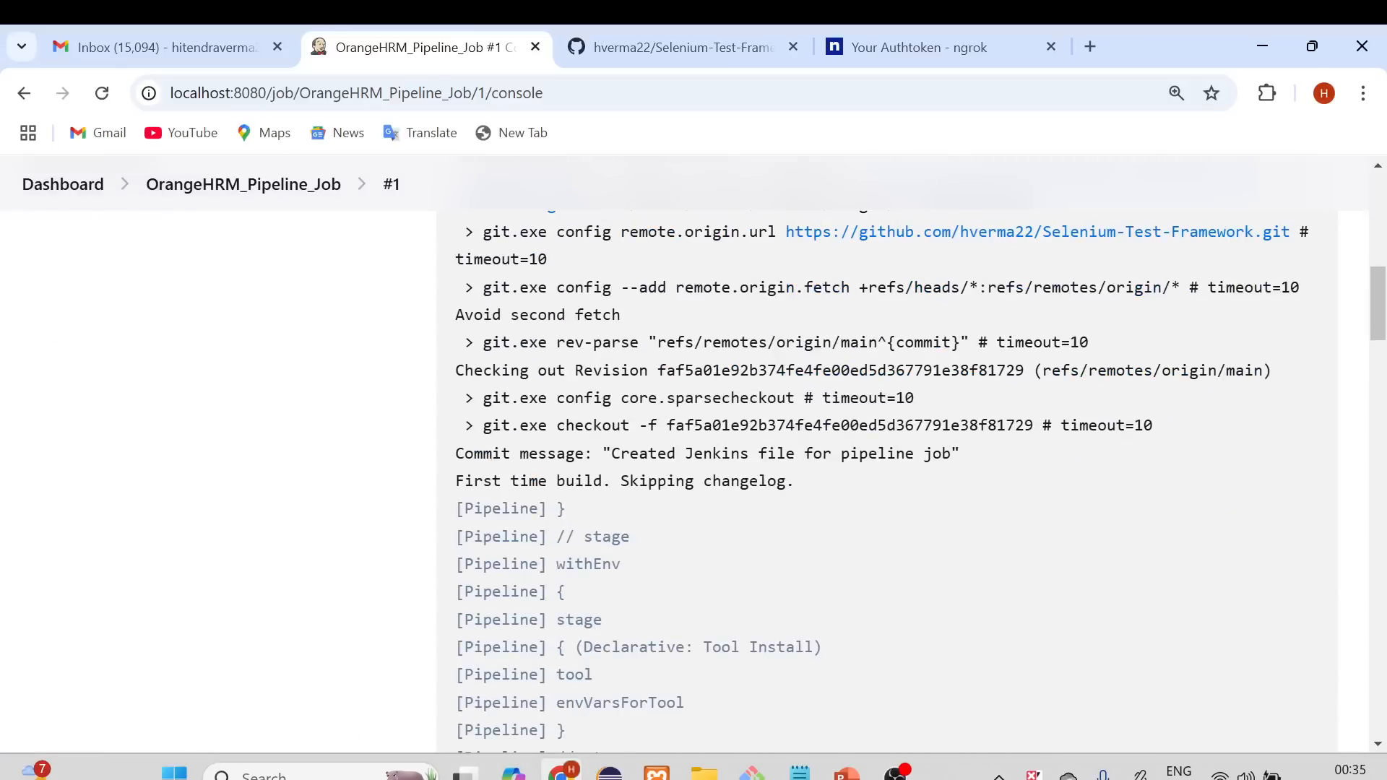
{"action": "scroll", "coordinate": [712, 480], "scroll_direction": "down", "scroll_amount": 12}
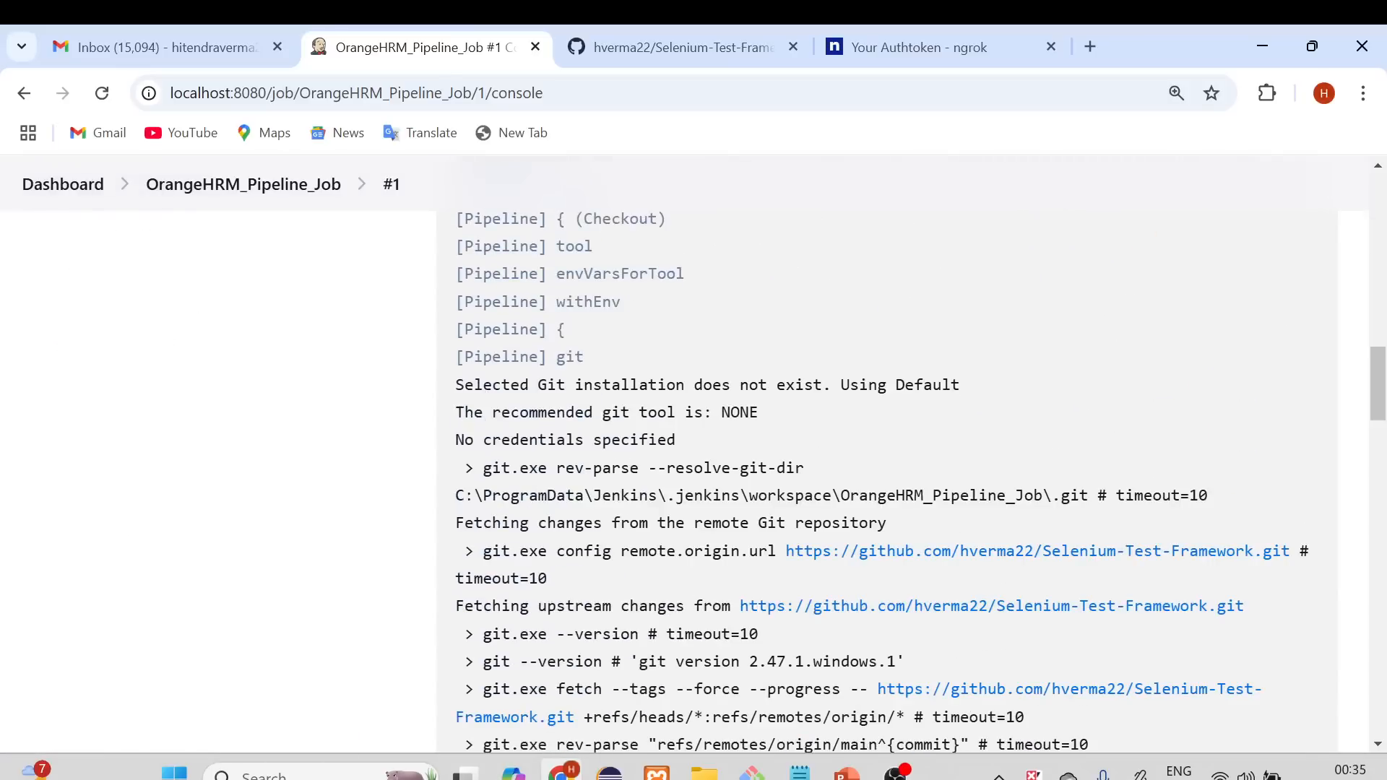
- Examine build #1's console log through the Maven test compilation and the TestNG test run
{"action": "scroll", "coordinate": [760, 471], "scroll_direction": "down", "scroll_amount": 20}
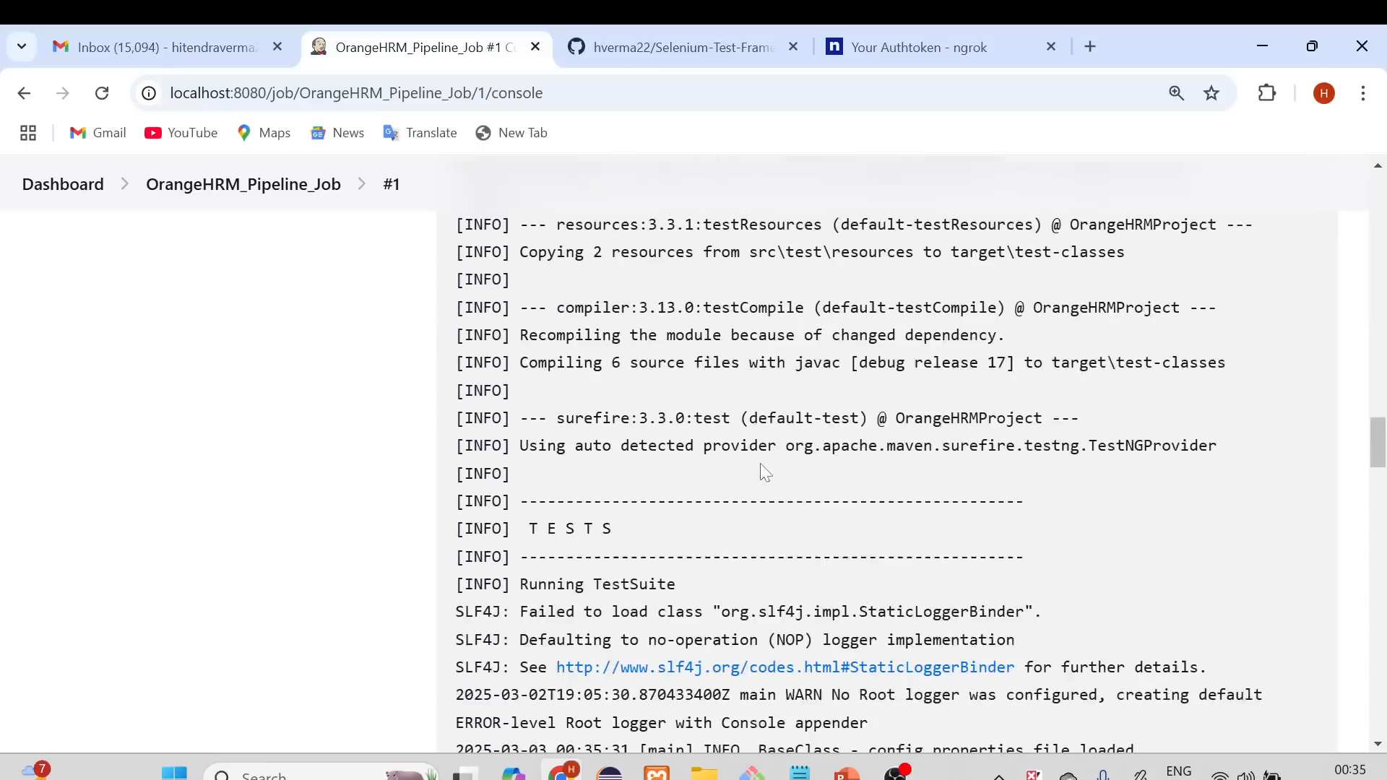
{"action": "left_click_drag", "start_coordinate": [538, 312], "coordinate": [665, 312]}
{"action": "scroll", "coordinate": [722, 450], "scroll_direction": "down", "scroll_amount": 3}
{"action": "scroll", "coordinate": [749, 464], "scroll_direction": "down", "scroll_amount": 15}
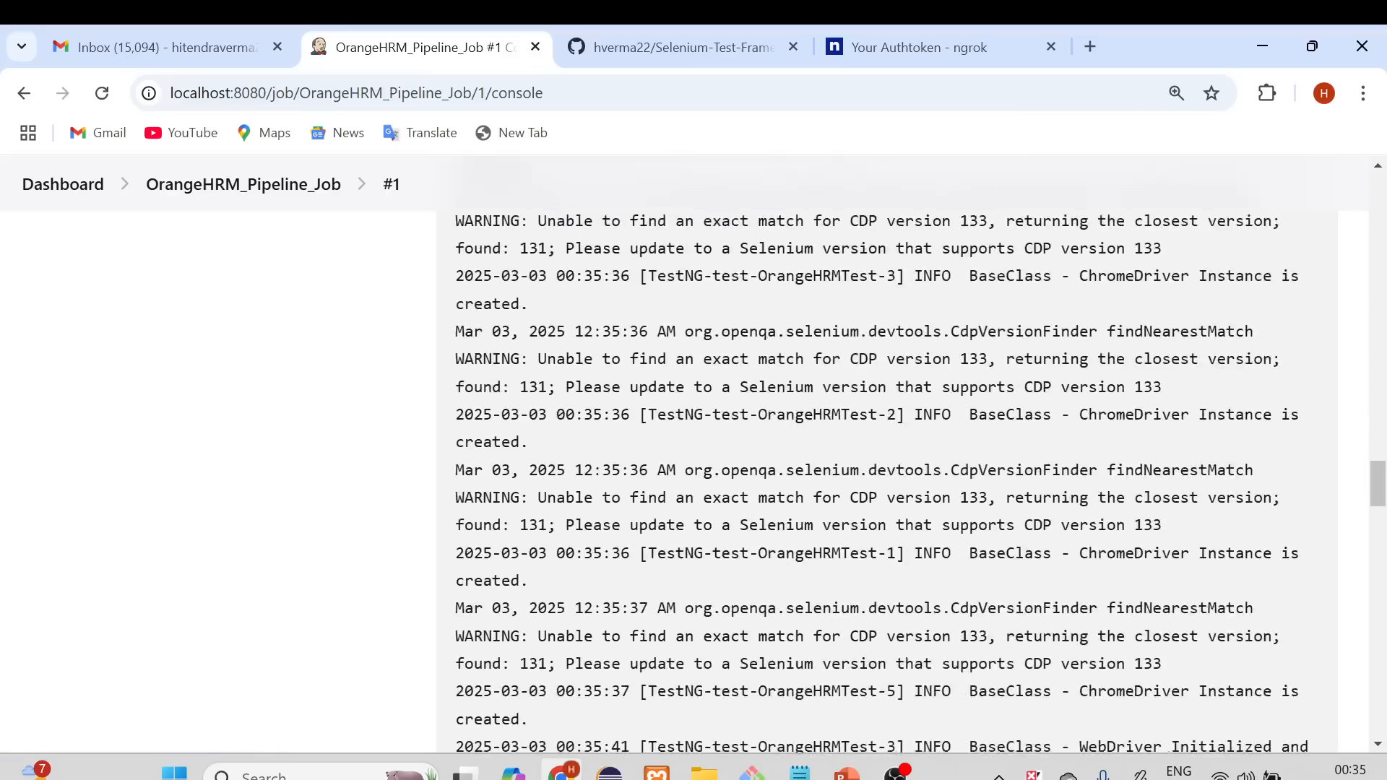
{"action": "scroll", "coordinate": [896, 476], "scroll_direction": "down", "scroll_amount": 15}
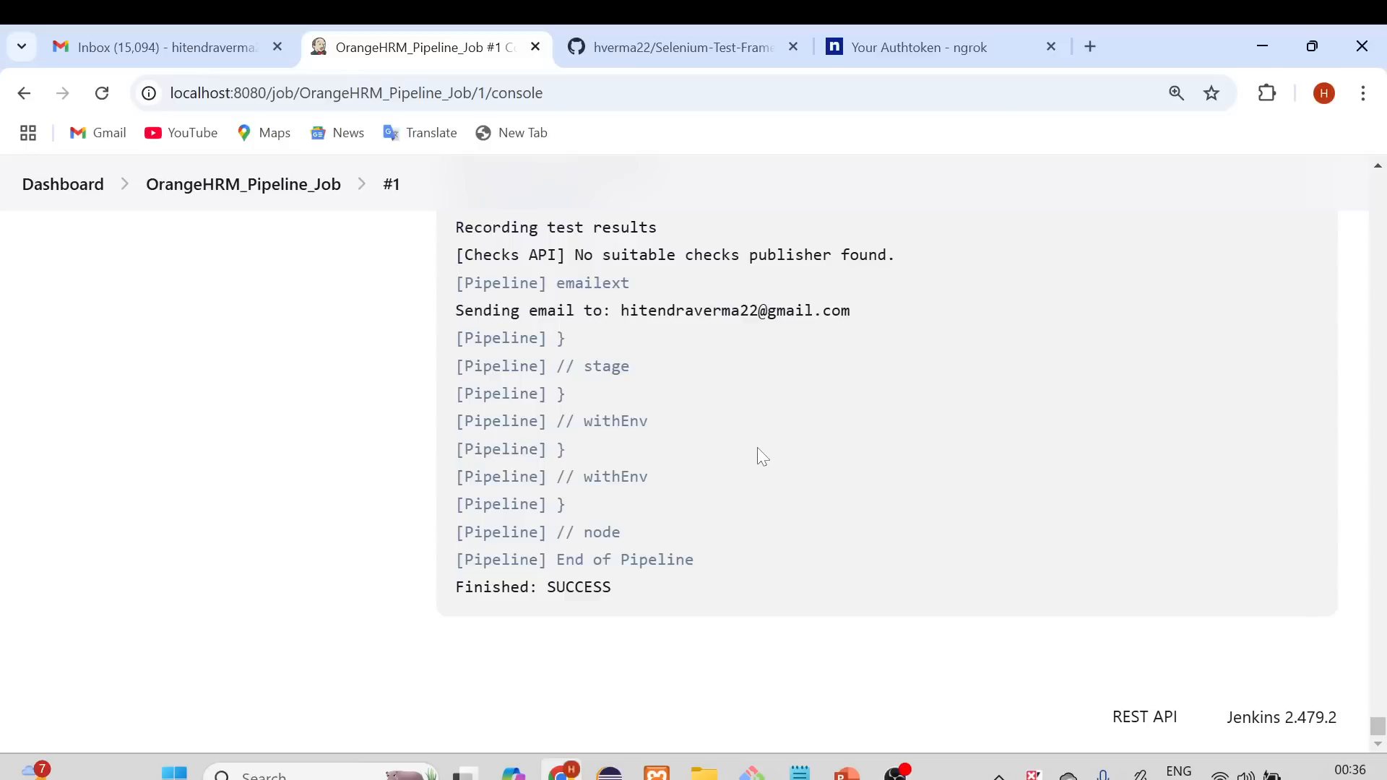
- Check the final status, post actions, email recipient and Extent report publishing at the end of build #1's console log
{"action": "scroll", "coordinate": [708, 550], "scroll_direction": "up", "scroll_amount": 1}
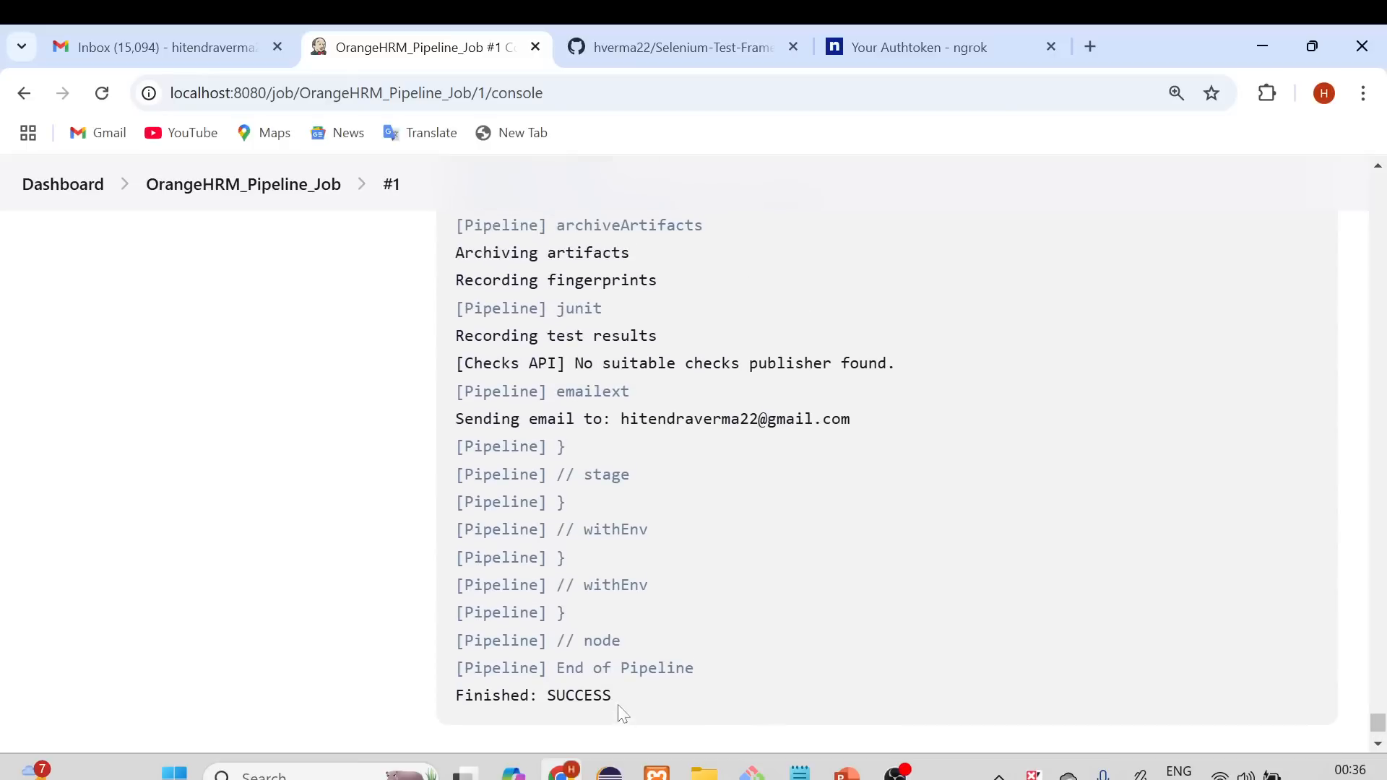
{"action": "left_click_drag", "start_coordinate": [617, 705], "coordinate": [455, 696]}
{"action": "scroll", "coordinate": [666, 576], "scroll_direction": "down", "scroll_amount": 1}
{"action": "scroll", "coordinate": [737, 545], "scroll_direction": "up", "scroll_amount": 1}
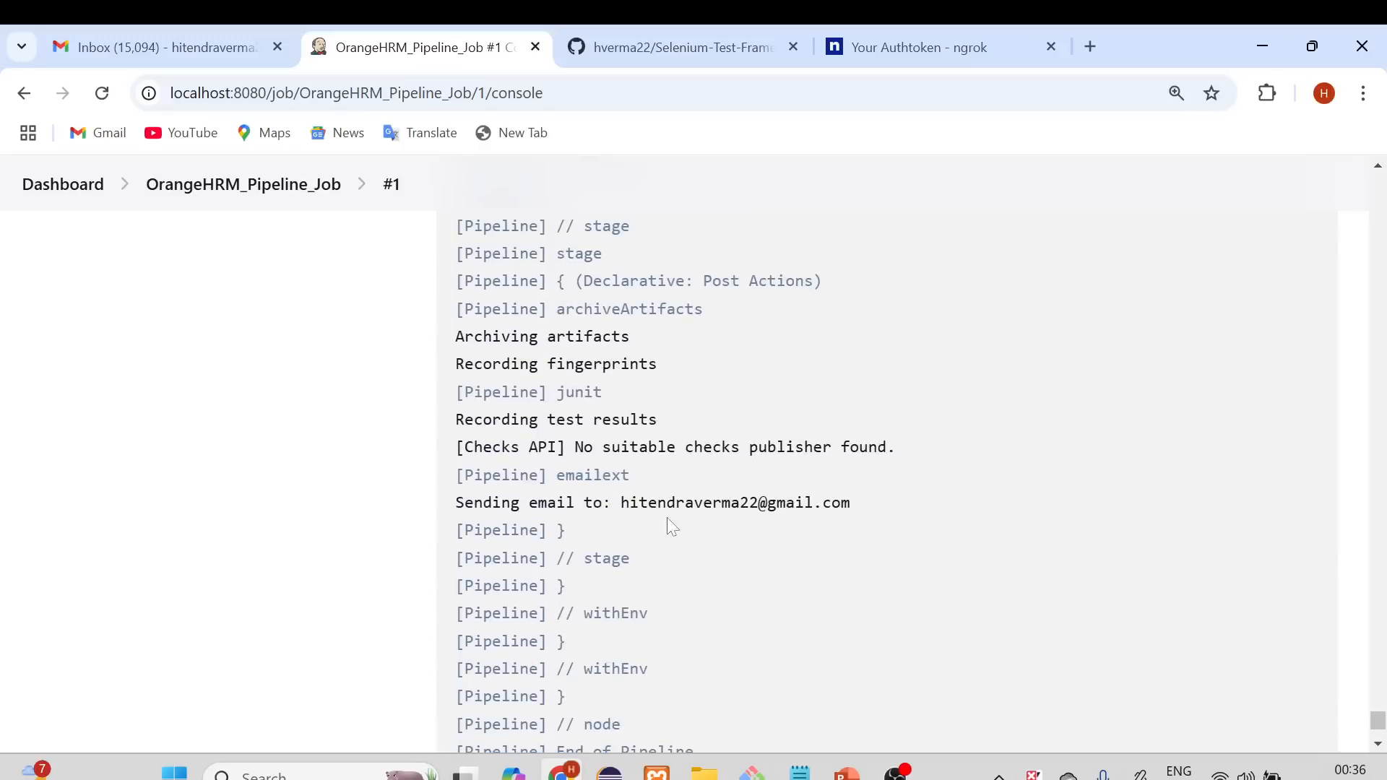
{"action": "left_click_drag", "start_coordinate": [620, 502], "coordinate": [826, 529]}
{"action": "scroll", "coordinate": [813, 540], "scroll_direction": "up", "scroll_amount": 4}
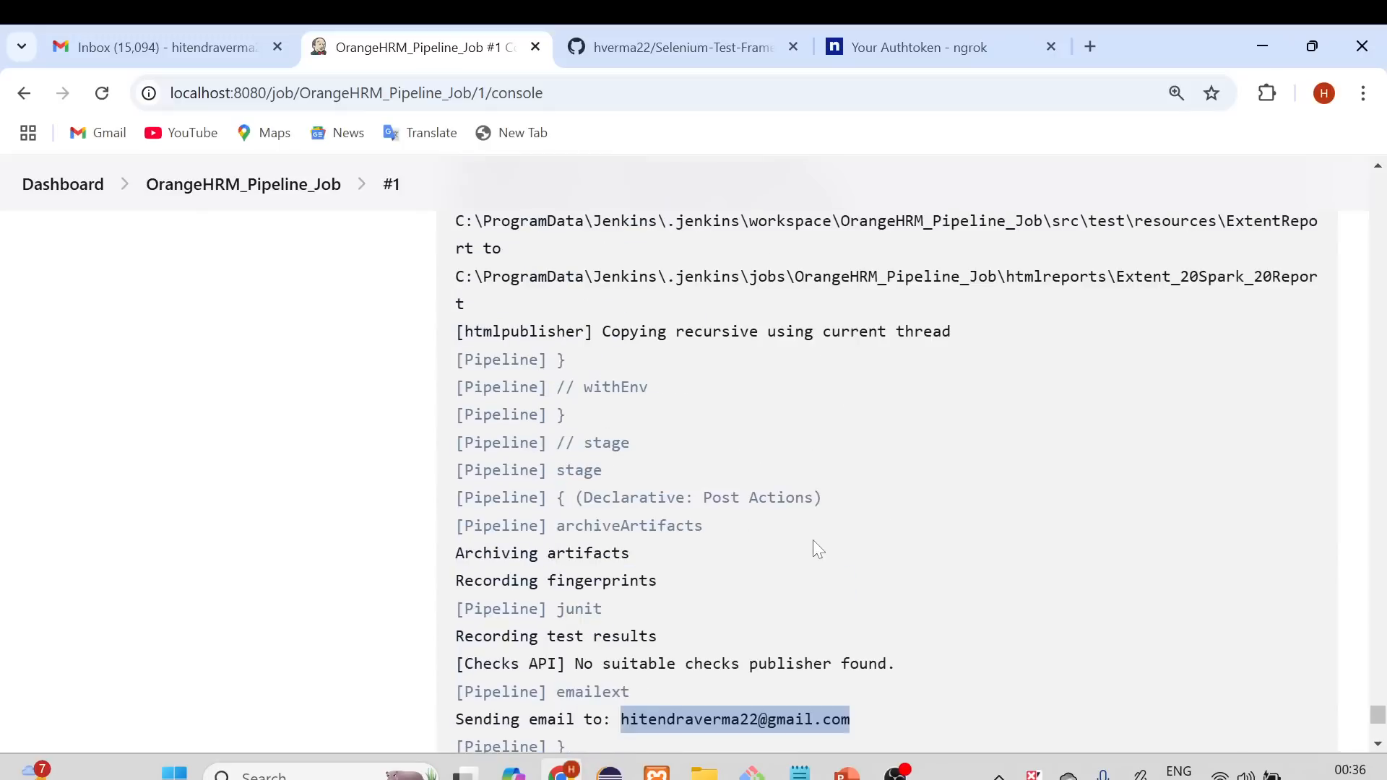
{"action": "scroll", "coordinate": [776, 522], "scroll_direction": "down", "scroll_amount": 2}
- Open the OrangeHRM_Pipeline_Job #1 build email in Gmail and check its subject, build number and build status
{"action": "left_click", "coordinate": [159, 47]}
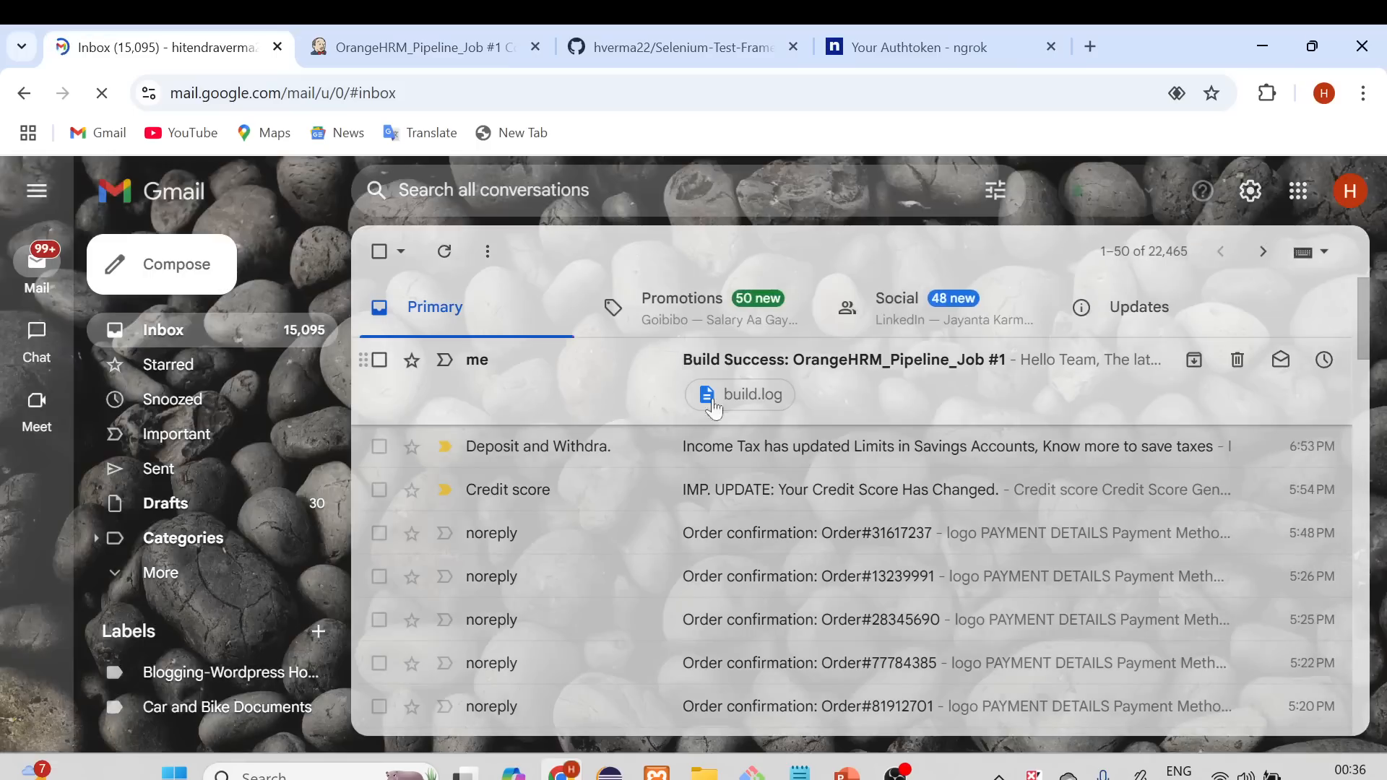
{"action": "left_click", "coordinate": [802, 362]}
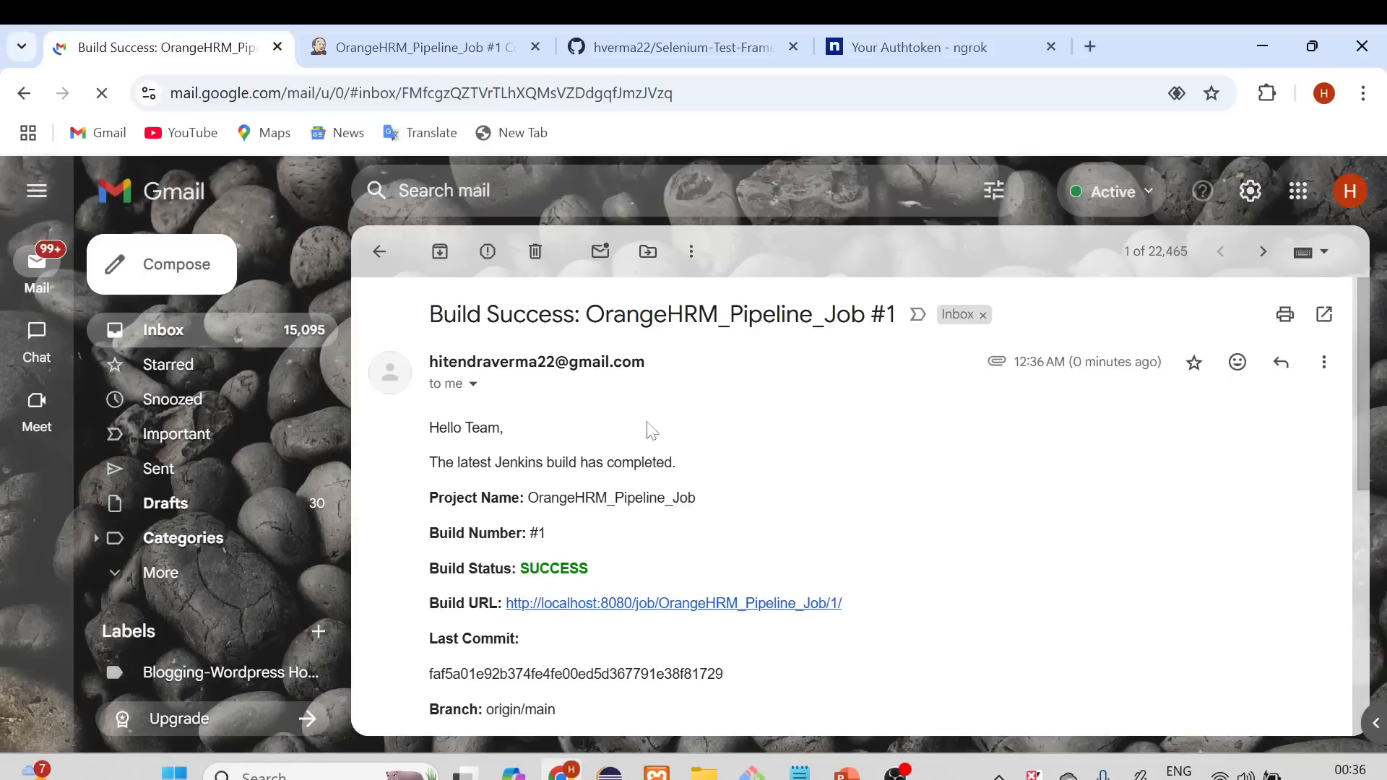
{"action": "left_click_drag", "start_coordinate": [897, 316], "coordinate": [428, 424]}
{"action": "scroll", "coordinate": [581, 442], "scroll_direction": "down", "scroll_amount": 1}
{"action": "left_click", "coordinate": [641, 444]}
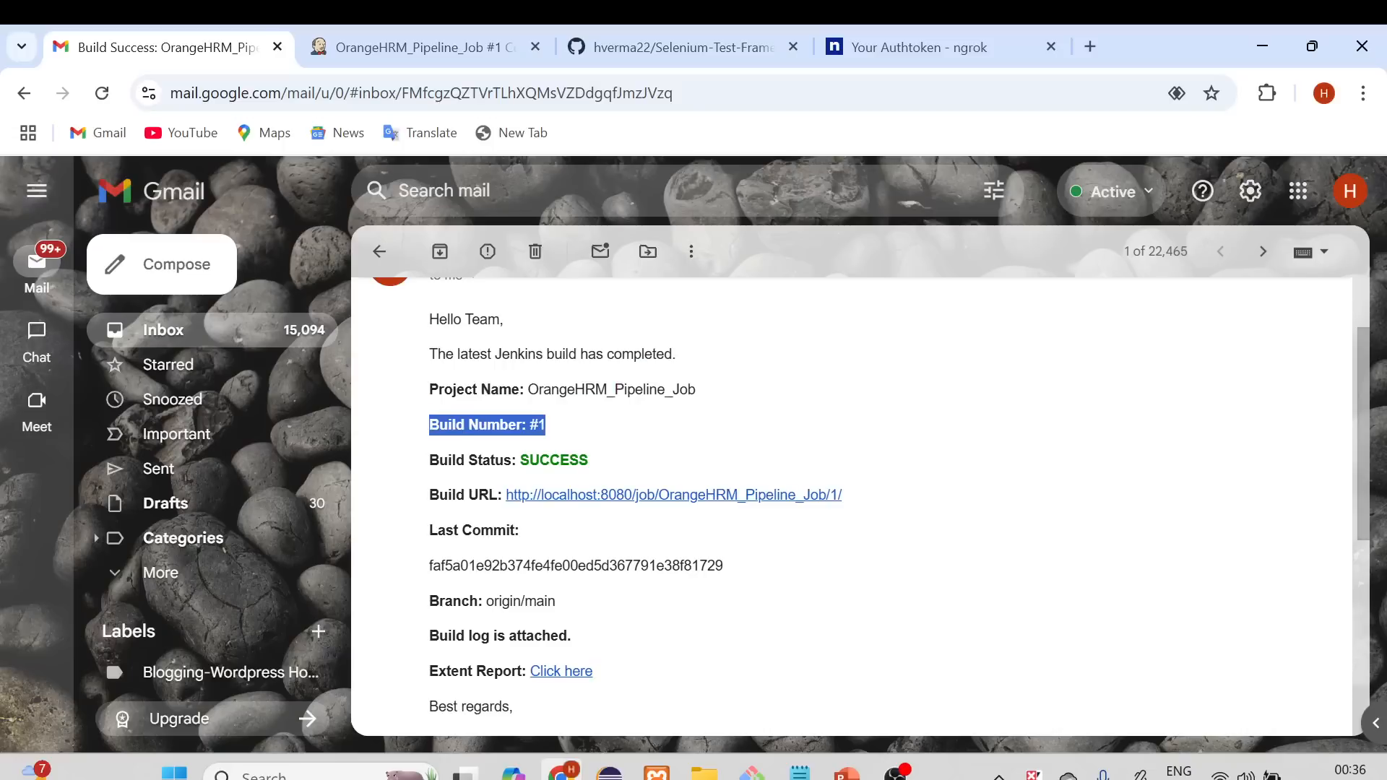
{"action": "left_click_drag", "start_coordinate": [598, 461], "coordinate": [448, 461]}
{"action": "scroll", "coordinate": [647, 532], "scroll_direction": "down", "scroll_amount": 2}
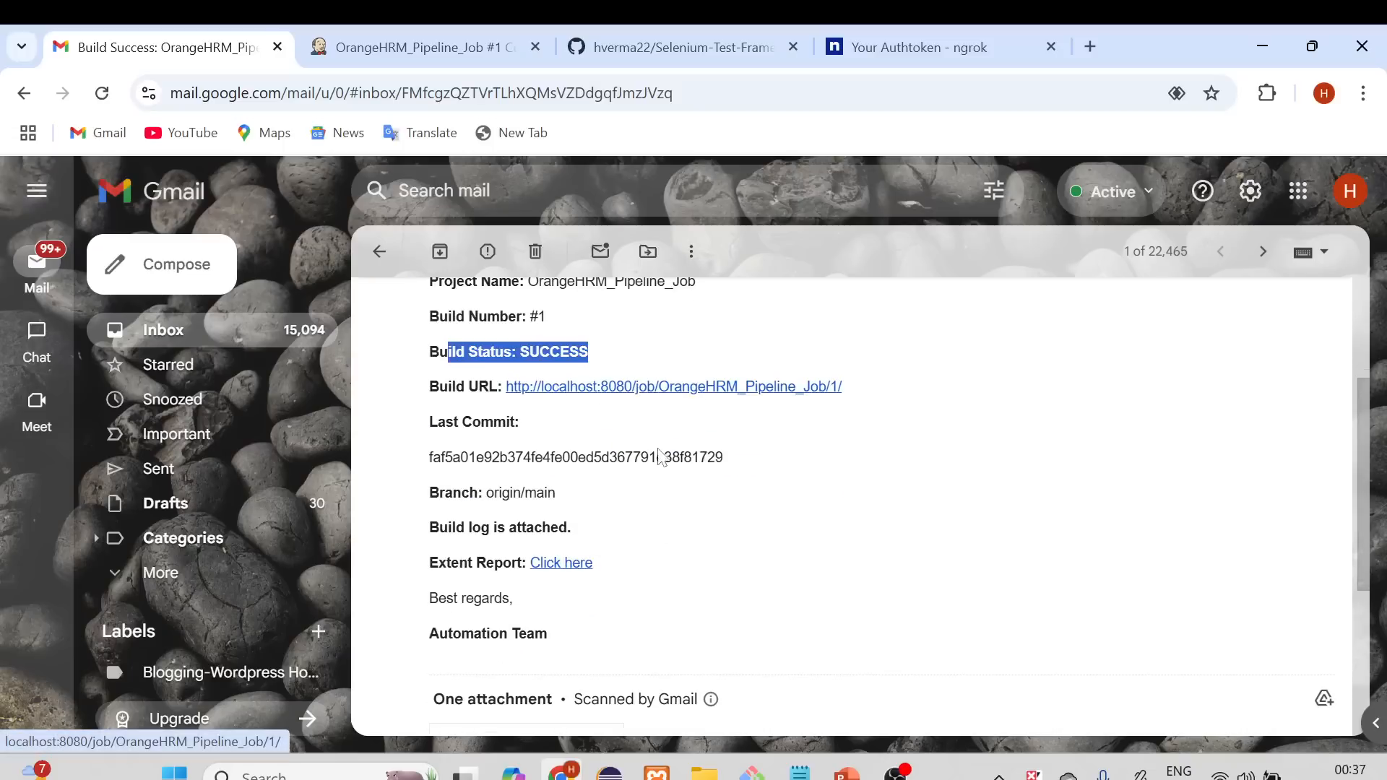
- Review the build email's last commit, branch, Extent Report link and build.log attachment
{"action": "scroll", "coordinate": [622, 394], "scroll_direction": "down", "scroll_amount": 2}
{"action": "scroll", "coordinate": [657, 451], "scroll_direction": "up", "scroll_amount": 2}
{"action": "left_click_drag", "start_coordinate": [724, 457], "coordinate": [432, 458]}
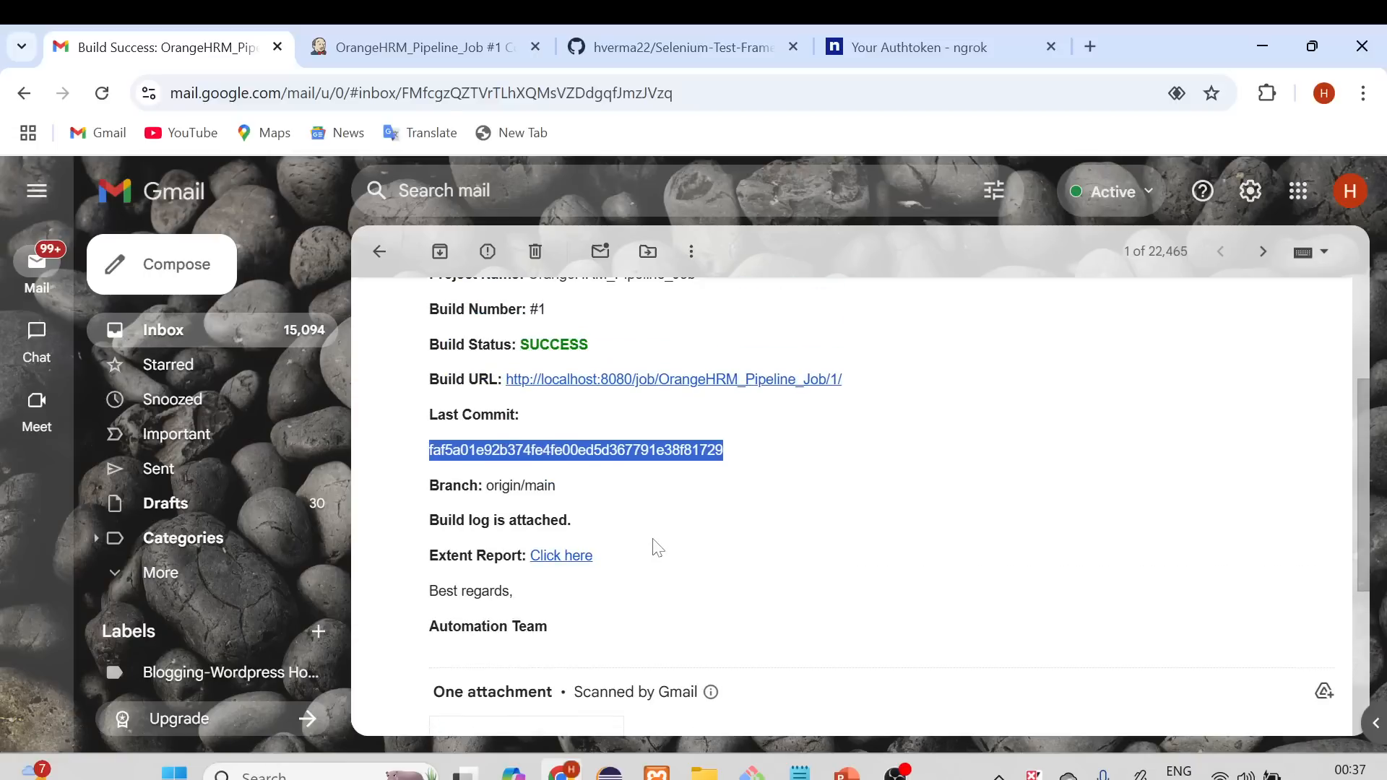
{"action": "scroll", "coordinate": [650, 547], "scroll_direction": "down", "scroll_amount": 2}
{"action": "scroll", "coordinate": [571, 540], "scroll_direction": "down", "scroll_amount": 2}
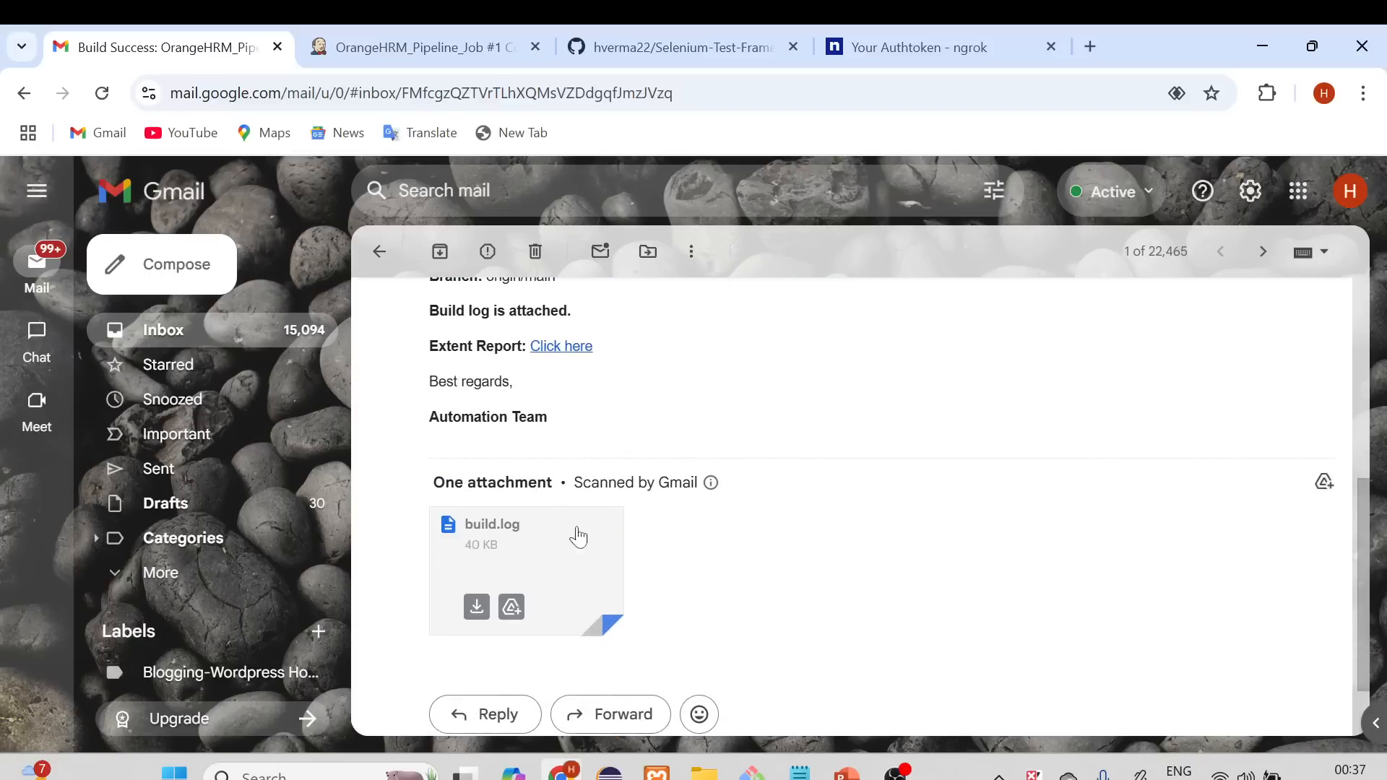
{"action": "scroll", "coordinate": [600, 538], "scroll_direction": "up", "scroll_amount": 2}
{"action": "scroll", "coordinate": [592, 540], "scroll_direction": "up", "scroll_amount": 2}
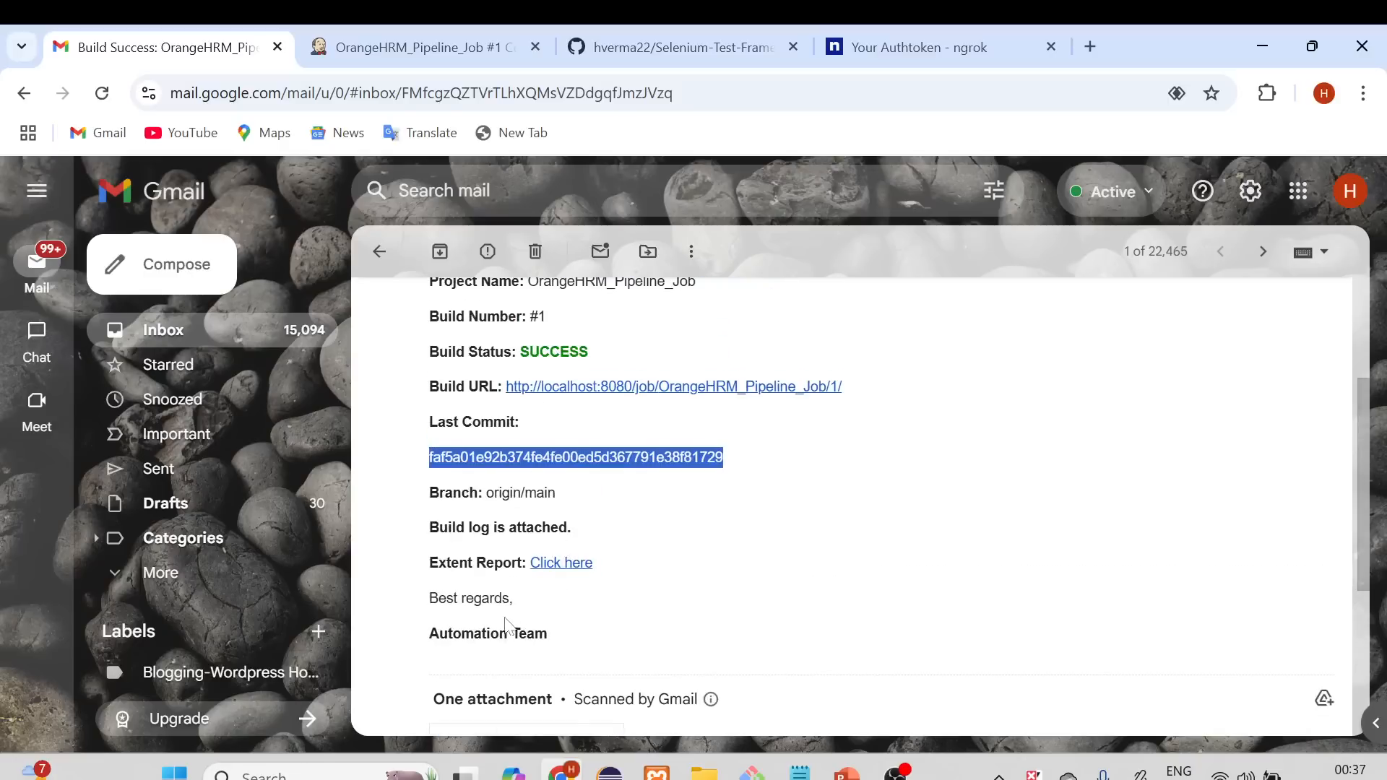
- Open the Extent Report linked in the email, look through verifyGetUserAPI's details and go back to the OrangeHRM_Build job page
{"action": "left_click", "coordinate": [545, 567]}
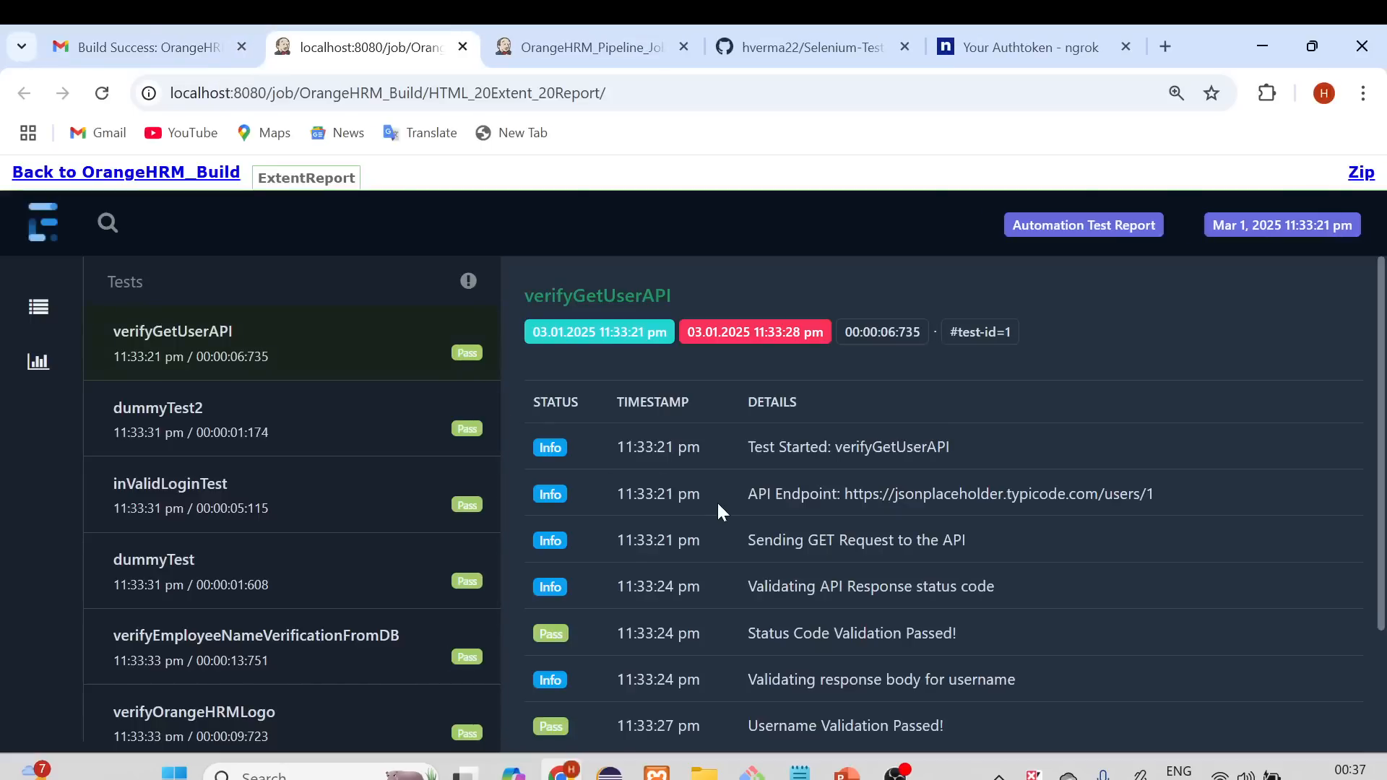
{"action": "scroll", "coordinate": [719, 509], "scroll_direction": "down", "scroll_amount": 2}
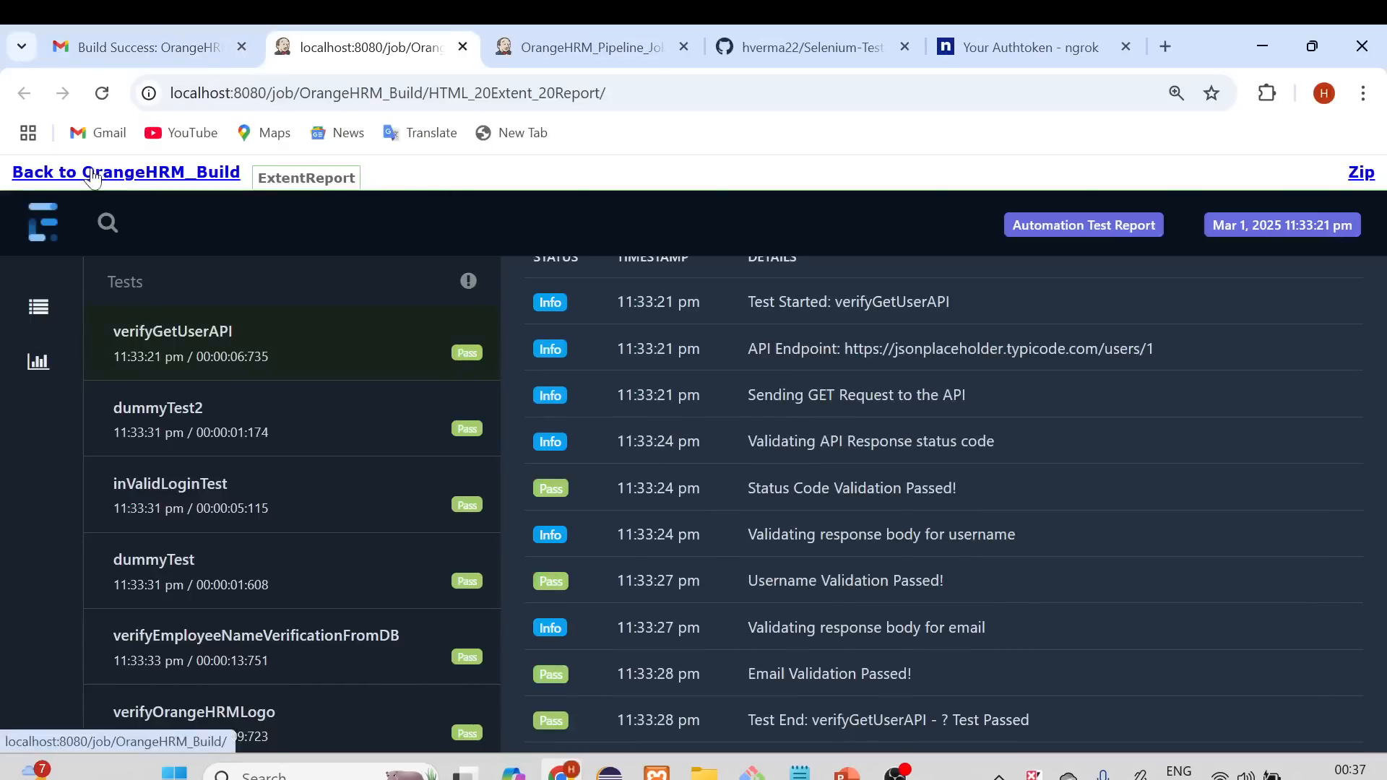
{"action": "left_click", "coordinate": [93, 177]}
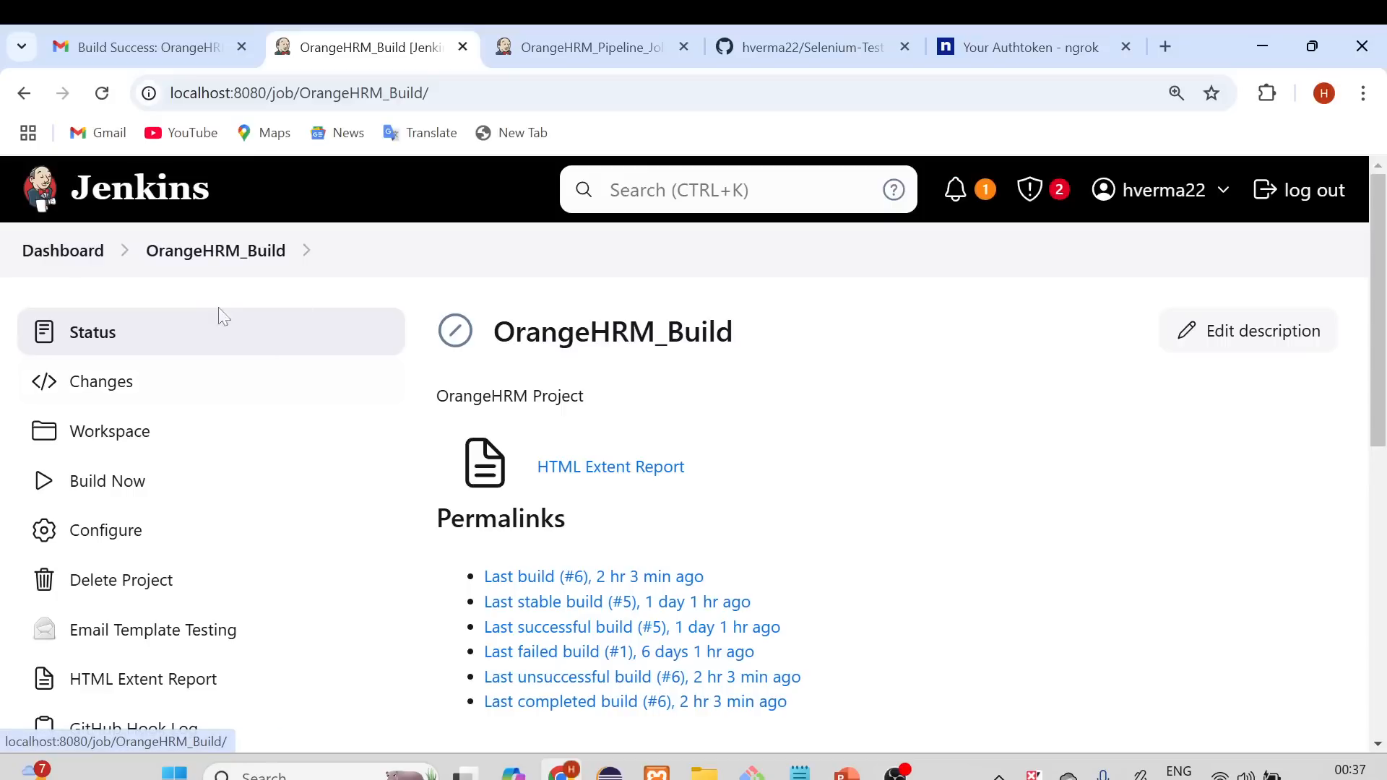
- Return to the build email in Gmail and recheck its project name and build details
{"action": "left_click", "coordinate": [175, 49]}
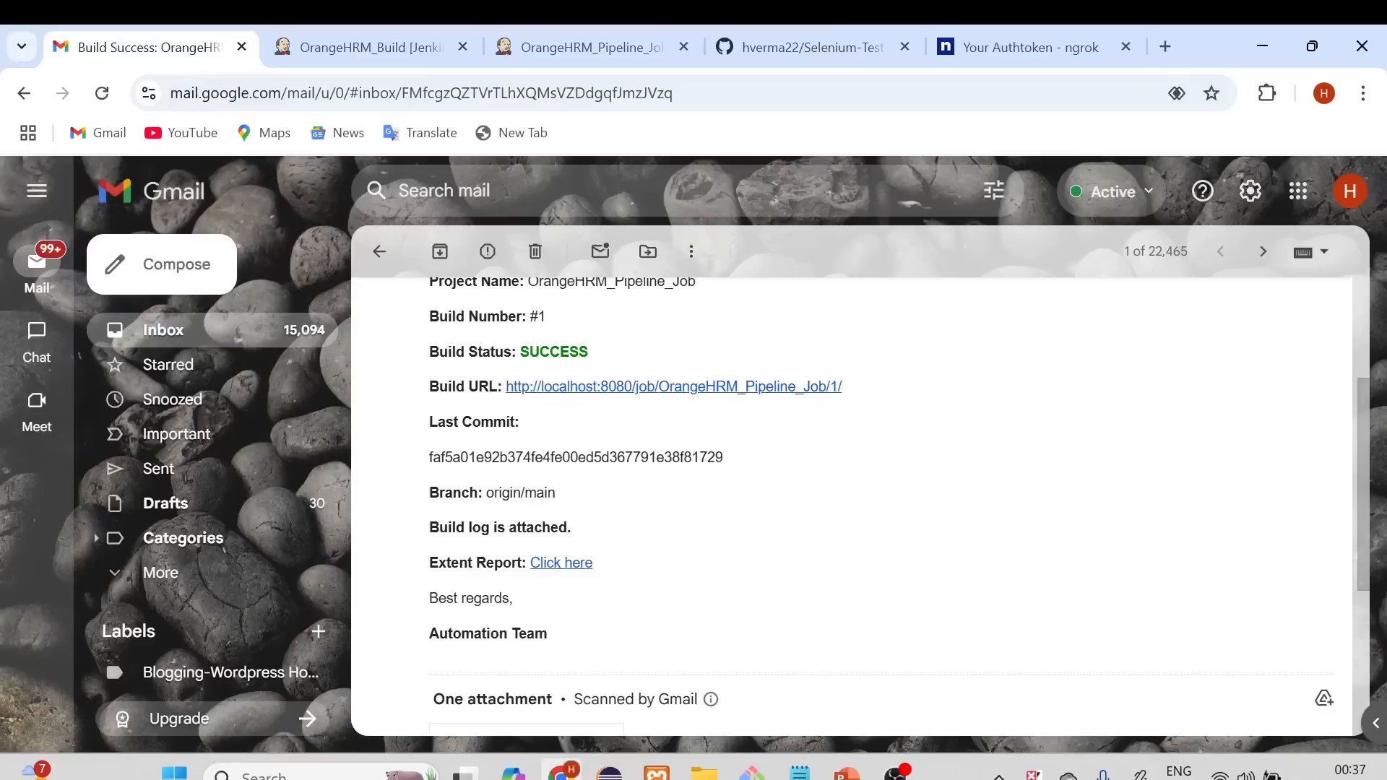
{"action": "scroll", "coordinate": [594, 449], "scroll_direction": "up", "scroll_amount": 2}
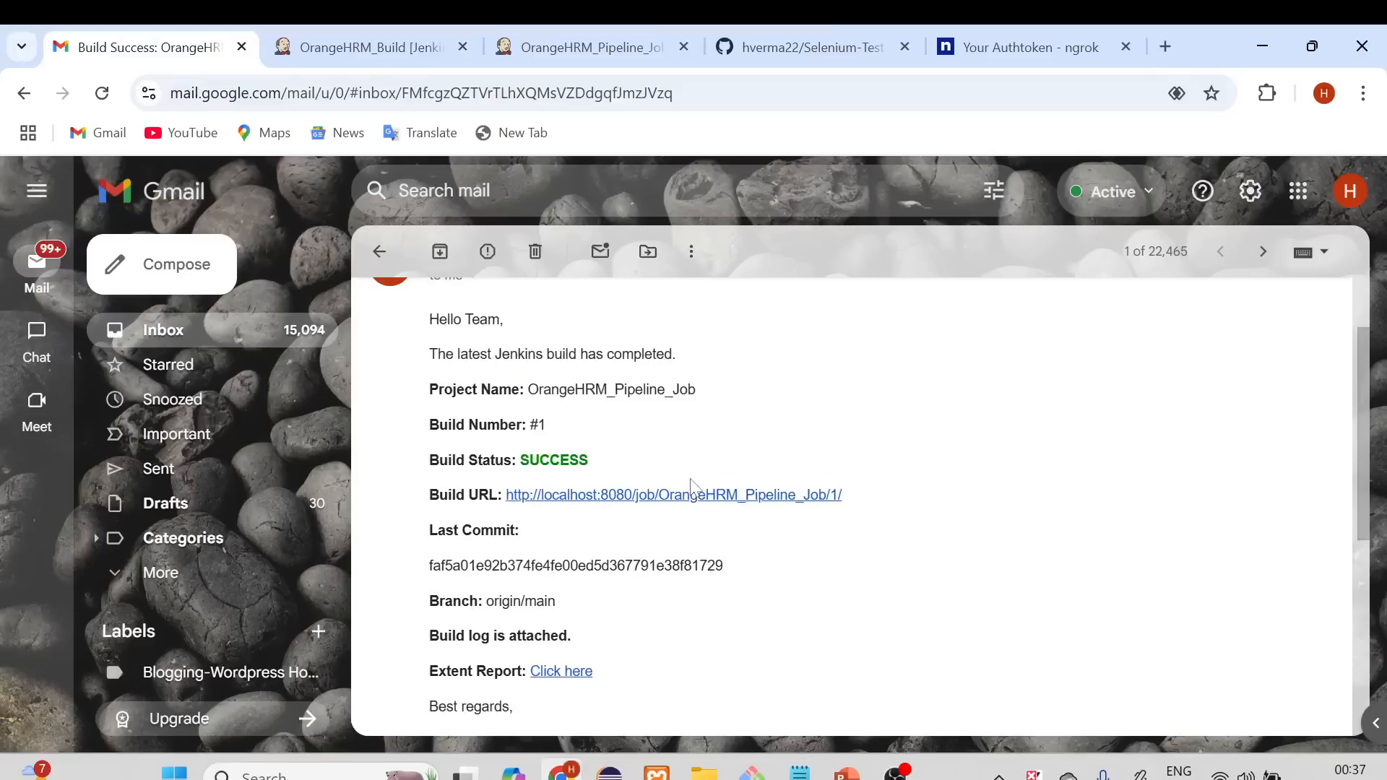
{"action": "scroll", "coordinate": [672, 479], "scroll_direction": "up", "scroll_amount": 2}
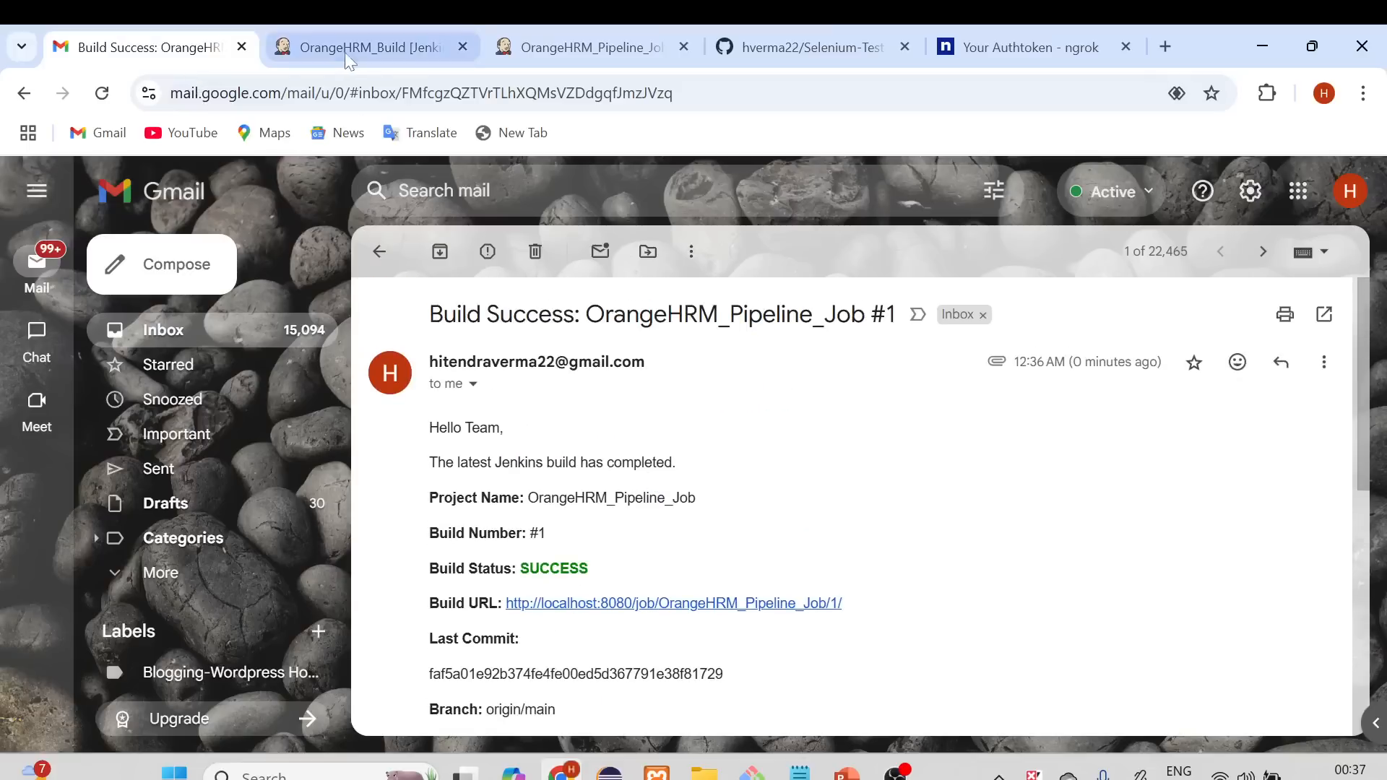
- Return to Jenkins and open OrangeHRM_Pipeline_Job from the dashboard's job list
{"action": "left_click", "coordinate": [380, 50]}
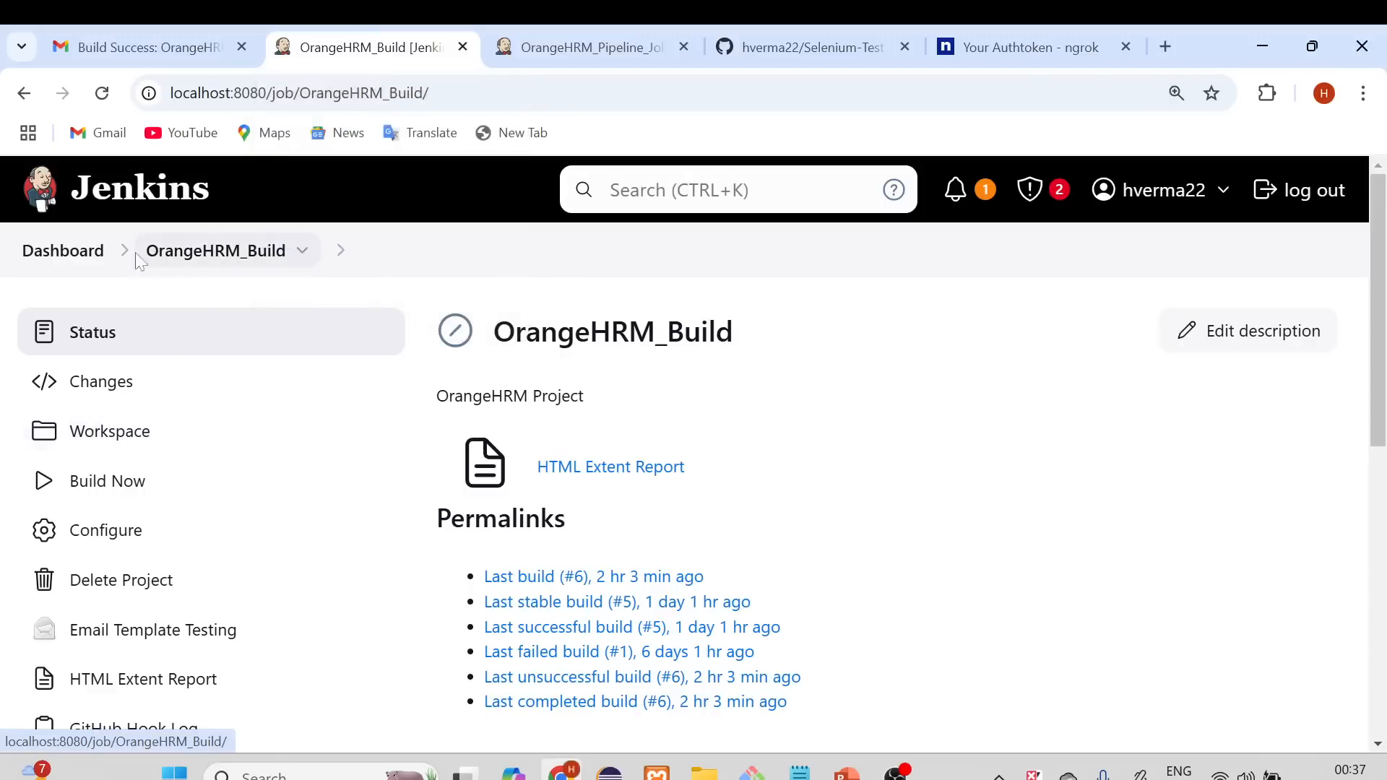
{"action": "left_click", "coordinate": [108, 267]}
{"action": "scroll", "coordinate": [538, 530], "scroll_direction": "down", "scroll_amount": 3}
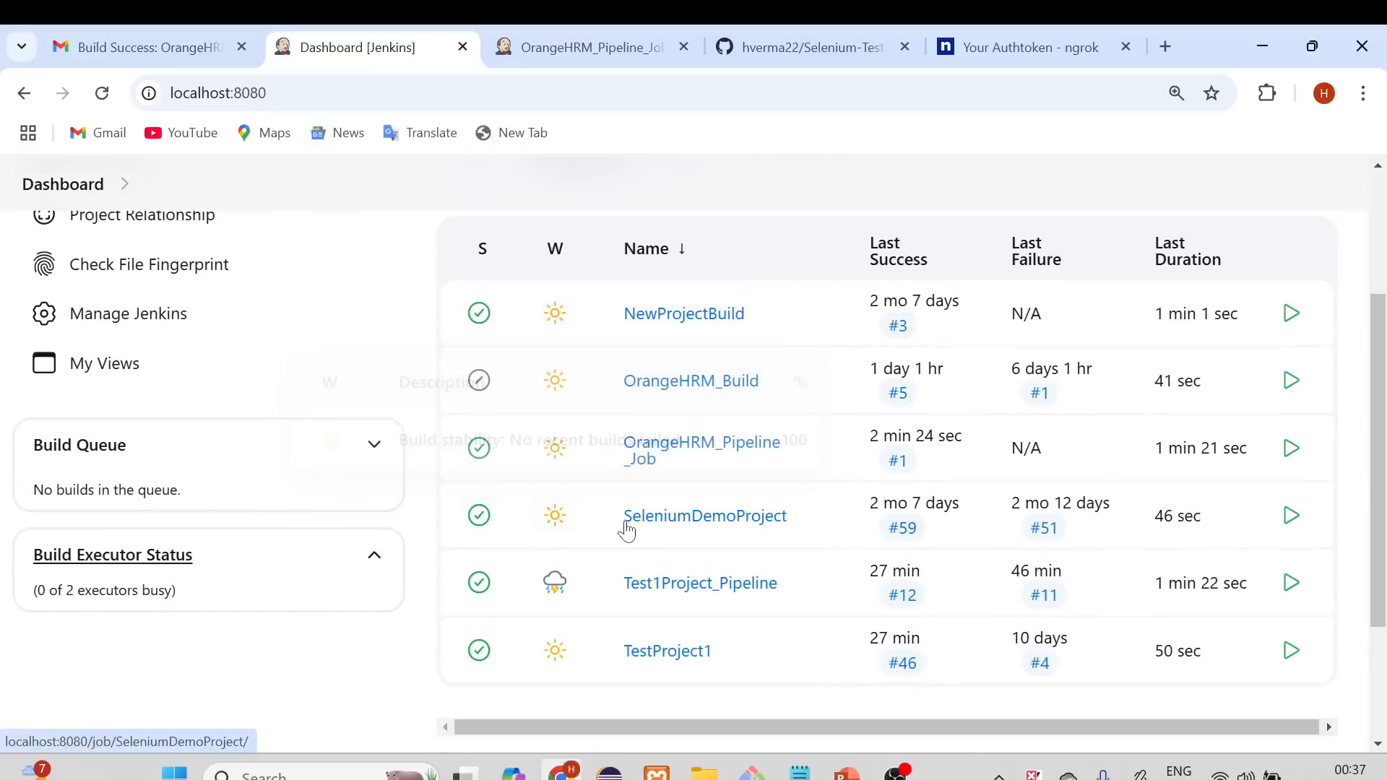
{"action": "scroll", "coordinate": [650, 552], "scroll_direction": "up", "scroll_amount": 2}
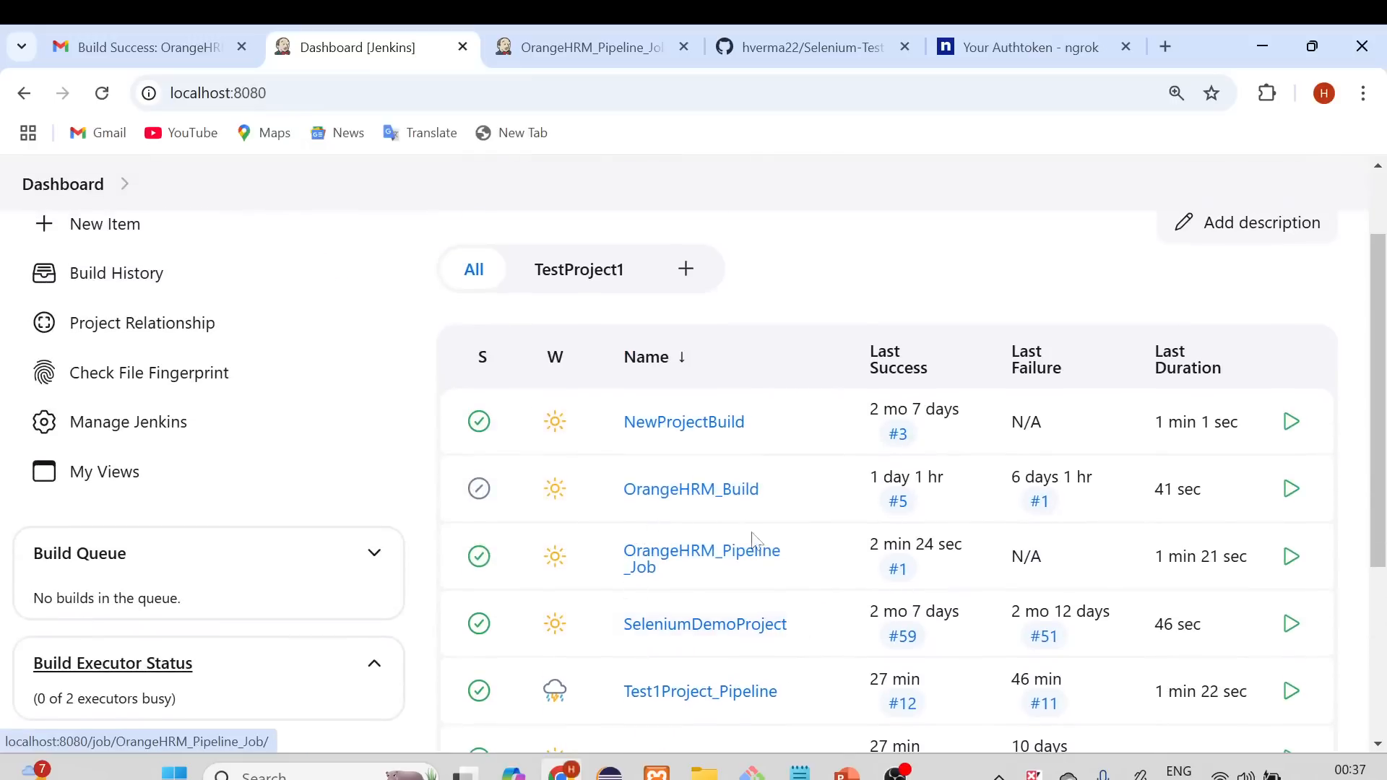
{"action": "left_click", "coordinate": [677, 560]}
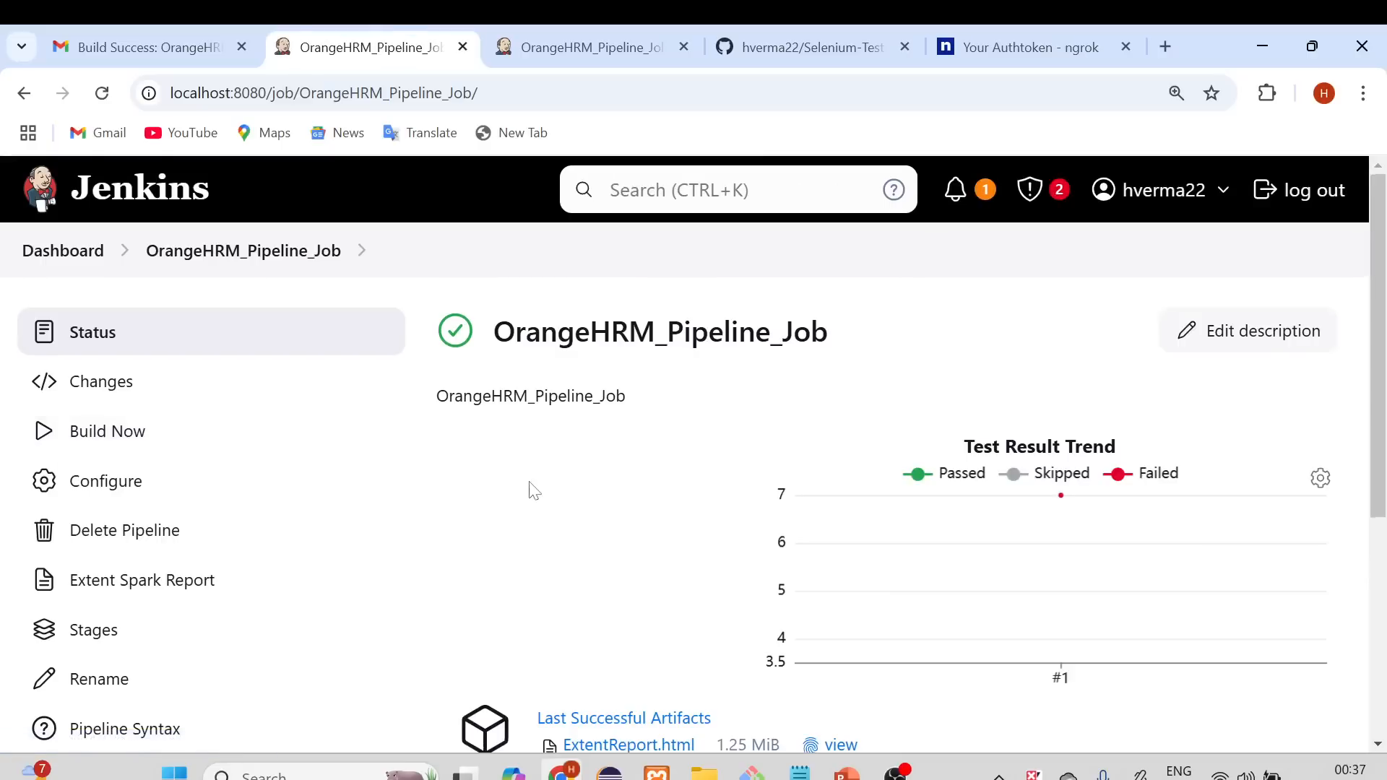
- Reduce the page zoom to 100% and review the job's artifacts, latest test result, permalinks and test result trend
{"action": "scroll", "coordinate": [626, 482], "scroll_direction": "down", "scroll_amount": 2}
{"action": "key", "text": "ctrl+minus"}
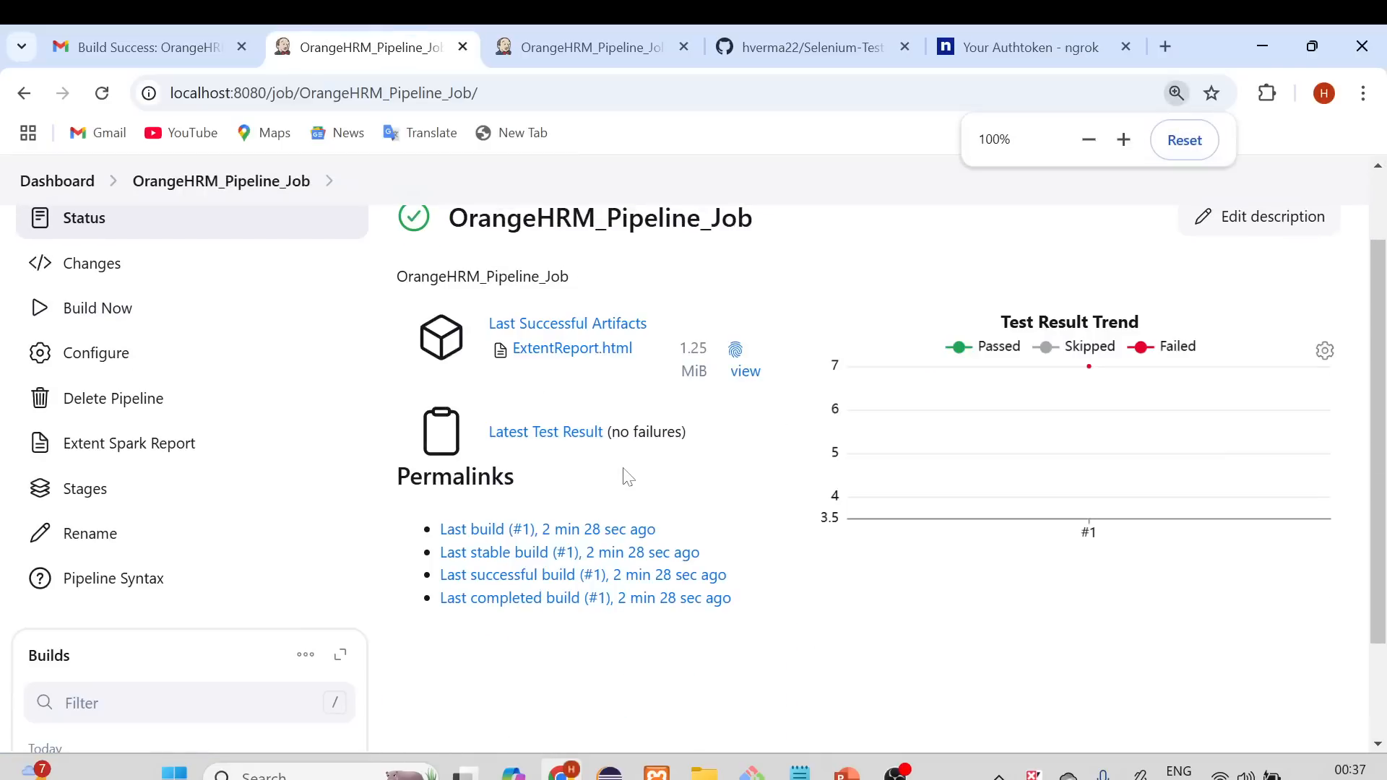
{"action": "scroll", "coordinate": [651, 448], "scroll_direction": "up", "scroll_amount": 3}
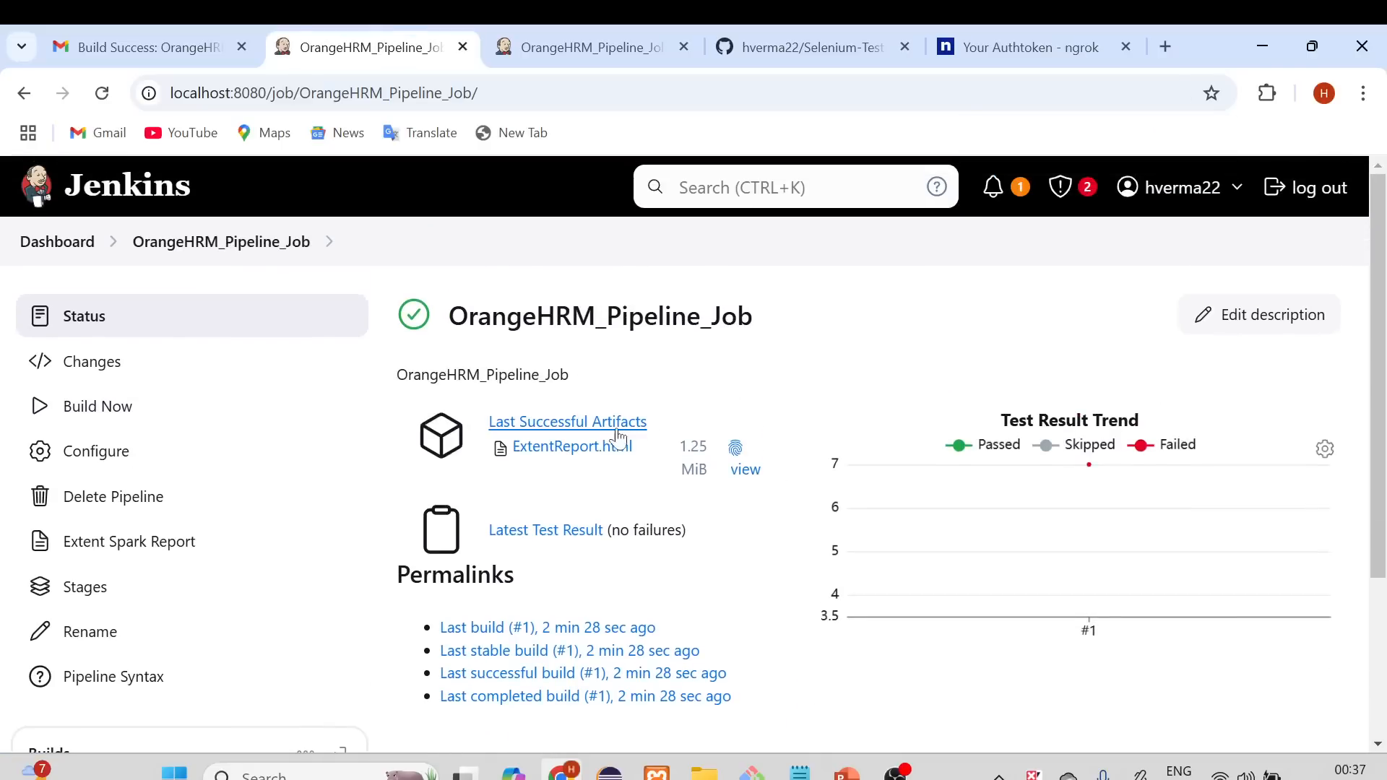
{"action": "scroll", "coordinate": [189, 524], "scroll_direction": "down", "scroll_amount": 2}
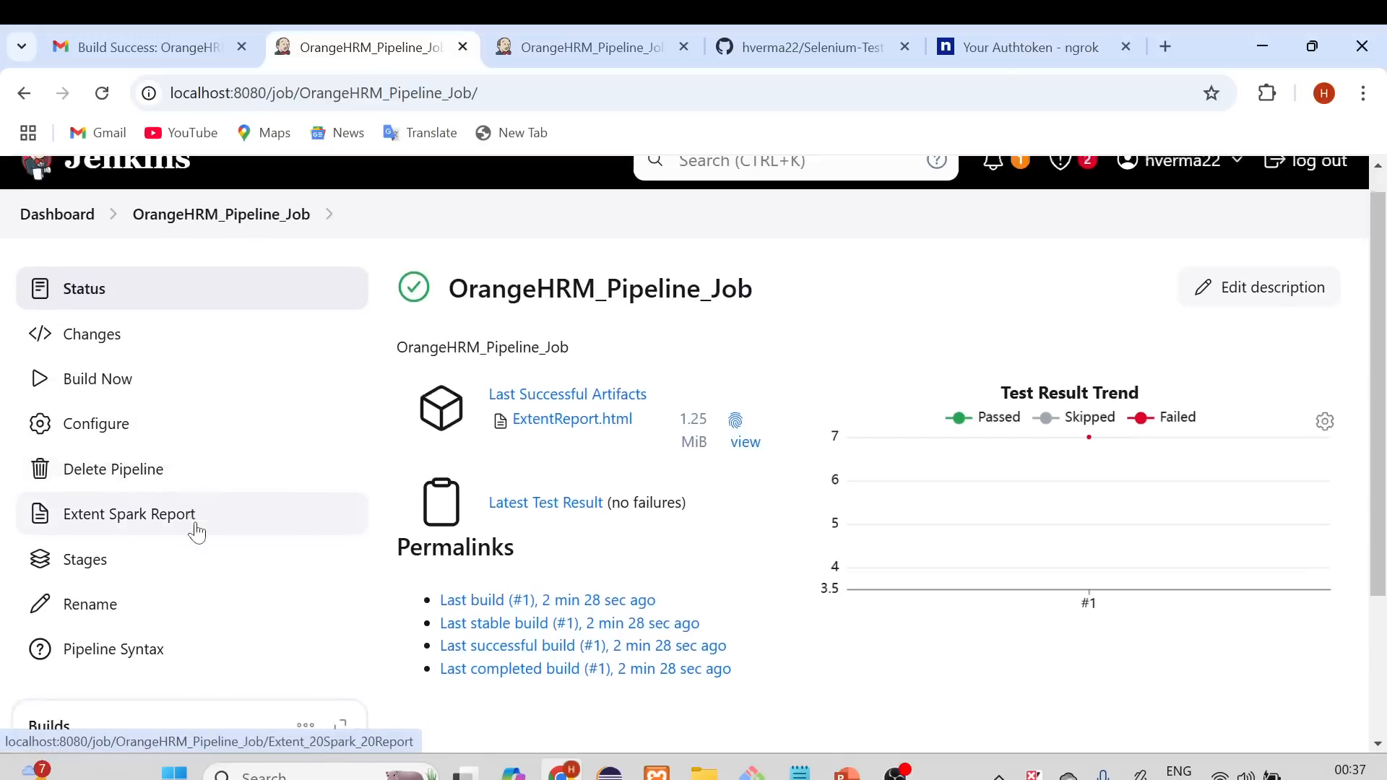
- Open OrangeHRM_Pipeline_Job's Stages view and check build #1's stages from Checkout SCM to Build
{"action": "left_click", "coordinate": [87, 481]}
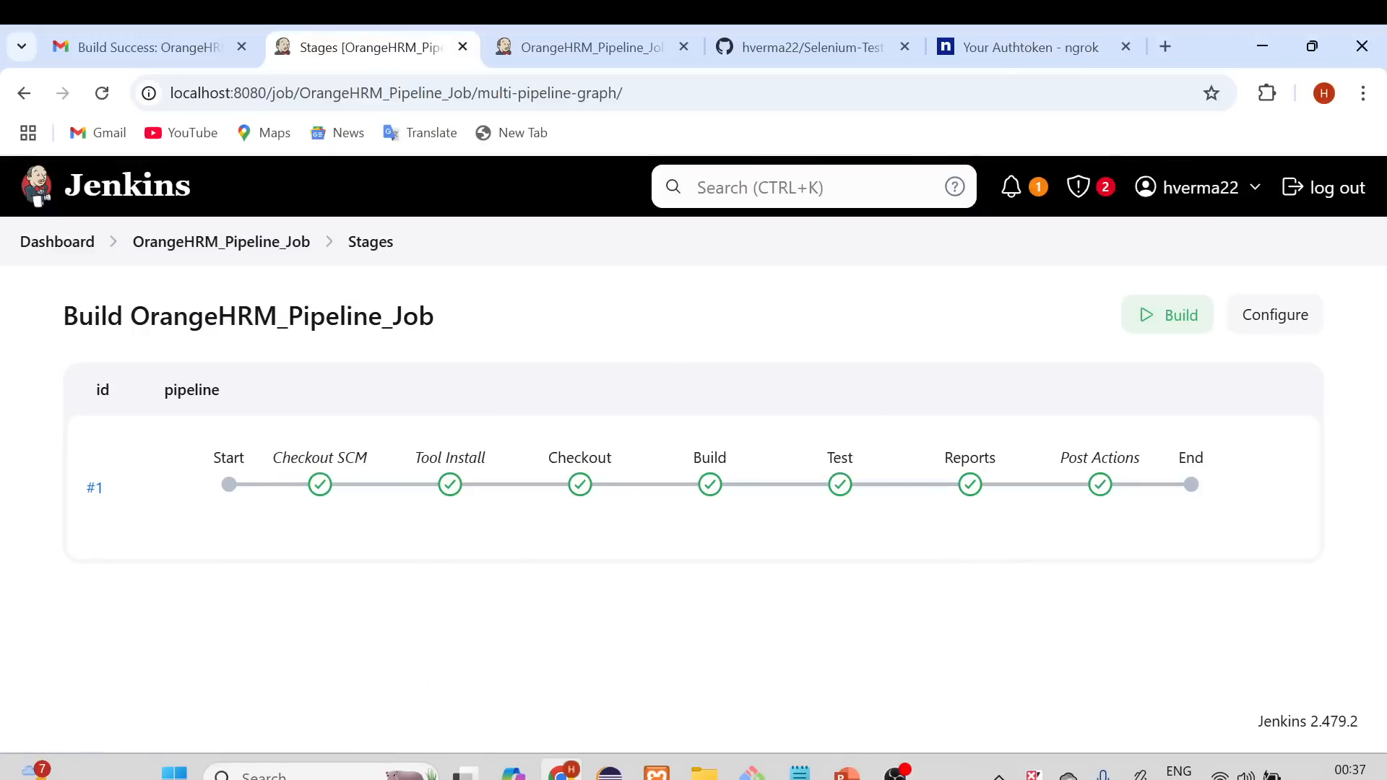
{"action": "left_click_drag", "start_coordinate": [339, 480], "coordinate": [283, 458]}
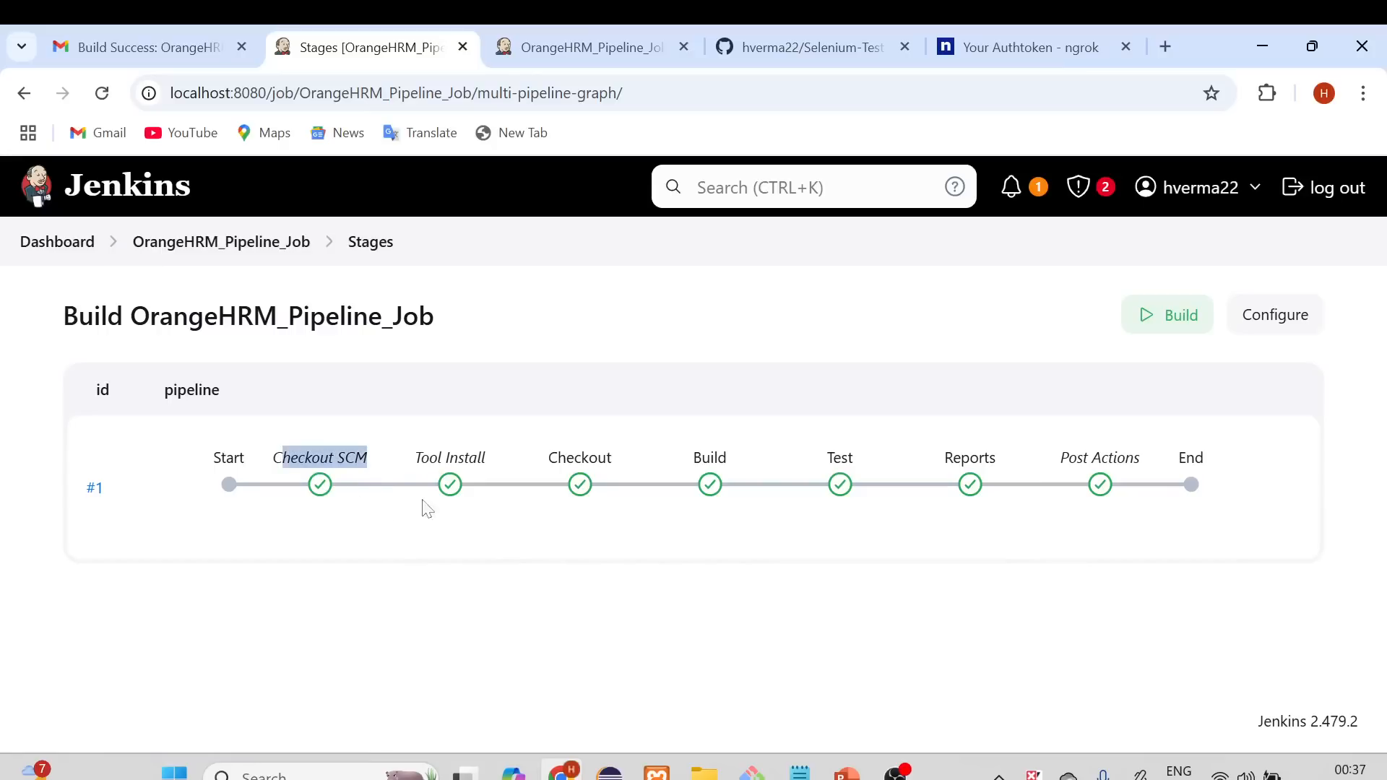
{"action": "left_click_drag", "start_coordinate": [422, 458], "coordinate": [737, 486]}
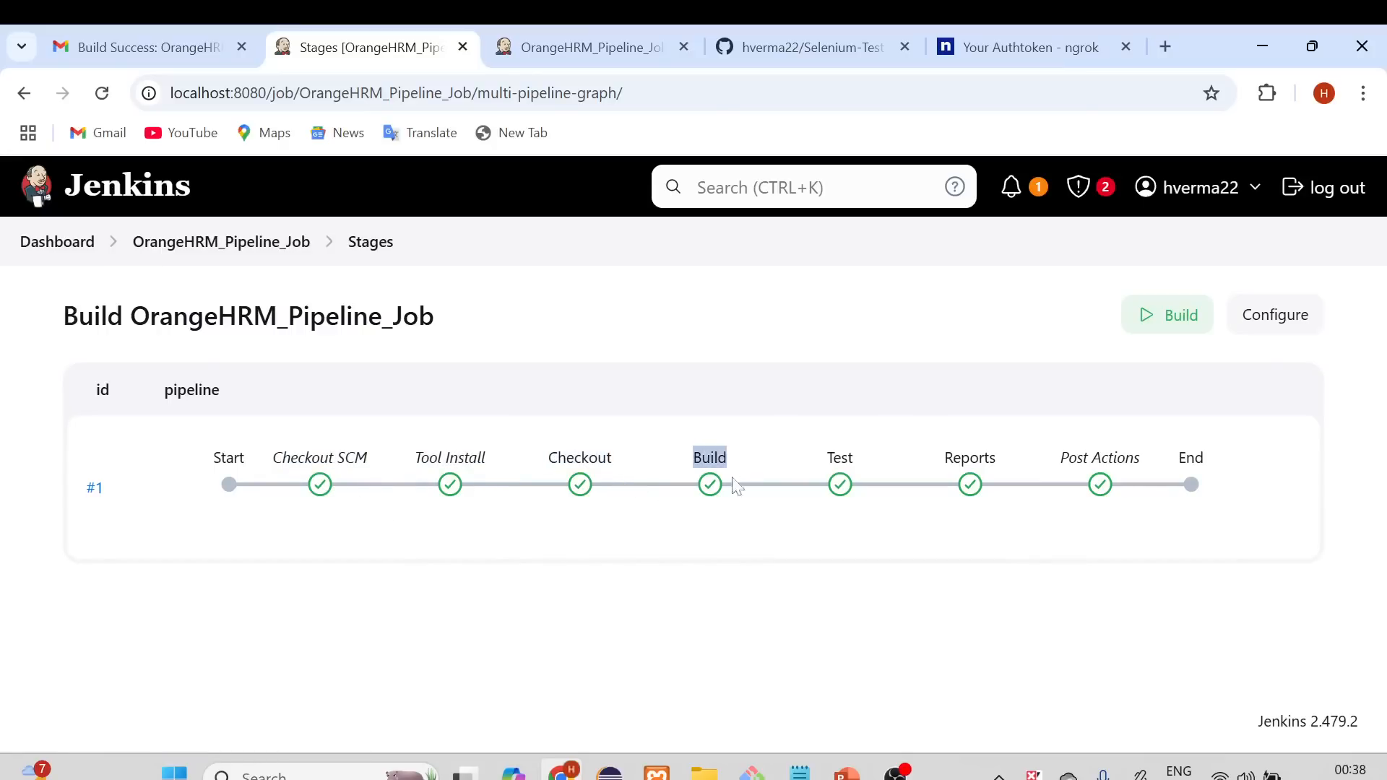
- Switch to Notepad and locate the Checkout, Build, Test and Reports stages in the pipeline script
{"action": "left_click", "coordinate": [800, 770]}
{"action": "scroll", "coordinate": [508, 369], "scroll_direction": "up", "scroll_amount": 2}
{"action": "scroll", "coordinate": [508, 369], "scroll_direction": "up", "scroll_amount": 20}
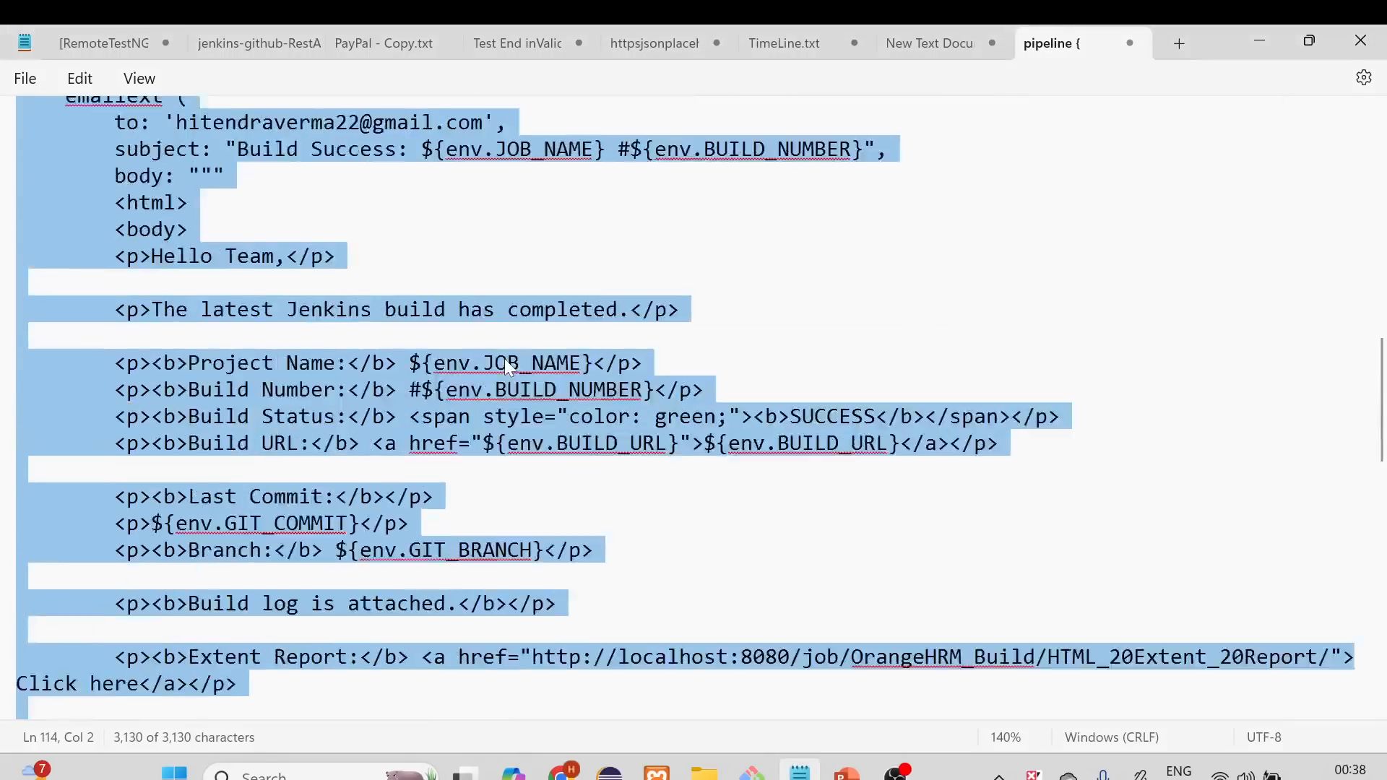
{"action": "left_click", "coordinate": [499, 262]}
{"action": "double_click", "coordinate": [244, 350]}
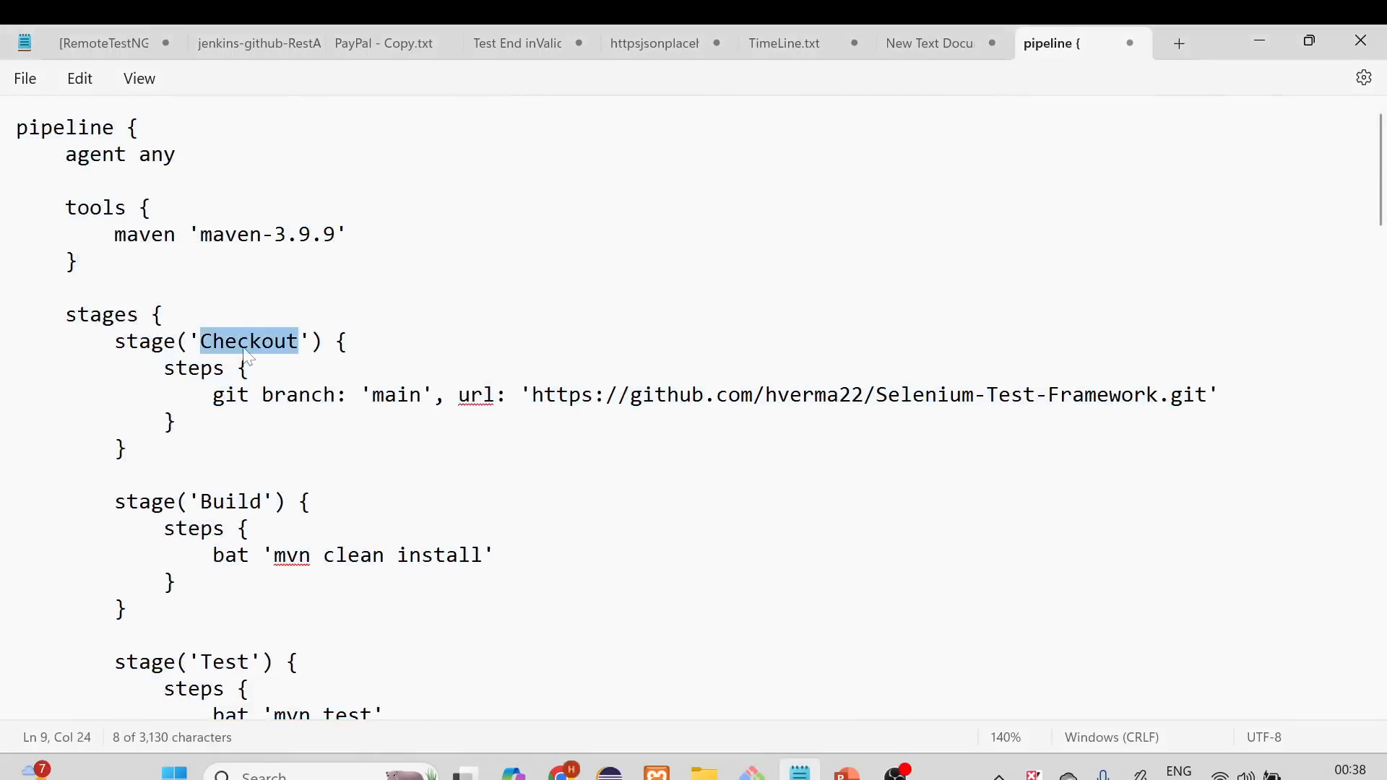
{"action": "scroll", "coordinate": [244, 350], "scroll_direction": "down", "scroll_amount": 2}
{"action": "double_click", "coordinate": [231, 307]}
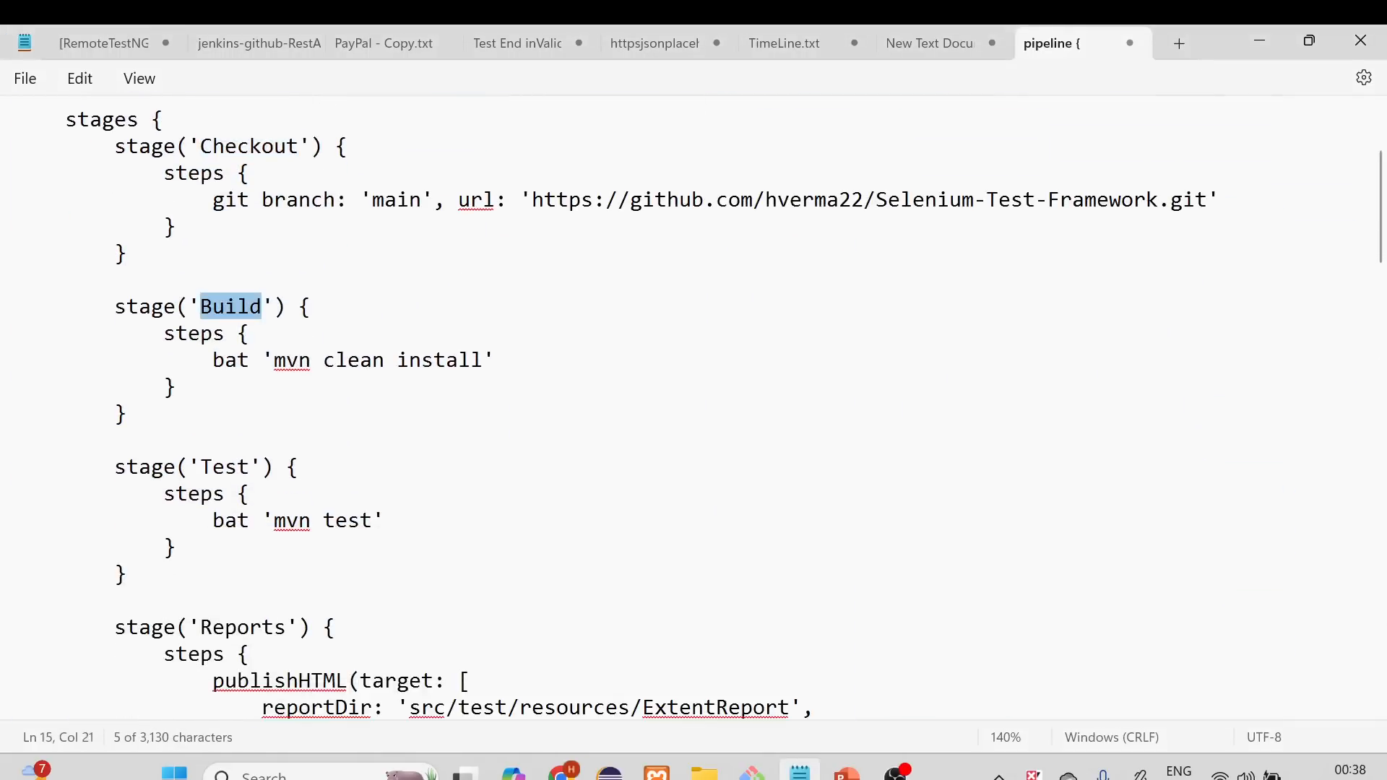
{"action": "left_click", "coordinate": [213, 467]}
{"action": "double_click", "coordinate": [213, 467]}
{"action": "double_click", "coordinate": [242, 628]}
- Return to Chrome and check the Post Actions stage in build #1's pipeline graph
{"action": "key", "text": "alt+Tab"}
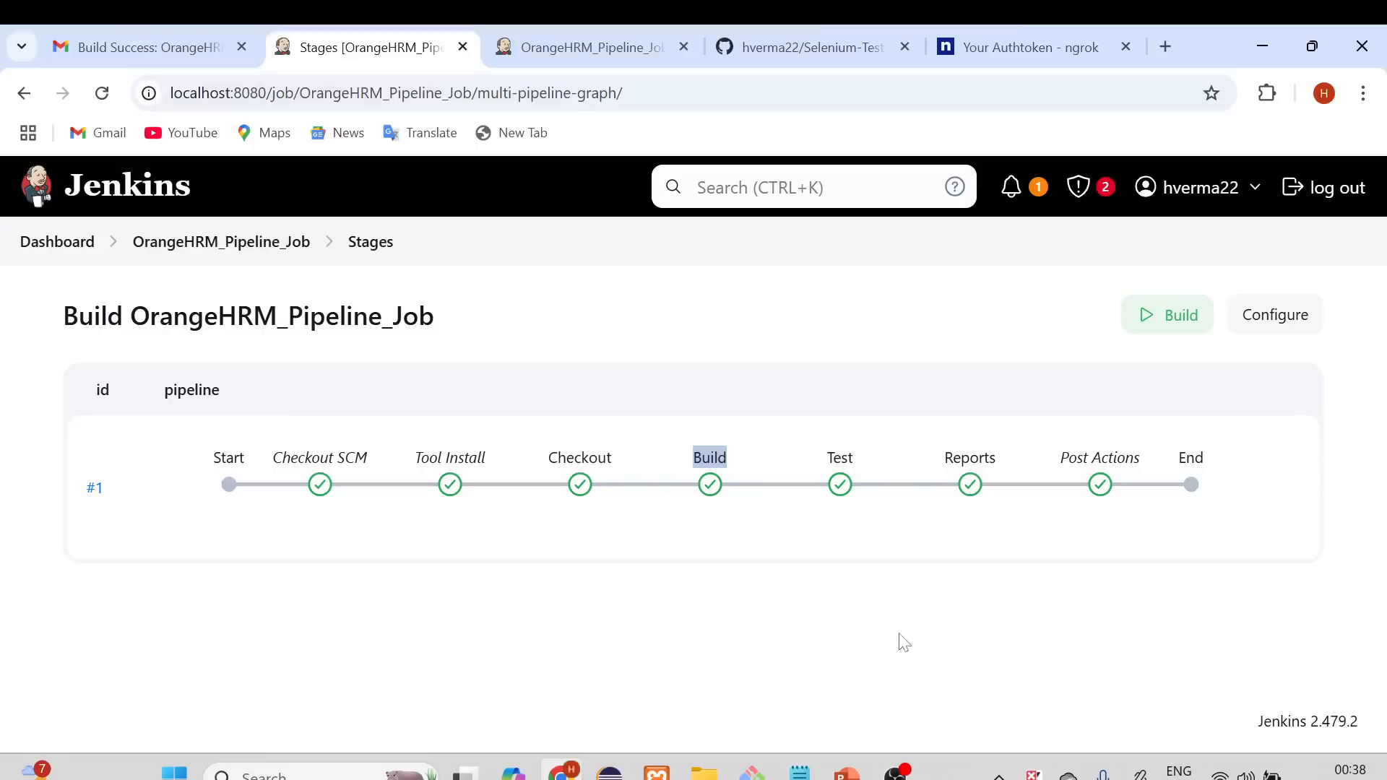
{"action": "left_click_drag", "start_coordinate": [1061, 458], "coordinate": [1125, 458]}
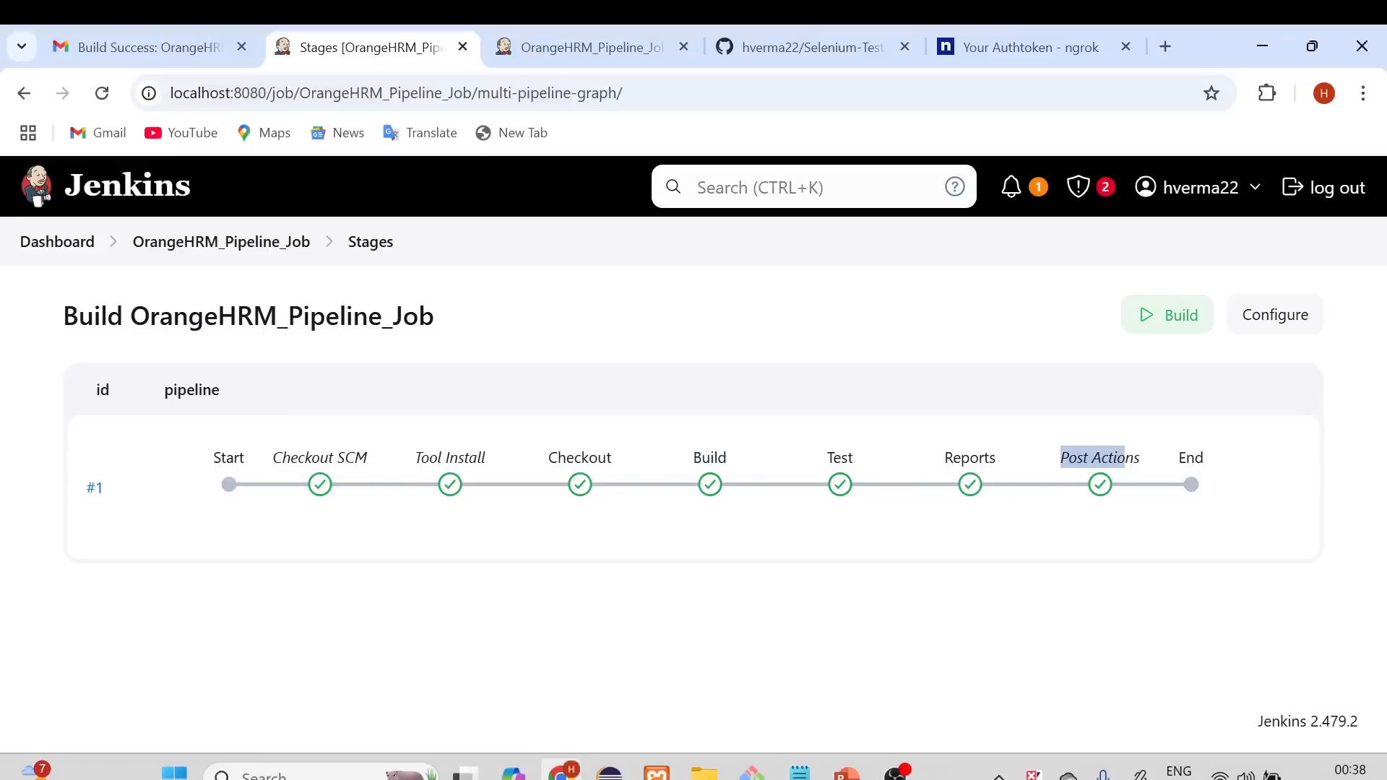
{"action": "left_click", "coordinate": [299, 519]}
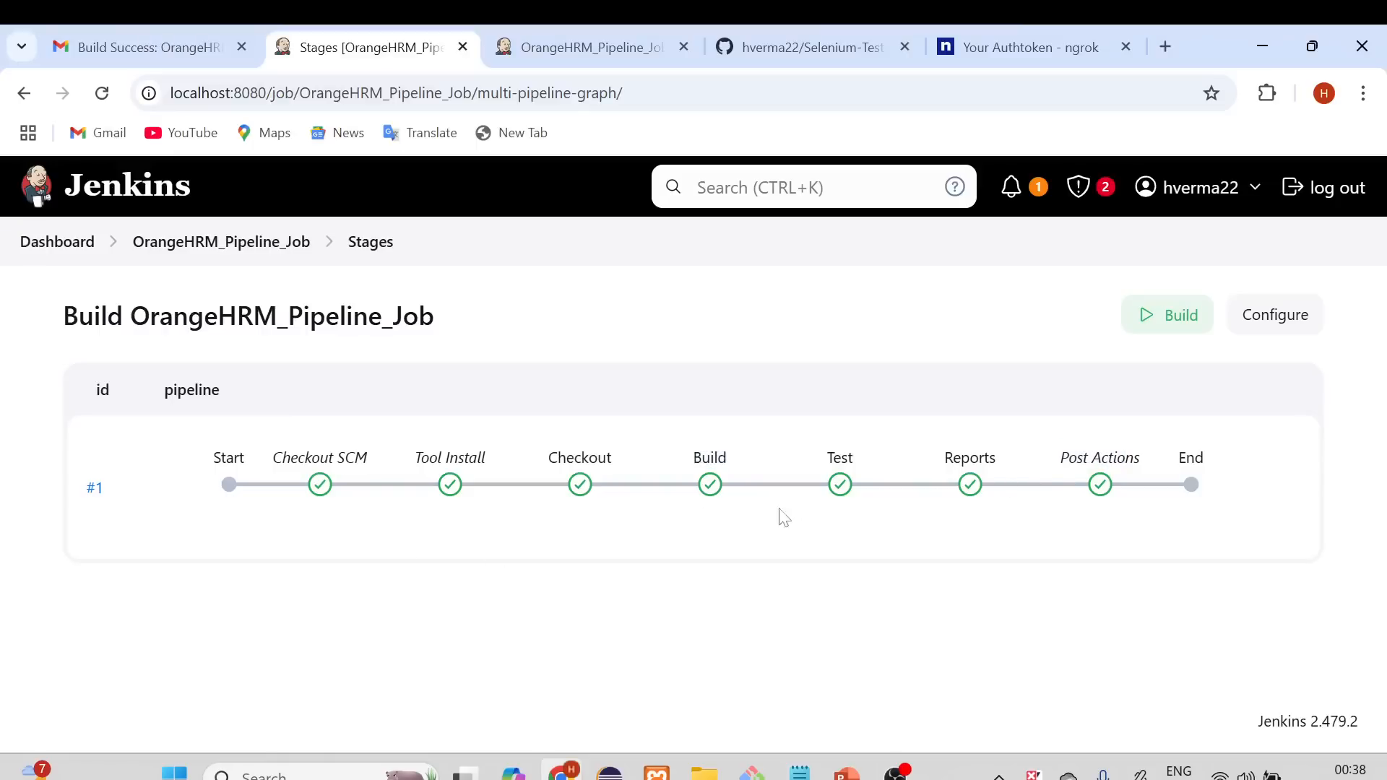
- Return to OrangeHRM_Pipeline_Job's status page and open its Extent Spark Report
{"action": "left_click", "coordinate": [218, 243]}
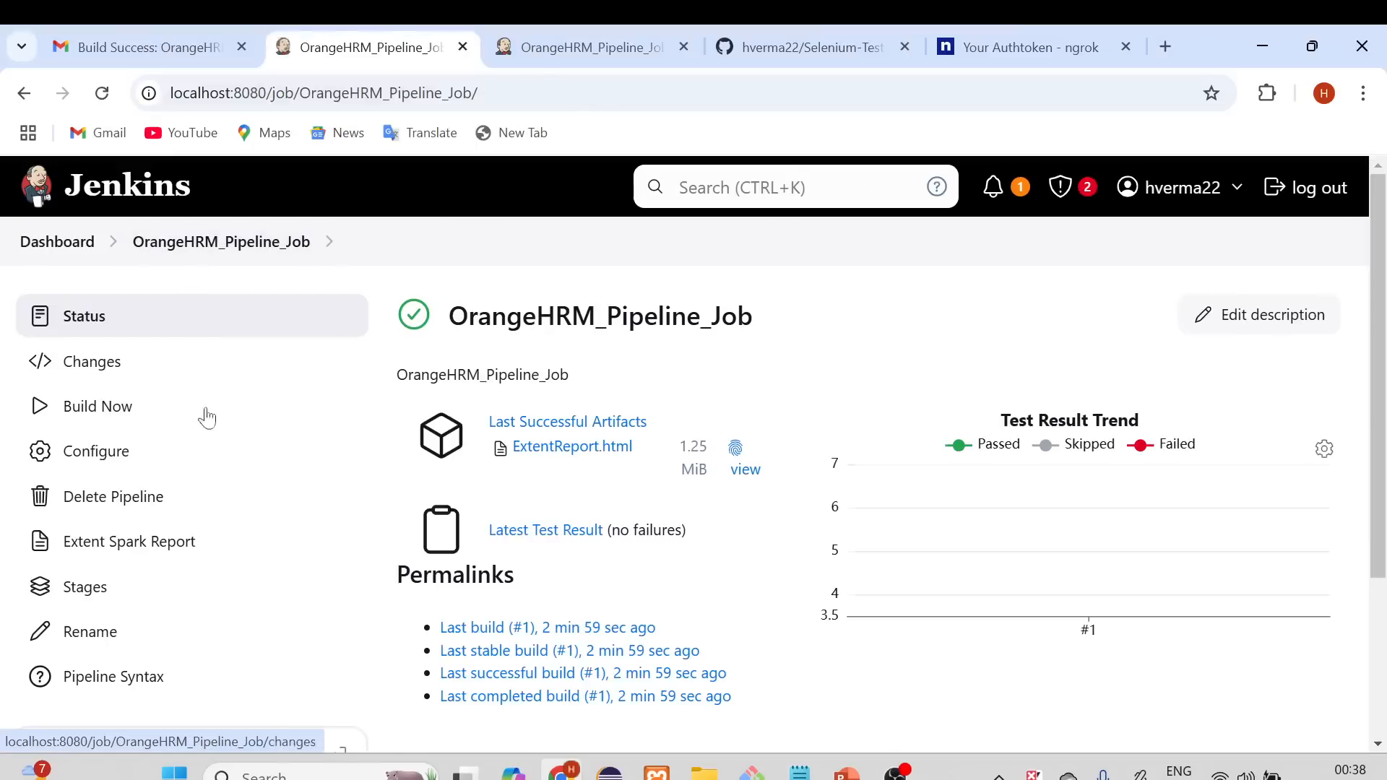
{"action": "scroll", "coordinate": [199, 491], "scroll_direction": "down", "scroll_amount": 2}
{"action": "scroll", "coordinate": [202, 499], "scroll_direction": "up", "scroll_amount": 2}
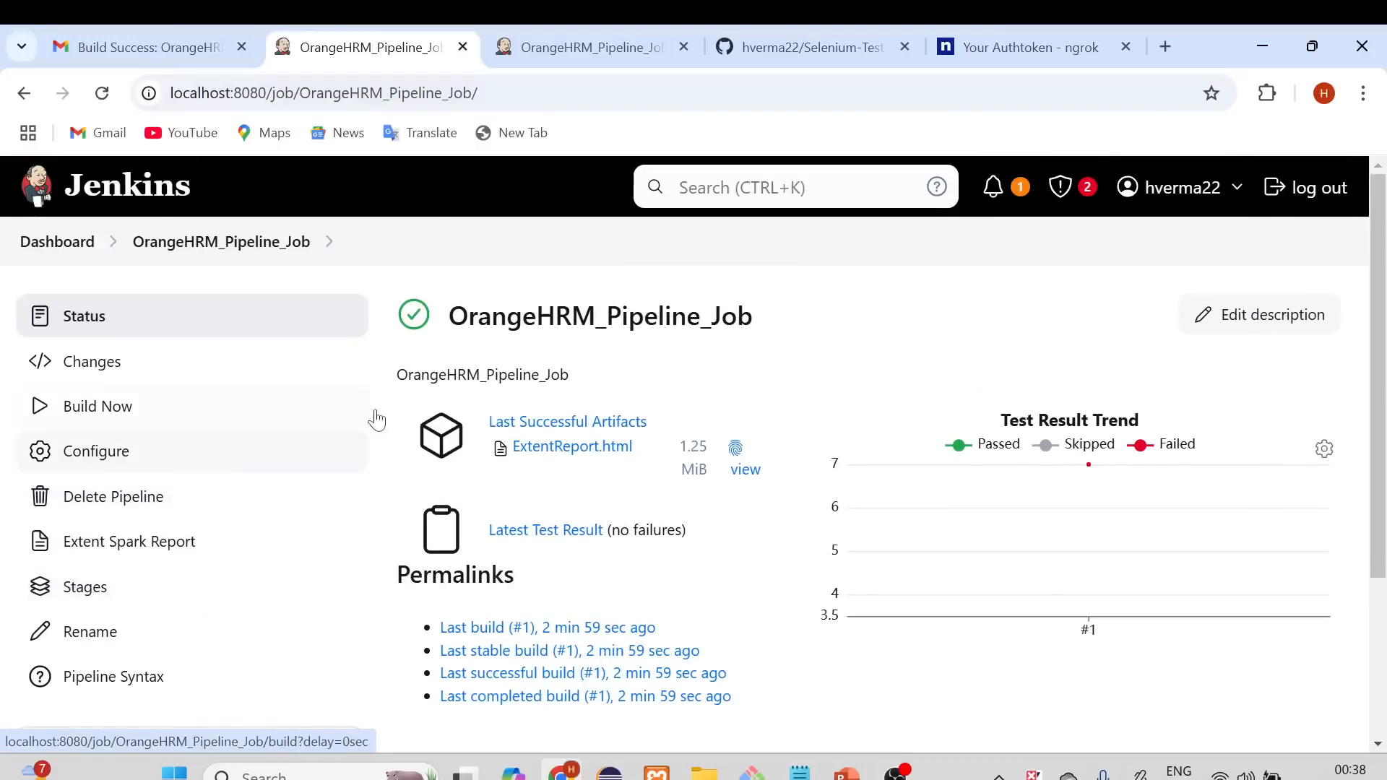
{"action": "scroll", "coordinate": [199, 461], "scroll_direction": "down", "scroll_amount": 2}
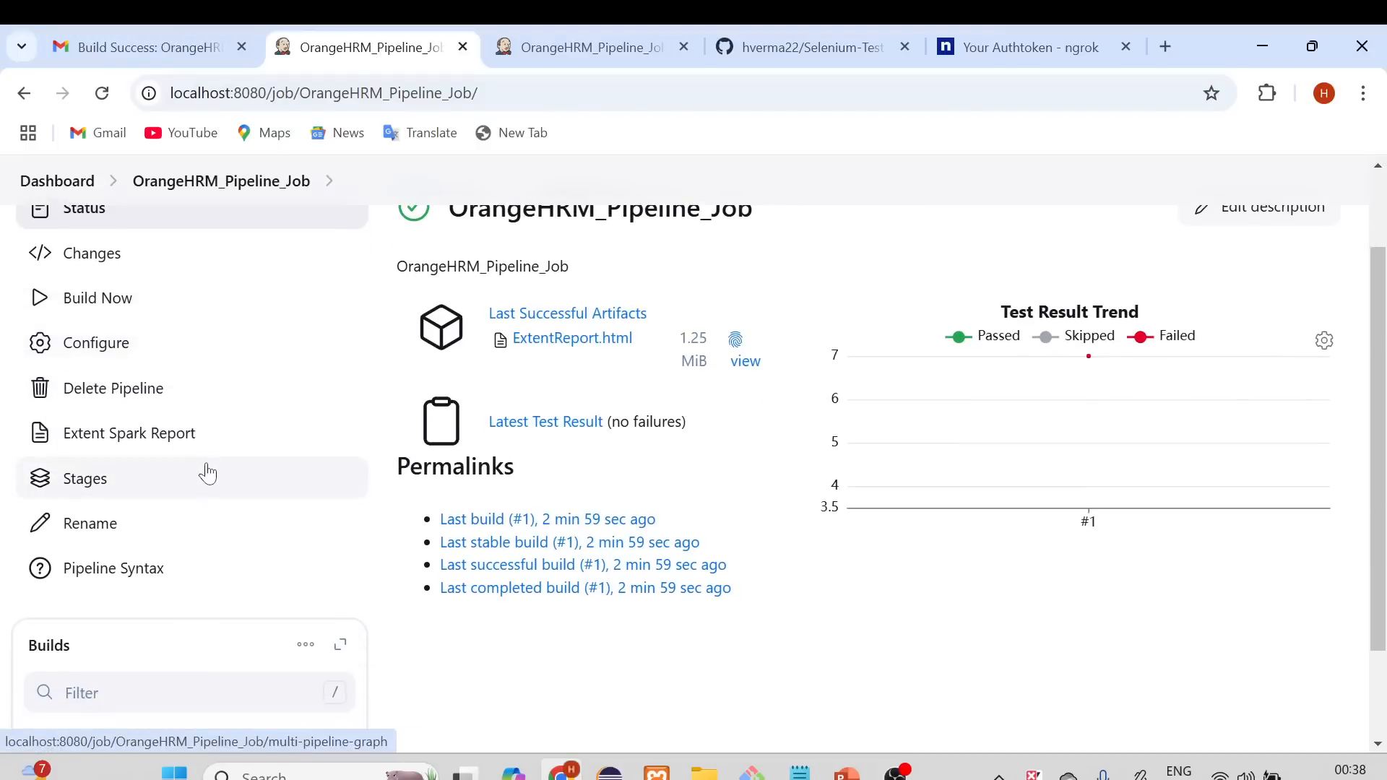
{"action": "left_click", "coordinate": [119, 440]}
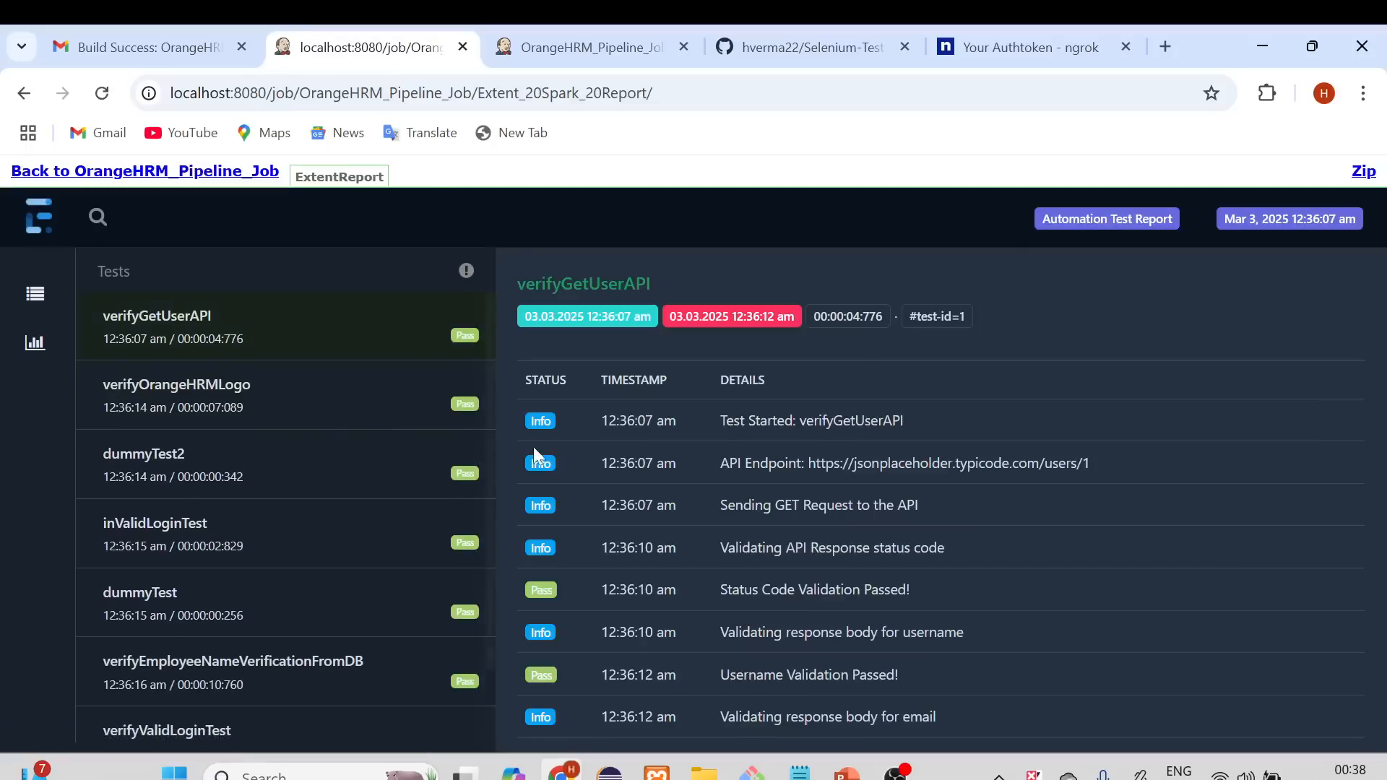
- Go back from the report to the OrangeHRM_Pipeline_Job page and look over its options, artifacts and permalinks
{"action": "left_click", "coordinate": [155, 174]}
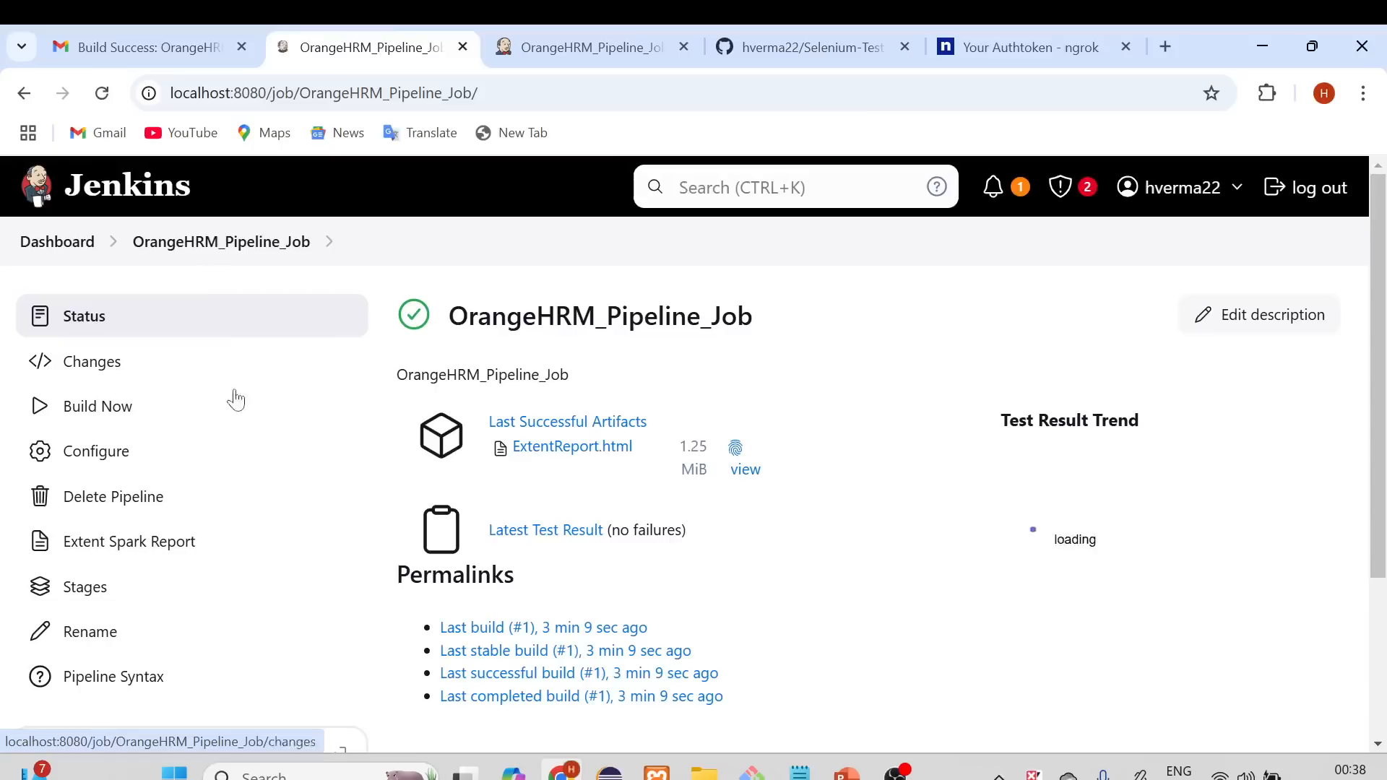
{"action": "scroll", "coordinate": [186, 558], "scroll_direction": "down", "scroll_amount": 2}
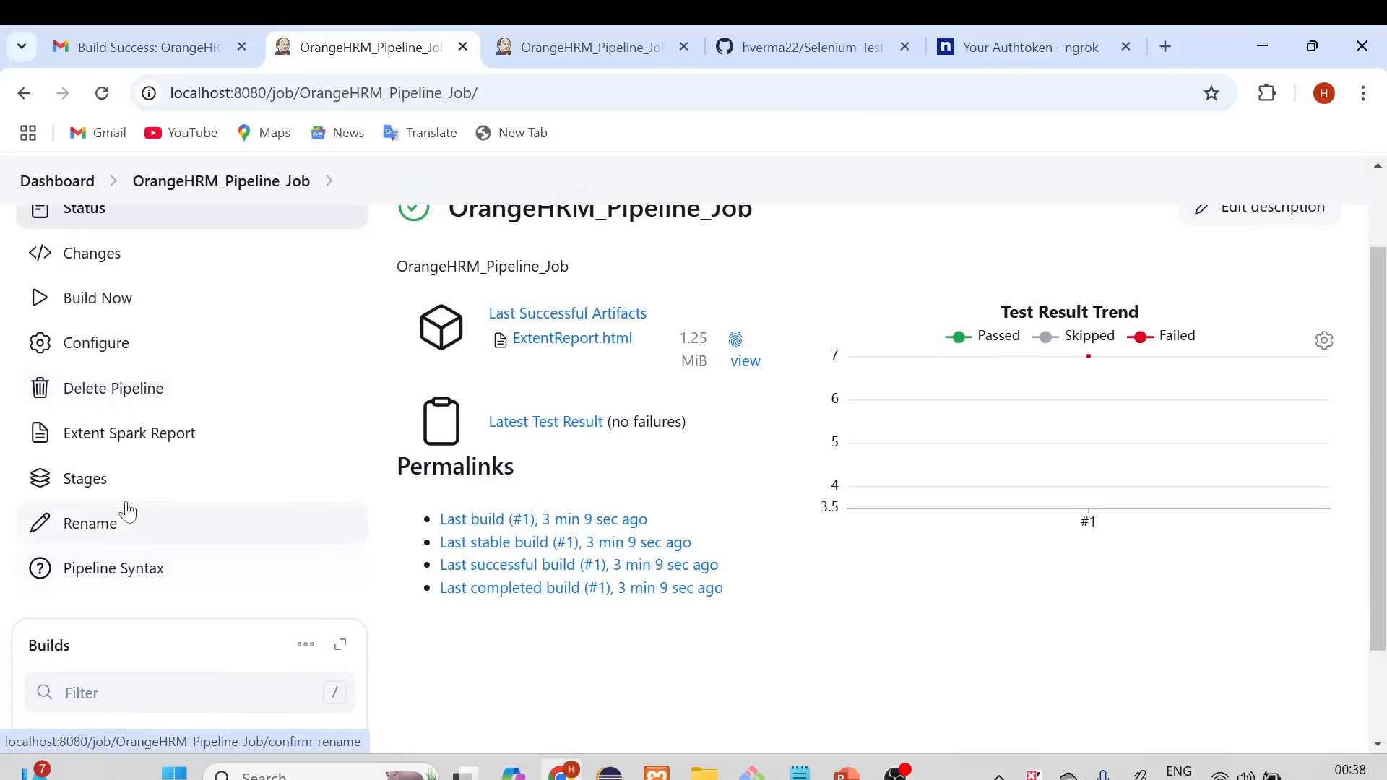
{"action": "scroll", "coordinate": [192, 557], "scroll_direction": "up", "scroll_amount": 2}
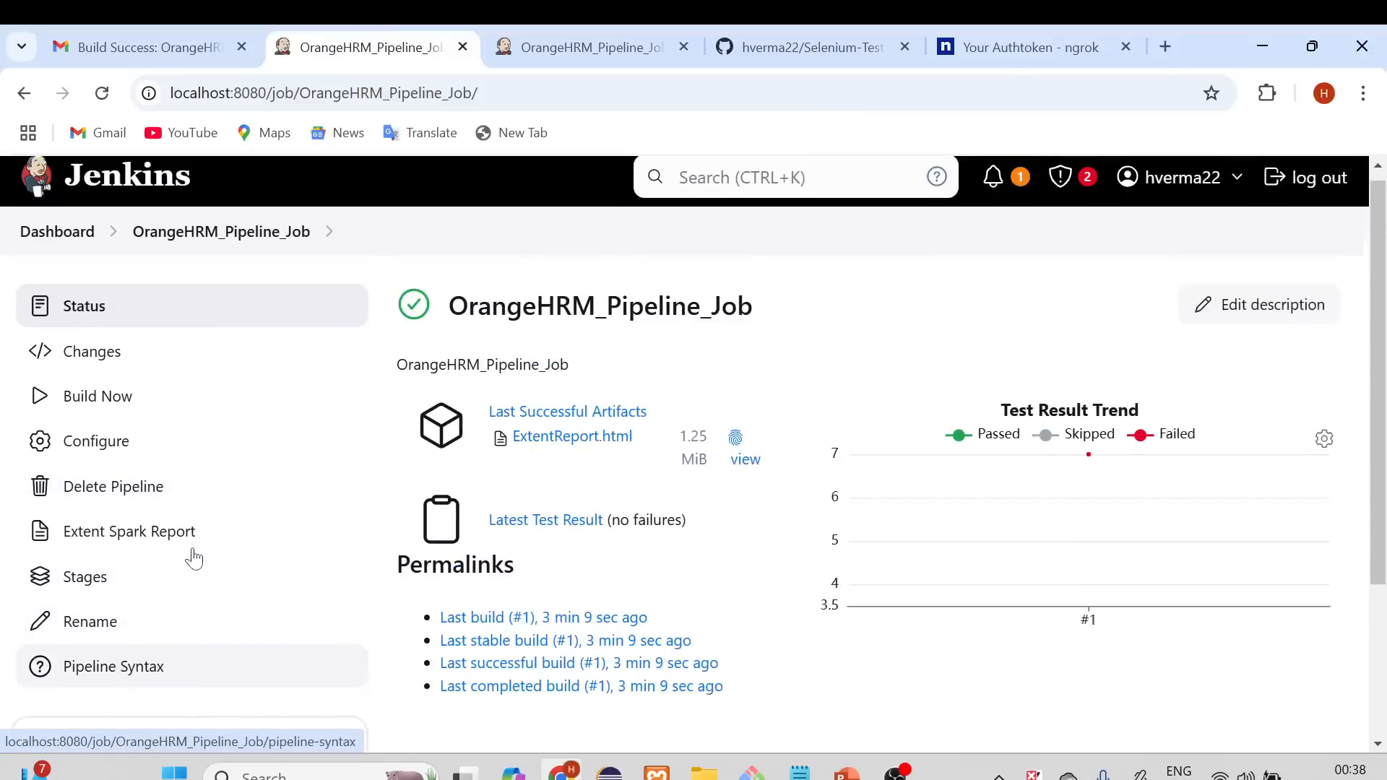
{"action": "scroll", "coordinate": [217, 471], "scroll_direction": "down", "scroll_amount": 3}
{"action": "scroll", "coordinate": [217, 466], "scroll_direction": "up", "scroll_amount": 3}
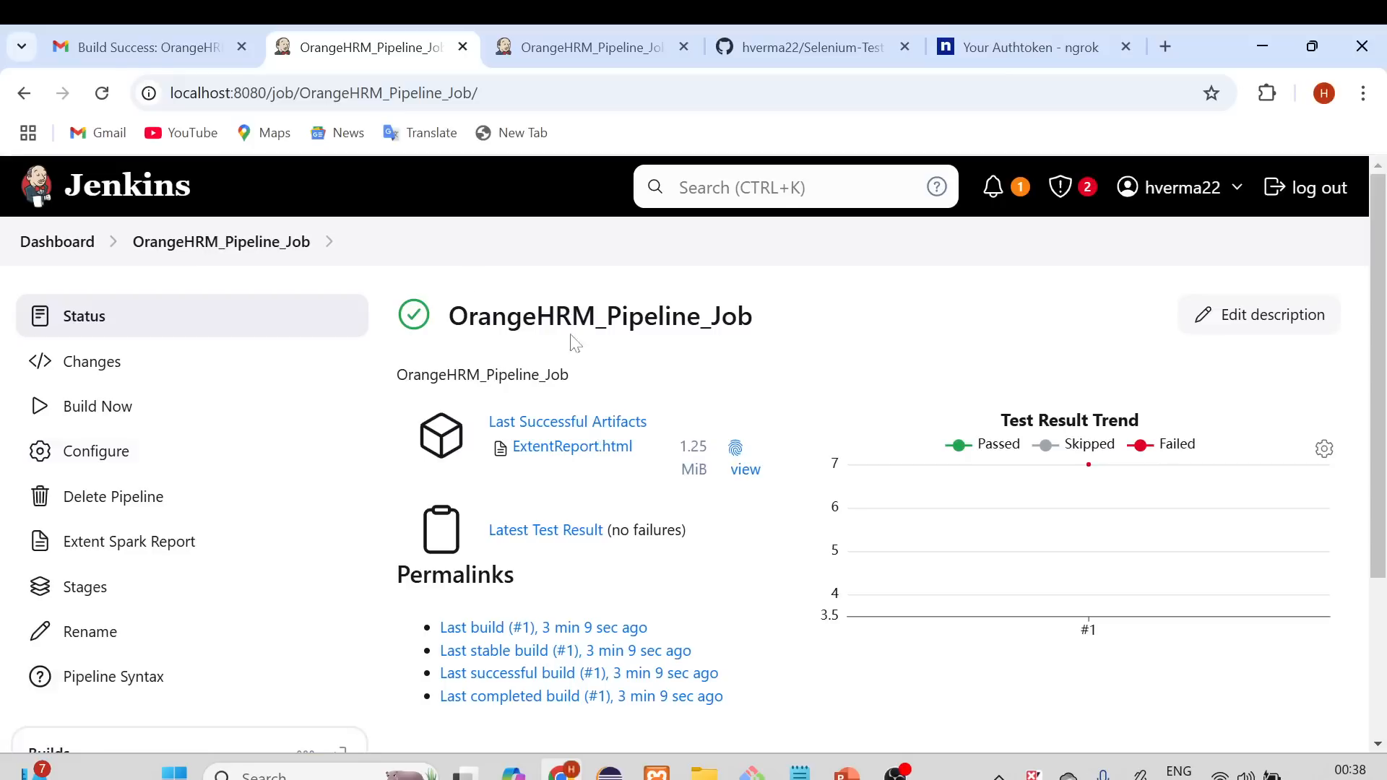
- Switch to PowerPoint, select the agenda words "trigger the job automatically", and return to Chrome
{"action": "key", "text": "alt+Tab"}
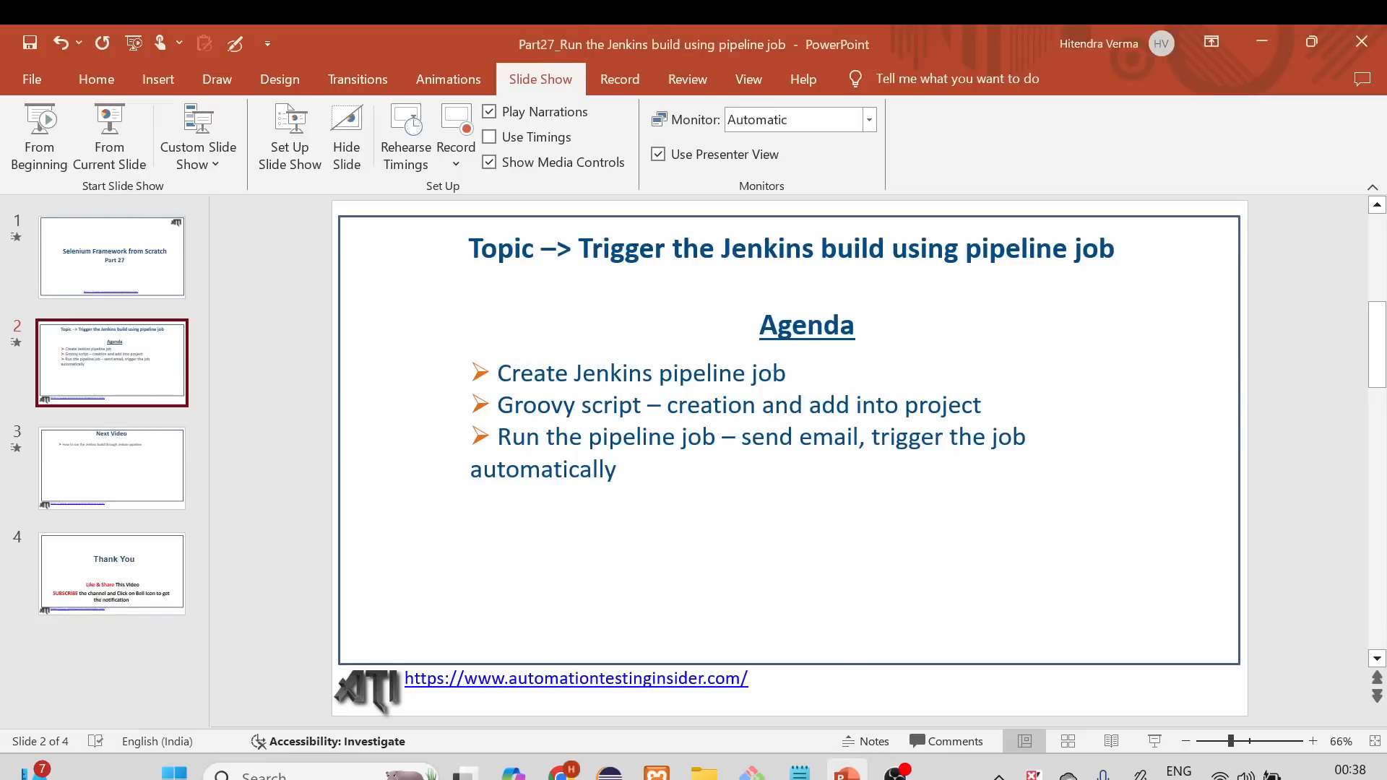
{"action": "key", "text": "shift+Down"}
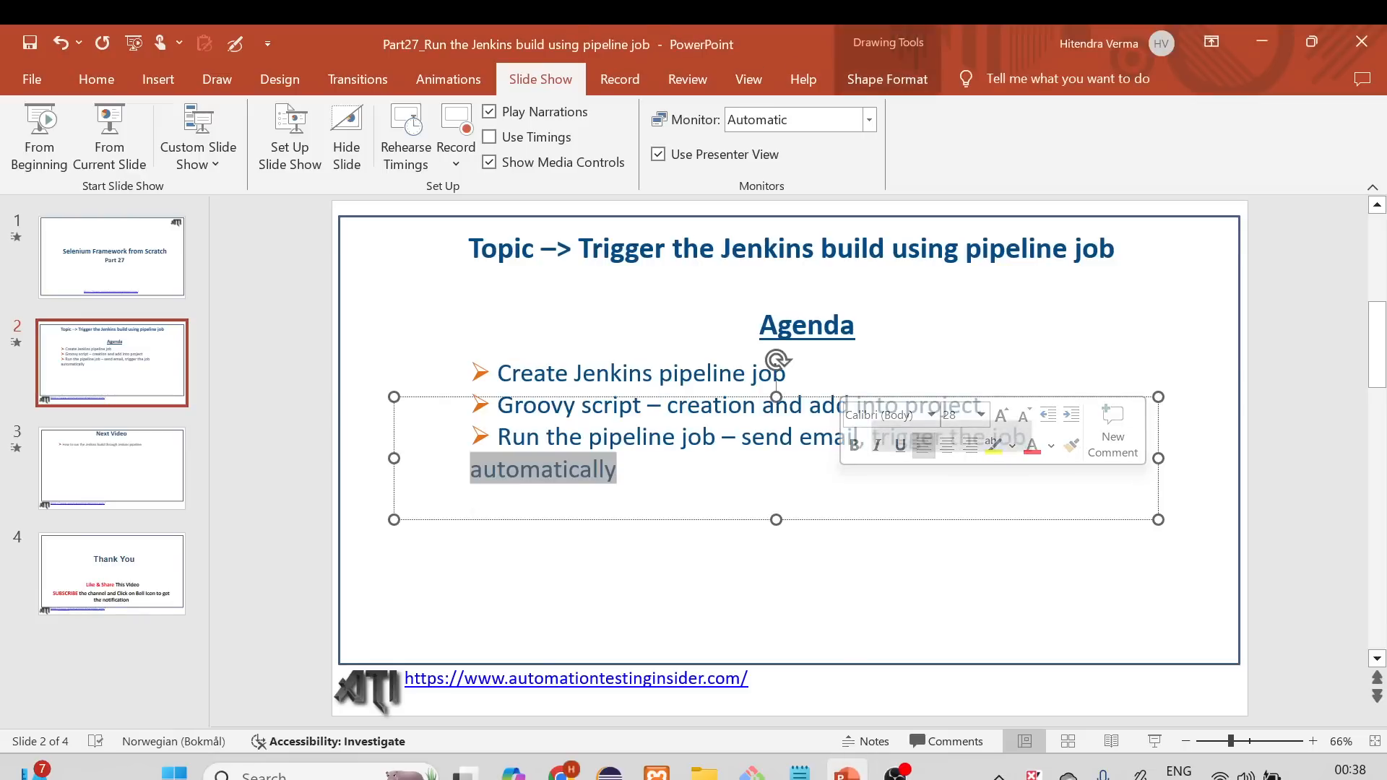
{"action": "key", "text": "alt+Tab"}
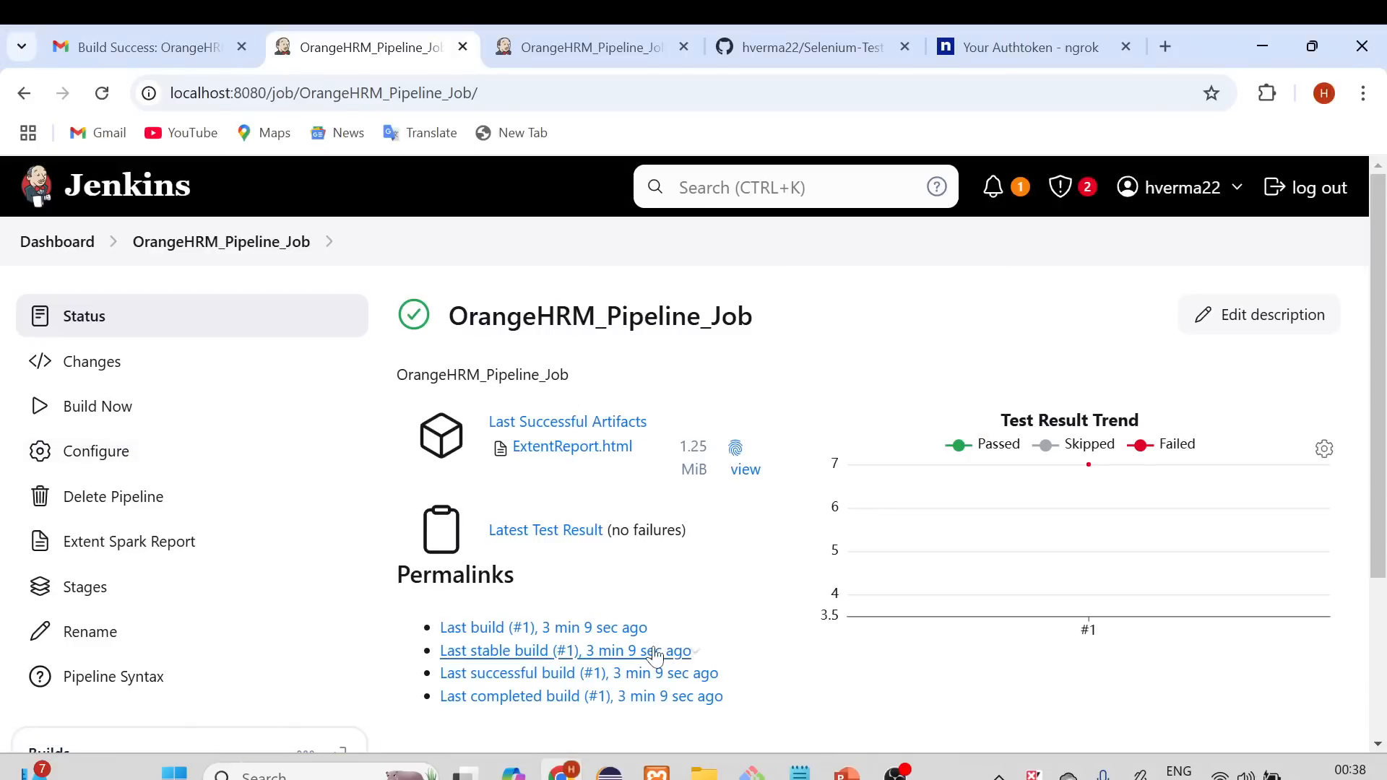
- Show the desktop and open the ngrok folder on drive C: in File Explorer
{"action": "key", "text": "super+d"}
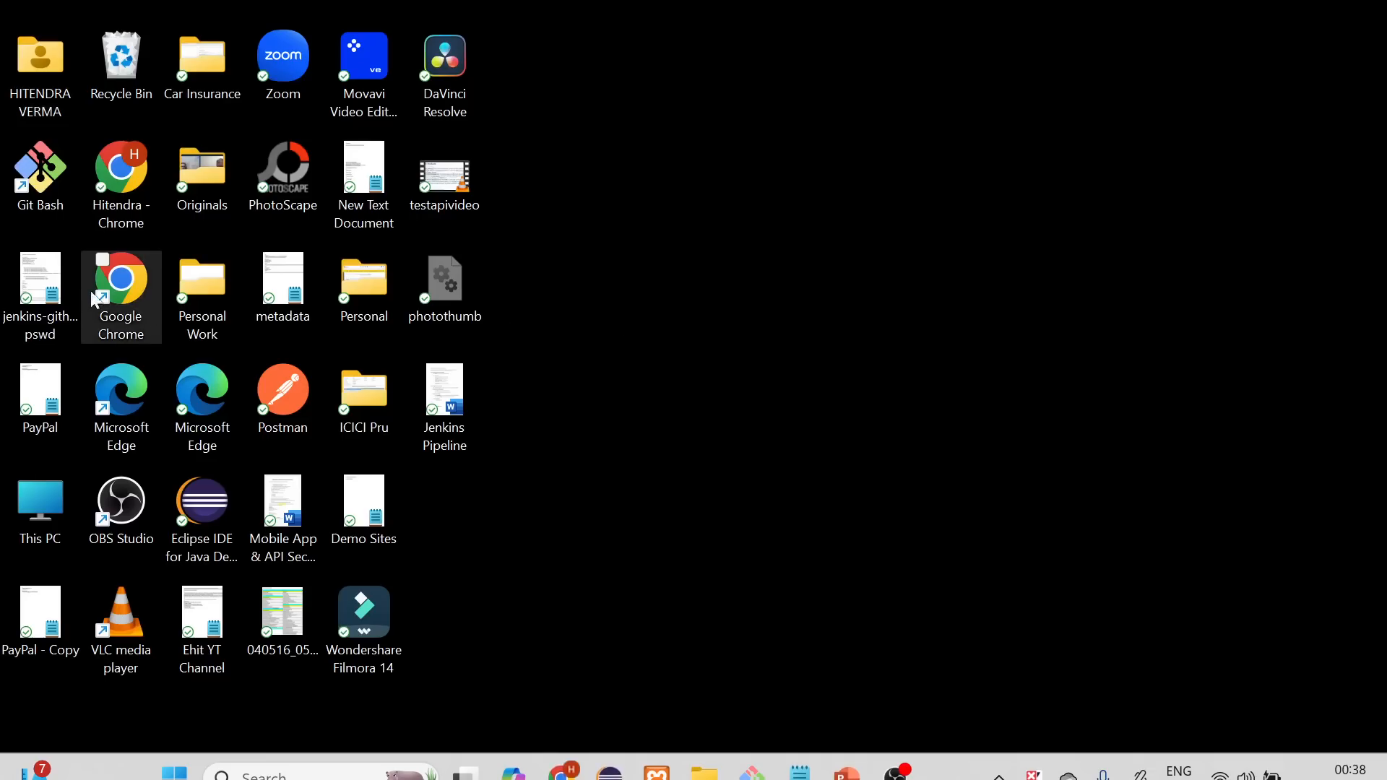
{"action": "double_click", "coordinate": [40, 72]}
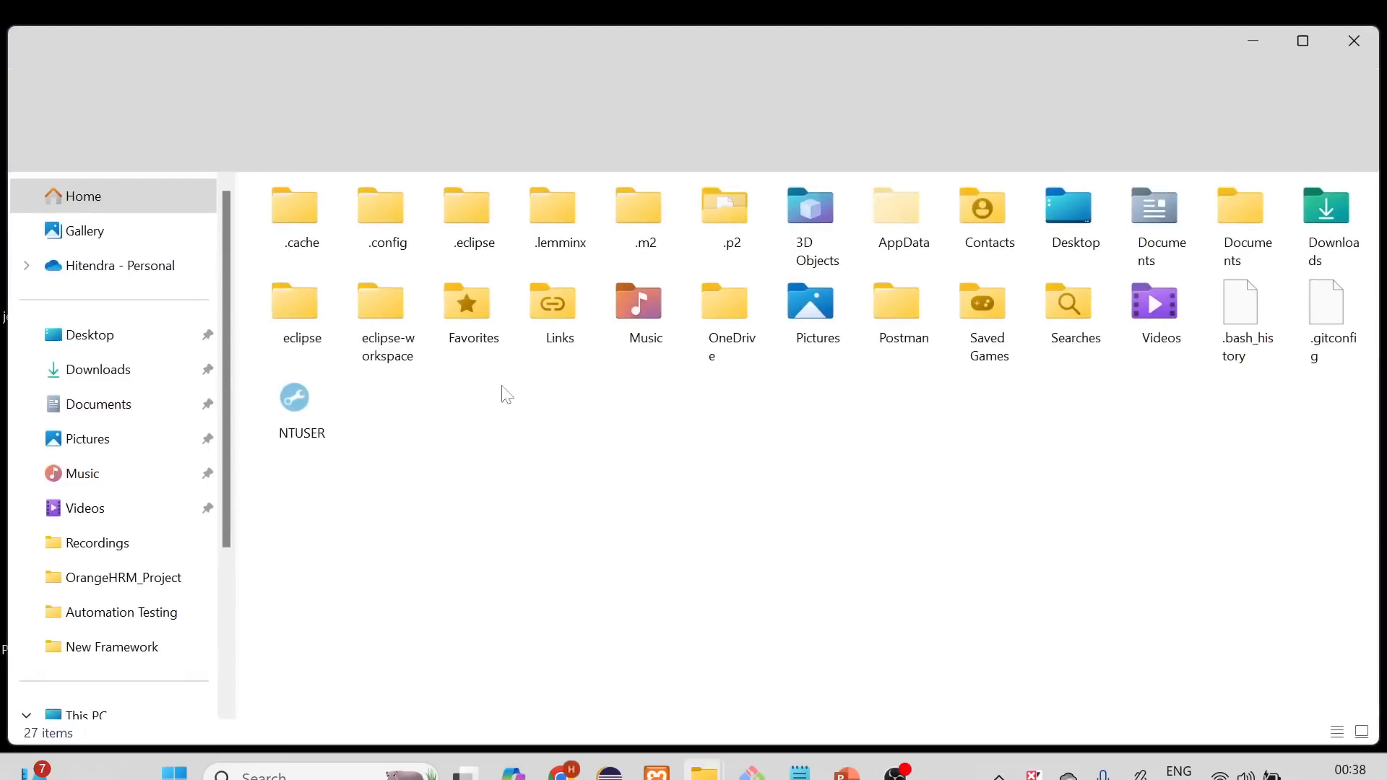
{"action": "scroll", "coordinate": [149, 526], "scroll_direction": "down", "scroll_amount": 2}
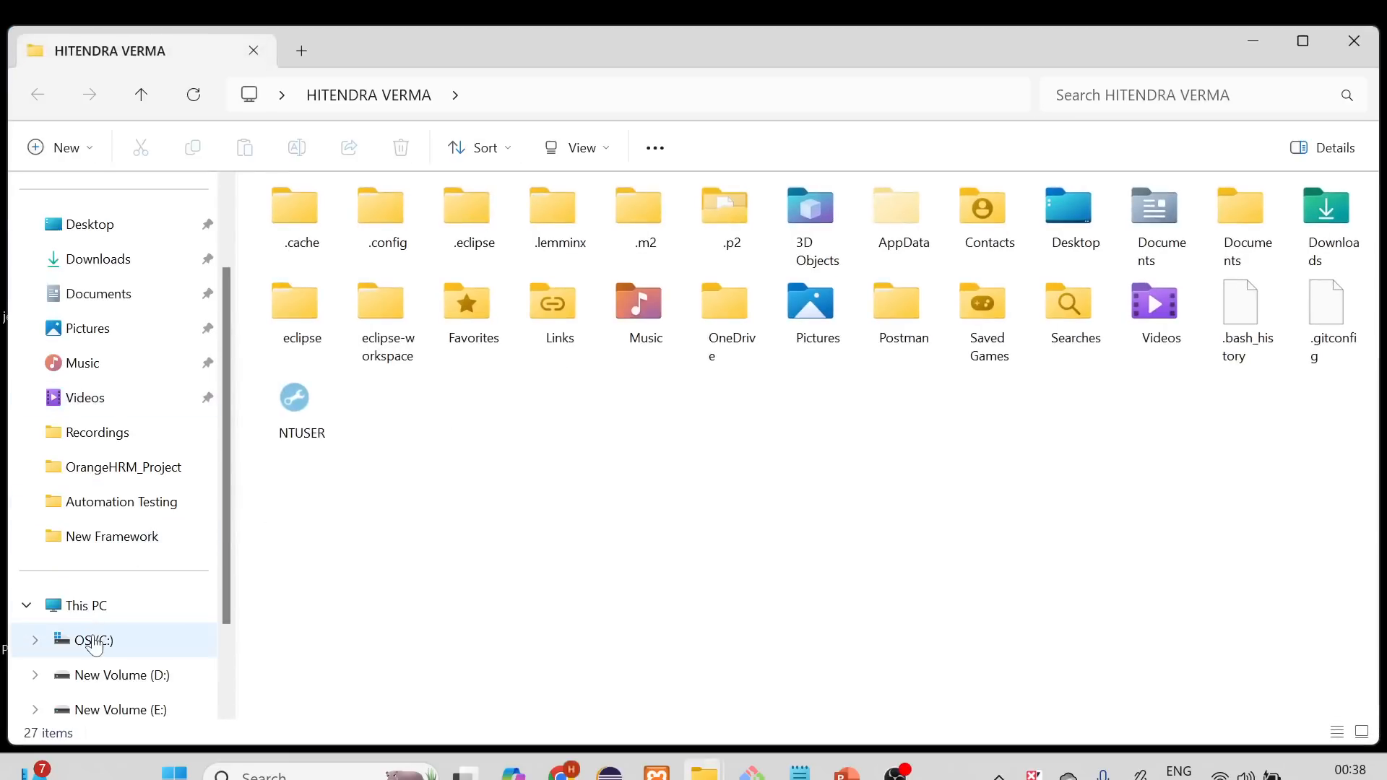
{"action": "left_click", "coordinate": [93, 640]}
{"action": "left_click", "coordinate": [351, 387]}
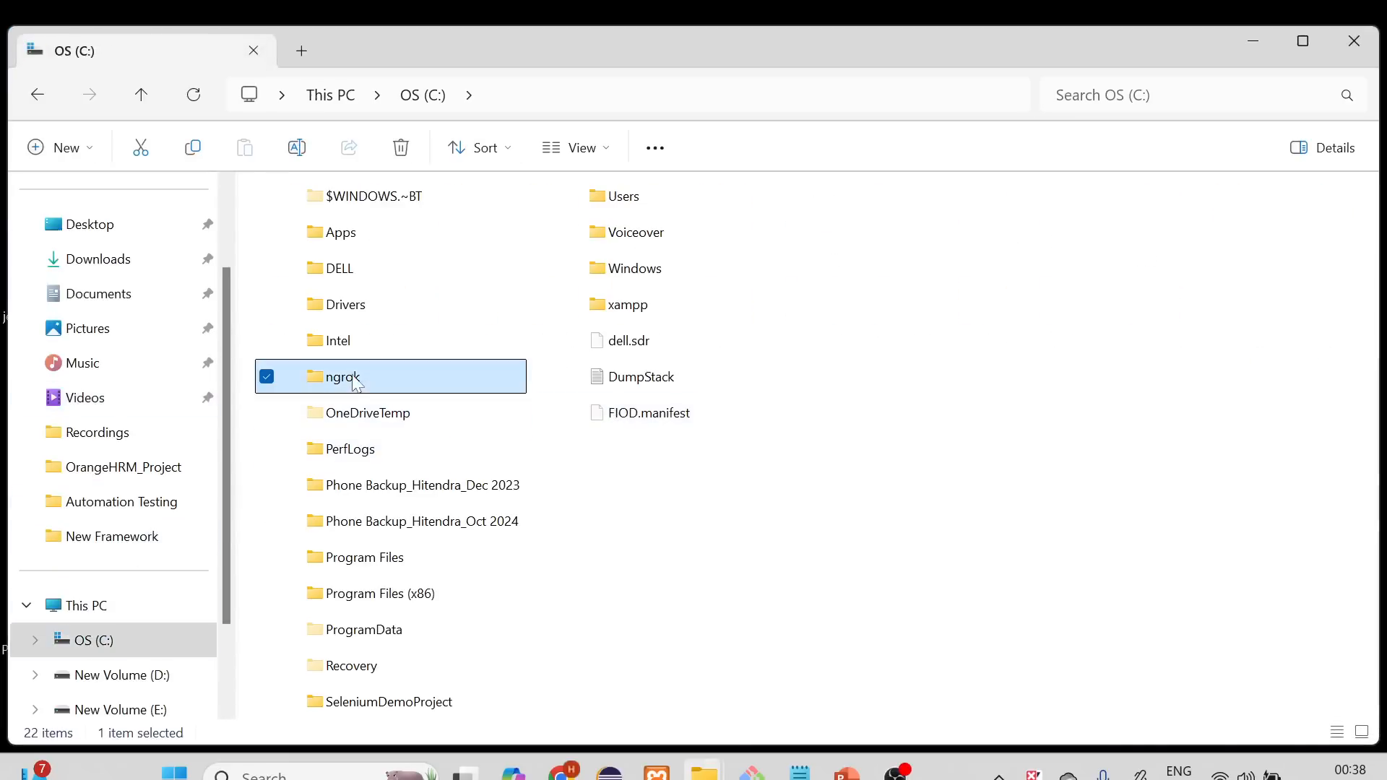
{"action": "double_click", "coordinate": [348, 388]}
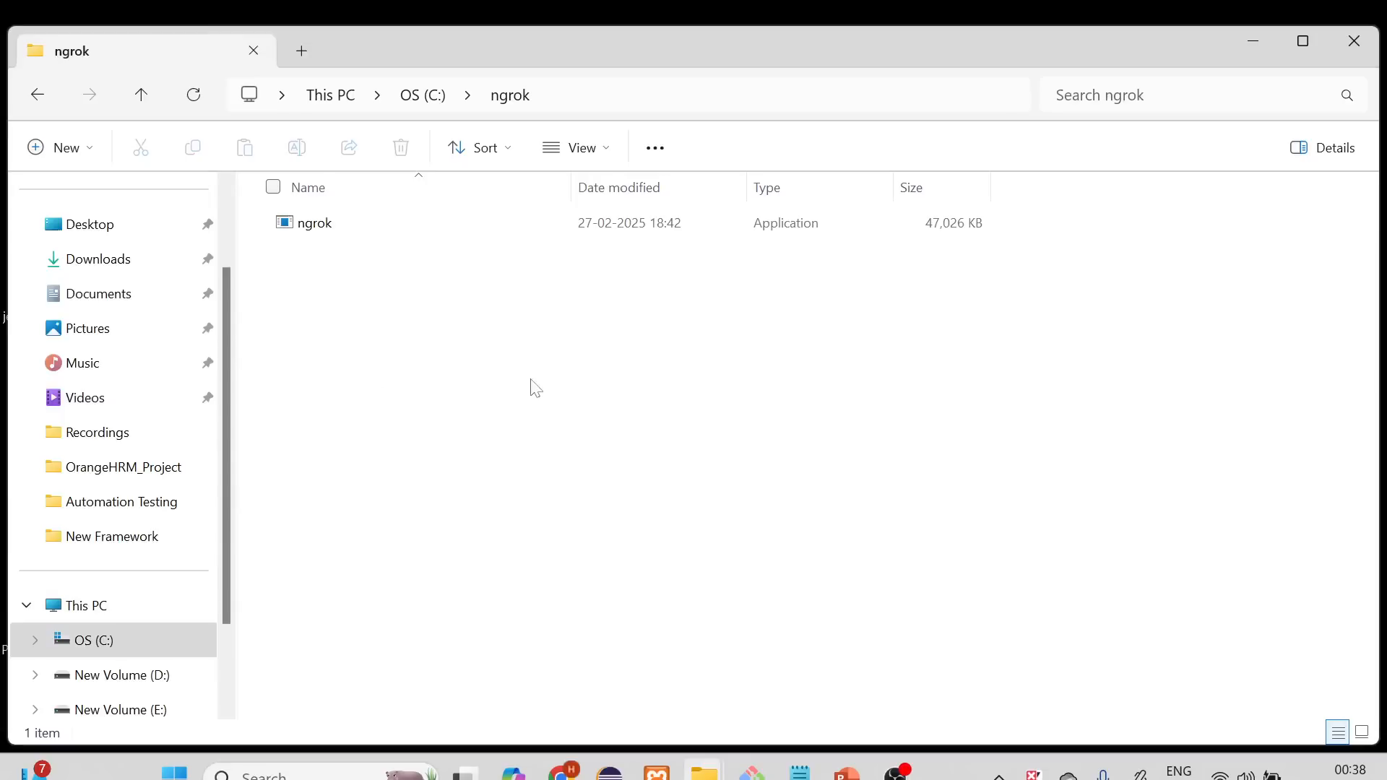
- Open a Command Prompt from the C:\ngrok folder and enlarge its text
{"action": "left_click", "coordinate": [628, 96]}
{"action": "type", "text": "cmd"}
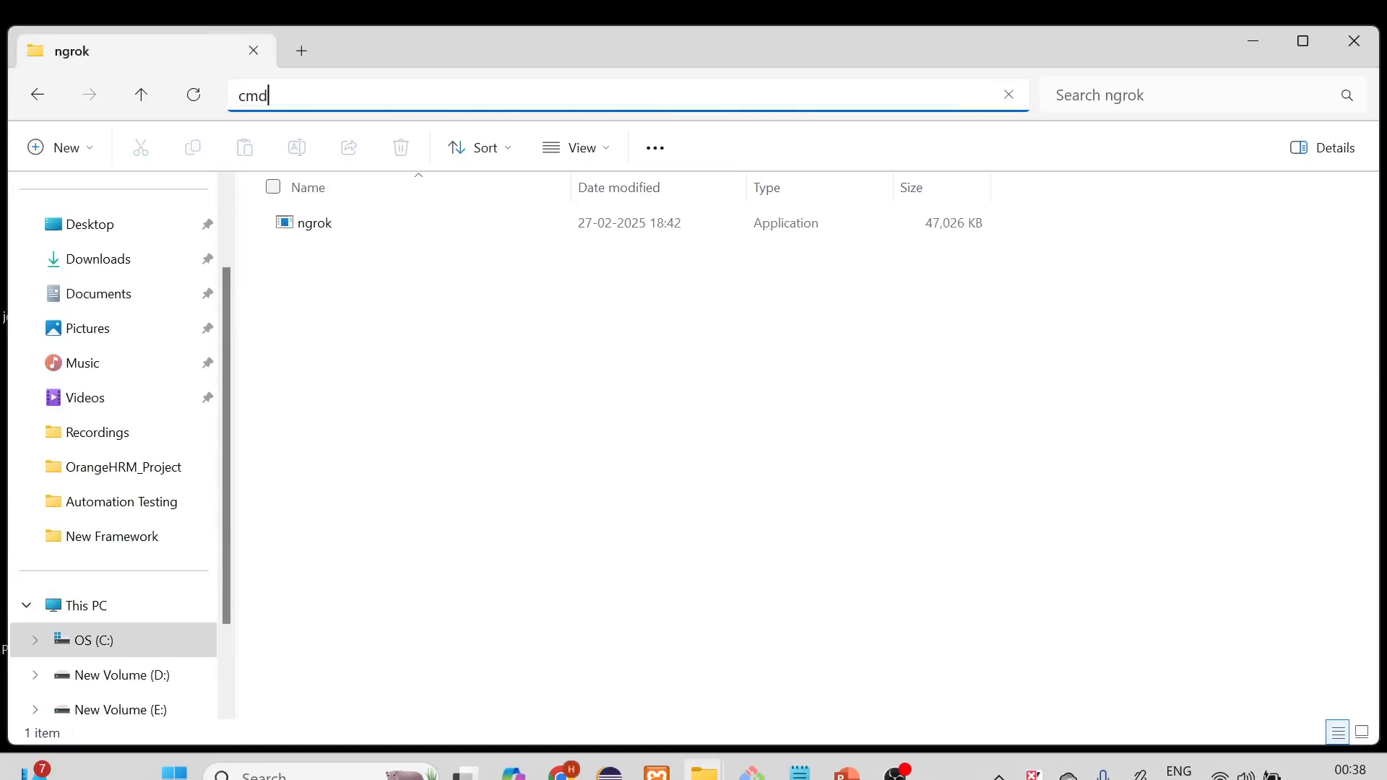
{"action": "key", "text": "Return"}
{"action": "scroll", "coordinate": [548, 297], "scroll_direction": "up", "scroll_amount": 3}
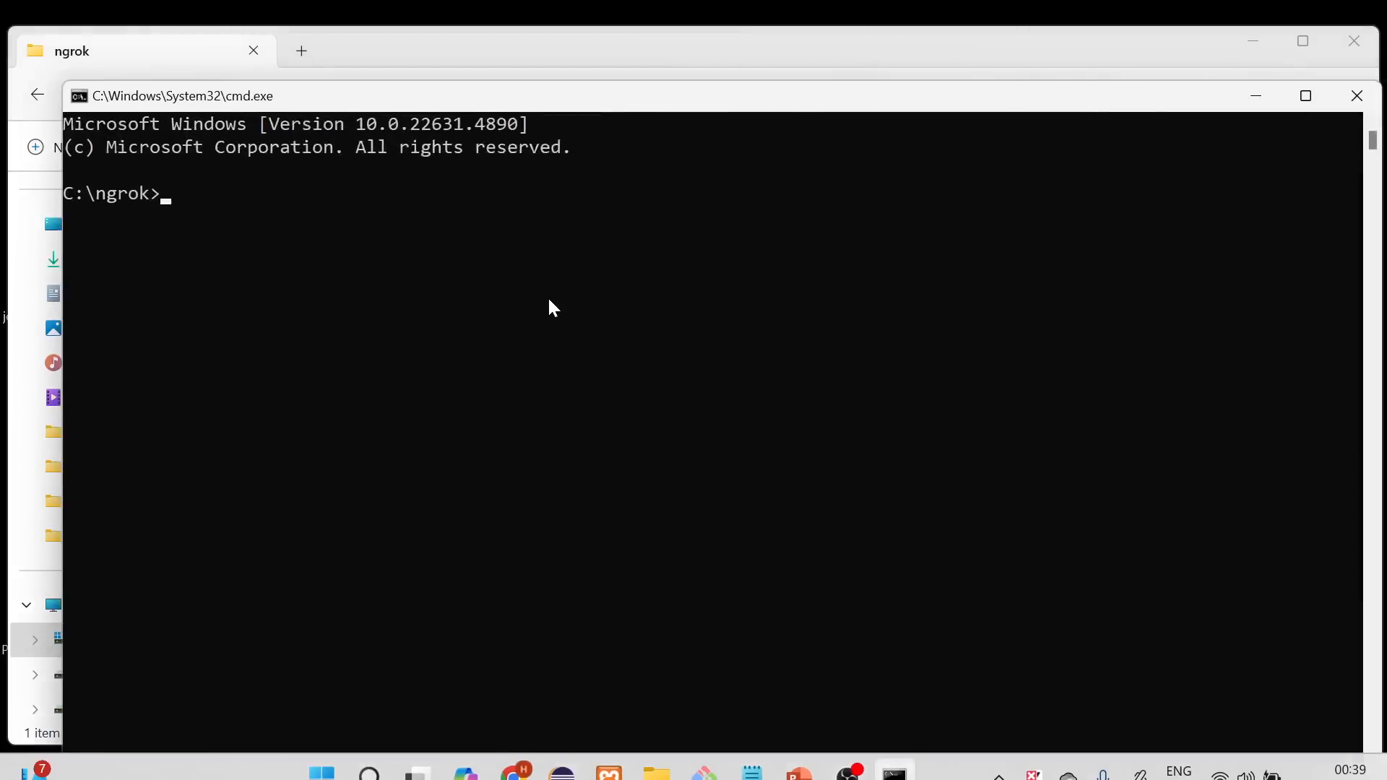
{"action": "left_click_drag", "start_coordinate": [476, 102], "coordinate": [552, 142]}
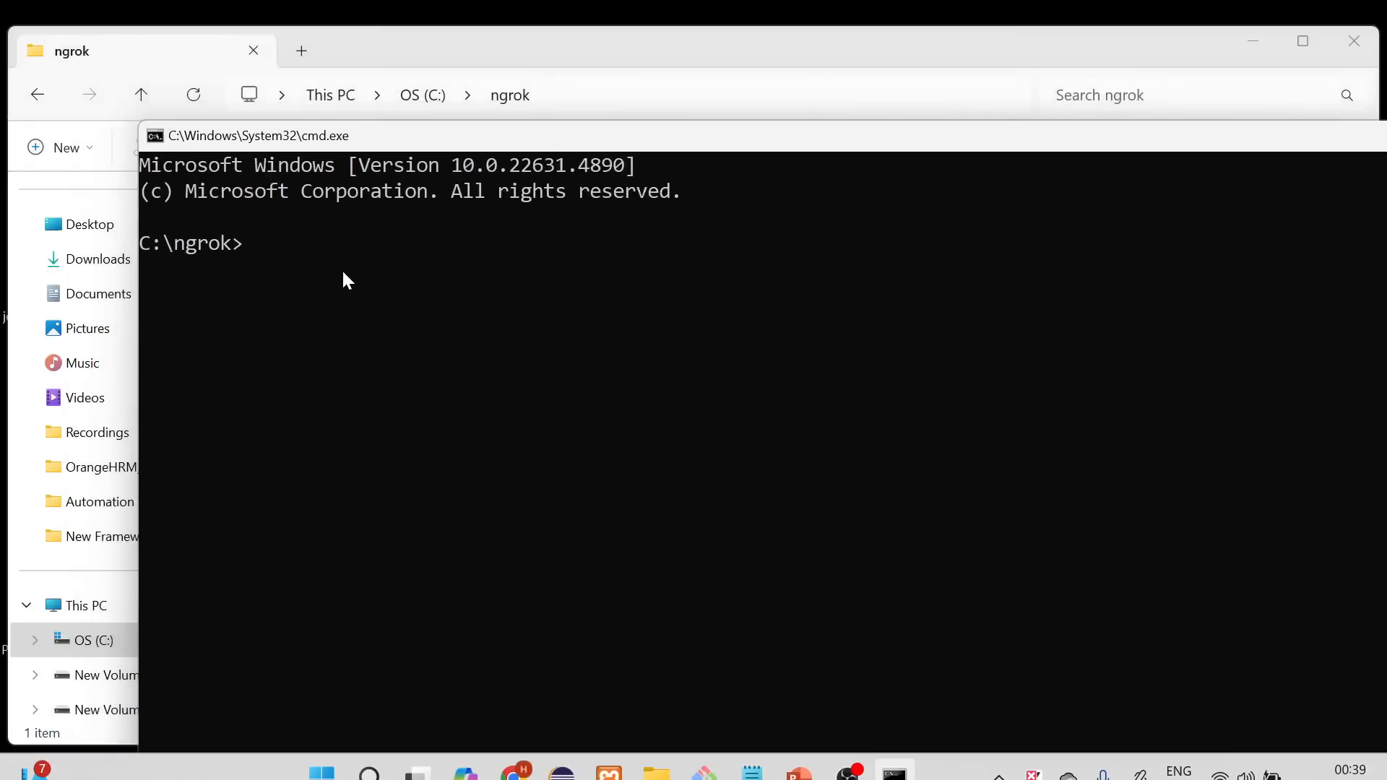
- Try to start a tunnel from the Command Prompt with "ngrok http 8080", and close that window
{"action": "type", "text": "ngrok http"}
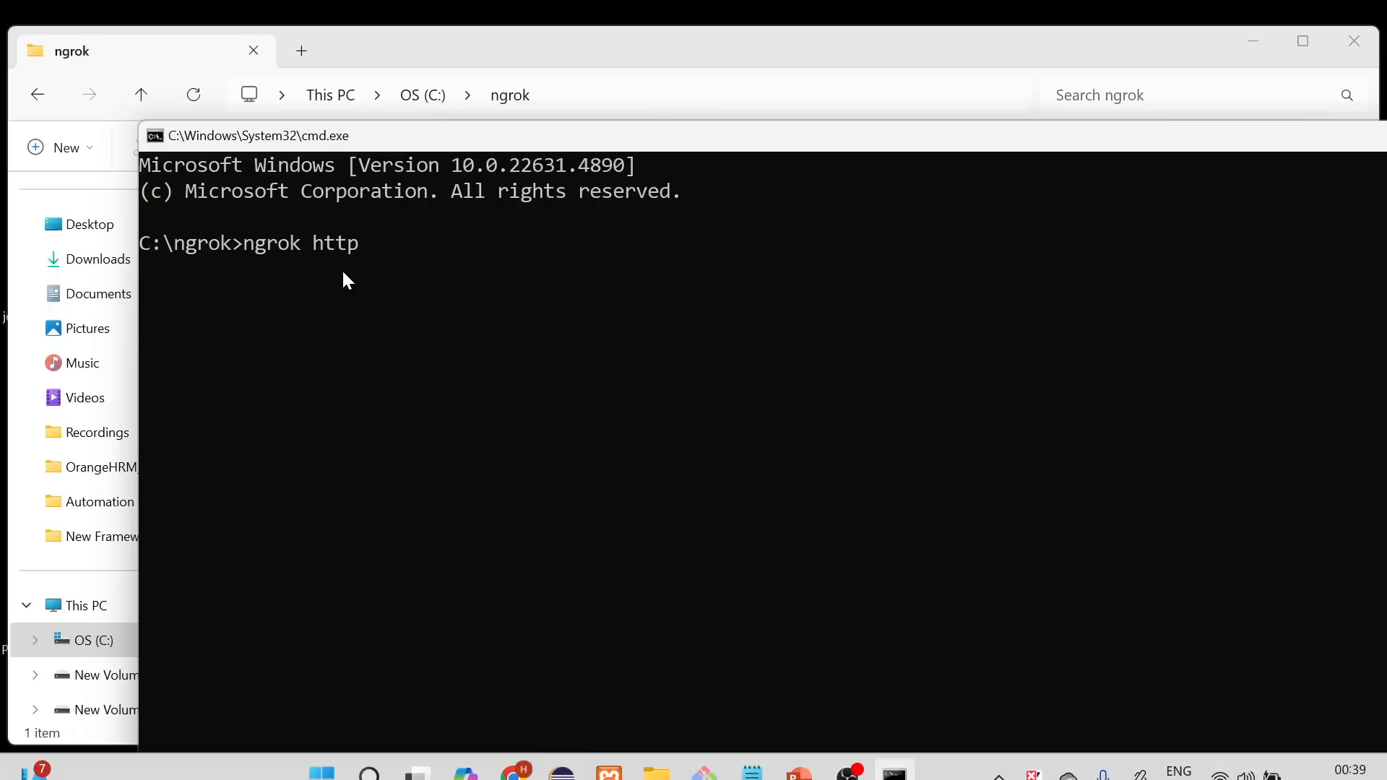
{"action": "type", "text": "8080"}
{"action": "key", "text": "Return"}
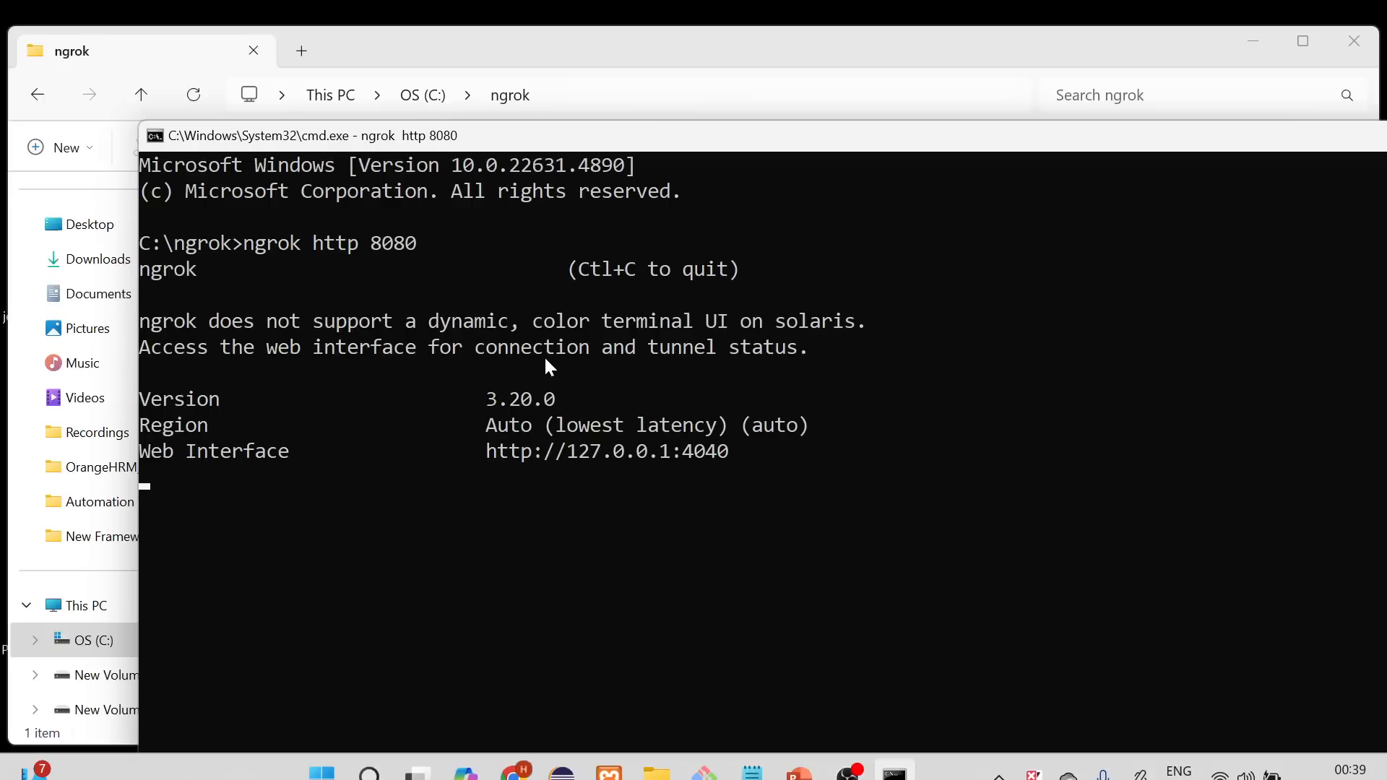
{"action": "left_click_drag", "start_coordinate": [790, 135], "coordinate": [620, 91]}
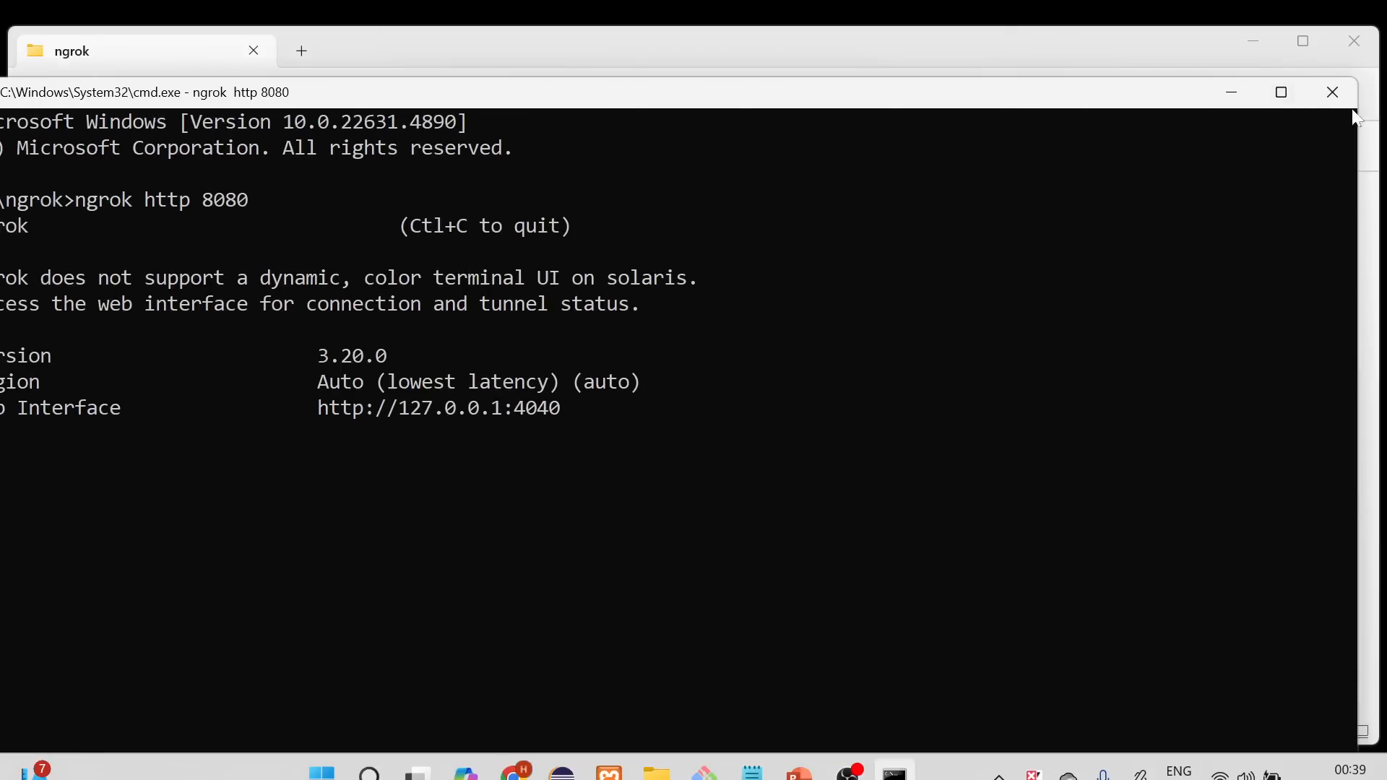
{"action": "left_click", "coordinate": [1335, 93]}
{"action": "left_click", "coordinate": [780, 95]}
{"action": "left_click", "coordinate": [340, 272]}
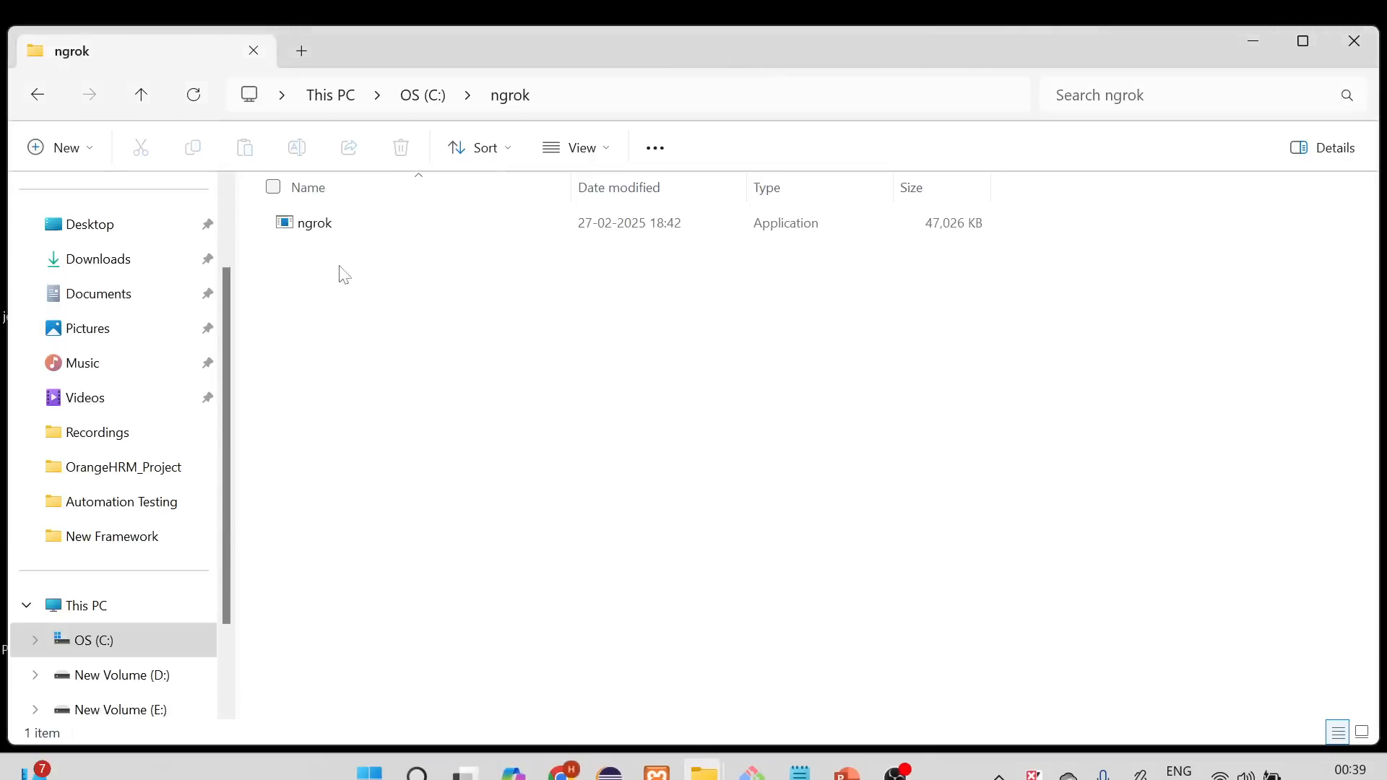
- Launch the ngrok application from its folder and start a tunnel with "ngrok http 8080" in a cleared console
{"action": "double_click", "coordinate": [309, 224]}
{"action": "scroll", "coordinate": [542, 426], "scroll_direction": "down", "scroll_amount": 2}
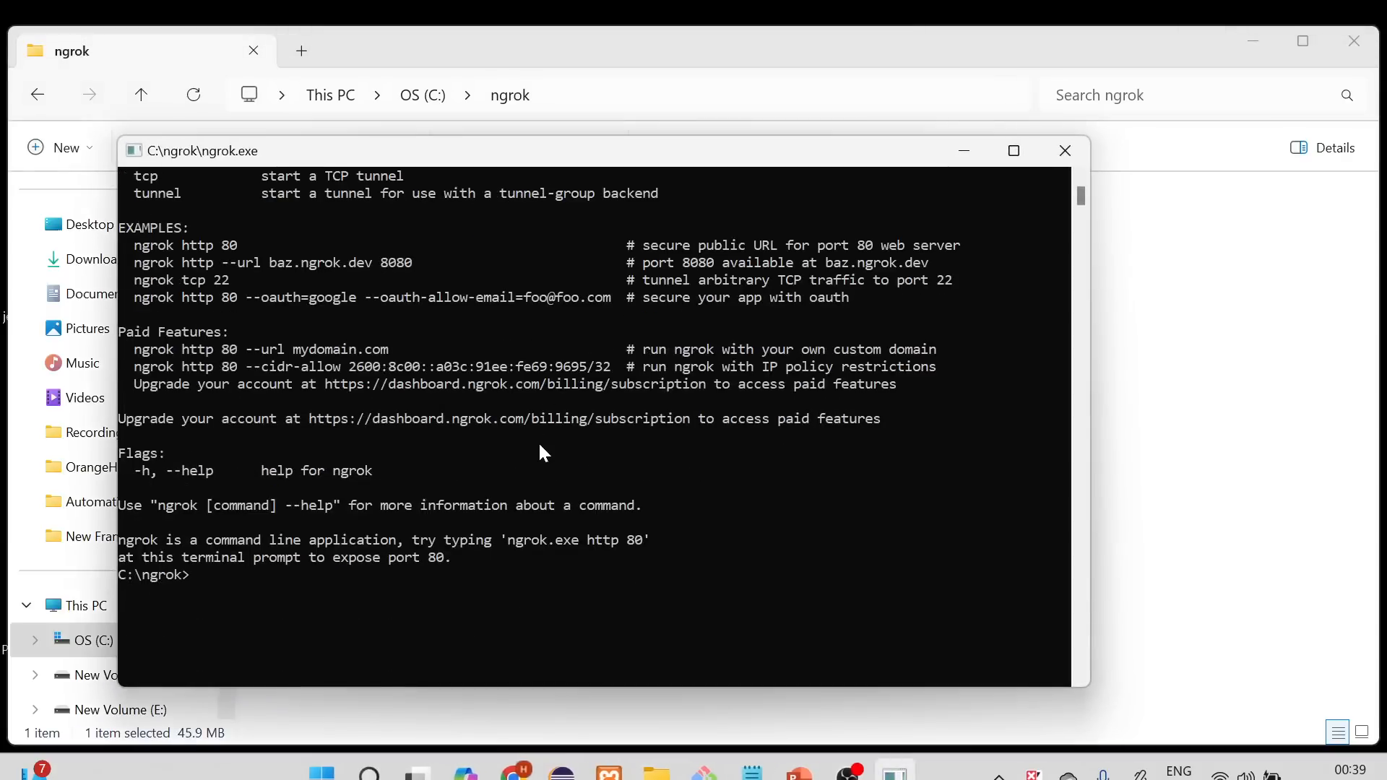
{"action": "type", "text": "cls"}
{"action": "key", "text": "Return"}
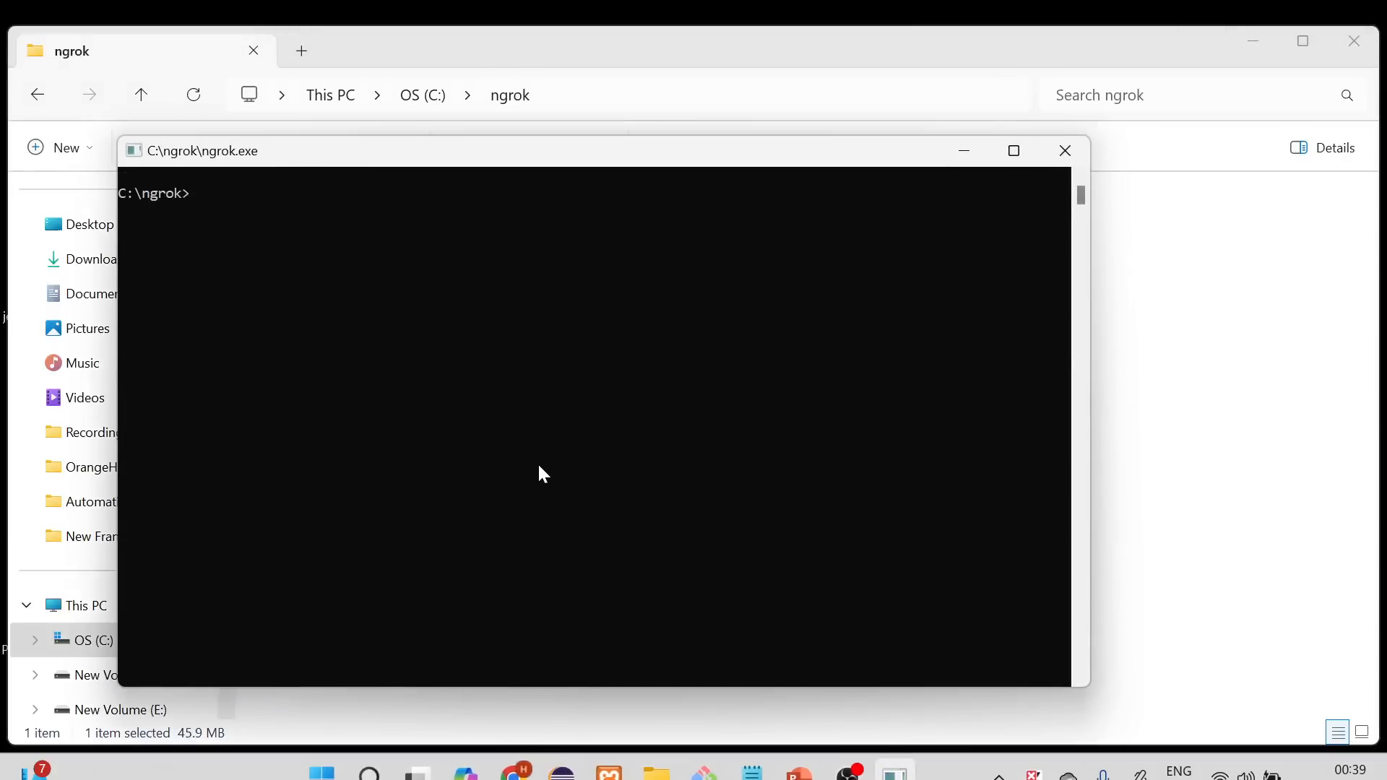
{"action": "scroll", "coordinate": [538, 463], "scroll_direction": "up", "scroll_amount": 1, "text": "ctrl"}
{"action": "type", "text": "ngrok http"}
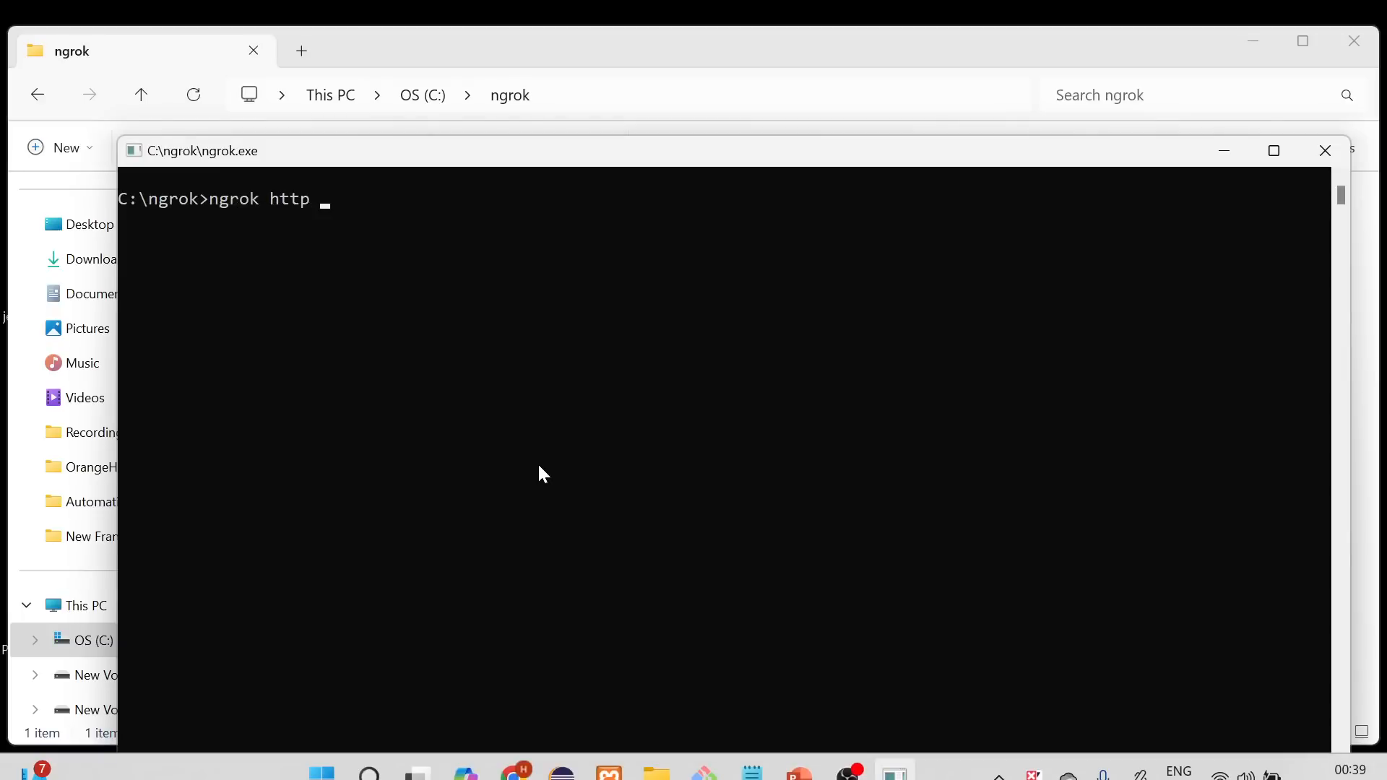
{"action": "type", "text": " 8080"}
{"action": "key", "text": "Return"}
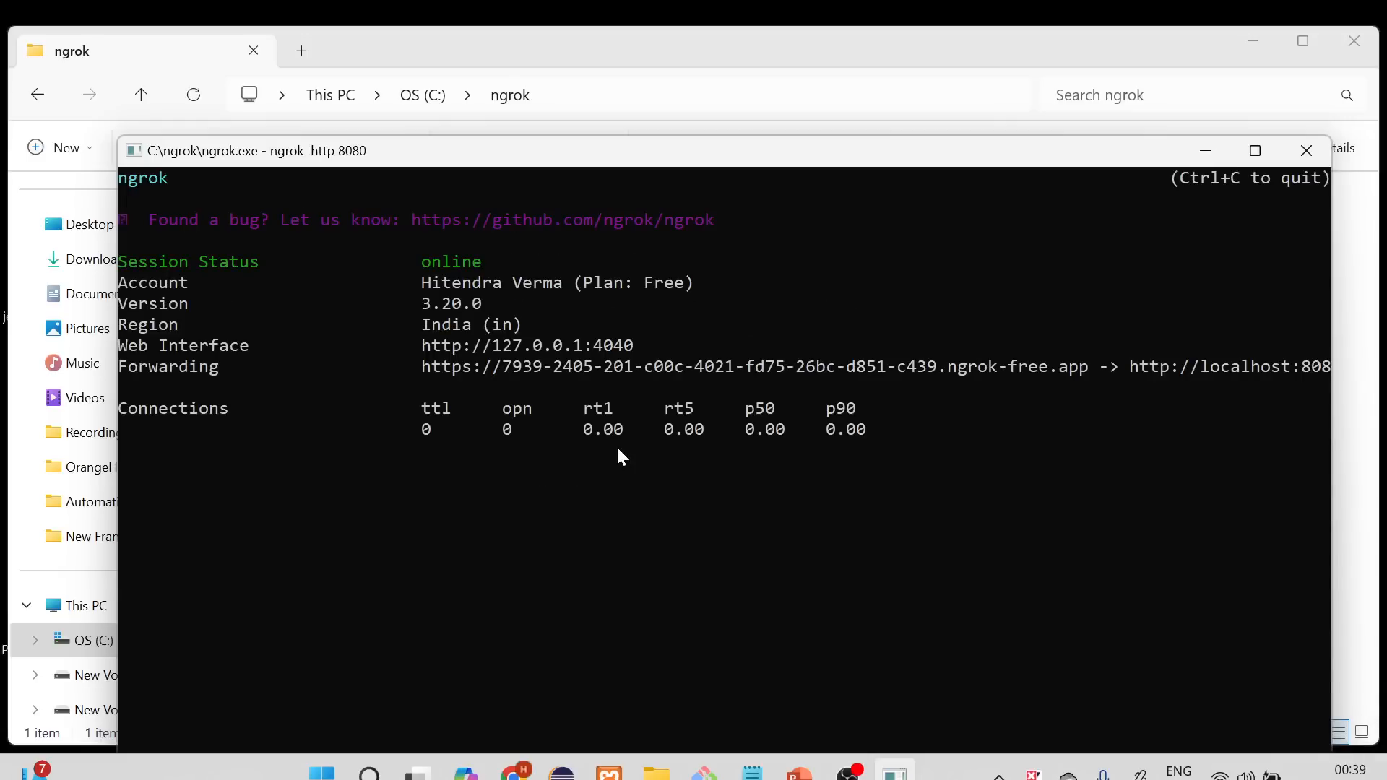
- Copy the public HTTPS forwarding URL from the ngrok session and minimize its console, leaving the tunnel running
{"action": "left_click_drag", "start_coordinate": [424, 367], "coordinate": [1061, 370]}
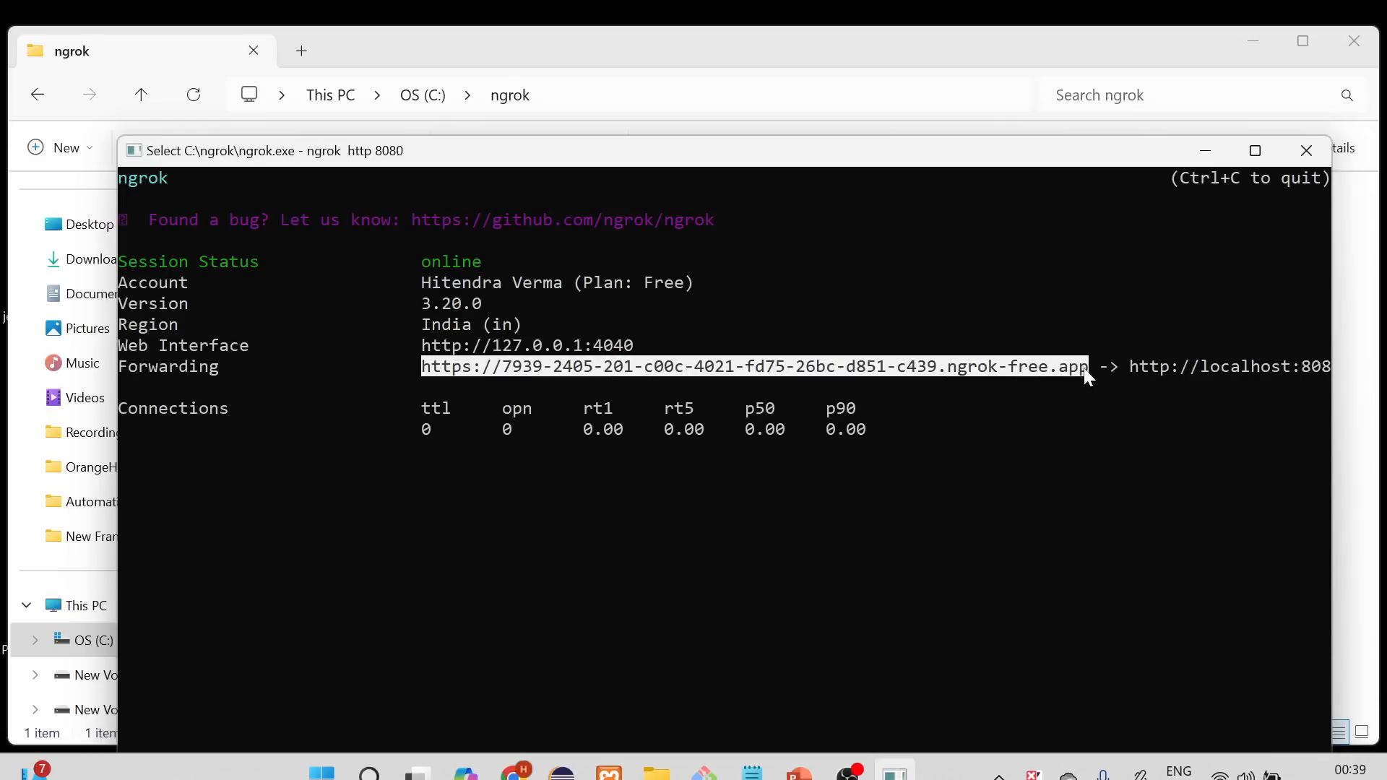
{"action": "key", "text": "ctrl+c"}
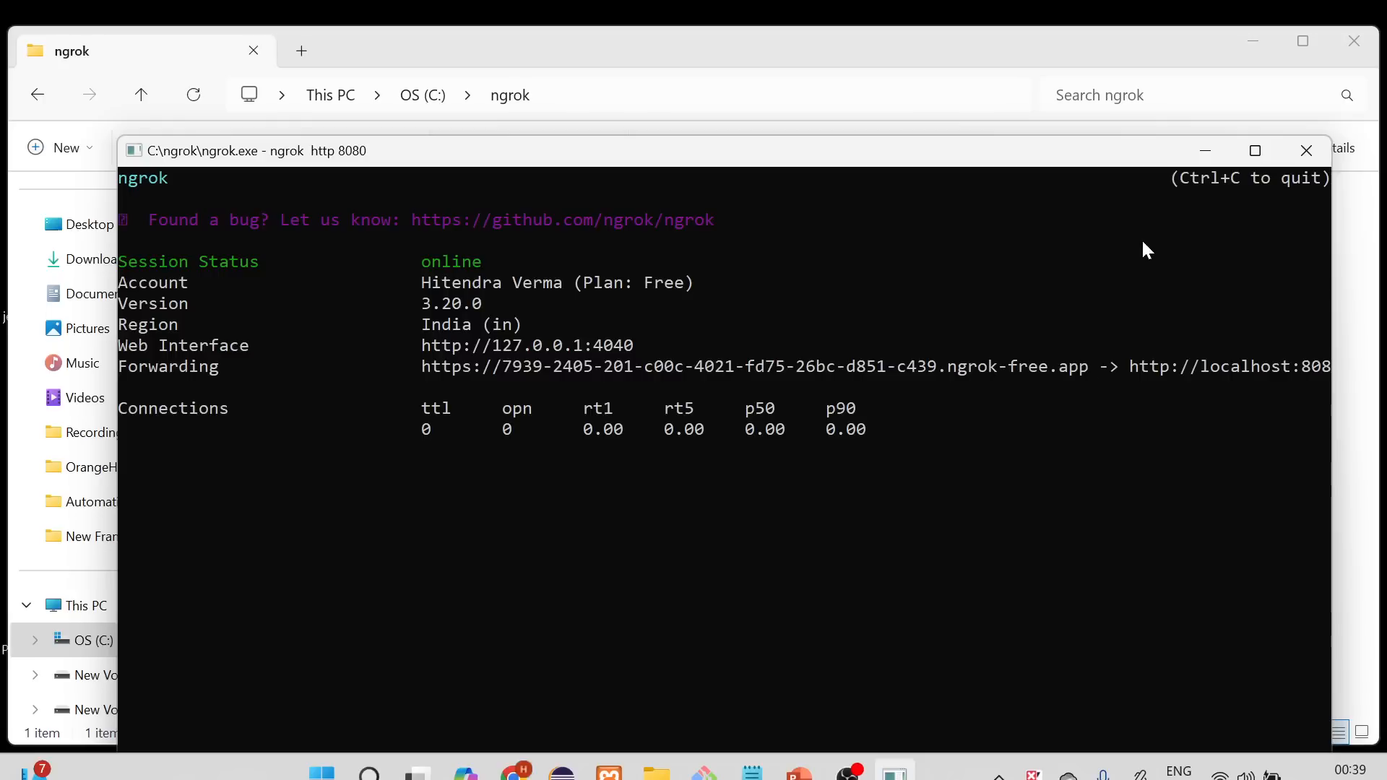
{"action": "left_click", "coordinate": [1205, 151]}
{"action": "left_click", "coordinate": [569, 423]}
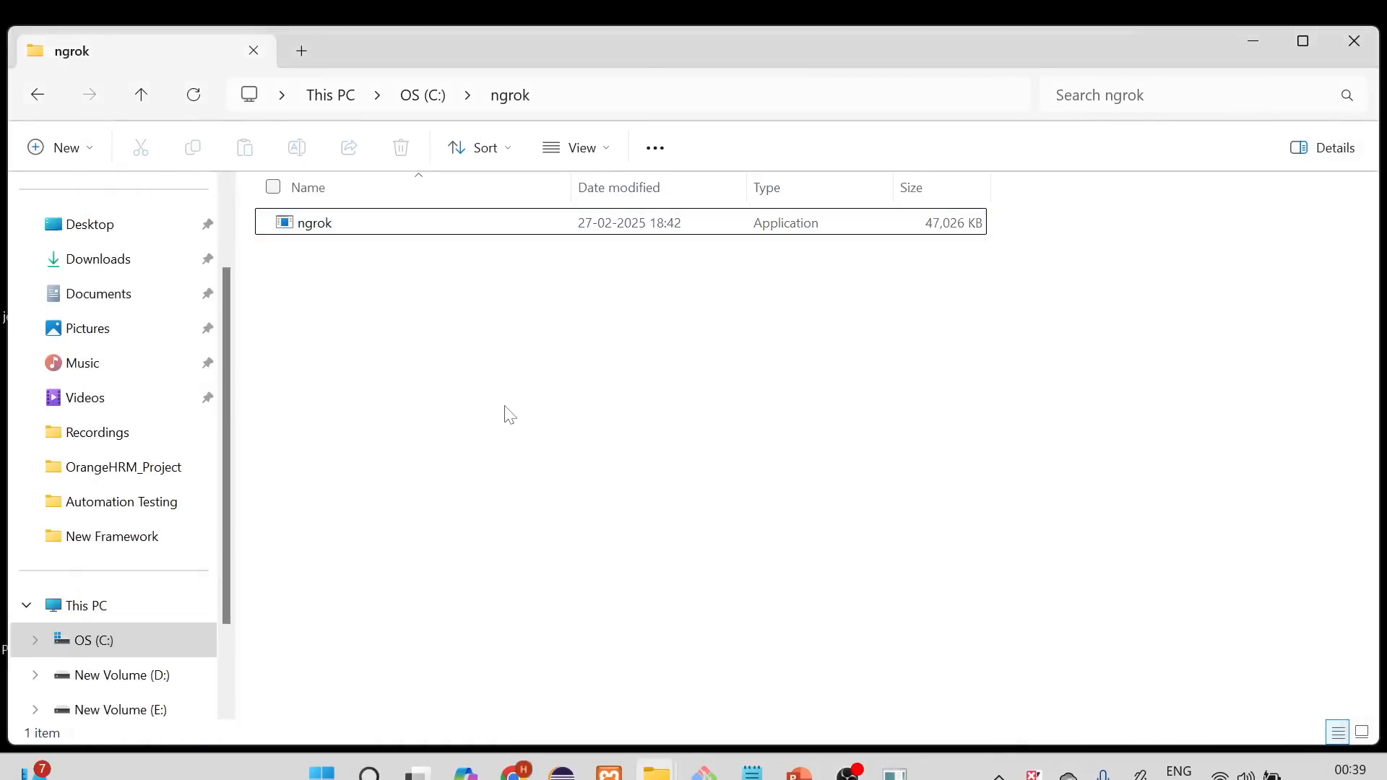
- Switch to Chrome and open the Webhooks settings of the Selenium-Test-Framework repository on GitHub
{"action": "left_click", "coordinate": [514, 770]}
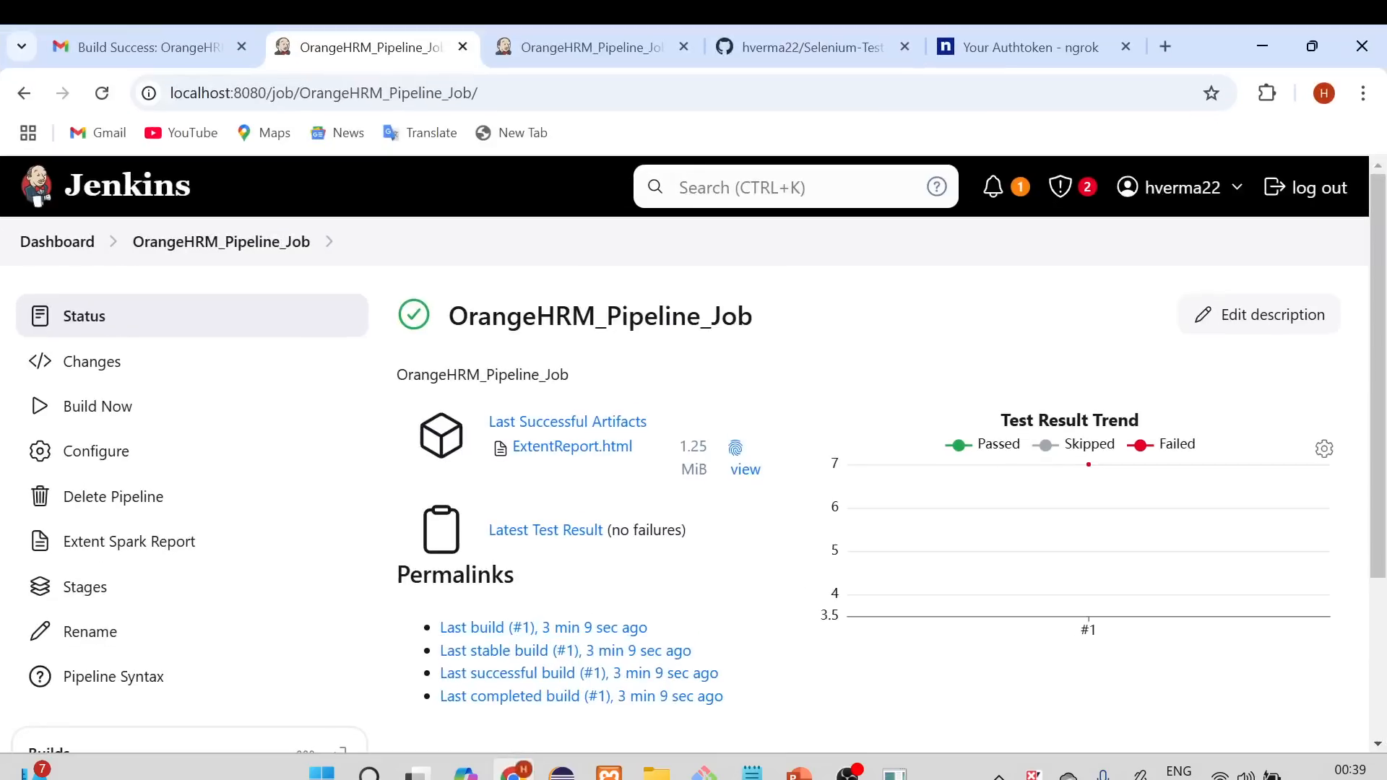
{"action": "left_click", "coordinate": [812, 56]}
{"action": "scroll", "coordinate": [570, 433], "scroll_direction": "up", "scroll_amount": 4}
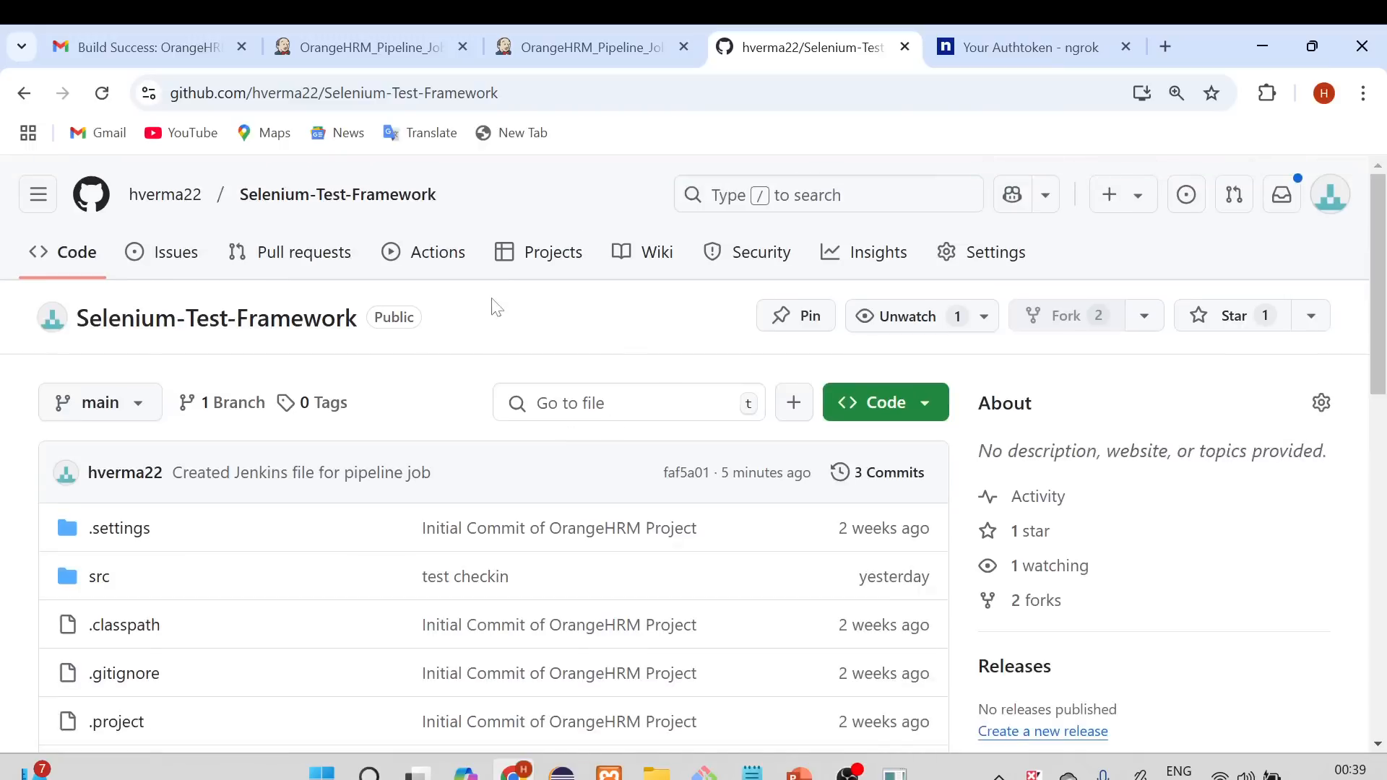
{"action": "left_click", "coordinate": [669, 93]}
{"action": "left_click", "coordinate": [600, 167]}
{"action": "left_click", "coordinate": [995, 254]}
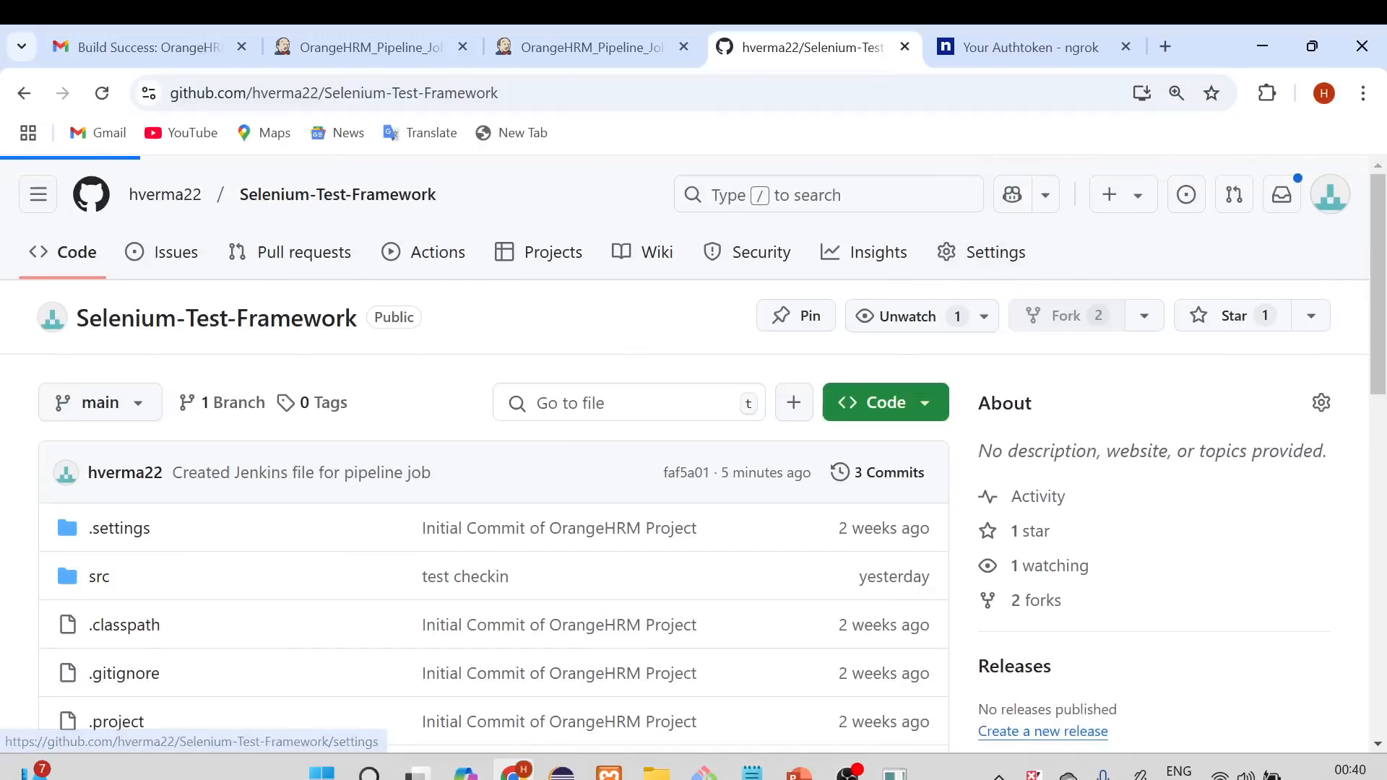
{"action": "scroll", "coordinate": [274, 470], "scroll_direction": "down", "scroll_amount": 3}
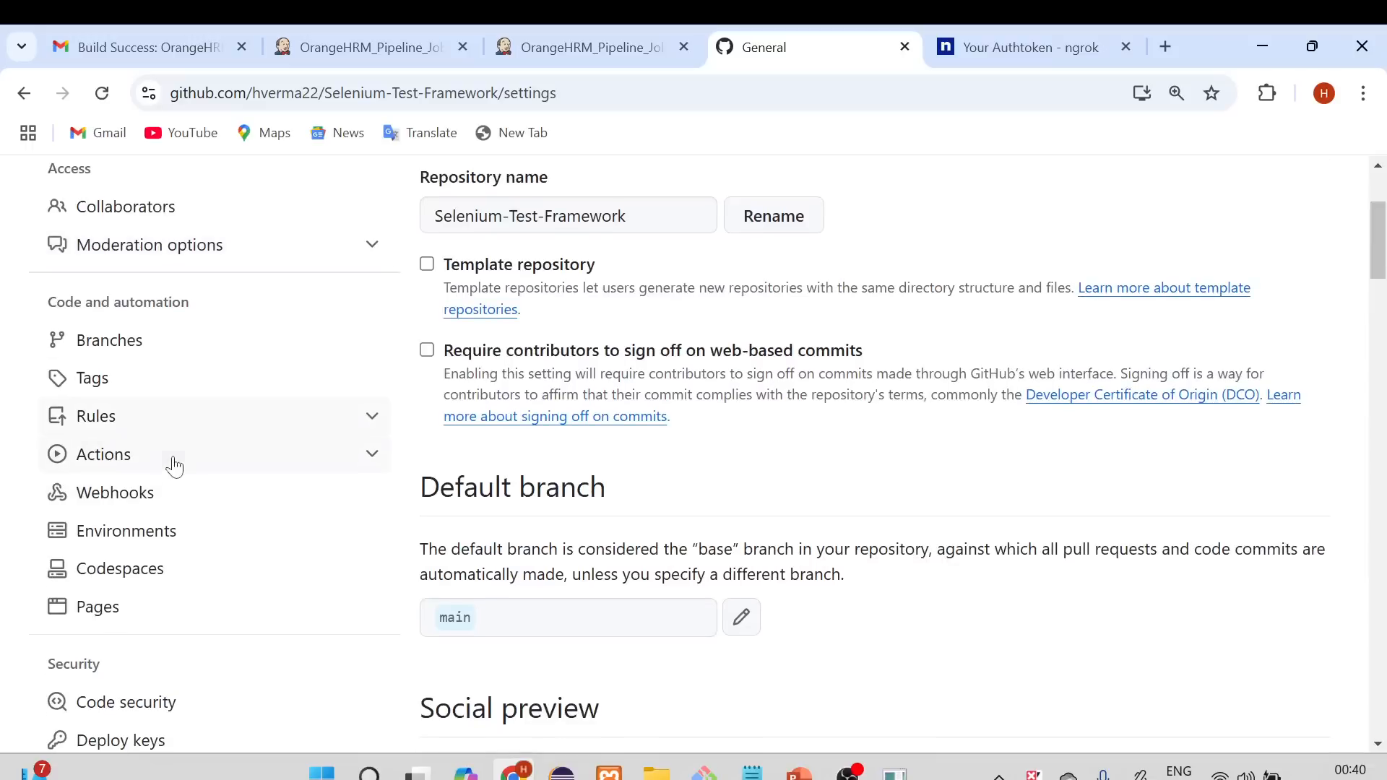
{"action": "left_click", "coordinate": [120, 493]}
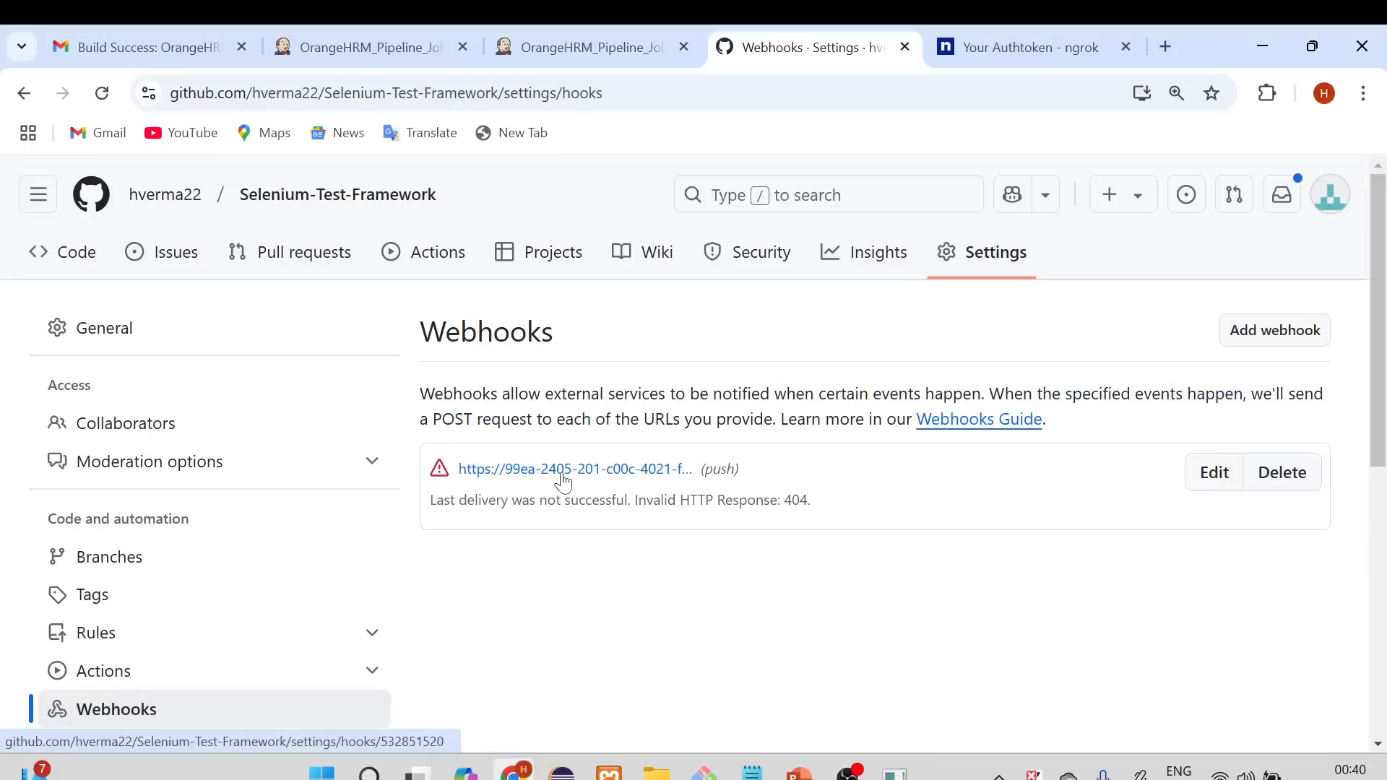
- Replace the base address in the existing webhook's Payload URL with the copied ngrok URL, keeping the /github-webhook/ suffix, and update the webhook
{"action": "left_click", "coordinate": [586, 472]}
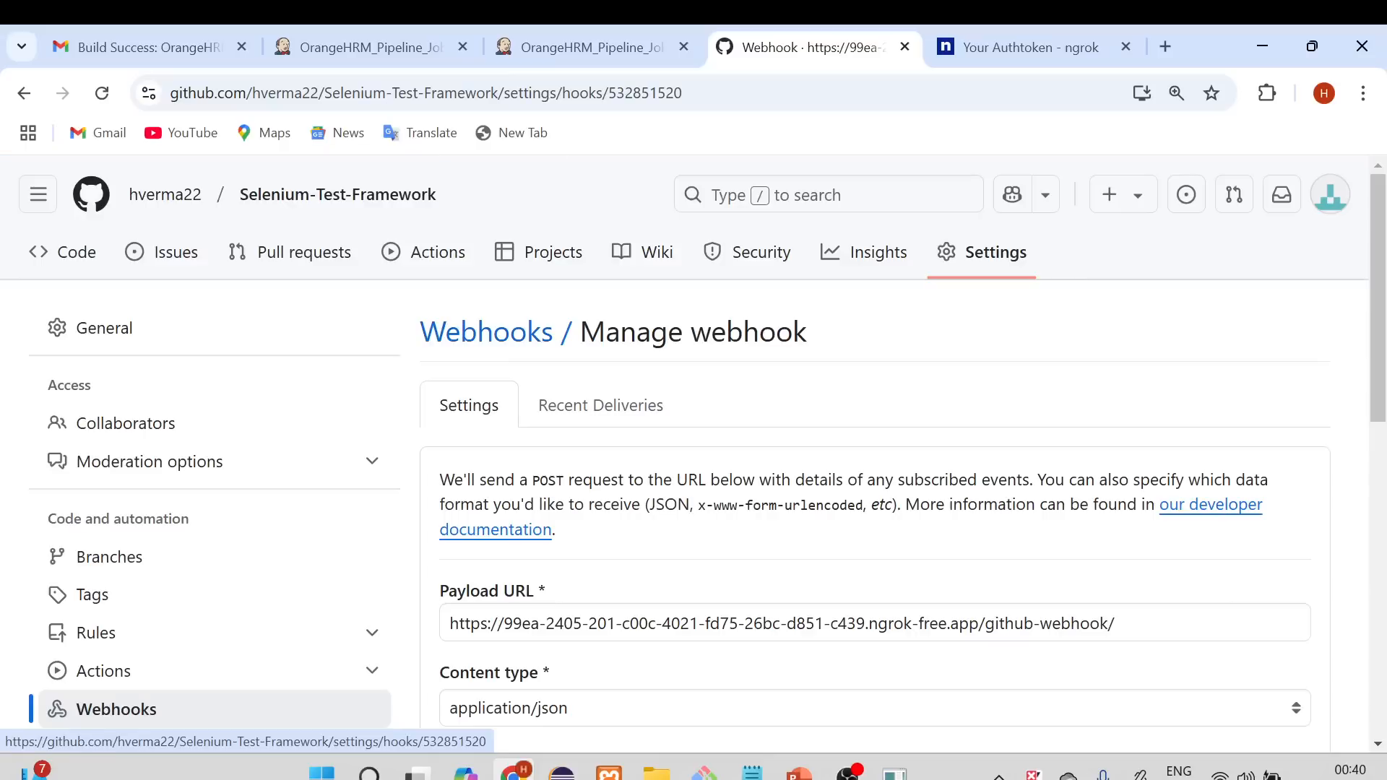
{"action": "scroll", "coordinate": [706, 470], "scroll_direction": "down", "scroll_amount": 2}
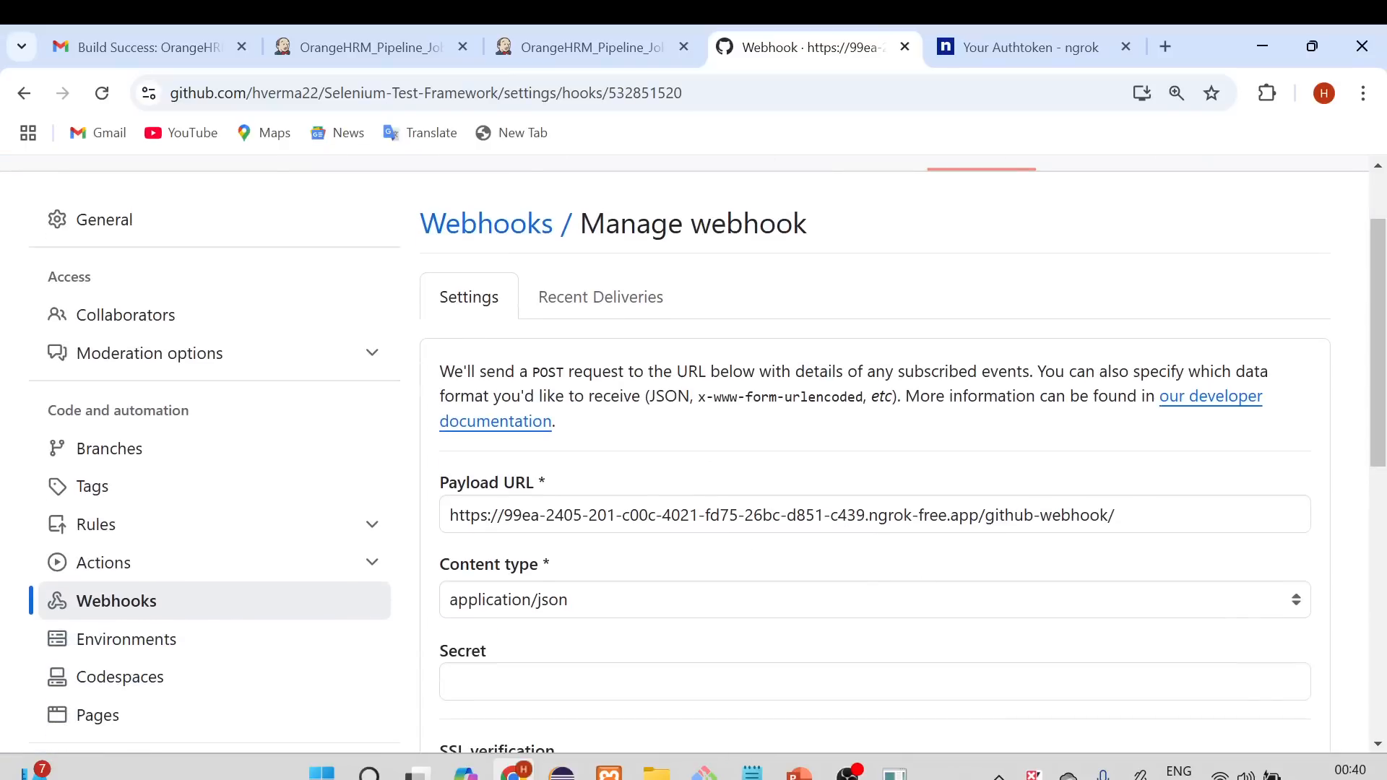
{"action": "left_click_drag", "start_coordinate": [979, 515], "coordinate": [449, 516]}
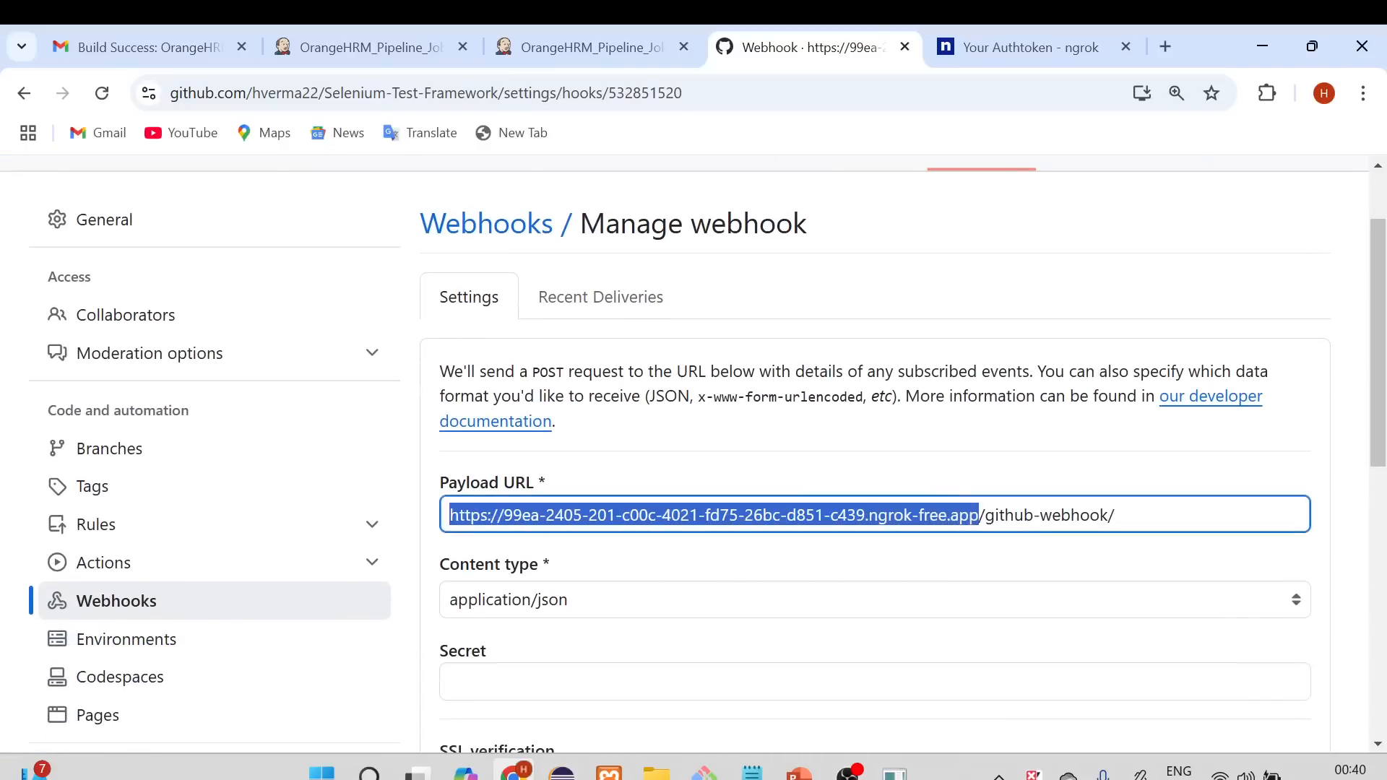
{"action": "key", "text": "ctrl+v"}
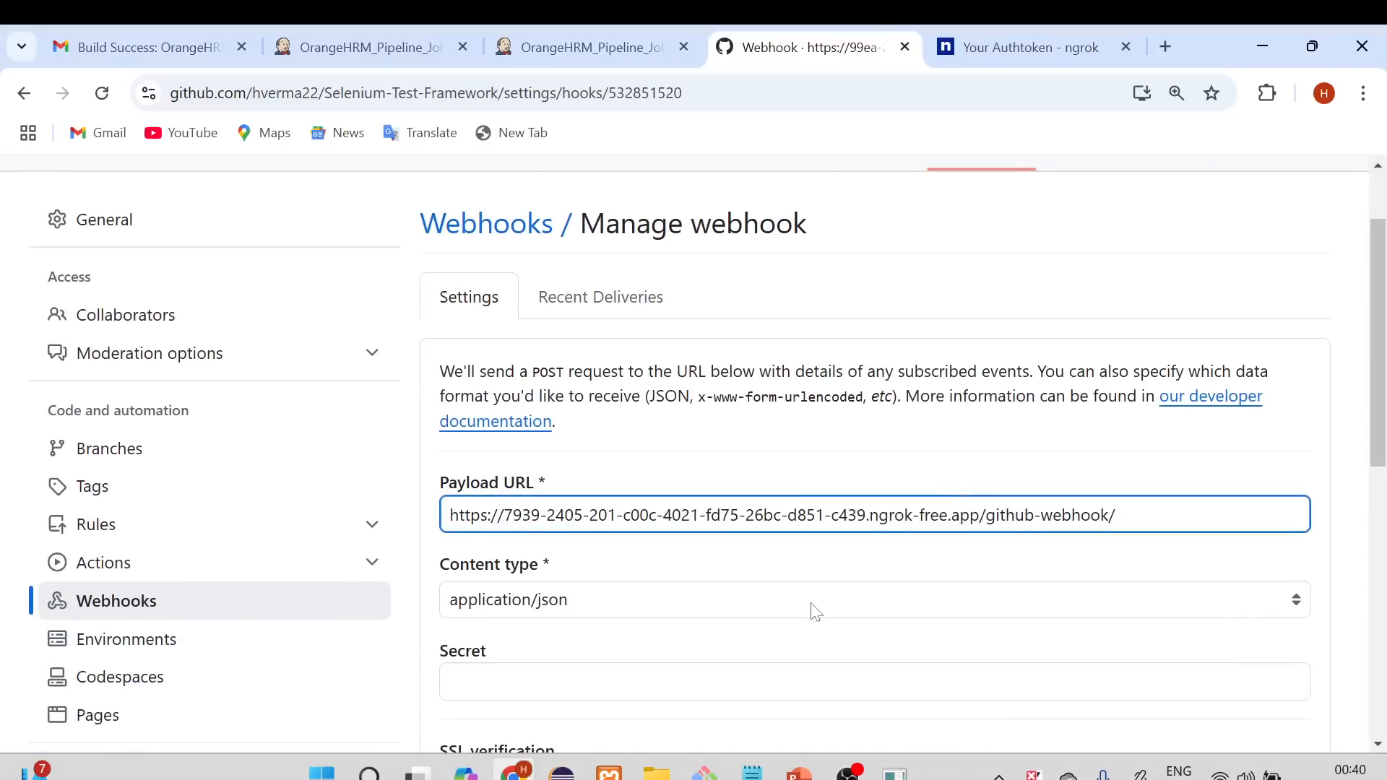
{"action": "scroll", "coordinate": [813, 611], "scroll_direction": "down", "scroll_amount": 6}
{"action": "scroll", "coordinate": [817, 612], "scroll_direction": "down", "scroll_amount": 3}
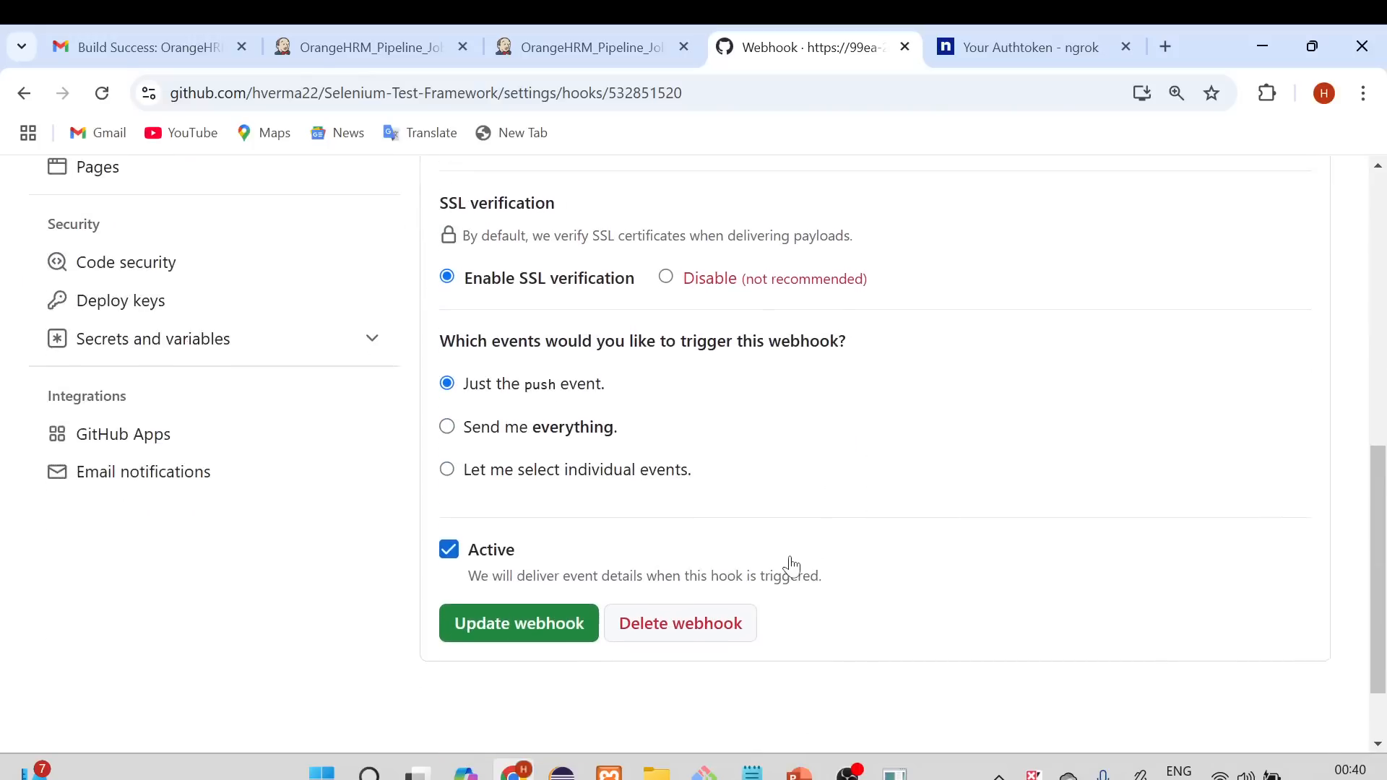
{"action": "left_click", "coordinate": [553, 531]}
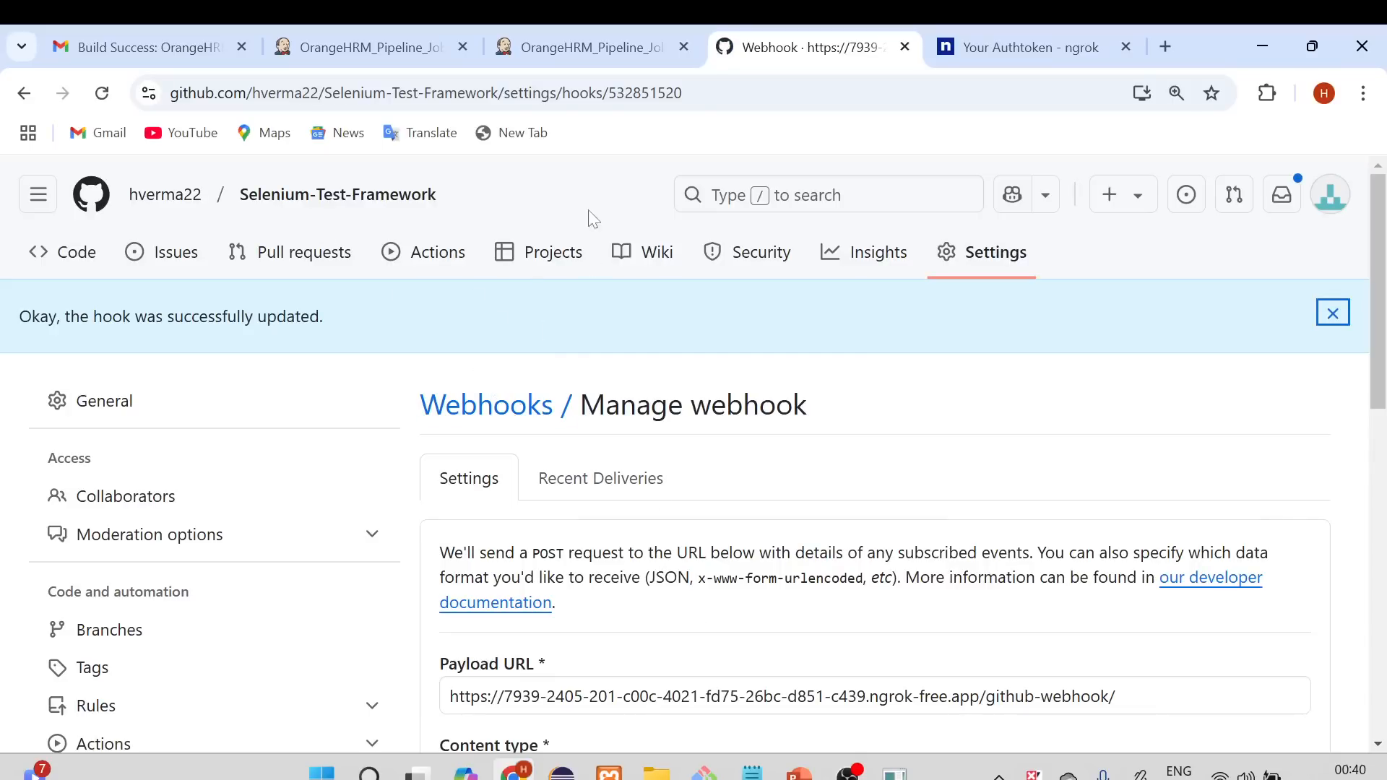
- Switch to Eclipse, close the Jenkinsfile, and open LoginPageTest.java from src/test/java in an enlarged editor area
{"action": "left_click", "coordinate": [384, 40]}
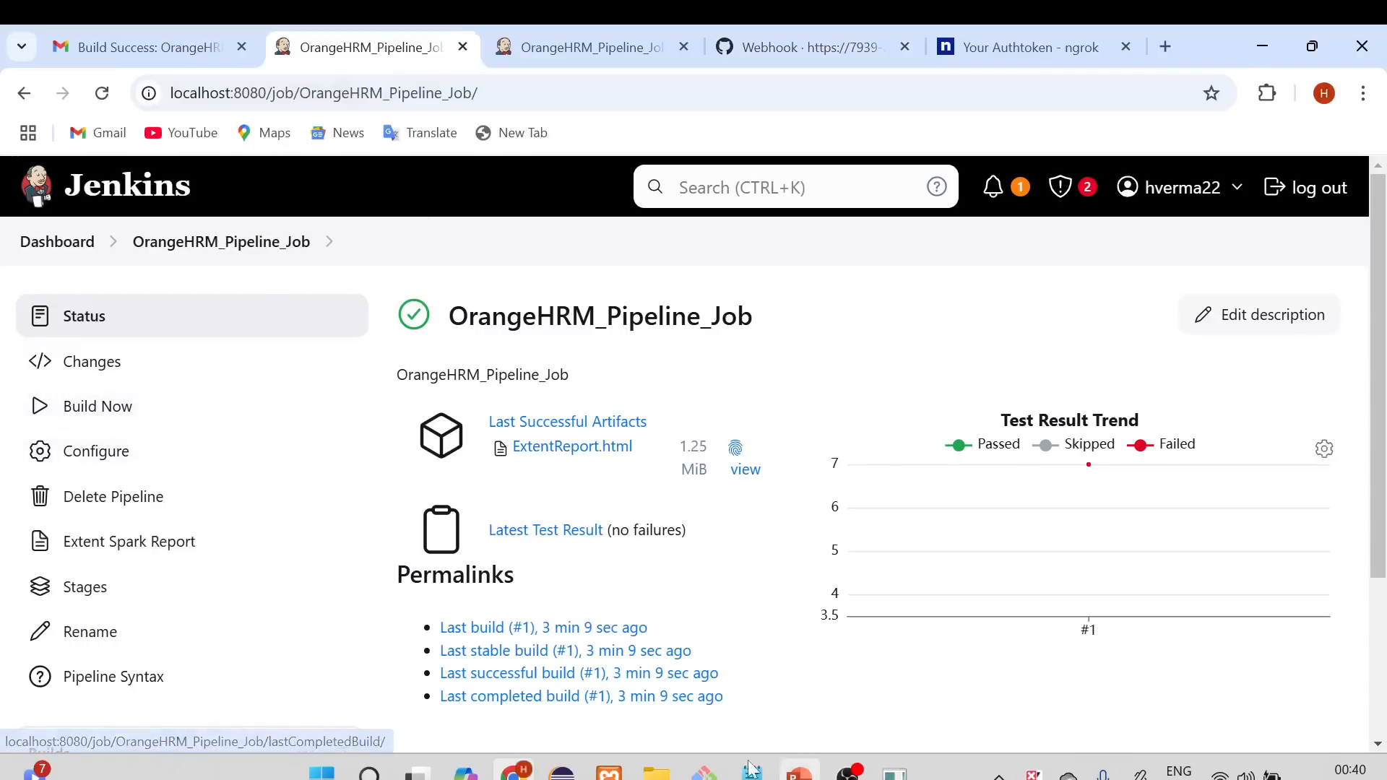
{"action": "left_click", "coordinate": [568, 767]}
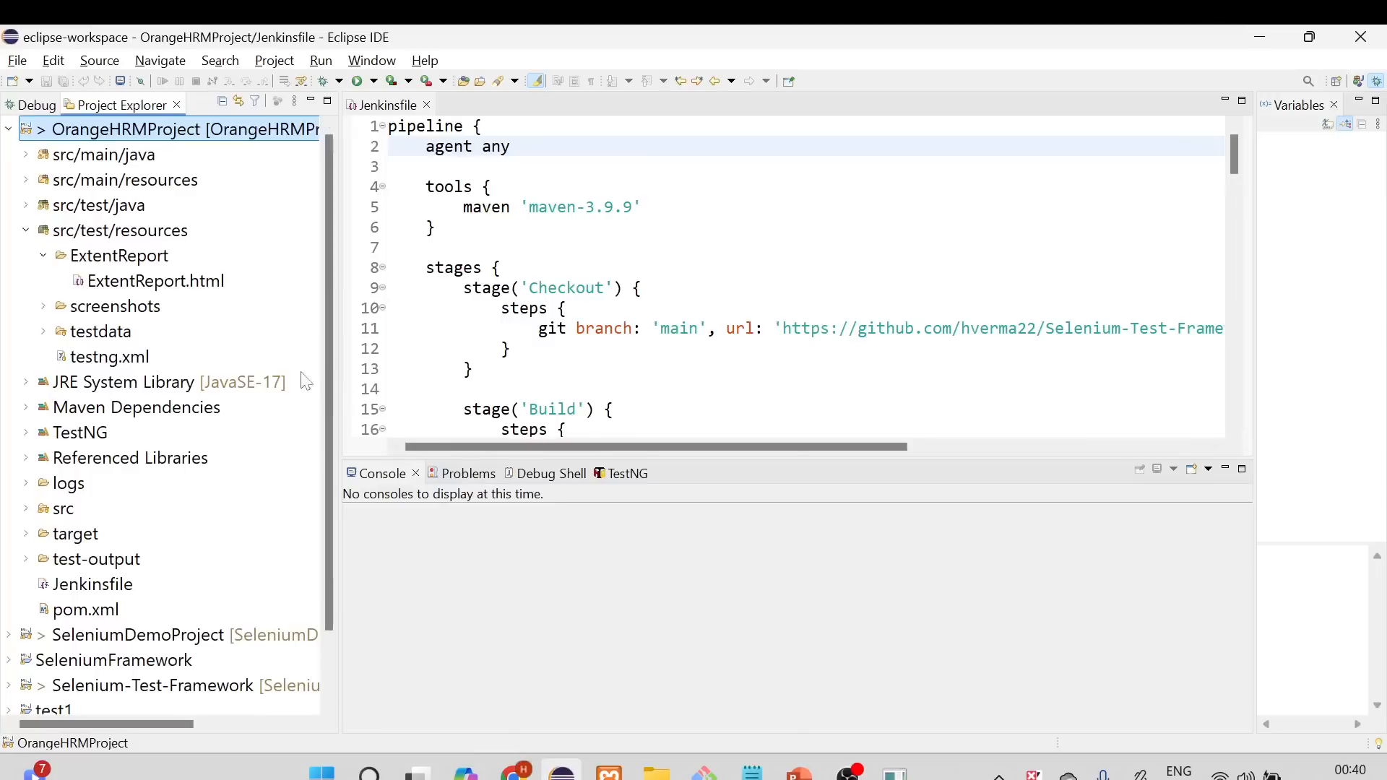
{"action": "left_click", "coordinate": [26, 231]}
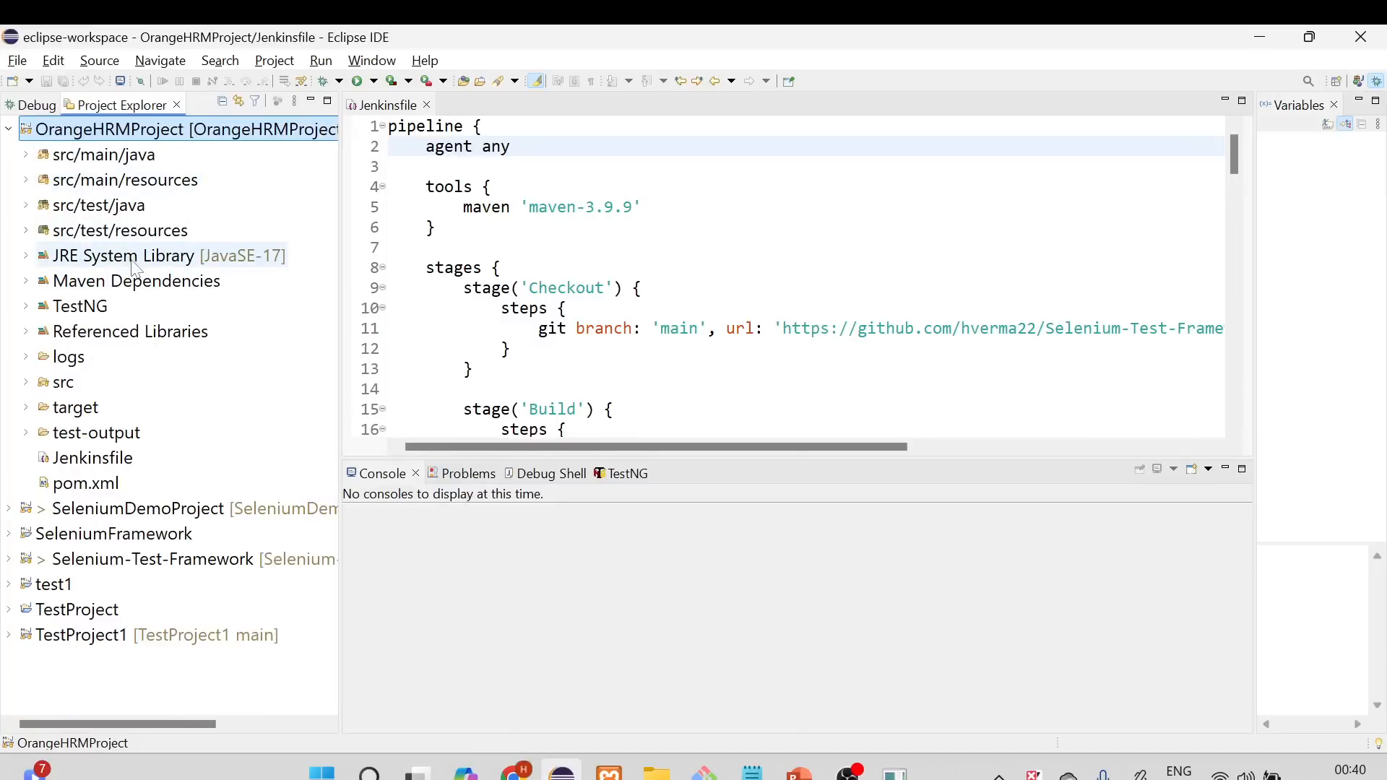
{"action": "left_click", "coordinate": [529, 147]}
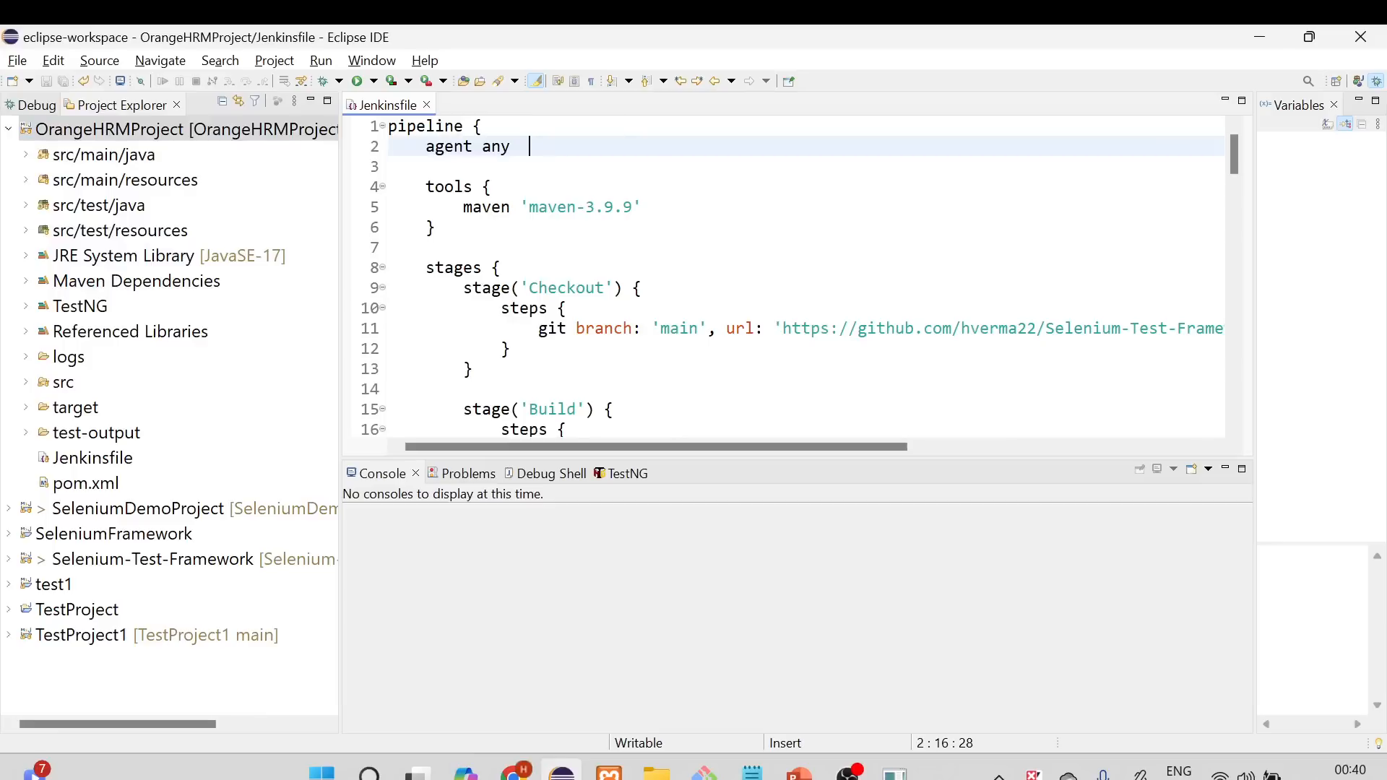
{"action": "left_click", "coordinate": [426, 105]}
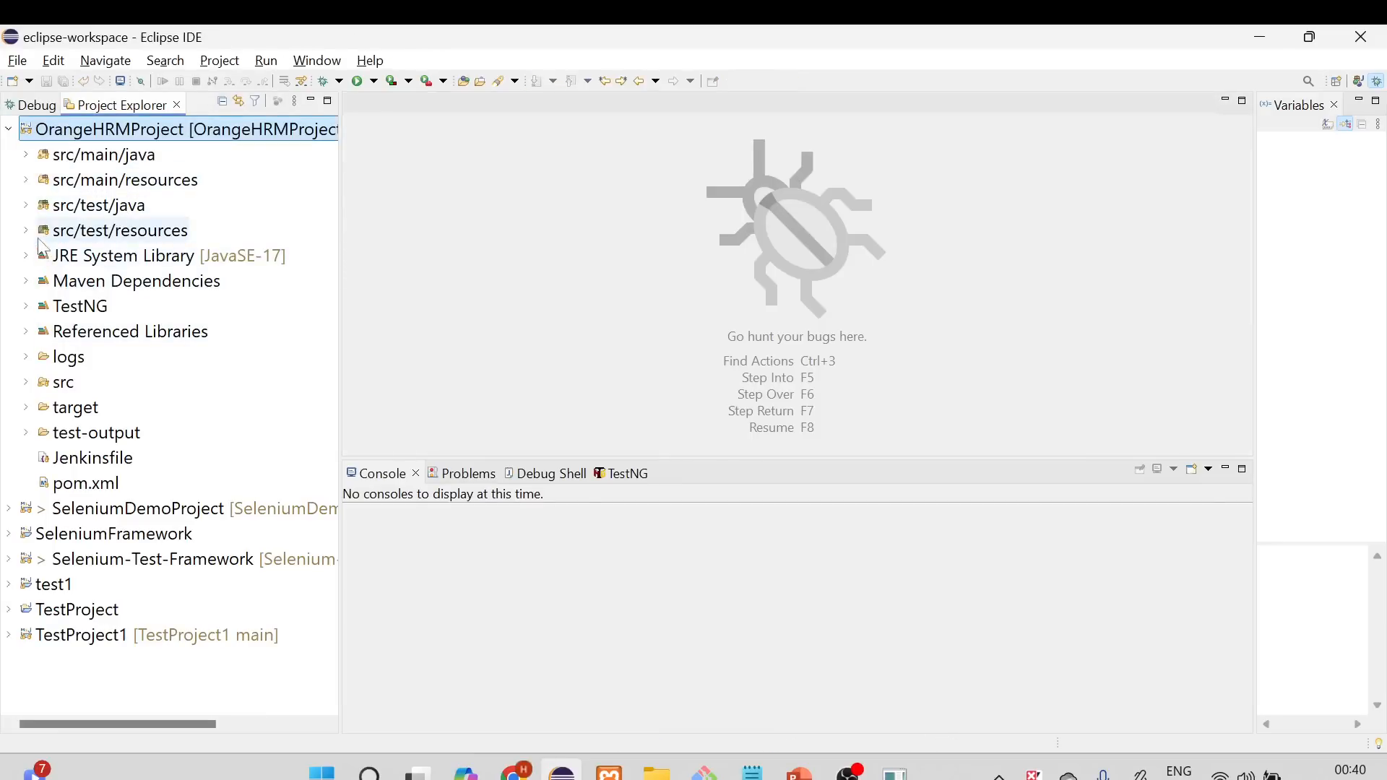
{"action": "left_click", "coordinate": [26, 205]}
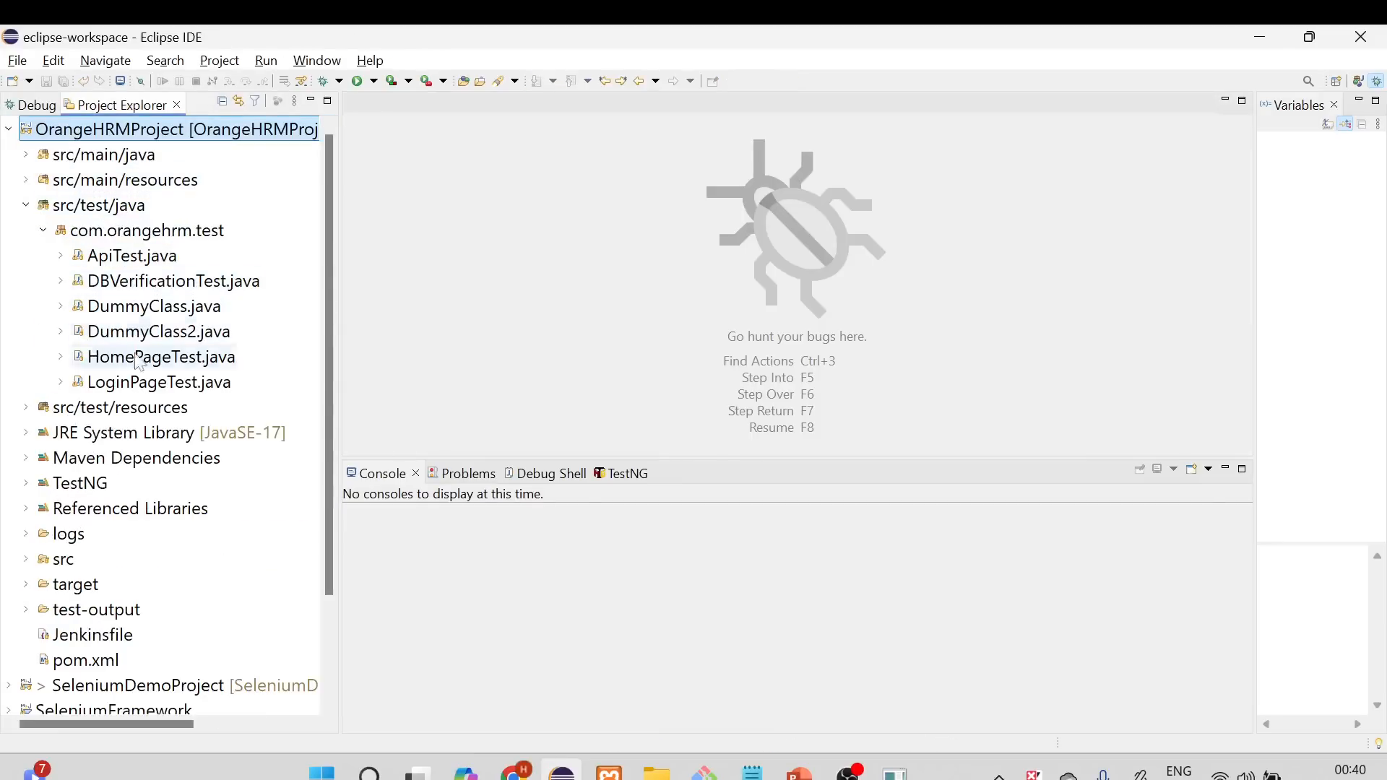
{"action": "double_click", "coordinate": [139, 385]}
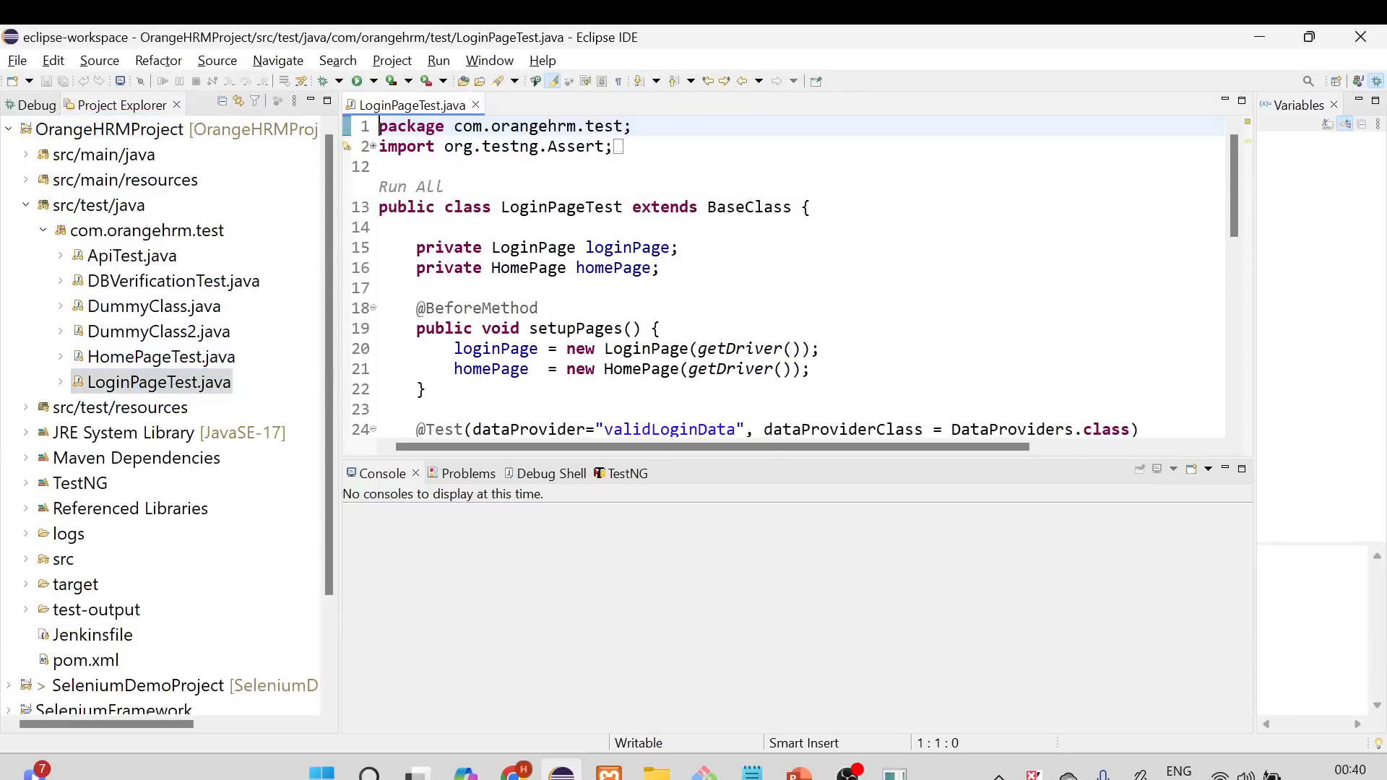
{"action": "left_click_drag", "start_coordinate": [769, 458], "coordinate": [778, 589]}
{"action": "scroll", "coordinate": [794, 340], "scroll_direction": "down", "scroll_amount": 8}
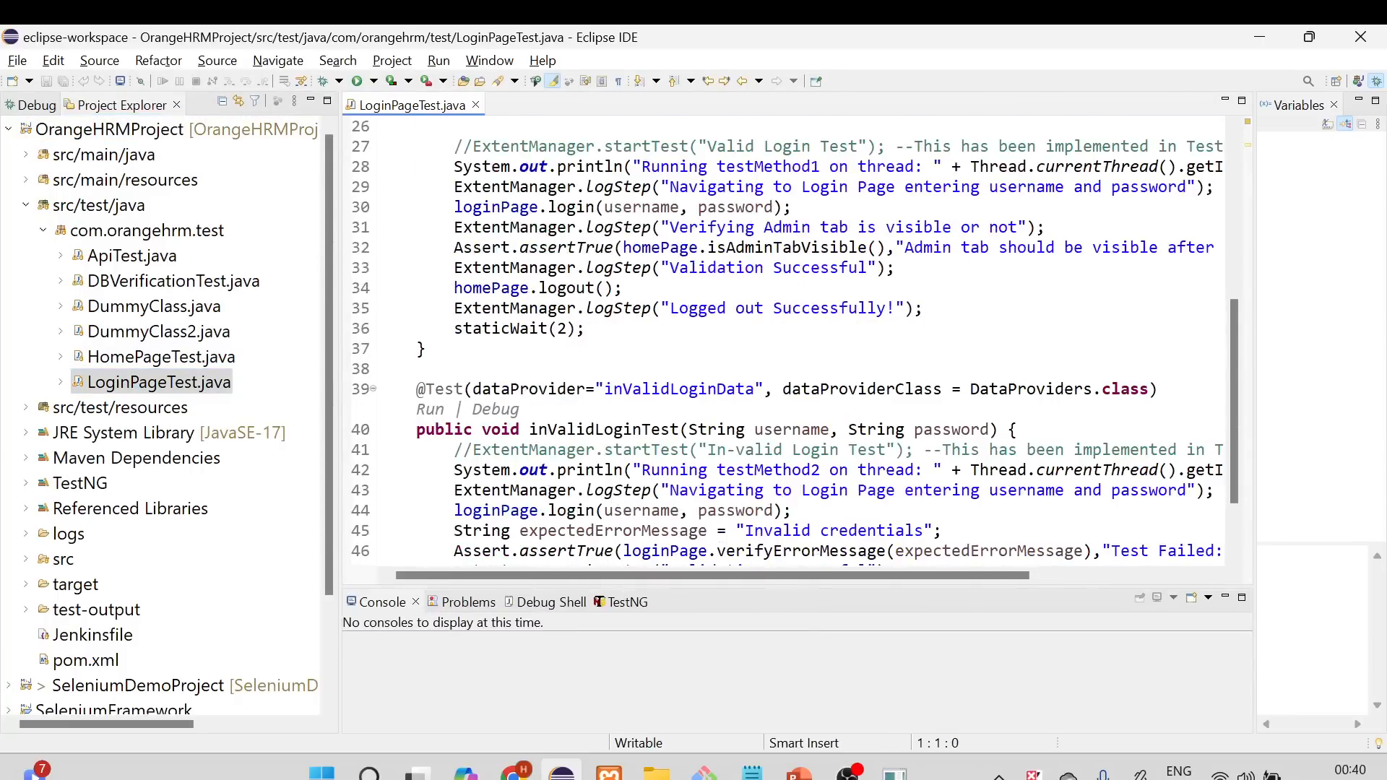
- Review the failure email block of the pipeline script in Notepad, and return to Eclipse
{"action": "left_click", "coordinate": [752, 772]}
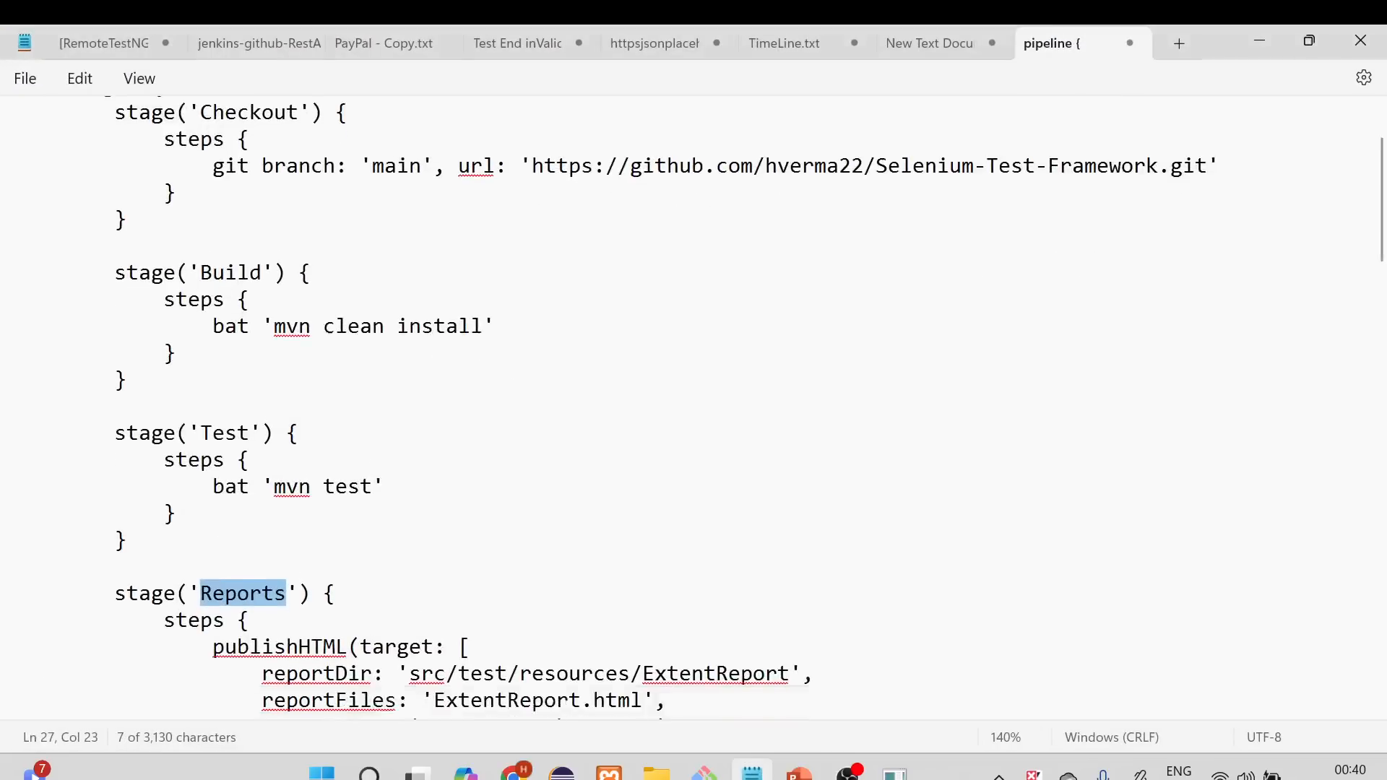
{"action": "scroll", "coordinate": [694, 404], "scroll_direction": "down", "scroll_amount": 9}
{"action": "scroll", "coordinate": [694, 405], "scroll_direction": "down", "scroll_amount": 12}
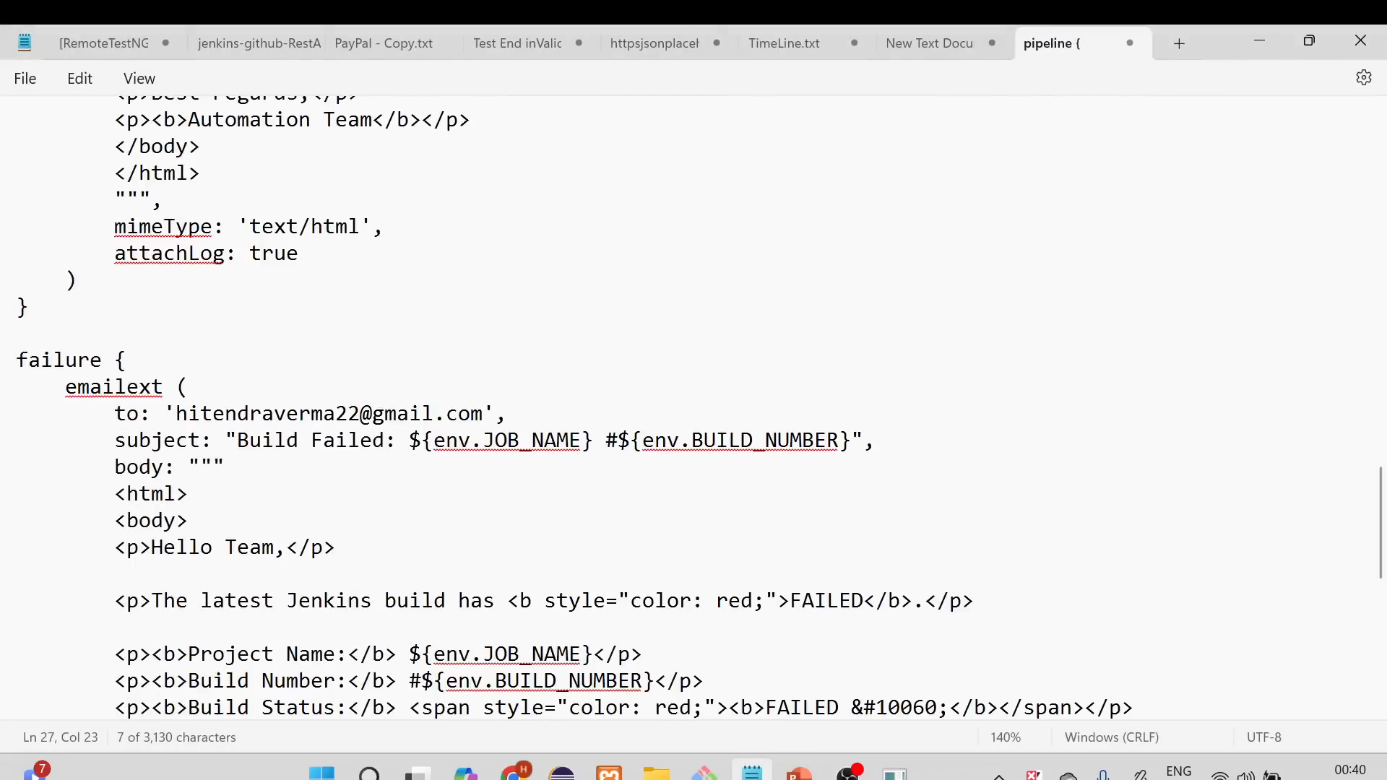
{"action": "left_click_drag", "start_coordinate": [41, 280], "coordinate": [299, 628]}
{"action": "key", "text": "alt+Tab"}
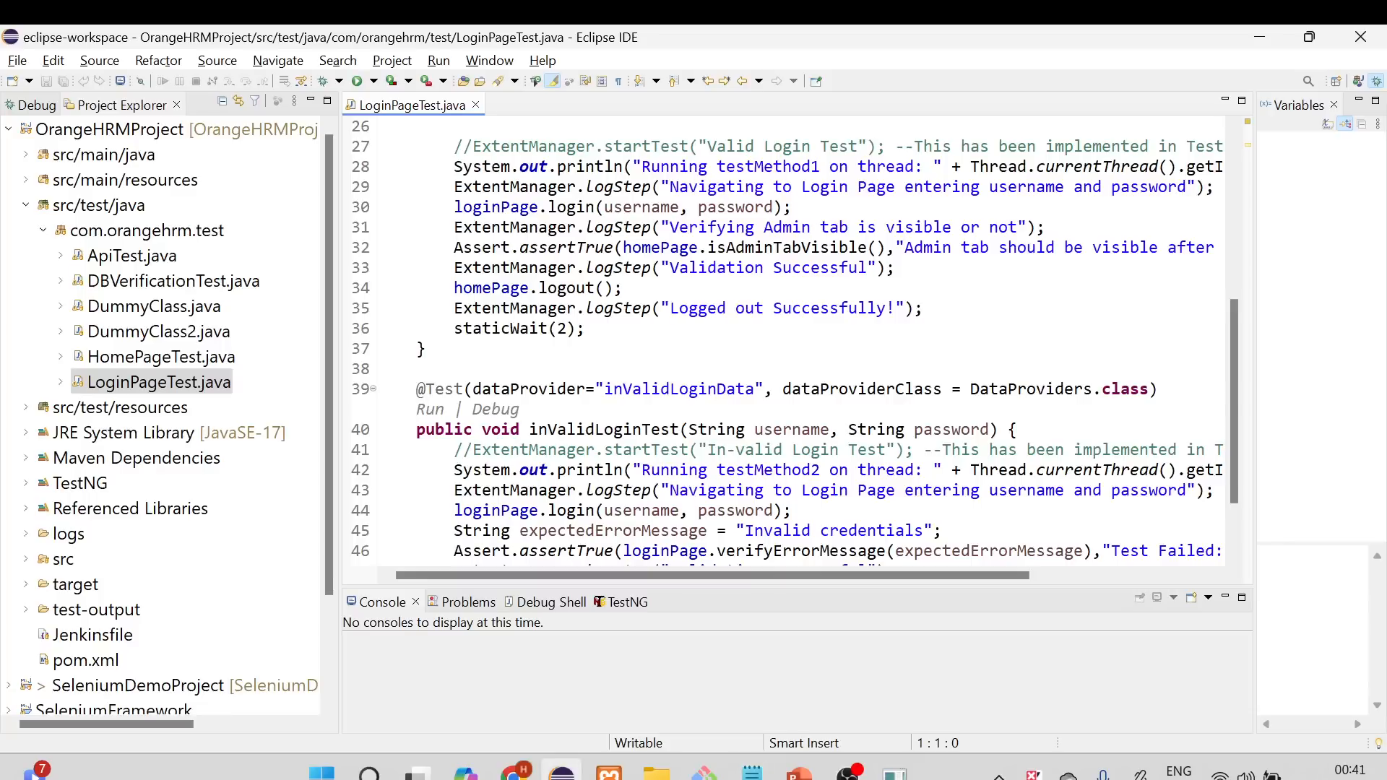
- Change expectedErrorMessage in inValidLoginTest to "Invalid credentials1" and save LoginPageTest.java
{"action": "scroll", "coordinate": [784, 340], "scroll_direction": "down", "scroll_amount": 2}
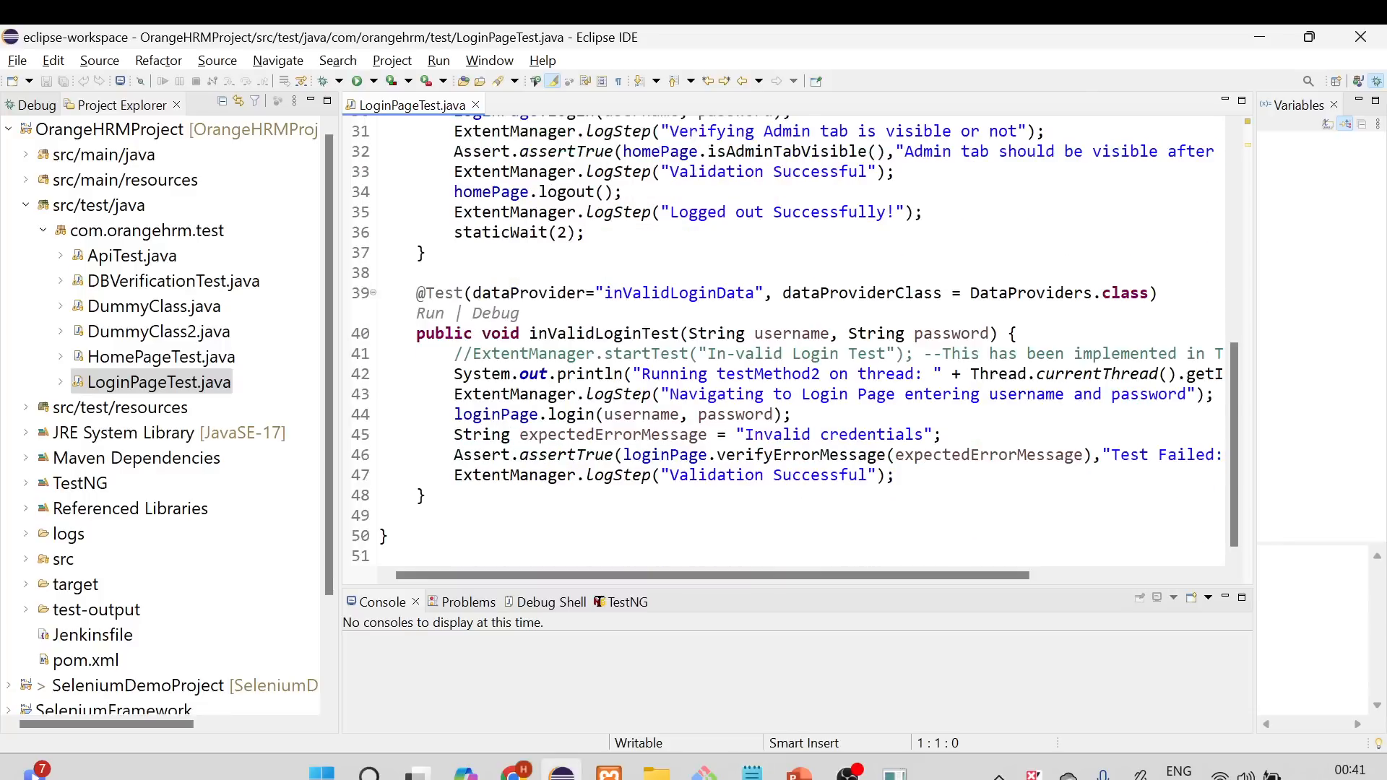
{"action": "left_click_drag", "start_coordinate": [746, 434], "coordinate": [897, 434]}
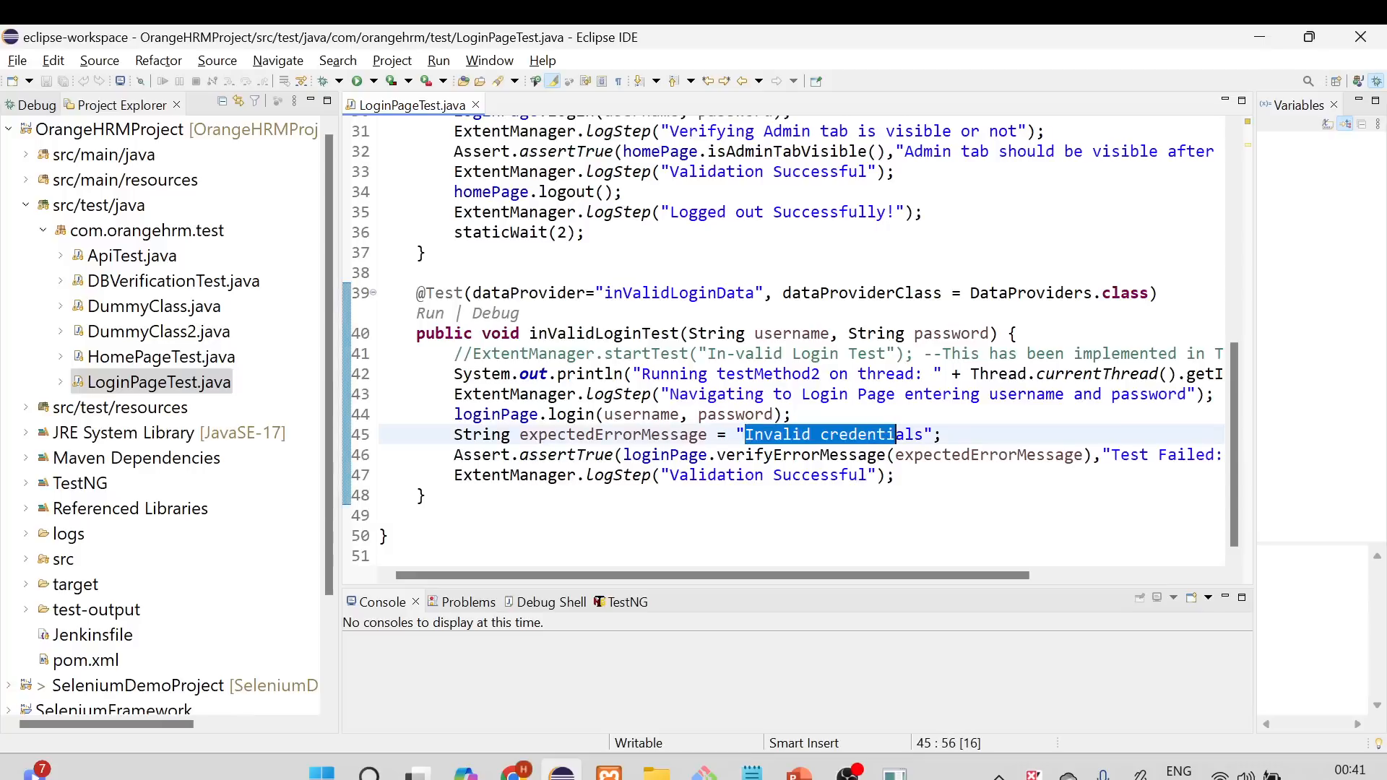
{"action": "left_click", "coordinate": [925, 434]}
{"action": "type", "text": "1"}
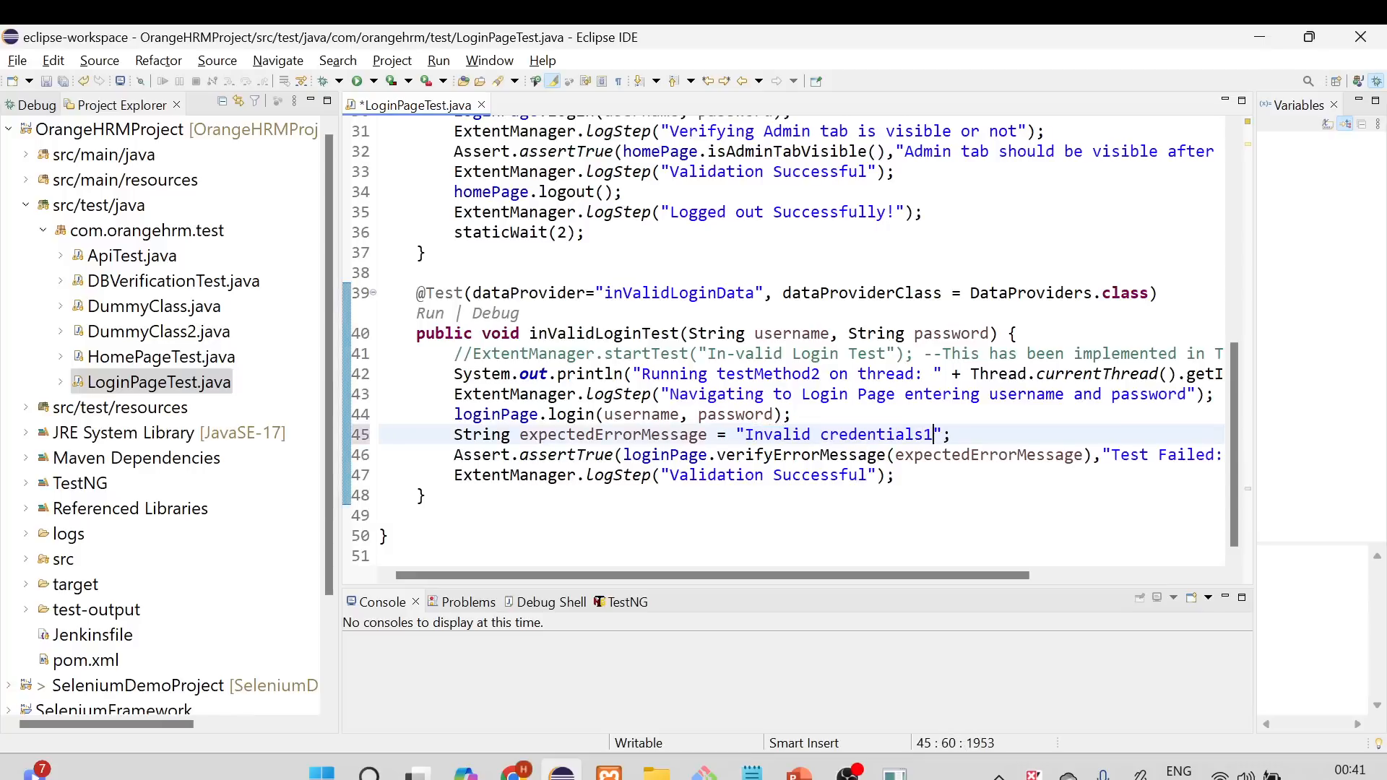
{"action": "left_click_drag", "start_coordinate": [746, 434], "coordinate": [933, 435]}
{"action": "left_click", "coordinate": [954, 434]}
{"action": "key", "text": "ctrl+s"}
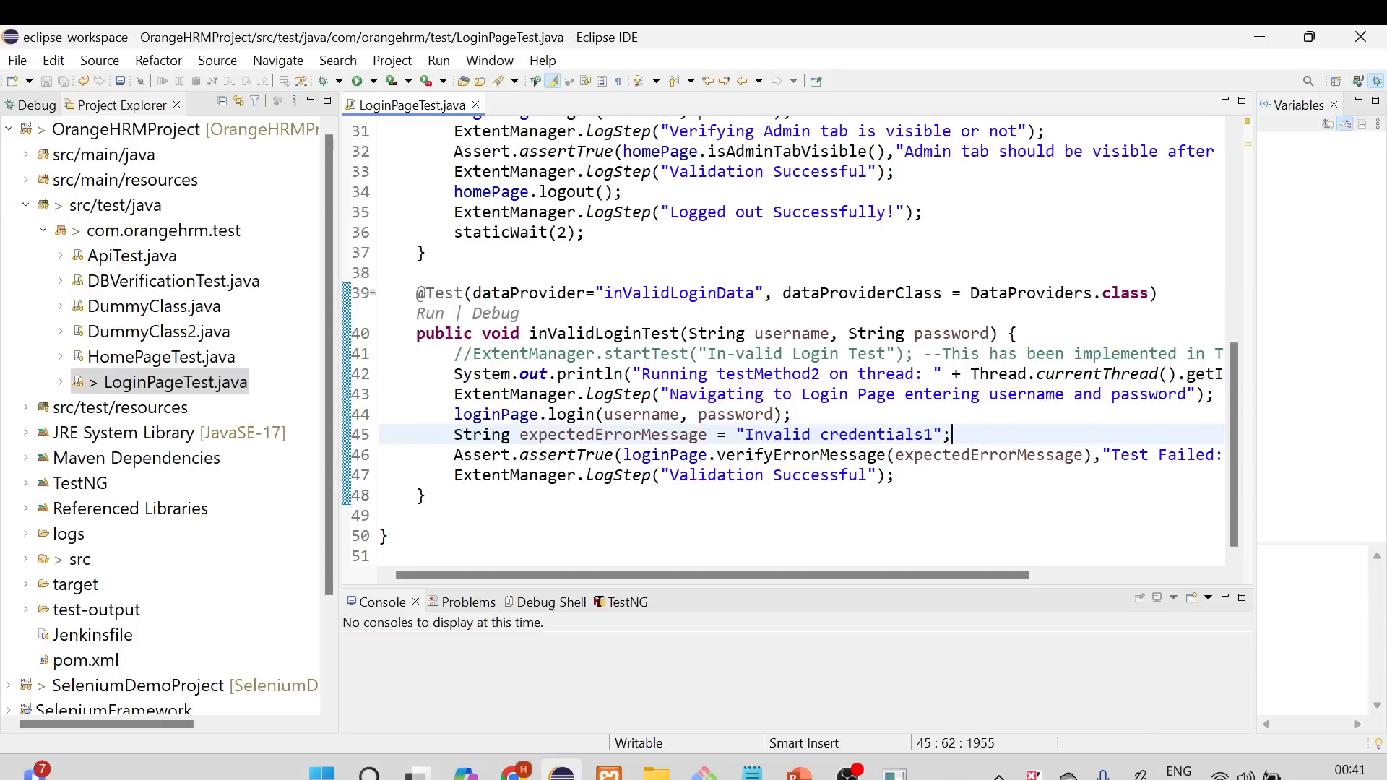
{"action": "double_click", "coordinate": [604, 333]}
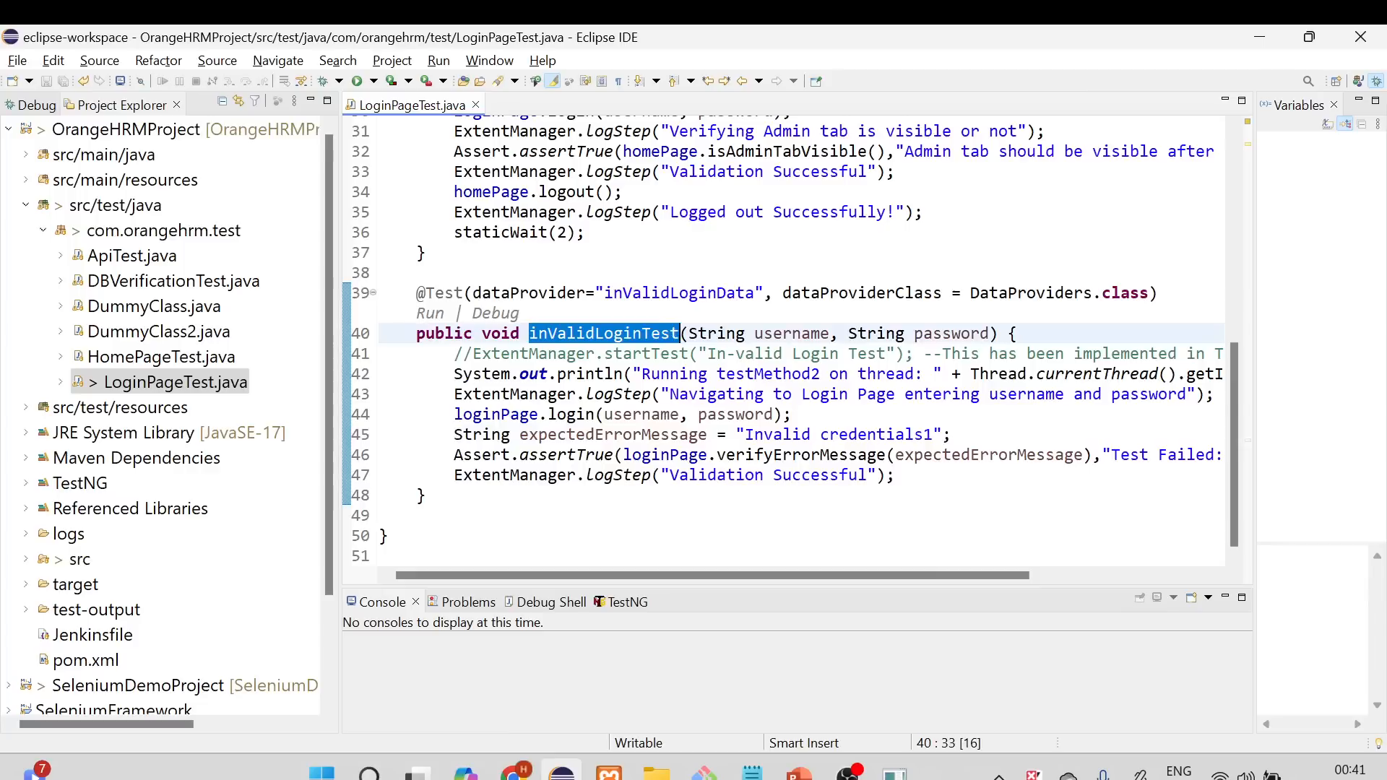
{"action": "left_click", "coordinate": [952, 435]}
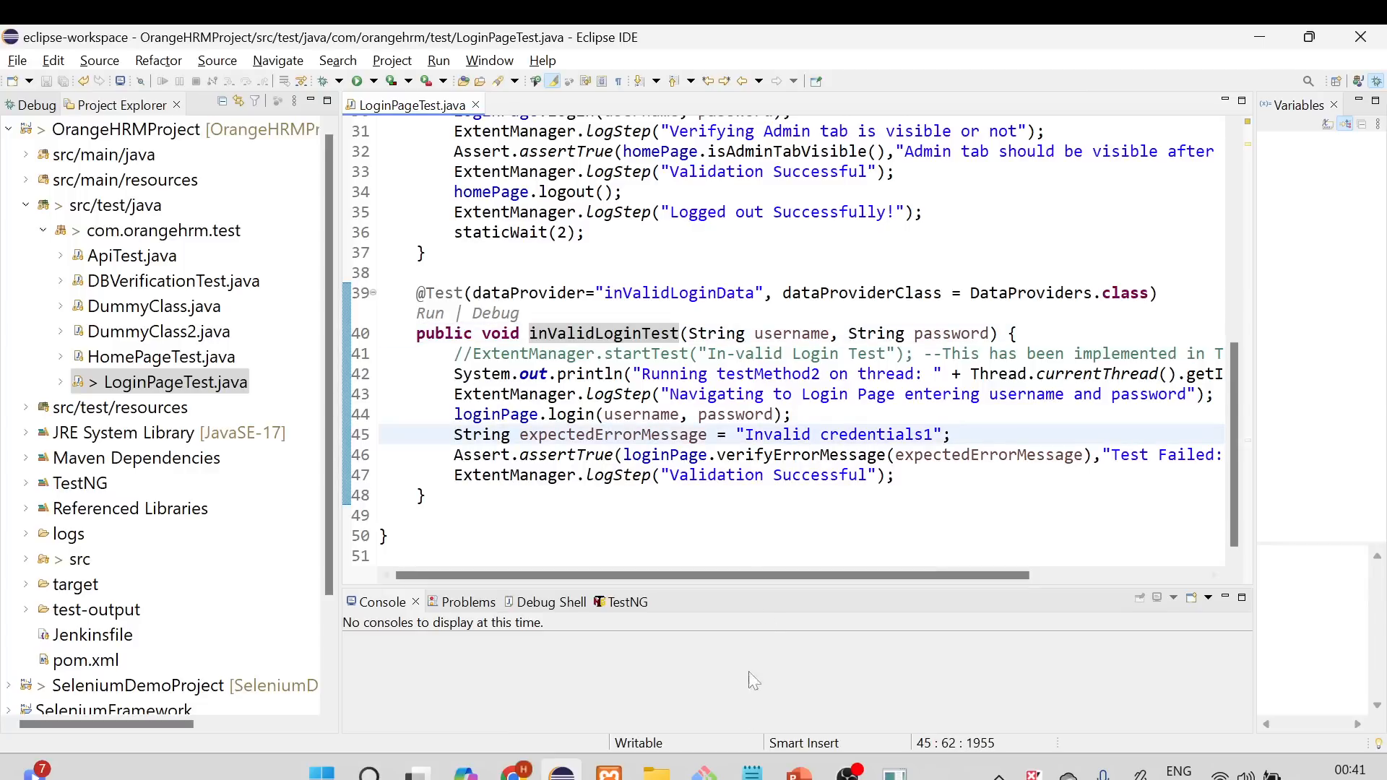
- Switch to the Git Bash window for OrangeHRMProject and run git status to check the modified files
{"action": "left_click", "coordinate": [705, 772]}
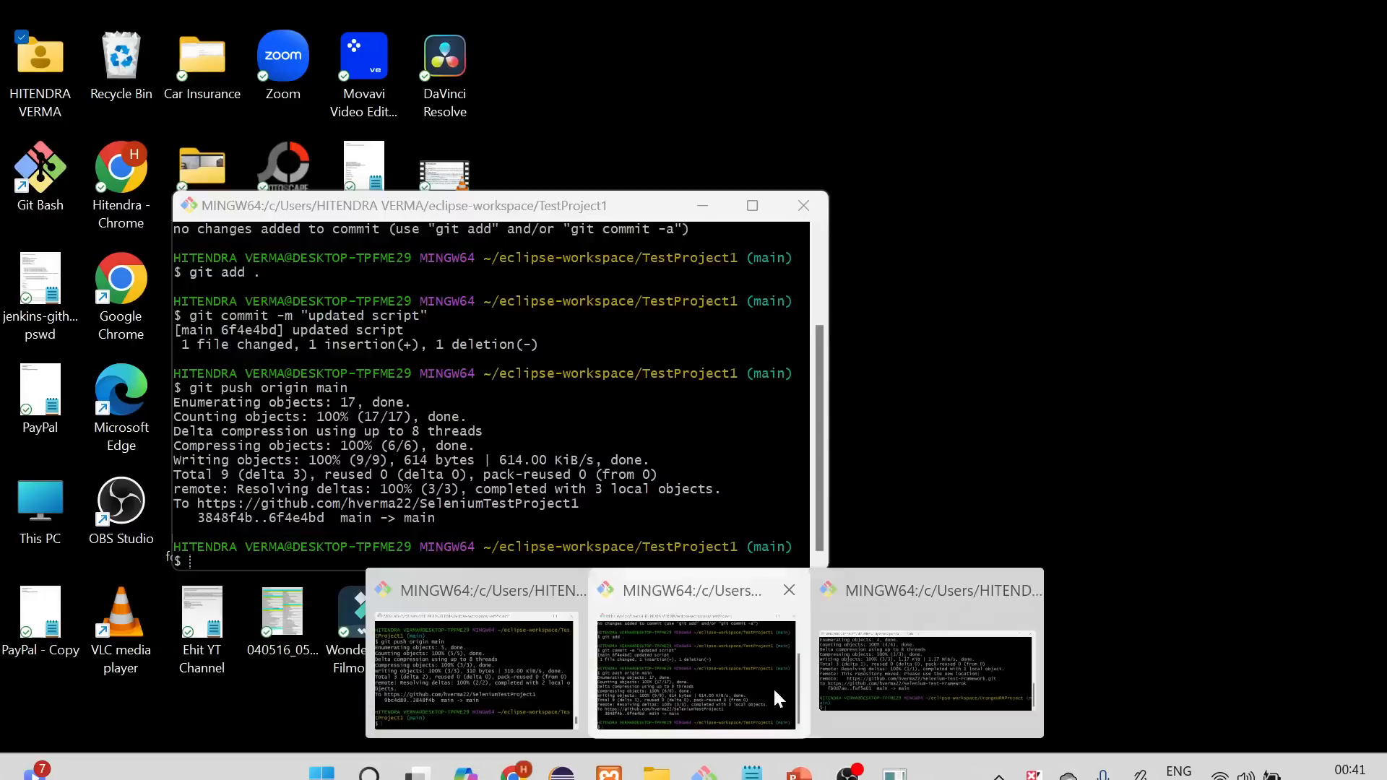
{"action": "left_click", "coordinate": [926, 651]}
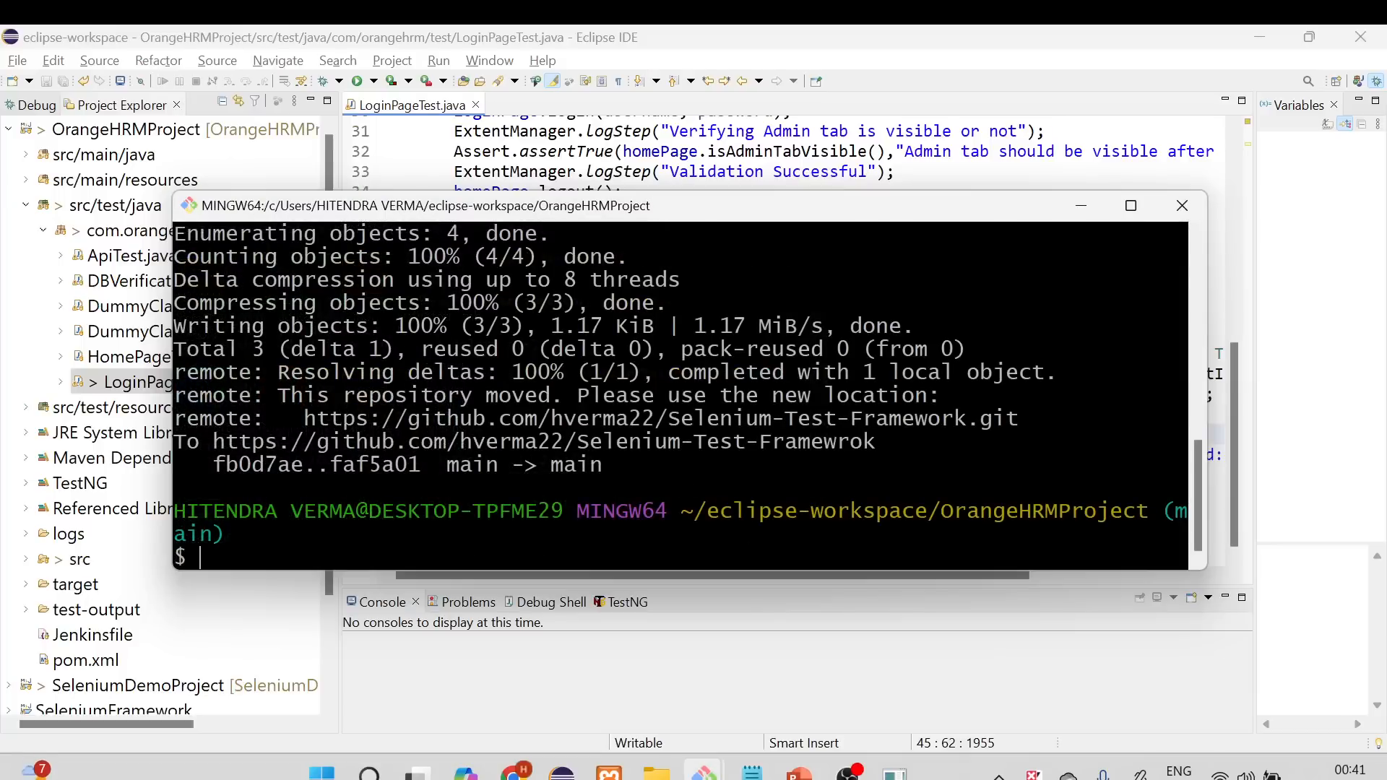
{"action": "key", "text": "Up"}
{"action": "key", "text": "Up"}
{"action": "key", "text": "Up"}
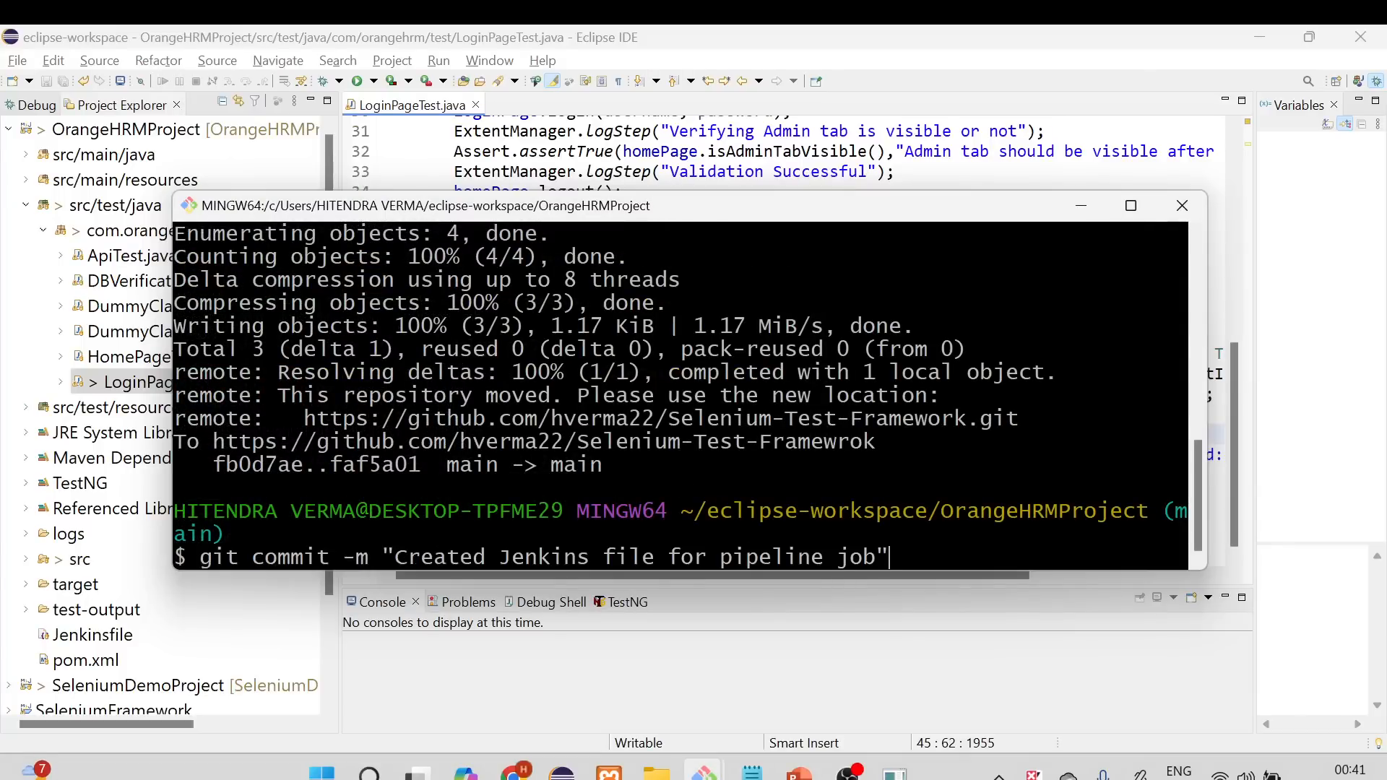
{"action": "key", "text": "Up"}
{"action": "key", "text": "Return"}
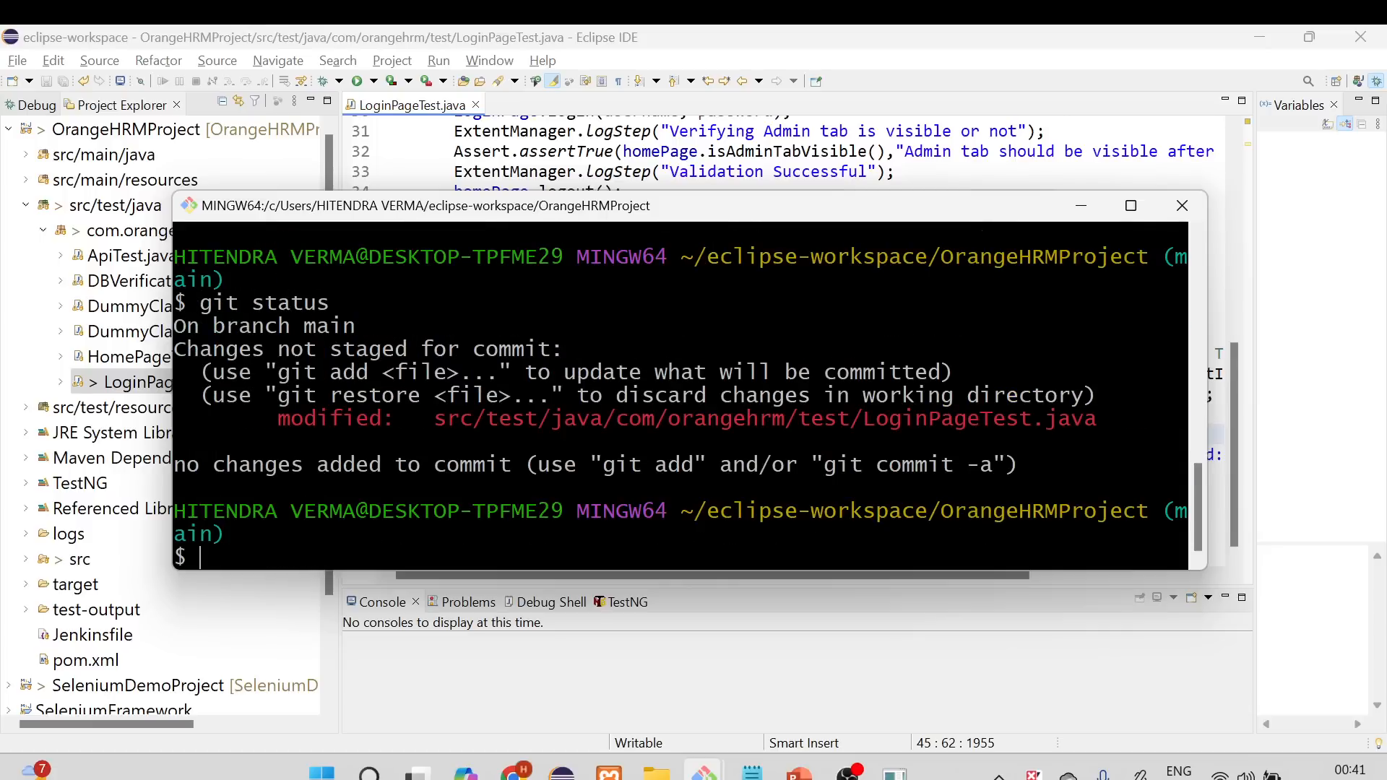
- Stage all changes with "git add ." and commit them with the message "Created Jenkins file for pipeline job"
{"action": "key", "text": "Up"}
{"action": "key", "text": "Up"}
{"action": "key", "text": "Up"}
{"action": "key", "text": "Up"}
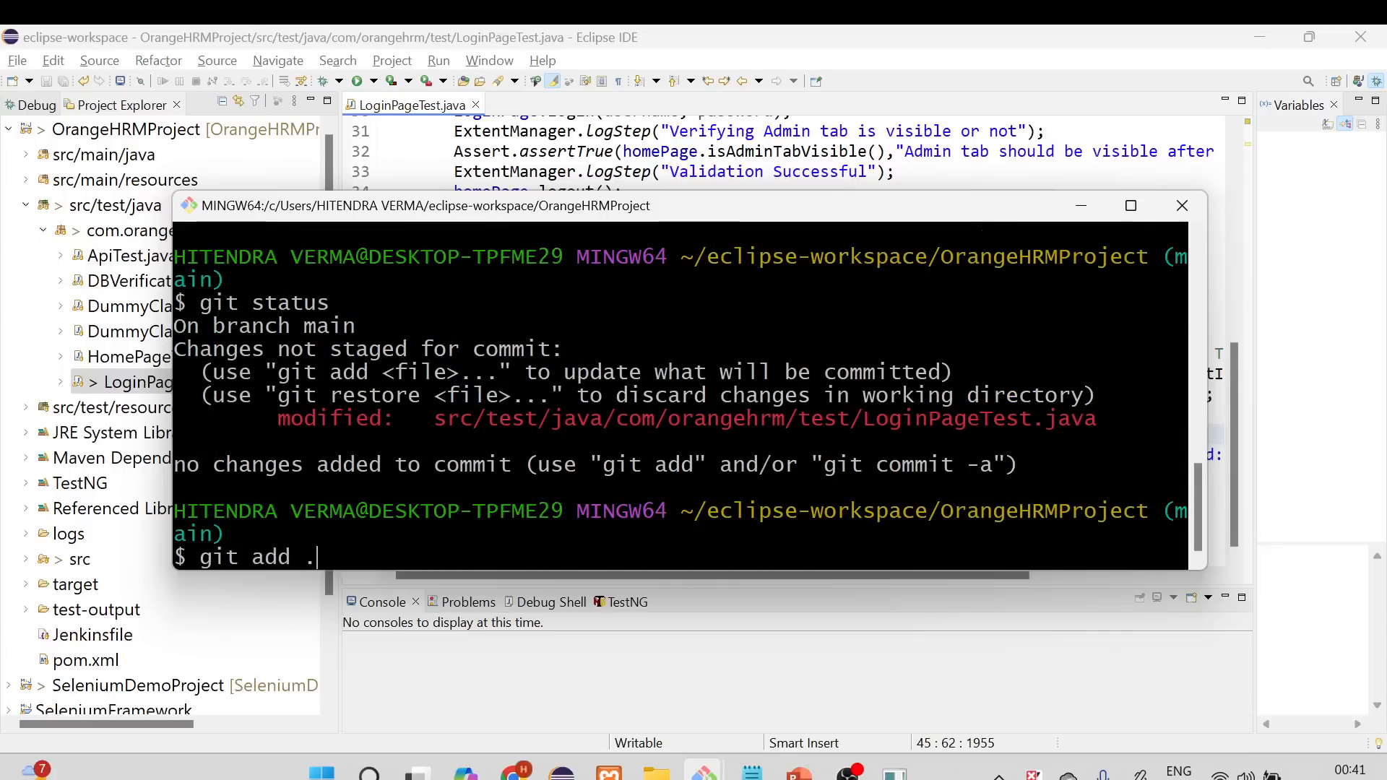
{"action": "key", "text": "Return"}
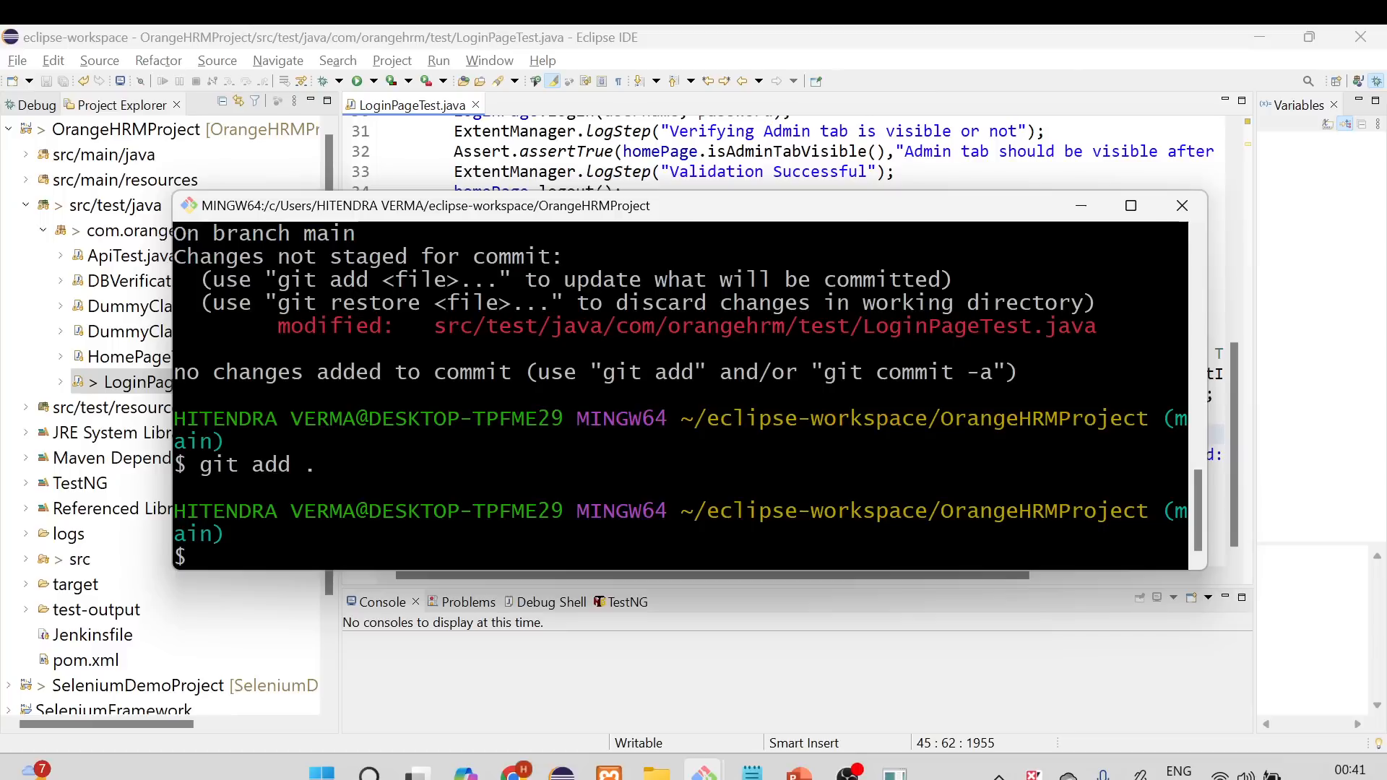
{"action": "type", "text": "git status"}
{"action": "key", "text": "Up"}
{"action": "key", "text": "Up"}
{"action": "key", "text": "Up"}
{"action": "key", "text": "Up"}
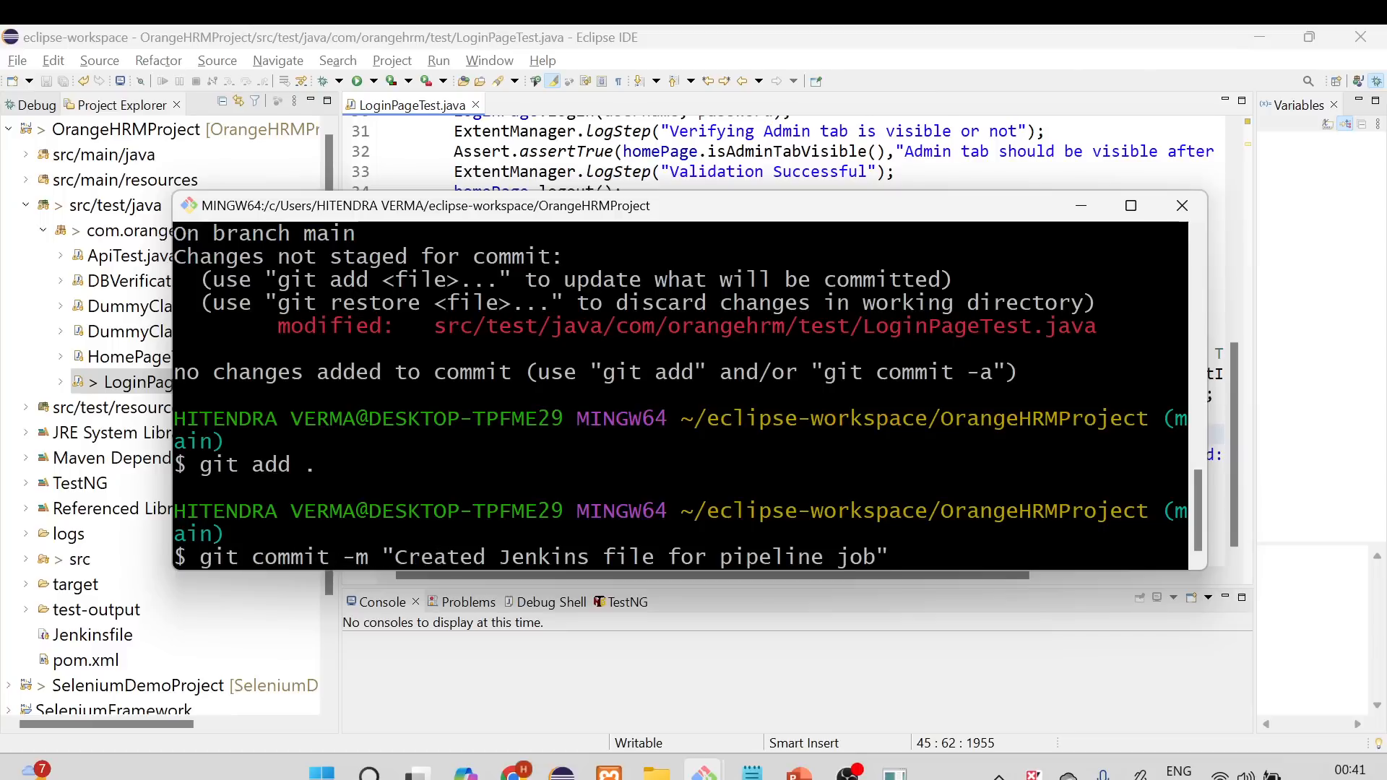
{"action": "key", "text": "Return"}
- Push the commit with "git push origin main" and minimize the Git Bash window
{"action": "key", "text": "Up"}
{"action": "key", "text": "Up"}
{"action": "key", "text": "Up"}
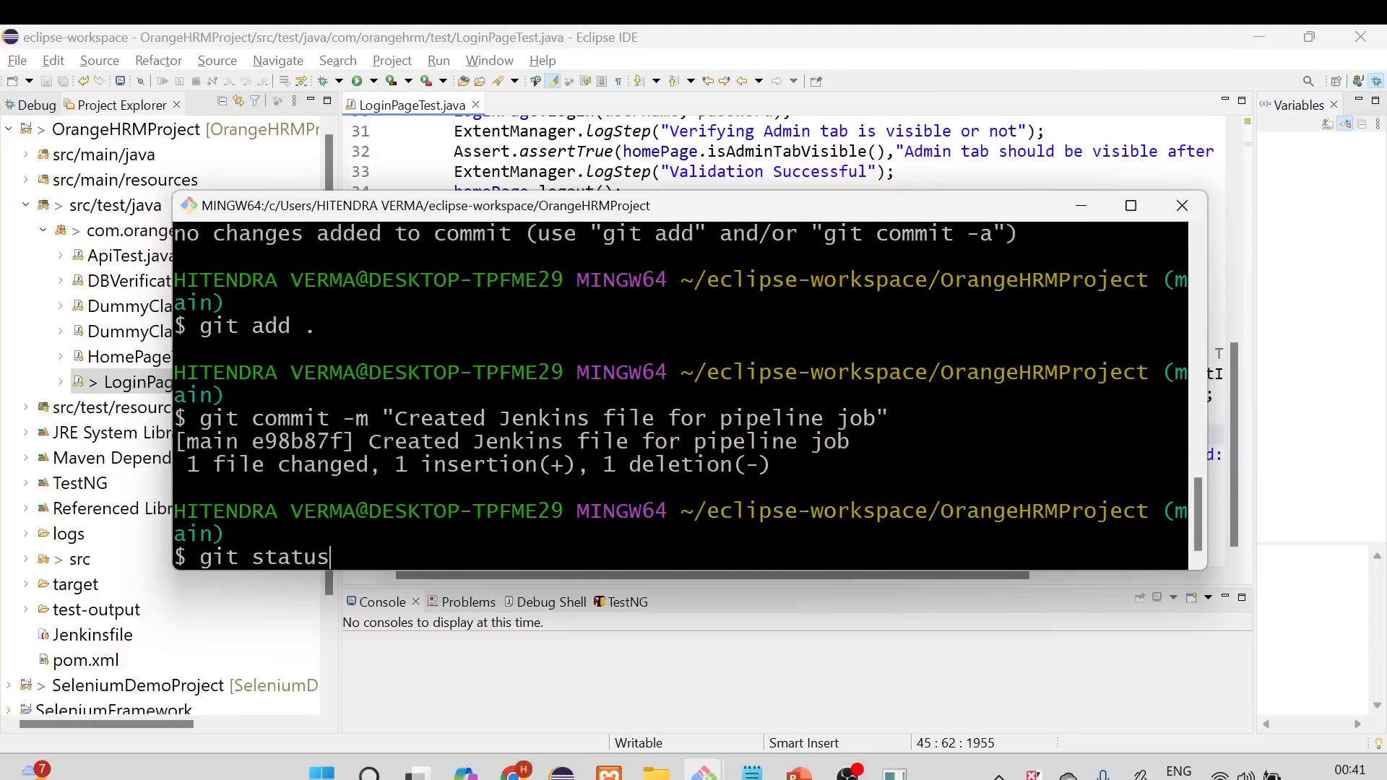
{"action": "key", "text": "Return"}
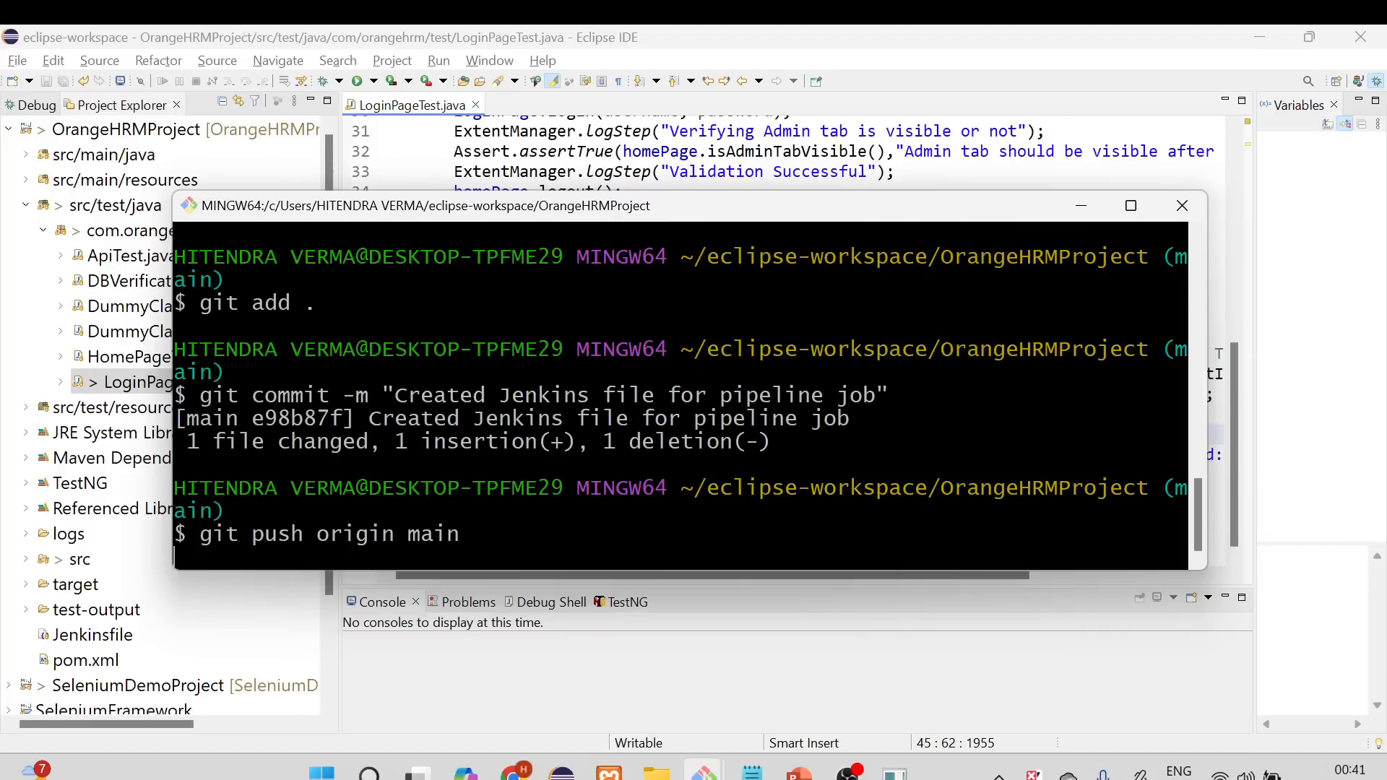
{"action": "left_click", "coordinate": [1099, 215]}
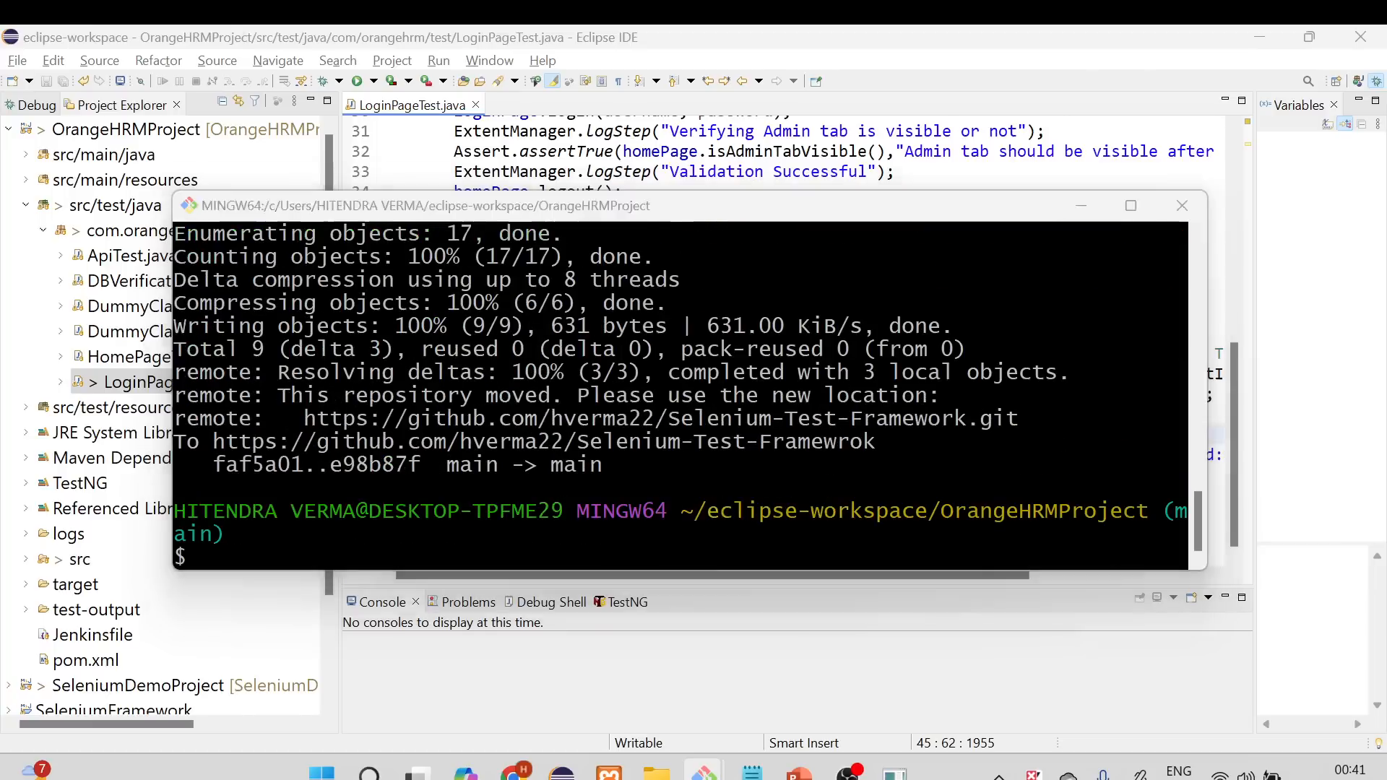
- Switch to the Jenkins page in Chrome, reopen OrangeHRM_Pipeline_Job and check its builds list for a newly triggered build
{"action": "left_click", "coordinate": [513, 772]}
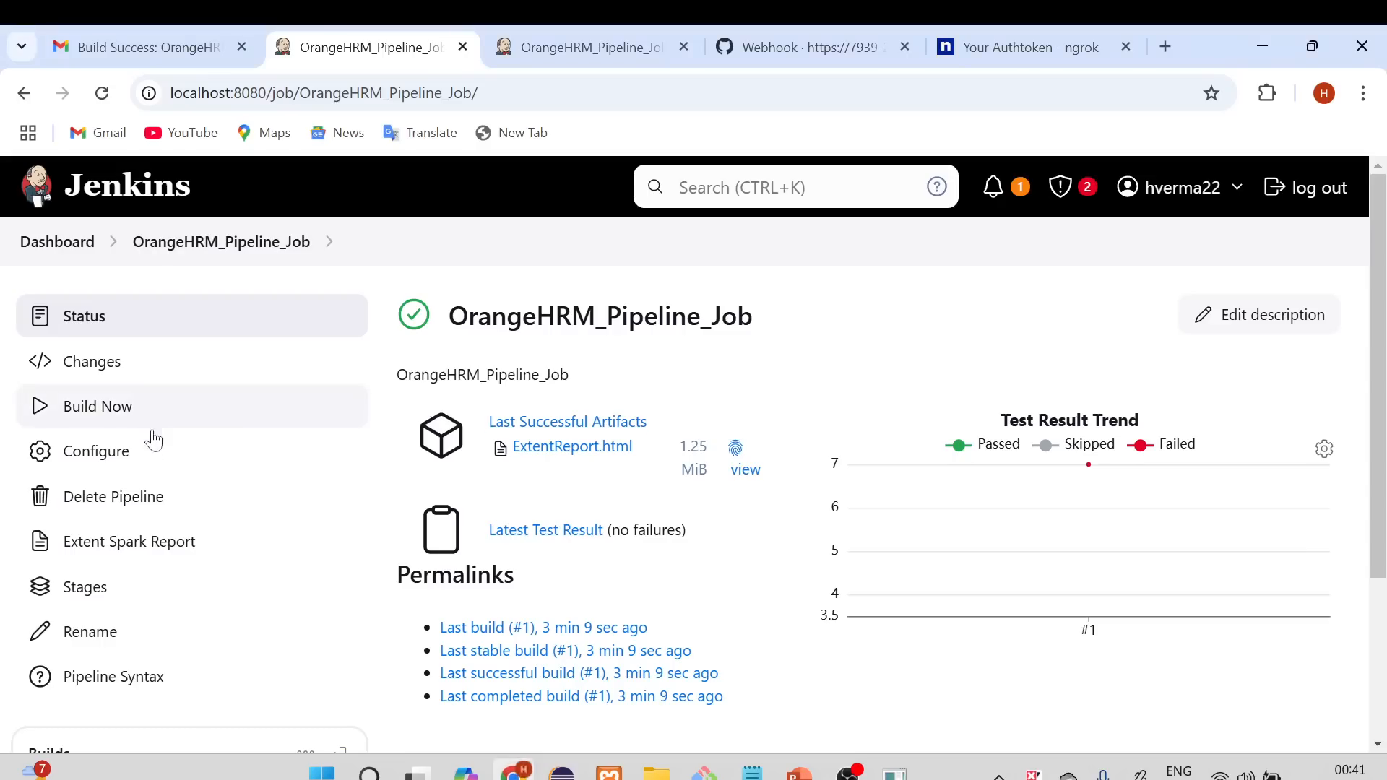
{"action": "left_click", "coordinate": [221, 240]}
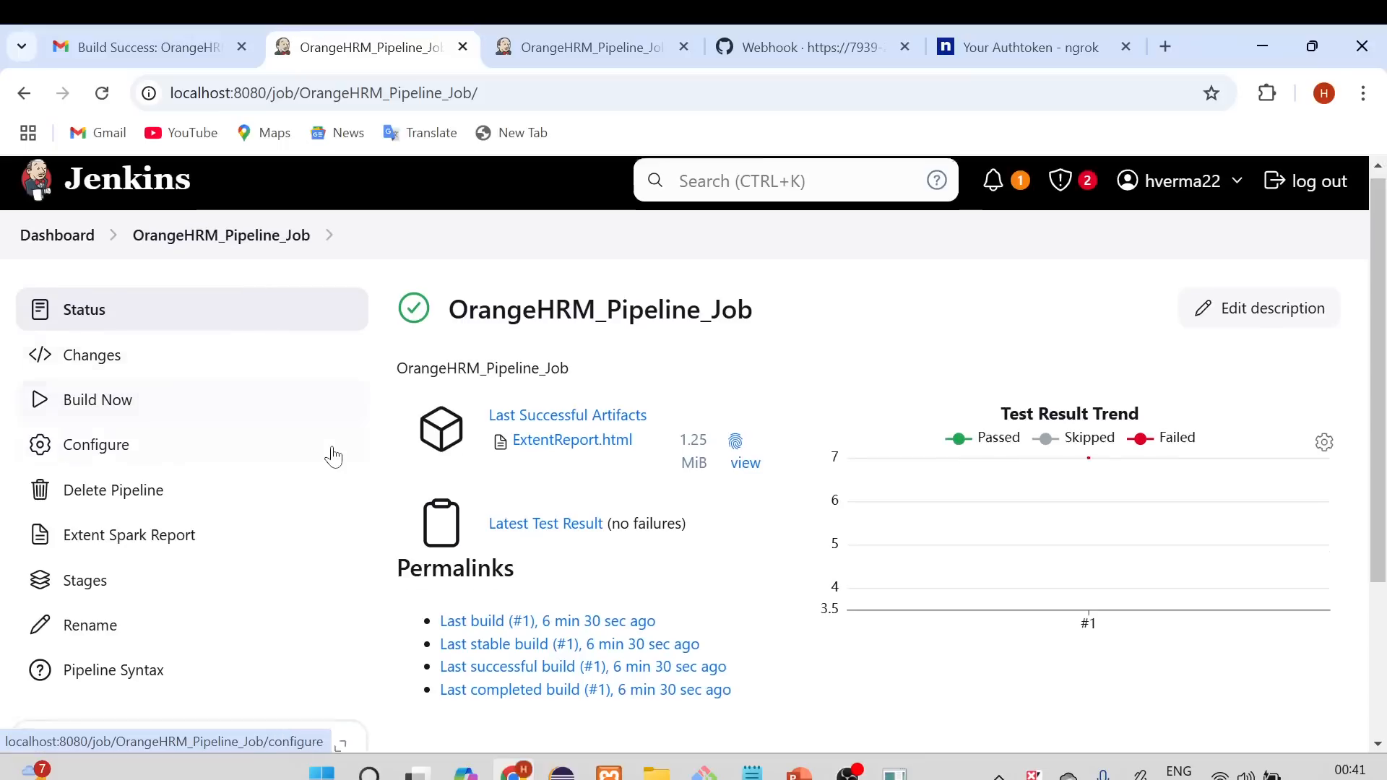
{"action": "scroll", "coordinate": [321, 471], "scroll_direction": "down", "scroll_amount": 3}
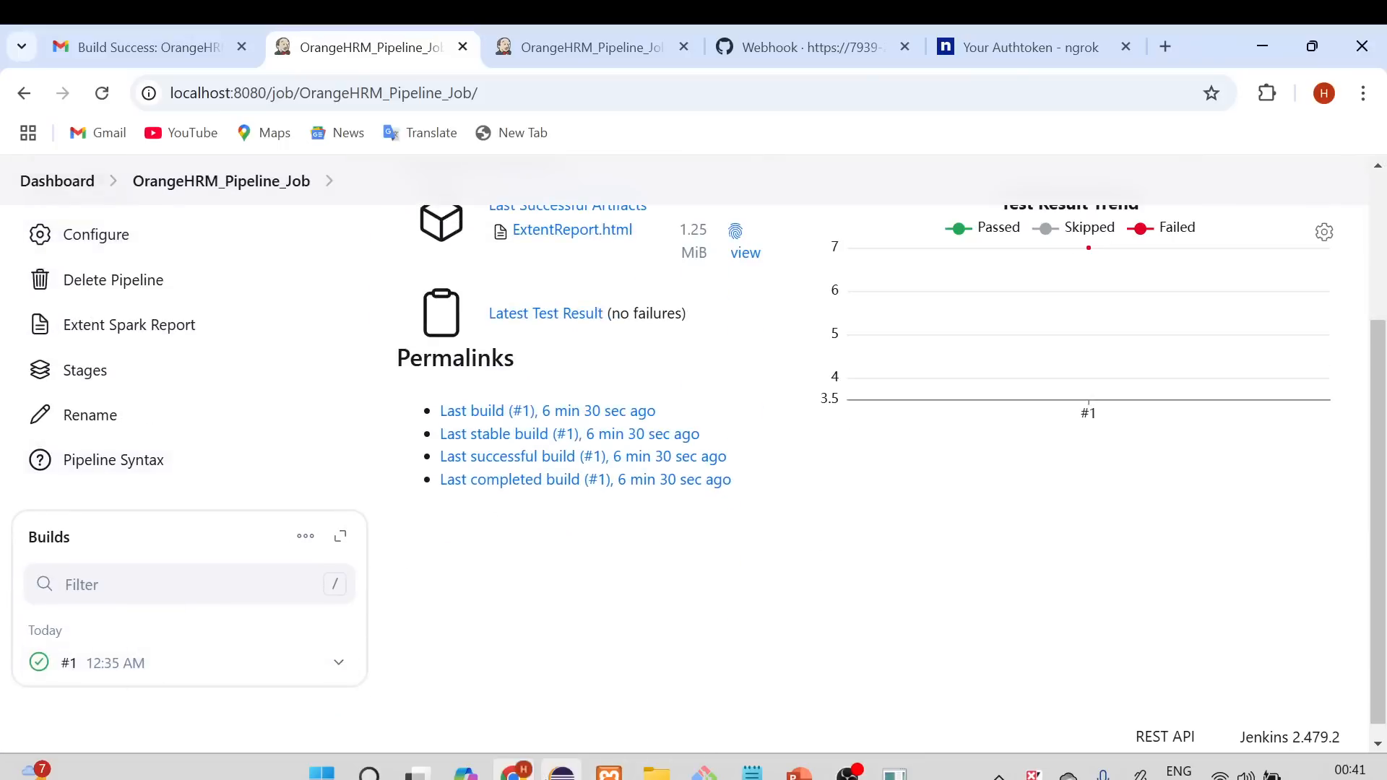
- Switch to Eclipse and refresh OrangeHRMProject
{"action": "left_click", "coordinate": [561, 772]}
{"action": "right_click", "coordinate": [148, 128]}
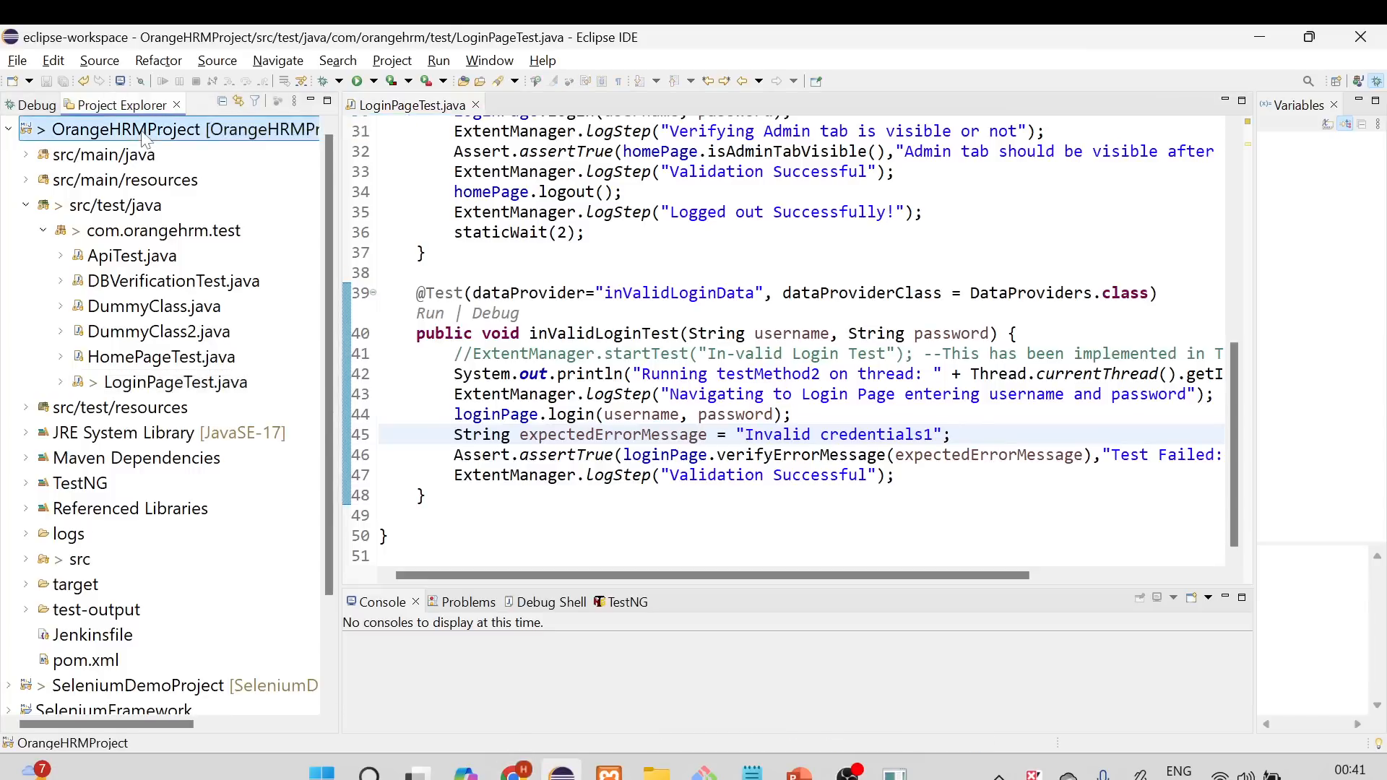
{"action": "left_click", "coordinate": [212, 404]}
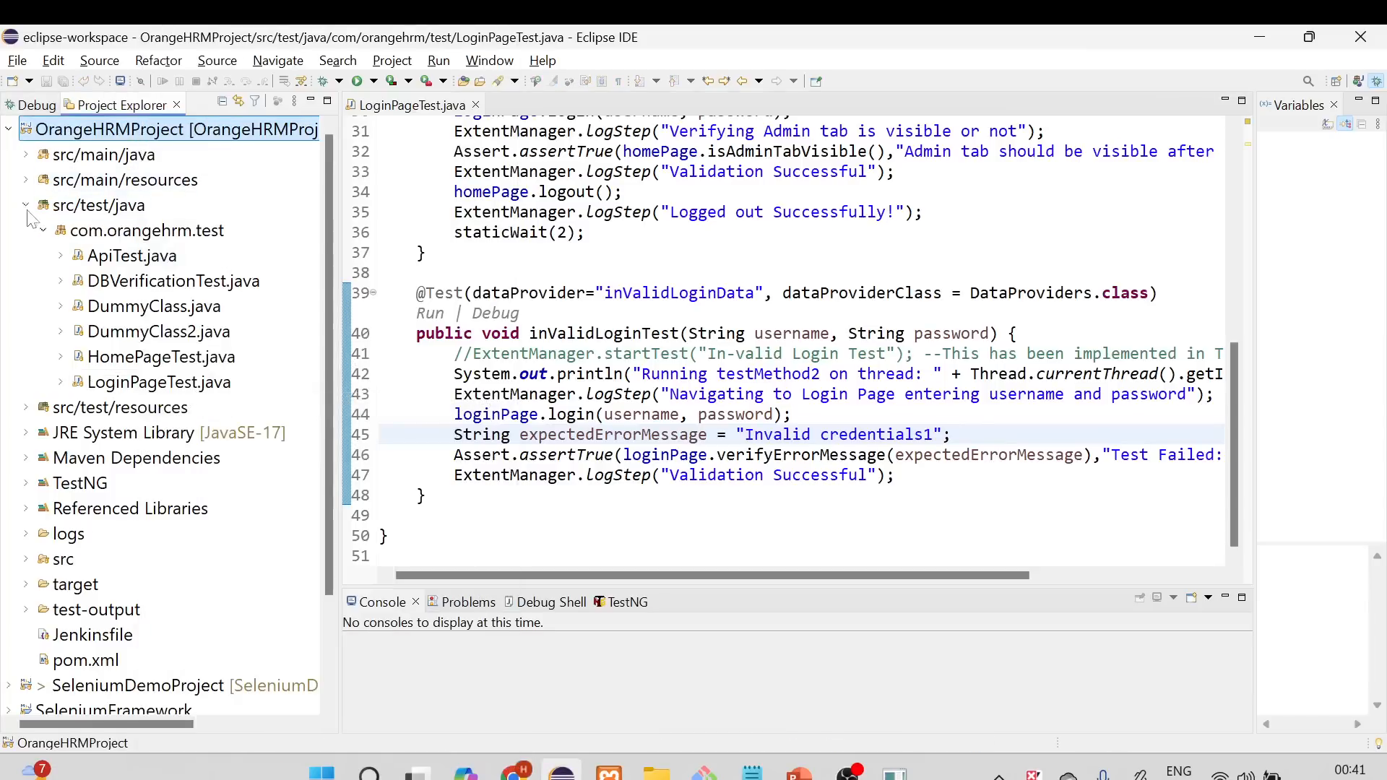
- Return to Chrome, reload the OrangeHRM_Pipeline_Job page and check the builds list again
{"action": "left_click", "coordinate": [514, 772]}
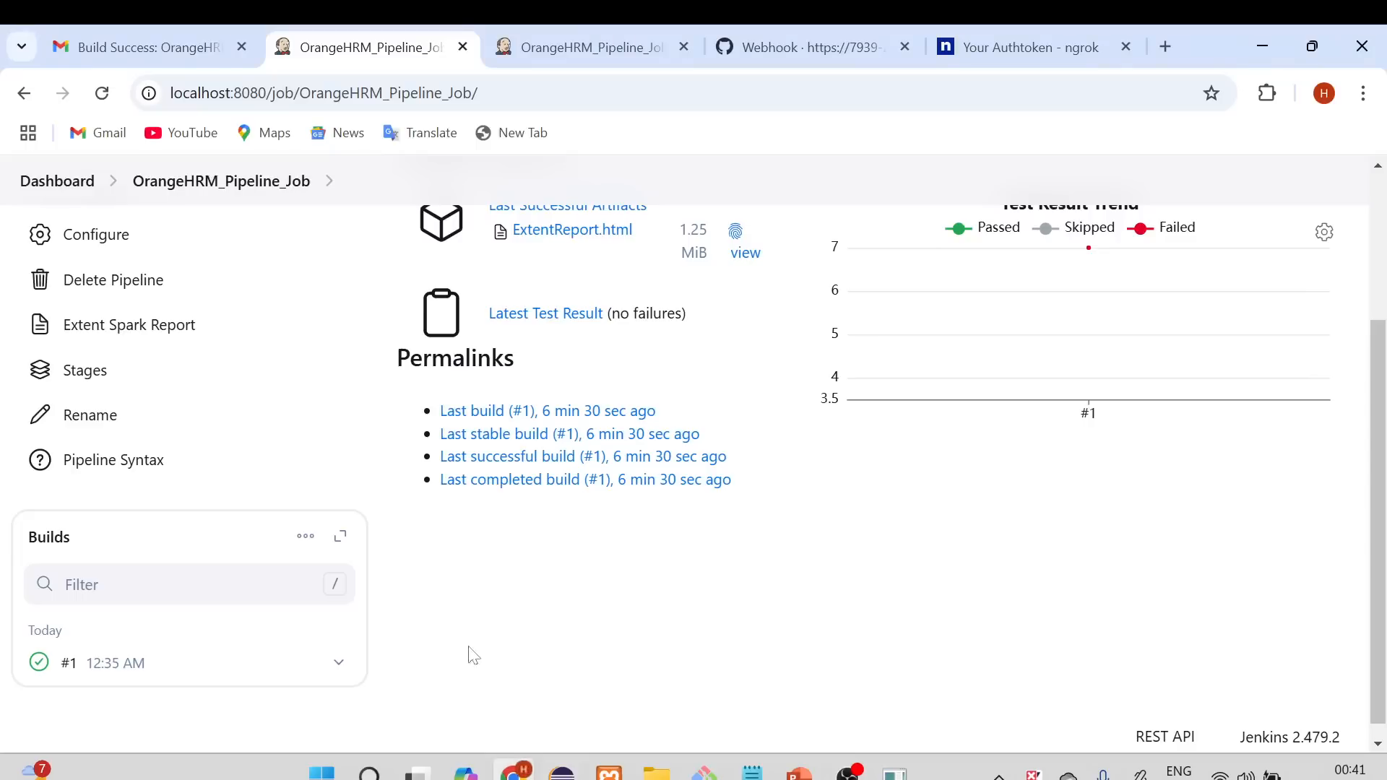
{"action": "left_click", "coordinate": [325, 92]}
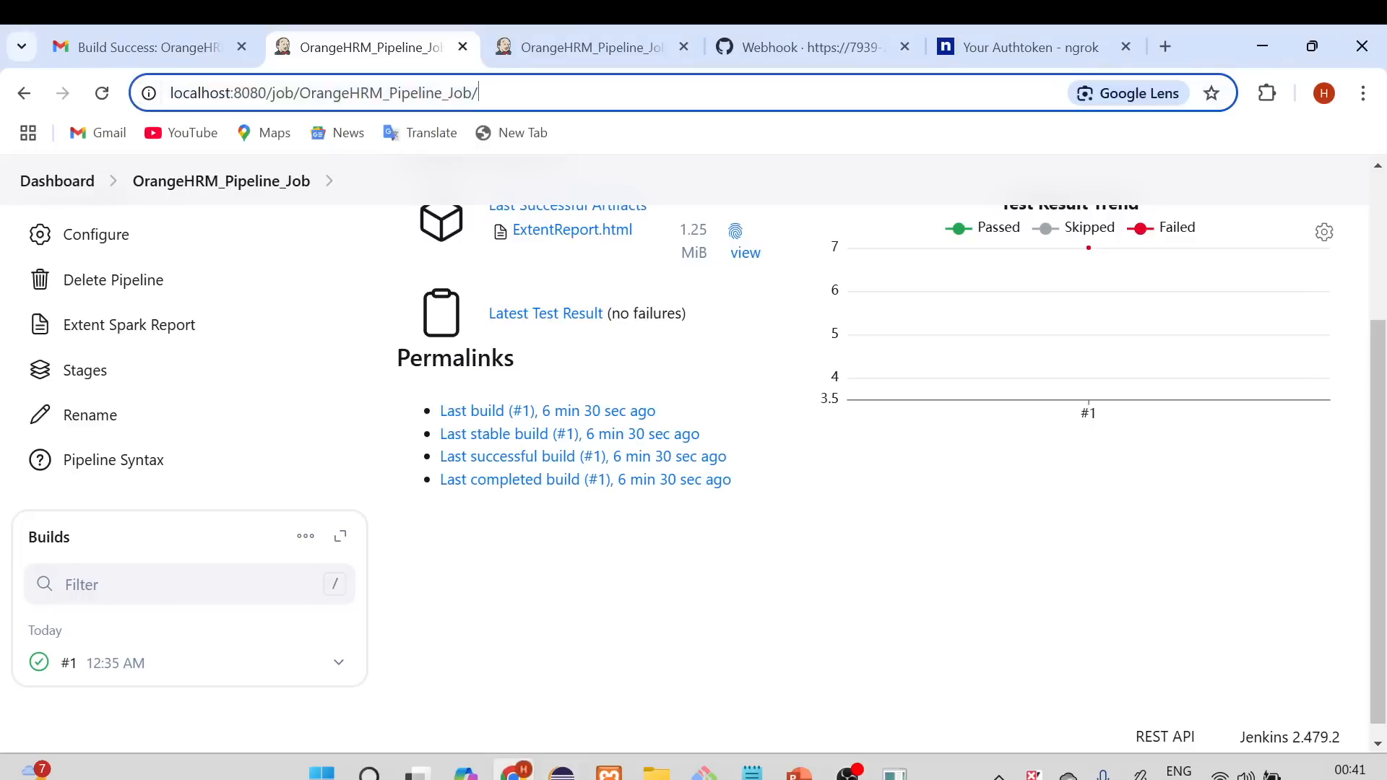
{"action": "key", "text": "Return"}
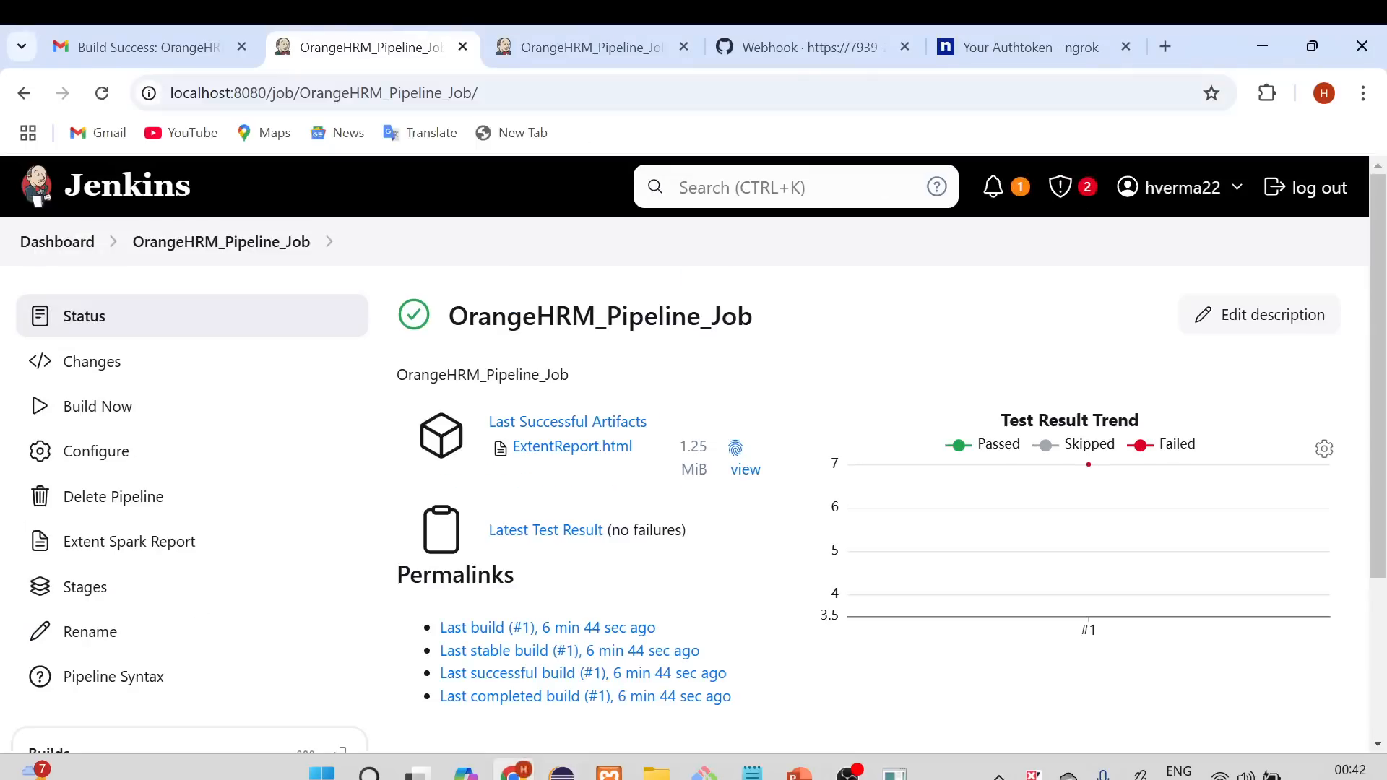
{"action": "scroll", "coordinate": [209, 495], "scroll_direction": "down", "scroll_amount": 3}
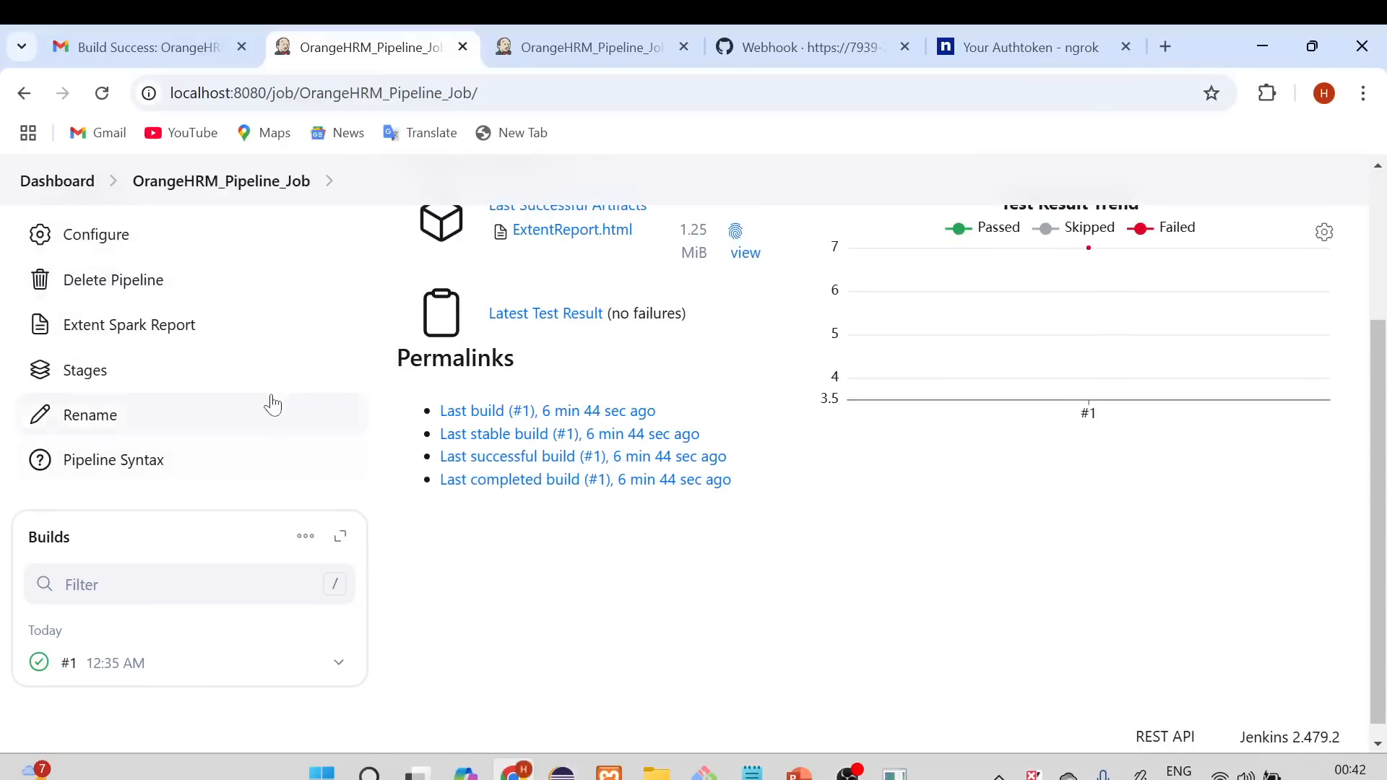
{"action": "scroll", "coordinate": [291, 380], "scroll_direction": "up", "scroll_amount": 3}
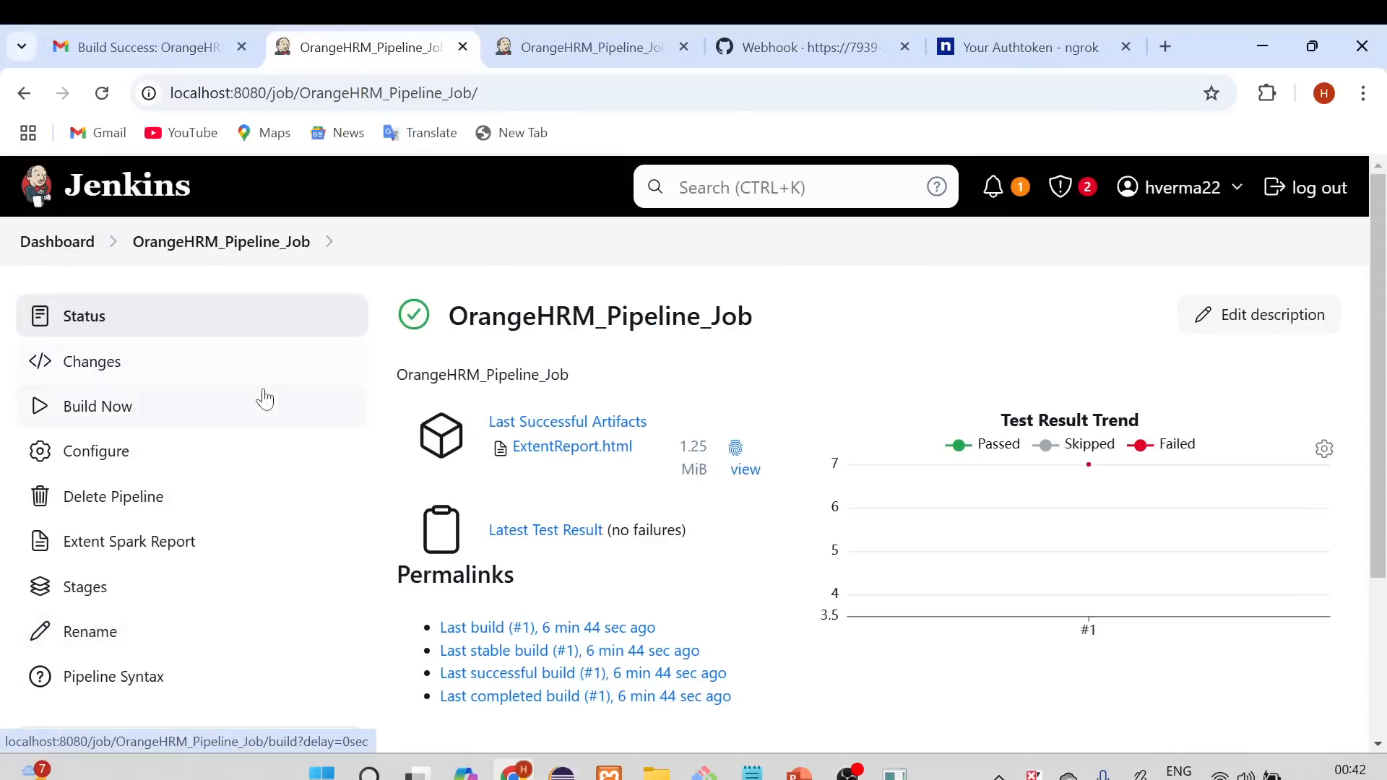
- Enable "GitHub hook trigger for GITScm polling" in the configuration of OrangeHRM_Pipeline_Job, then apply and save it
{"action": "left_click", "coordinate": [569, 454]}
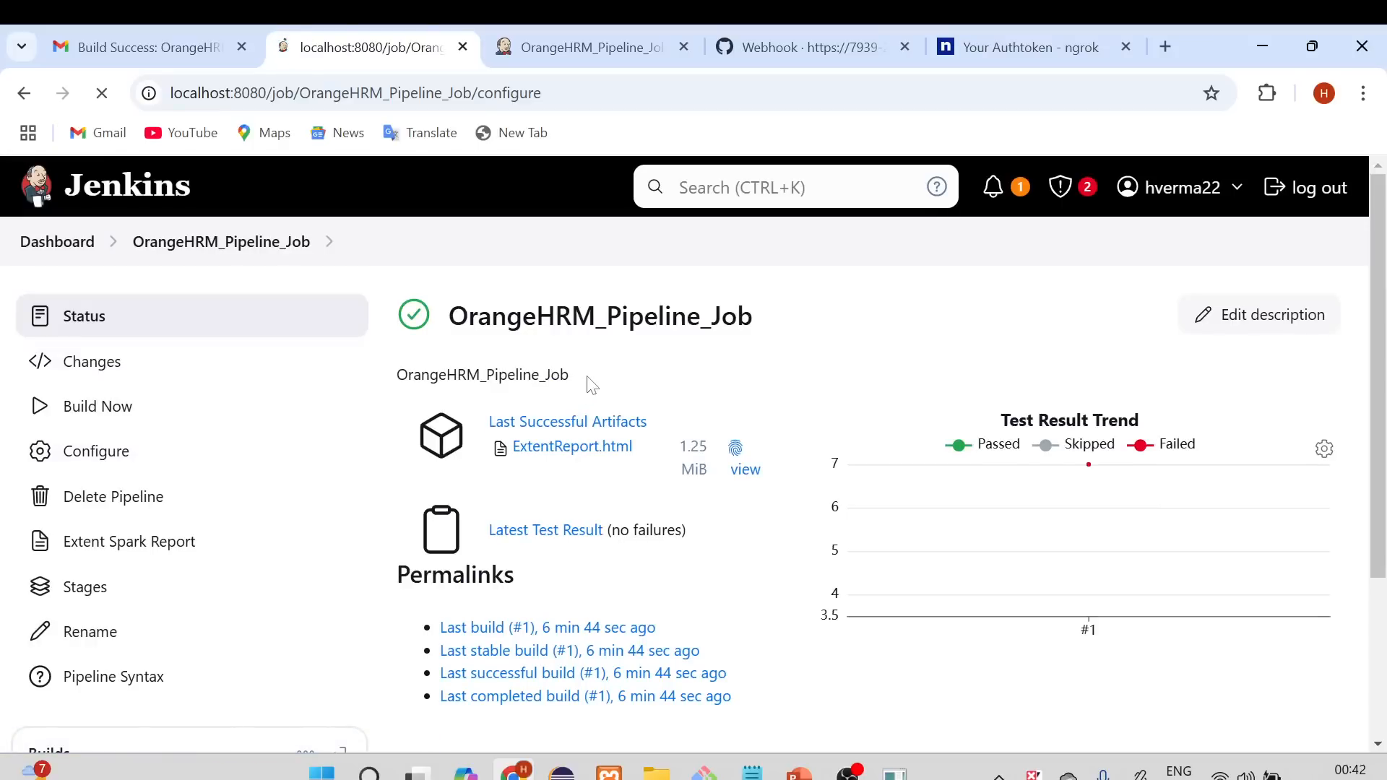
{"action": "scroll", "coordinate": [592, 385], "scroll_direction": "down", "scroll_amount": 8}
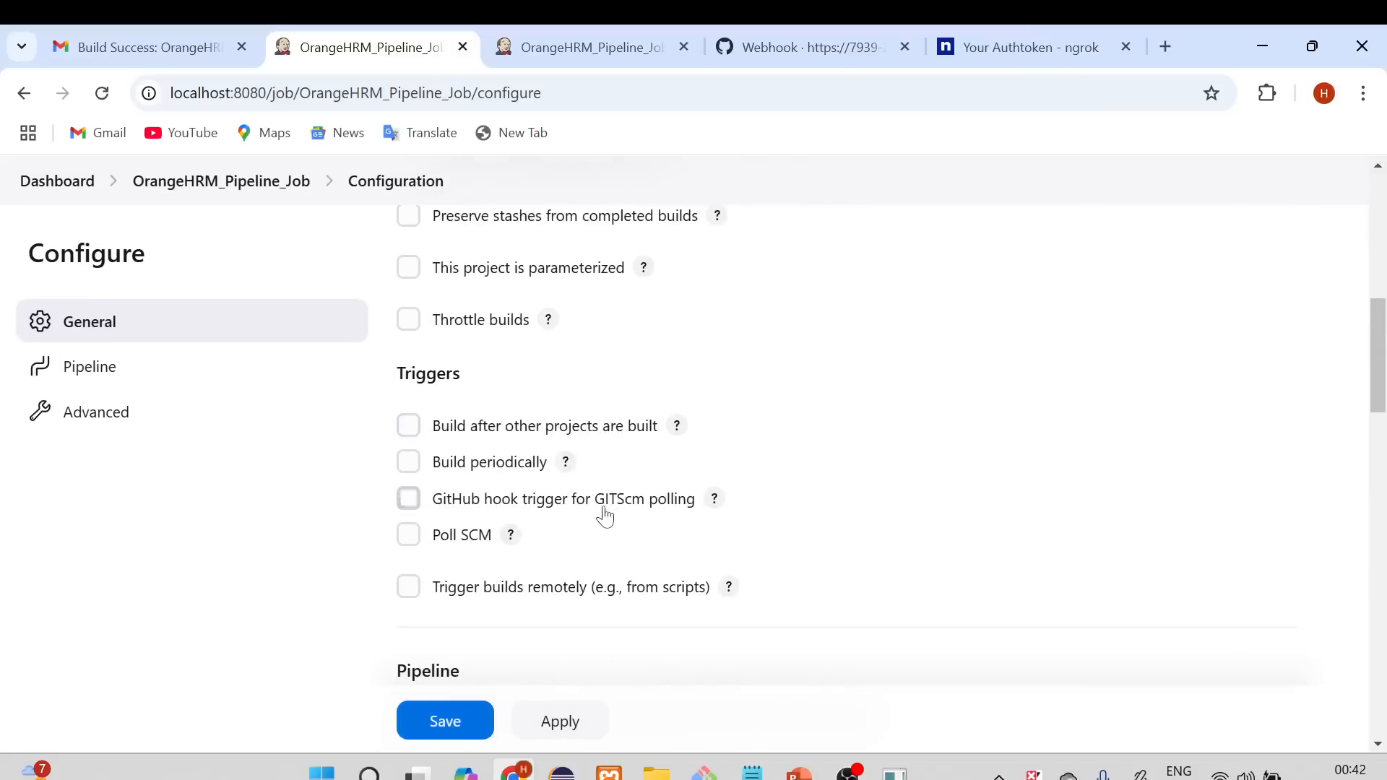
{"action": "left_click", "coordinate": [409, 499]}
{"action": "scroll", "coordinate": [679, 517], "scroll_direction": "down", "scroll_amount": 1}
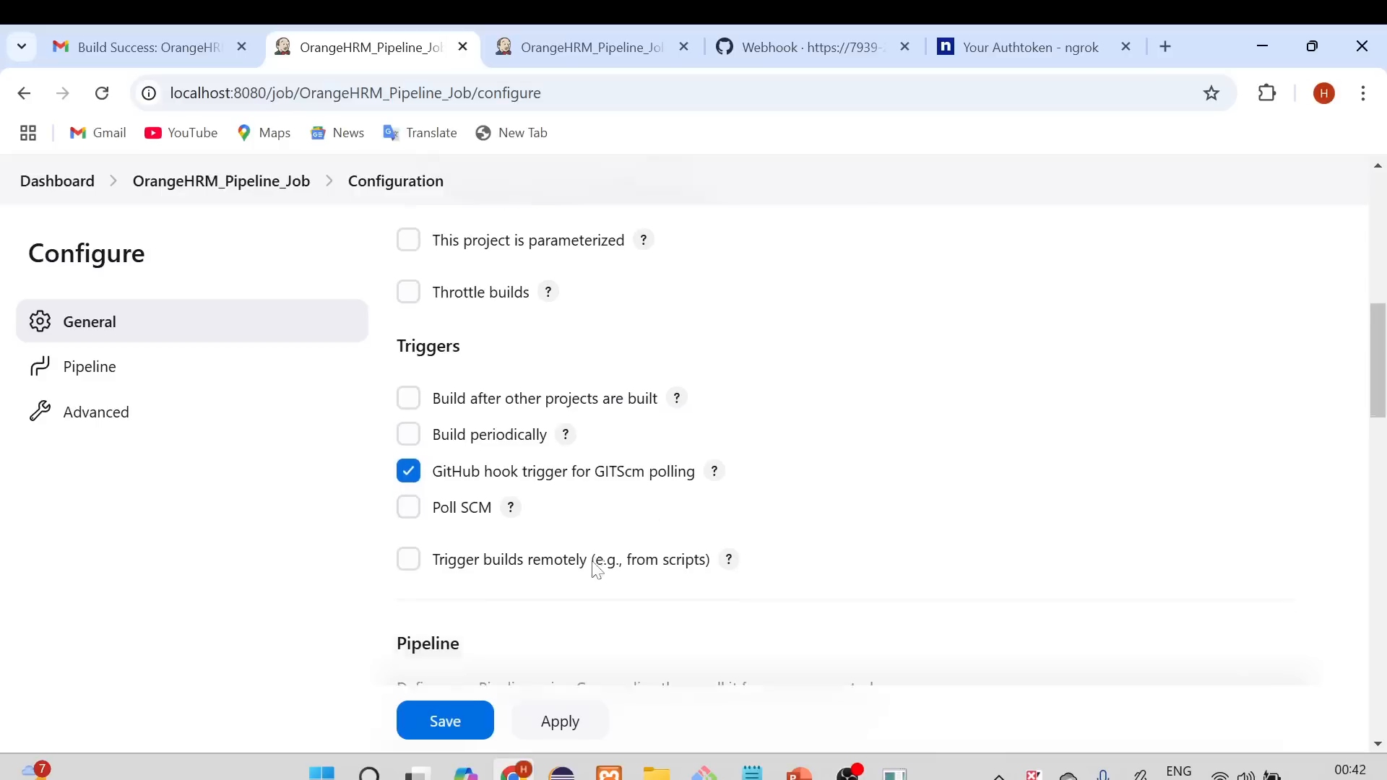
{"action": "left_click", "coordinate": [560, 721]}
{"action": "left_click", "coordinate": [446, 721]}
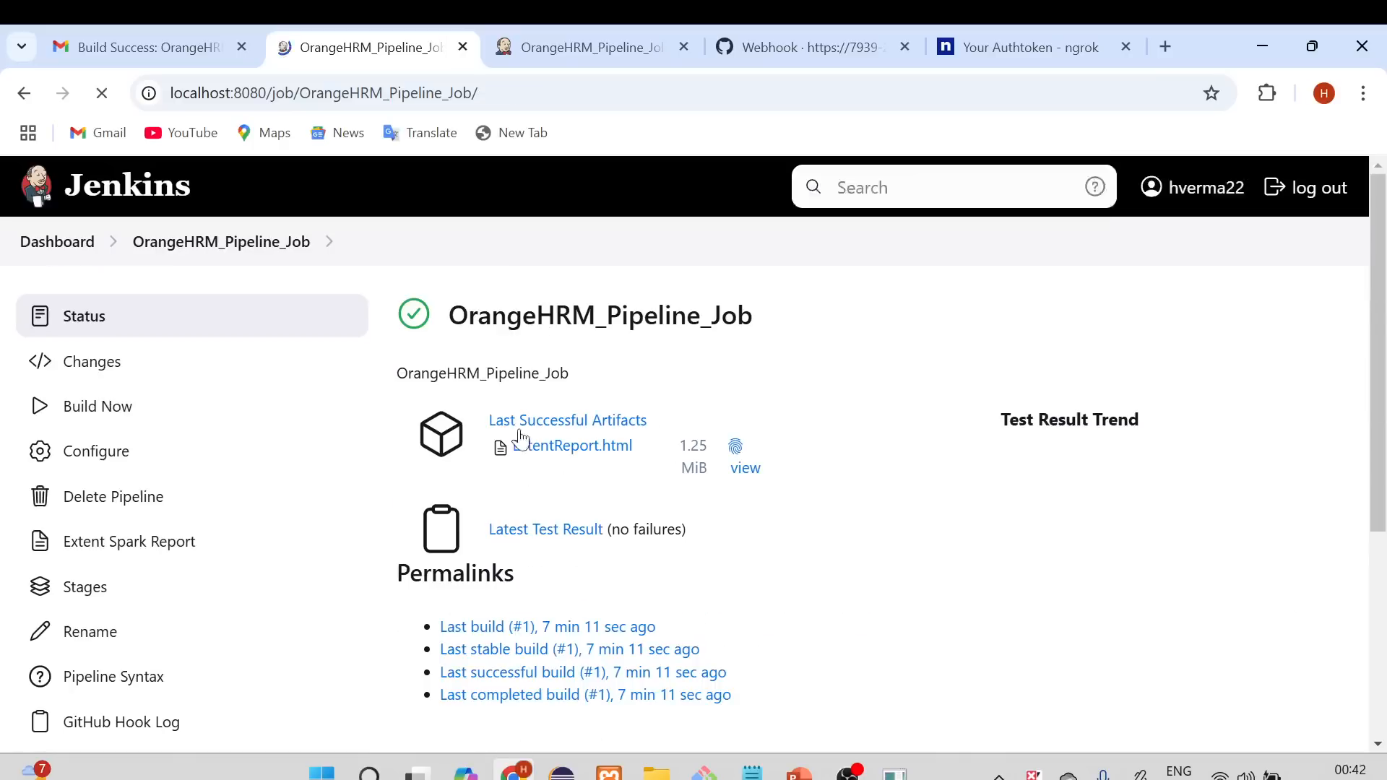
- Reload the OrangeHRM_Pipeline_Job page several times and examine its builds list for a webhook-triggered build
{"action": "scroll", "coordinate": [263, 465], "scroll_direction": "down", "scroll_amount": 1}
{"action": "scroll", "coordinate": [233, 478], "scroll_direction": "down", "scroll_amount": 2}
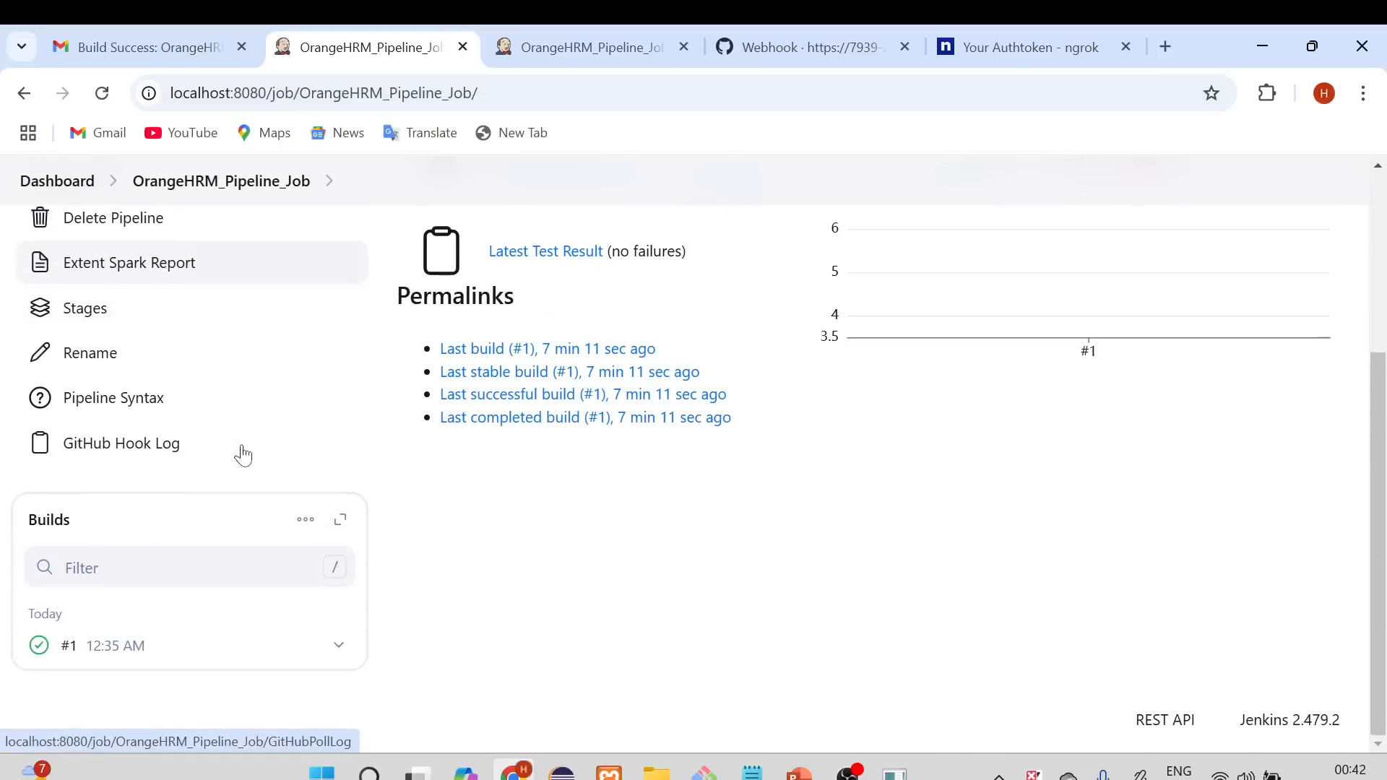
{"action": "key", "text": "ctrl+l"}
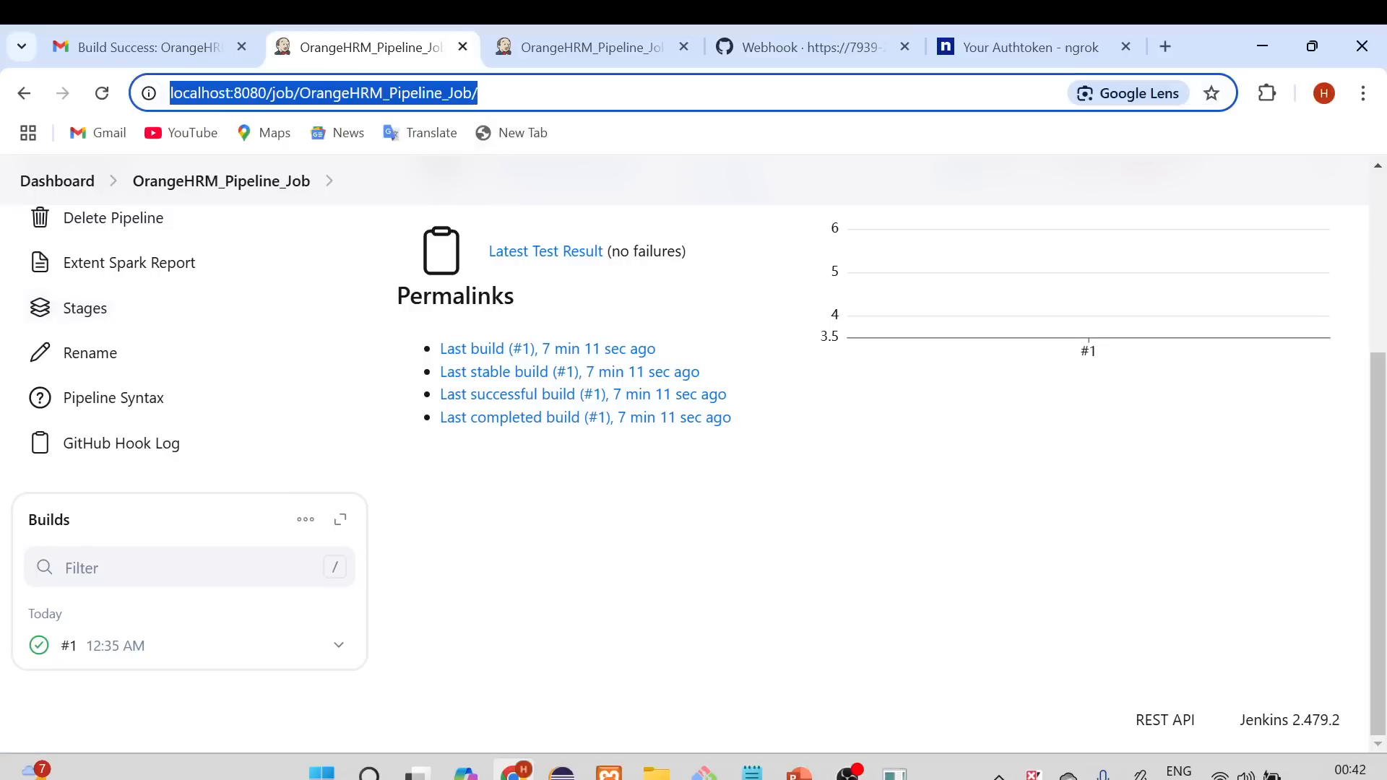
{"action": "key", "text": "Return"}
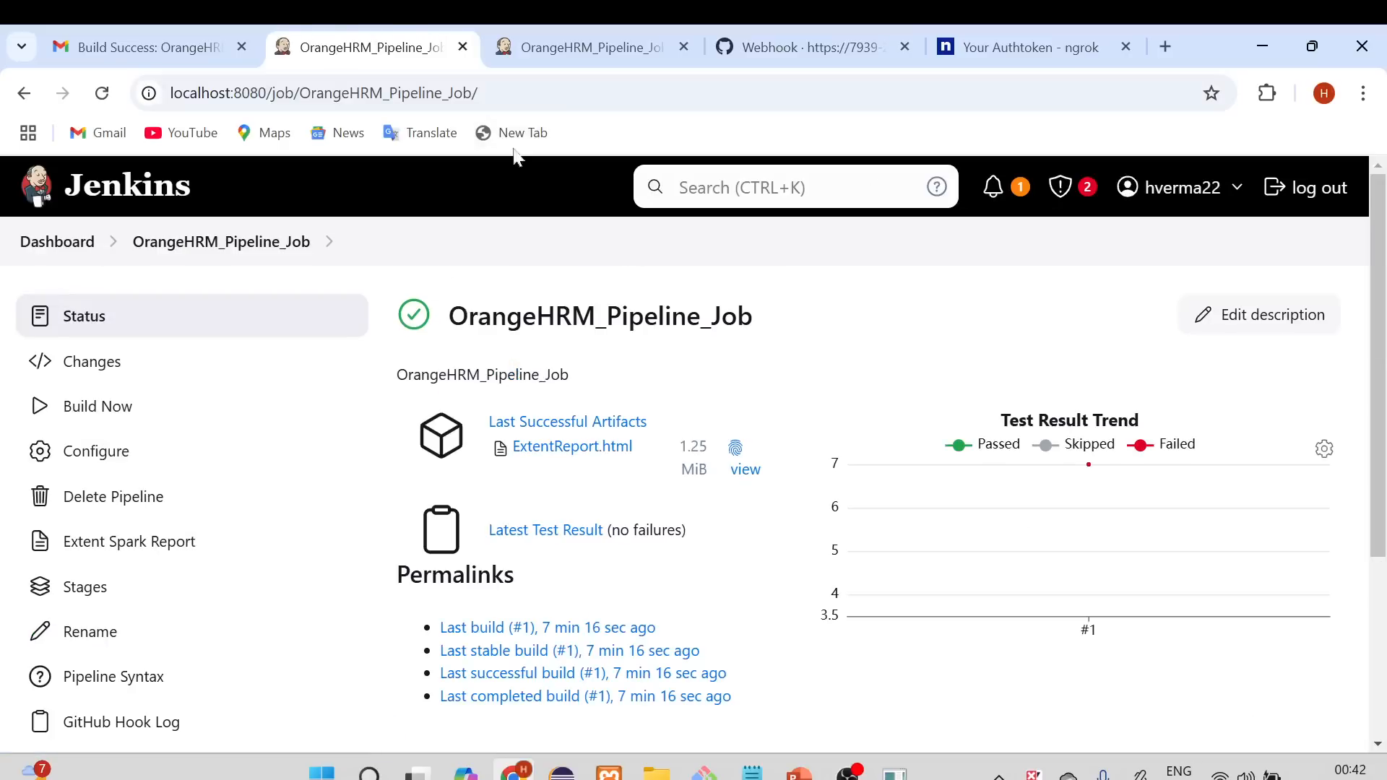
{"action": "scroll", "coordinate": [206, 481], "scroll_direction": "down", "scroll_amount": 3}
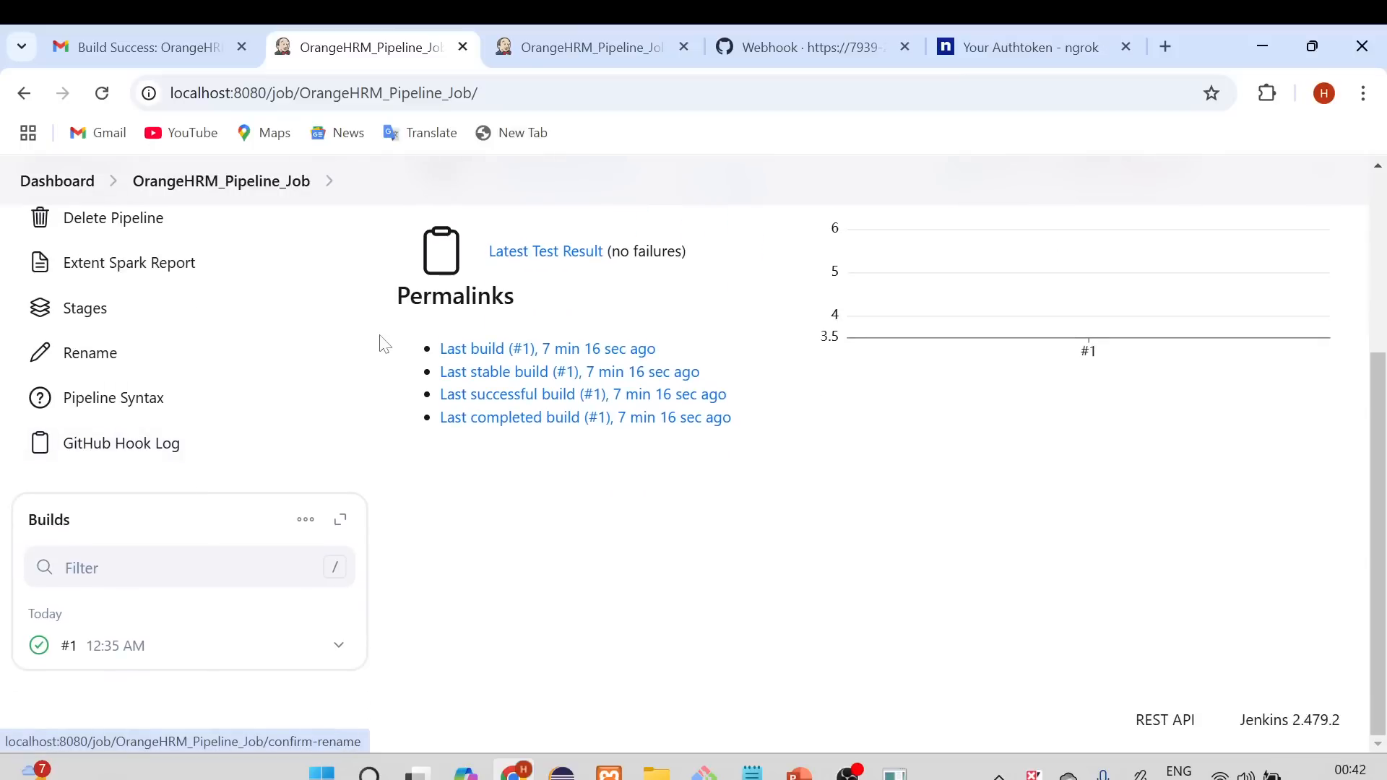
{"action": "key", "text": "ctrl+l"}
{"action": "key", "text": "Return"}
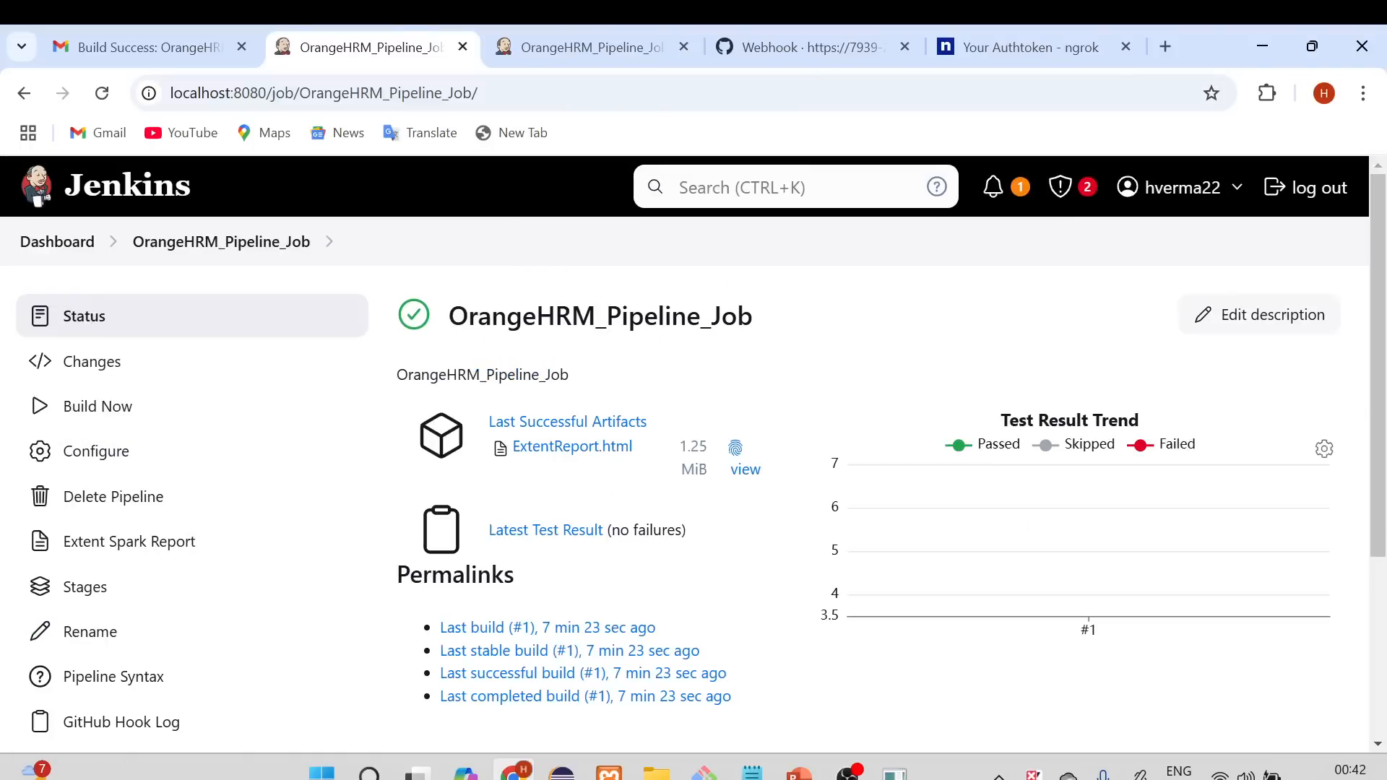
{"action": "scroll", "coordinate": [334, 513], "scroll_direction": "down", "scroll_amount": 3}
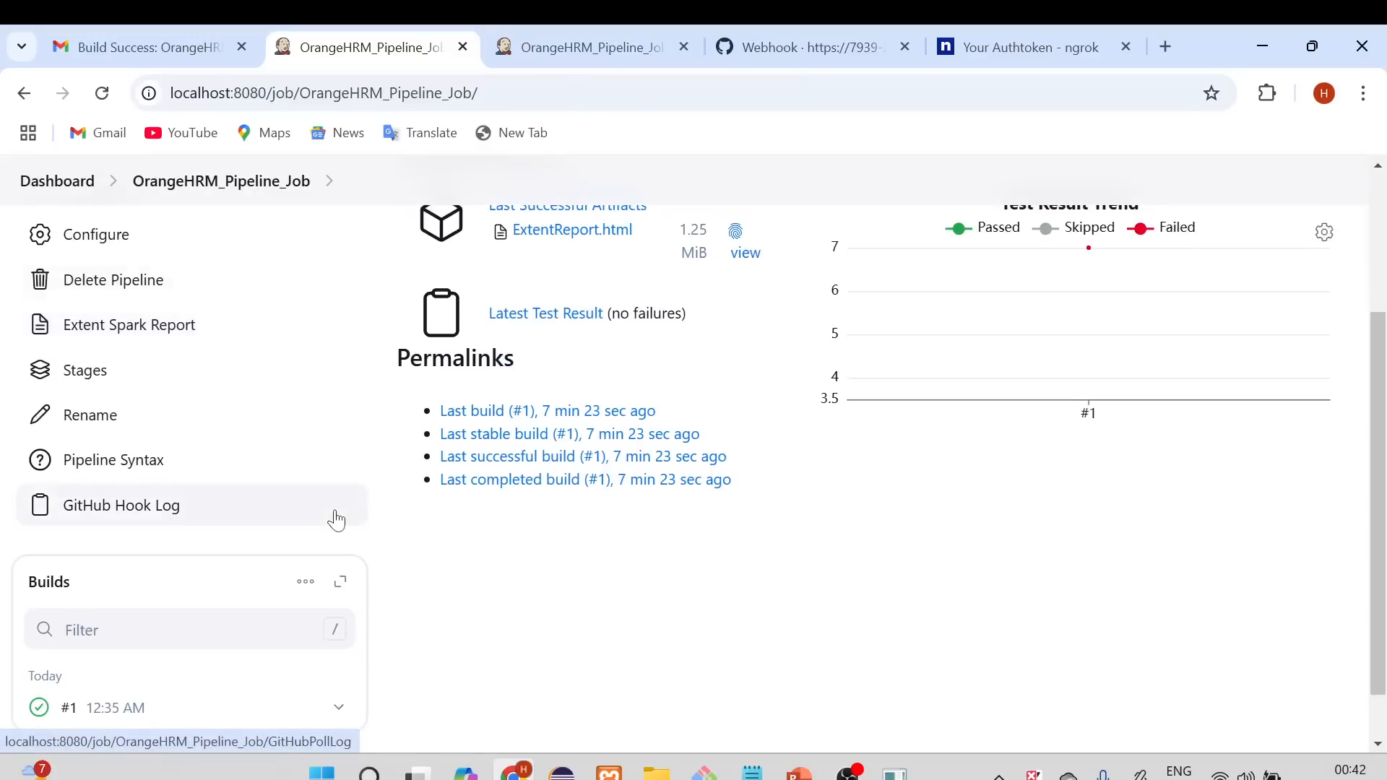
{"action": "scroll", "coordinate": [335, 520], "scroll_direction": "down", "scroll_amount": 1}
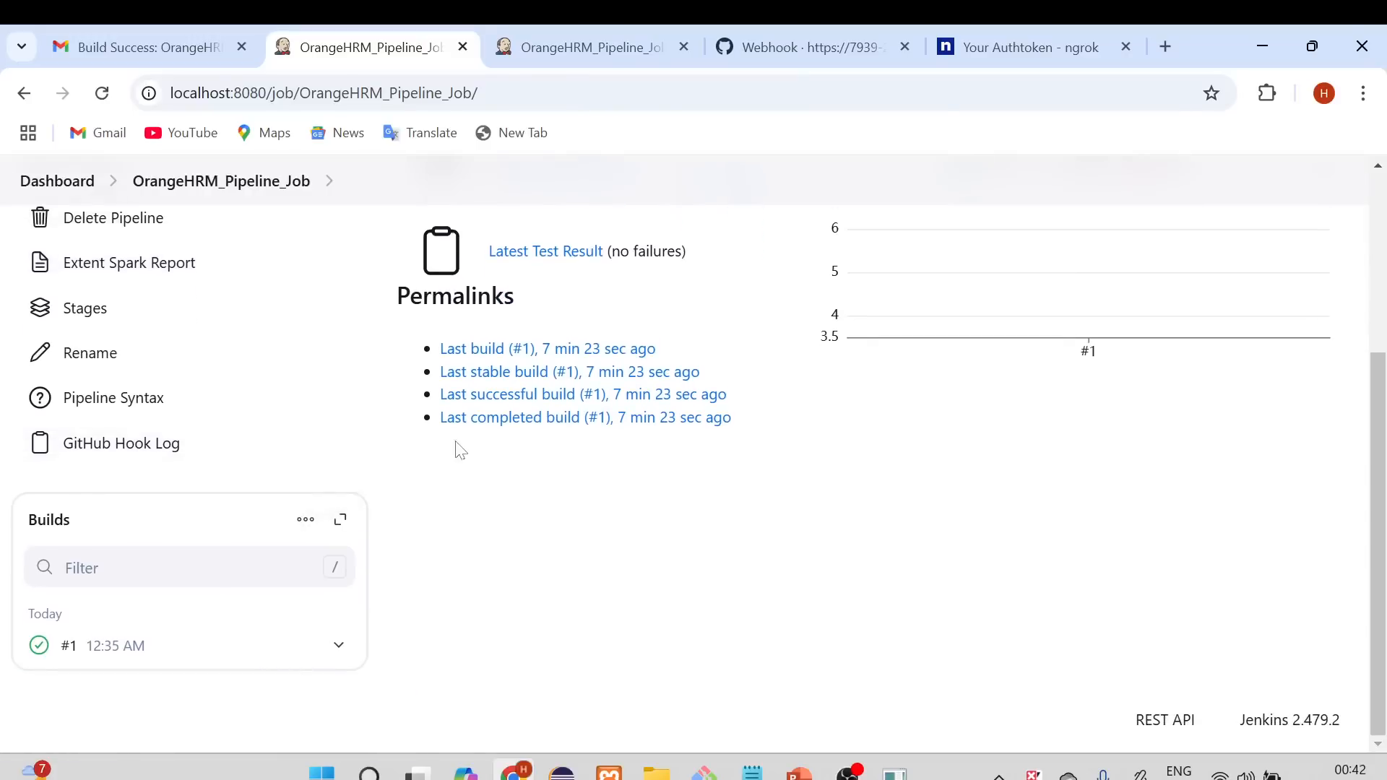
{"action": "scroll", "coordinate": [459, 452], "scroll_direction": "up", "scroll_amount": 3}
{"action": "left_click", "coordinate": [575, 94]}
{"action": "key", "text": "Return"}
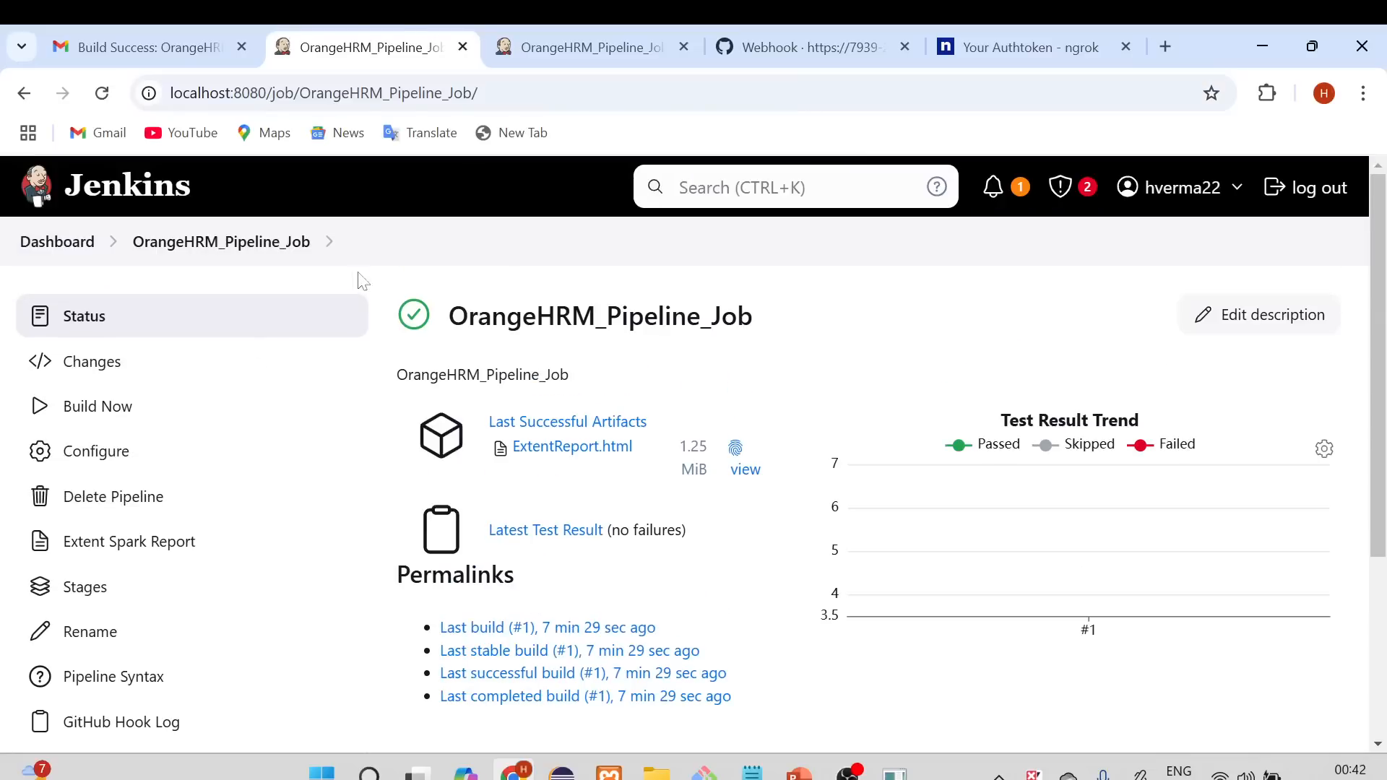
{"action": "scroll", "coordinate": [186, 478], "scroll_direction": "down", "scroll_amount": 1}
{"action": "scroll", "coordinate": [187, 479], "scroll_direction": "down", "scroll_amount": 3}
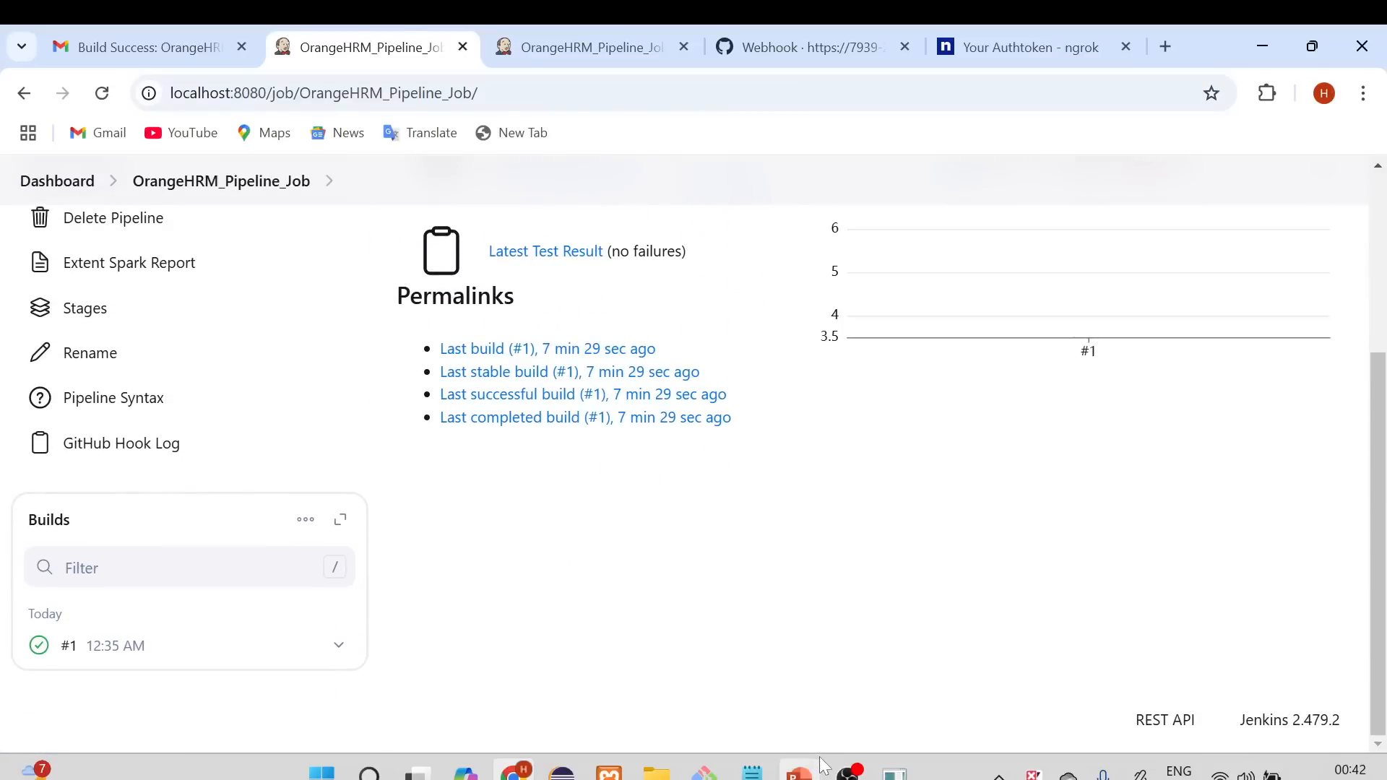
- Switch to Eclipse, change the commented startTest title in inValidLoginTest to "In-valid Login Test!" and save LoginPageTest.java
{"action": "mouse_move", "coordinate": [793, 777]}
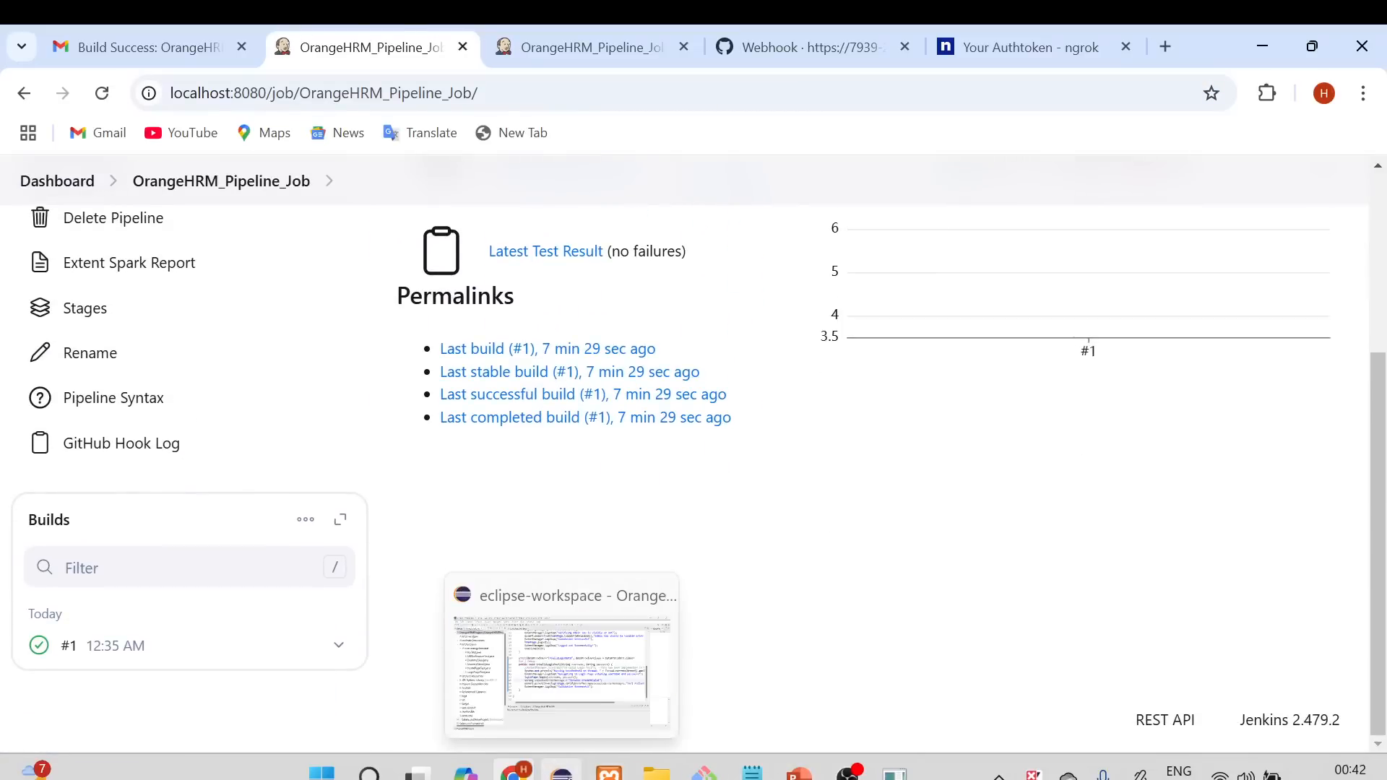
{"action": "left_click", "coordinate": [562, 772]}
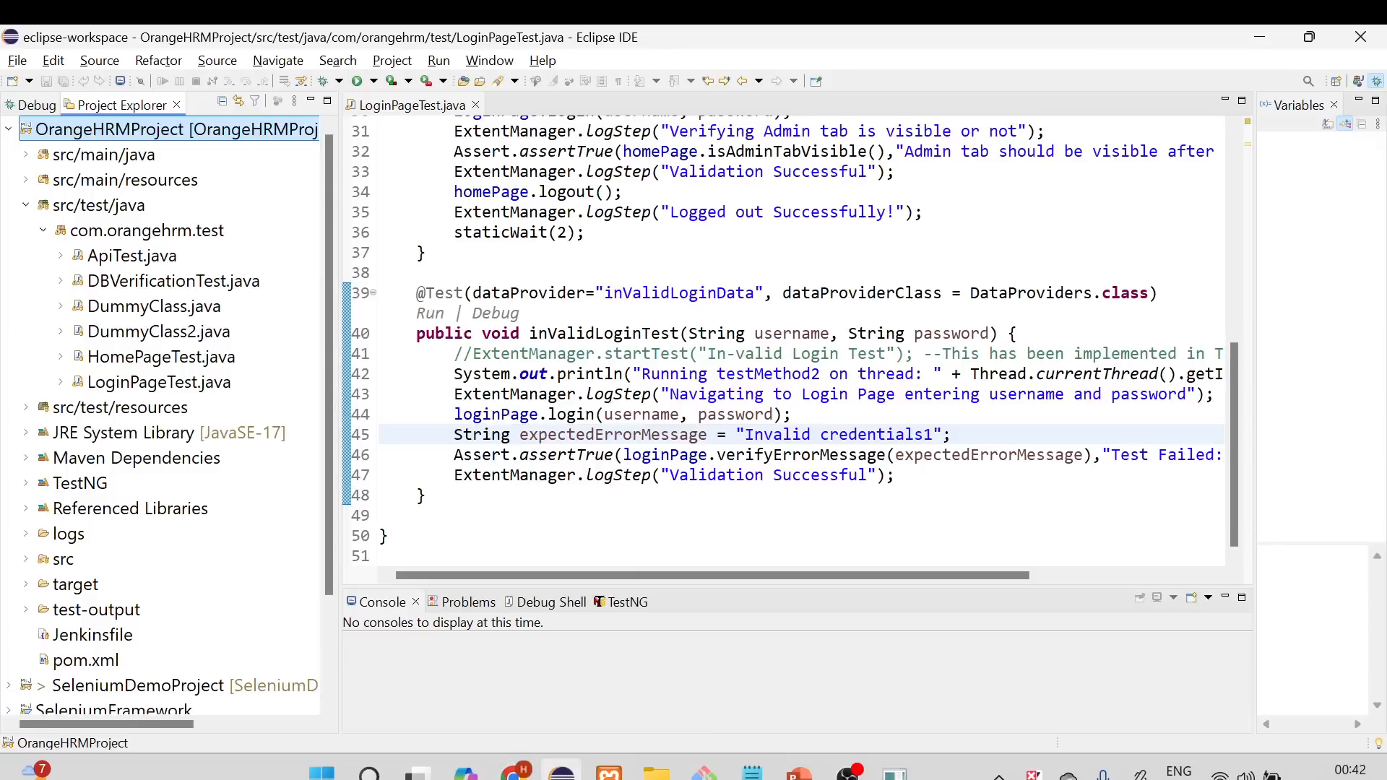
{"action": "left_click", "coordinate": [878, 354]}
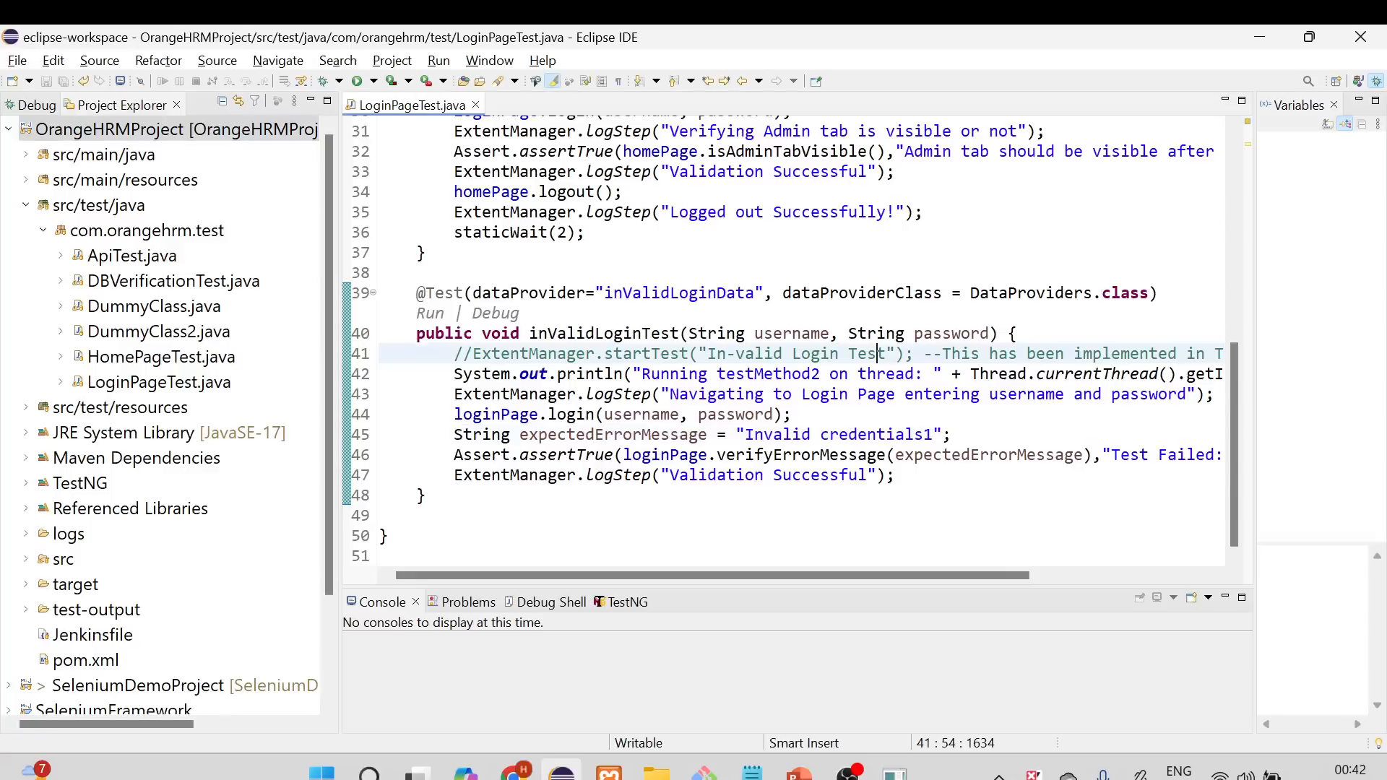
{"action": "key", "text": "Right"}
{"action": "type", "text": "!"}
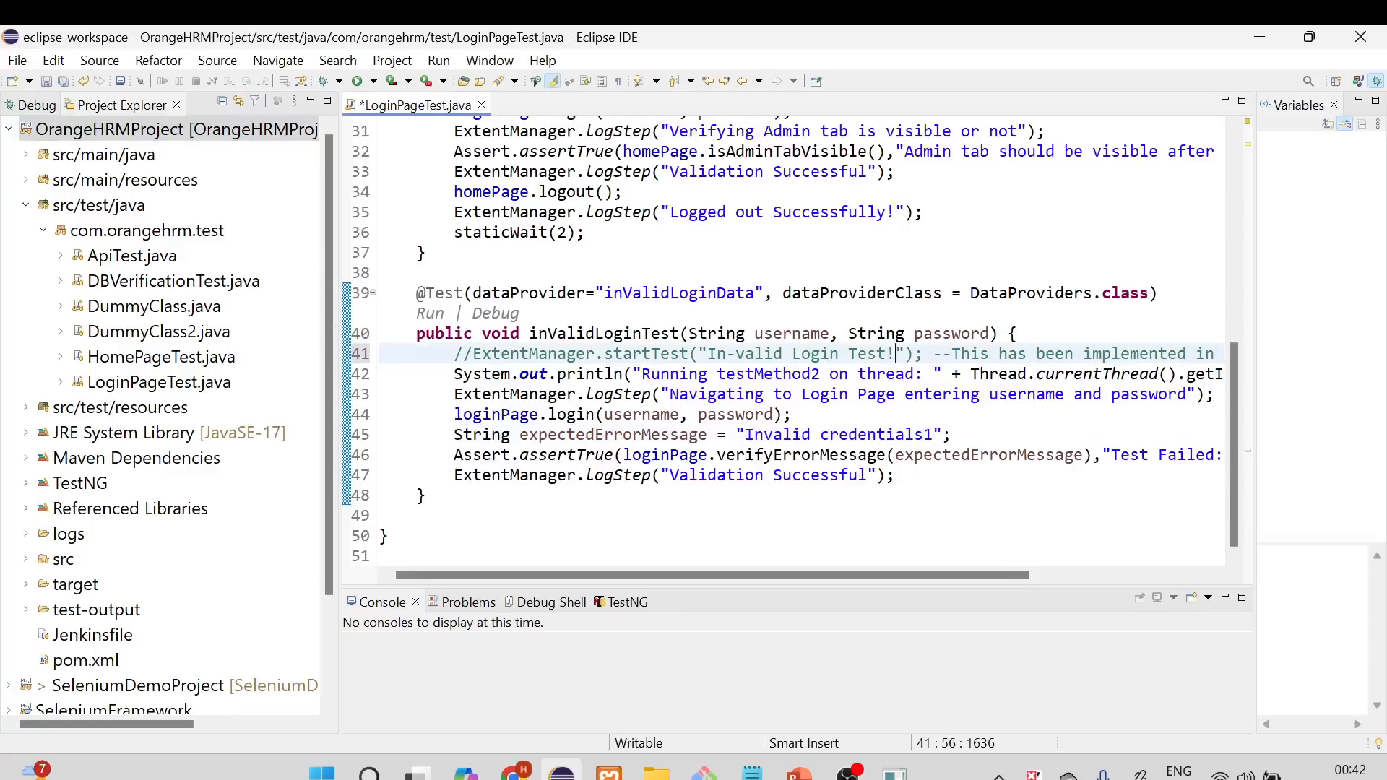
{"action": "left_click", "coordinate": [886, 415]}
{"action": "key", "text": "ctrl+s"}
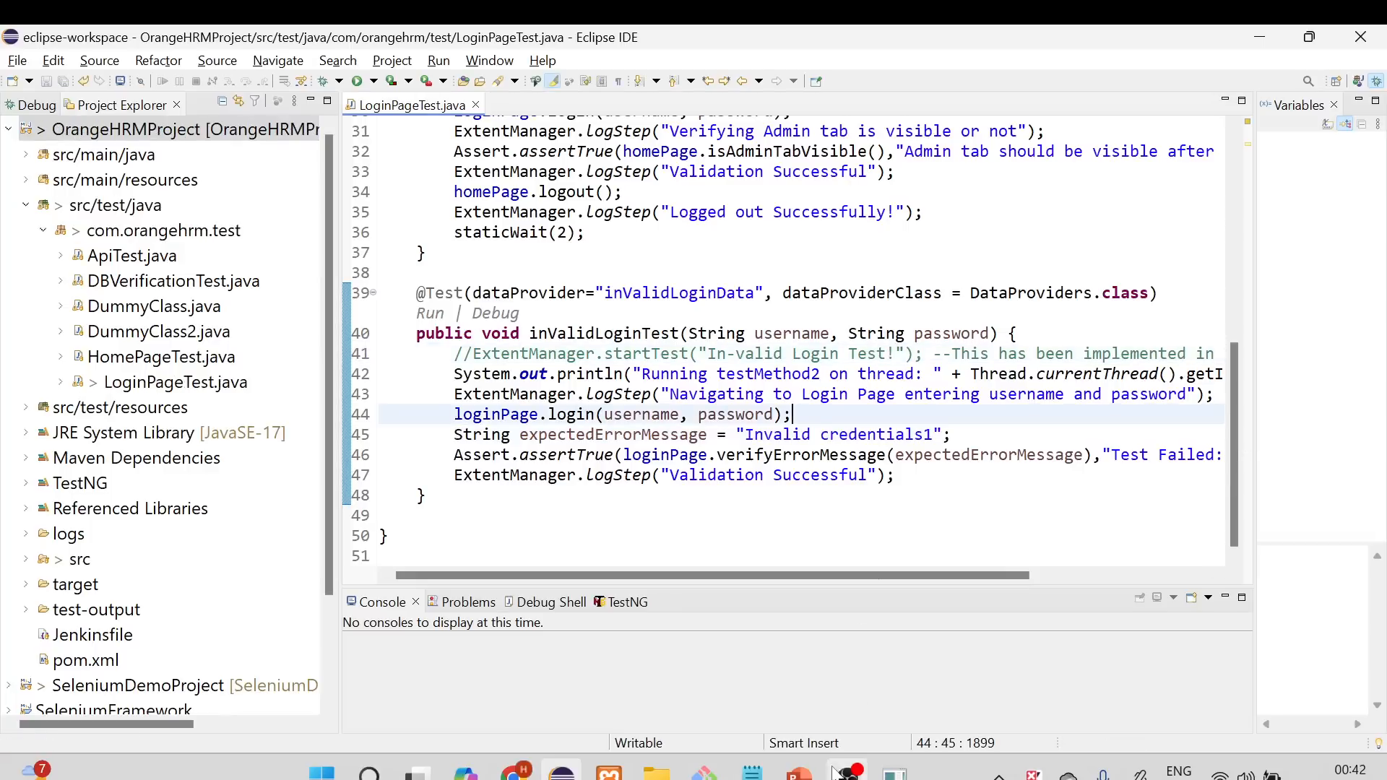
- Switch to the Git Bash window for OrangeHRMProject and stage all changes with "git add ."
{"action": "left_click", "coordinate": [848, 772]}
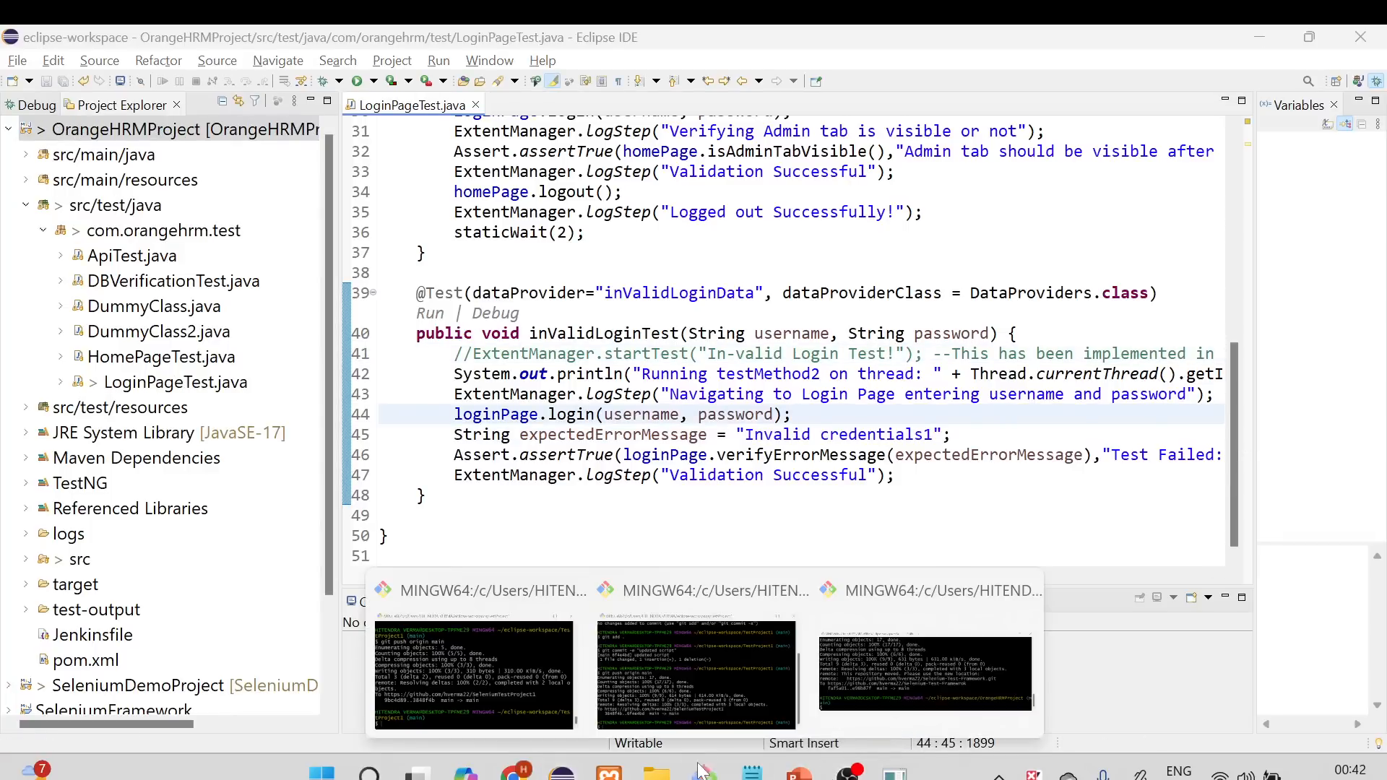
{"action": "left_click", "coordinate": [900, 645]}
{"action": "key", "text": "Up"}
{"action": "key", "text": "Up"}
{"action": "key", "text": "Up"}
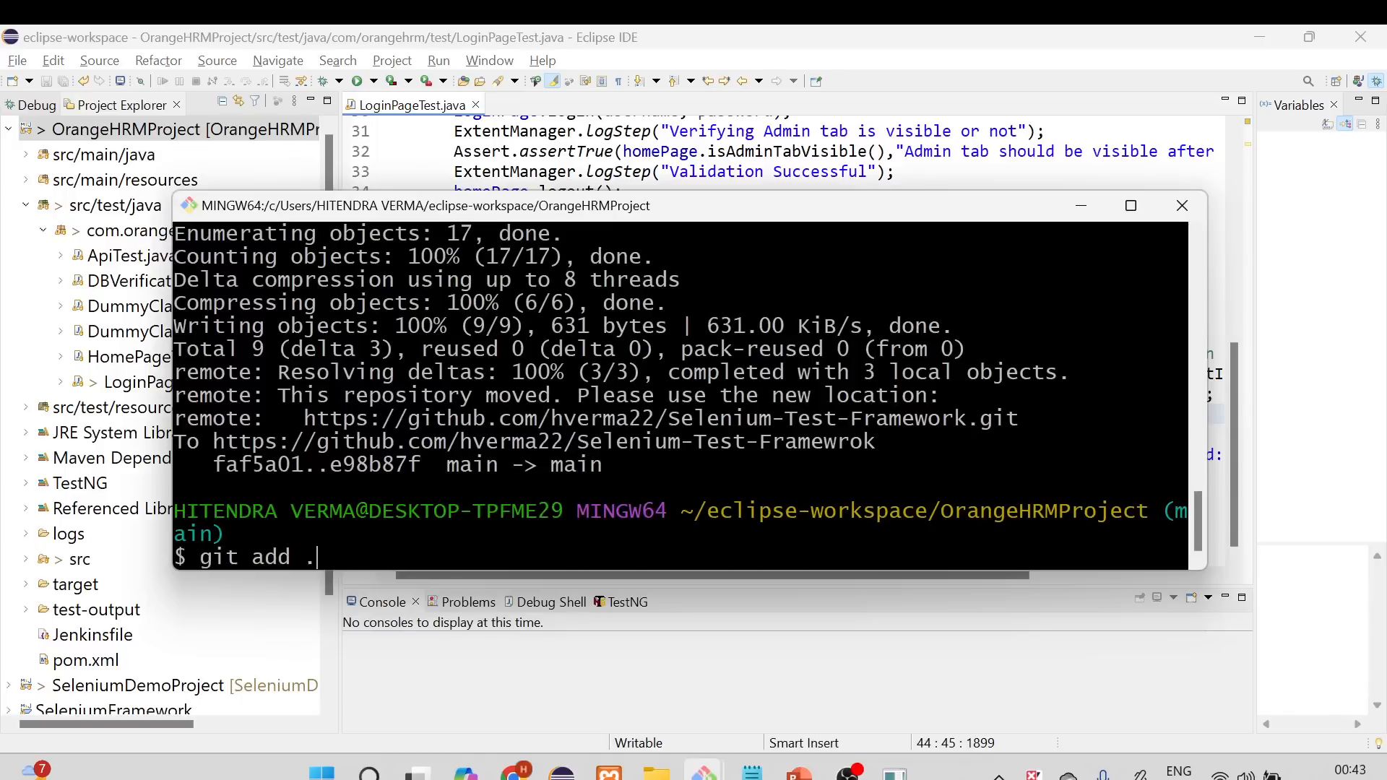
{"action": "key", "text": "Up"}
{"action": "key", "text": "Down"}
{"action": "key", "text": "Return"}
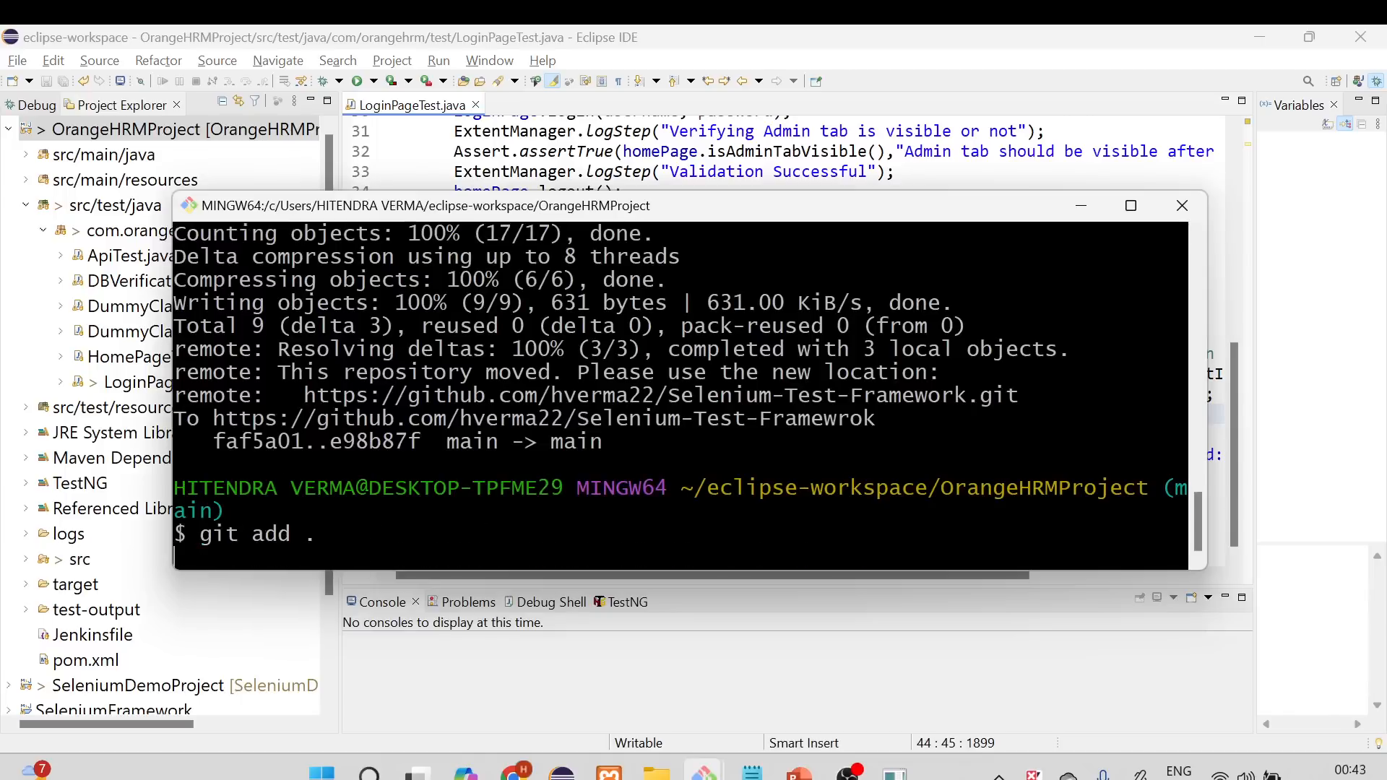
- Commit the staged change with the message "Created Jenkins file for pipeline job"
{"action": "key", "text": "Up"}
{"action": "key", "text": "Up"}
{"action": "key", "text": "Up"}
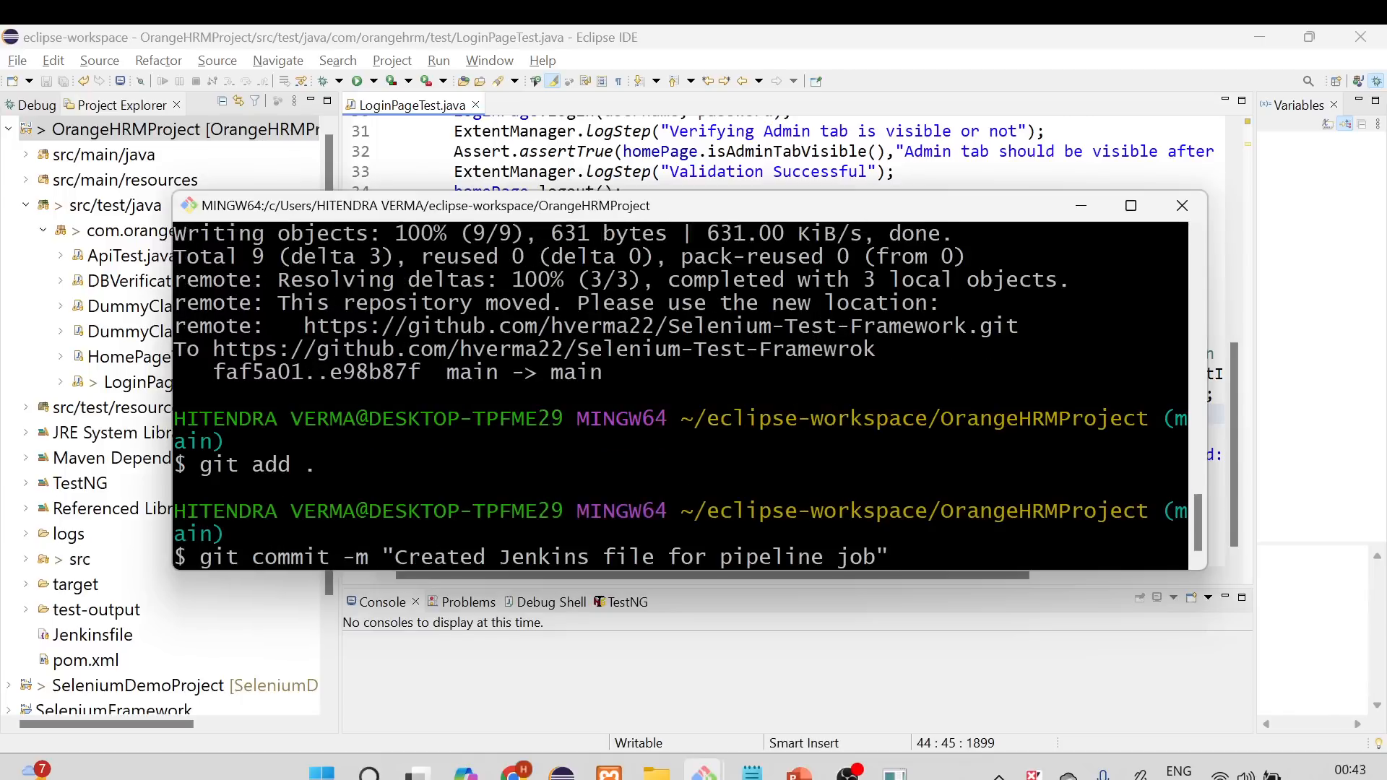
{"action": "key", "text": "Return"}
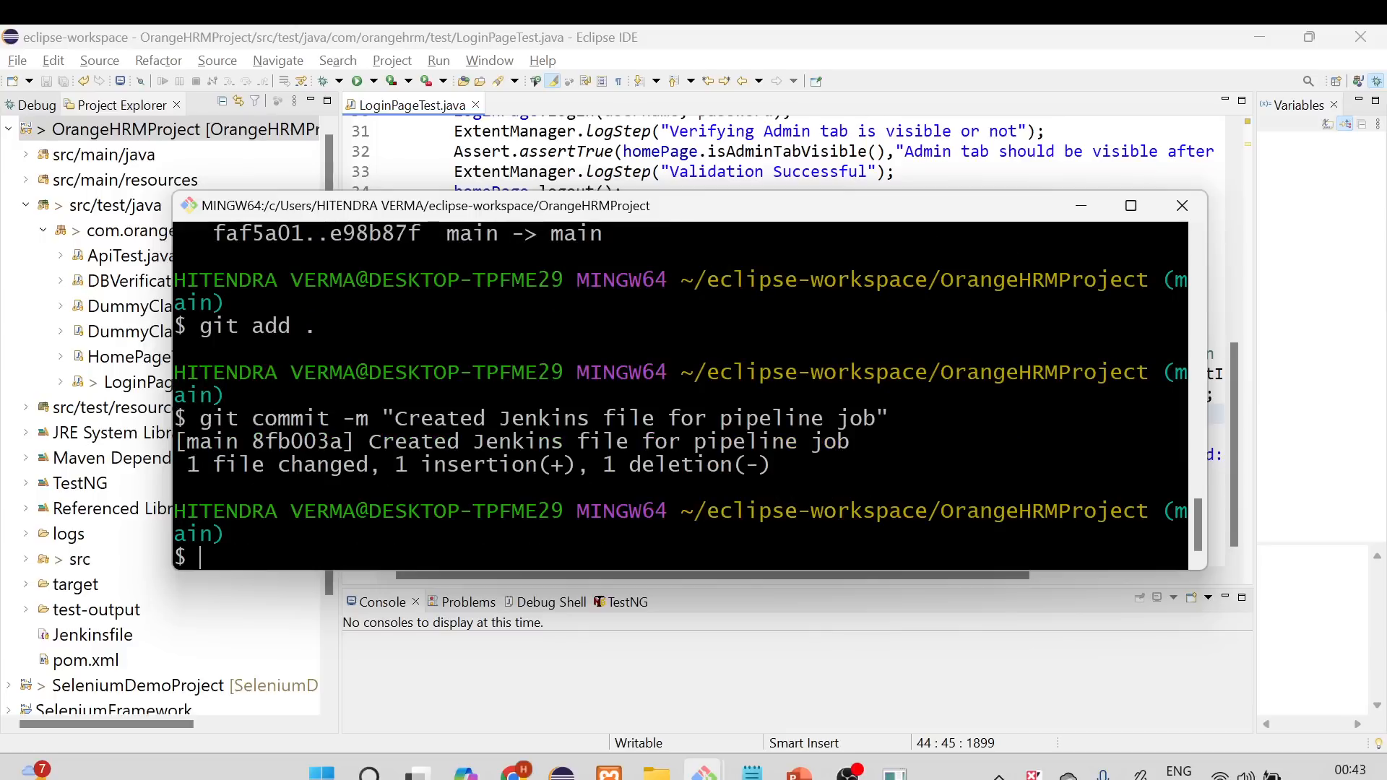
- Push the new commit to GitHub with "git push origin main"
{"action": "key", "text": "Up"}
{"action": "key", "text": "Up"}
{"action": "key", "text": "Up"}
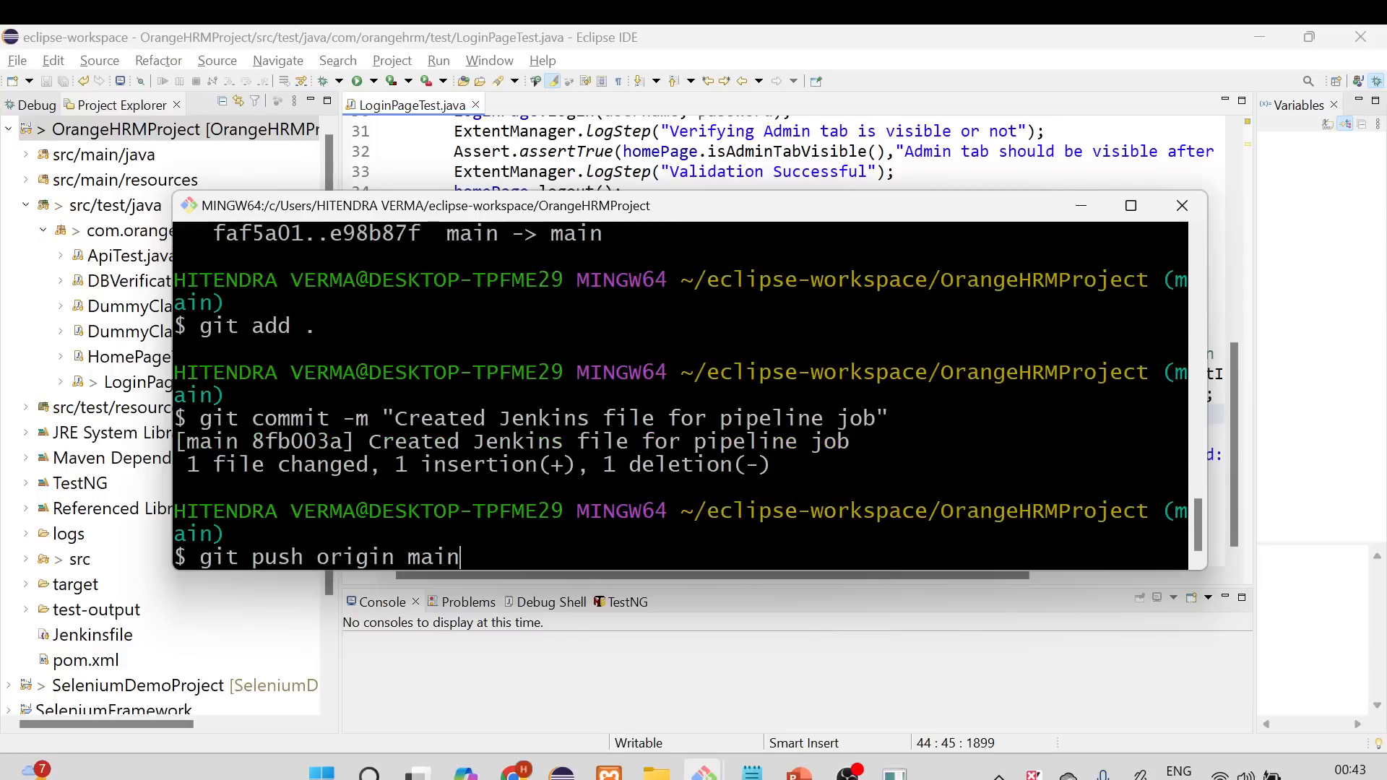
{"action": "key", "text": "Return"}
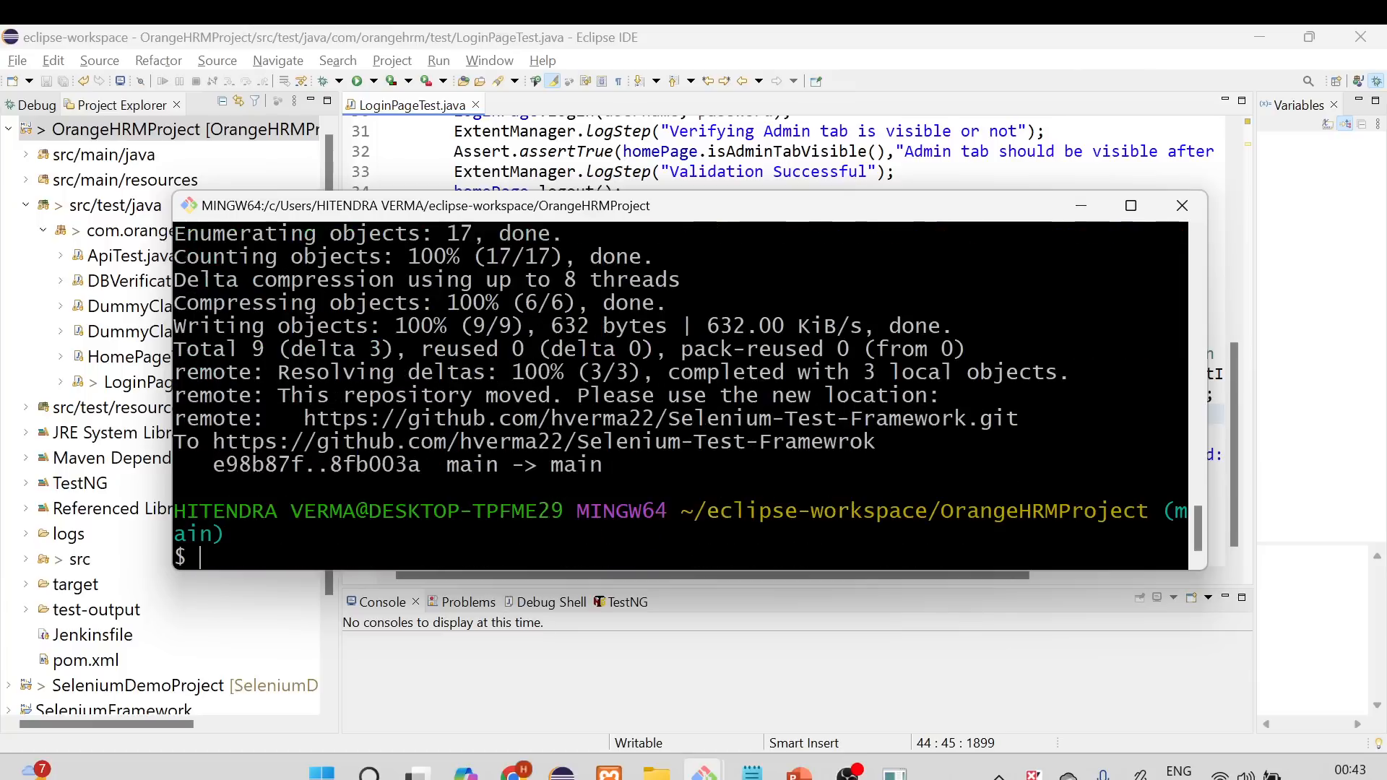
- Switch from Git Bash to Jenkins in Chrome and open the console output of OrangeHRM_Pipeline_Job build #2
{"action": "left_click", "coordinate": [1082, 208]}
{"action": "right_click", "coordinate": [135, 130]}
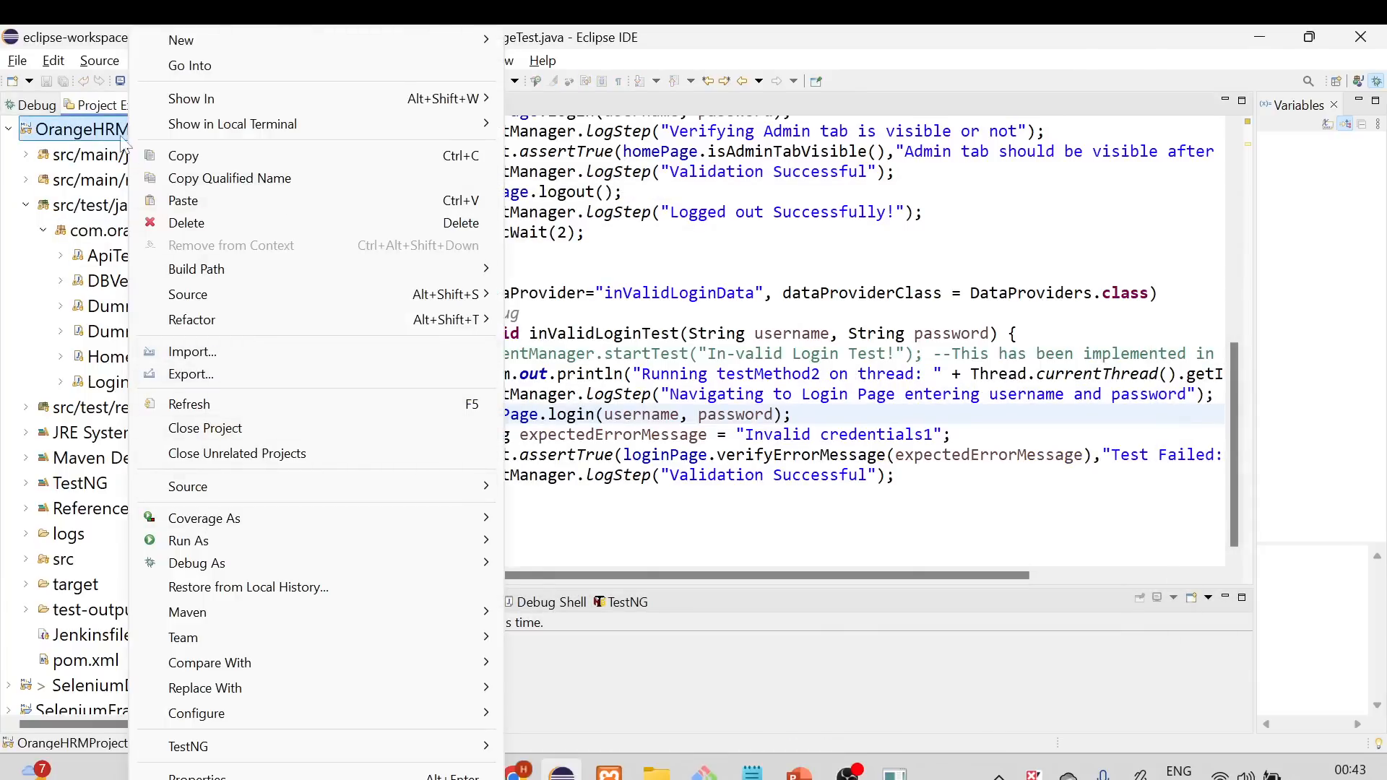
{"action": "key", "text": "Escape"}
{"action": "left_click", "coordinate": [514, 771]}
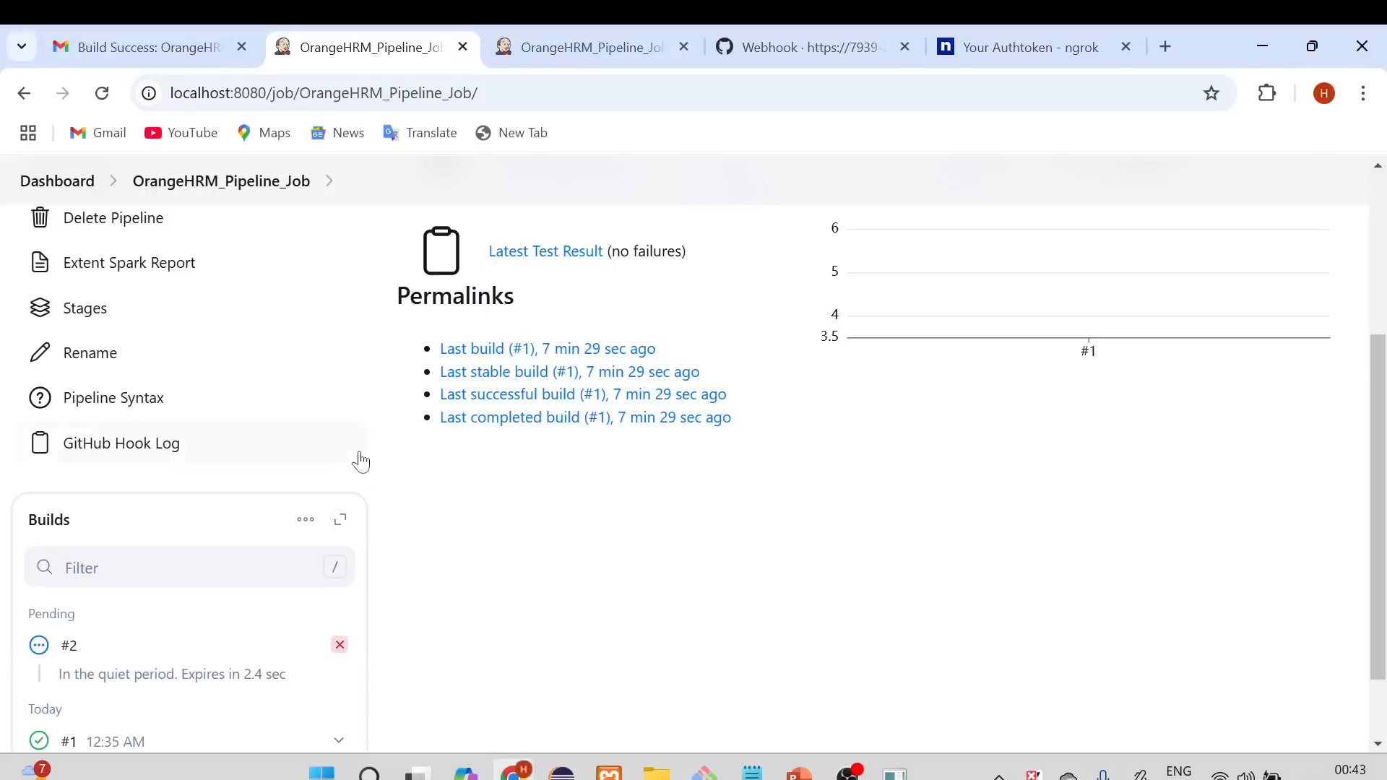
{"action": "scroll", "coordinate": [249, 484], "scroll_direction": "down", "scroll_amount": 2}
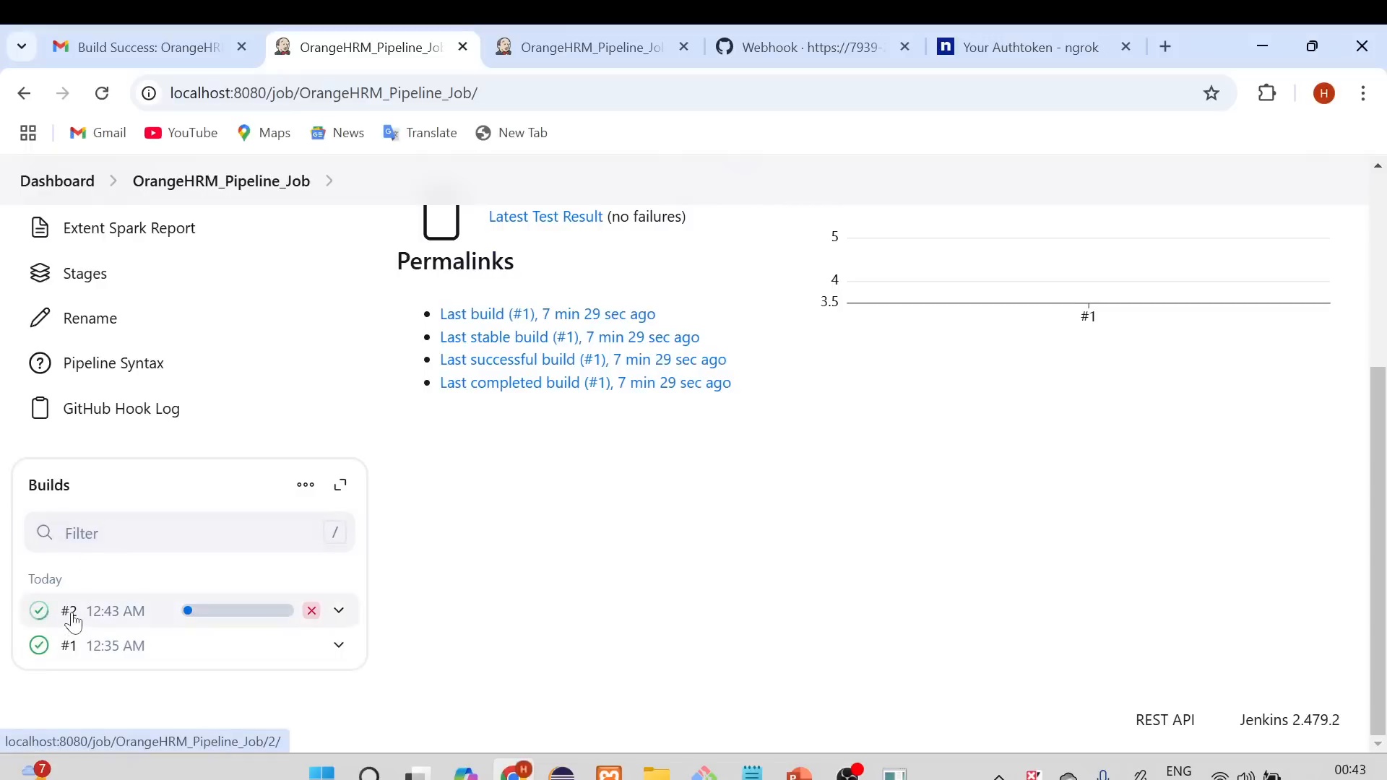
{"action": "left_click", "coordinate": [71, 615]}
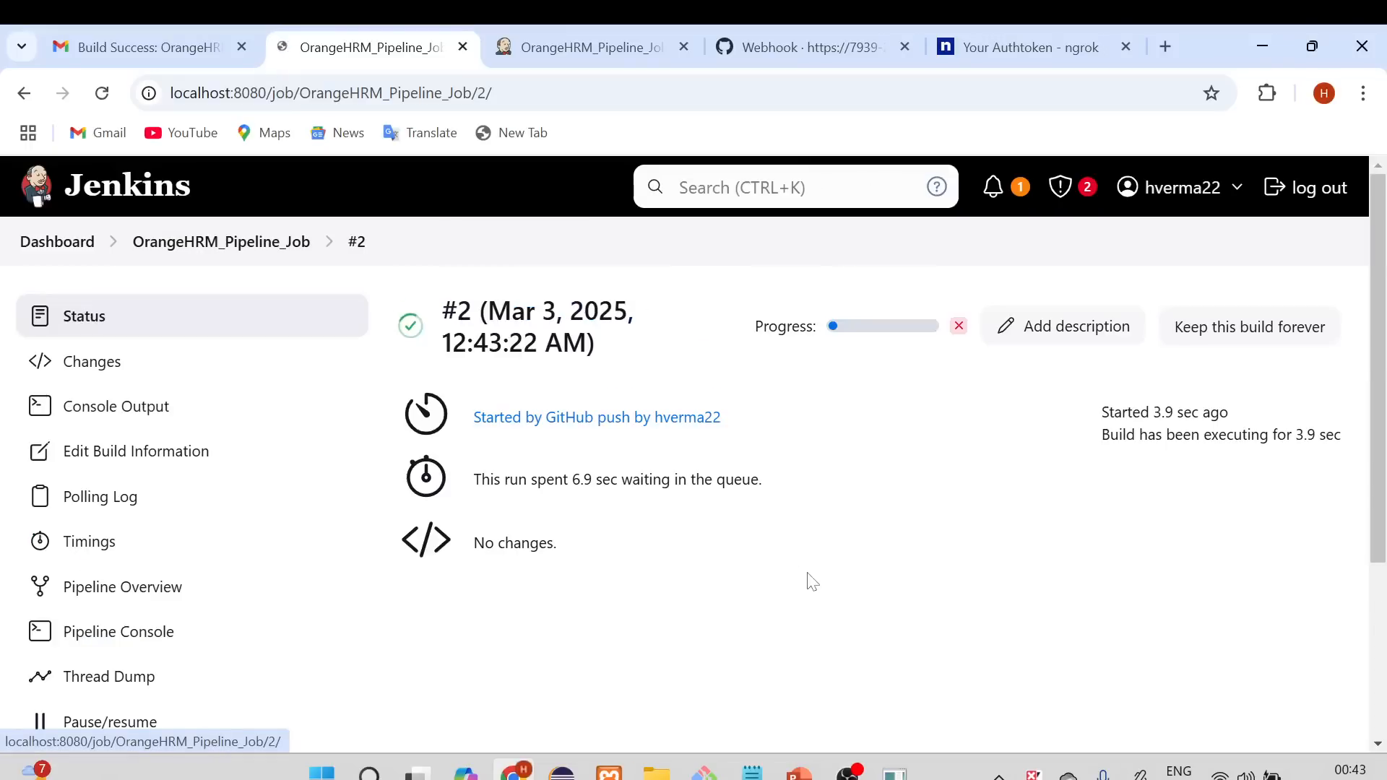
{"action": "left_click", "coordinate": [123, 406]}
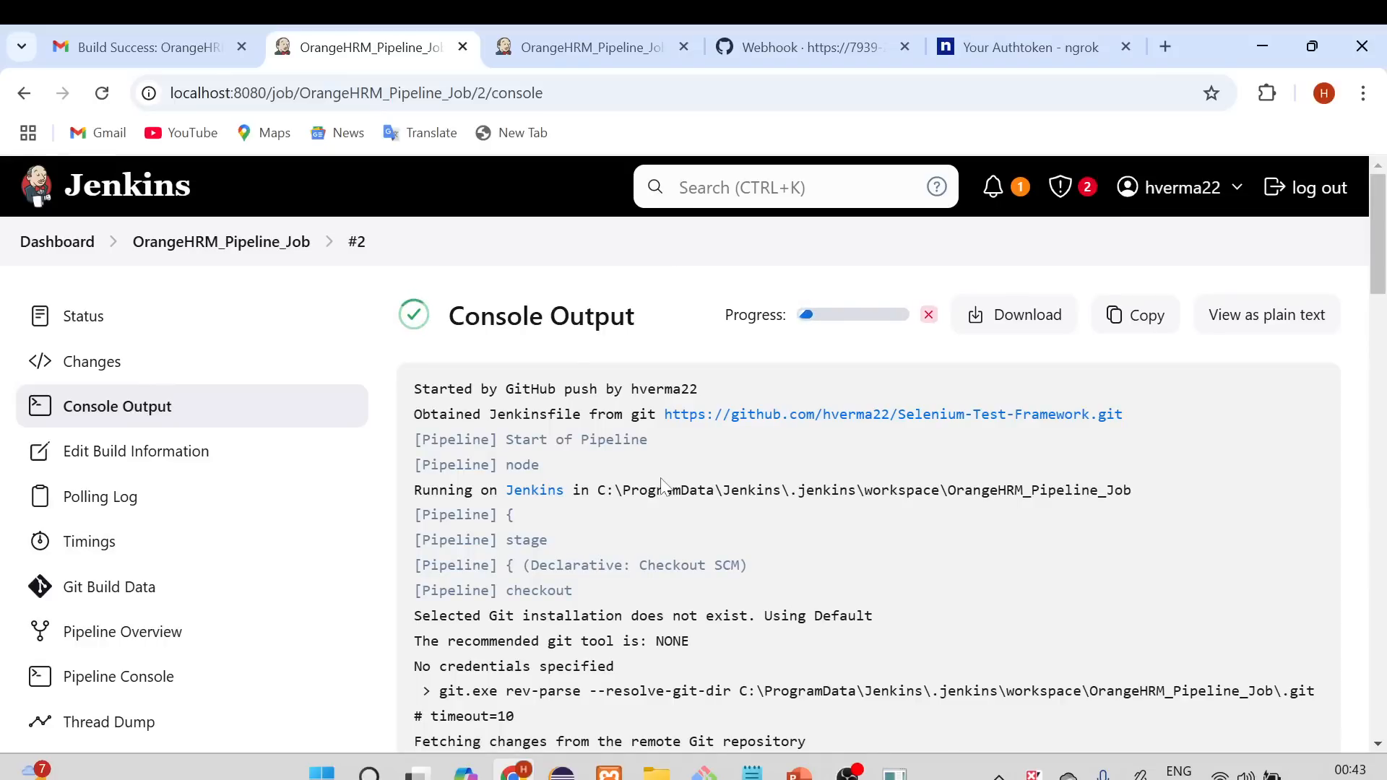
- Follow build #2's console log from the Git checkout stage through to the end of the pipeline
{"action": "scroll", "coordinate": [662, 484], "scroll_direction": "down", "scroll_amount": 7}
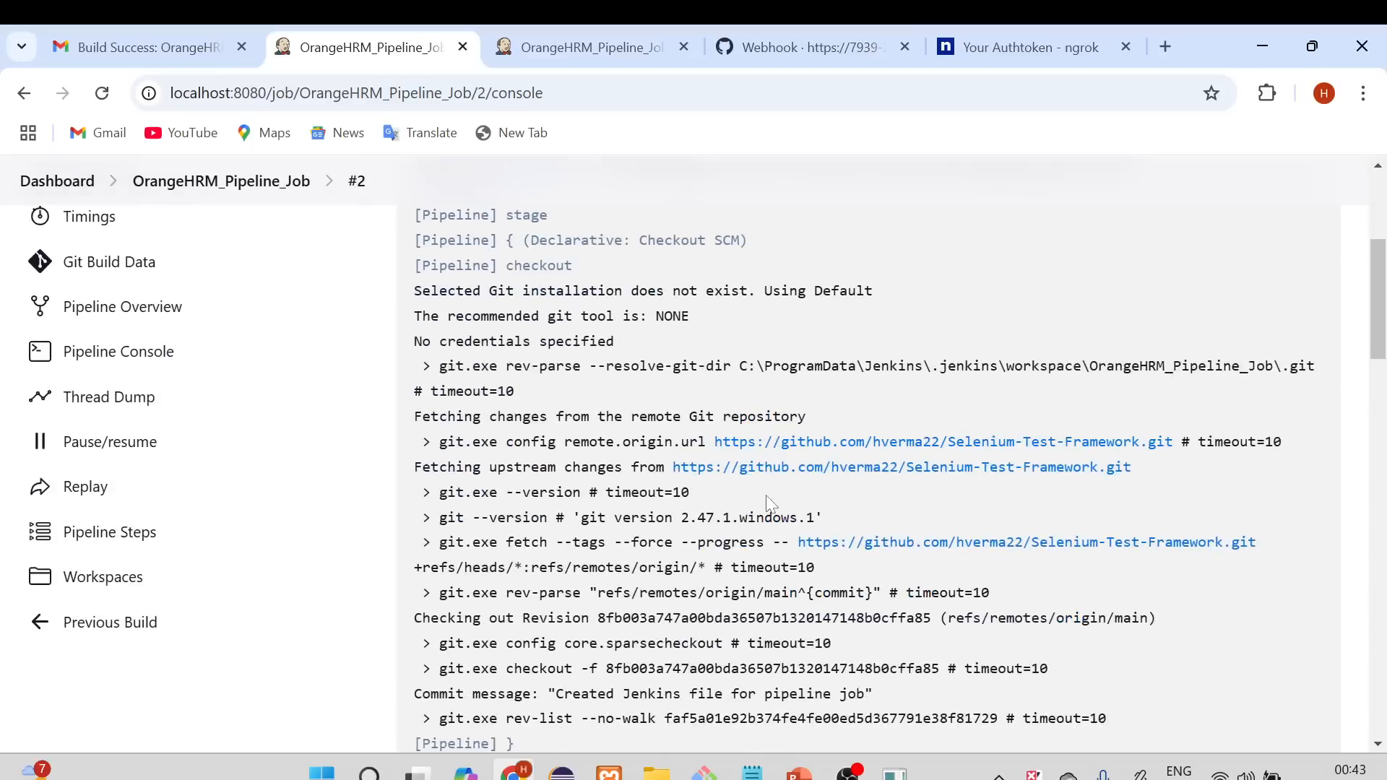
{"action": "scroll", "coordinate": [748, 509], "scroll_direction": "down", "scroll_amount": 7}
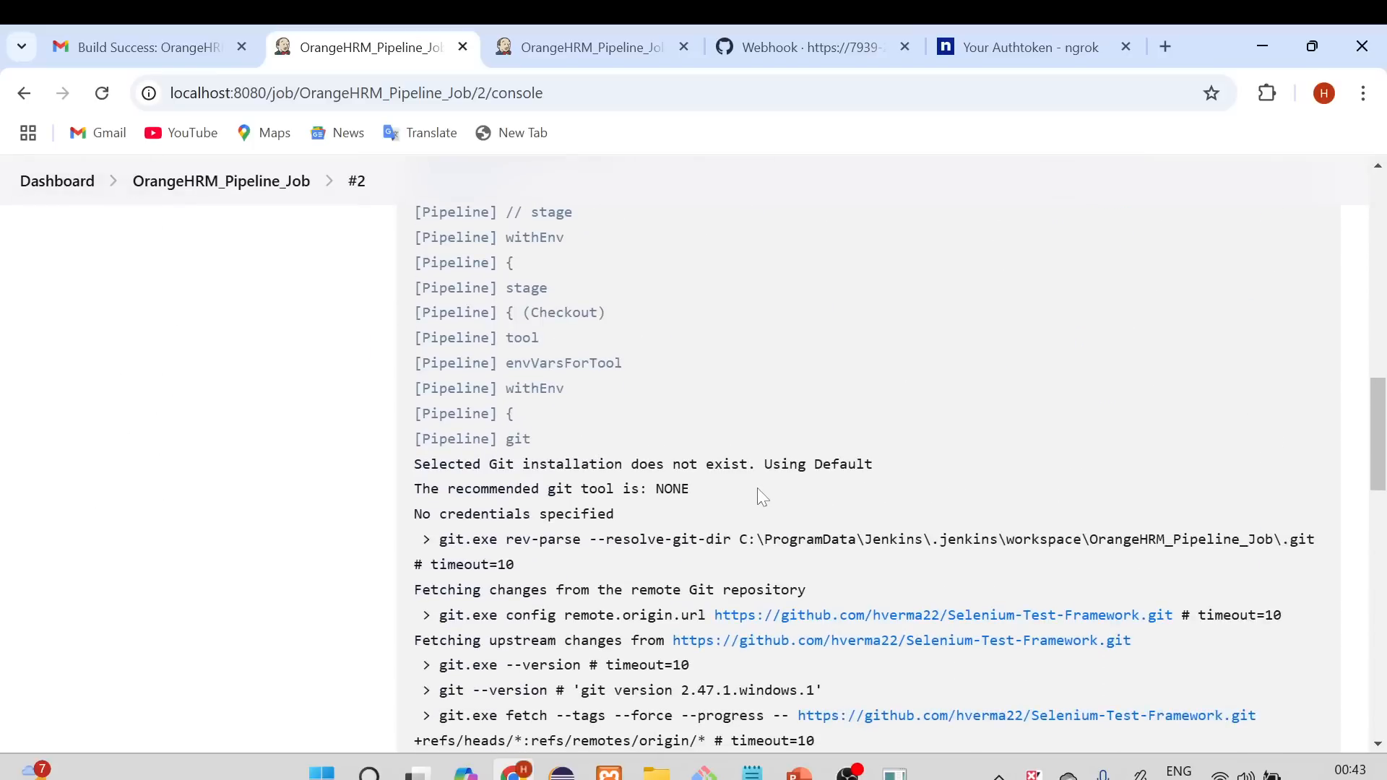
{"action": "scroll", "coordinate": [757, 489], "scroll_direction": "down", "scroll_amount": 10}
{"action": "scroll", "coordinate": [757, 489], "scroll_direction": "up", "scroll_amount": 15}
{"action": "scroll", "coordinate": [757, 489], "scroll_direction": "down", "scroll_amount": 20}
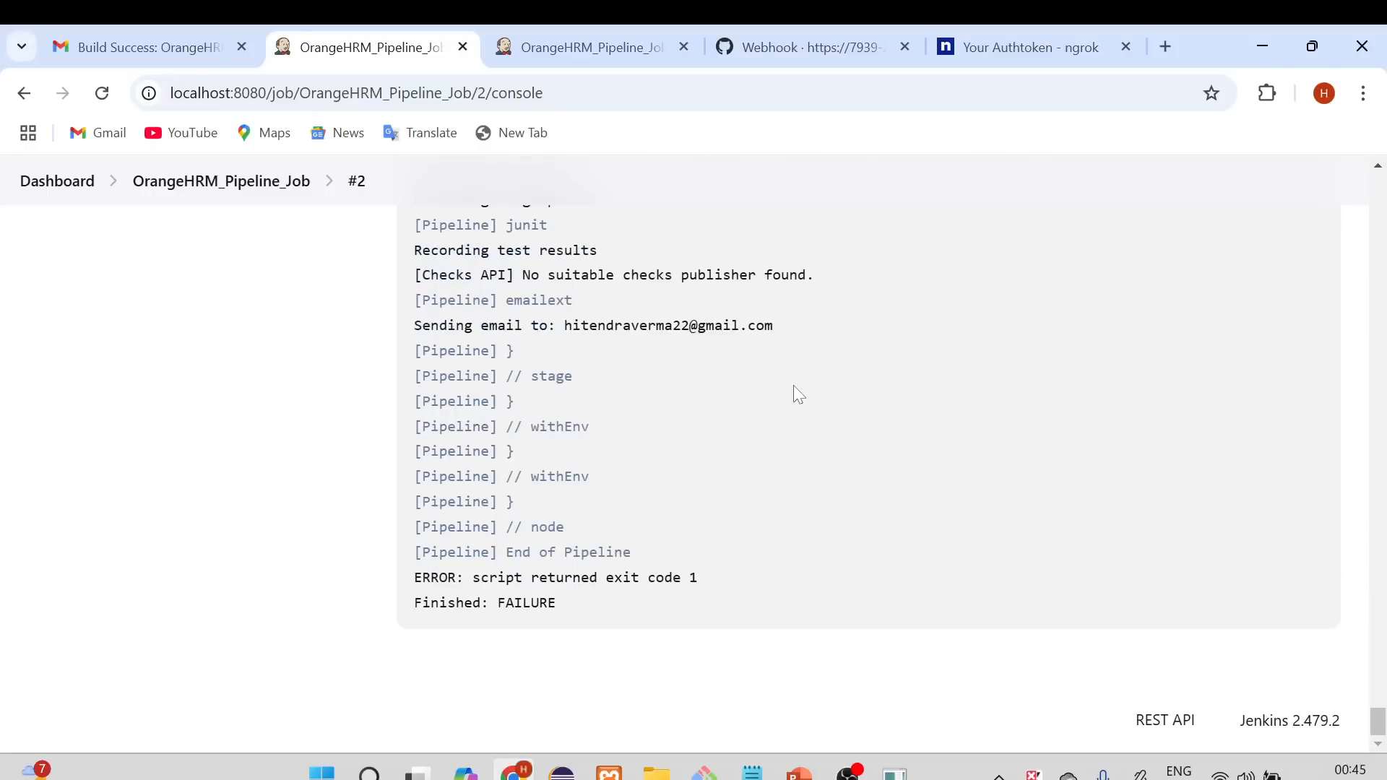
- Check the final build status and the Maven test results summary in build #2's console log
{"action": "left_click_drag", "start_coordinate": [568, 623], "coordinate": [417, 591]}
{"action": "scroll", "coordinate": [608, 518], "scroll_direction": "up", "scroll_amount": 6}
{"action": "scroll", "coordinate": [608, 518], "scroll_direction": "up", "scroll_amount": 10}
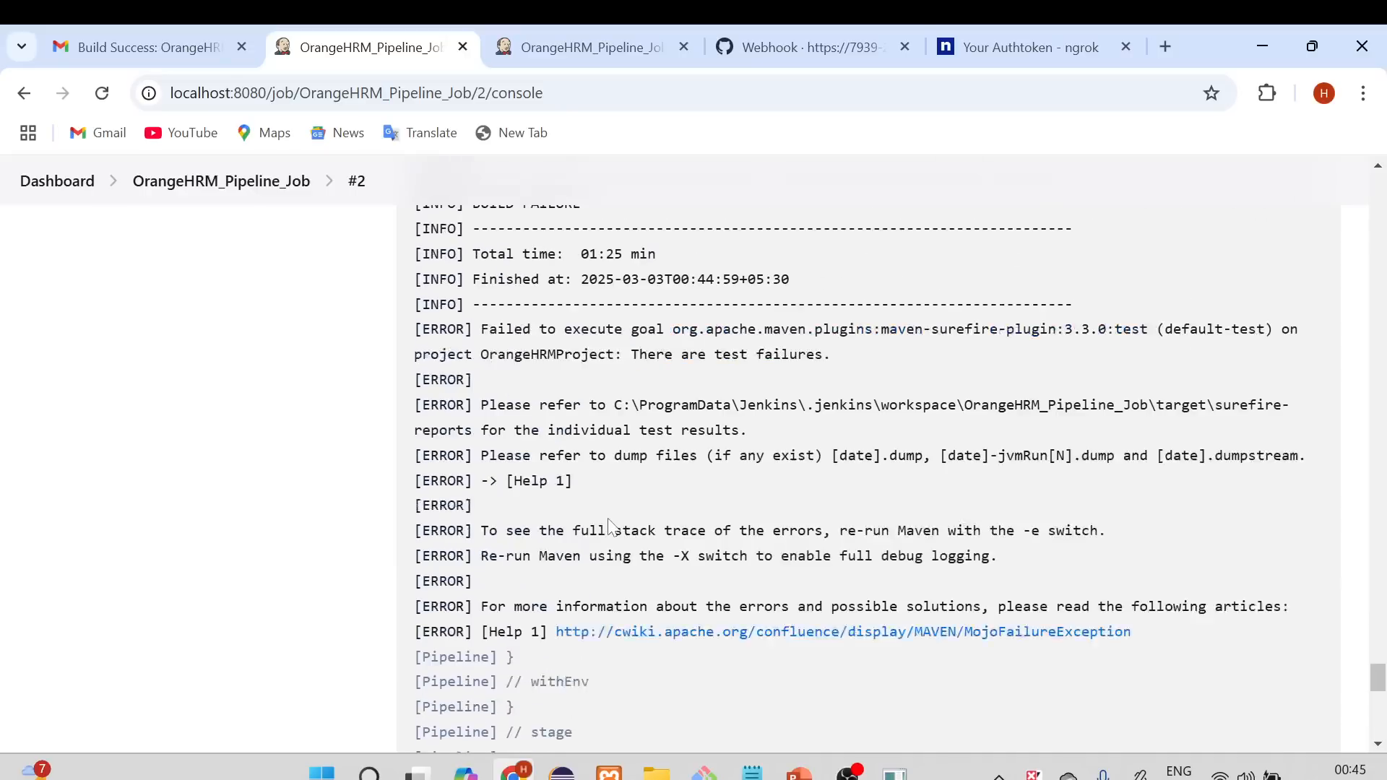
{"action": "left_click_drag", "start_coordinate": [489, 359], "coordinate": [882, 359]}
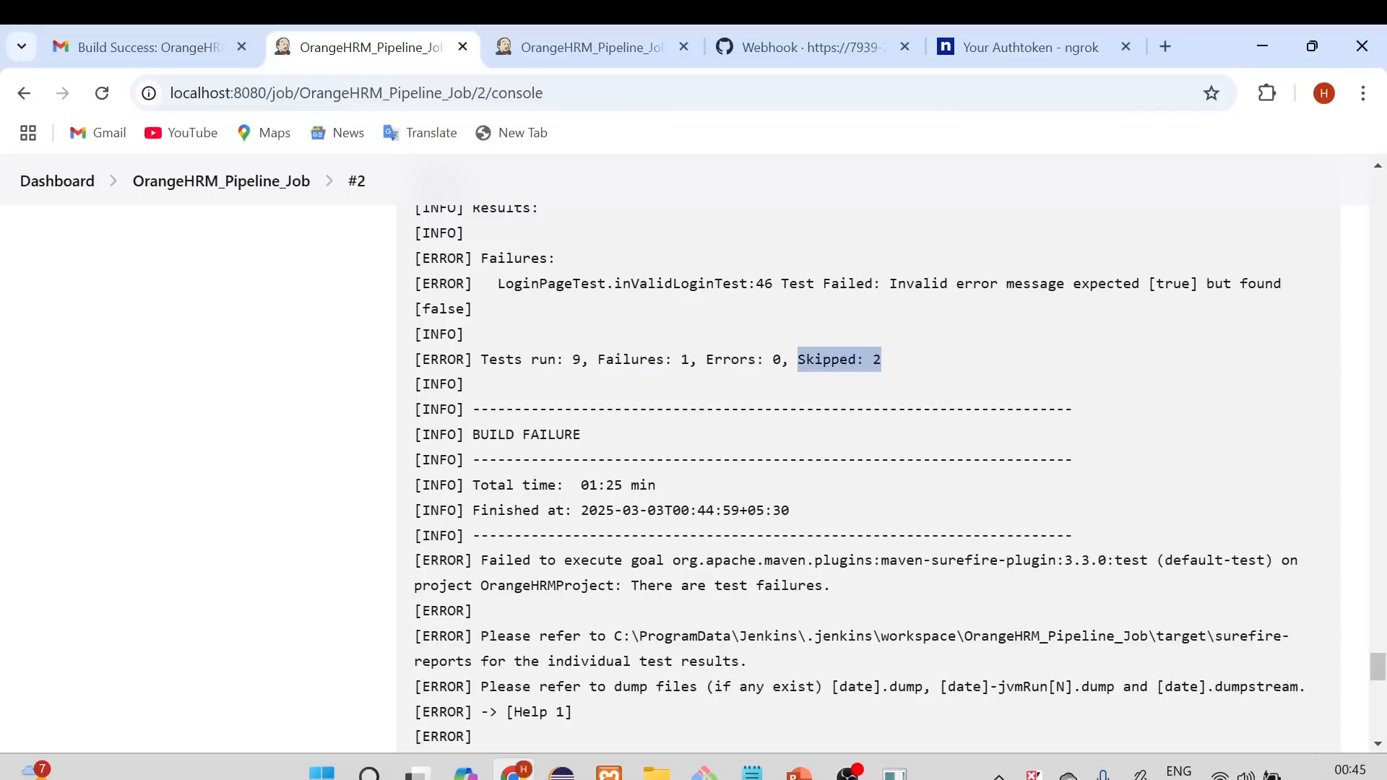
- Return to the Gmail inbox and open the notification email for OrangeHRM_Pipeline_Job #2
{"action": "left_click", "coordinate": [96, 41]}
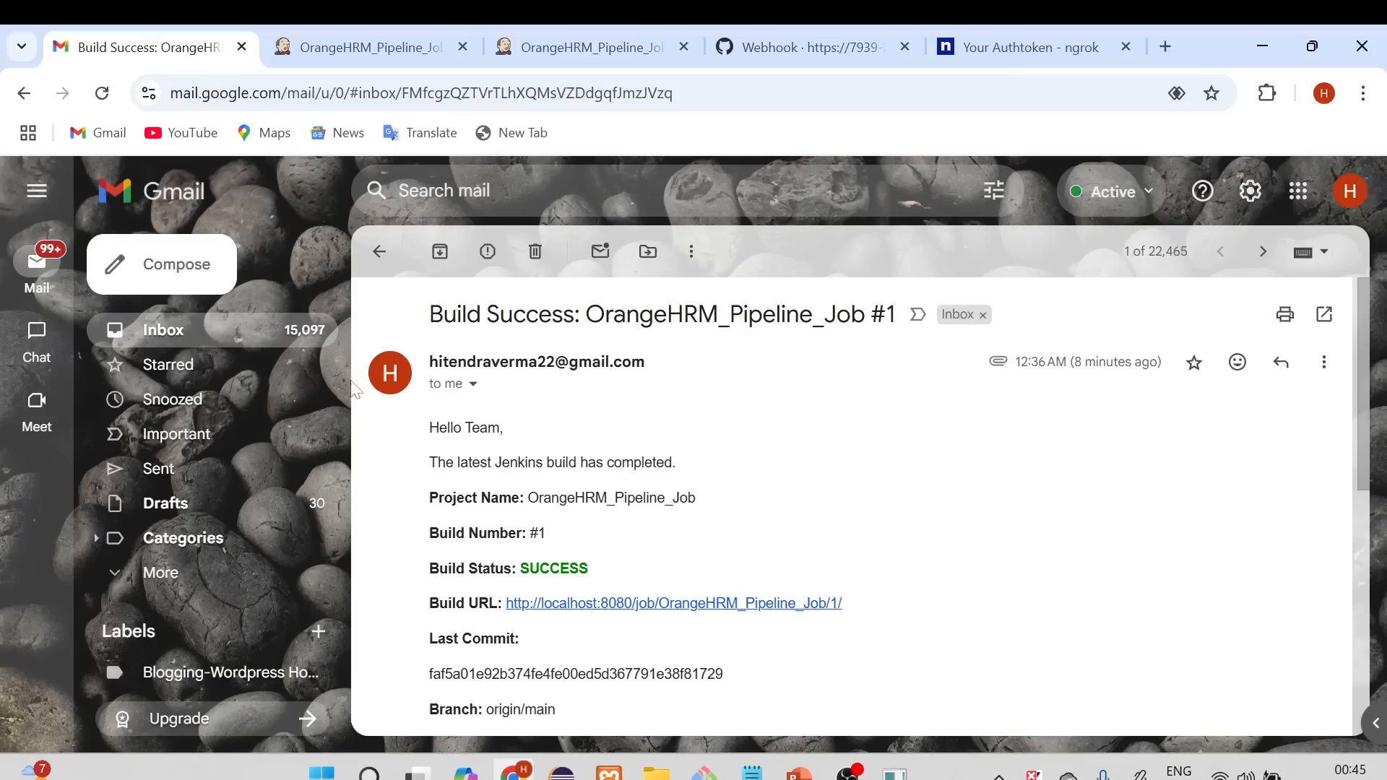
{"action": "left_click", "coordinate": [191, 339]}
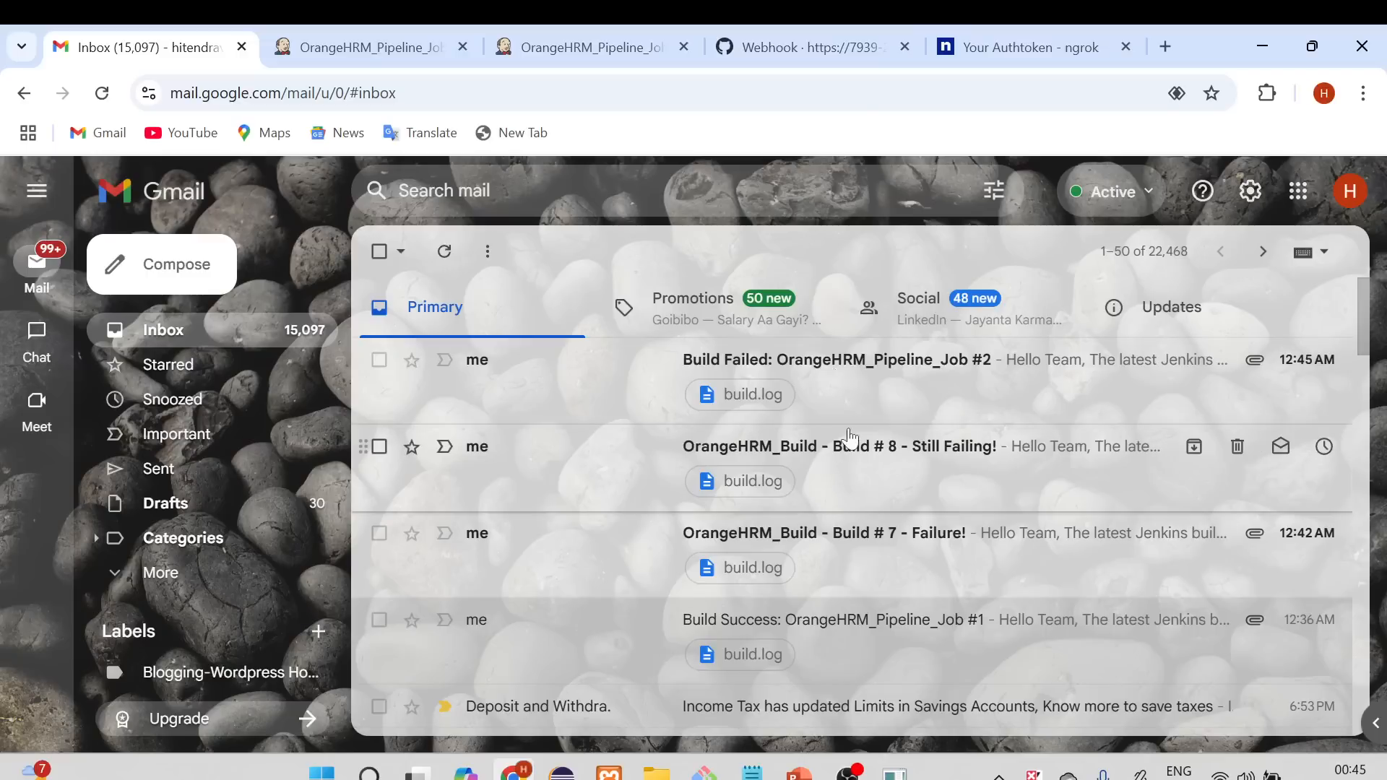
{"action": "left_click", "coordinate": [818, 367]}
- Review the notification email's build status, build number, build URL and attached-log note down to the attachment
{"action": "scroll", "coordinate": [708, 445], "scroll_direction": "down", "scroll_amount": 2}
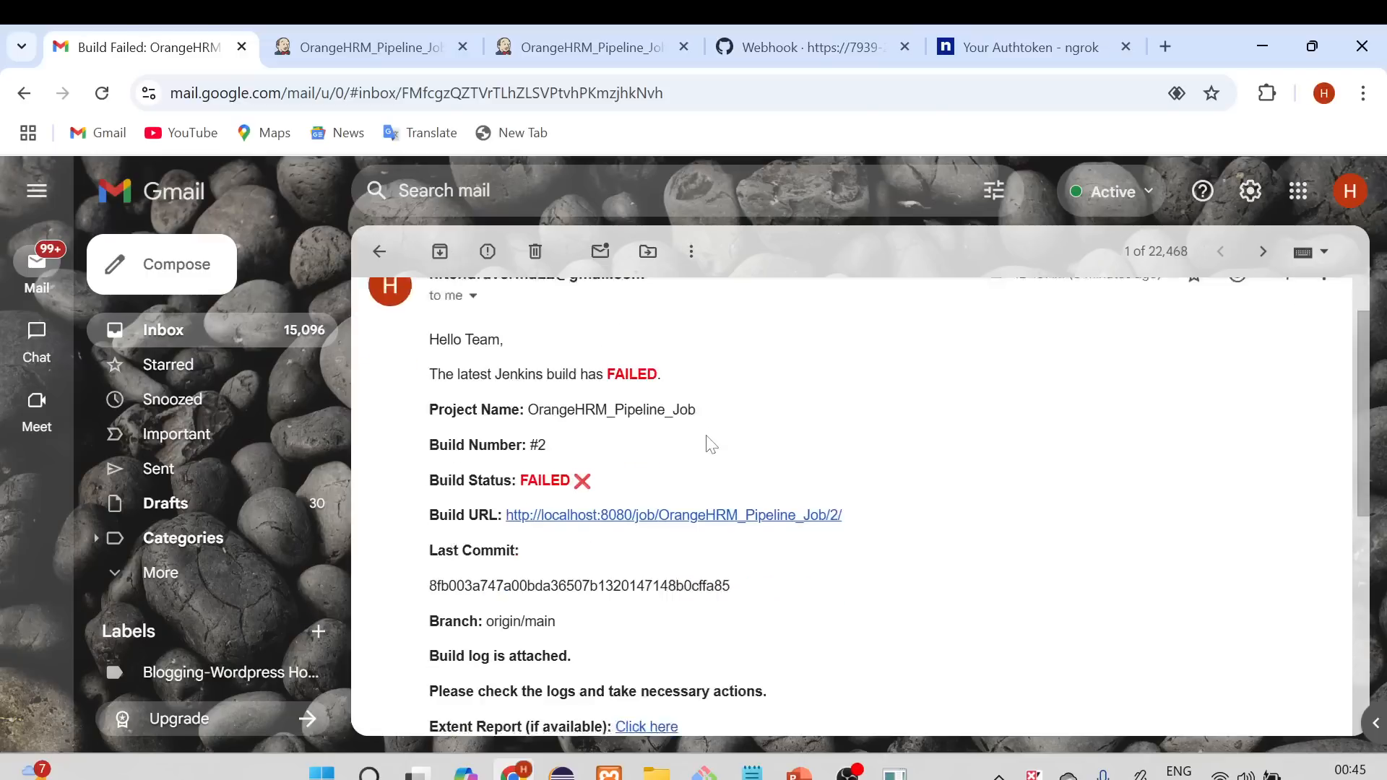
{"action": "left_click_drag", "start_coordinate": [479, 354], "coordinate": [596, 354]}
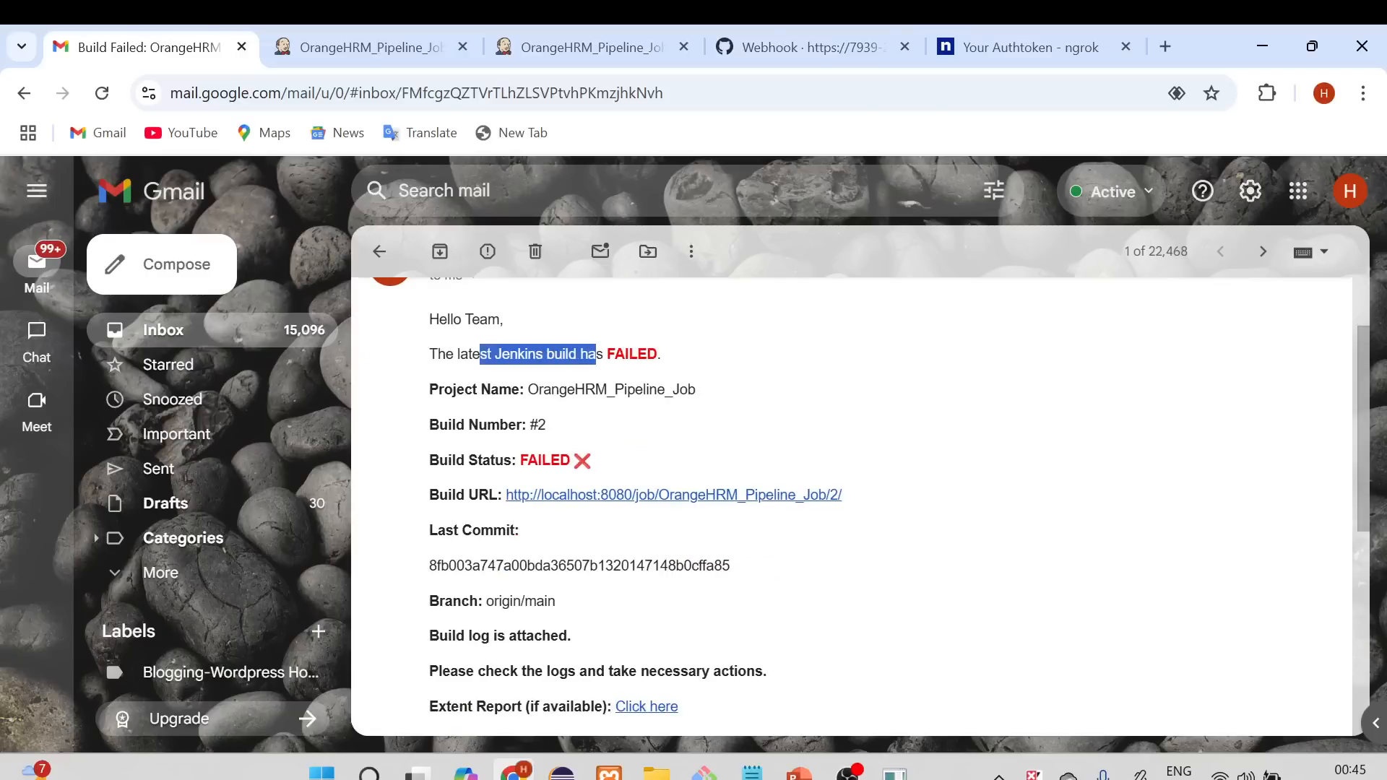
{"action": "left_click_drag", "start_coordinate": [679, 358], "coordinate": [576, 355]}
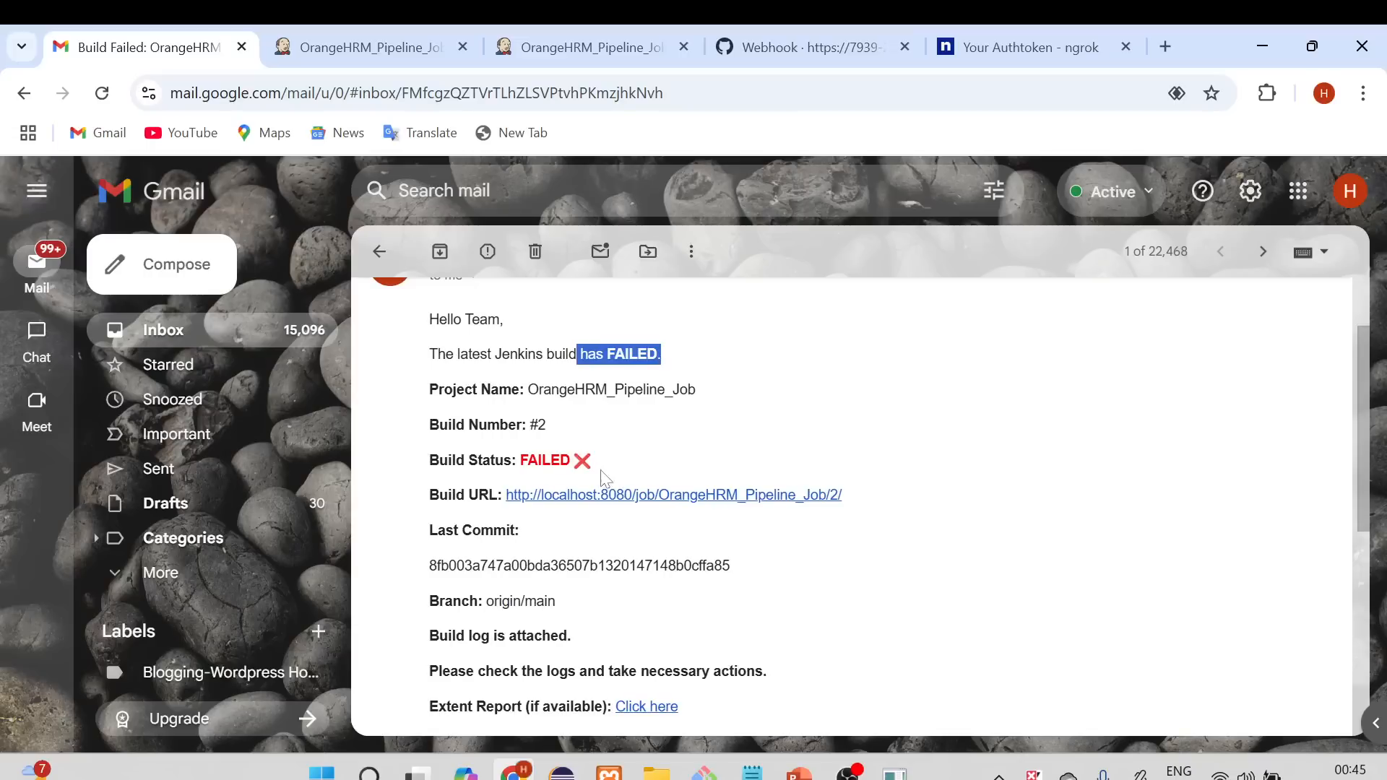
{"action": "left_click_drag", "start_coordinate": [594, 462], "coordinate": [453, 460]}
{"action": "scroll", "coordinate": [630, 453], "scroll_direction": "up", "scroll_amount": 2}
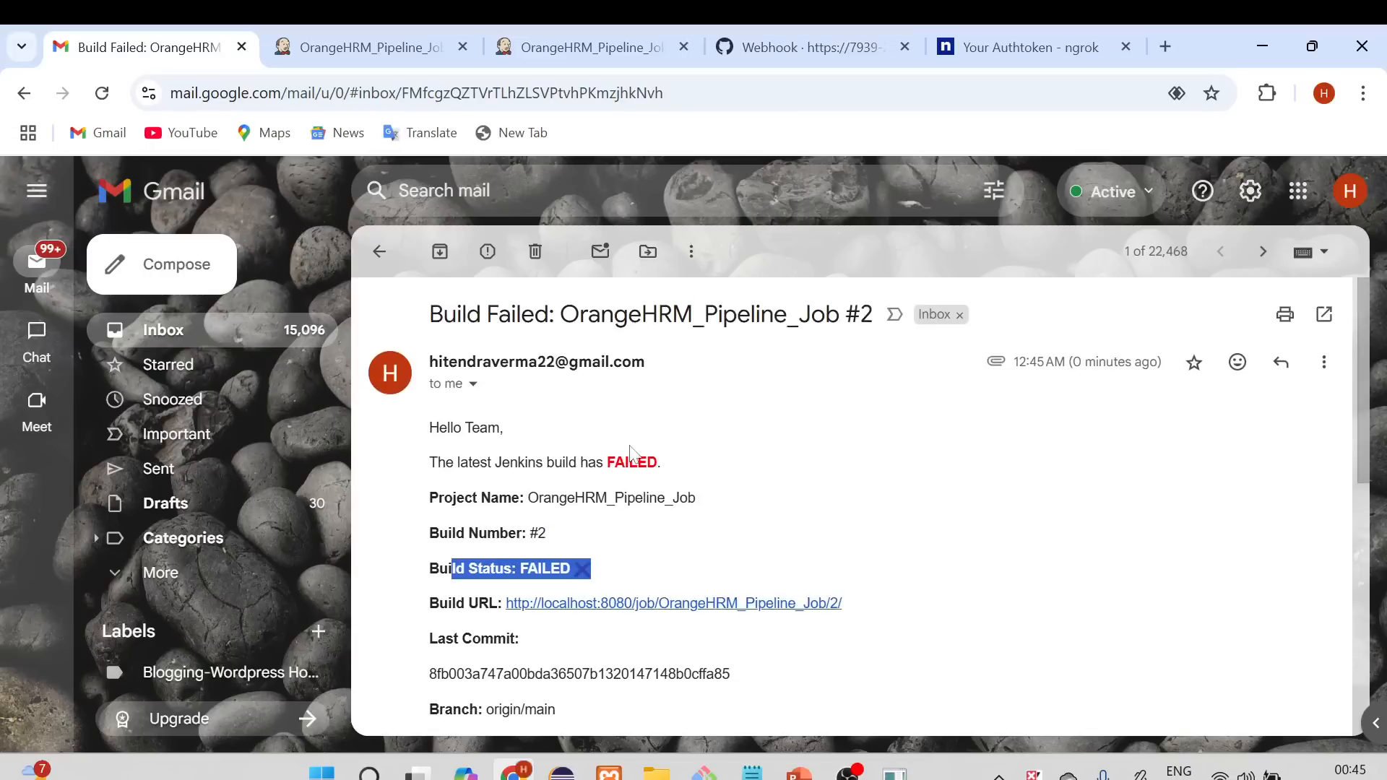
{"action": "left_click_drag", "start_coordinate": [552, 532], "coordinate": [428, 533]}
{"action": "scroll", "coordinate": [561, 542], "scroll_direction": "down", "scroll_amount": 2}
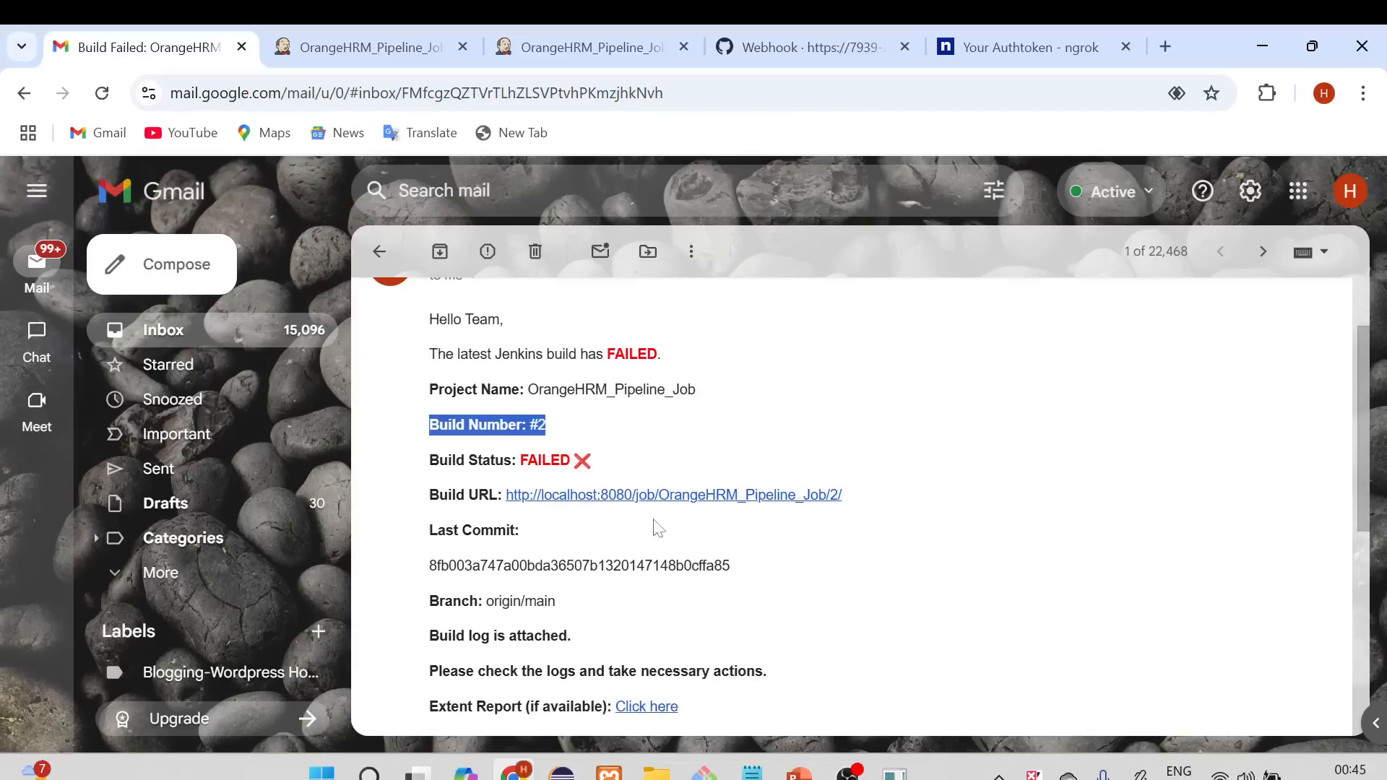
{"action": "left_click_drag", "start_coordinate": [845, 495], "coordinate": [506, 496]}
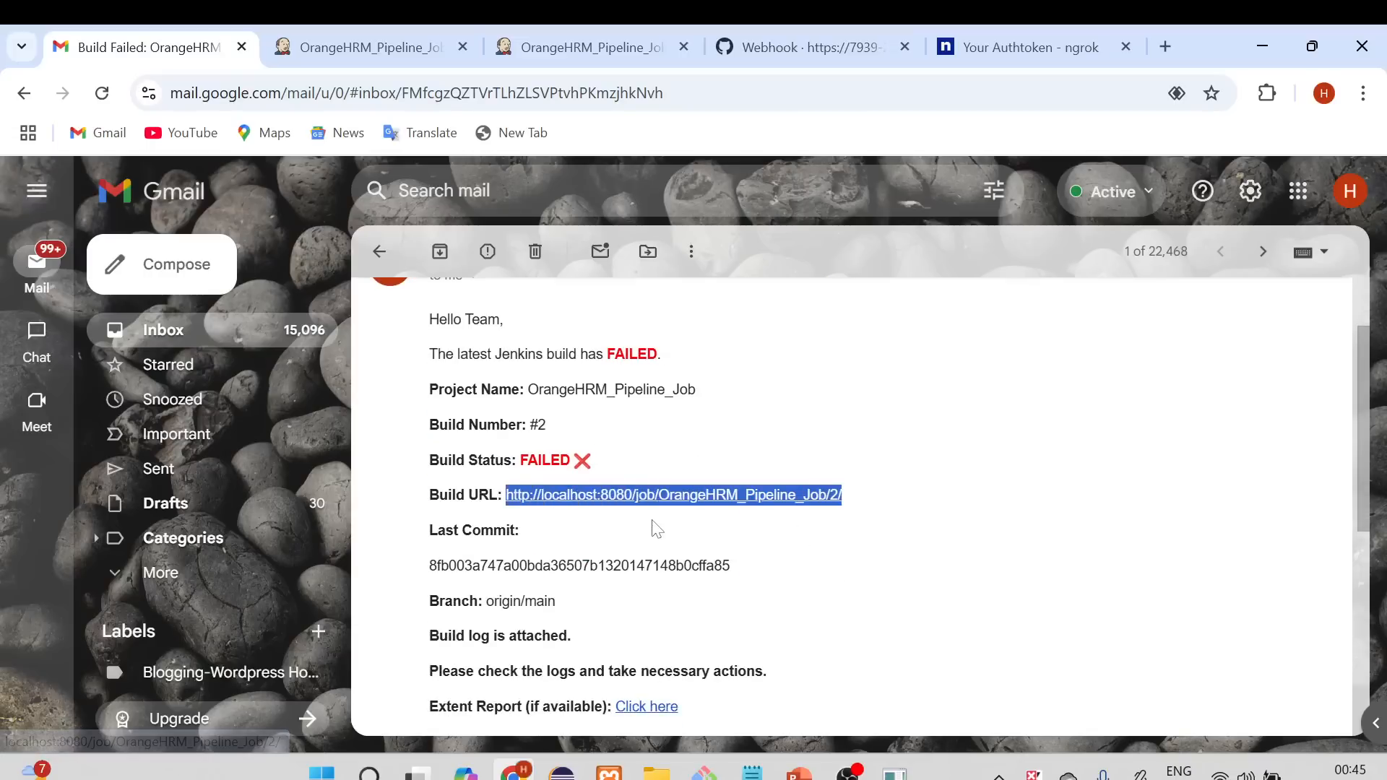
{"action": "scroll", "coordinate": [654, 525], "scroll_direction": "down", "scroll_amount": 2}
{"action": "scroll", "coordinate": [661, 453], "scroll_direction": "down", "scroll_amount": 2}
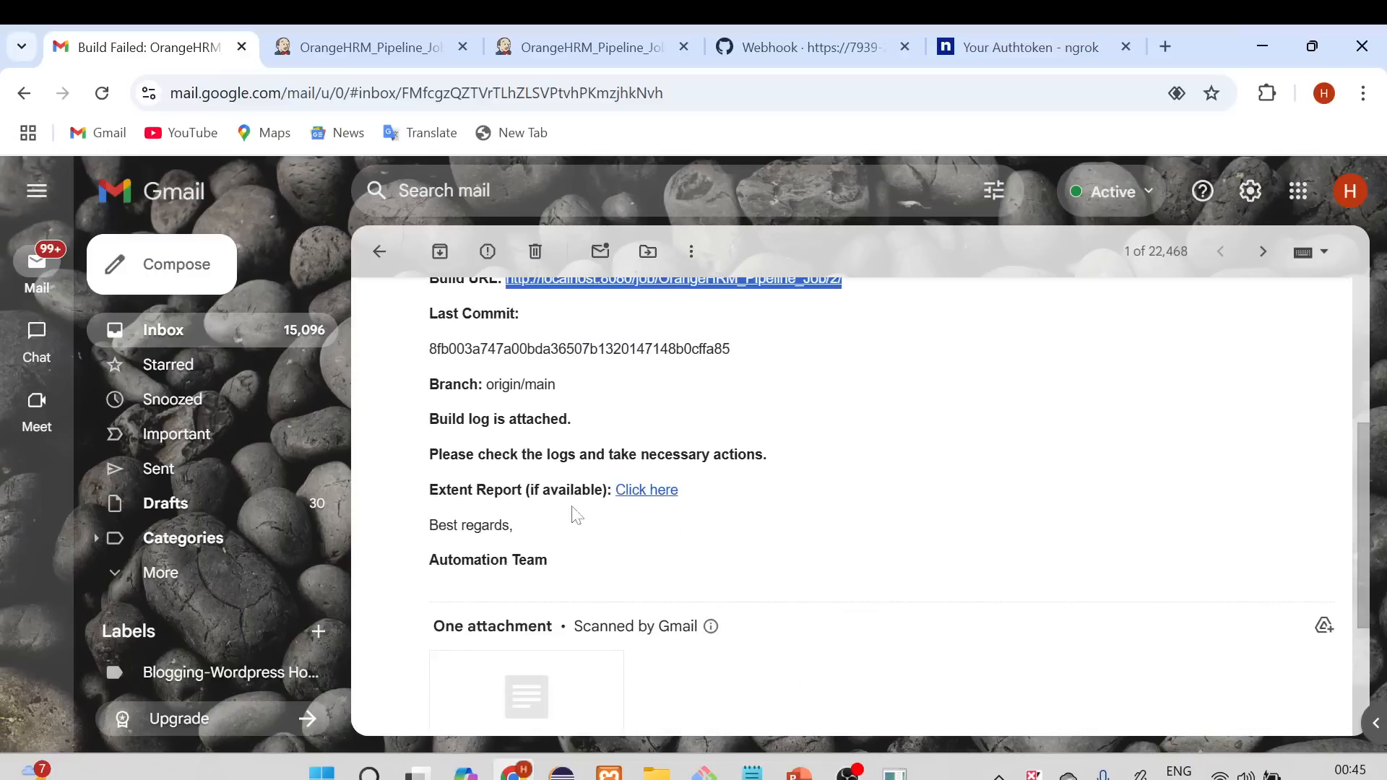
{"action": "scroll", "coordinate": [549, 506], "scroll_direction": "up", "scroll_amount": 2}
{"action": "left_click_drag", "start_coordinate": [559, 528], "coordinate": [480, 529]}
{"action": "scroll", "coordinate": [563, 528], "scroll_direction": "down", "scroll_amount": 4}
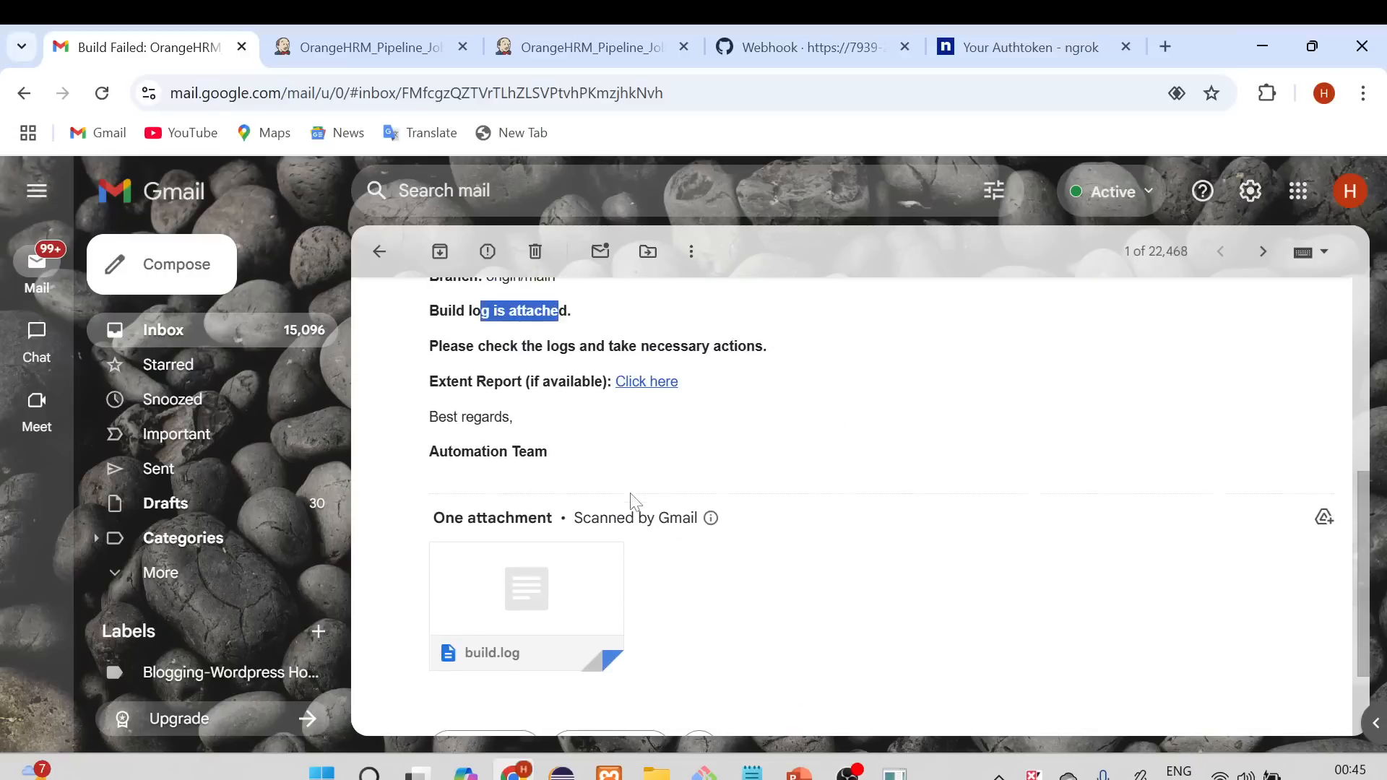
- Preview the email's build.log attachment, read through the Maven build output and close the preview
{"action": "left_click", "coordinate": [549, 607]}
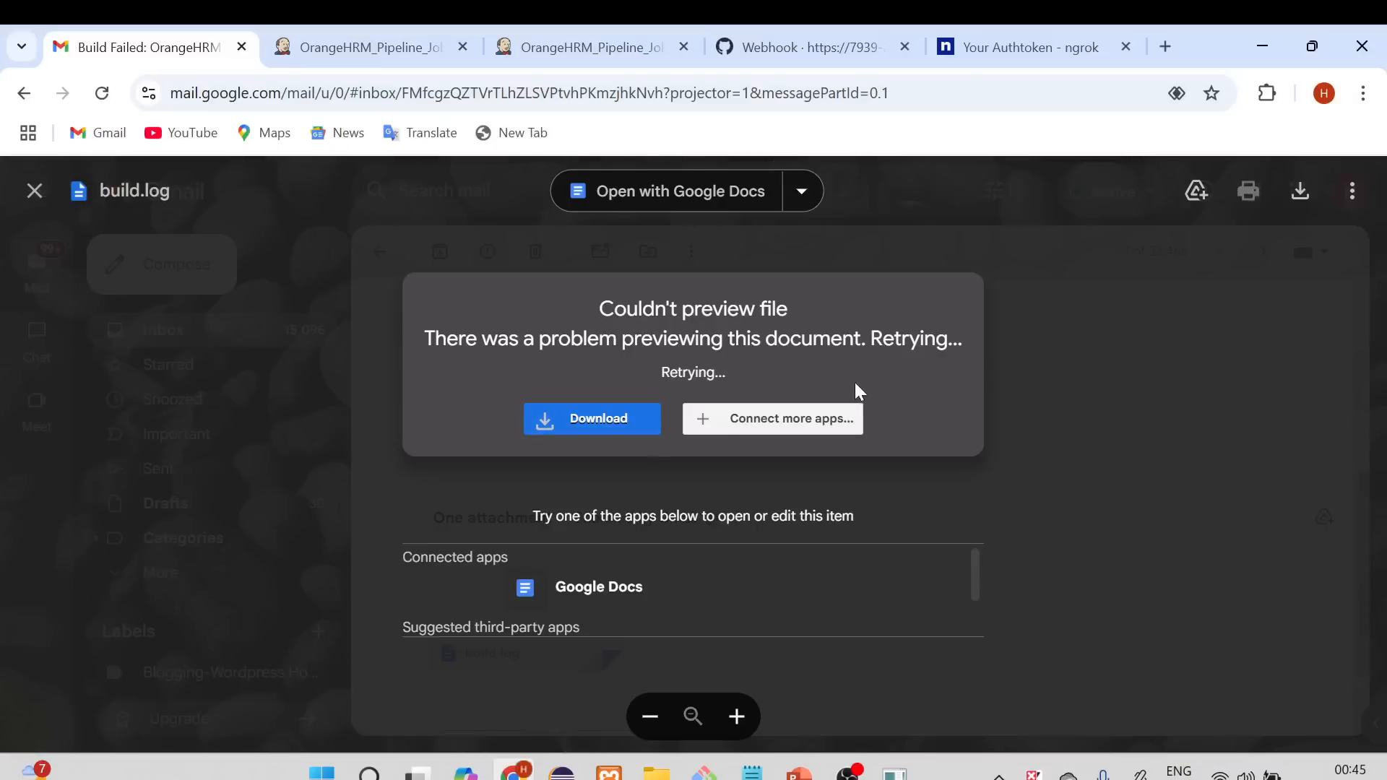
{"action": "scroll", "coordinate": [424, 362], "scroll_direction": "down", "scroll_amount": 8}
{"action": "scroll", "coordinate": [424, 361], "scroll_direction": "down", "scroll_amount": 10}
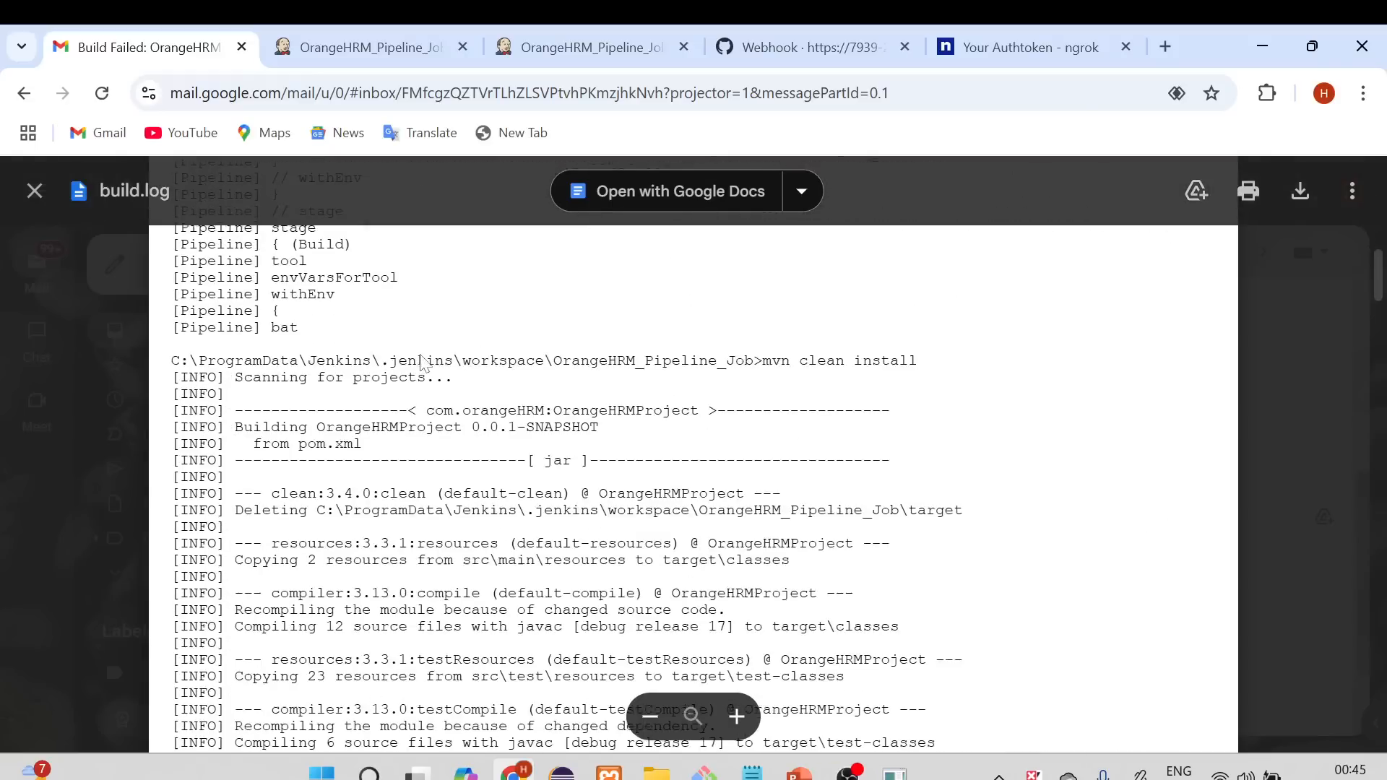
{"action": "left_click", "coordinate": [34, 190]}
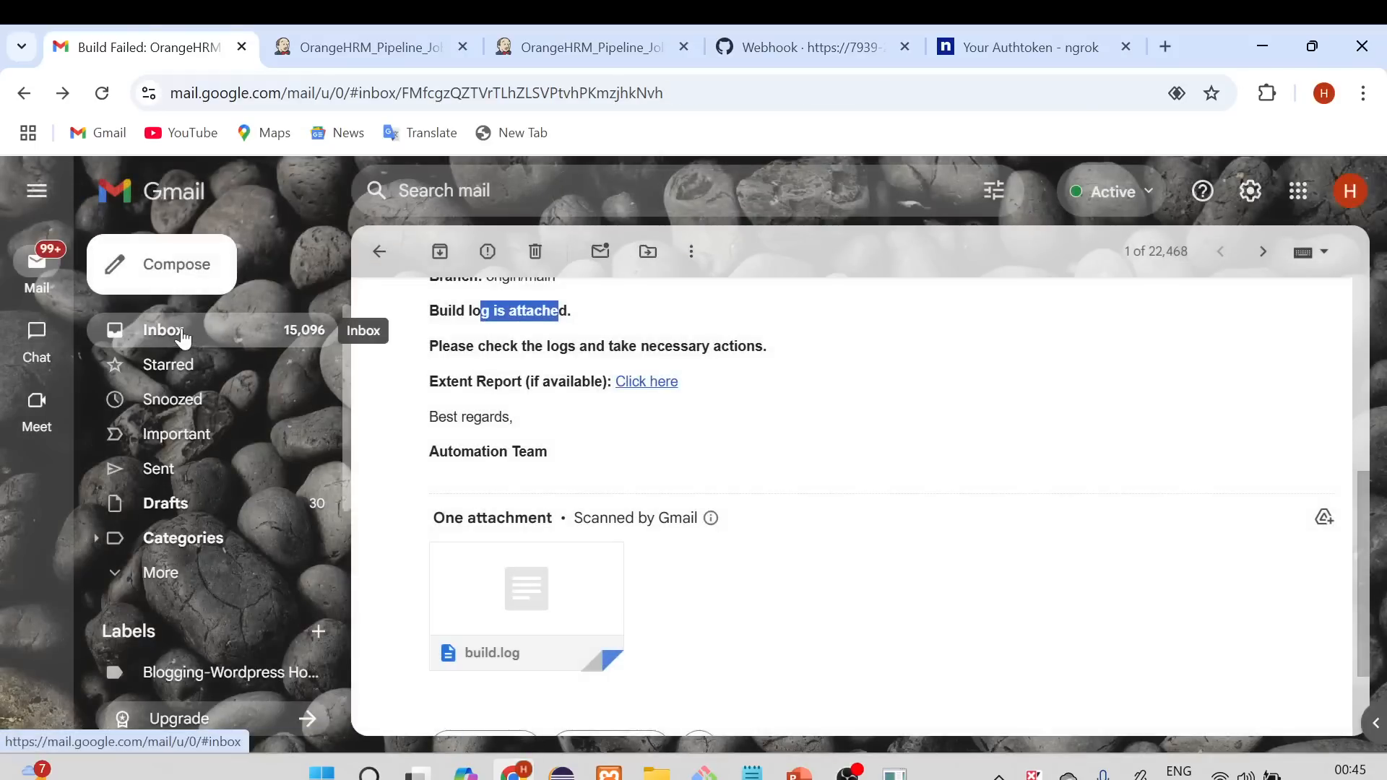
- Go back to the Gmail inbox, then return to Jenkins and open the OrangeHRM_Pipeline_Job status page
{"action": "left_click", "coordinate": [192, 334]}
{"action": "left_click", "coordinate": [326, 44]}
{"action": "scroll", "coordinate": [361, 375], "scroll_direction": "up", "scroll_amount": 4}
{"action": "scroll", "coordinate": [369, 354], "scroll_direction": "up", "scroll_amount": 15}
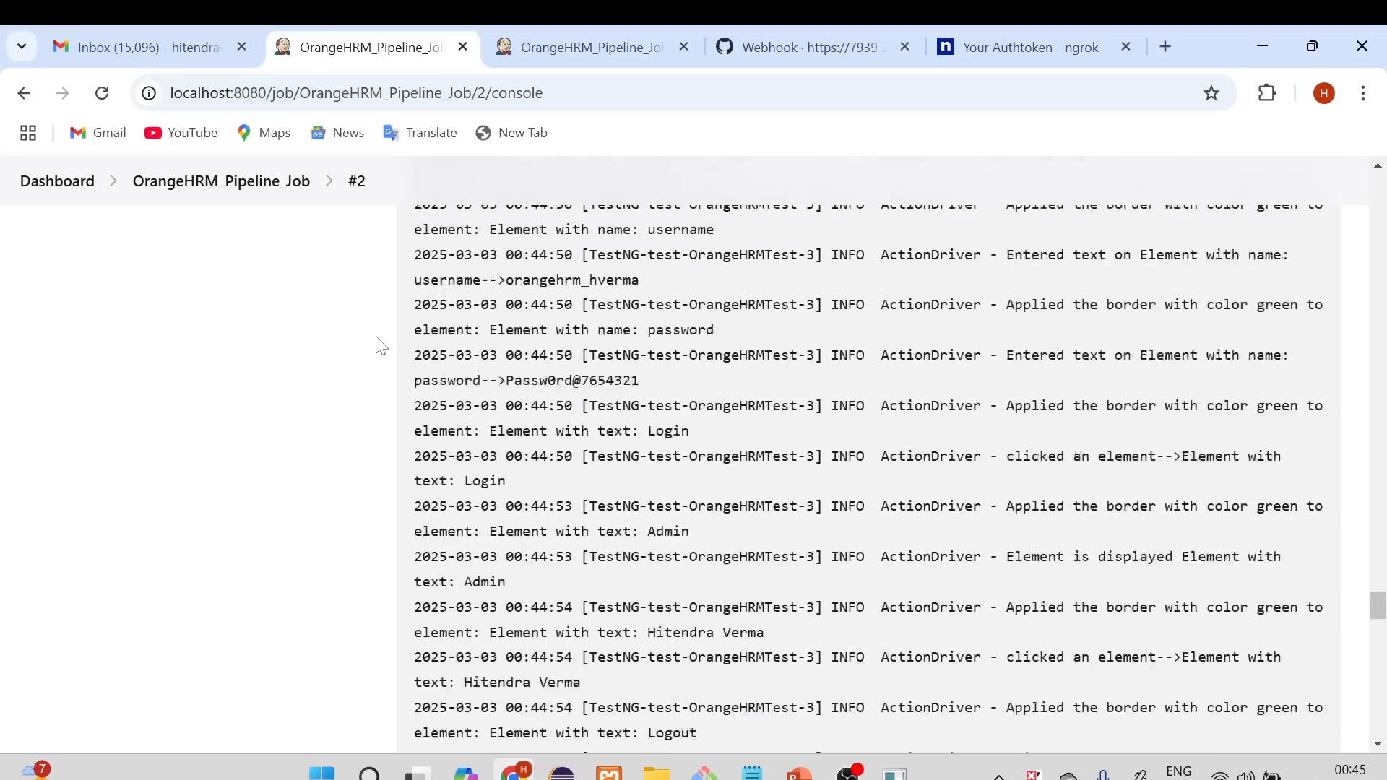
{"action": "scroll", "coordinate": [383, 329], "scroll_direction": "up", "scroll_amount": 20}
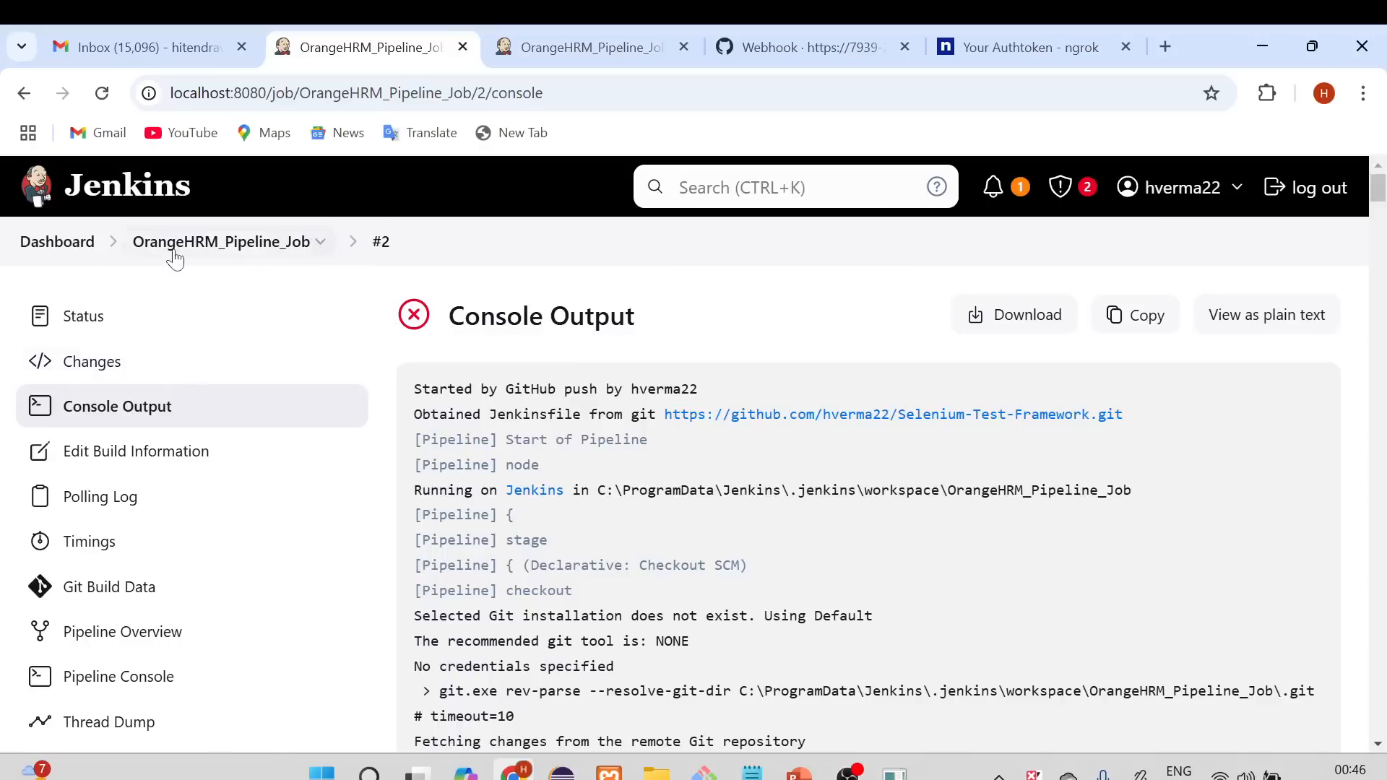
{"action": "left_click", "coordinate": [177, 246]}
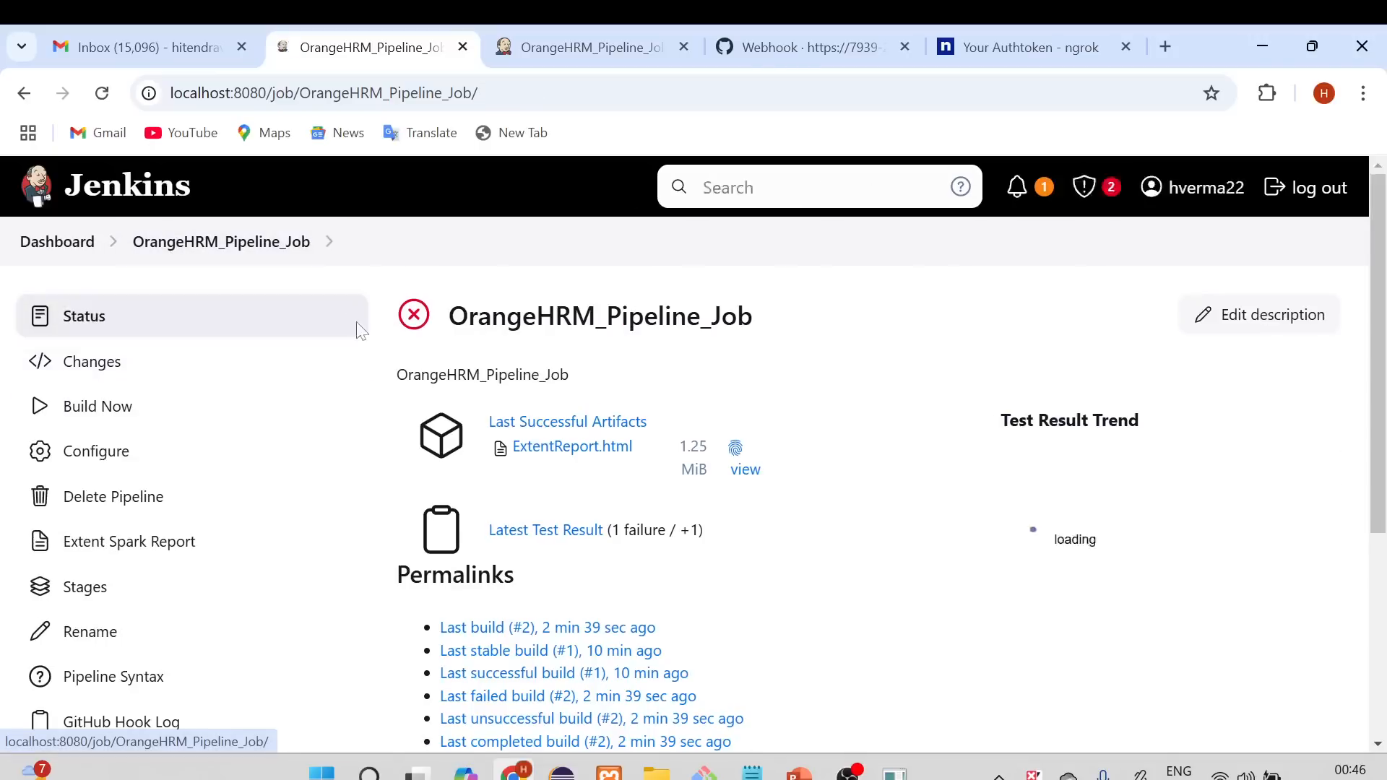